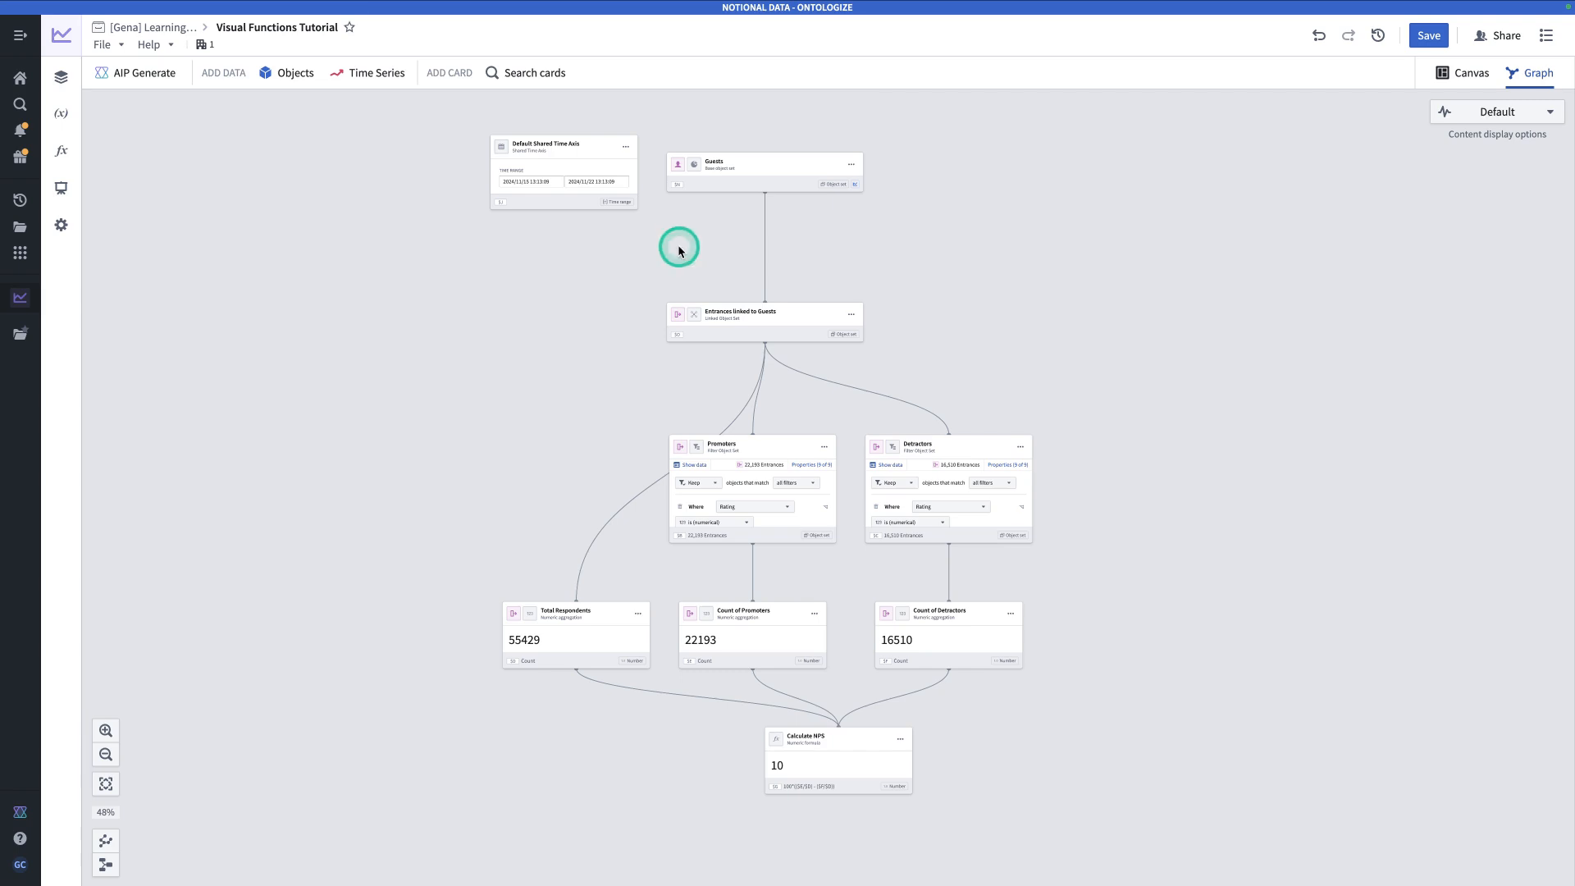
- Examine the Net Promoter Score calculation graph and the list of existing visual functions in the tutorial analysis
{"action": "scroll", "coordinate": [700, 244], "scroll_direction": "up", "scroll_amount": 2}
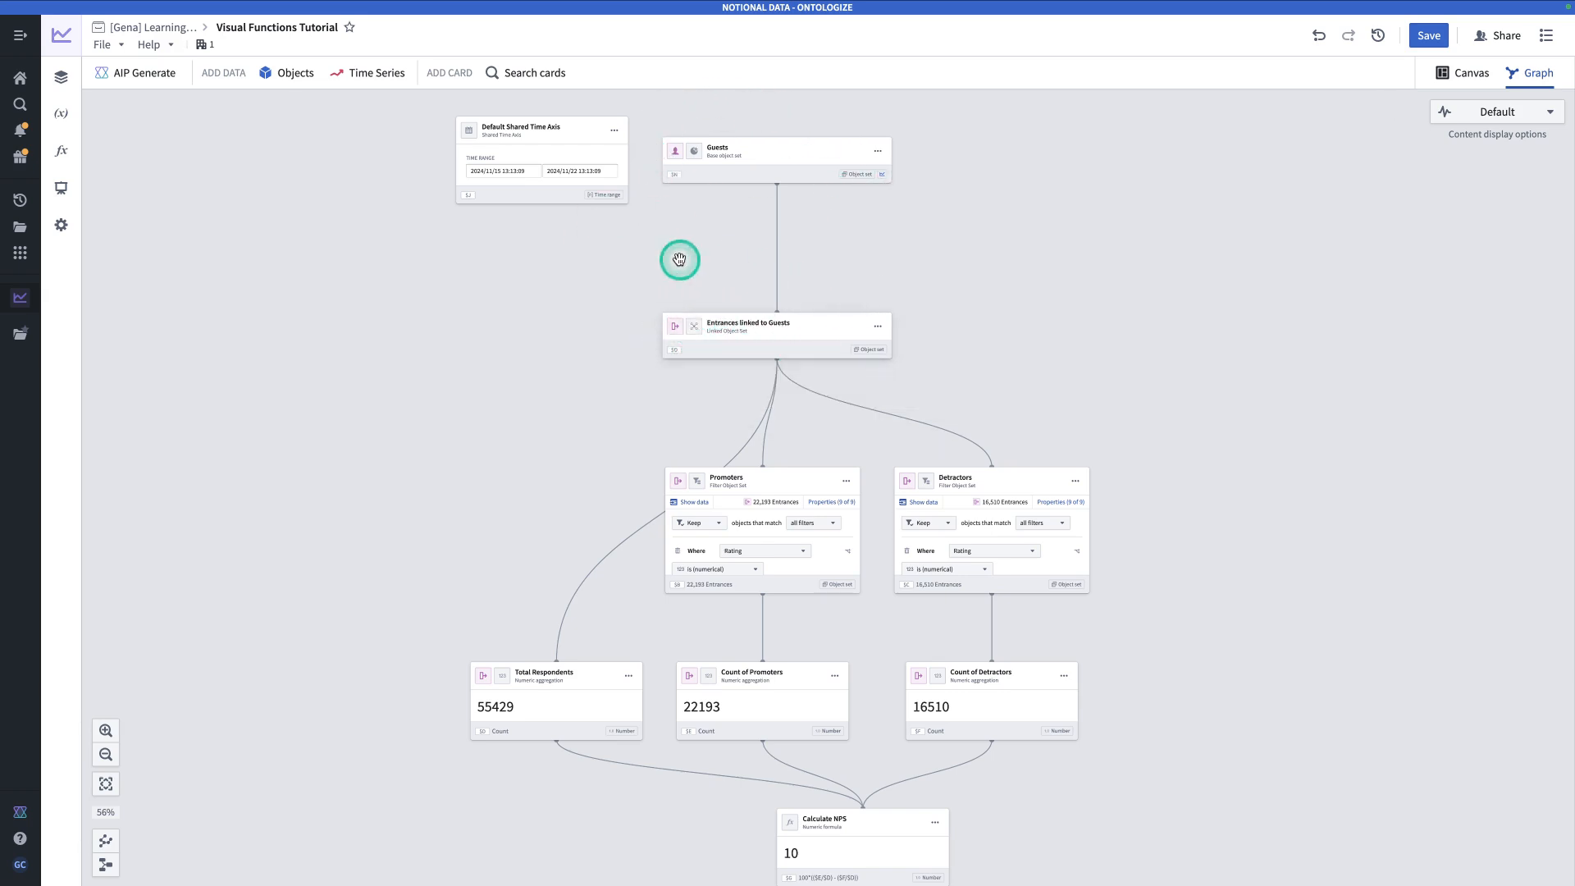
{"action": "mouse_move", "coordinate": [758, 144]}
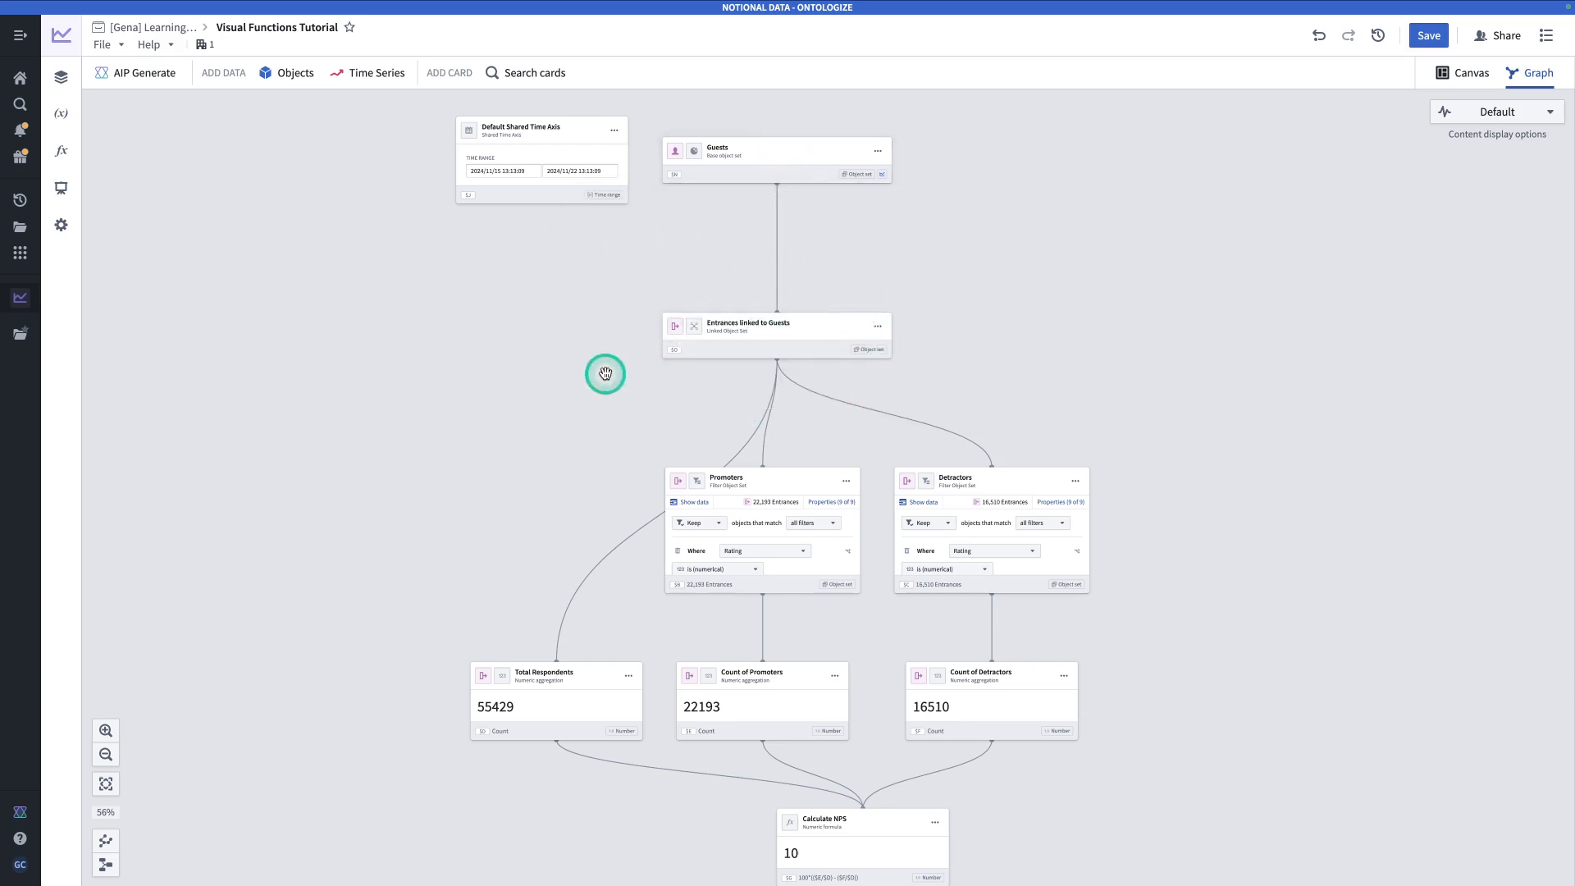
{"action": "left_click_drag", "start_coordinate": [1036, 348], "coordinate": [1041, 420]}
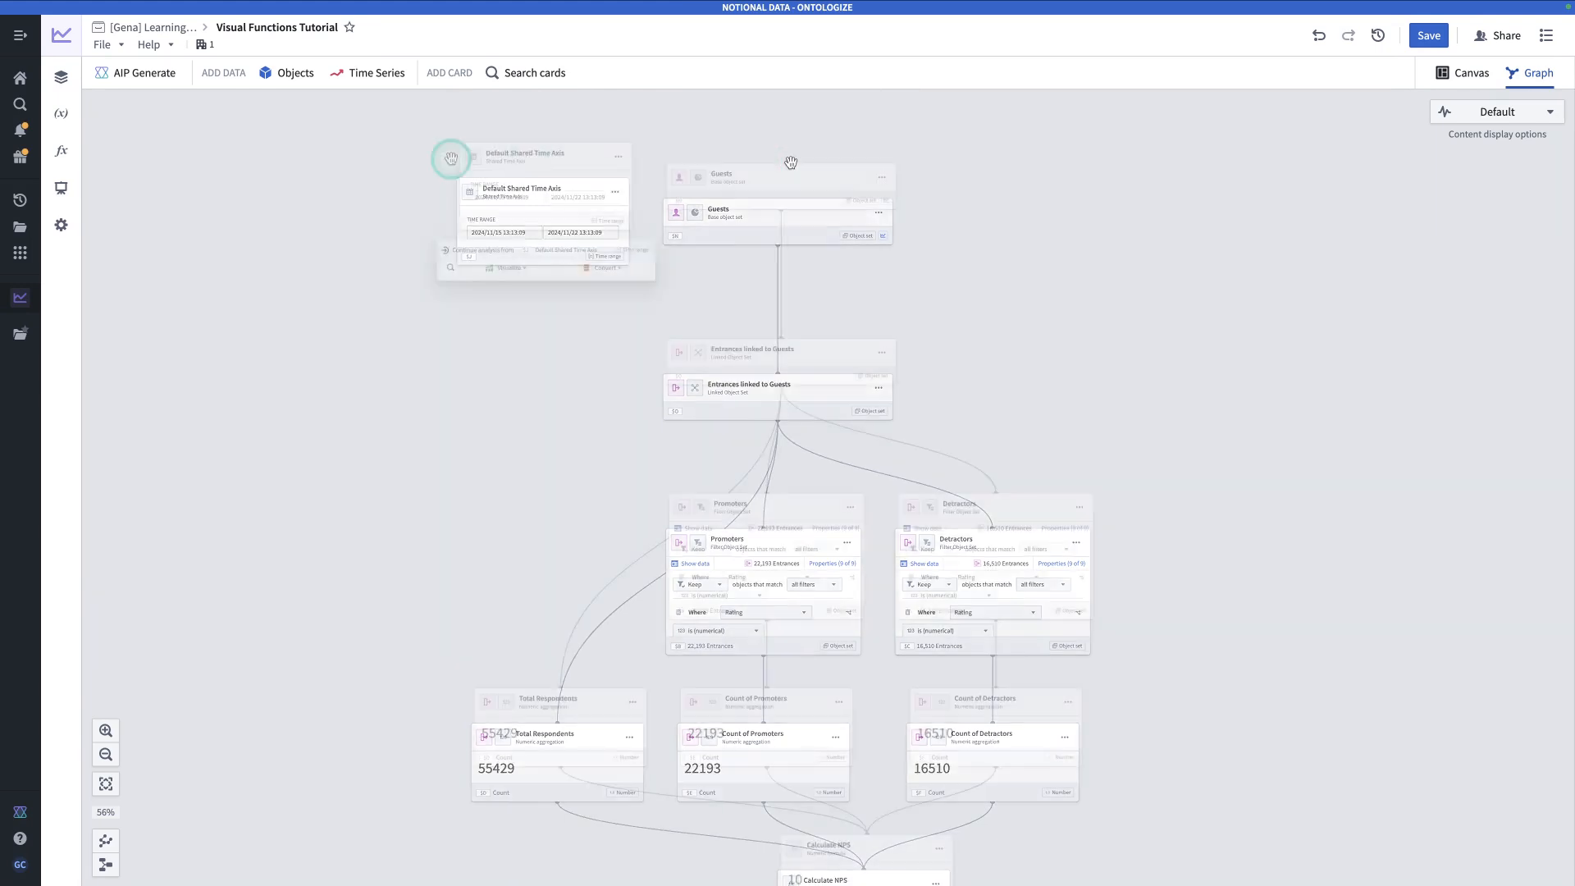
{"action": "scroll", "coordinate": [790, 160], "scroll_direction": "down", "scroll_amount": 1}
{"action": "left_click", "coordinate": [63, 150]}
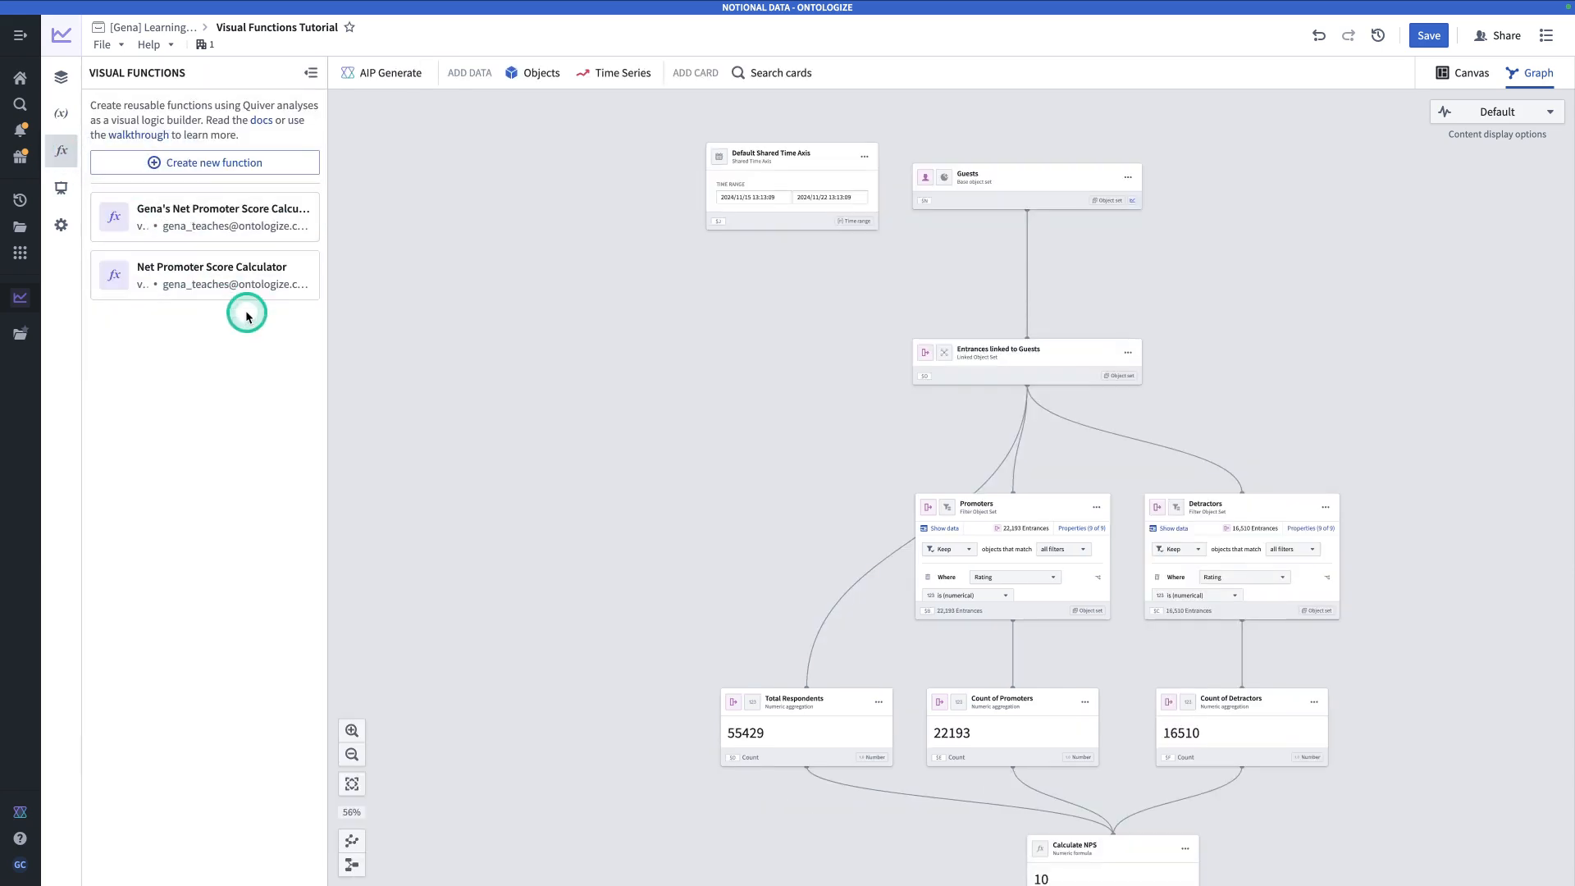
{"action": "mouse_move", "coordinate": [260, 296]}
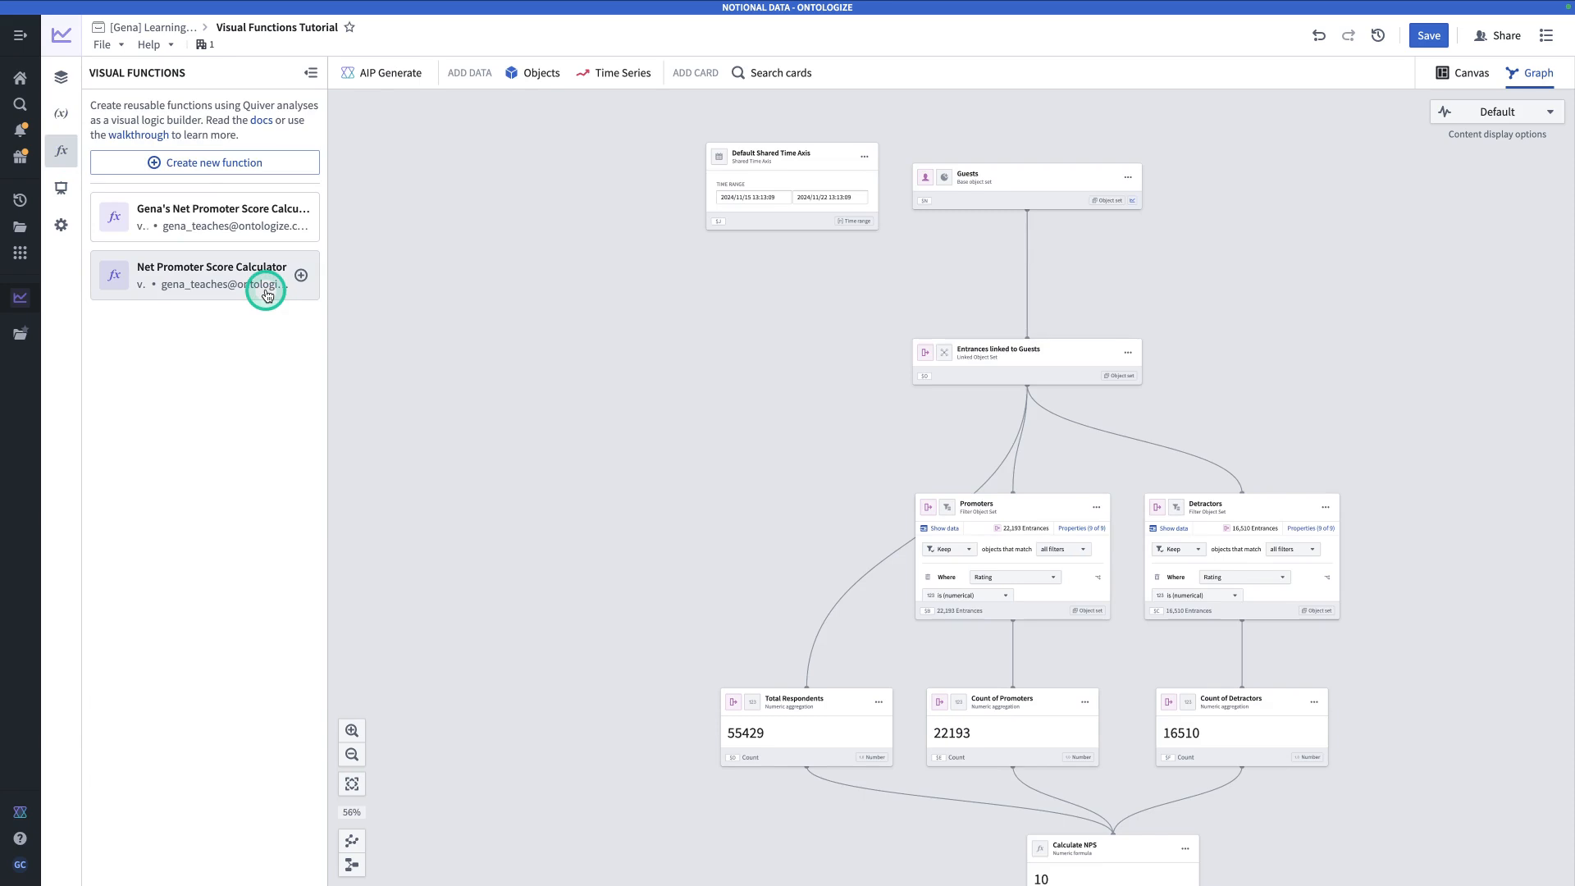
{"action": "left_click", "coordinate": [62, 150]}
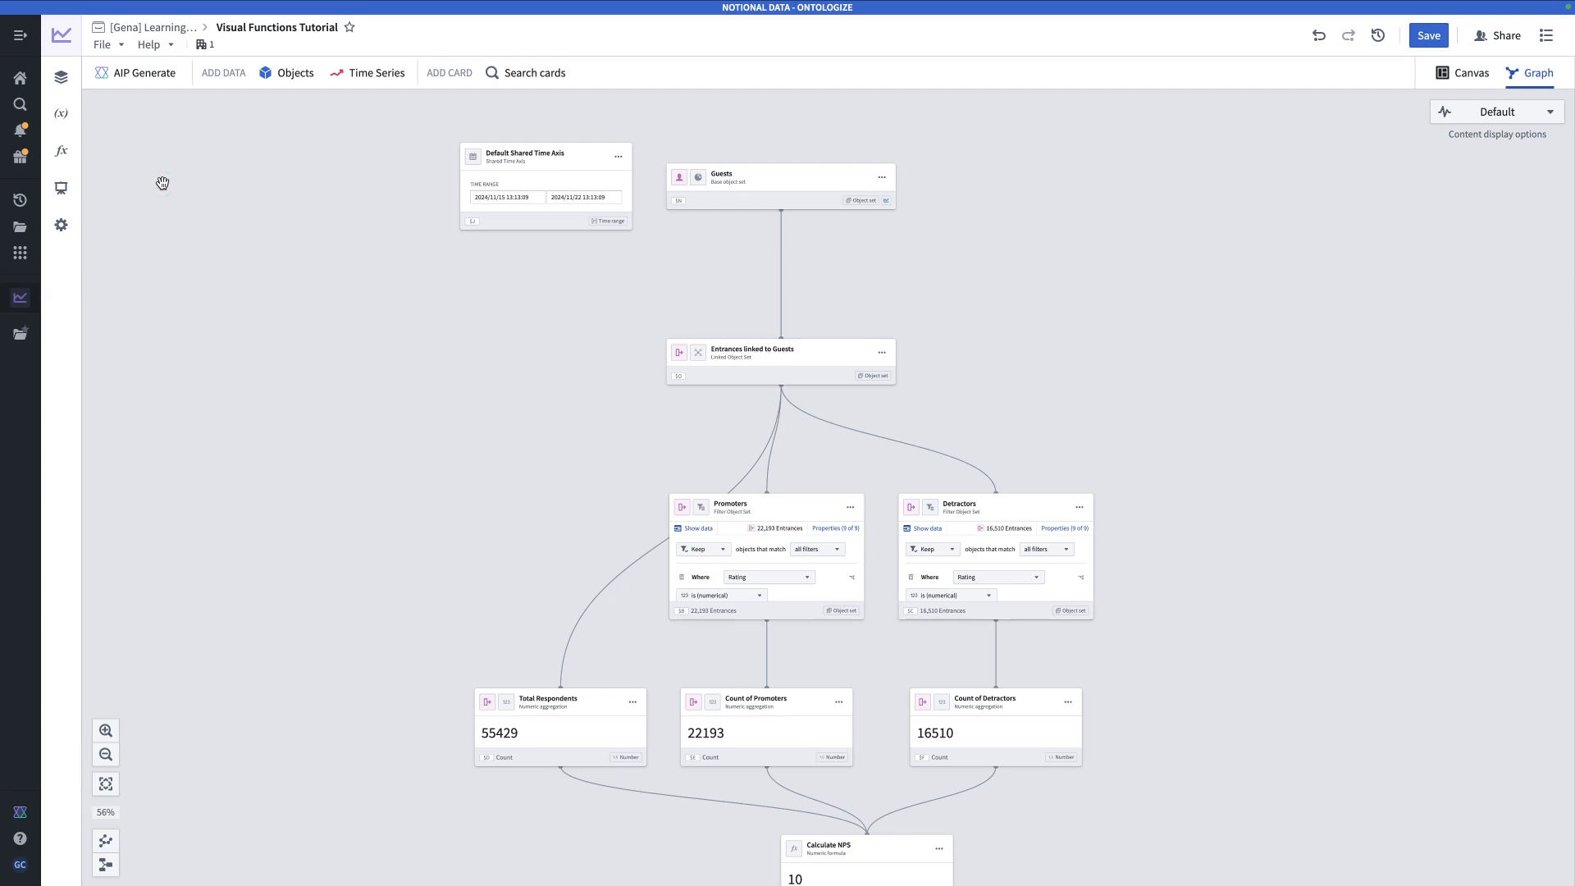
- Search the platform for "quiver" and open the Quiver app in a new browser tab
{"action": "key", "text": "super+j"}
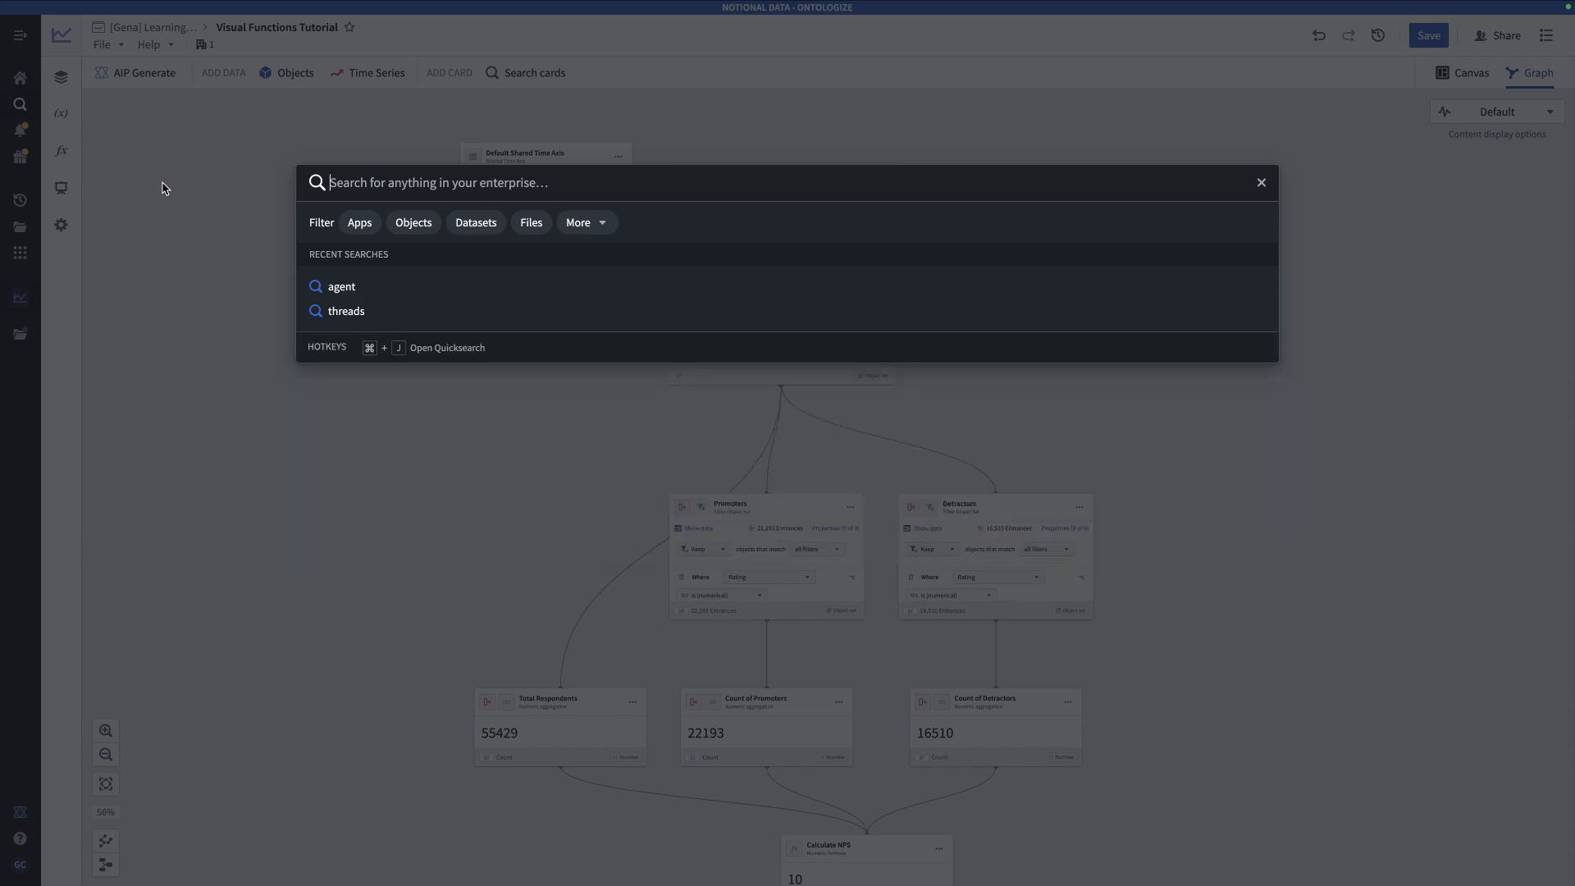
{"action": "type", "text": "quiver"}
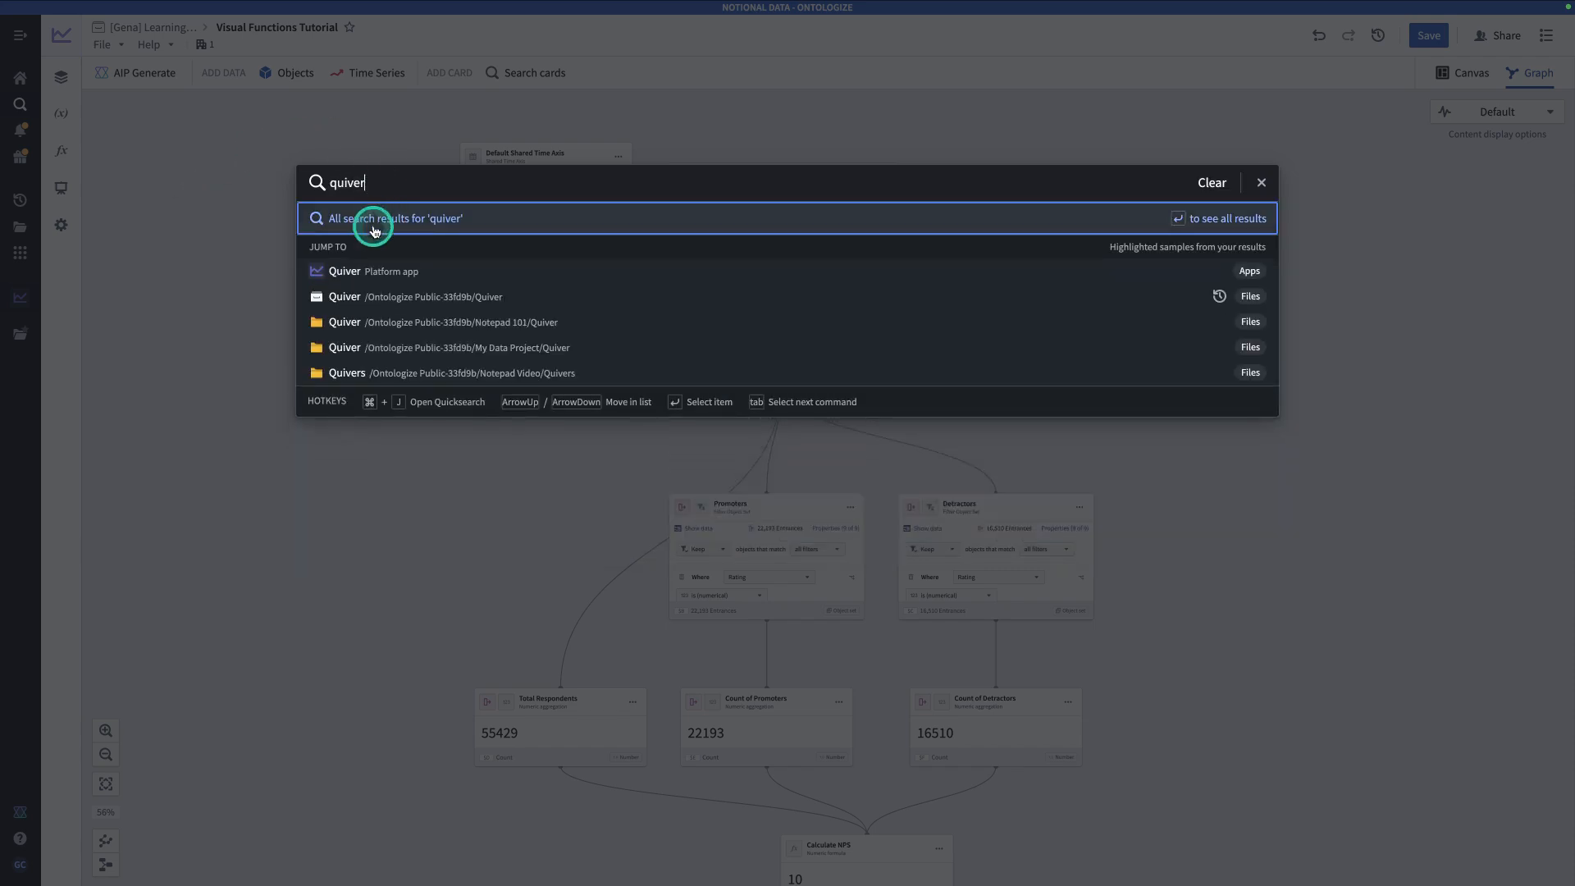
{"action": "right_click", "coordinate": [345, 274]}
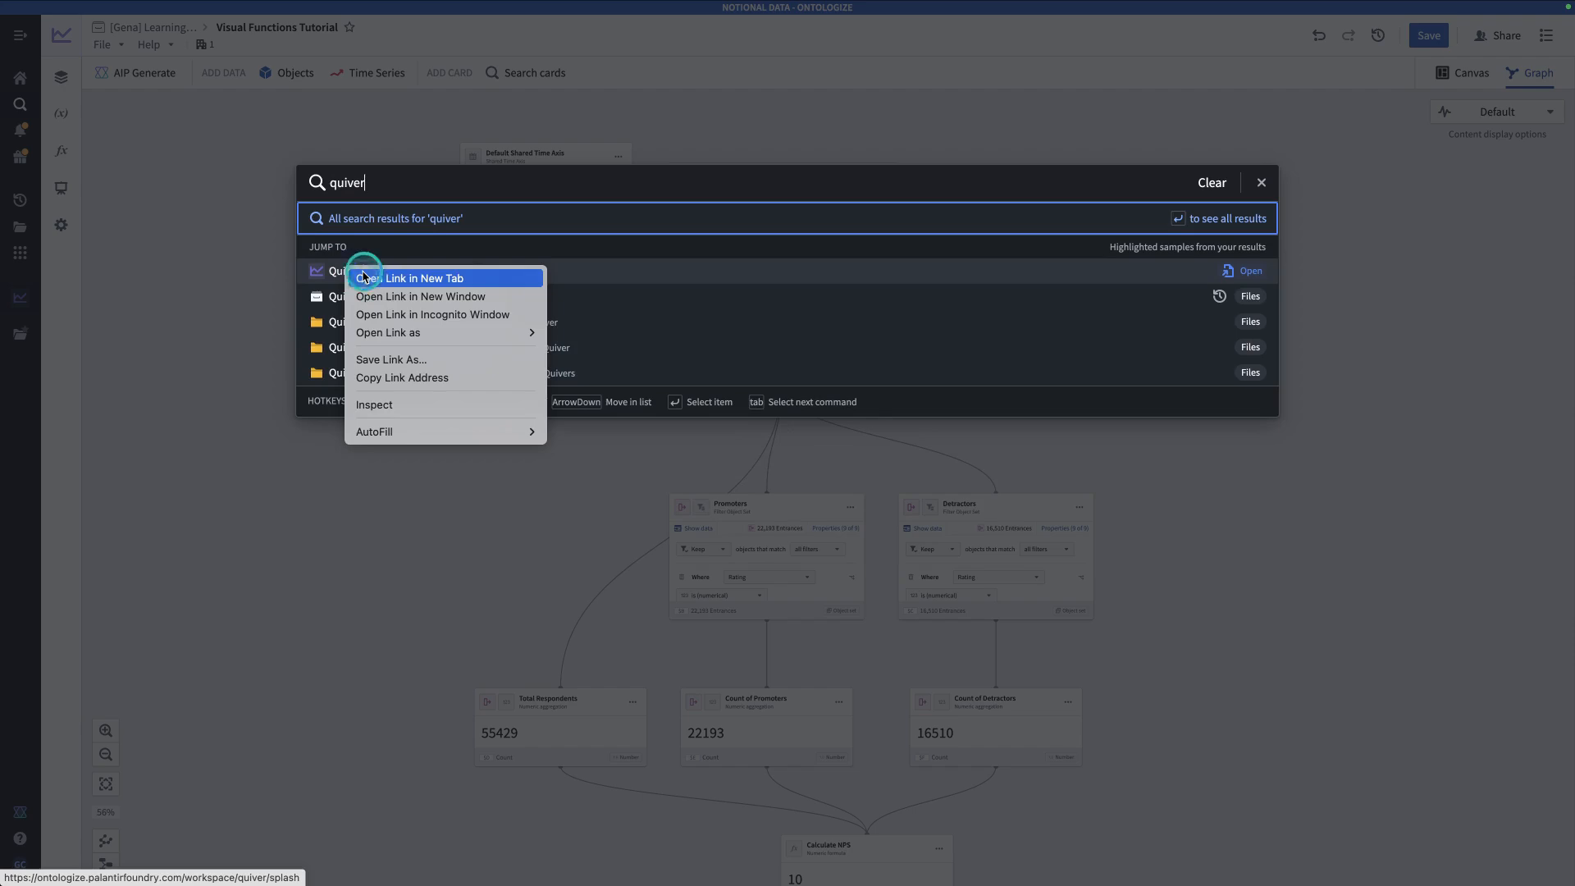
{"action": "left_click", "coordinate": [365, 277]}
{"action": "key", "text": "ctrl+Tab"}
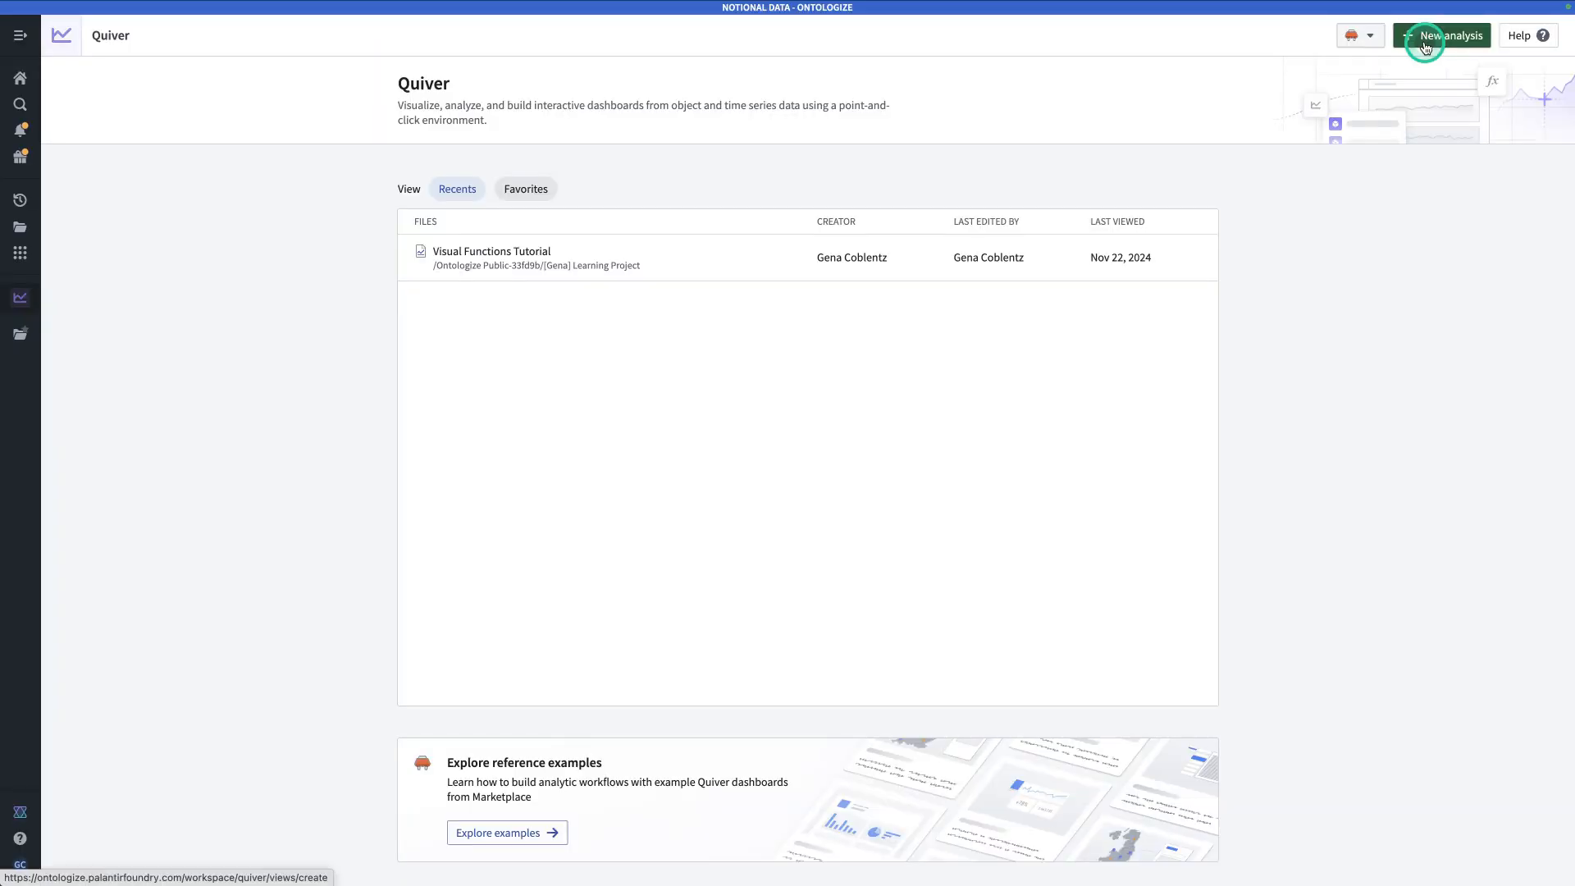
- Create a new analysis named "Guest Satisfaction Quiver" in the learning project
{"action": "left_click", "coordinate": [1423, 39]}
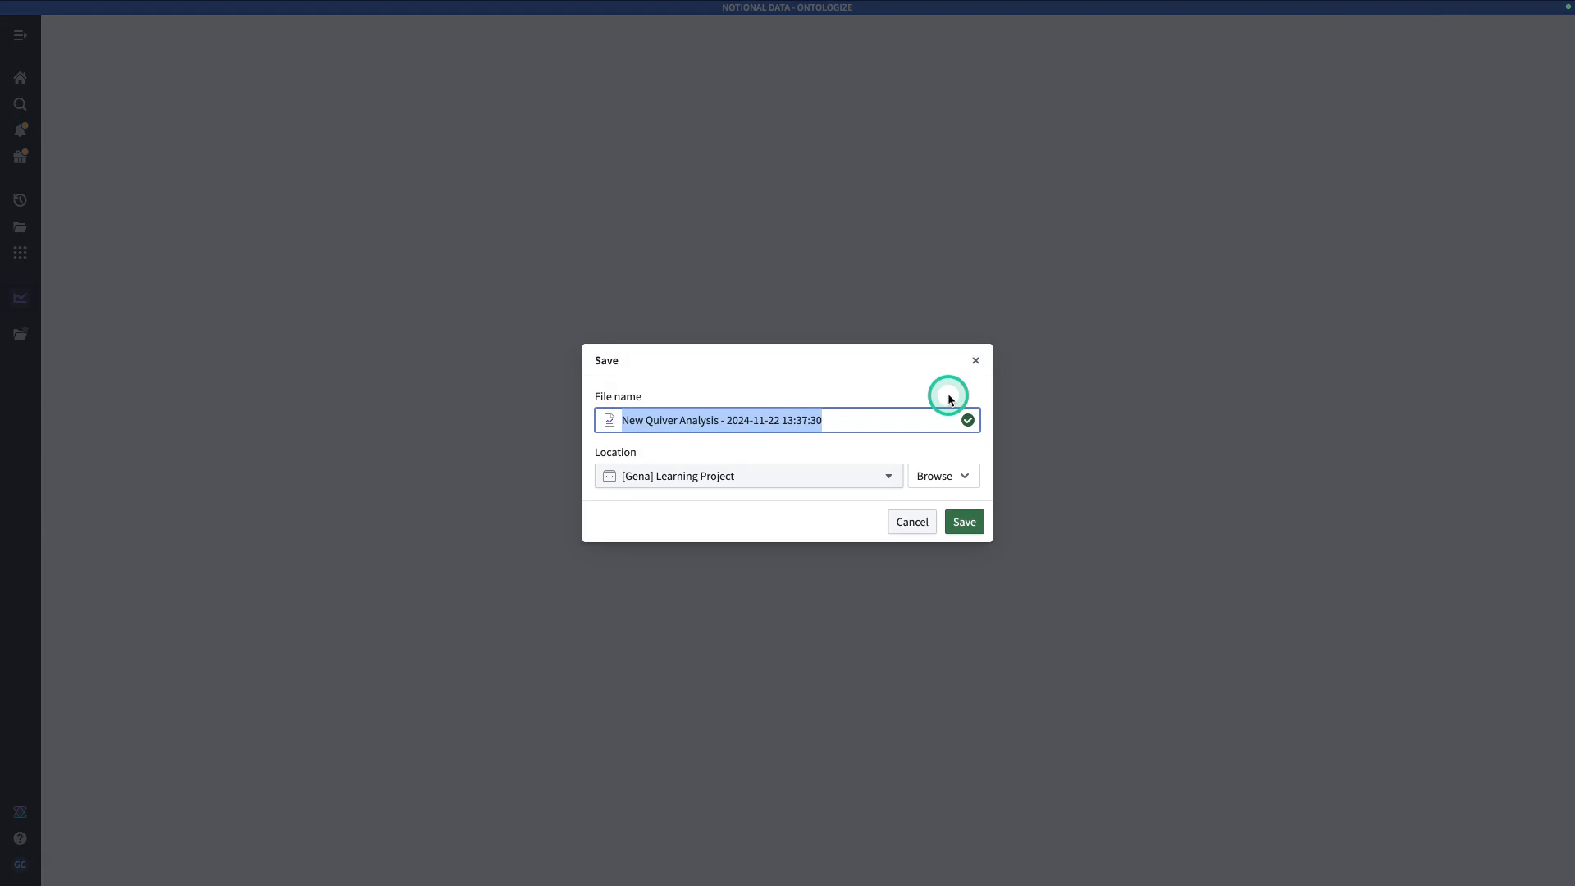
{"action": "type", "text": "Guest Satisfaction Quiver"}
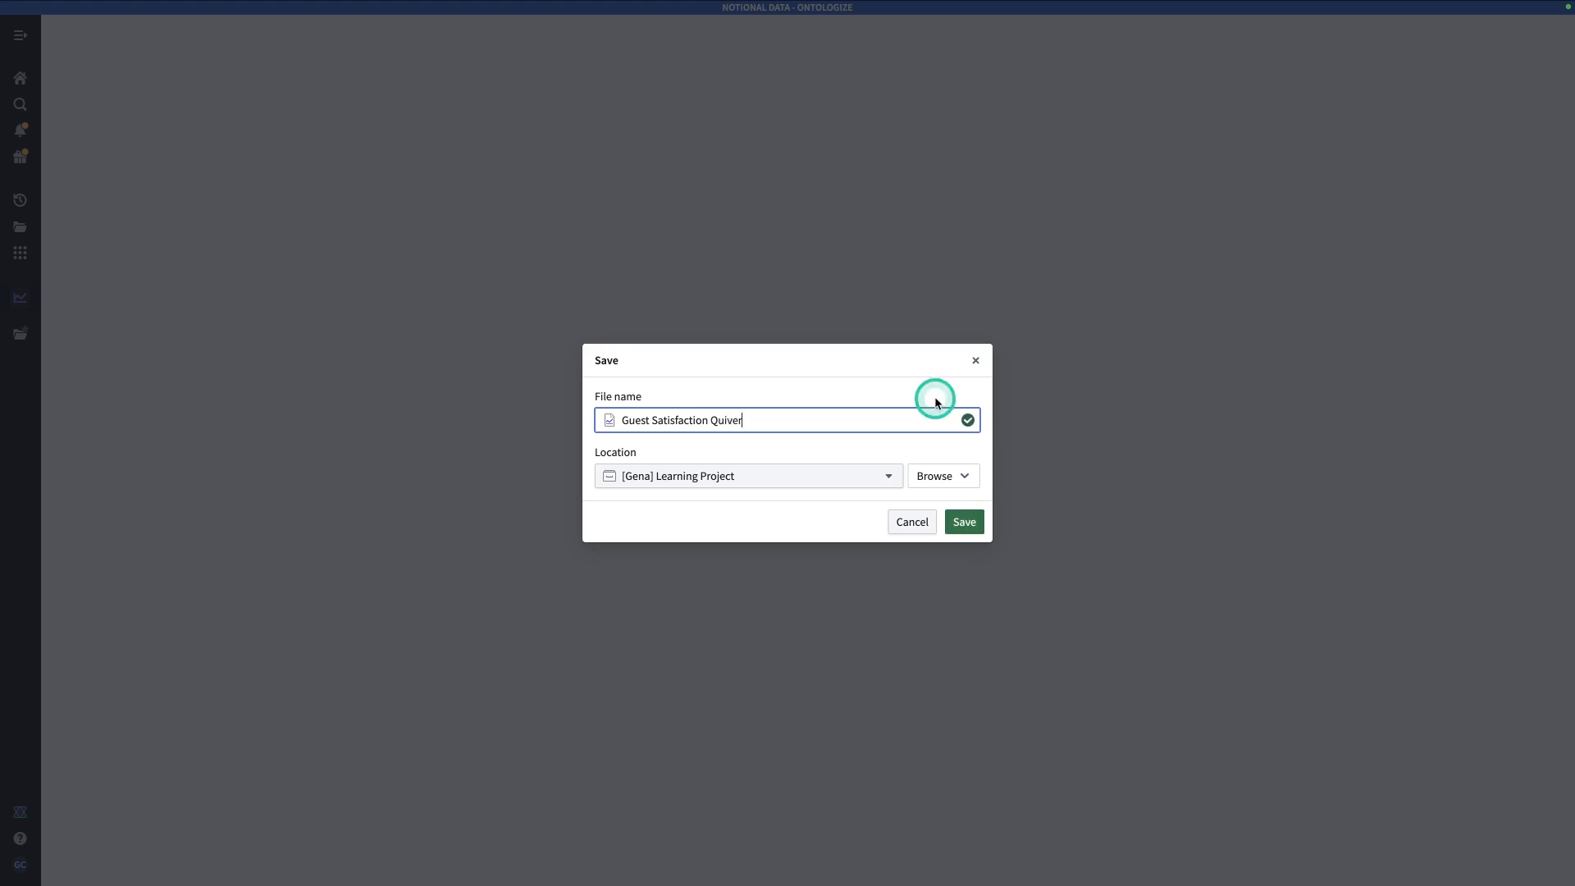
{"action": "left_click", "coordinate": [966, 522]}
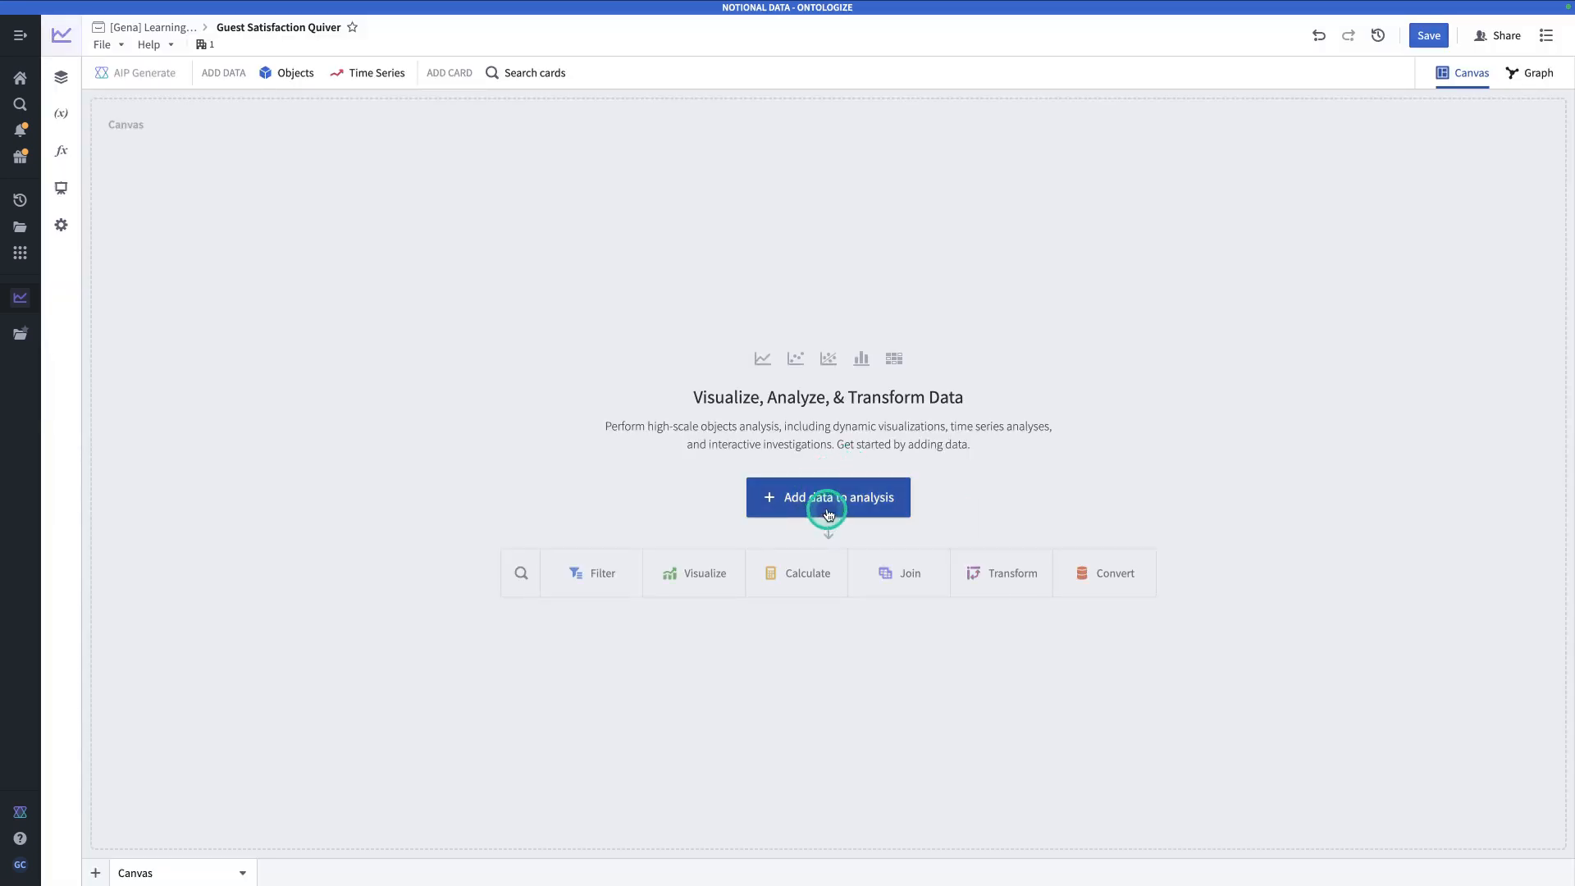
- Add the Guest object type to the analysis as an object set and show it in the graph view
{"action": "left_click", "coordinate": [822, 504]}
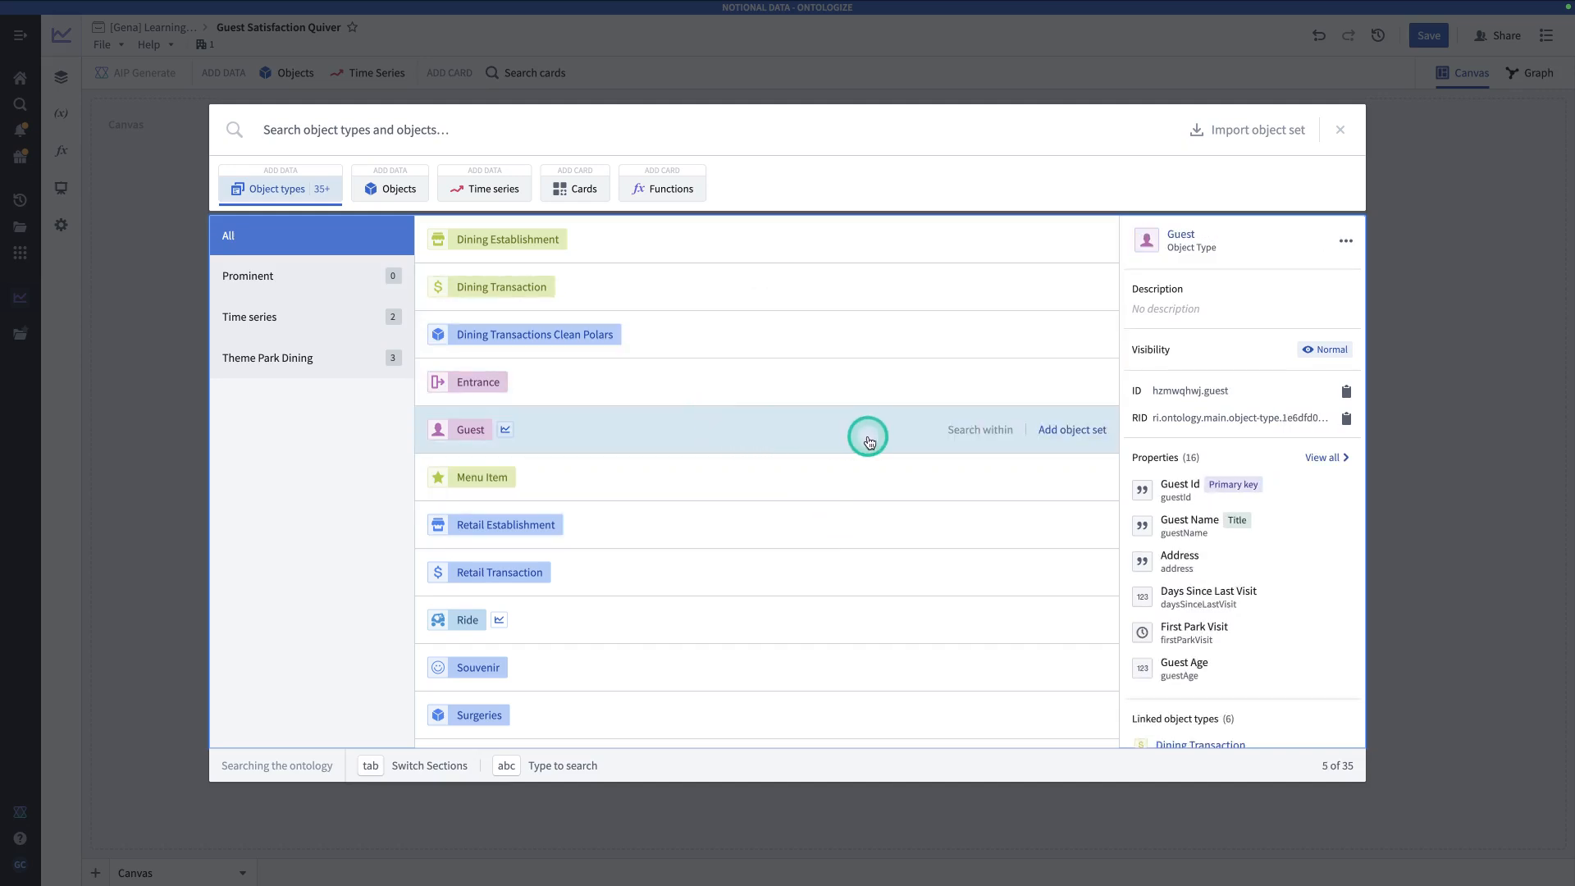
{"action": "left_click", "coordinate": [1073, 432]}
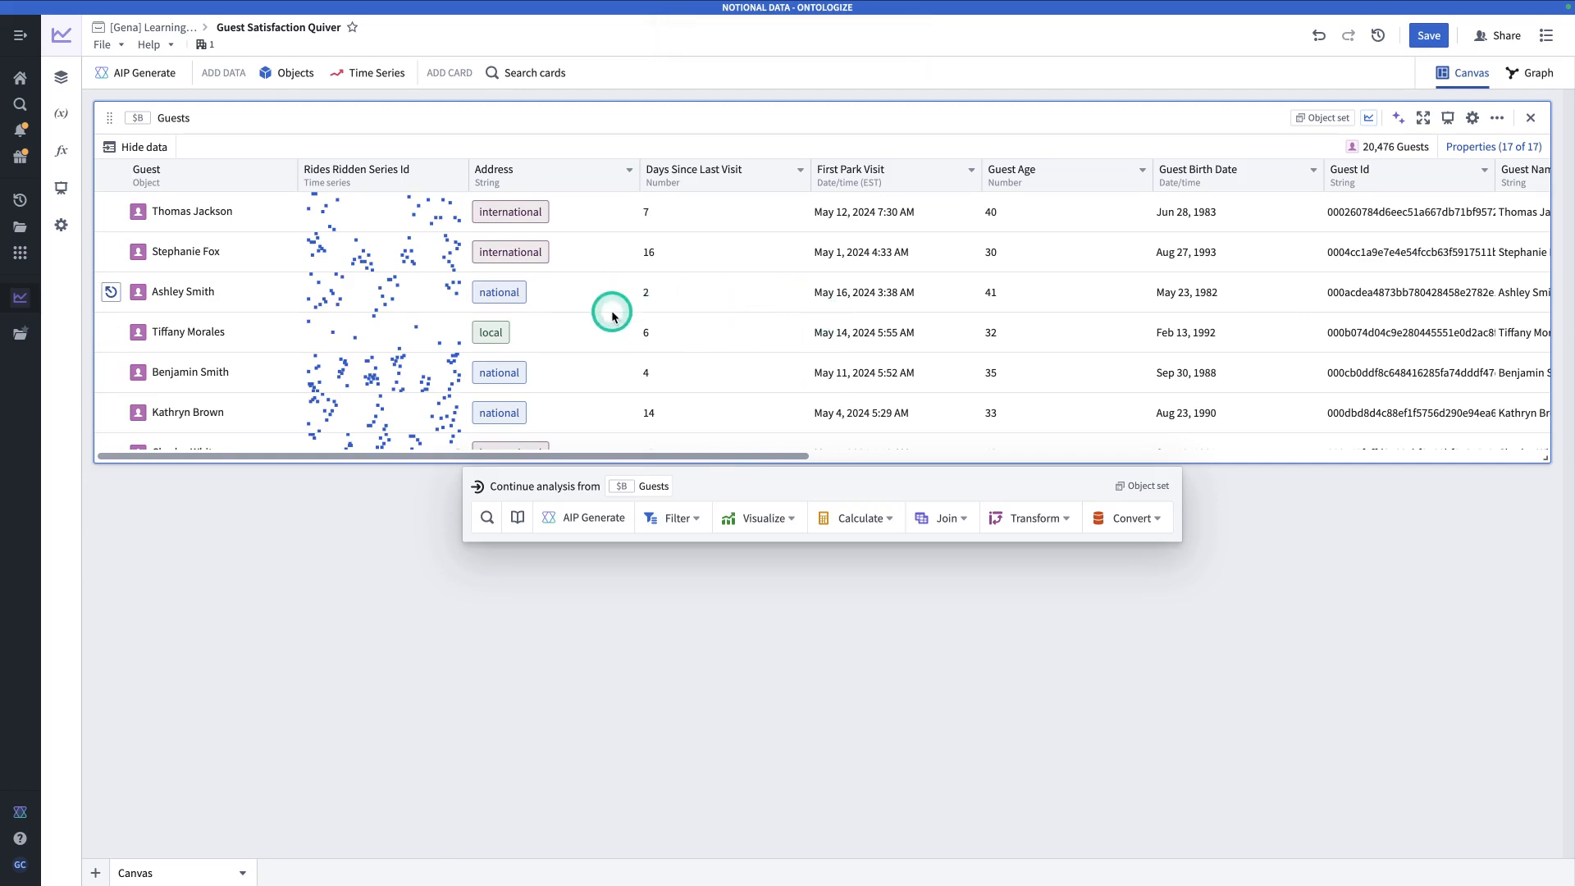
{"action": "left_click", "coordinate": [1529, 75]}
{"action": "left_click_drag", "start_coordinate": [1030, 238], "coordinate": [1178, 162]}
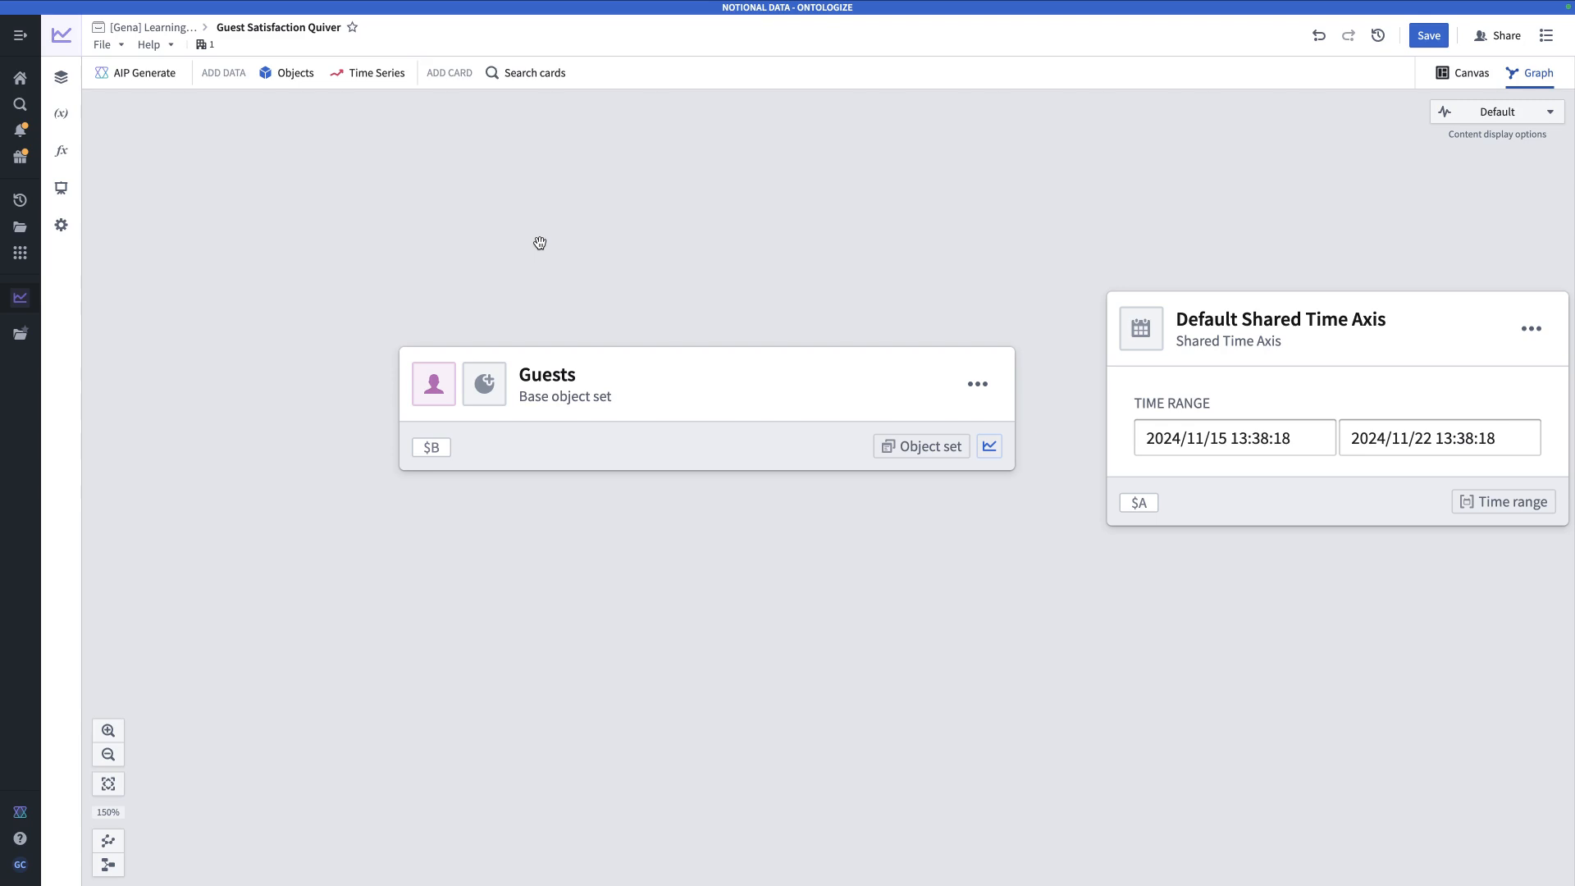
- Add a Filter object set card that continues from the Guests object set
{"action": "mouse_move", "coordinate": [912, 381]}
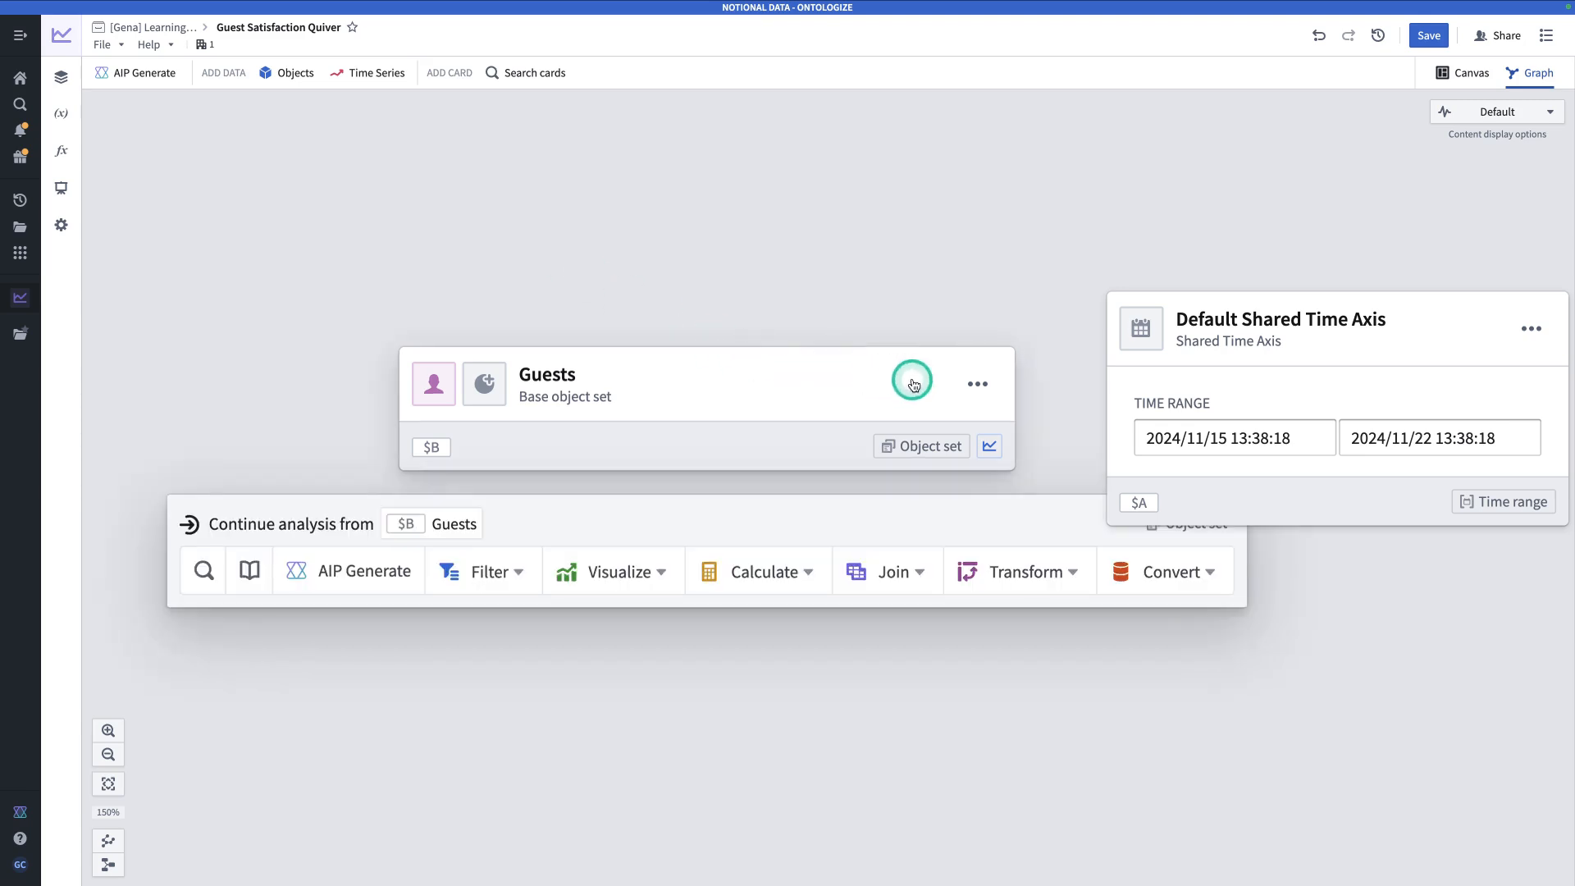
{"action": "left_click", "coordinate": [976, 391]}
{"action": "left_click", "coordinate": [196, 678]}
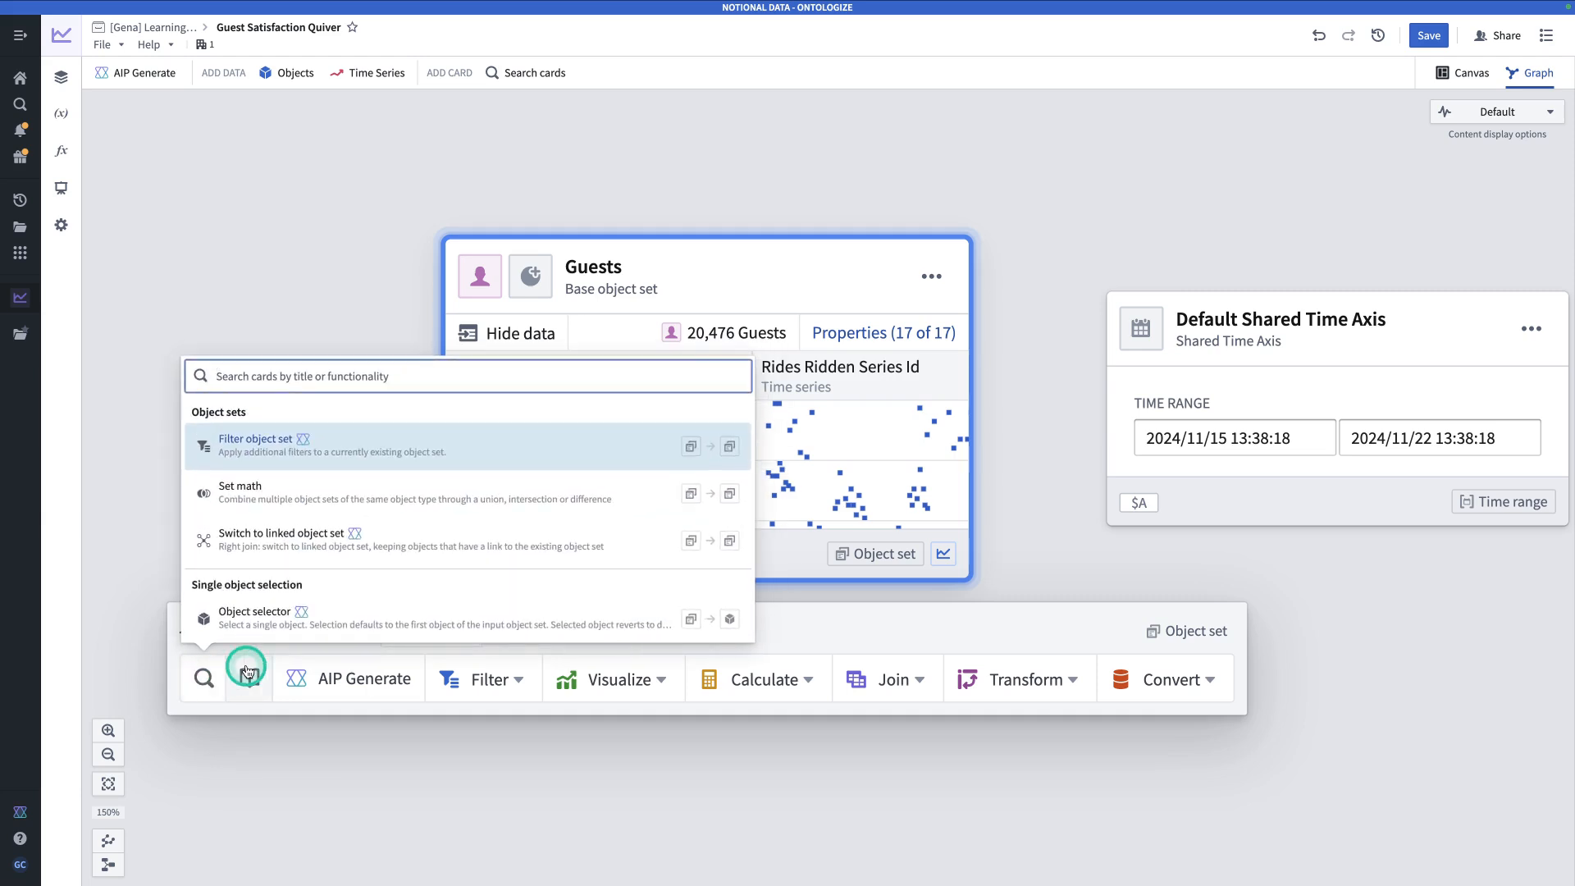
{"action": "type", "text": "fil"}
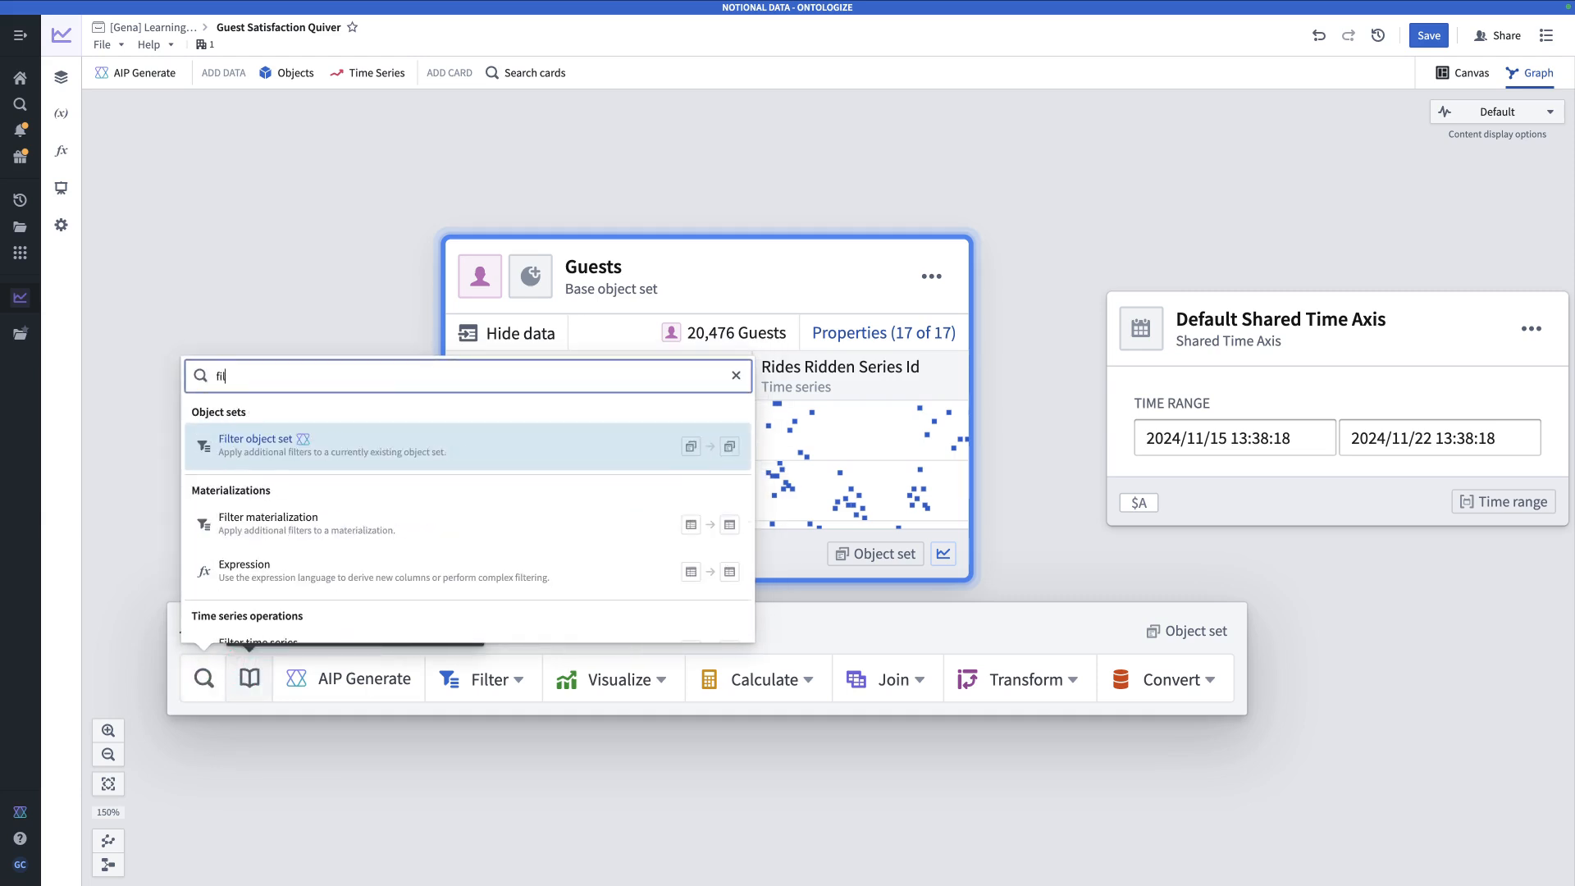
{"action": "left_click", "coordinate": [456, 461]}
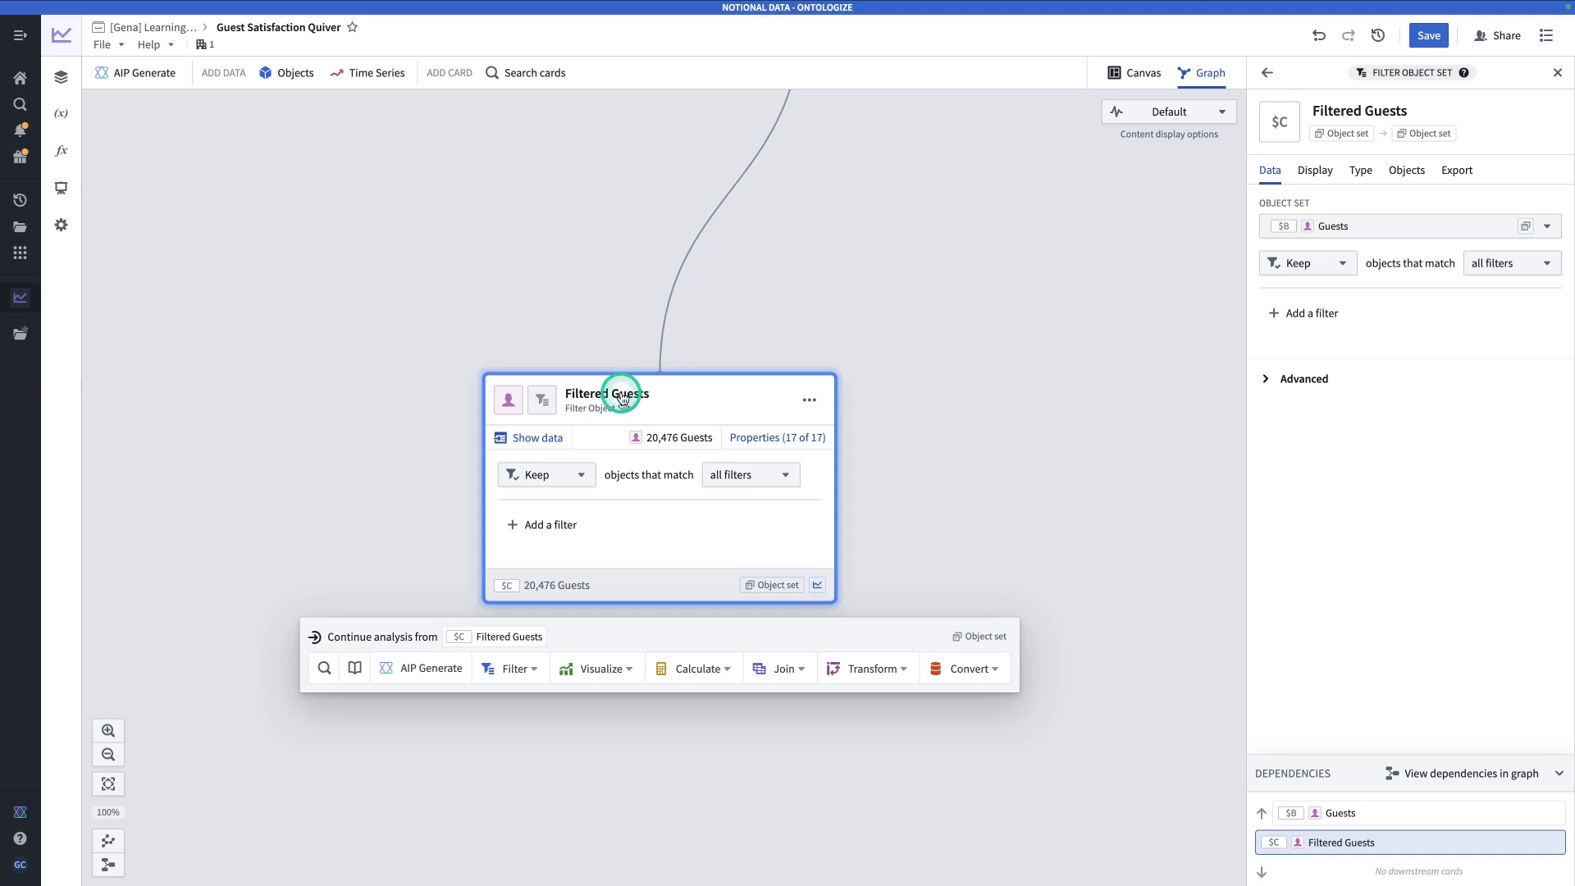
- Rename the filtered guest card to "Guests Under 20"
{"action": "scroll", "coordinate": [622, 399], "scroll_direction": "down", "scroll_amount": 1}
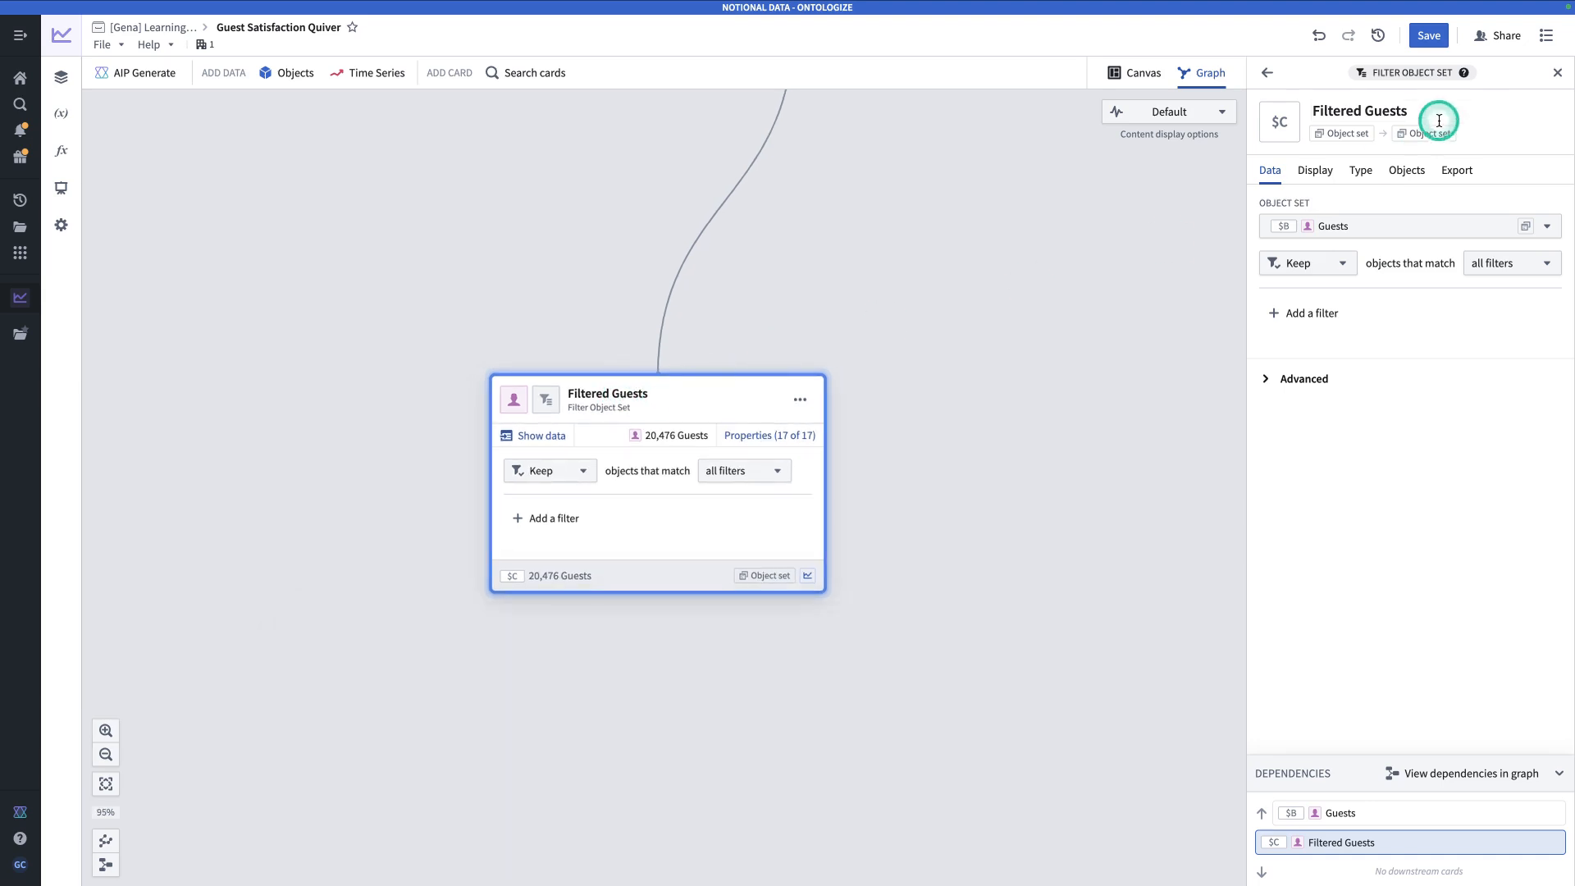
{"action": "triple_click", "coordinate": [1381, 111]}
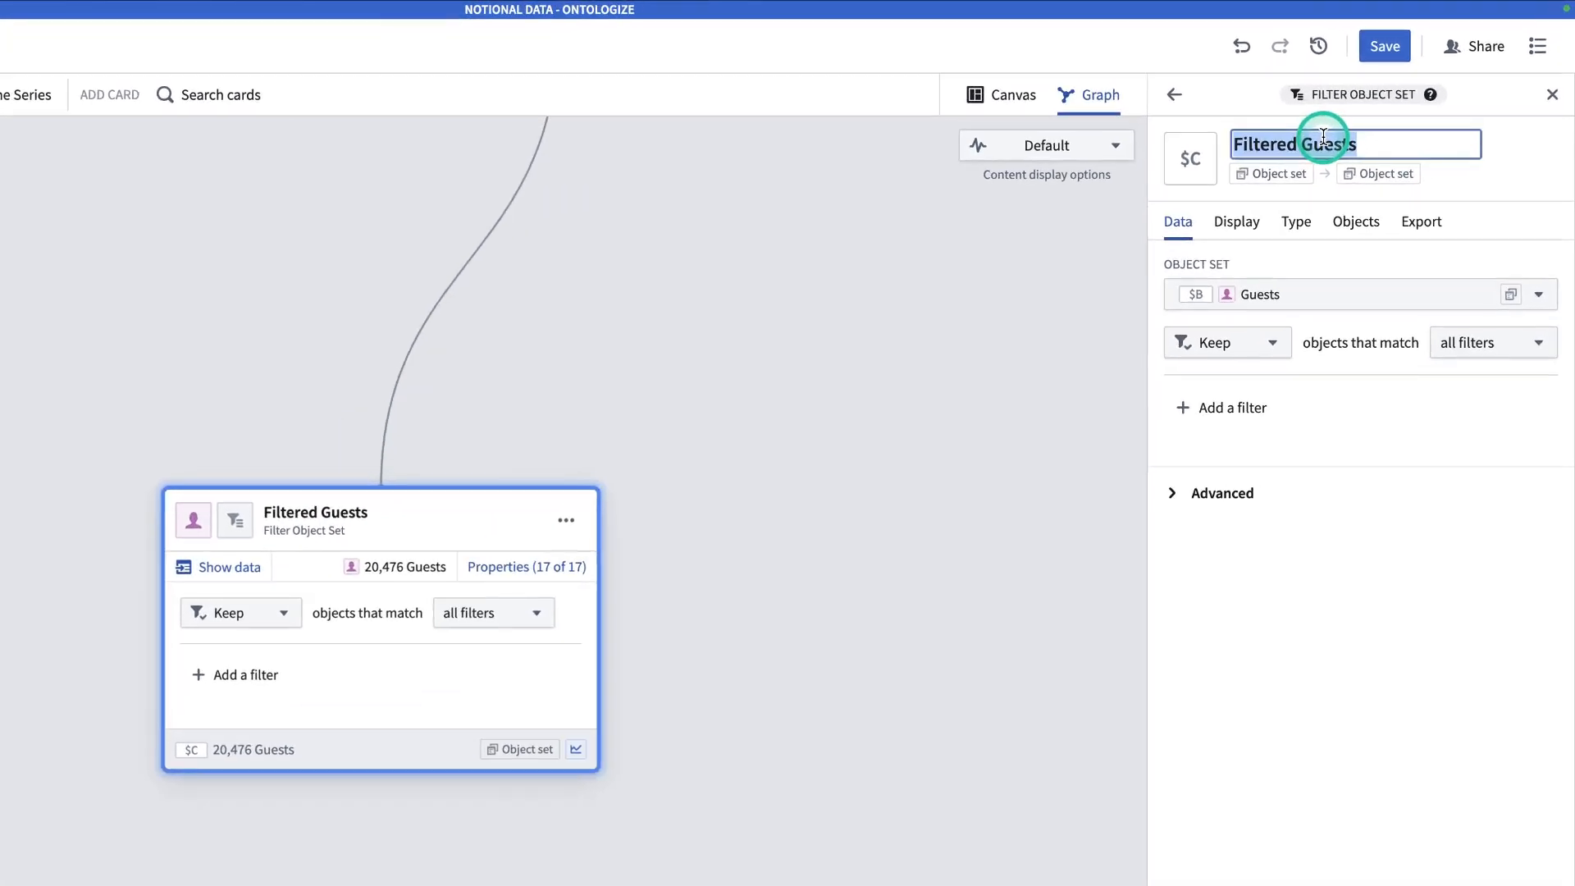
{"action": "type", "text": "Guests Under 20"}
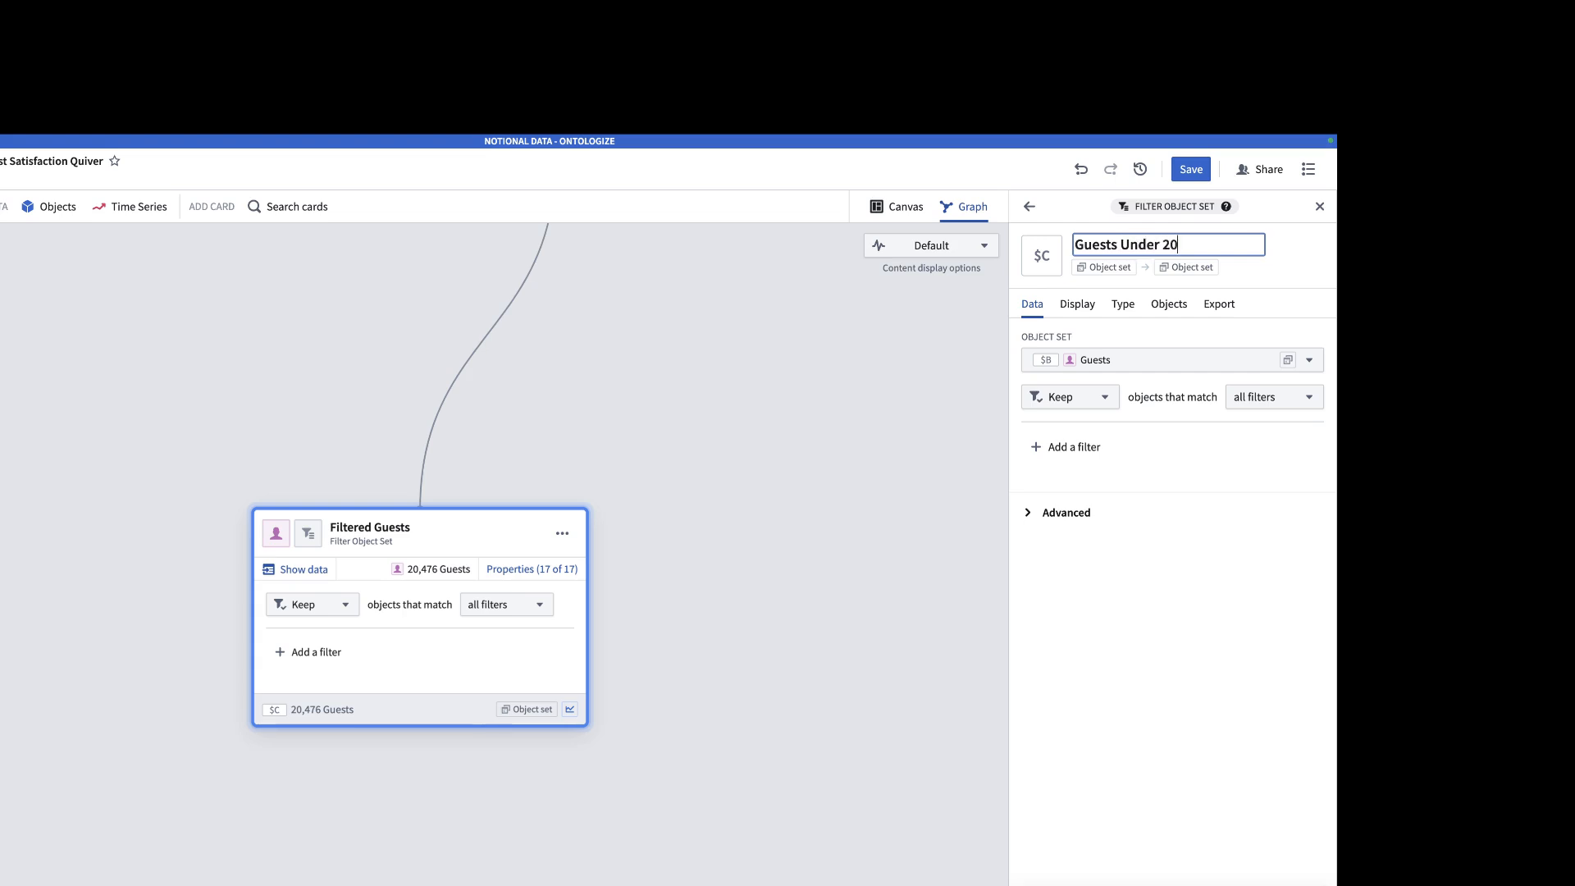
{"action": "key", "text": "Return"}
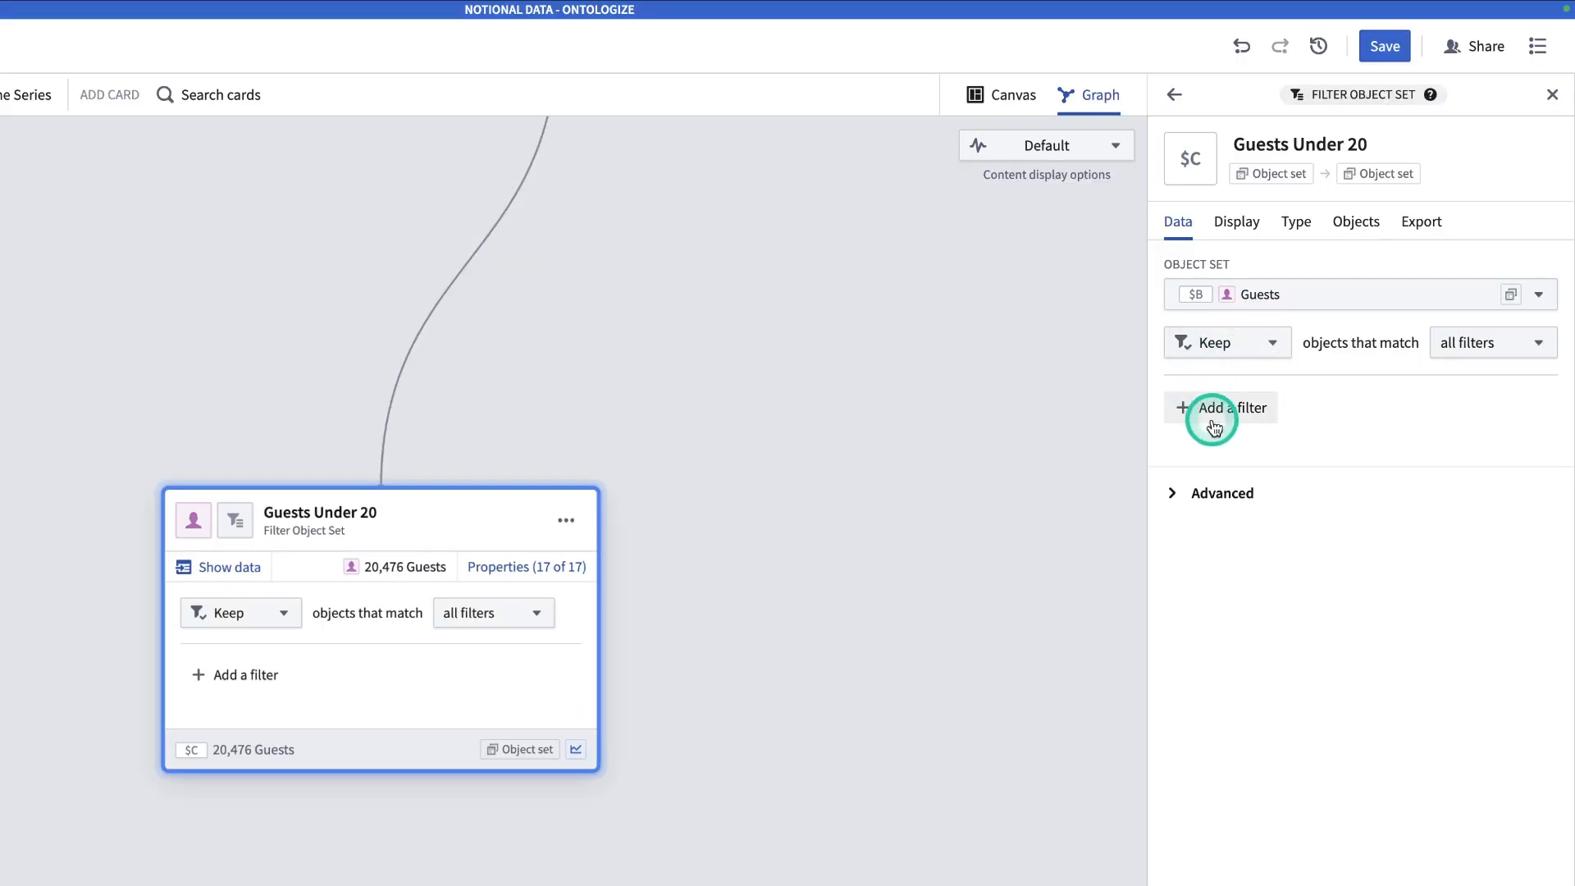
- Add a filter to Guests Under 20 that keeps guests whose Guest Age is less than or equal to 20
{"action": "left_click", "coordinate": [1070, 449]}
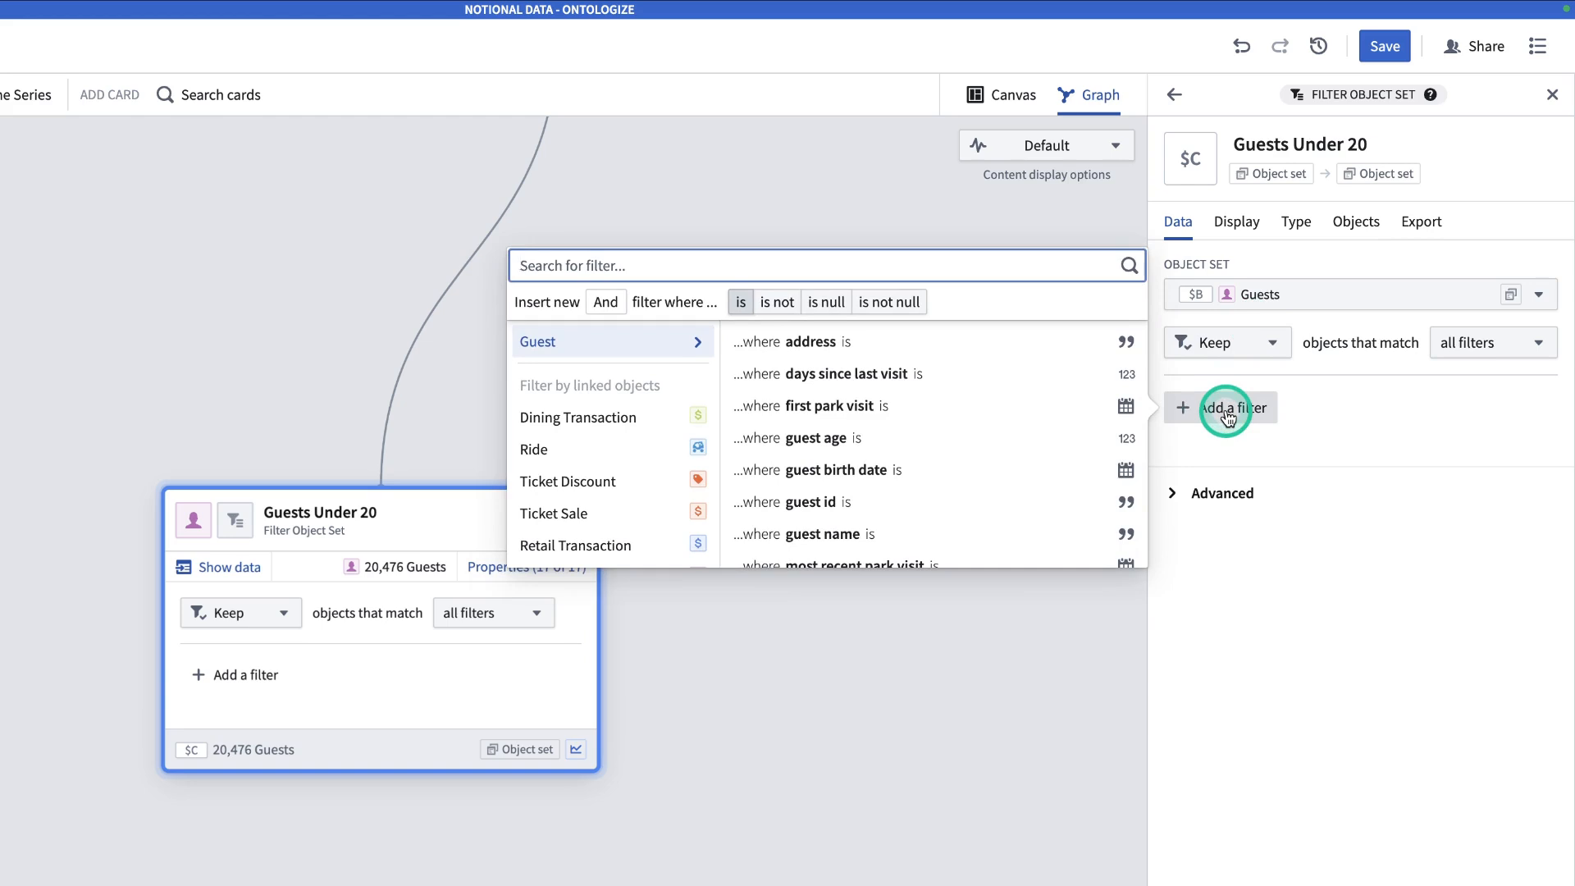
{"action": "type", "text": "age"}
{"action": "left_click", "coordinate": [840, 341]}
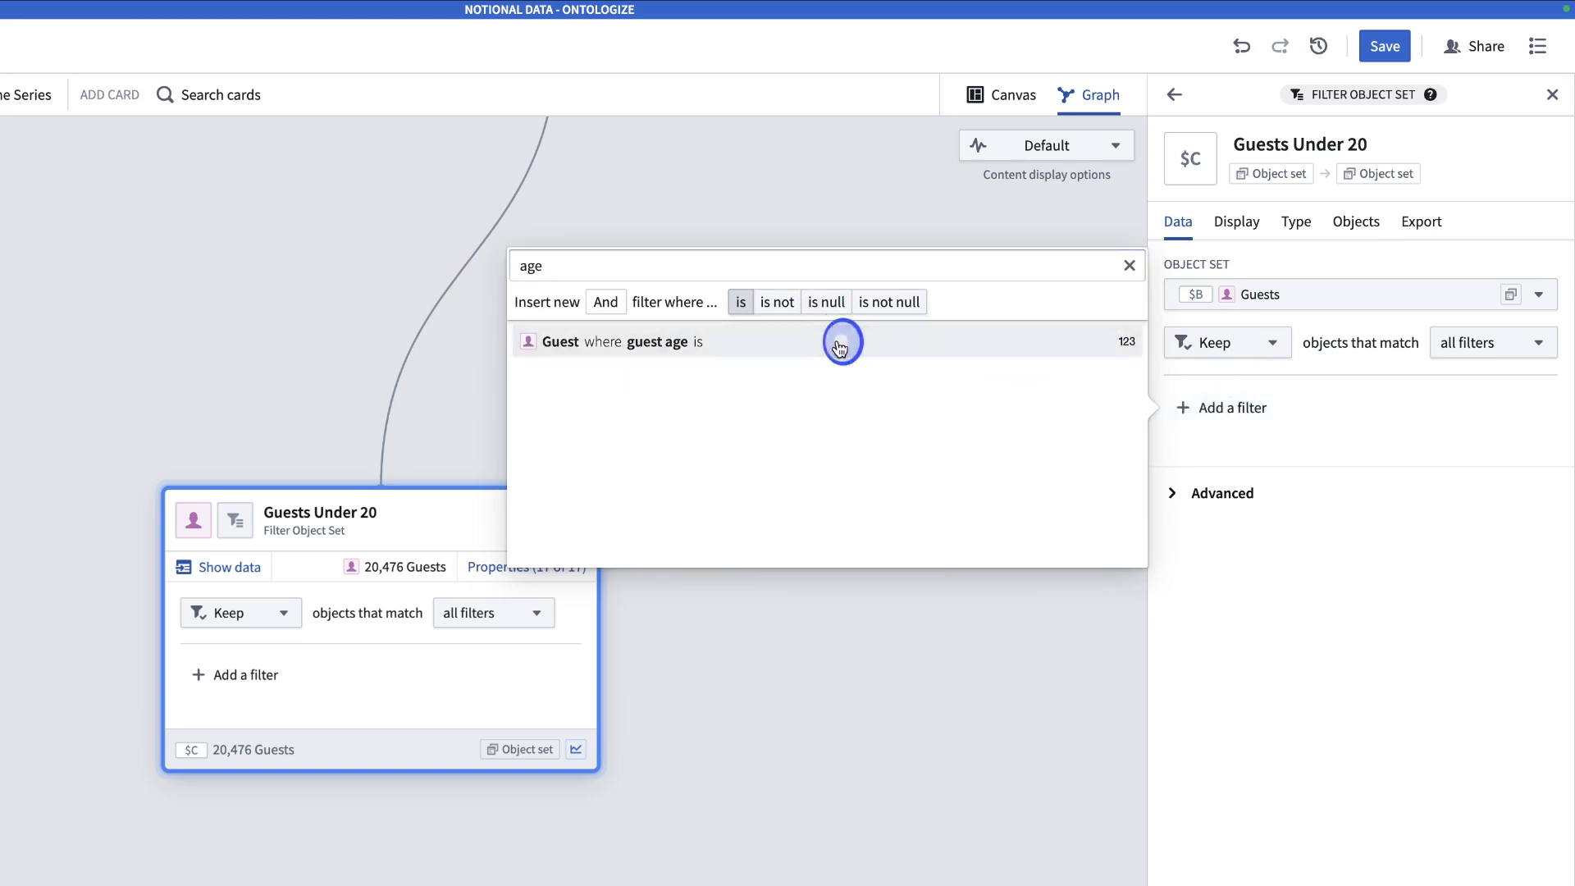
{"action": "left_click", "coordinate": [1269, 491]}
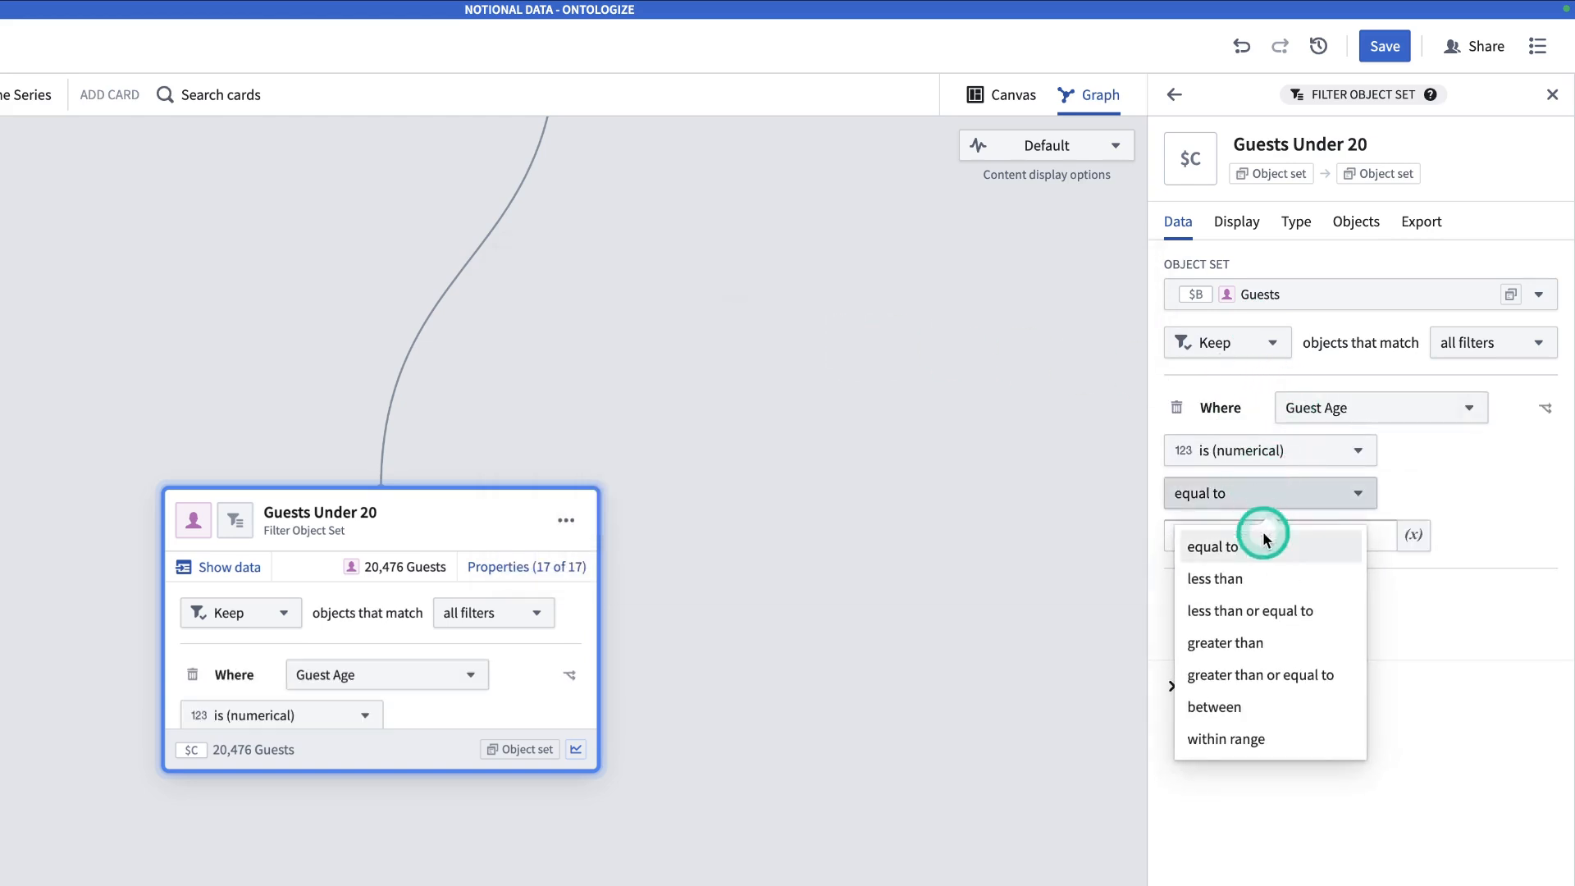
{"action": "left_click", "coordinate": [1261, 610]}
{"action": "left_click", "coordinate": [1261, 545]}
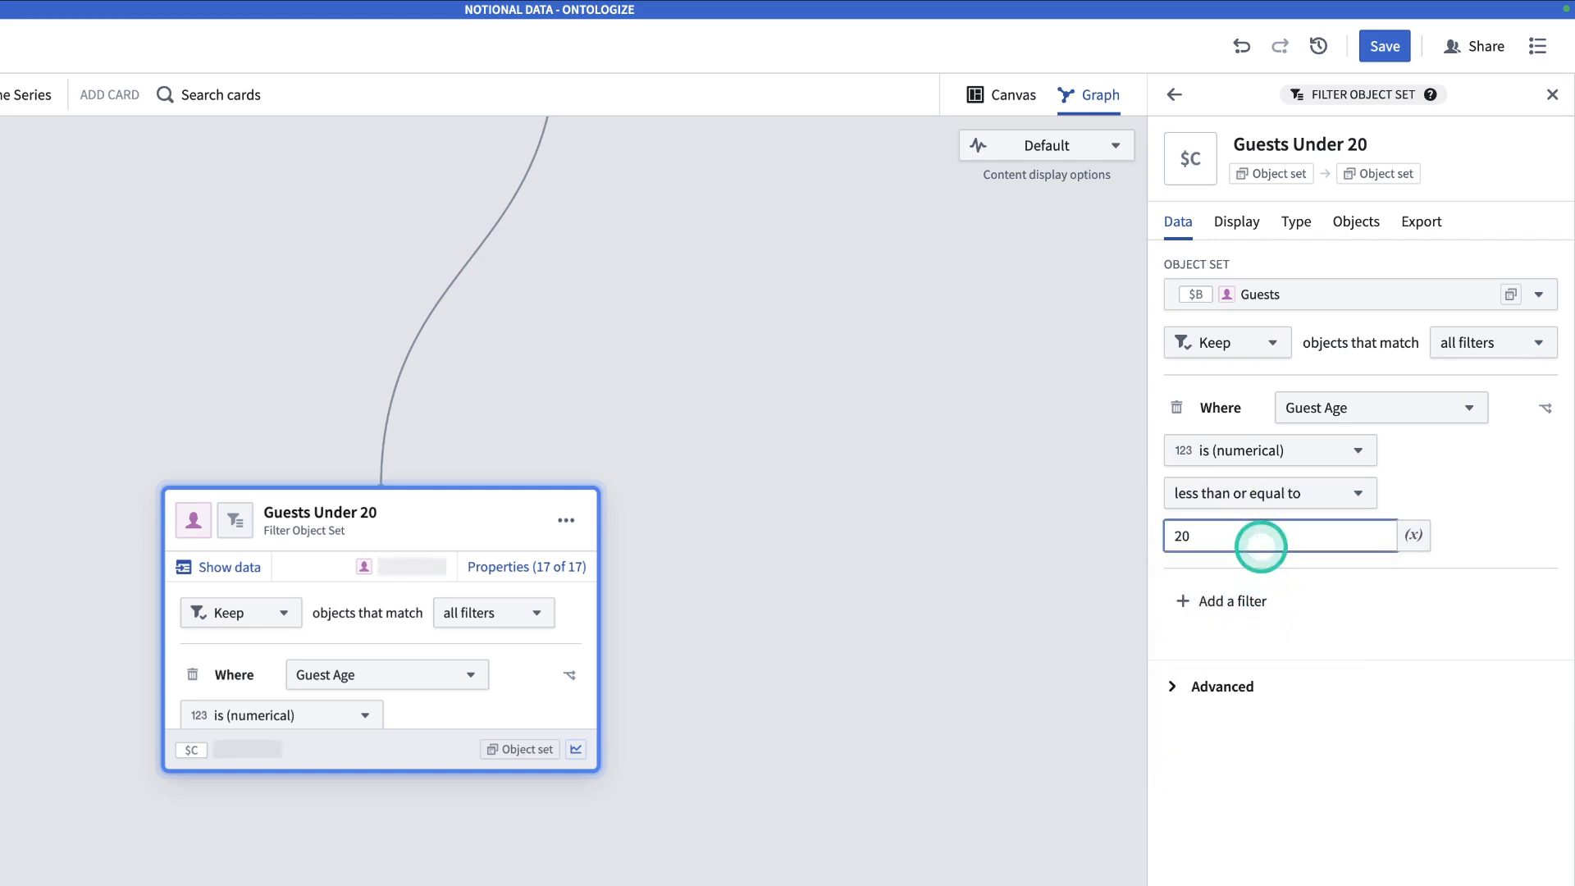
{"action": "left_click", "coordinate": [1331, 782]}
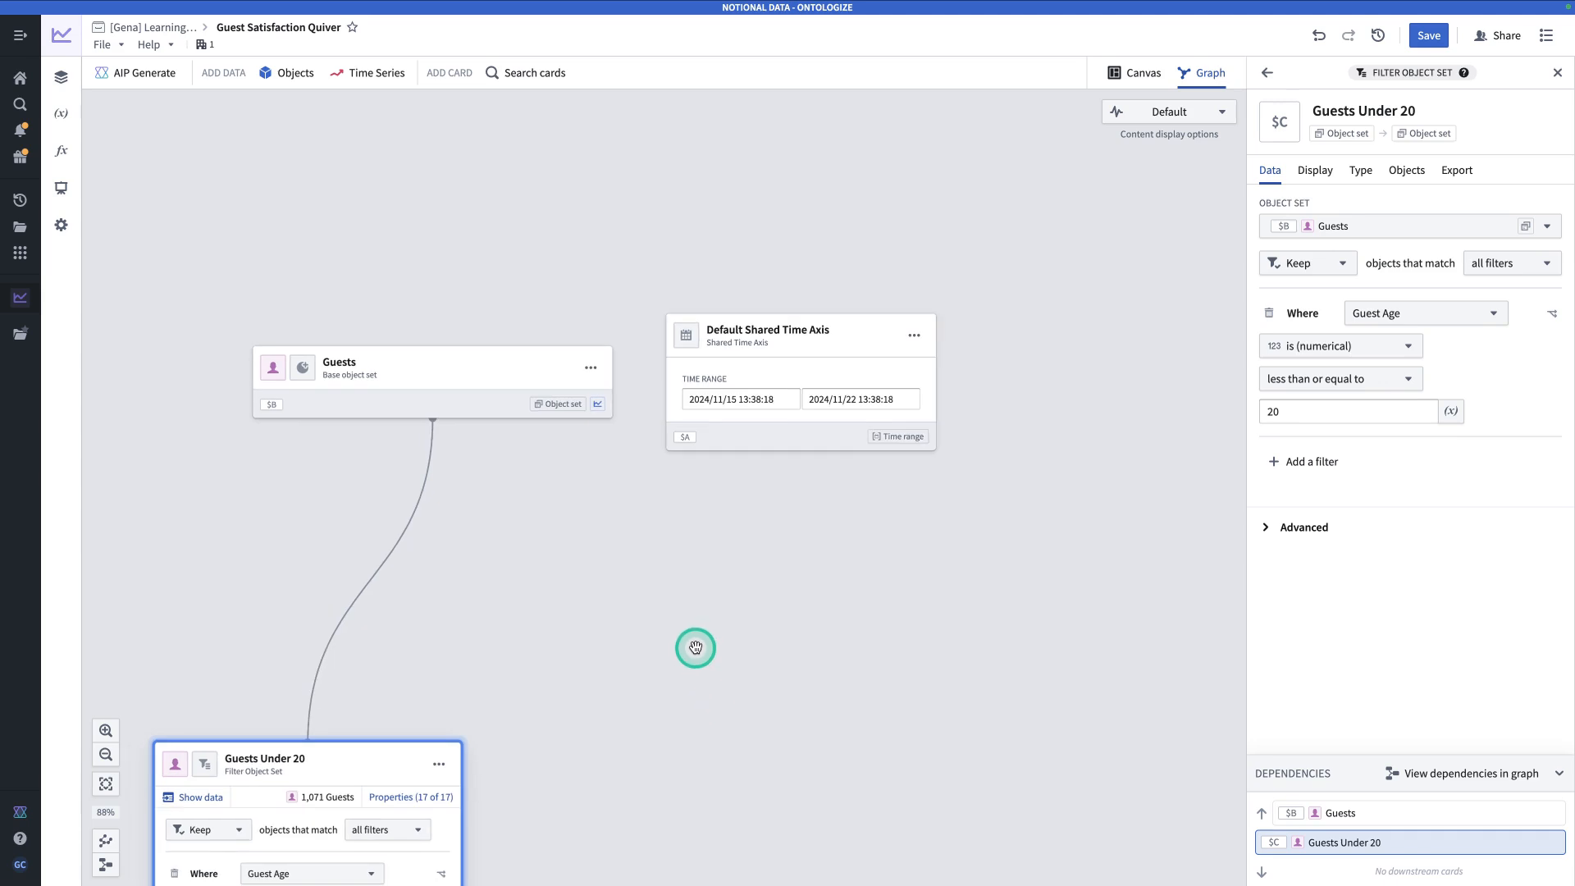
- Add a second Filter object set card that continues from the base Guests object set
{"action": "left_click_drag", "start_coordinate": [695, 648], "coordinate": [998, 549]}
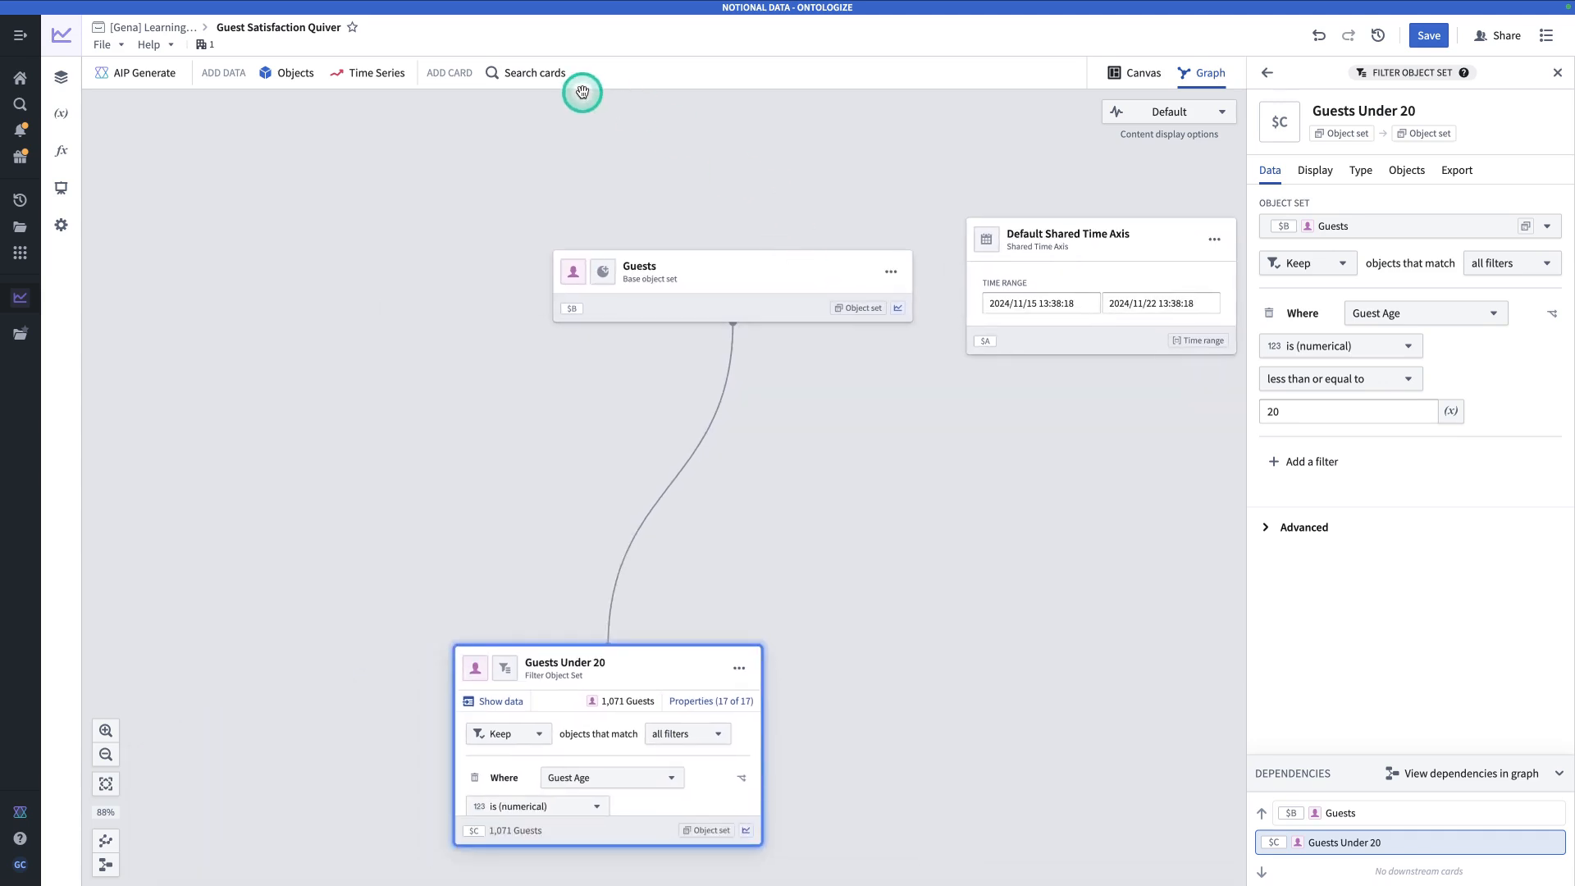
{"action": "mouse_move", "coordinate": [853, 315]}
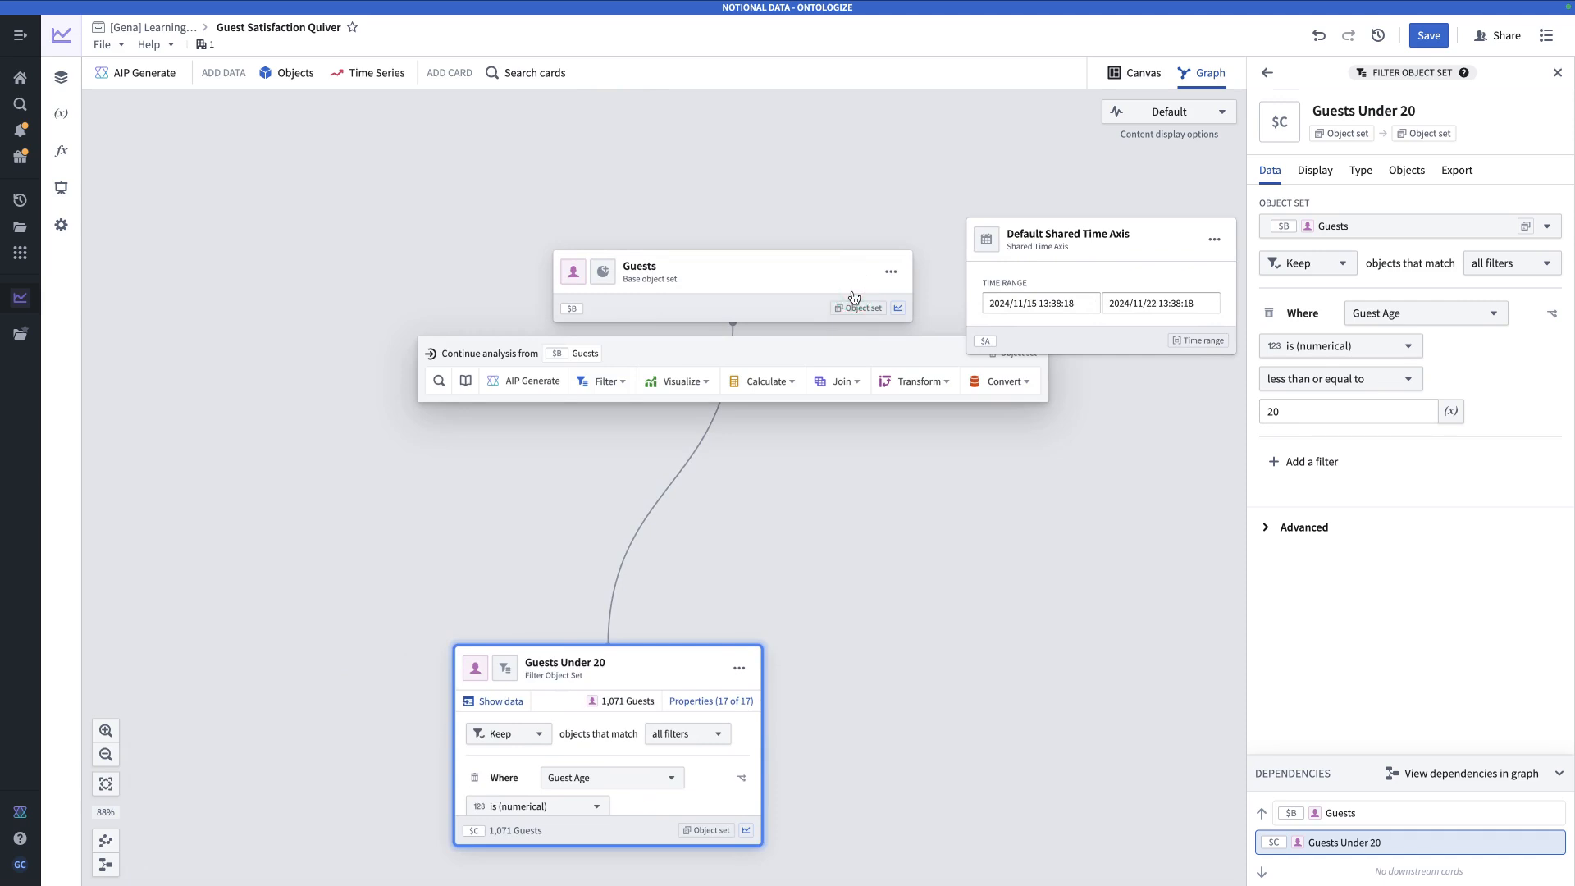
{"action": "left_click", "coordinate": [877, 286]}
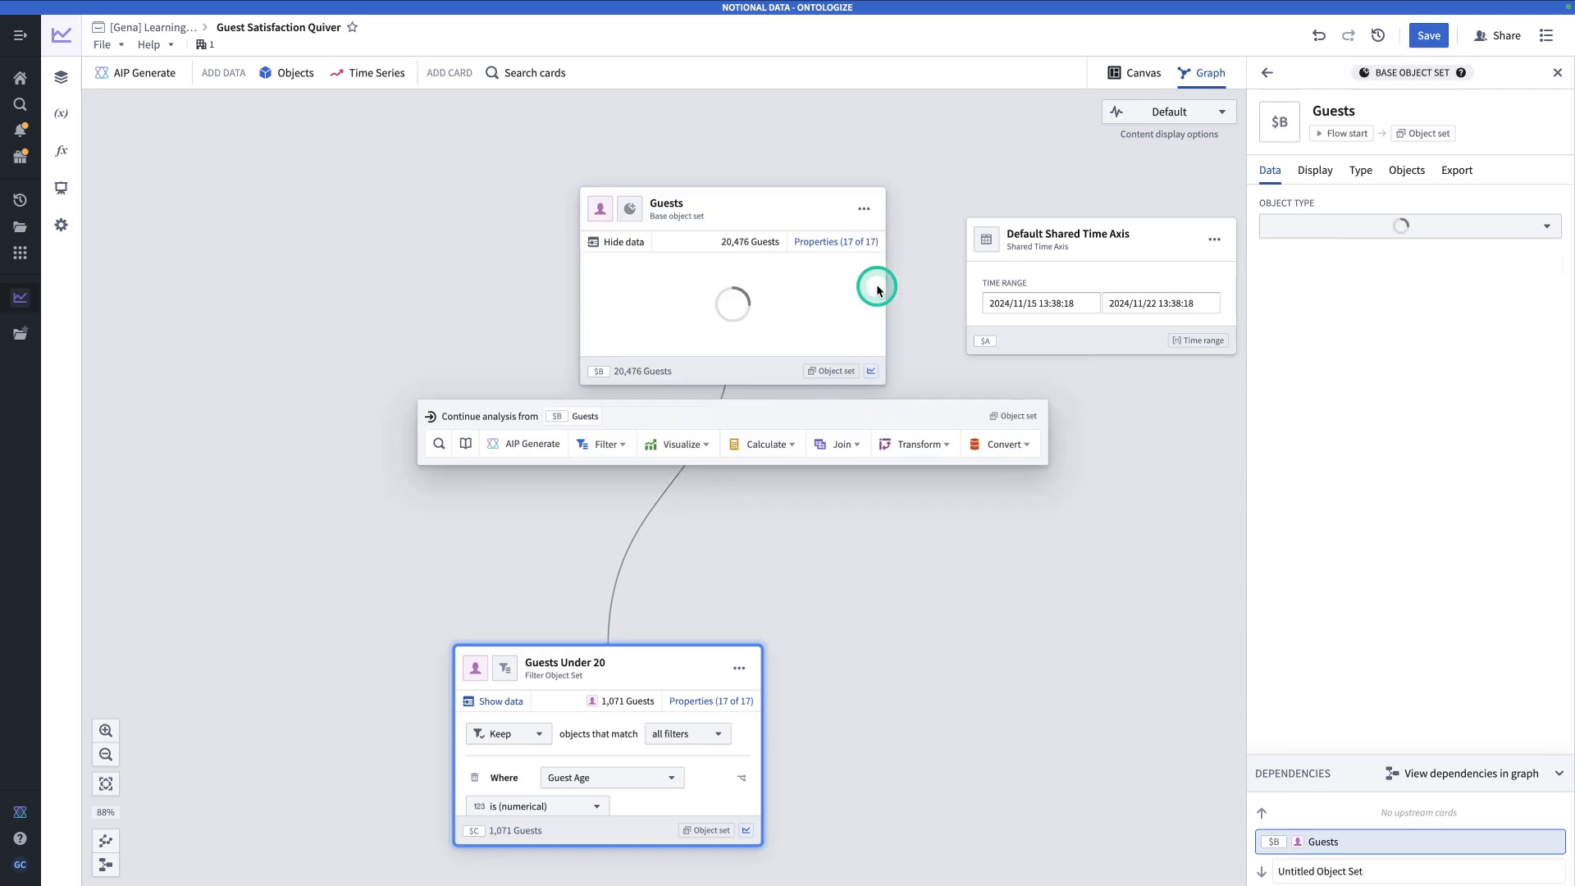
{"action": "left_click", "coordinate": [804, 278]}
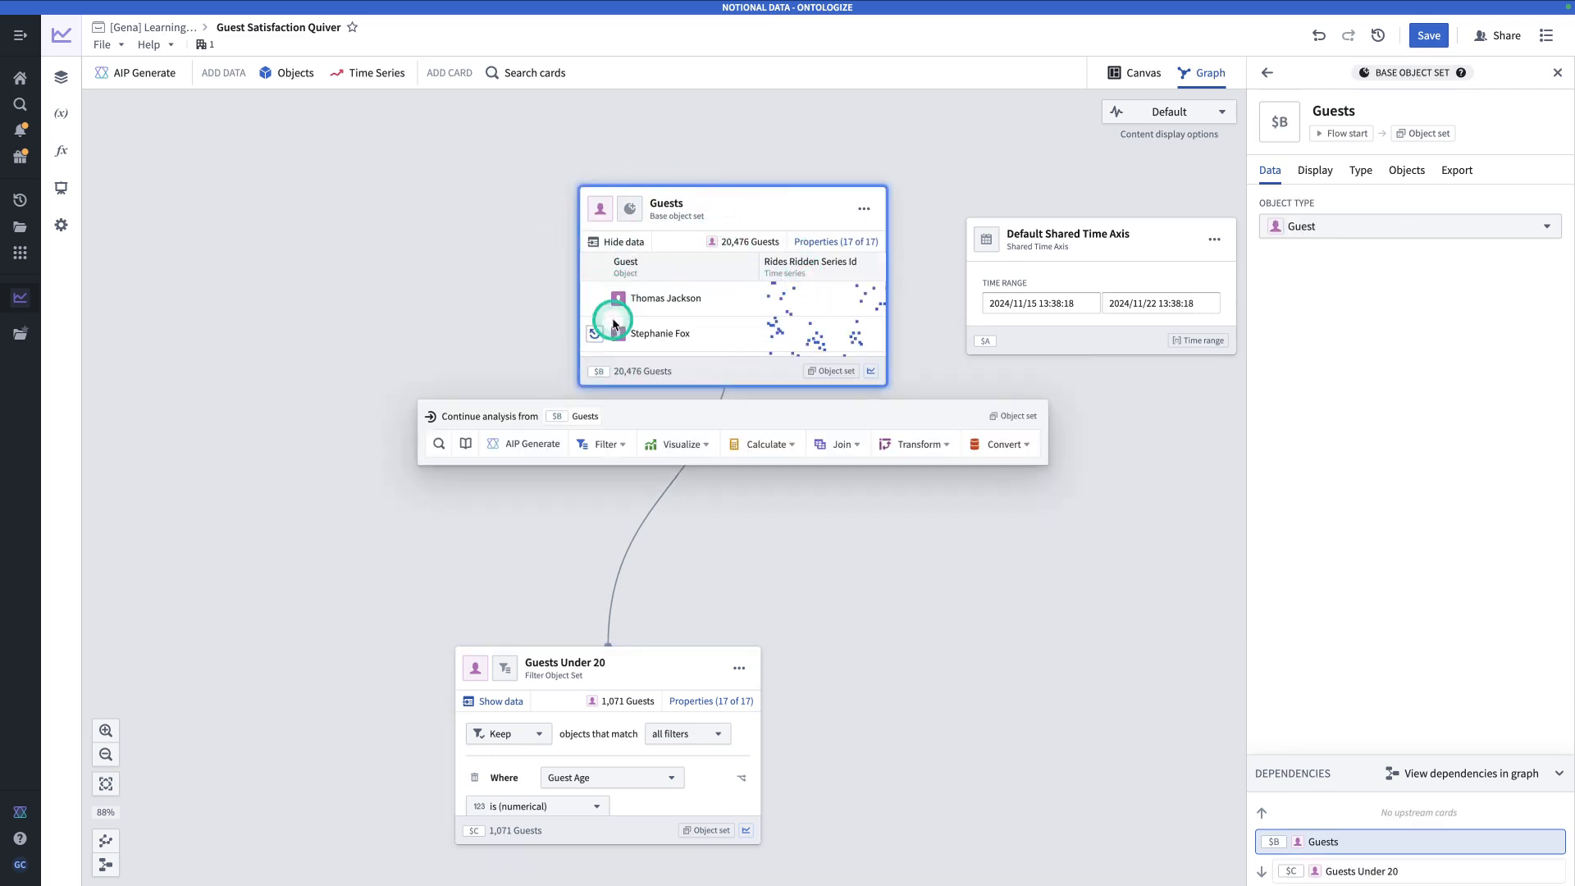
{"action": "mouse_move", "coordinate": [605, 366]}
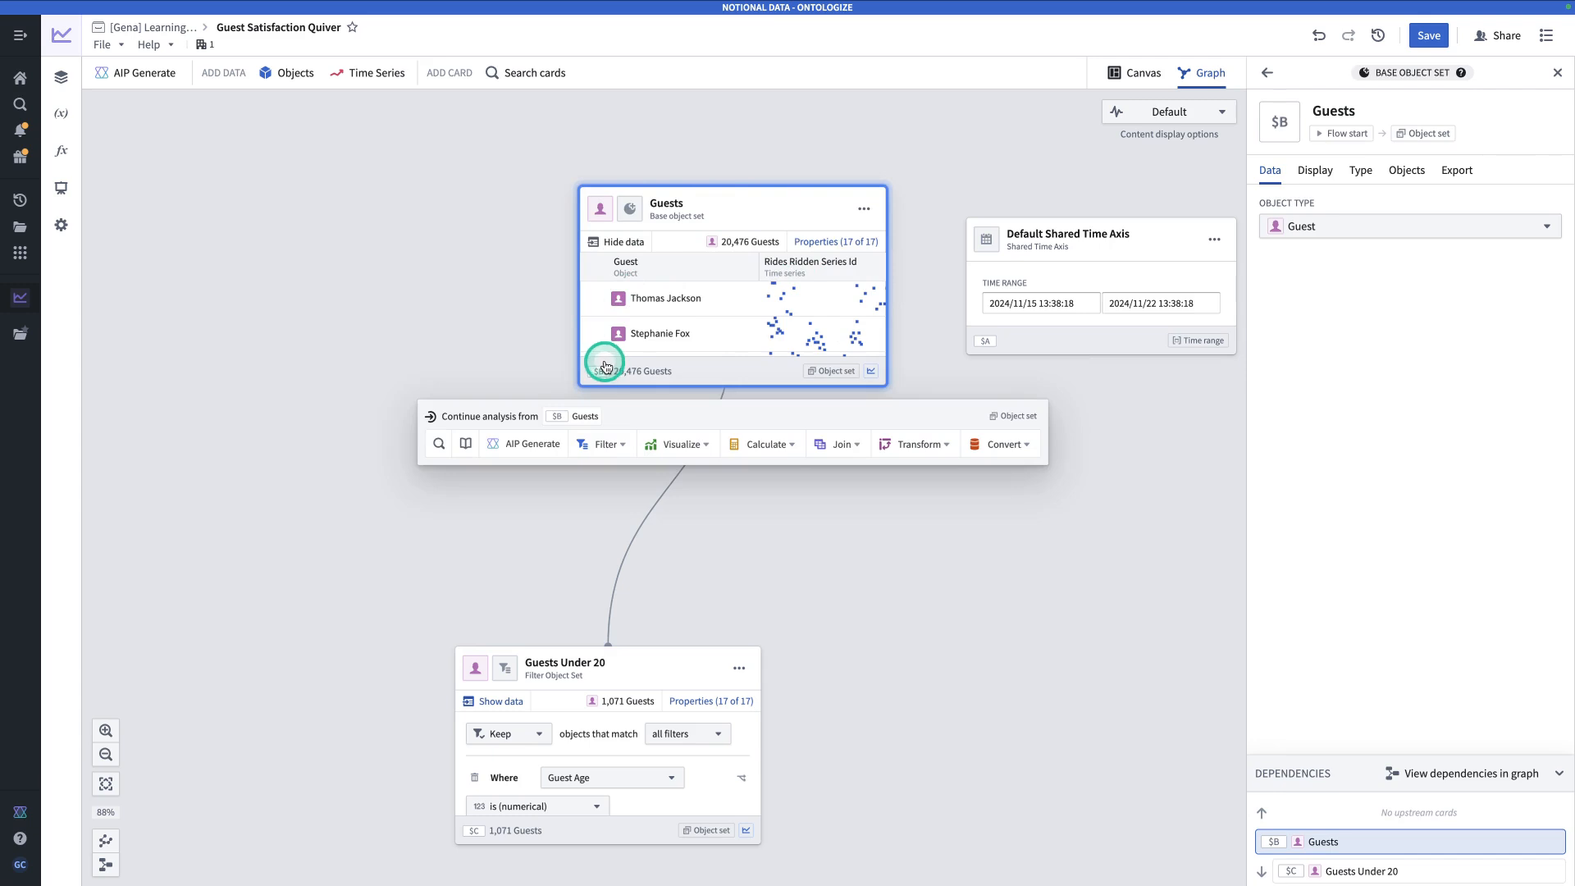
{"action": "left_click", "coordinate": [435, 448]}
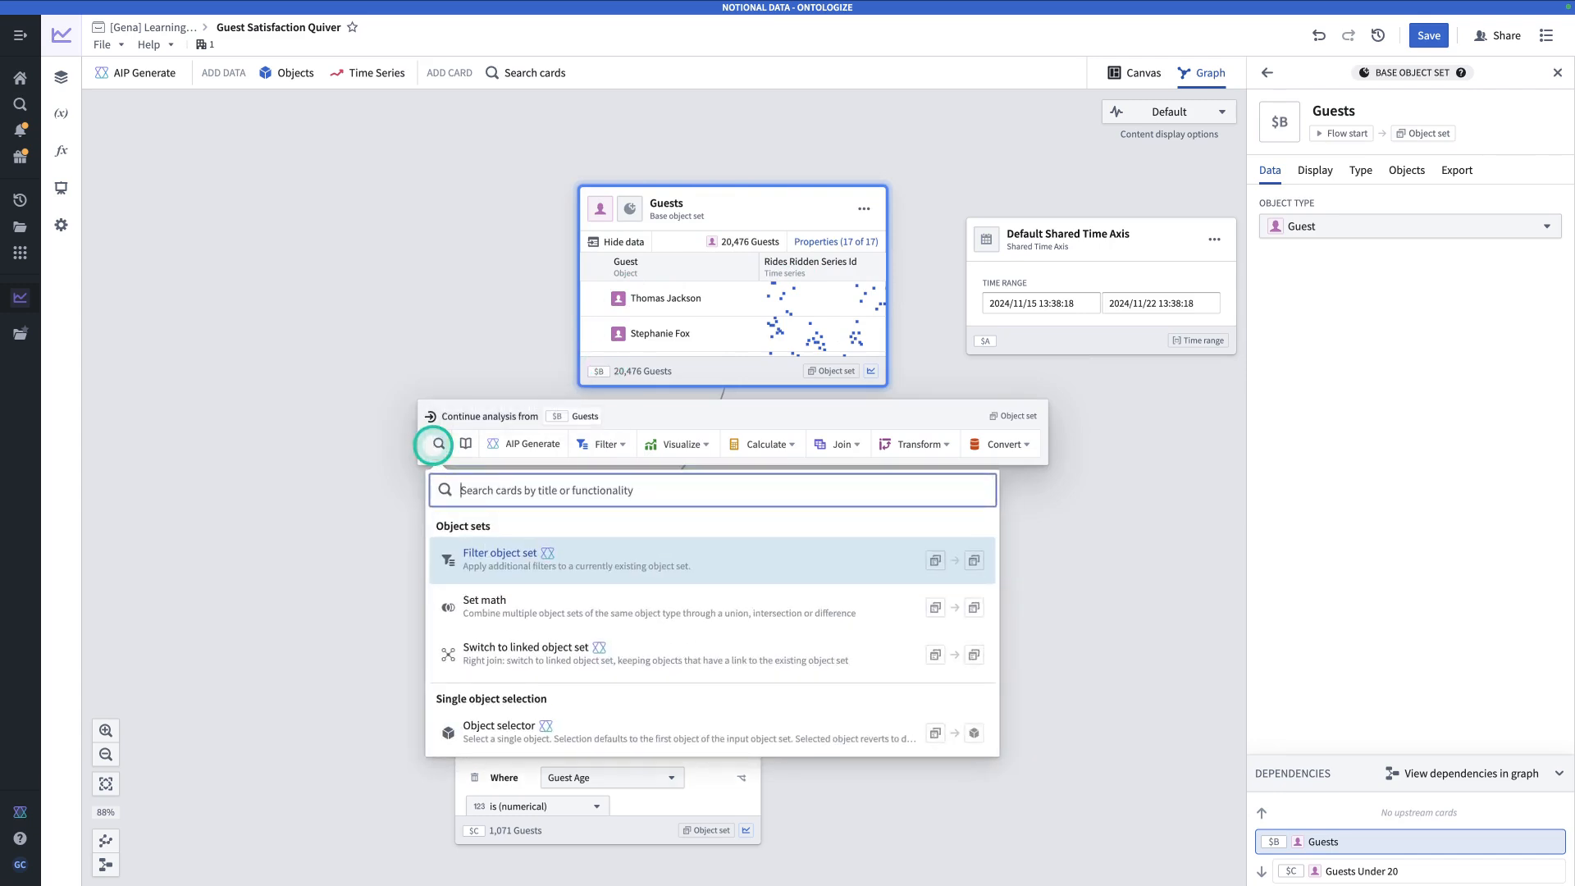
{"action": "type", "text": "filter"}
{"action": "left_click", "coordinate": [625, 556]}
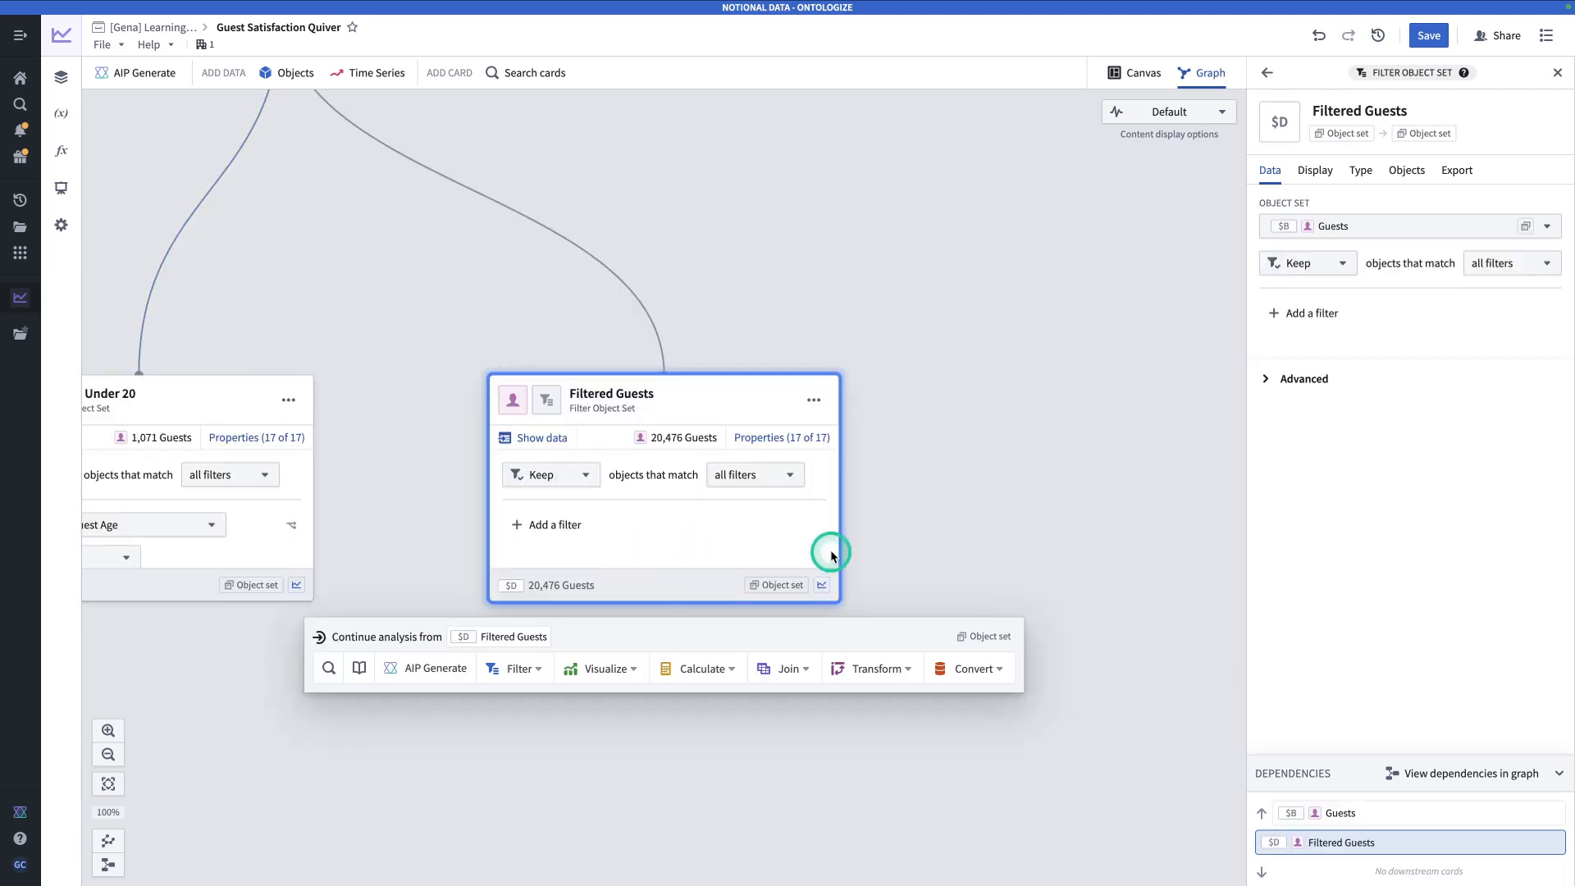
- Add a filter to the new card that keeps guests whose Guest Age is between, greater than 20 and less than 50
{"action": "left_click", "coordinate": [1330, 320]}
{"action": "type", "text": "a"}
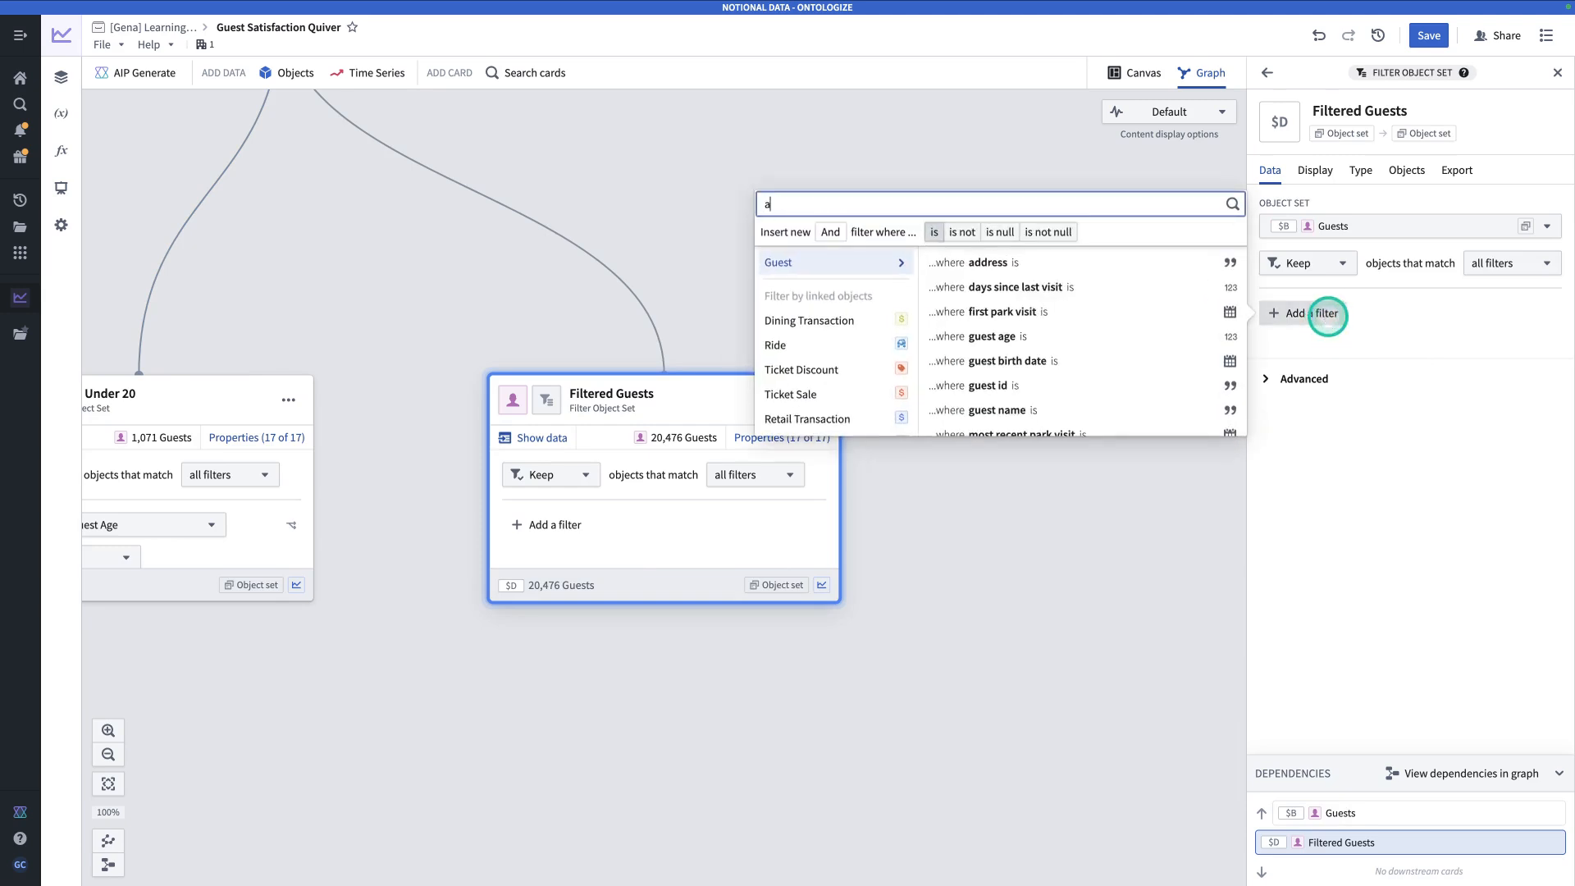
{"action": "type", "text": "ge"}
{"action": "left_click", "coordinate": [1055, 260]}
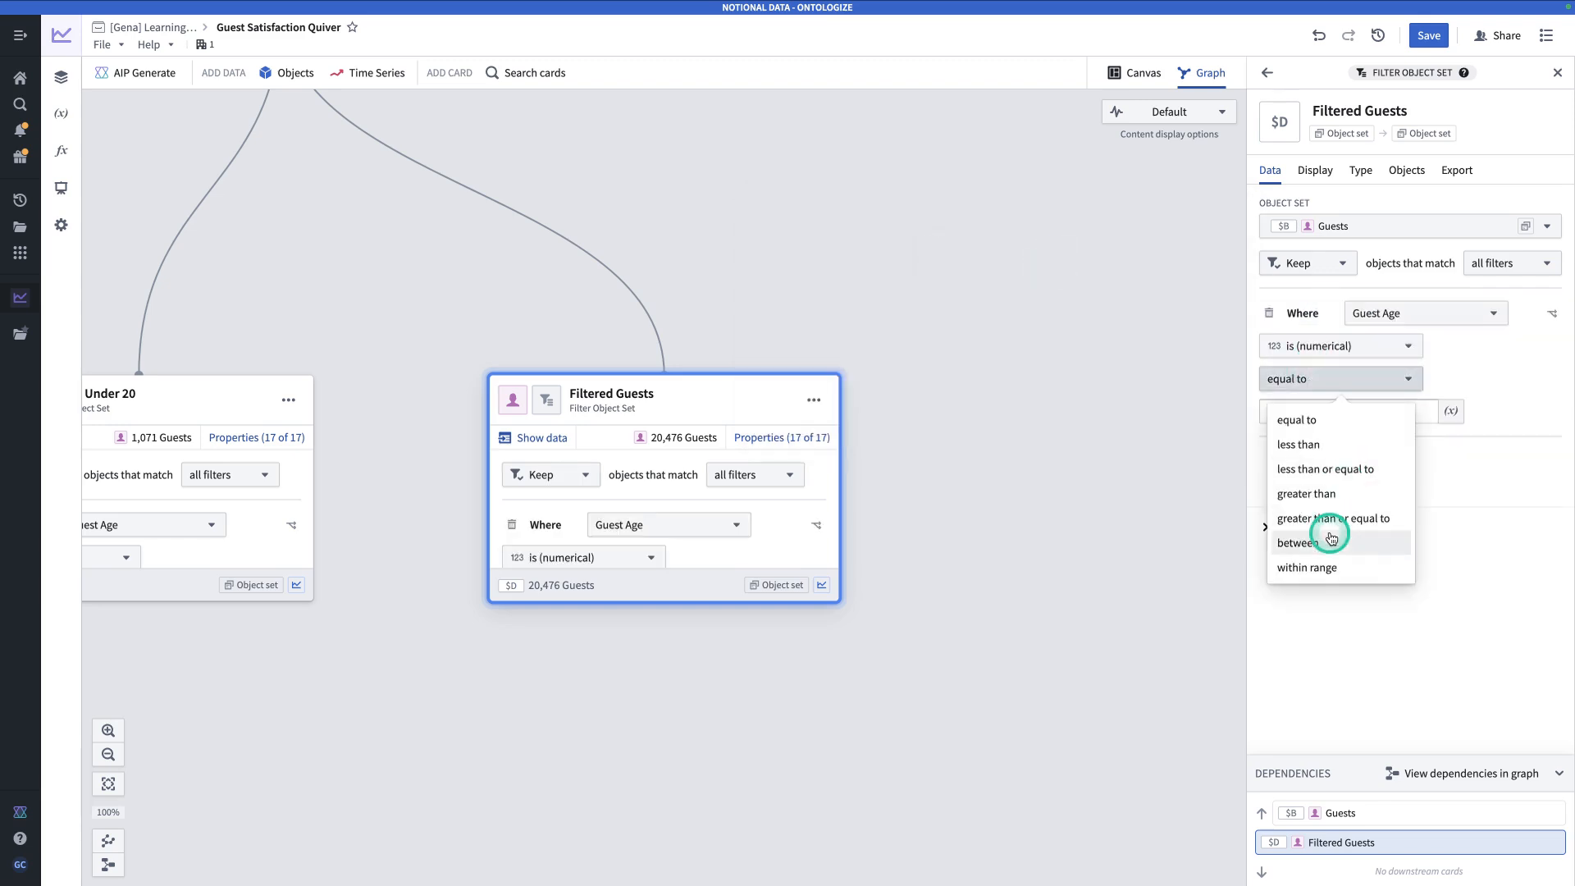
{"action": "left_click", "coordinate": [1331, 543]}
{"action": "left_click", "coordinate": [1335, 444]}
{"action": "type", "text": "20"}
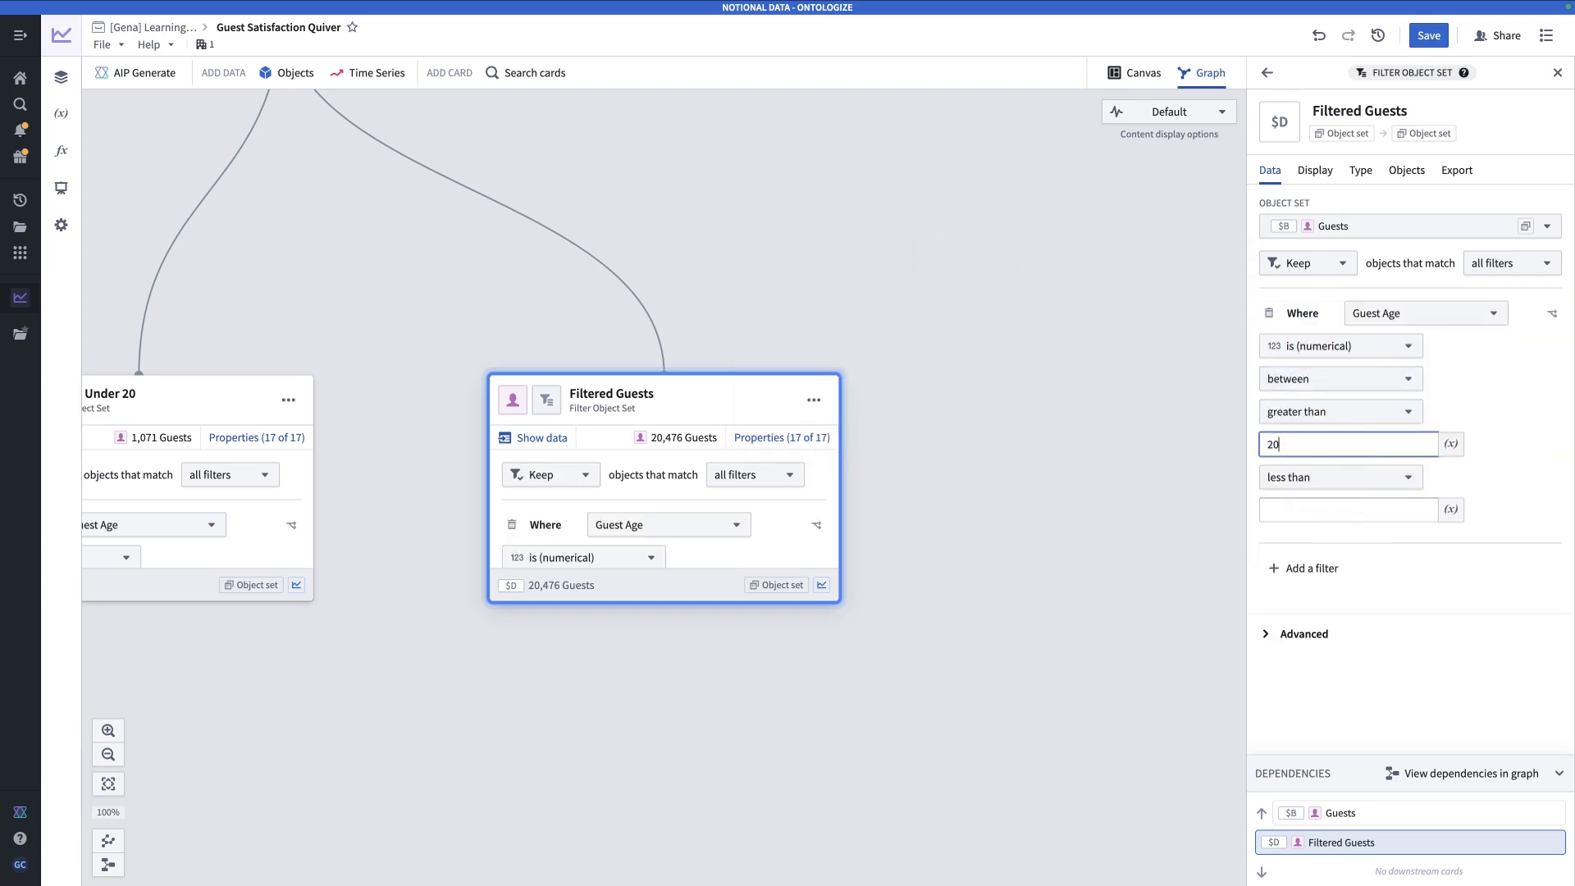
{"action": "left_click", "coordinate": [1340, 507]}
{"action": "type", "text": "50"}
- Rename the filtered guest card to "Guests Between 20 and 50"
{"action": "left_click", "coordinate": [1385, 112]}
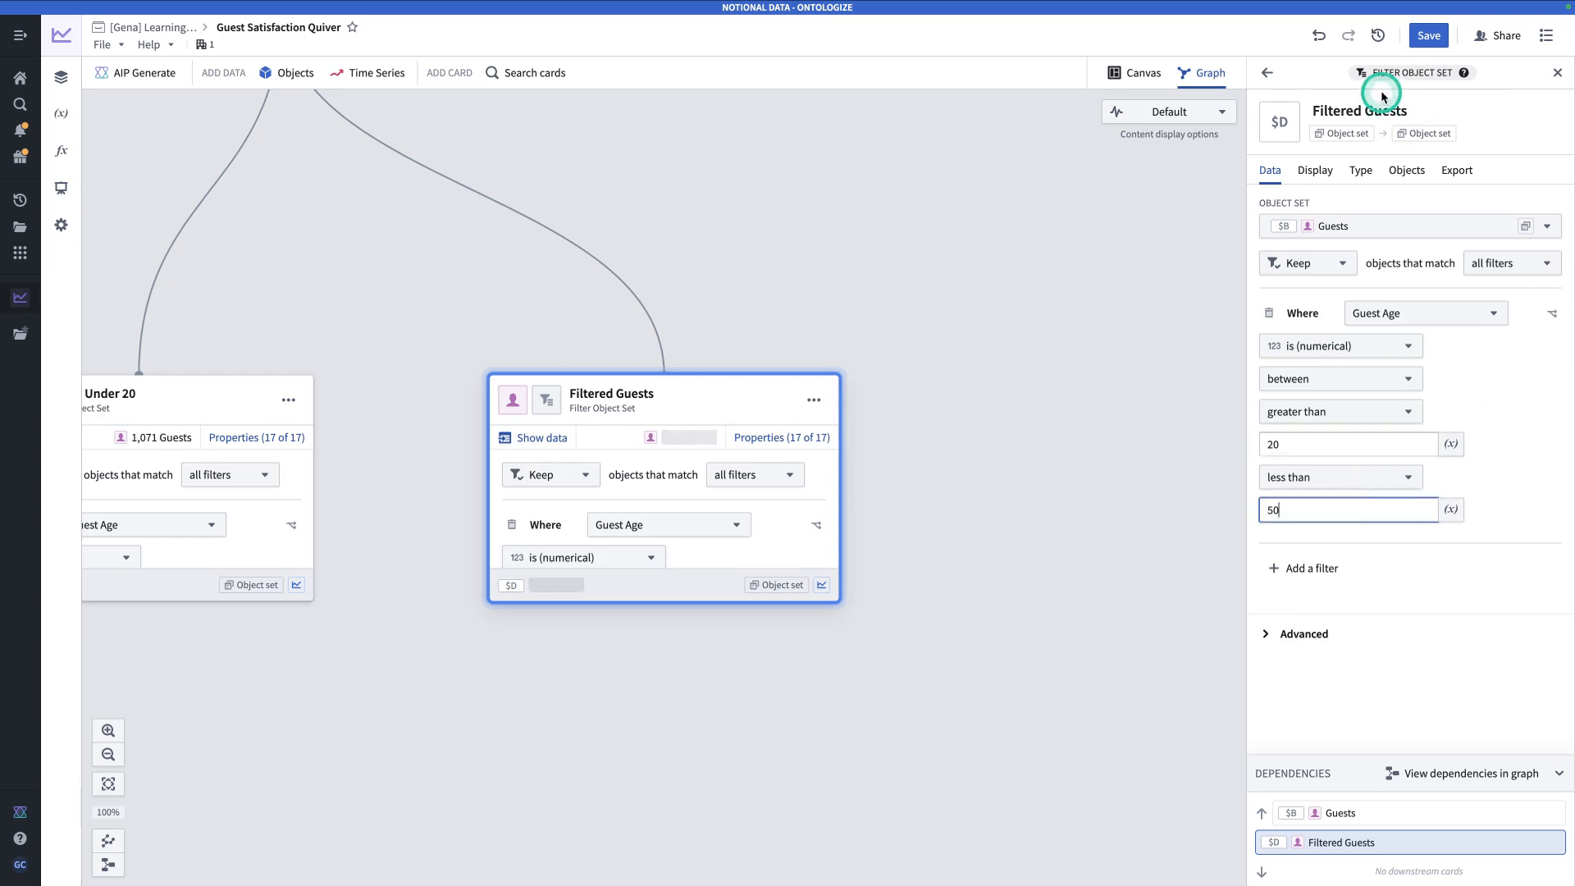
{"action": "type", "text": "Guests Between 20 and 50"}
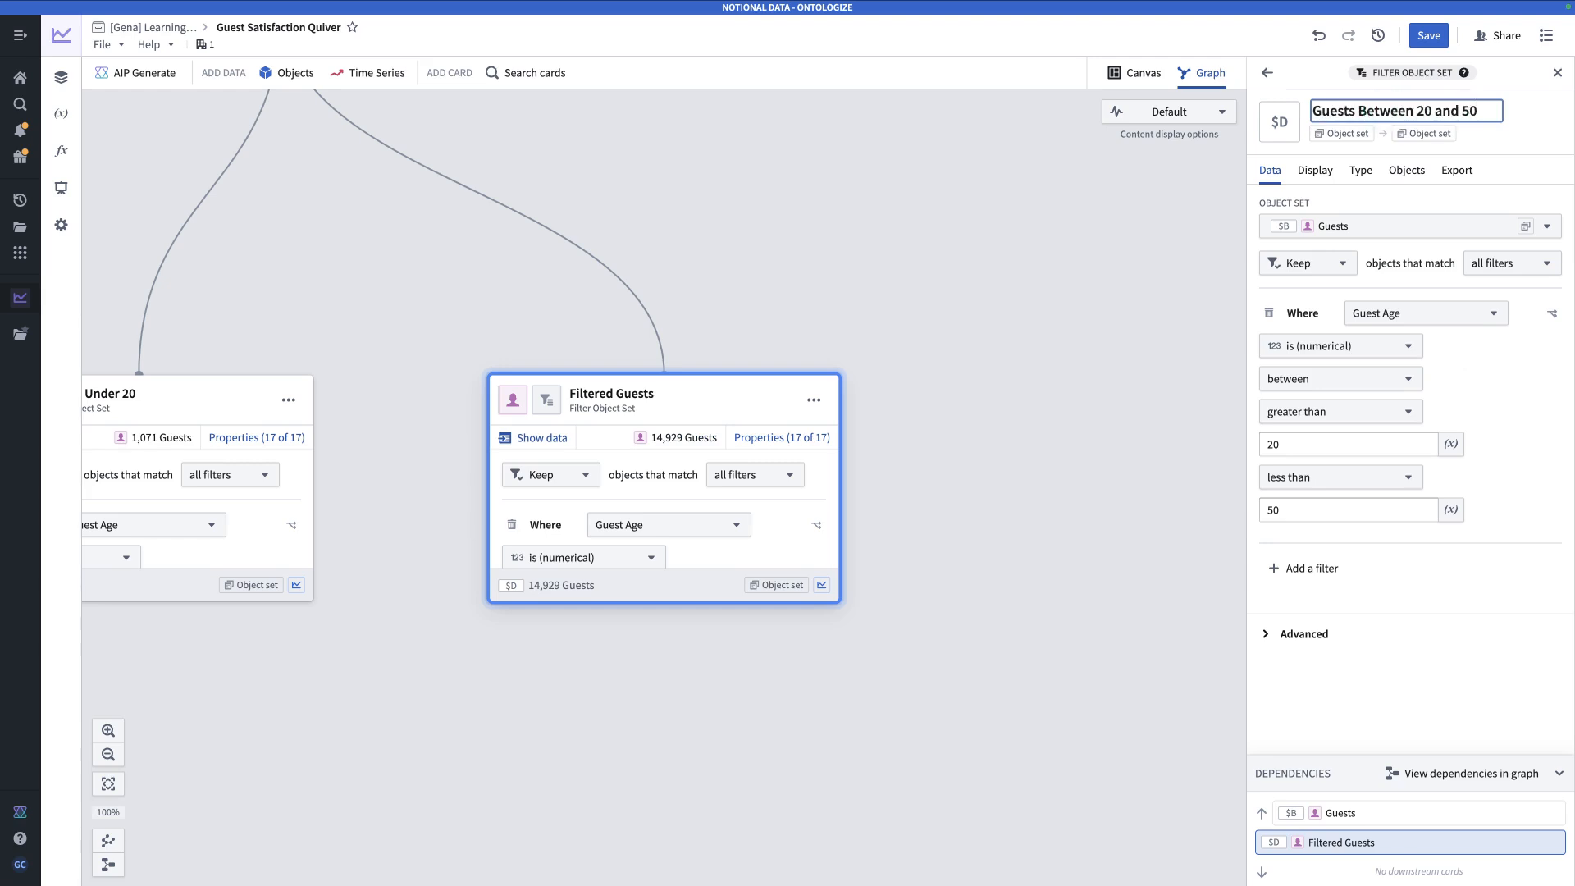
{"action": "key", "text": "Return"}
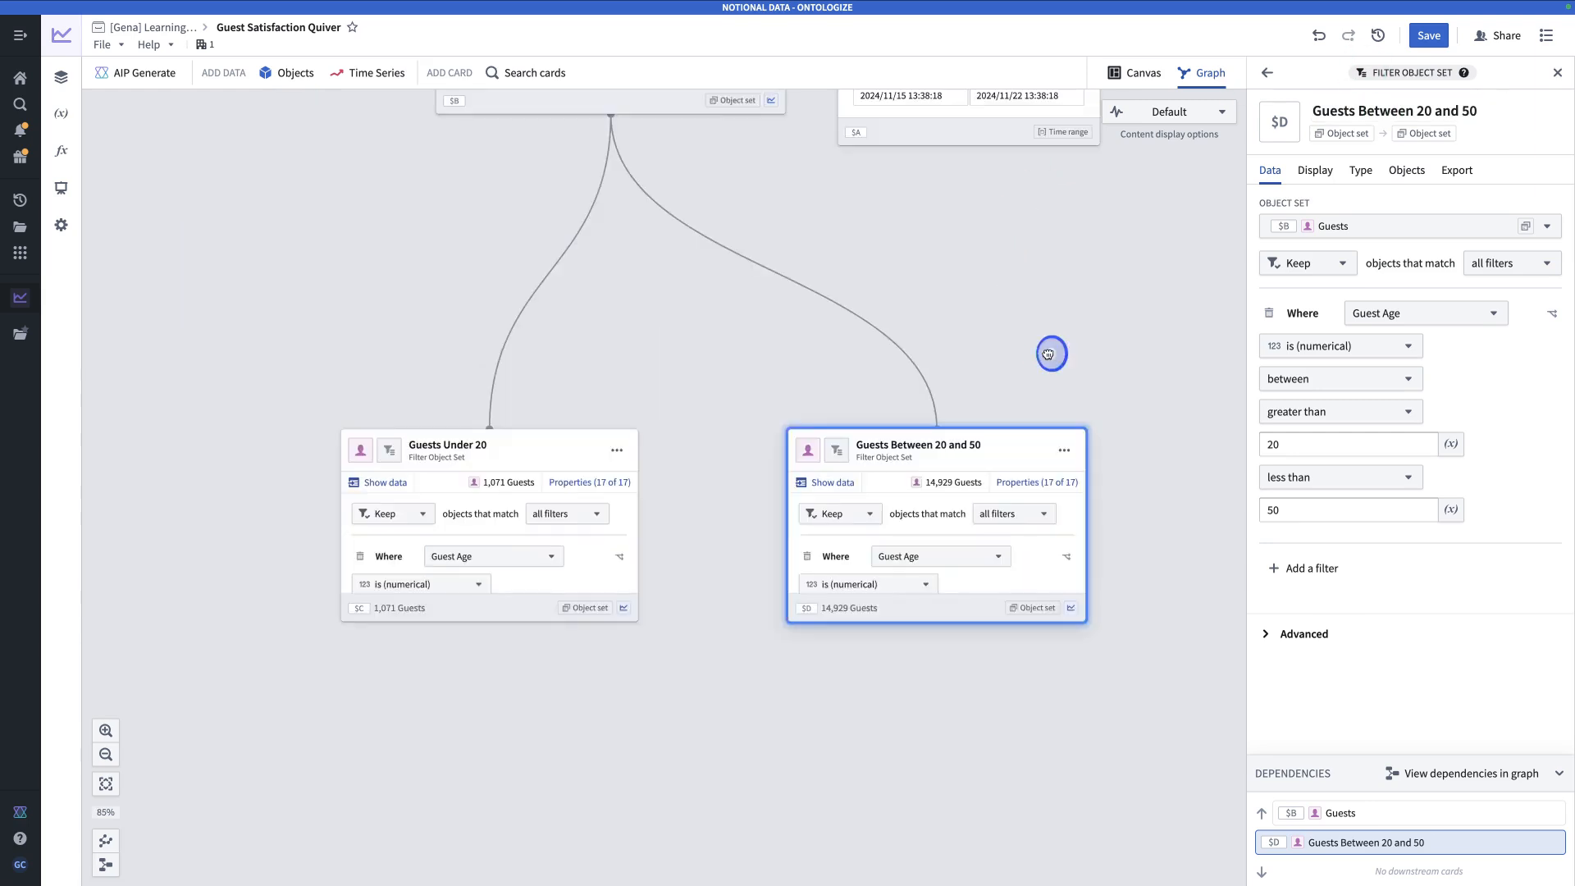
- Add a standalone Filter object set card and choose the base Guests object set as its input
{"action": "left_click_drag", "start_coordinate": [1048, 353], "coordinate": [986, 426]}
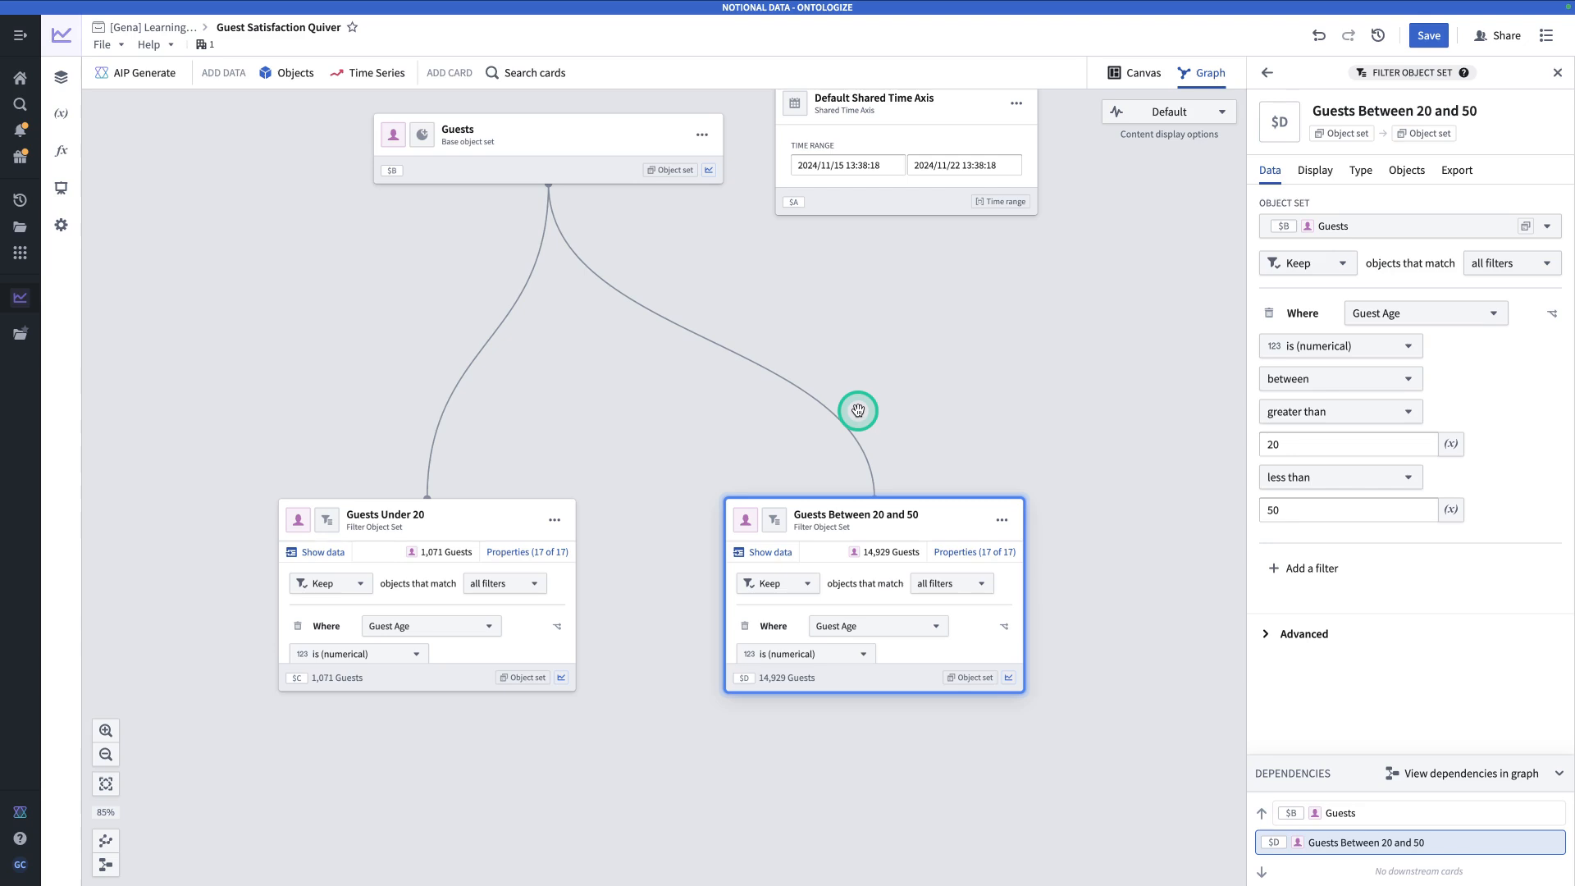
{"action": "left_click", "coordinate": [507, 79]}
{"action": "type", "text": "filter"}
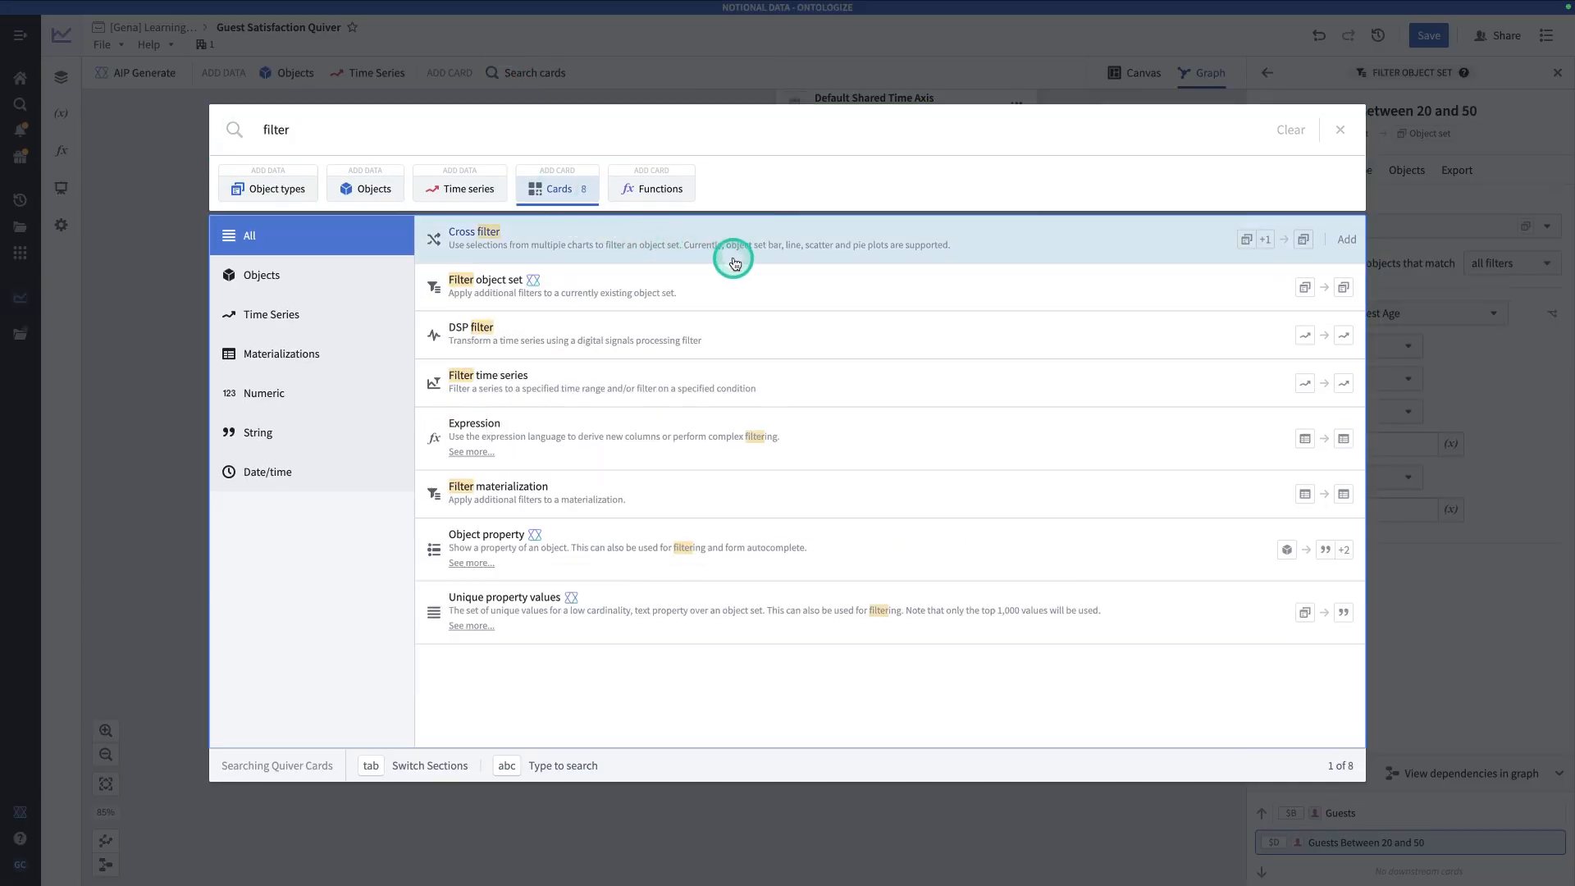
{"action": "left_click", "coordinate": [810, 309]}
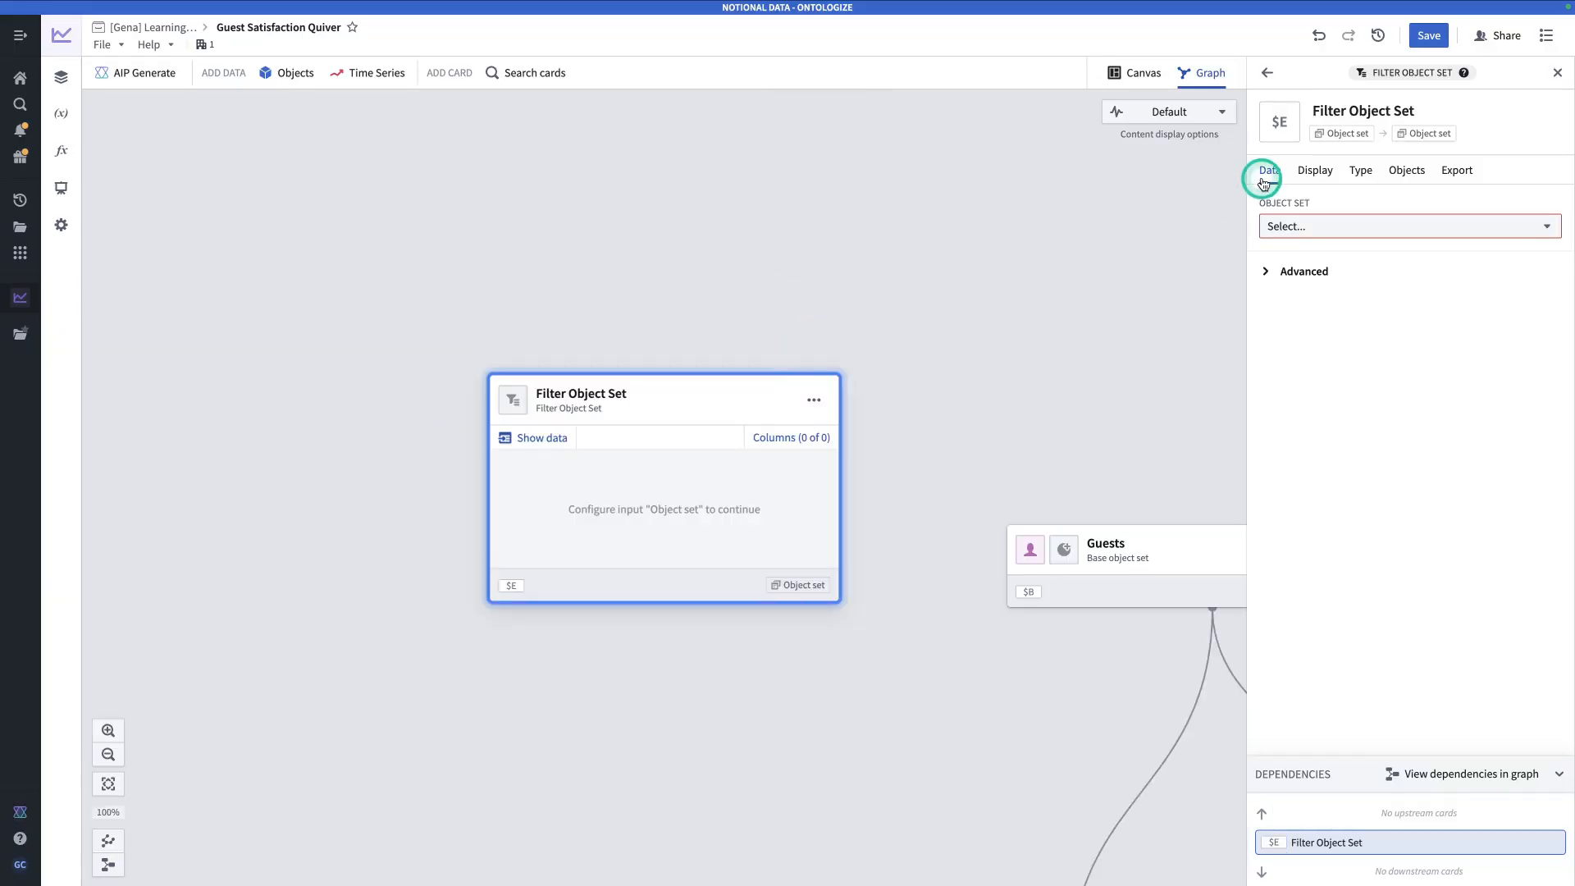
{"action": "left_click", "coordinate": [1323, 228]}
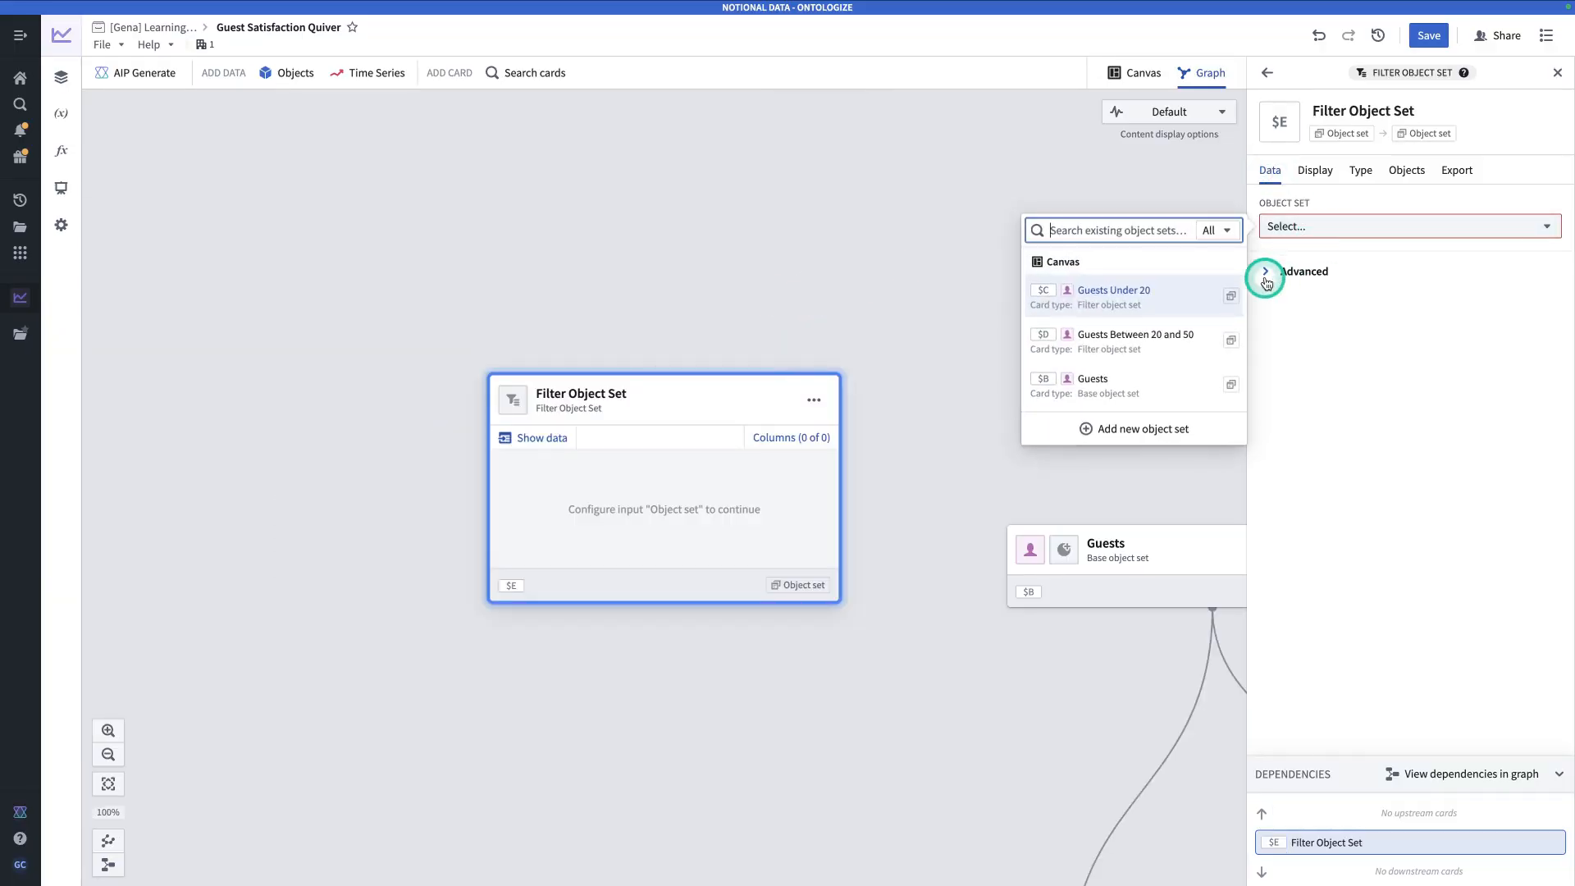
- Rename the new filter card to "Guests between 50 and 70"
{"action": "triple_click", "coordinate": [1376, 112]}
{"action": "type", "text": "Guests between 50 and 70"}
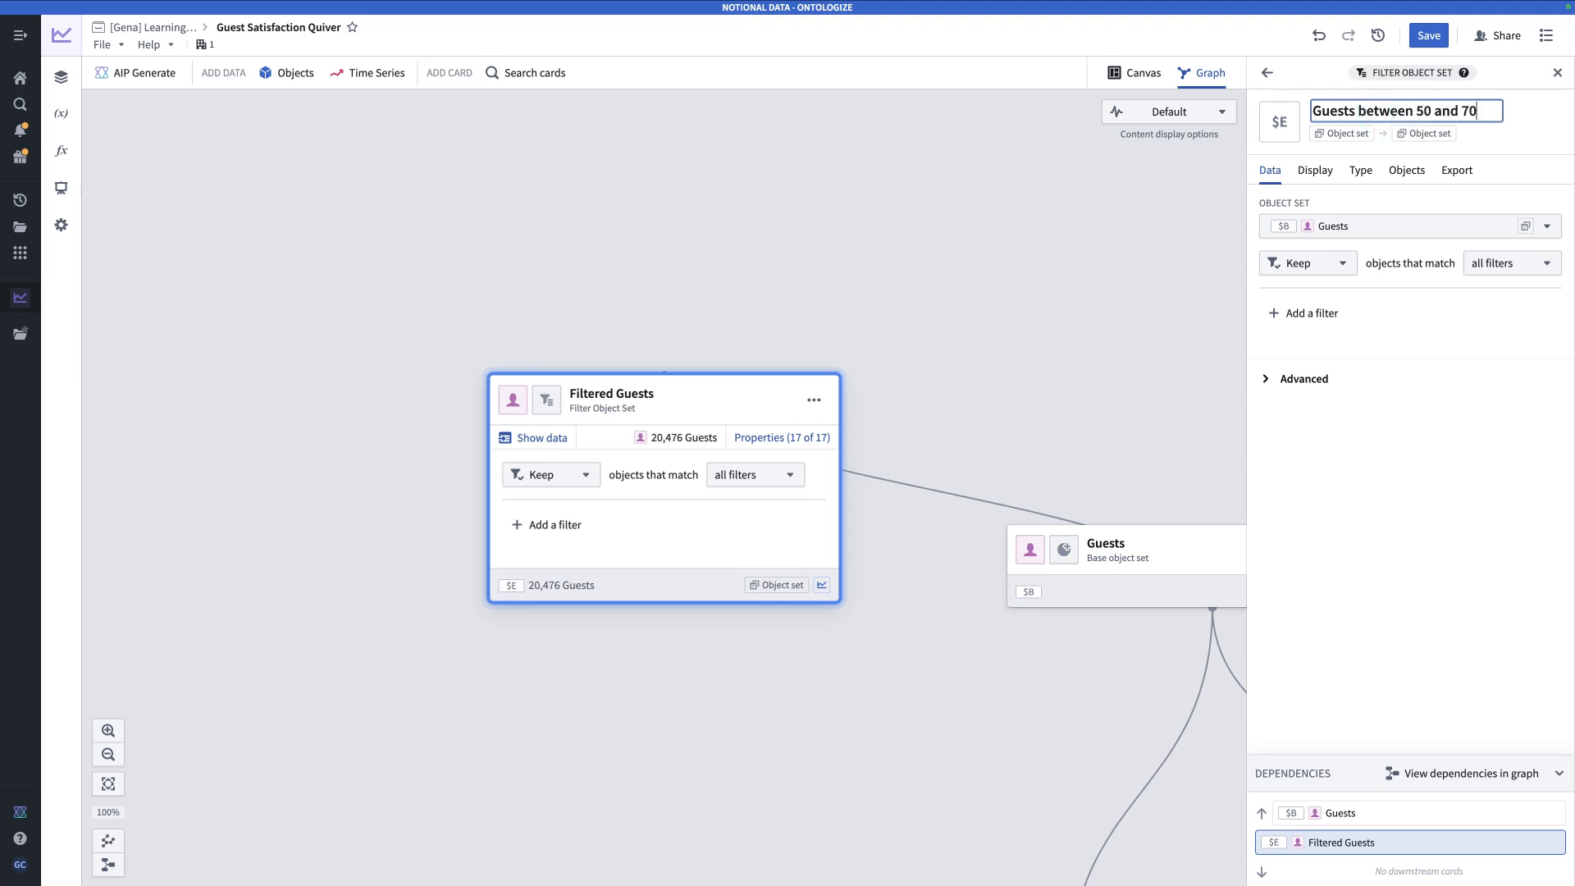
{"action": "key", "text": "Return"}
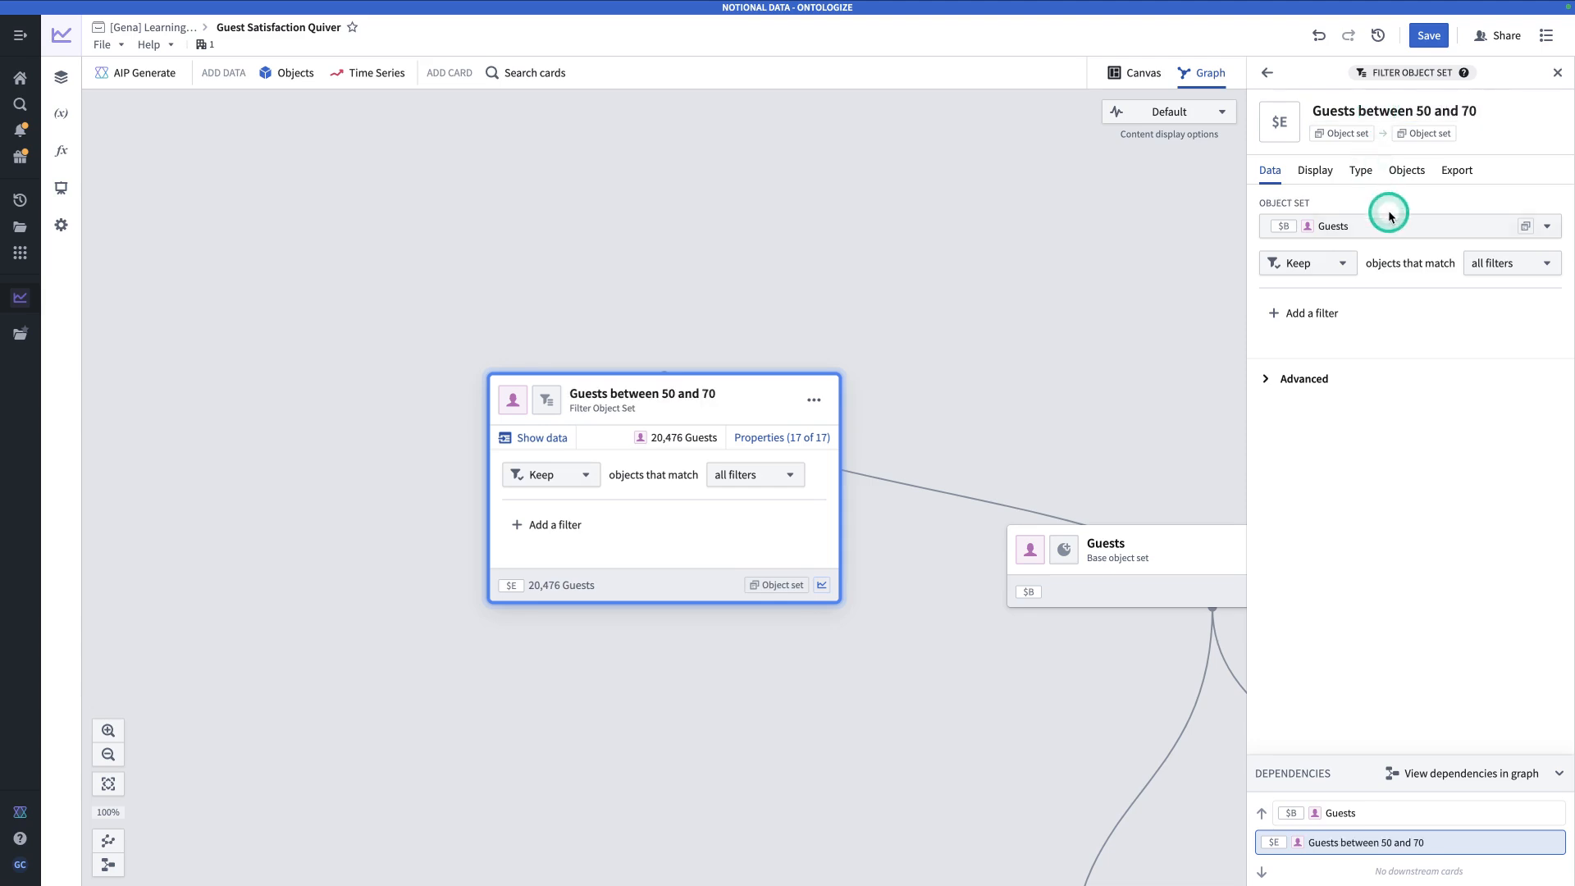
- Filter Guests between 50 and 70 to keep guests whose Guest Age is between, greater than 50 and less than 70
{"action": "left_click", "coordinate": [1313, 315]}
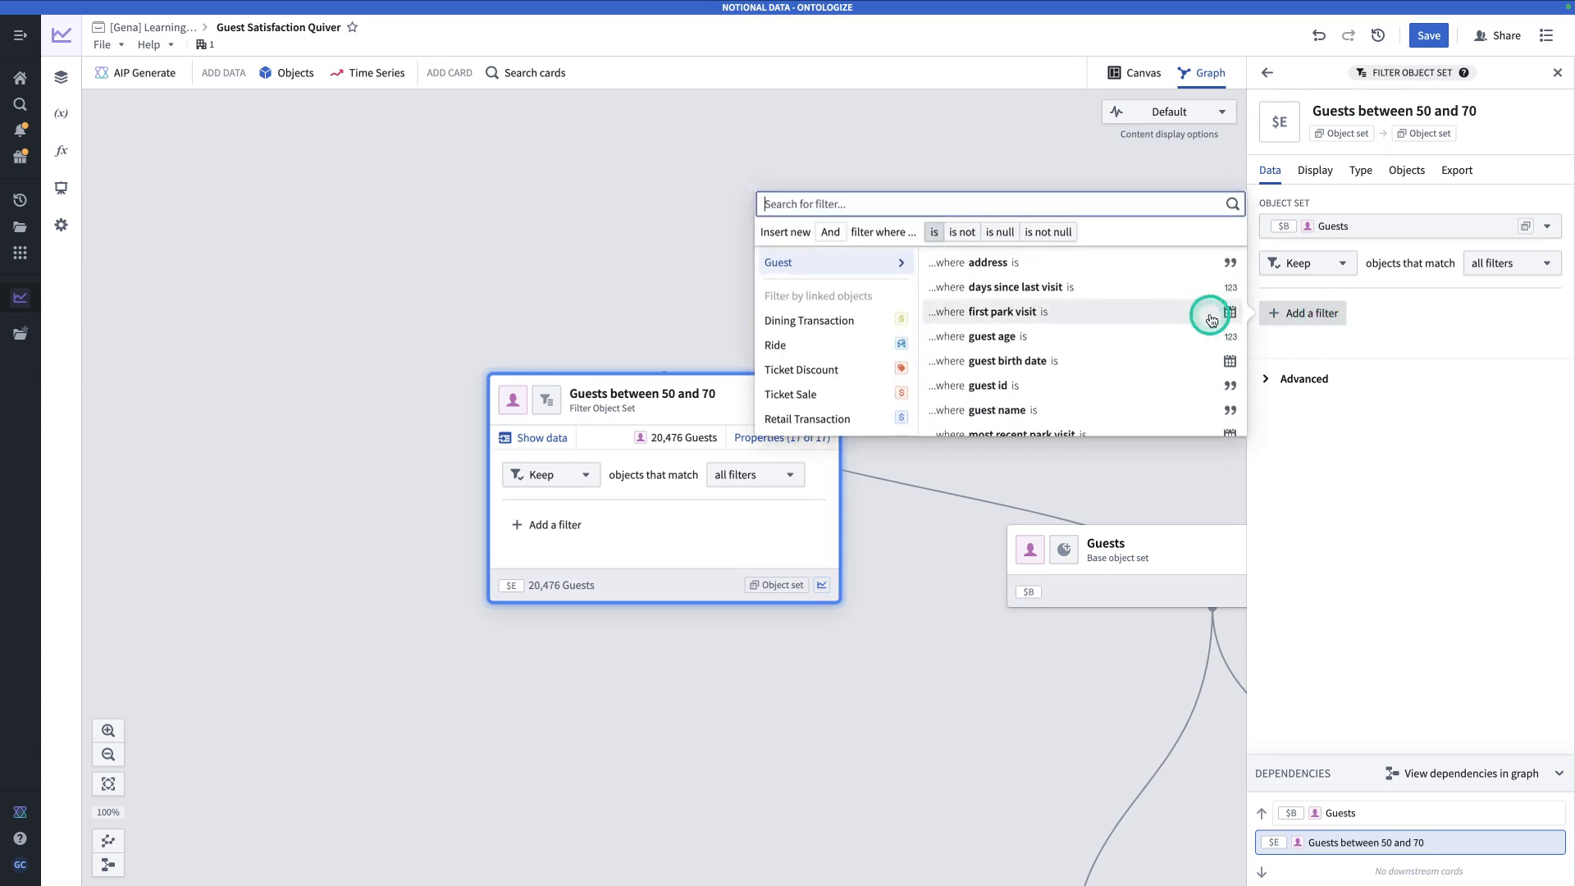
{"action": "left_click", "coordinate": [1054, 341]}
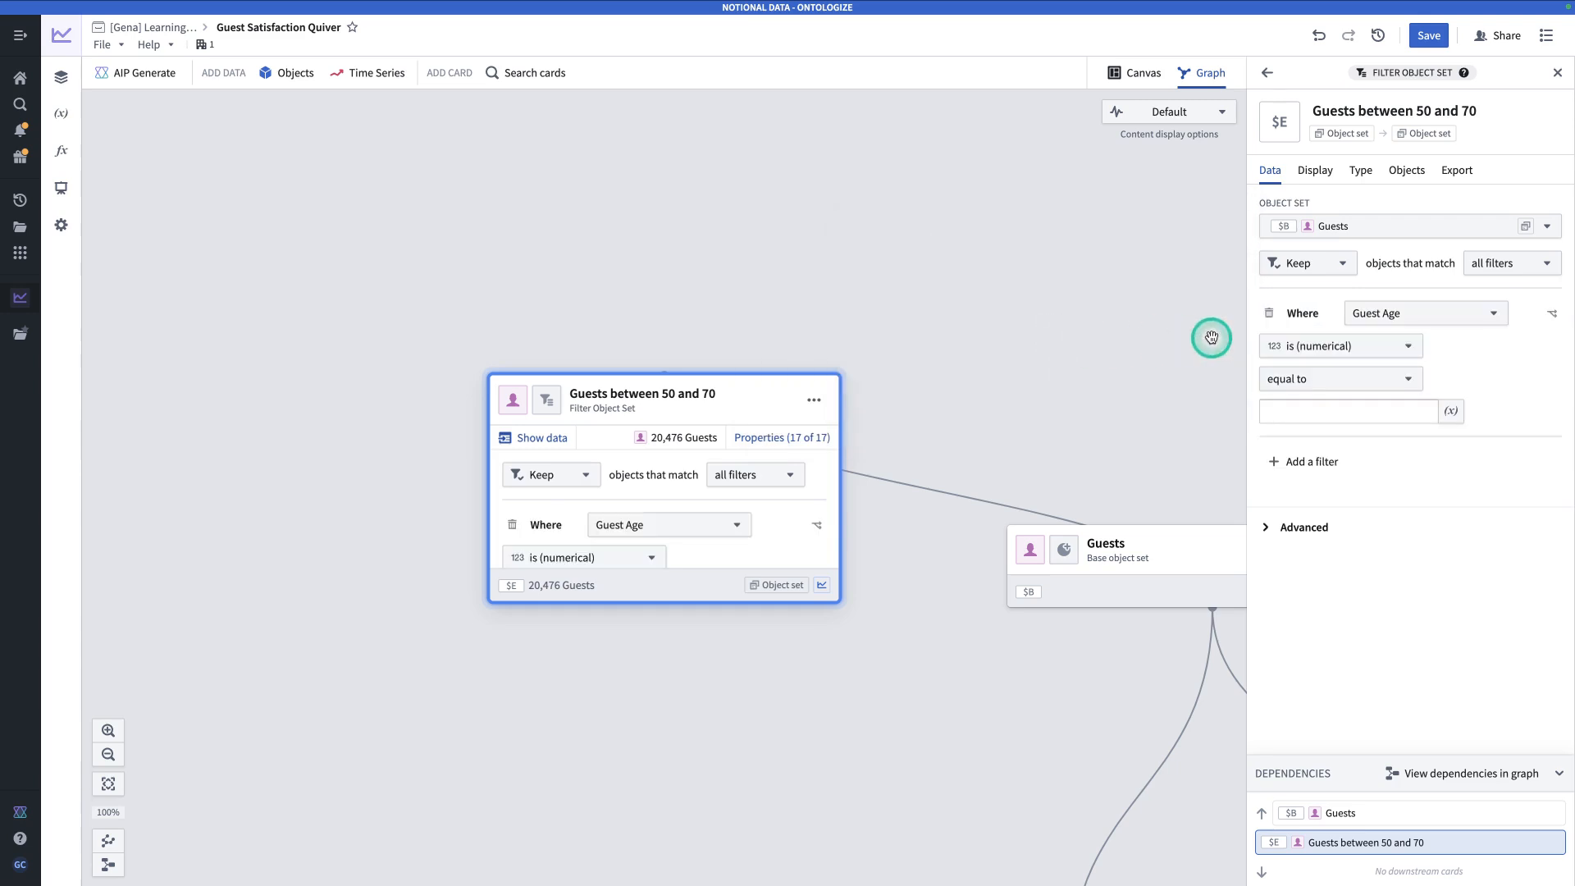
{"action": "left_click", "coordinate": [1313, 379]}
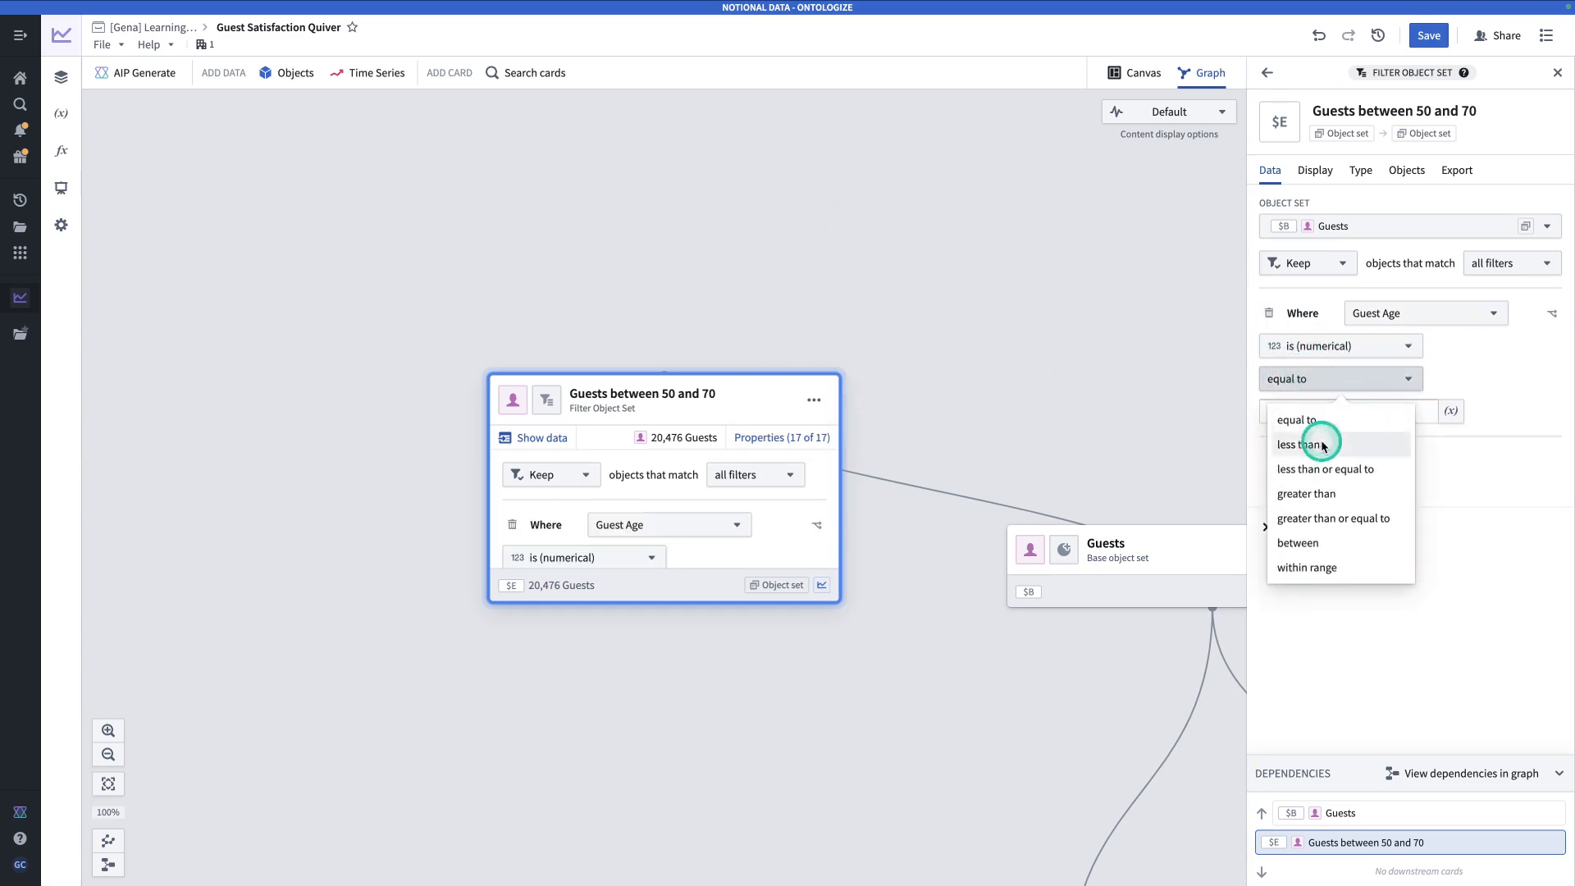
{"action": "left_click", "coordinate": [1324, 540]}
{"action": "left_click", "coordinate": [1325, 442]}
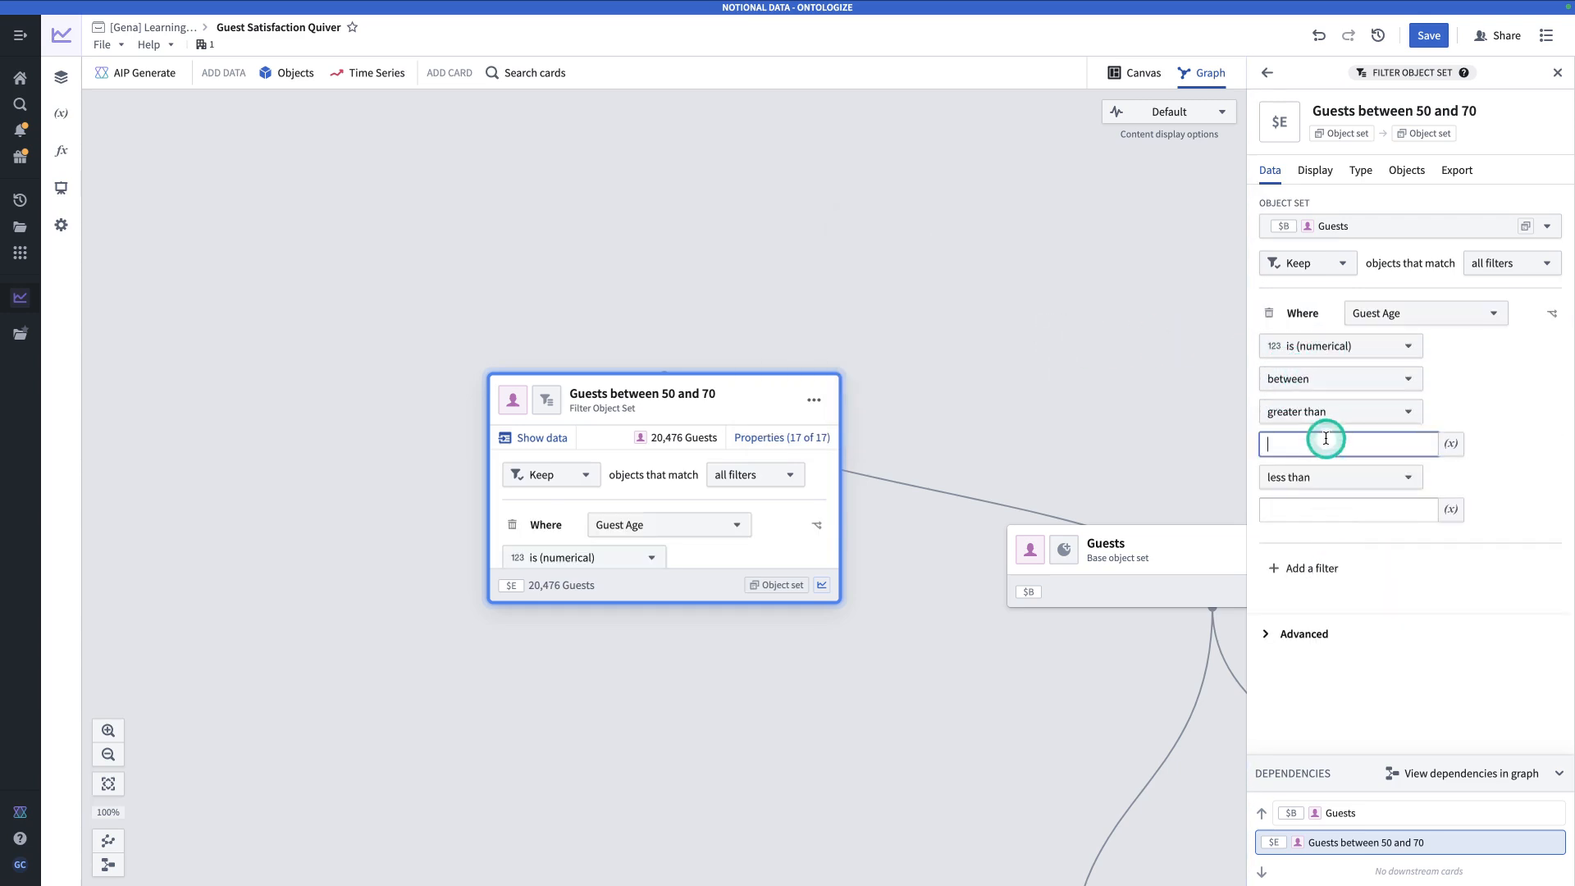
{"action": "left_click", "coordinate": [1342, 504]}
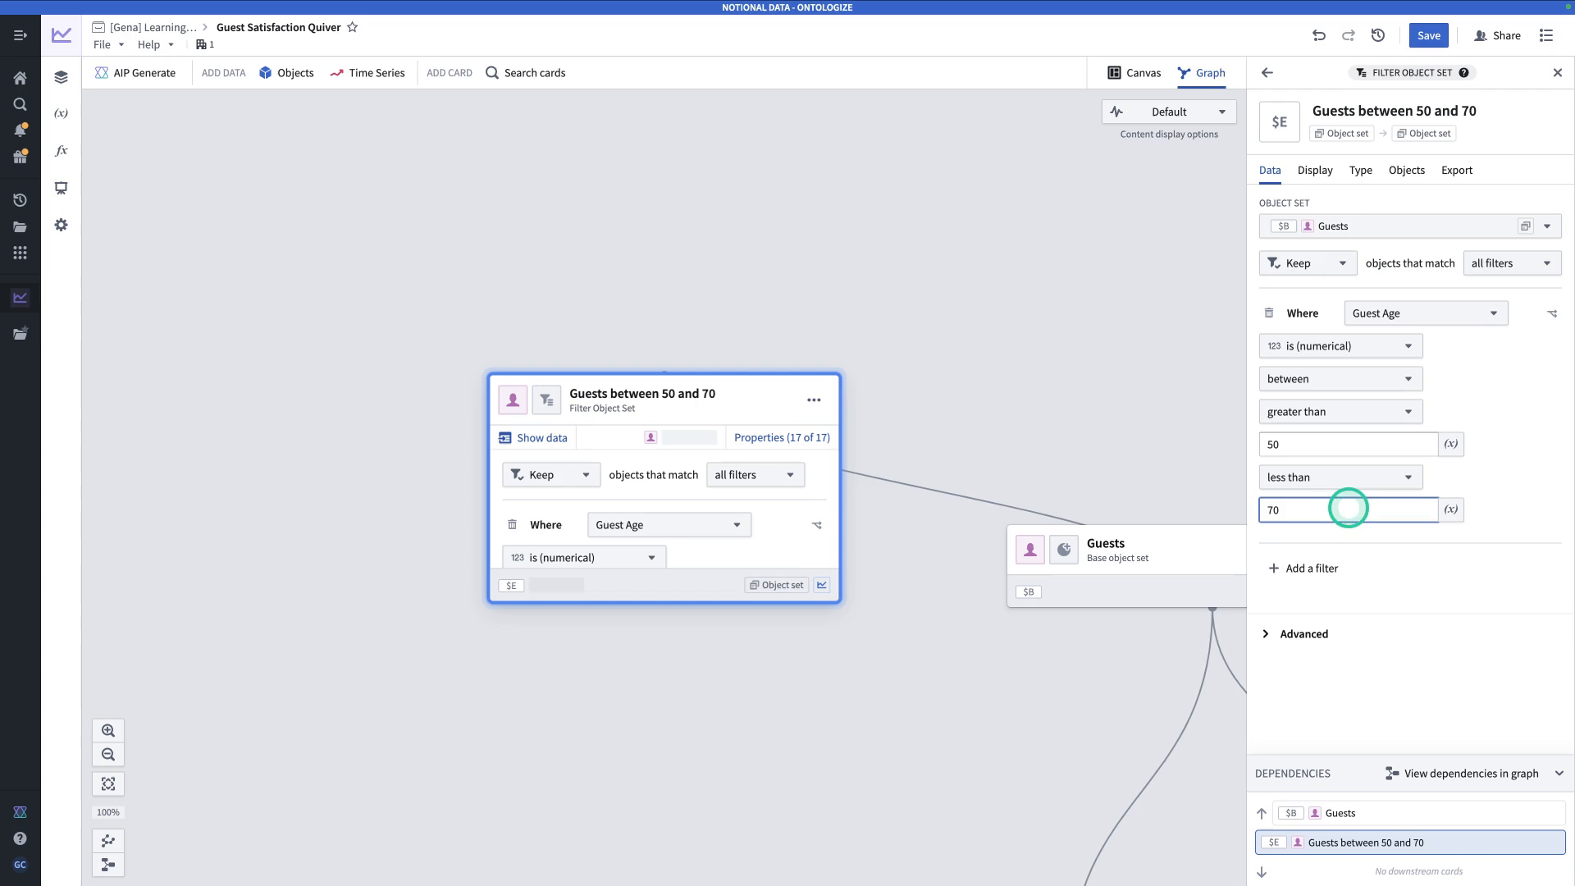
{"action": "left_click", "coordinate": [1014, 359]}
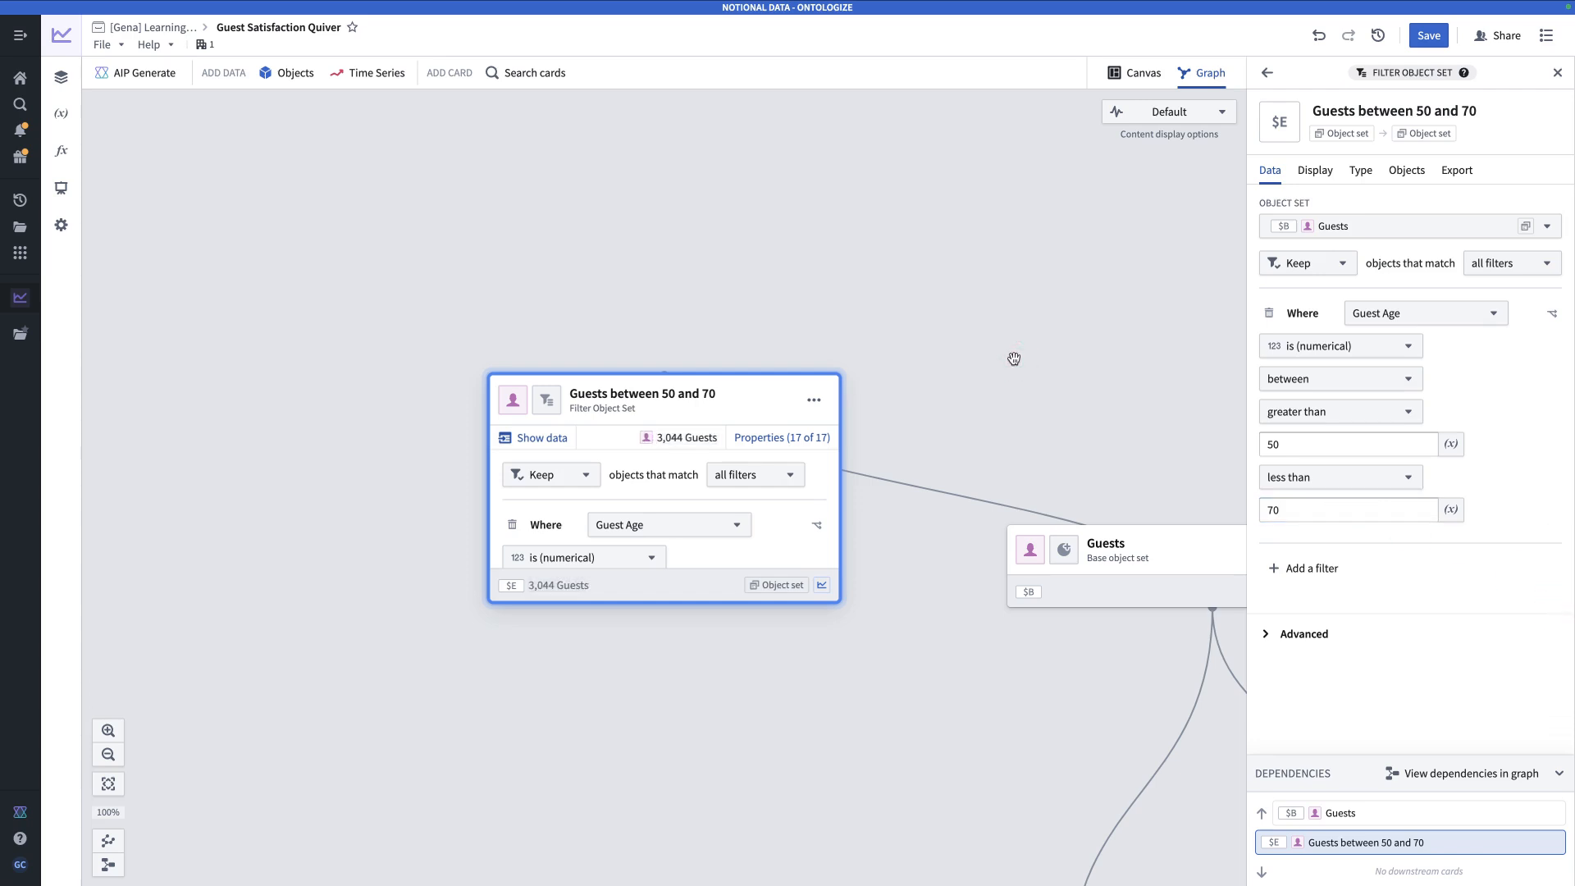
- Add another Filter object set card for the last age group, using the base Guests object set as input
{"action": "left_click", "coordinate": [534, 72]}
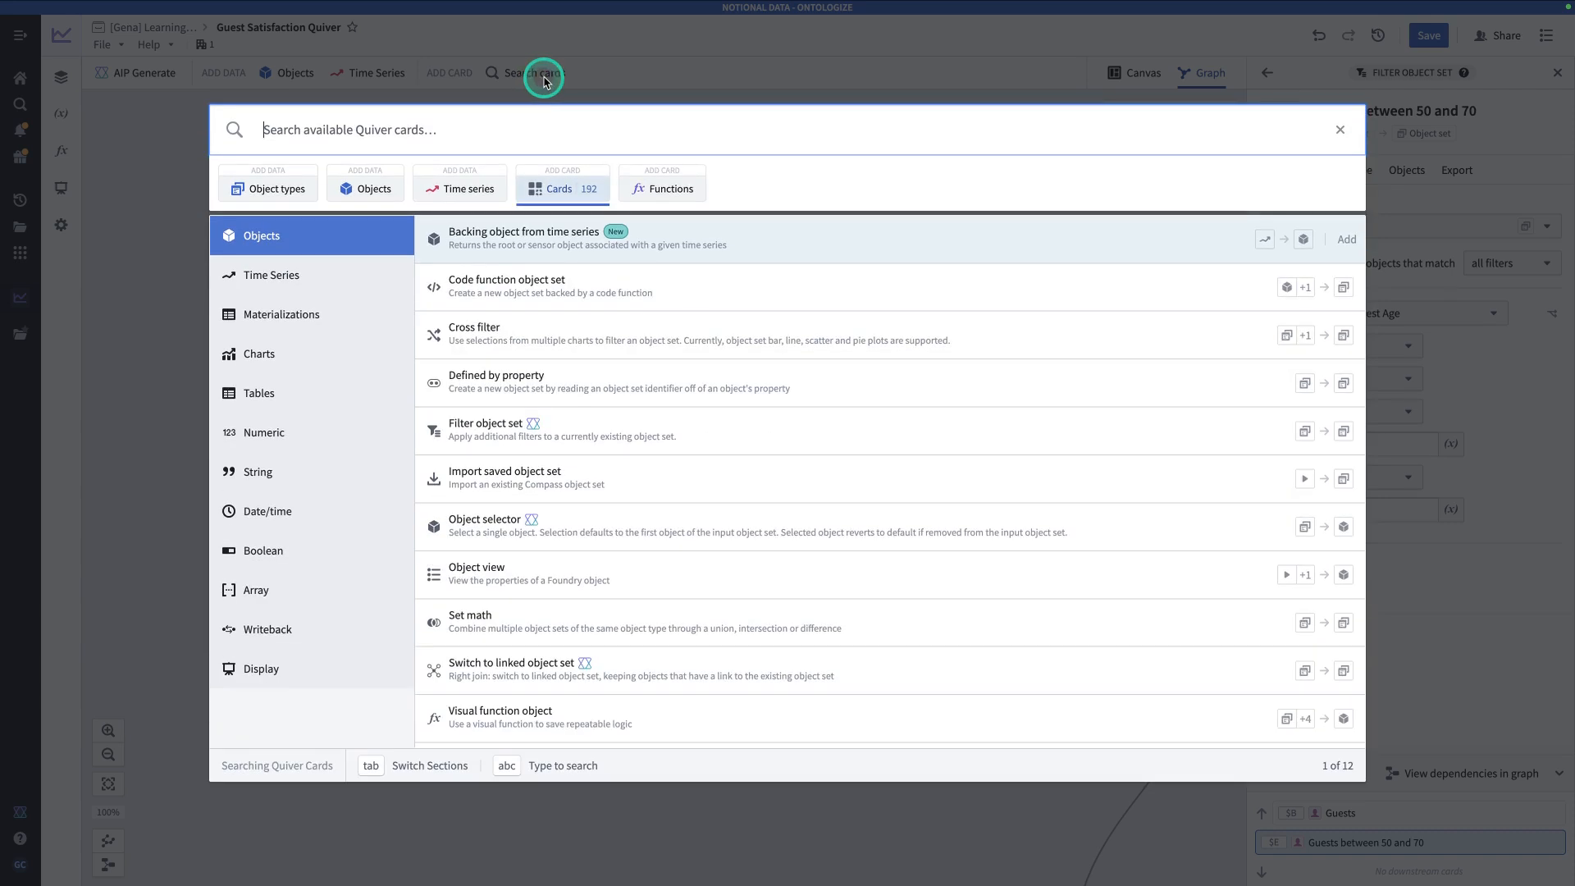
{"action": "type", "text": "filter"}
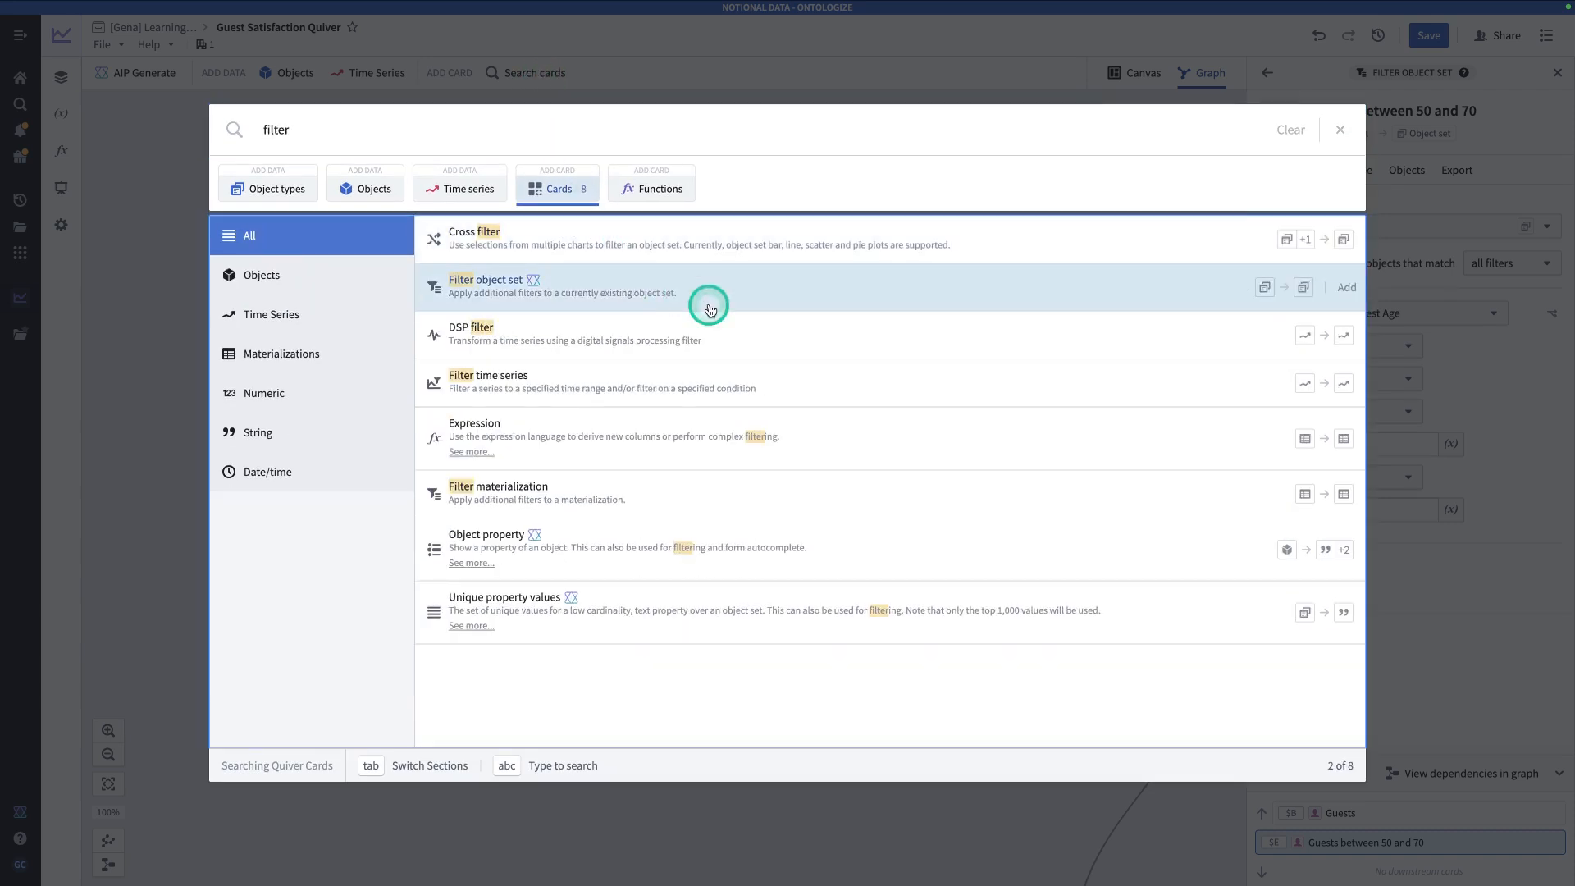
{"action": "left_click", "coordinate": [759, 303]}
{"action": "left_click", "coordinate": [1312, 225]}
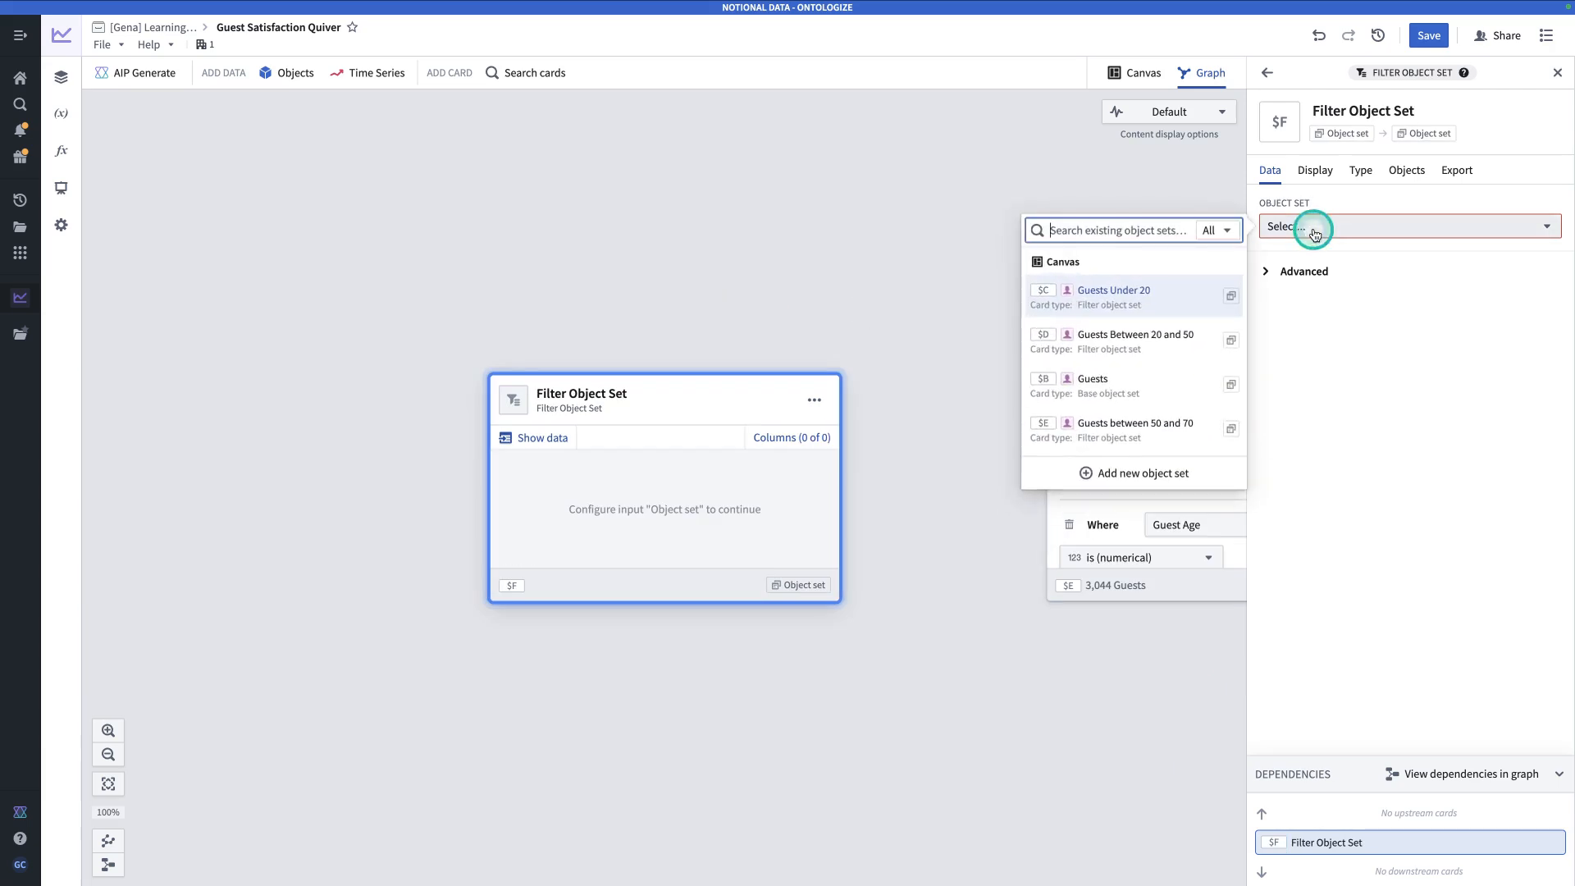
{"action": "left_click", "coordinate": [1100, 405]}
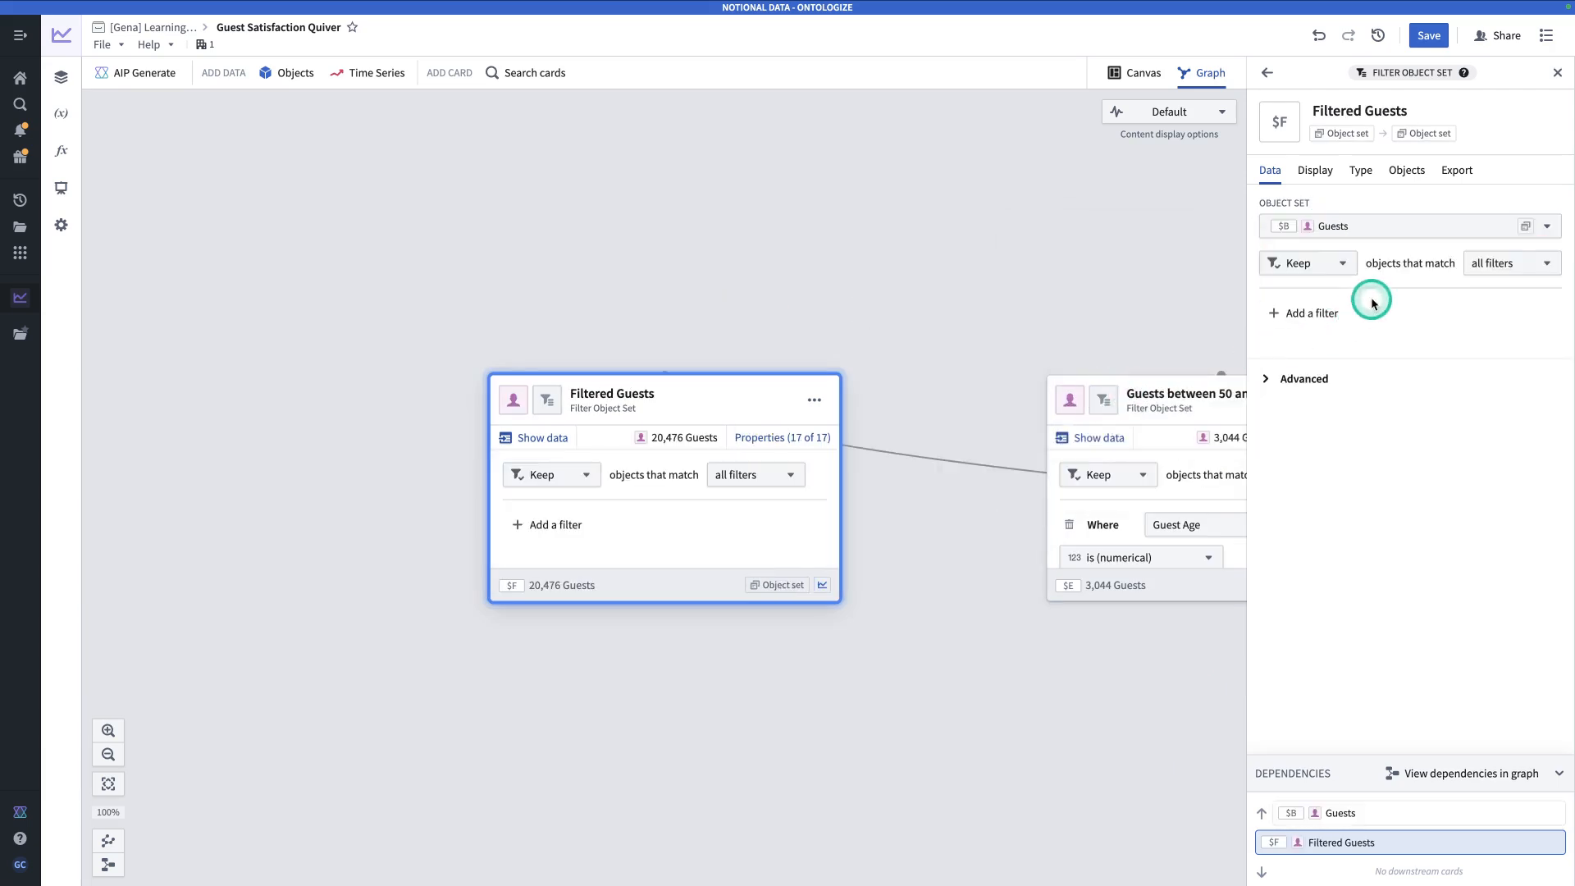
- Rename the newest filter card to "Guests over 70"
{"action": "left_click", "coordinate": [1392, 113]}
{"action": "triple_click", "coordinate": [1392, 113]}
{"action": "type", "text": "Guests over 70"}
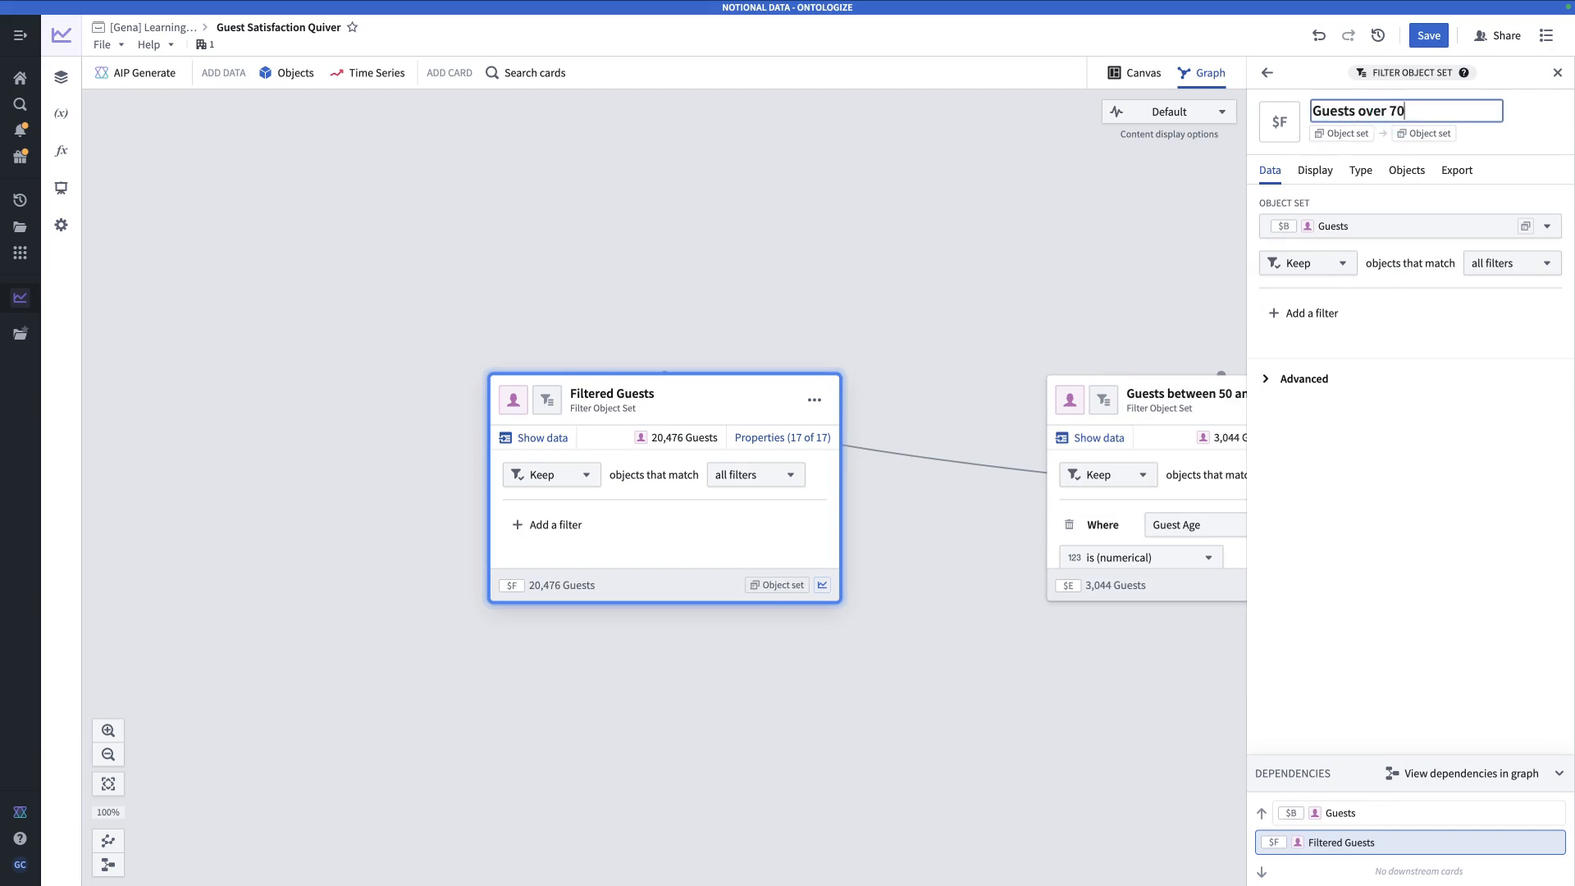
{"action": "key", "text": "Return"}
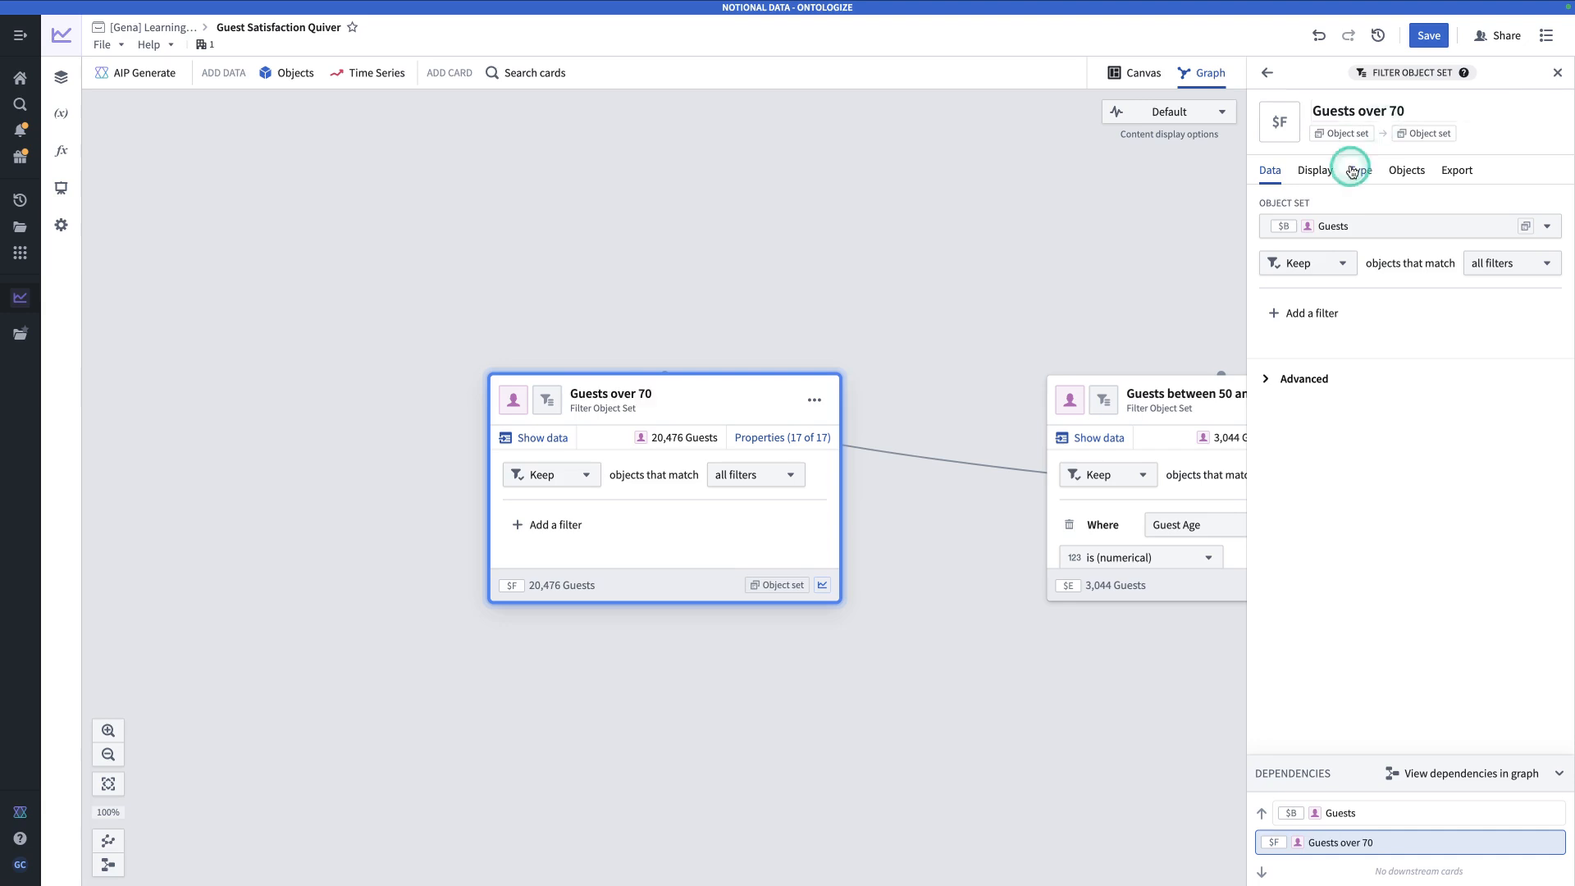
- Add a filter to Guests over 70 that keeps guests whose Guest Age is greater than or equal to 70
{"action": "left_click", "coordinate": [1281, 316]}
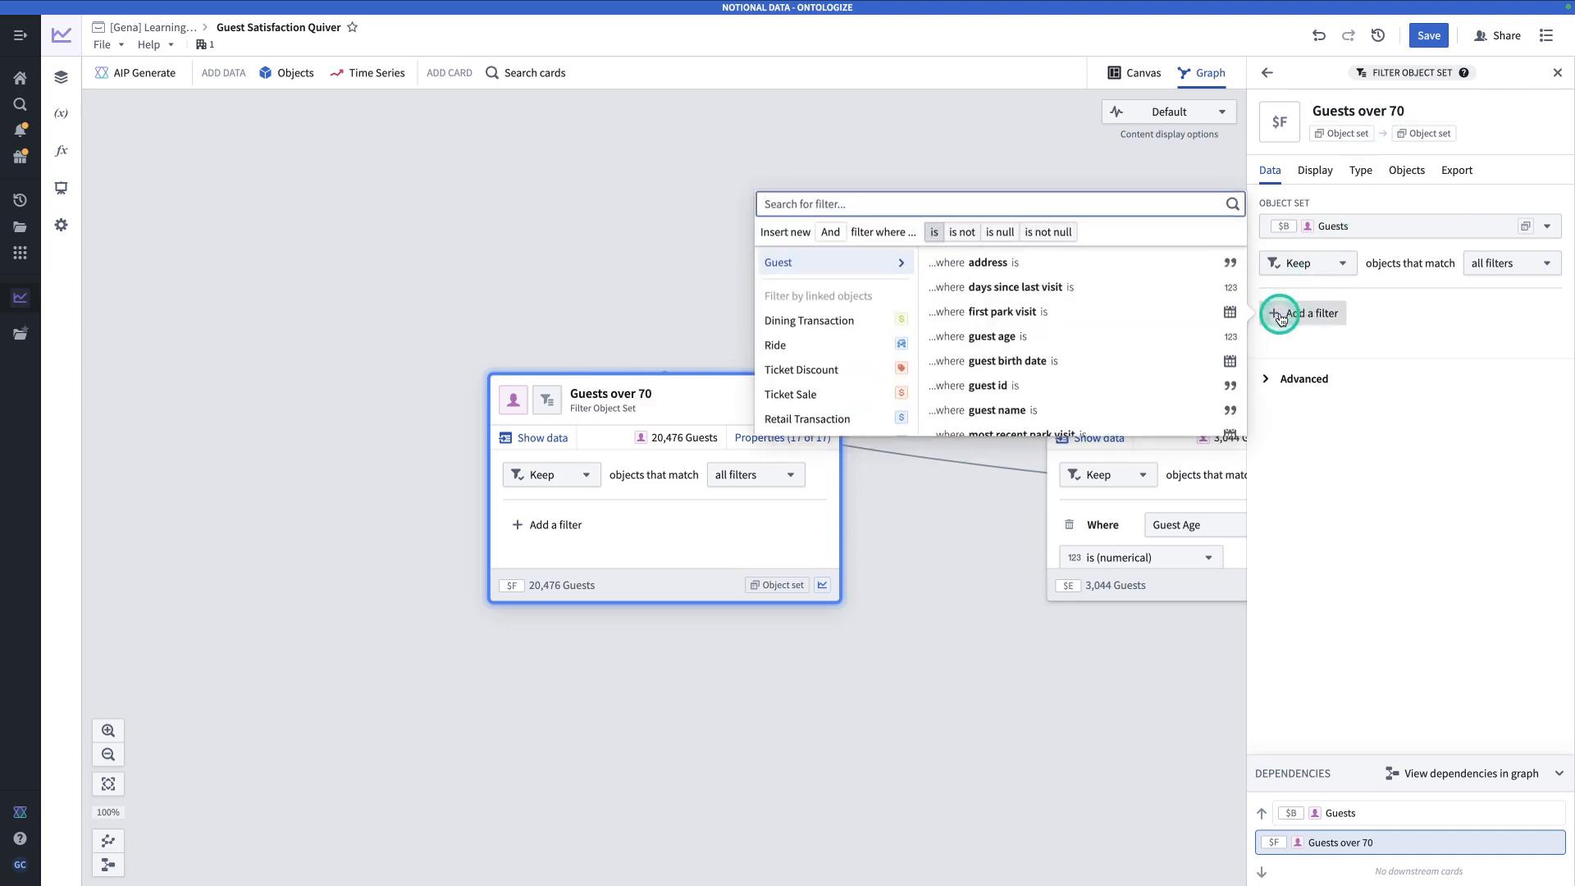
{"action": "left_click", "coordinate": [1141, 335]}
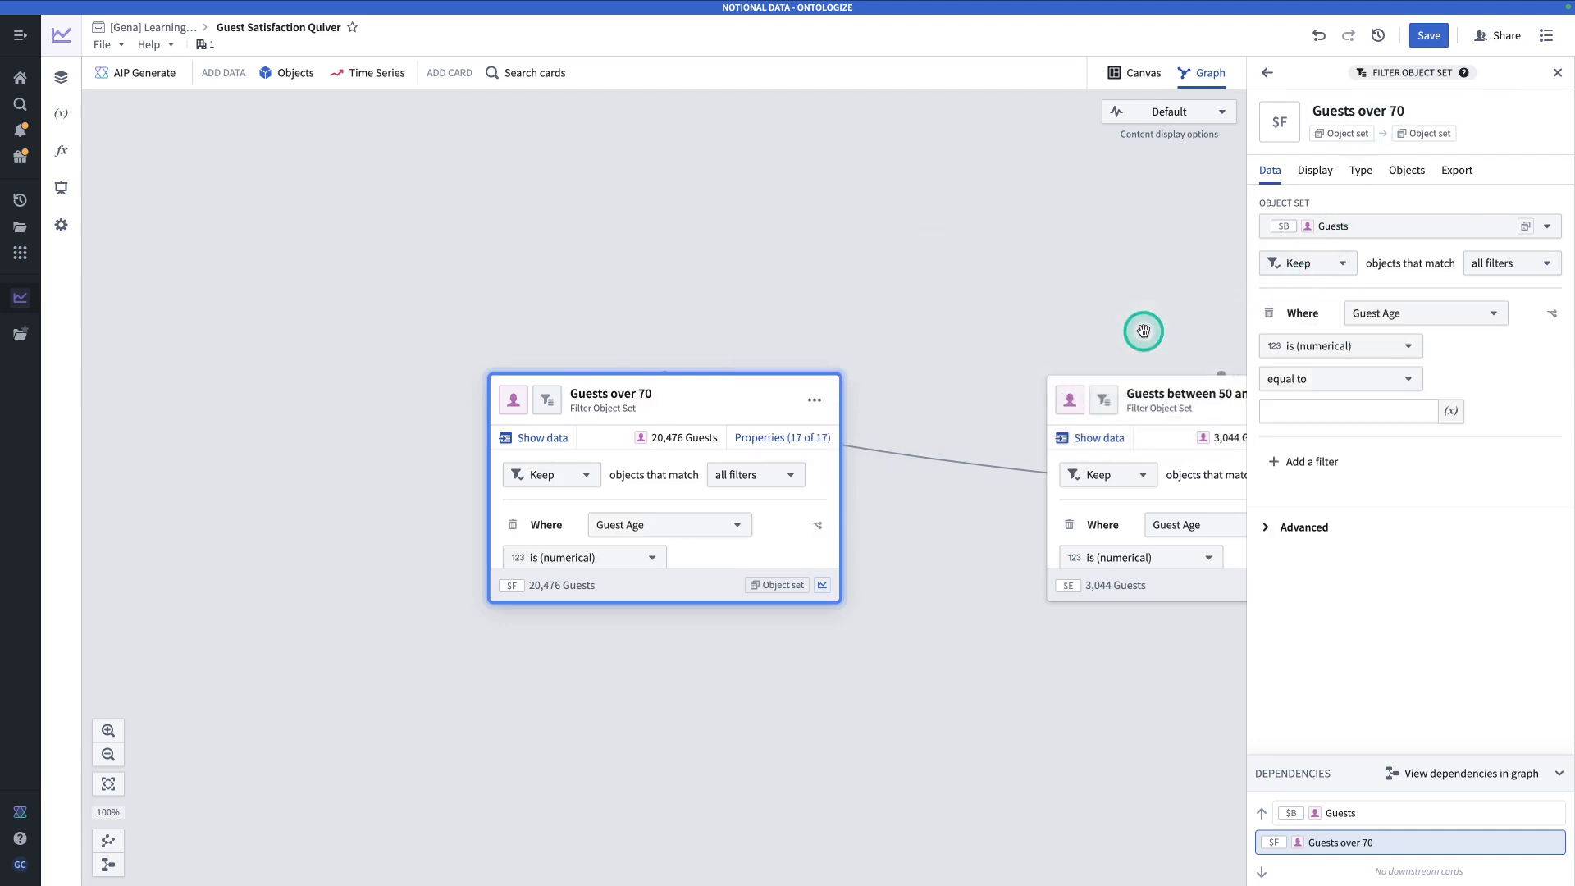
{"action": "left_click", "coordinate": [1322, 371]}
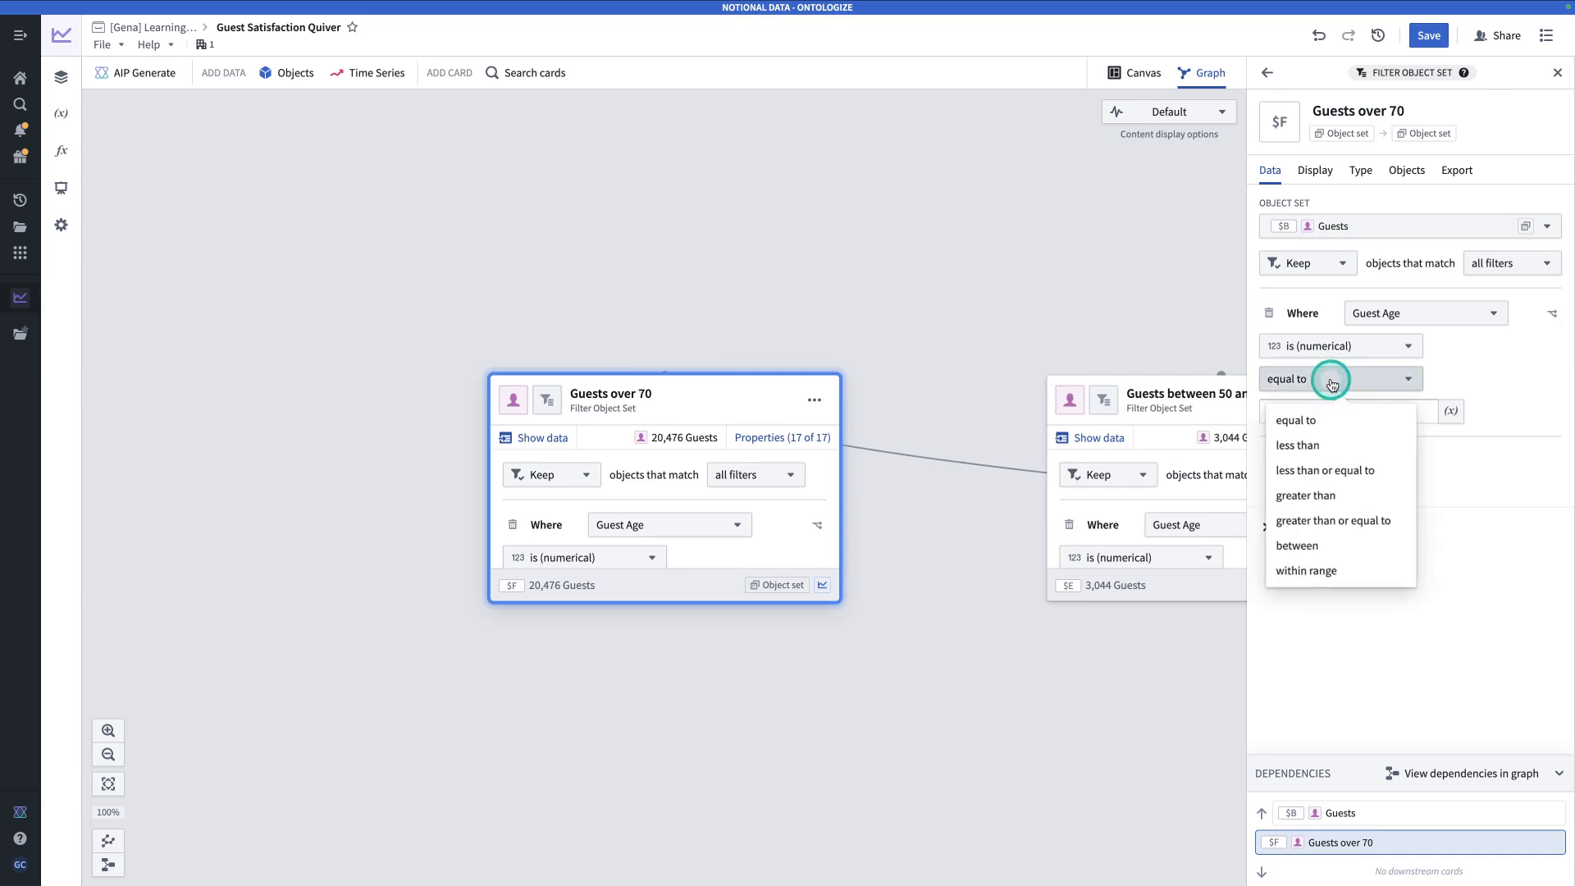
{"action": "left_click", "coordinate": [1361, 518]}
{"action": "left_click", "coordinate": [1346, 420]}
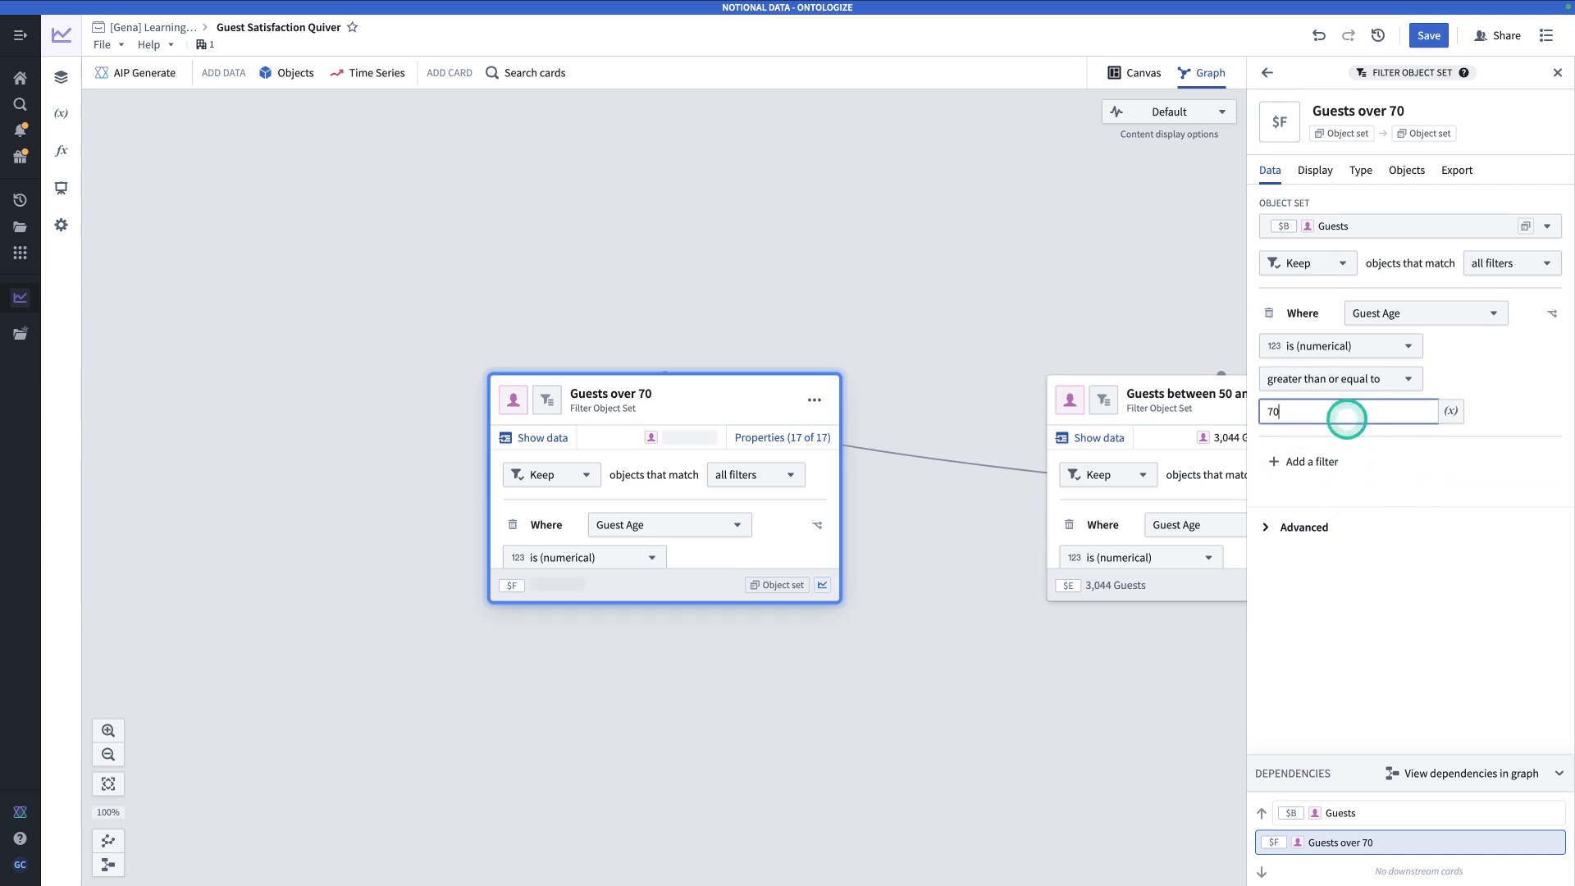
- Add a Net Promoter Score Calculator visual function card to the graph
{"action": "left_click", "coordinate": [1389, 602]}
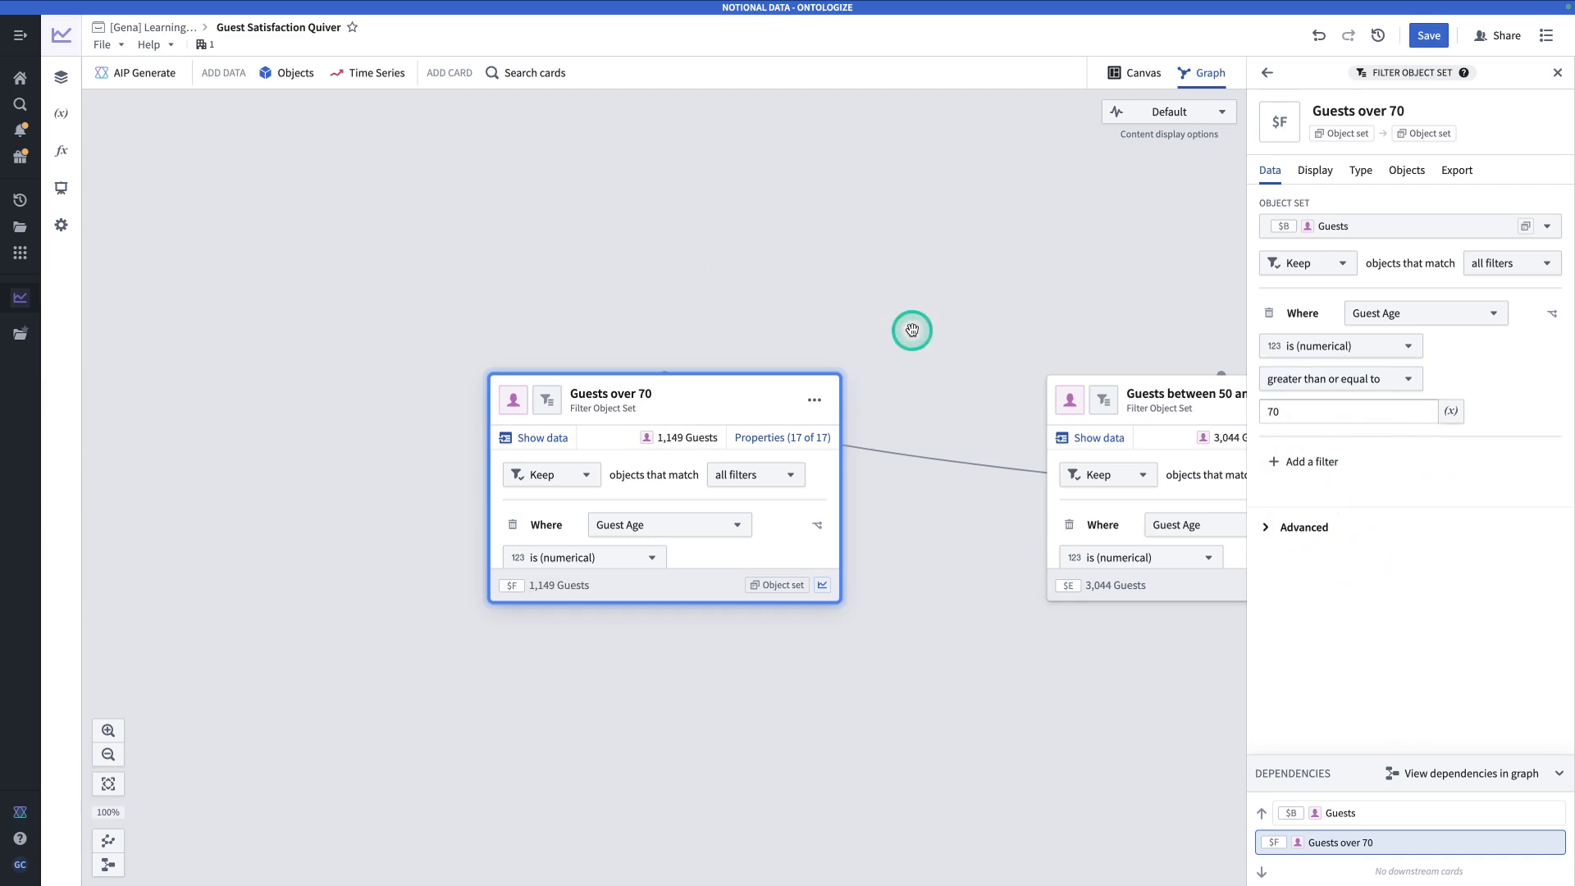
{"action": "scroll", "coordinate": [909, 328], "scroll_direction": "down", "scroll_amount": 4}
{"action": "left_click_drag", "start_coordinate": [915, 246], "coordinate": [612, 209]}
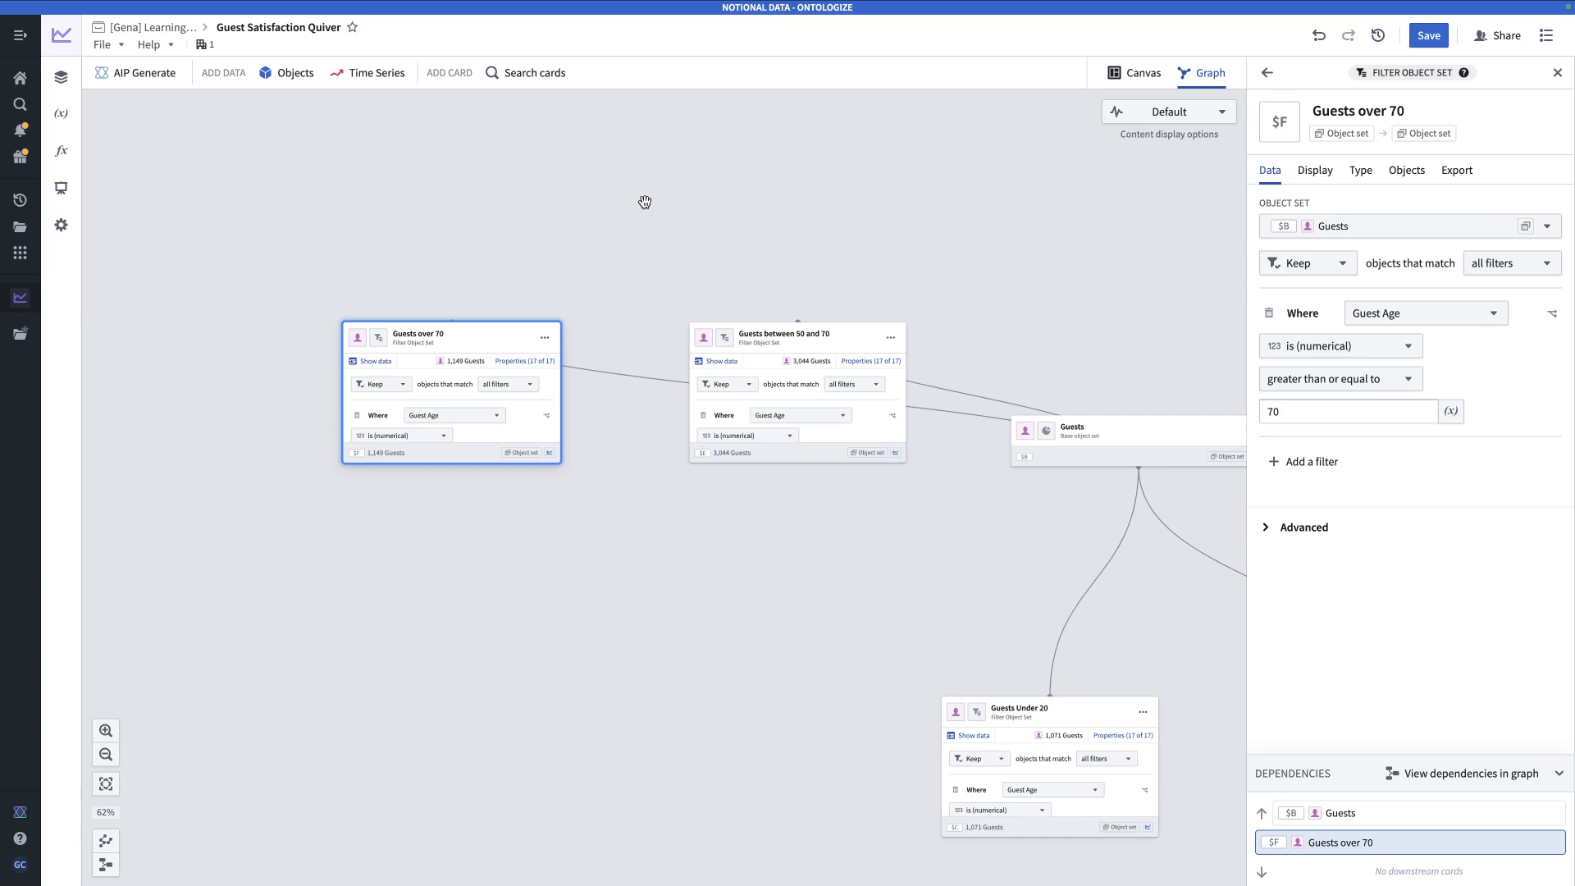
{"action": "scroll", "coordinate": [741, 199], "scroll_direction": "down", "scroll_amount": 3}
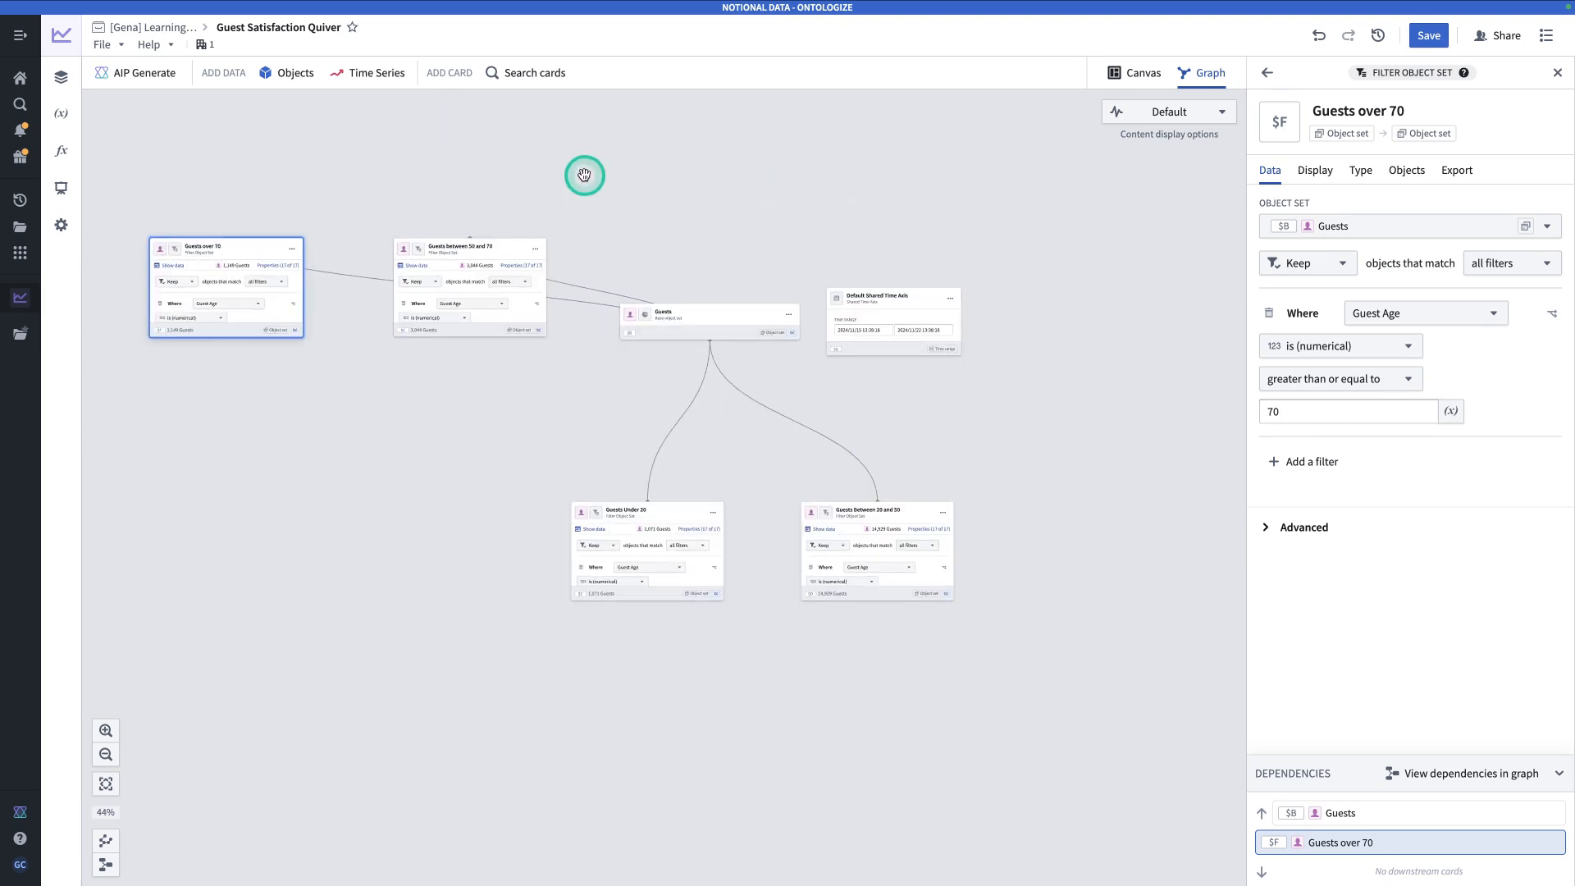
{"action": "left_click", "coordinate": [538, 73]}
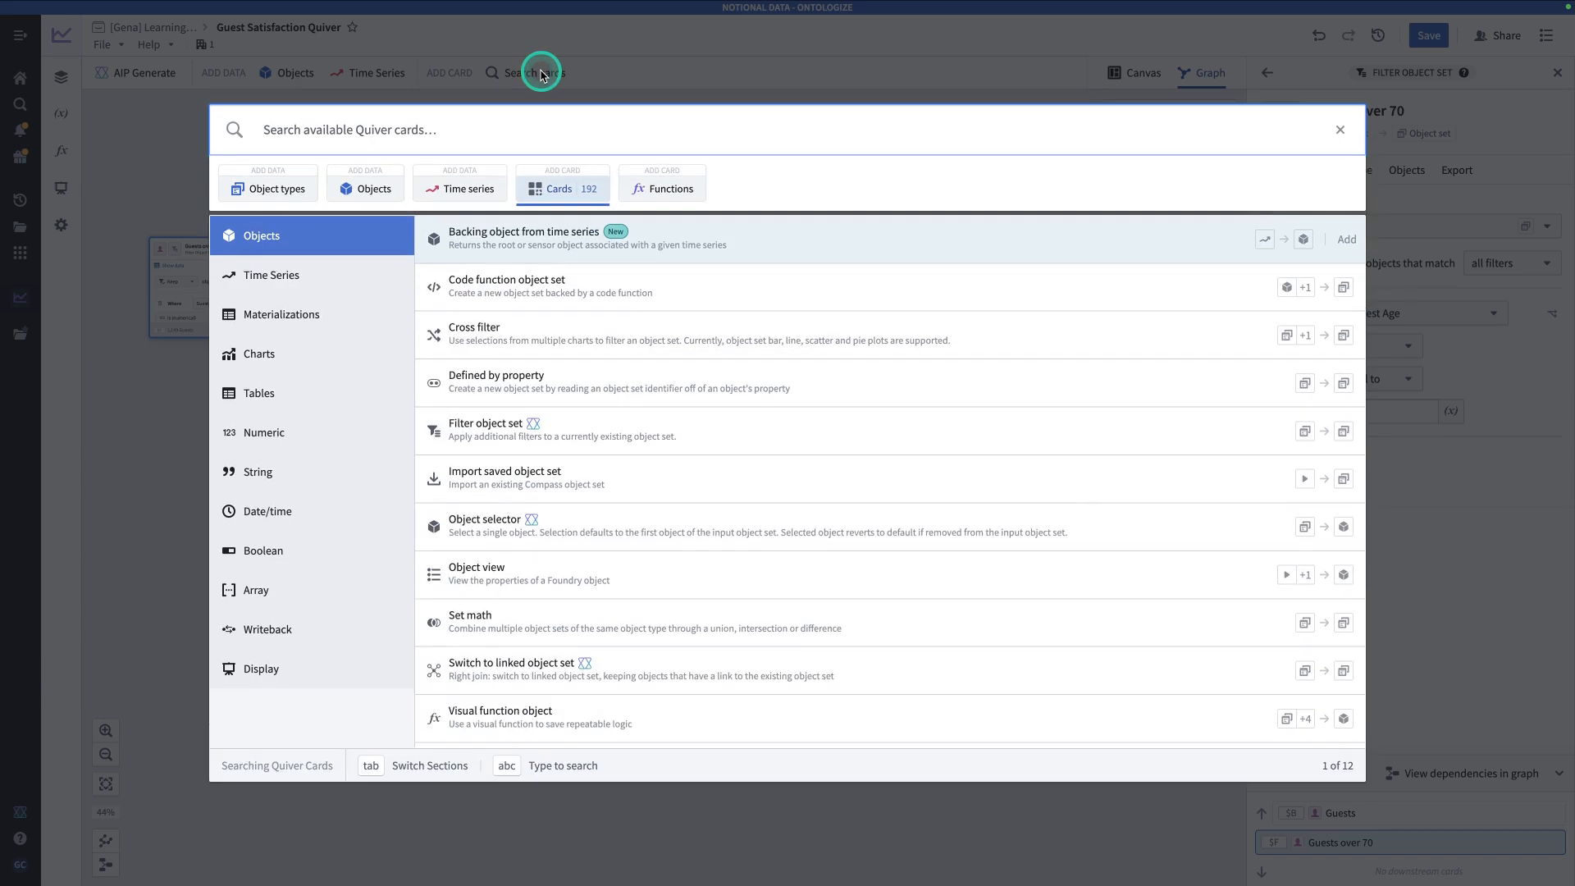
{"action": "left_click", "coordinate": [668, 191]}
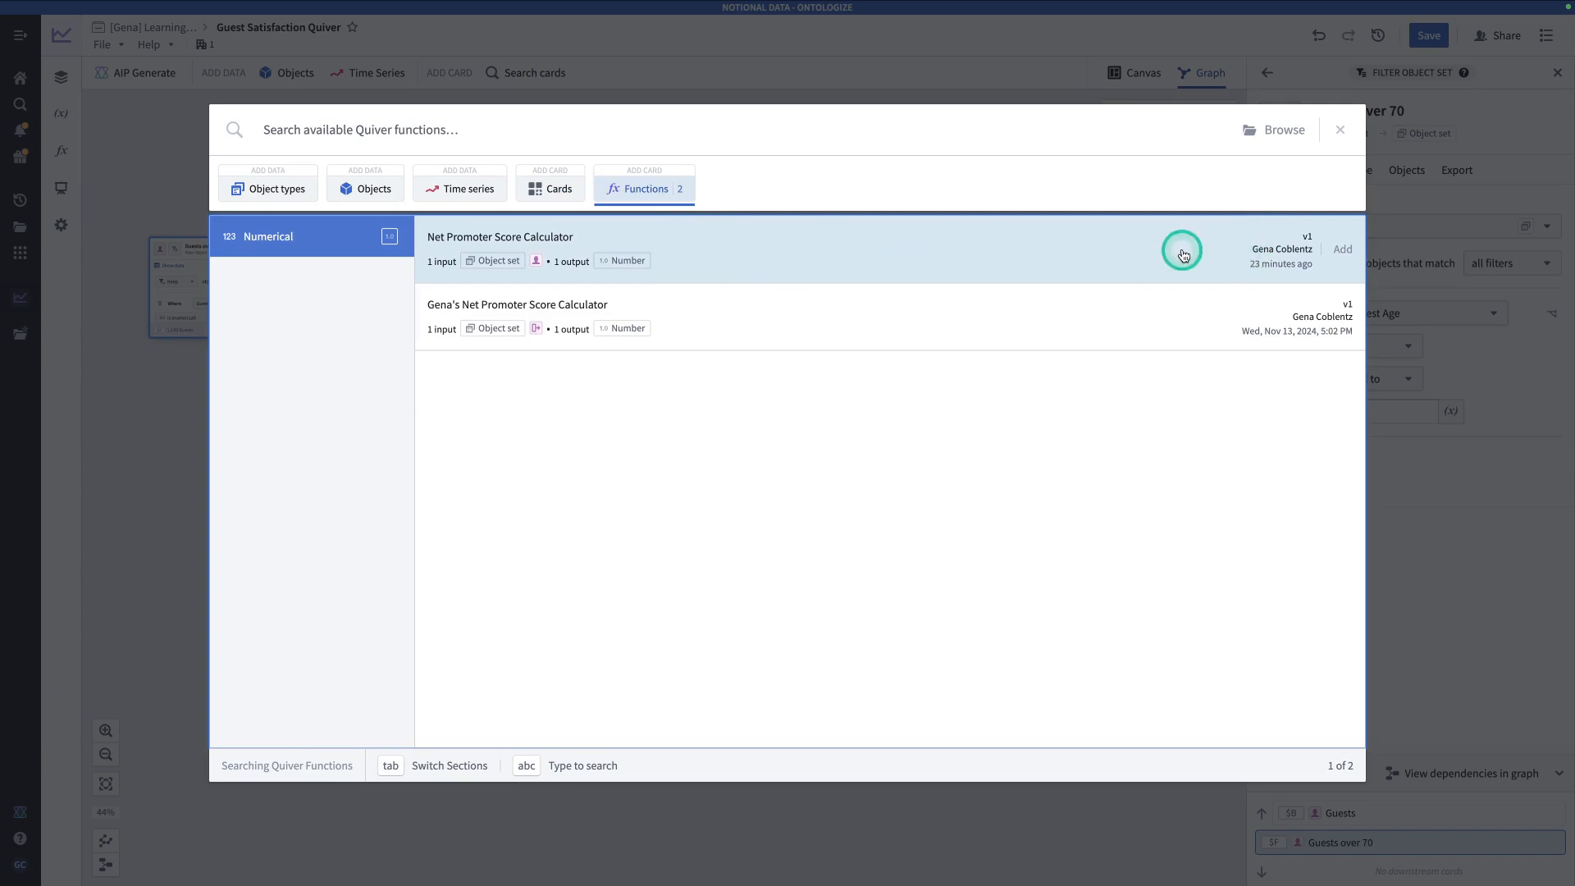
{"action": "left_click", "coordinate": [1347, 252]}
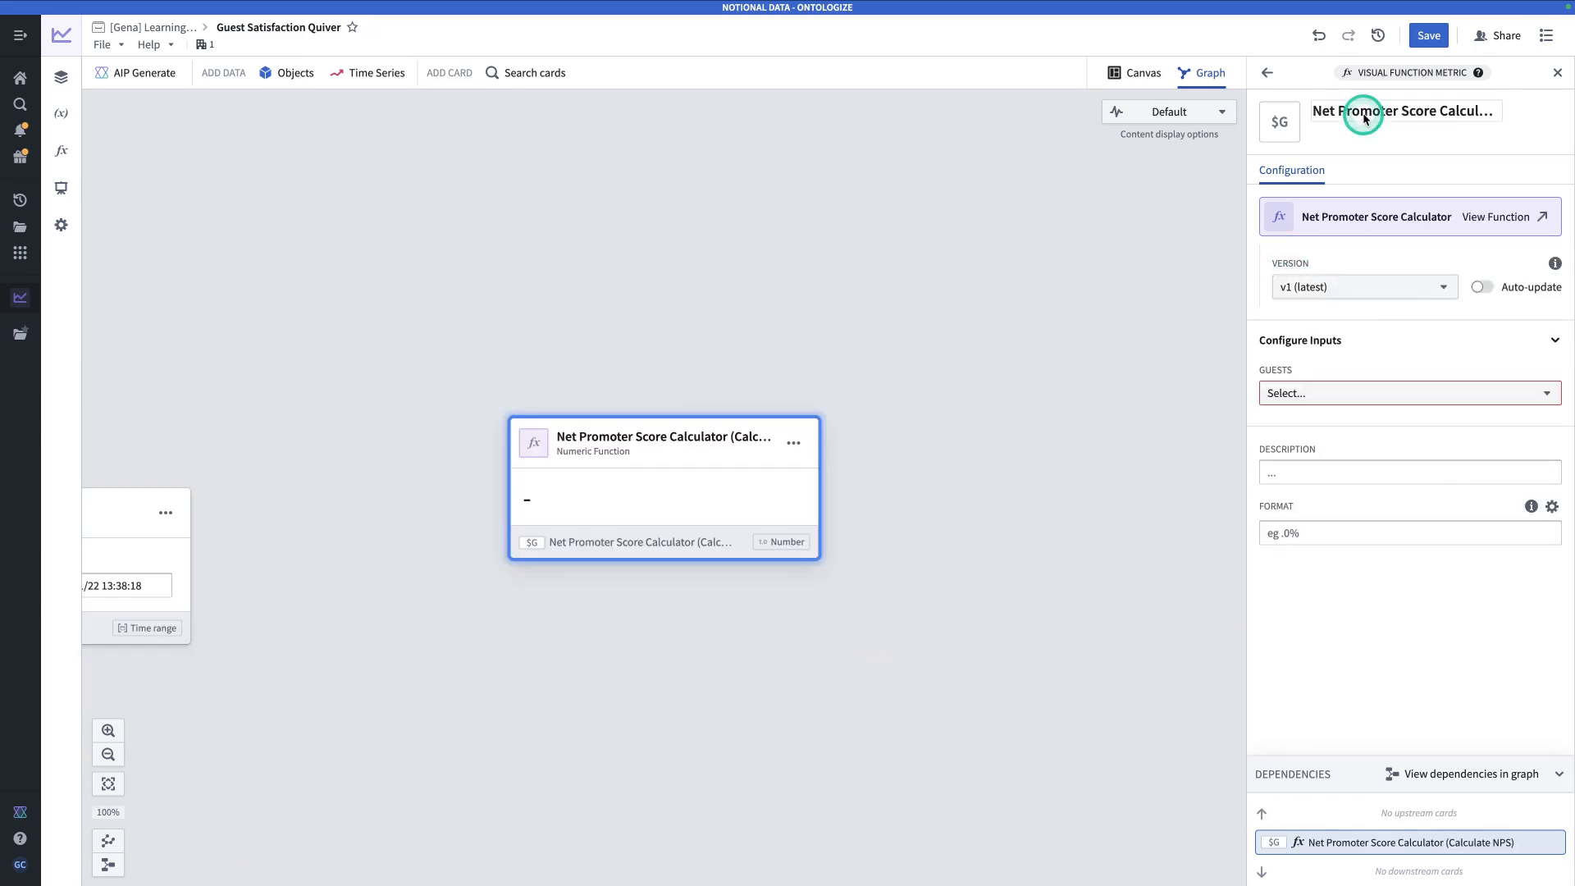
- Rename the new function card to "NPS Under 20" and set its Guests input to Guests Under 20
{"action": "left_click", "coordinate": [1364, 118]}
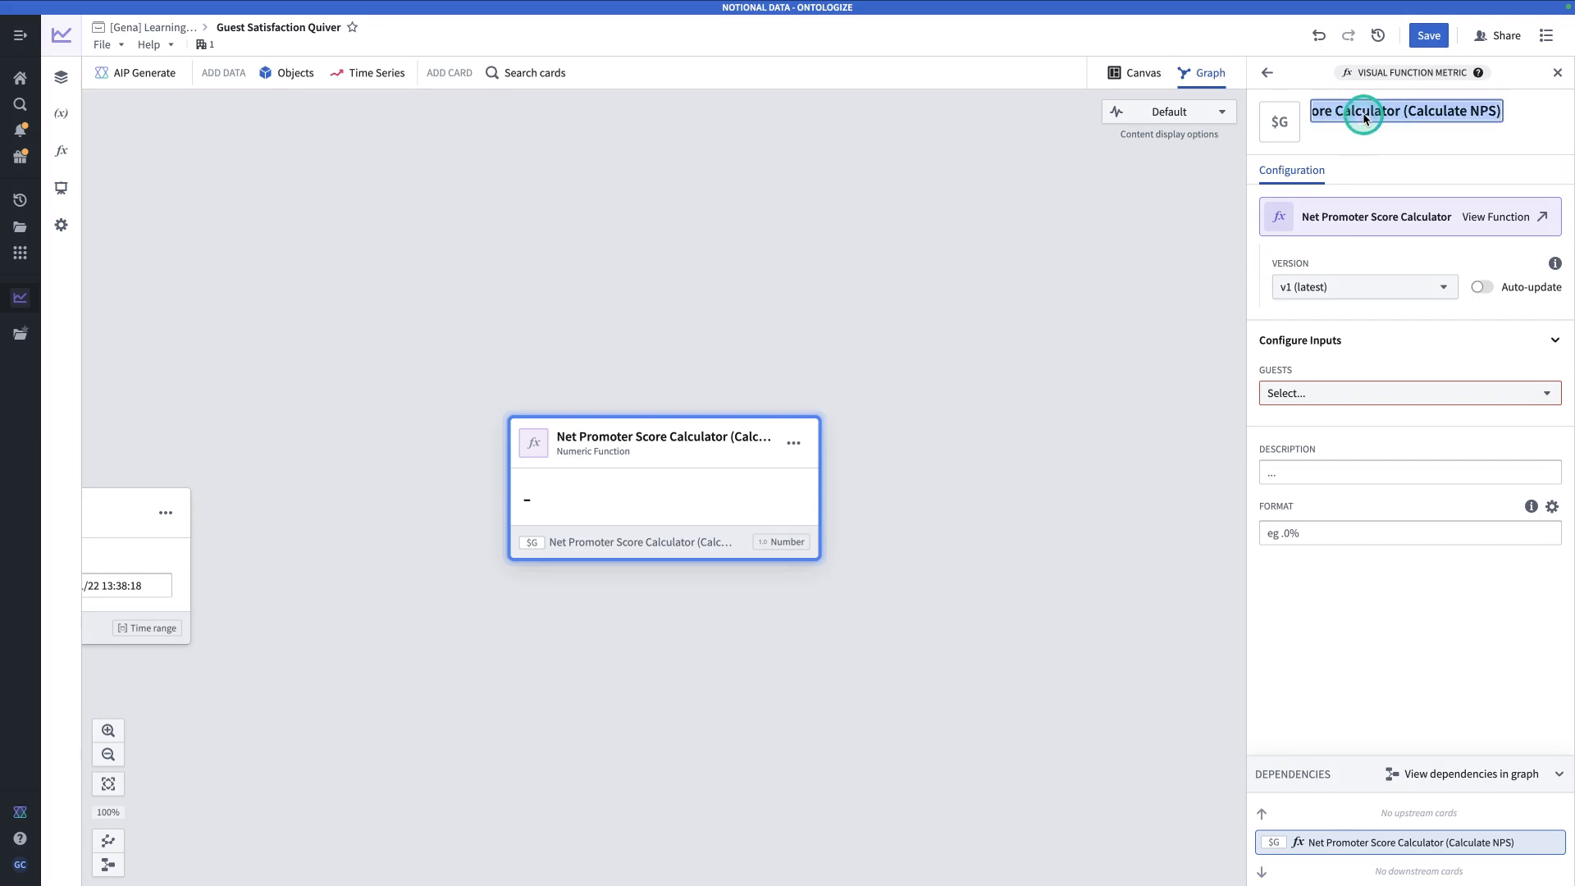
{"action": "type", "text": "NPS Und"}
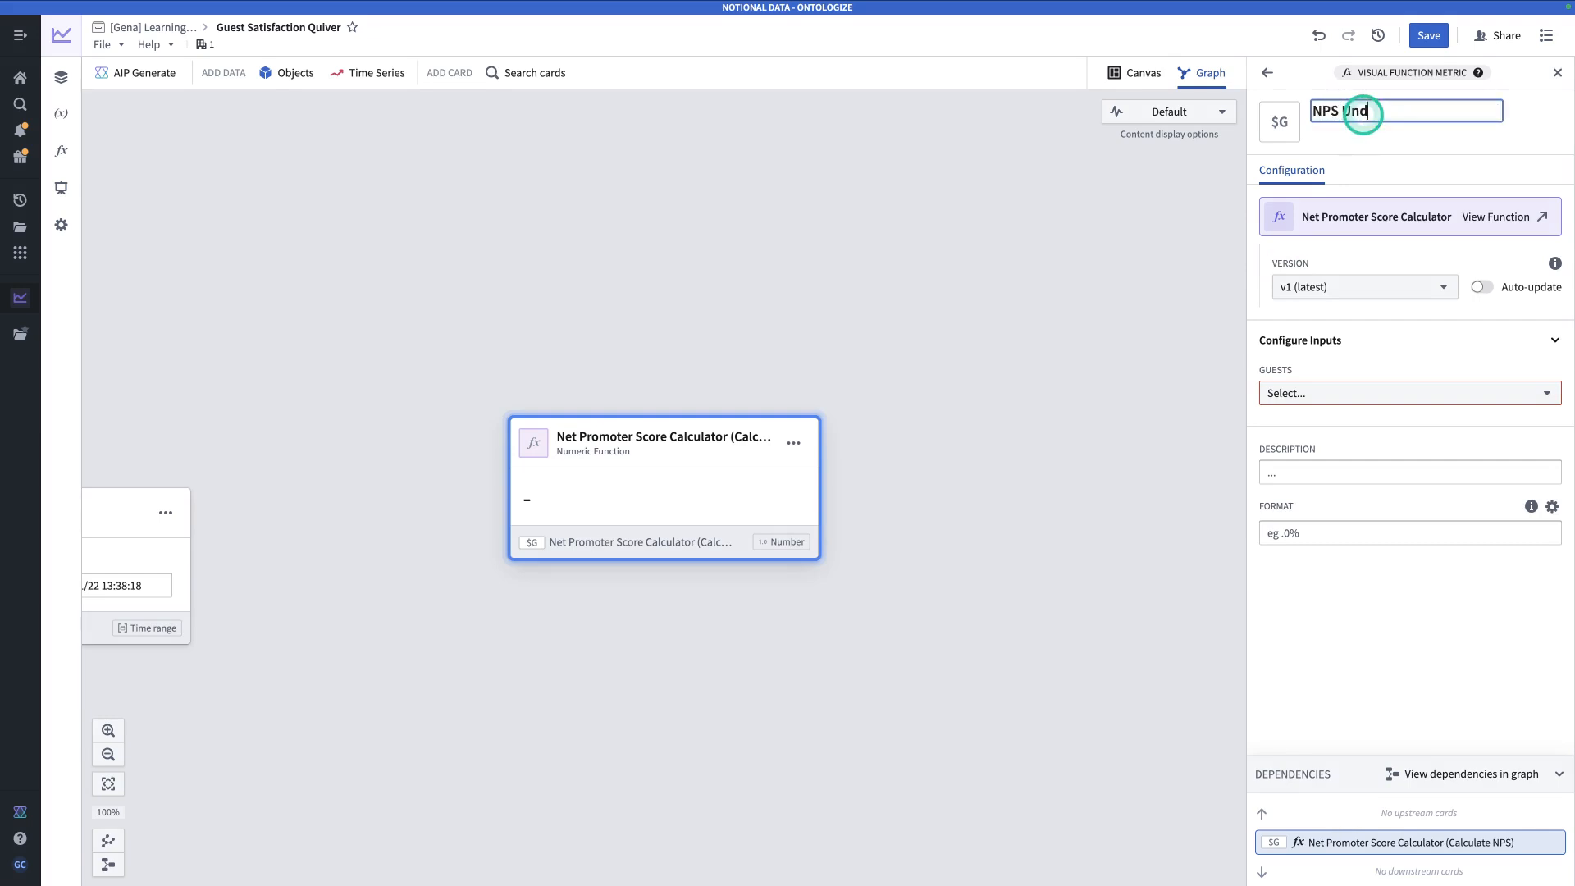
{"action": "type", "text": "er 20"}
{"action": "key", "text": "Return"}
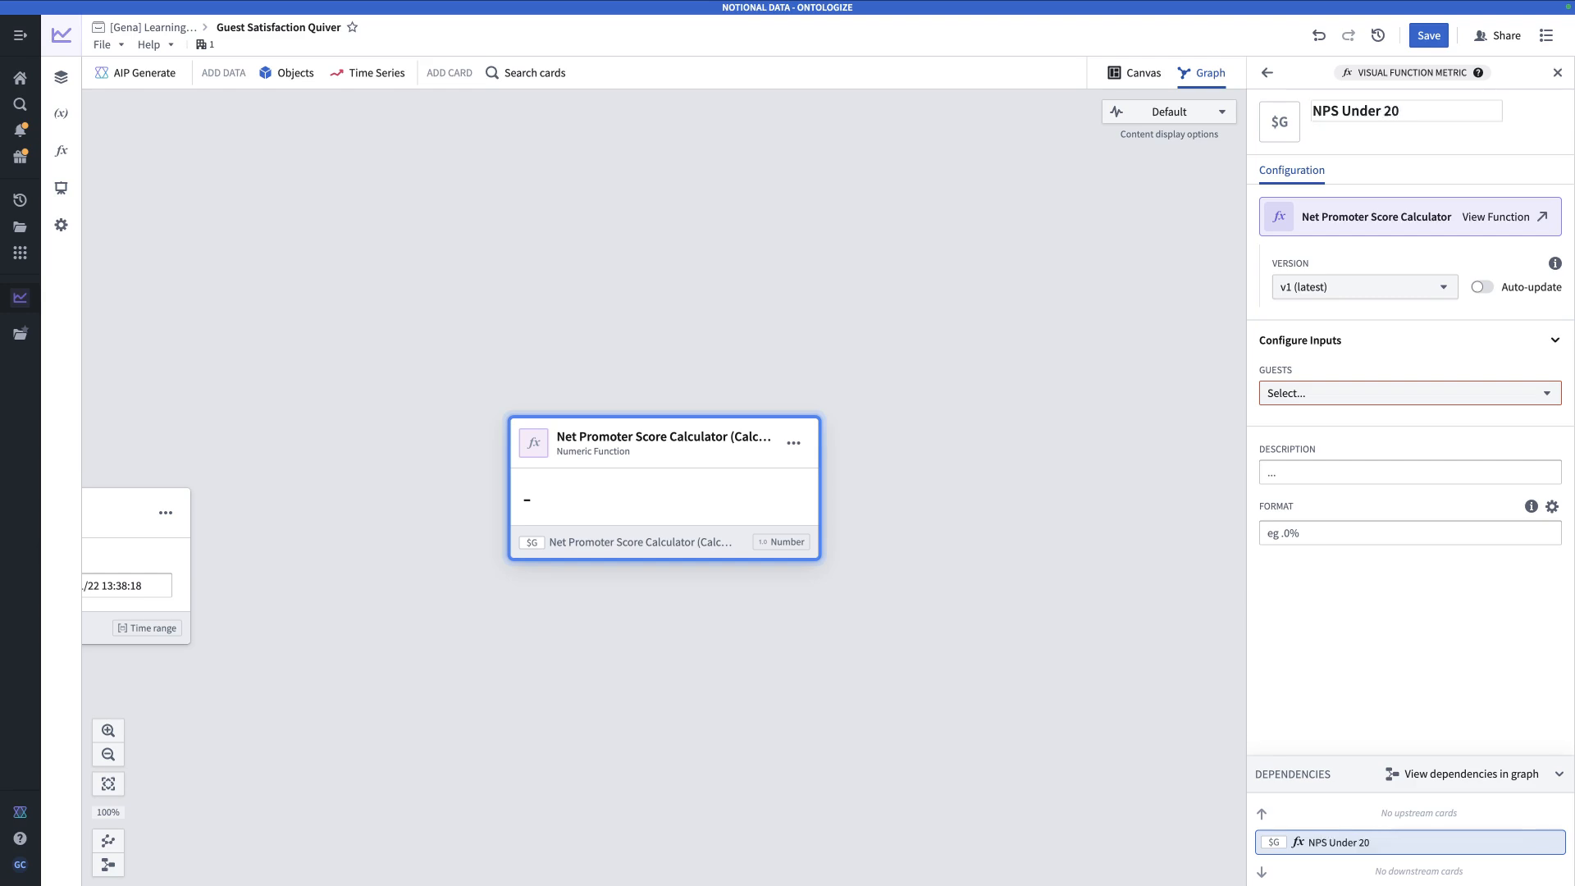
{"action": "left_click", "coordinate": [1370, 392]}
{"action": "left_click", "coordinate": [1173, 470]}
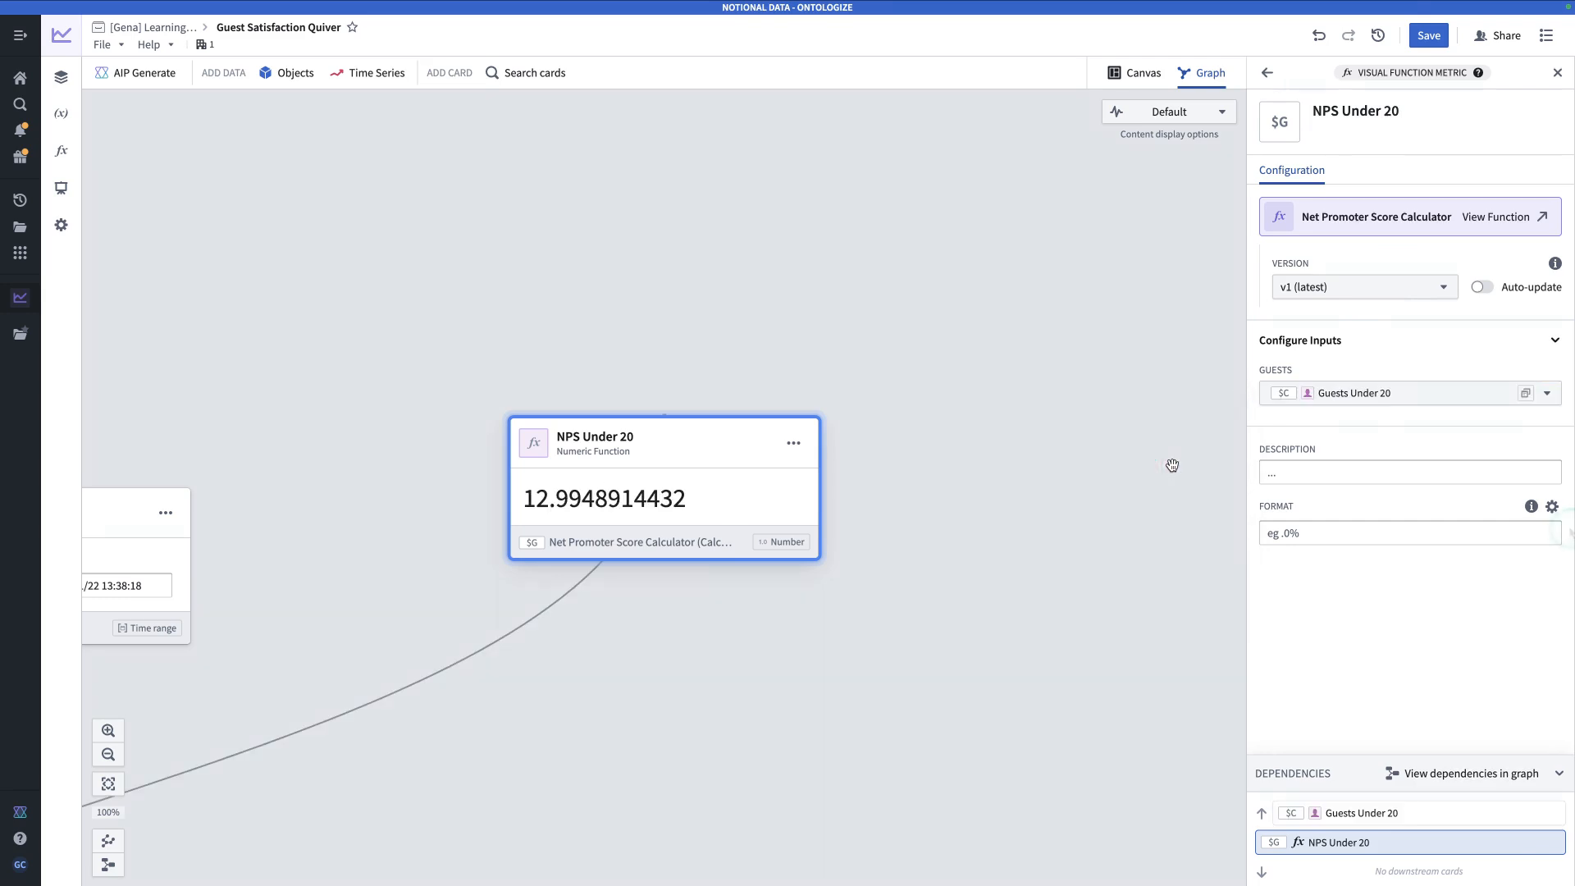
- Switch the NPS Under 20 card to Visual format and set its maximum significant digits to 3
{"action": "left_click", "coordinate": [1552, 510]}
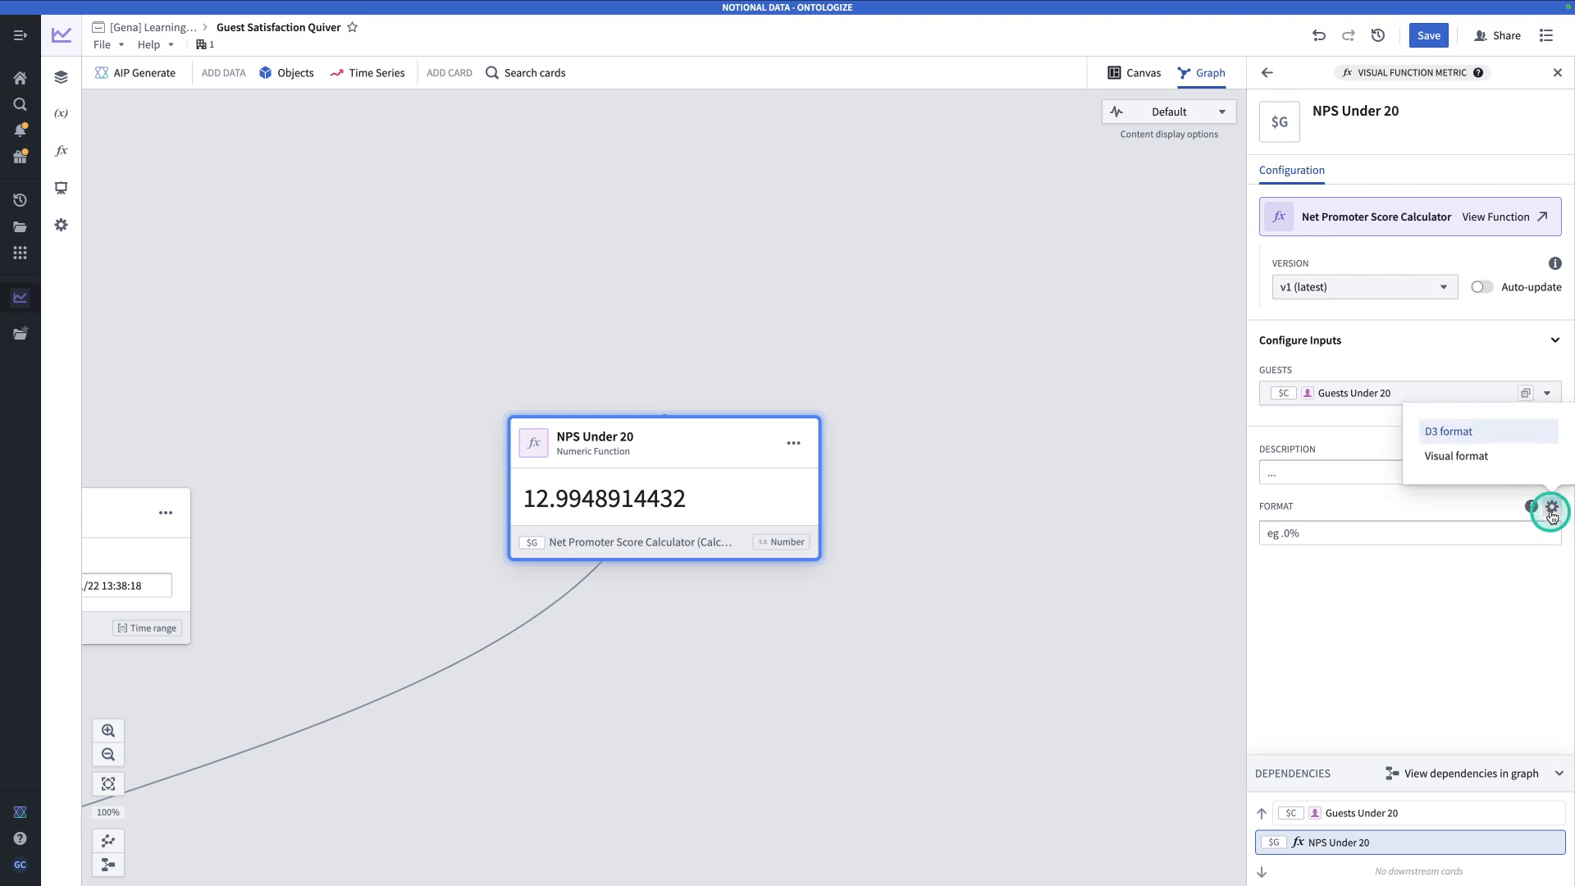
{"action": "left_click", "coordinate": [1444, 455]}
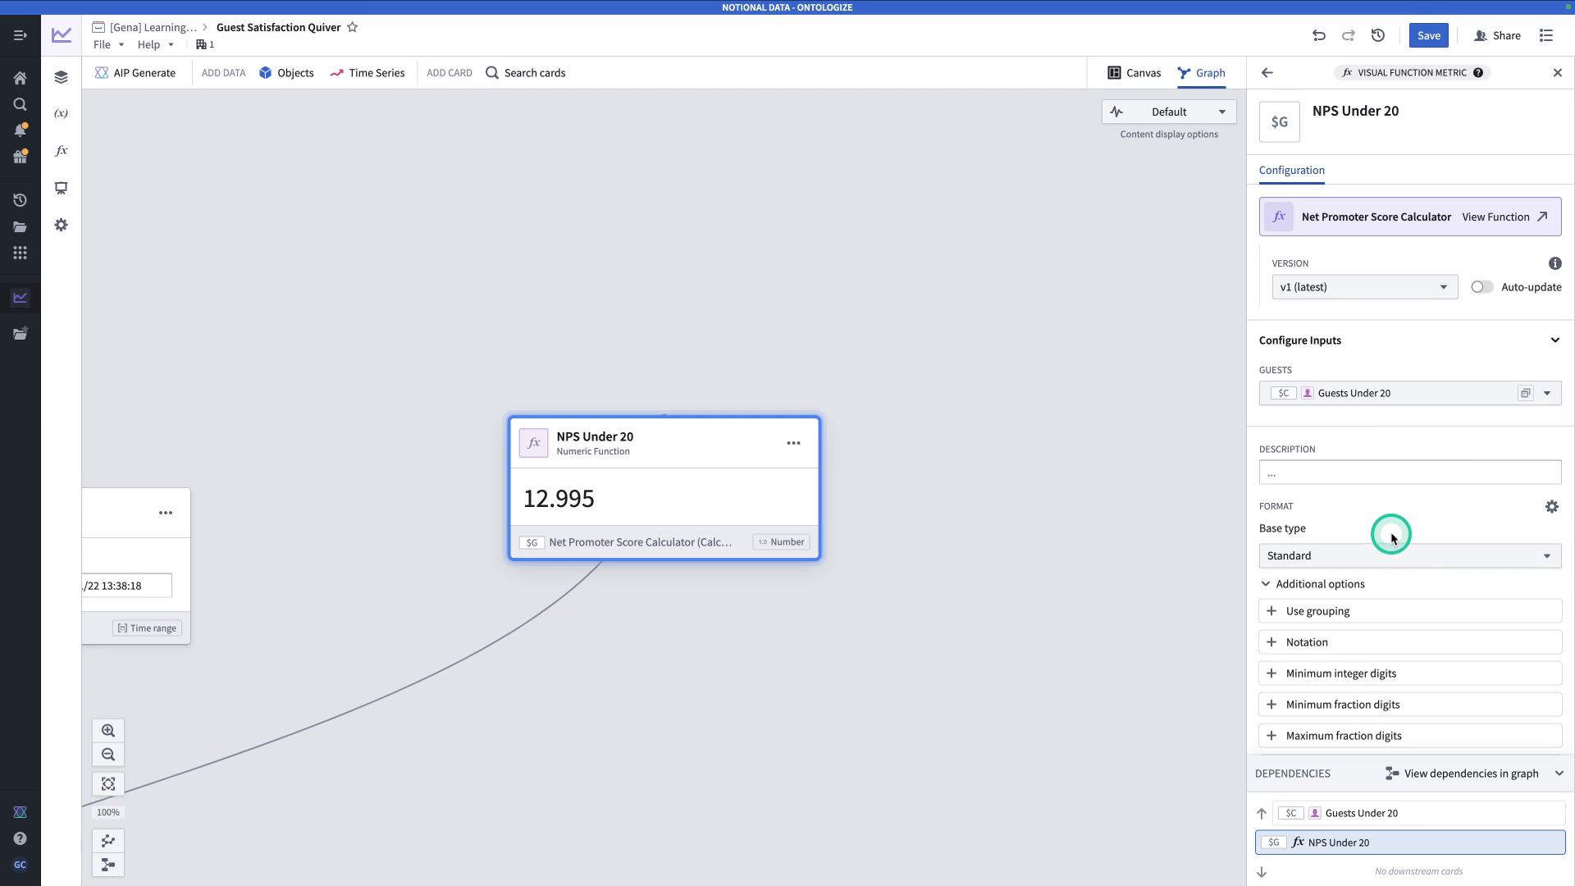
{"action": "scroll", "coordinate": [1396, 514], "scroll_direction": "down", "scroll_amount": 2}
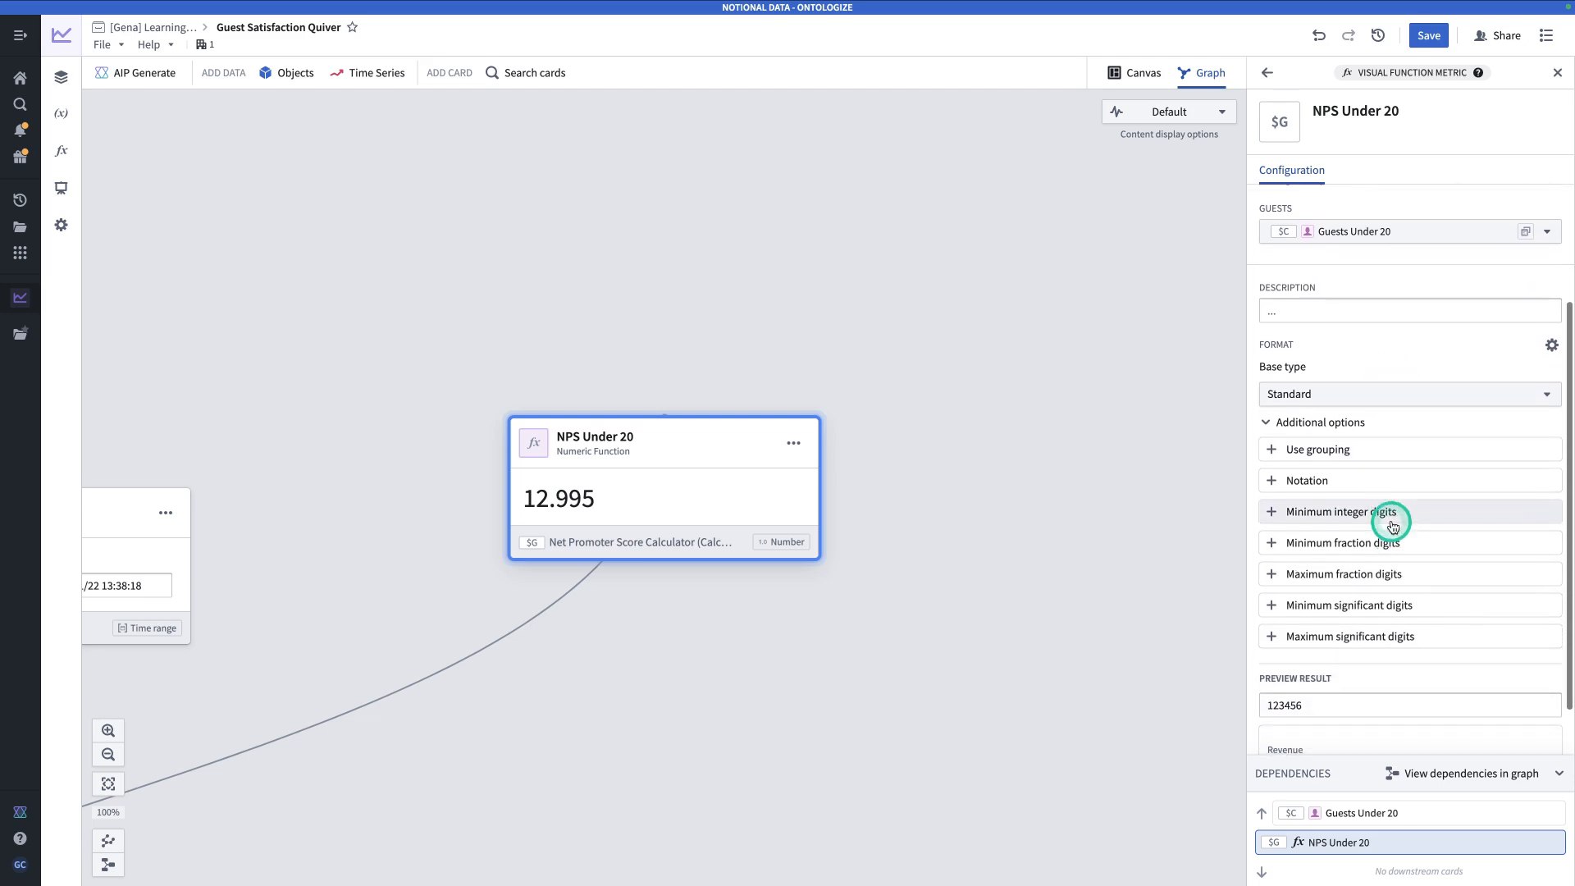
{"action": "left_click", "coordinate": [1355, 637]}
{"action": "left_click", "coordinate": [1350, 671]}
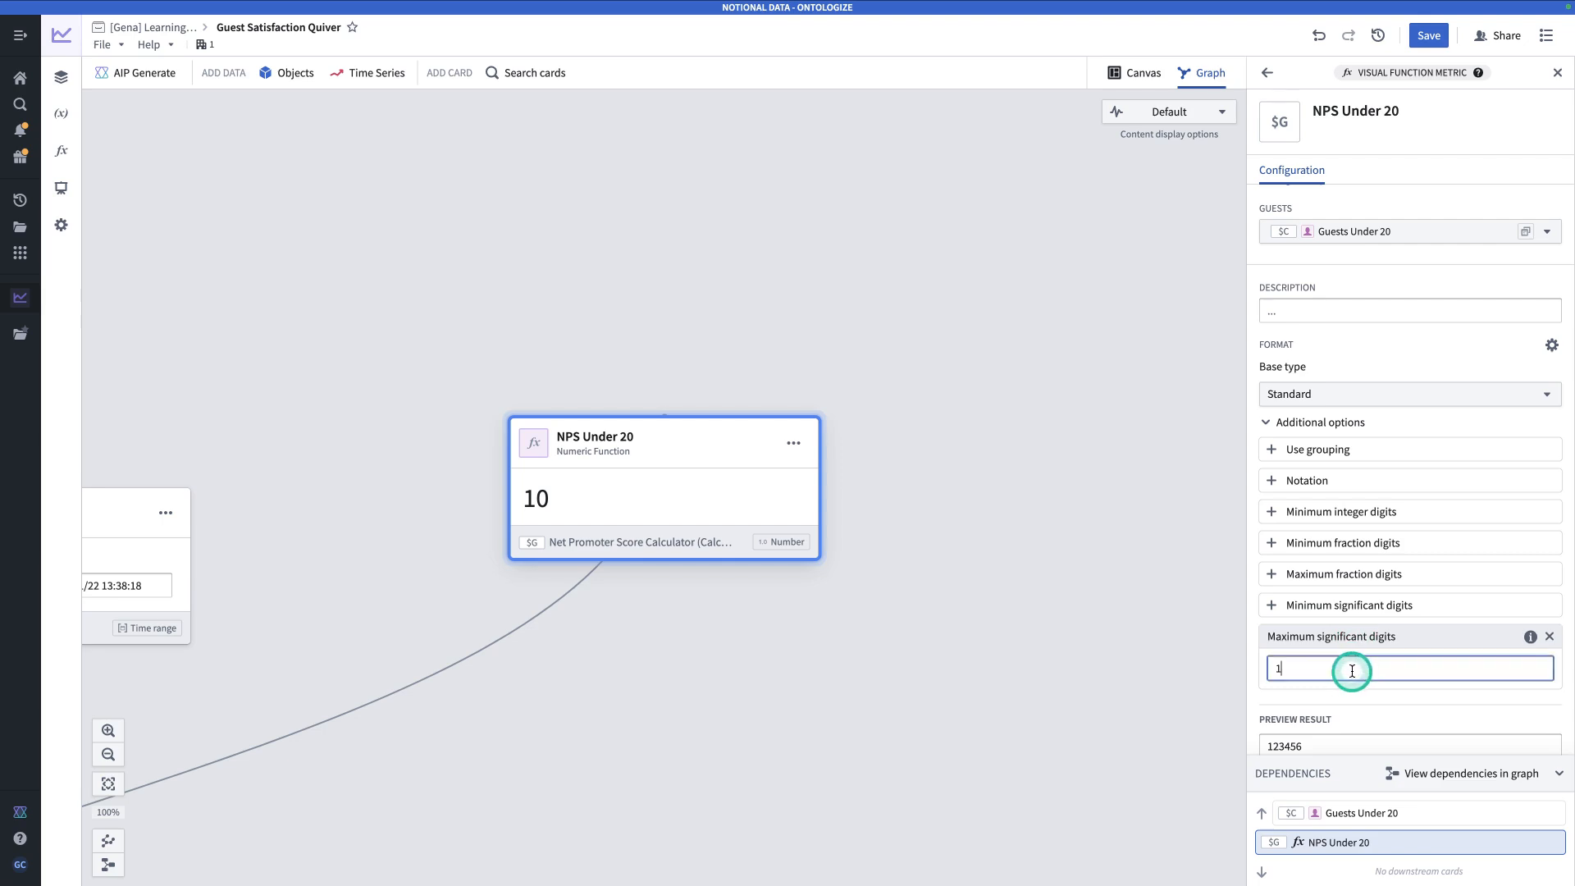
{"action": "key", "text": "BackSpace"}
{"action": "type", "text": "3"}
{"action": "scroll", "coordinate": [1350, 671], "scroll_direction": "down", "scroll_amount": 1}
{"action": "left_click", "coordinate": [1124, 517]}
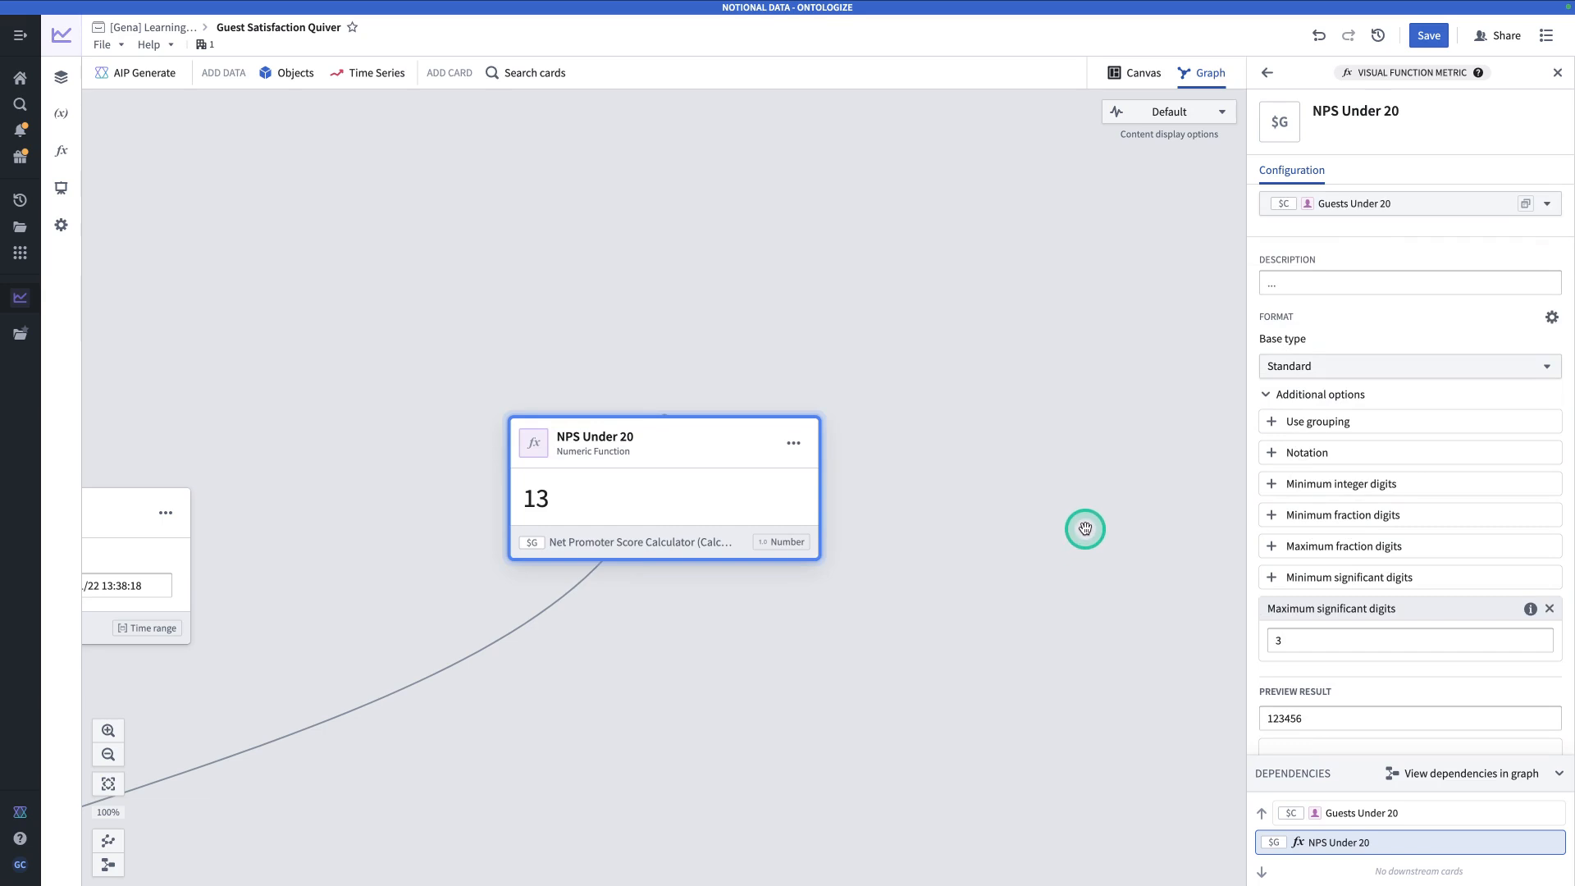
- Add a second Net Promoter Score Calculator function card with Guests Between 20 and 50 as its Guests input
{"action": "left_click", "coordinate": [504, 73]}
{"action": "left_click", "coordinate": [662, 194]}
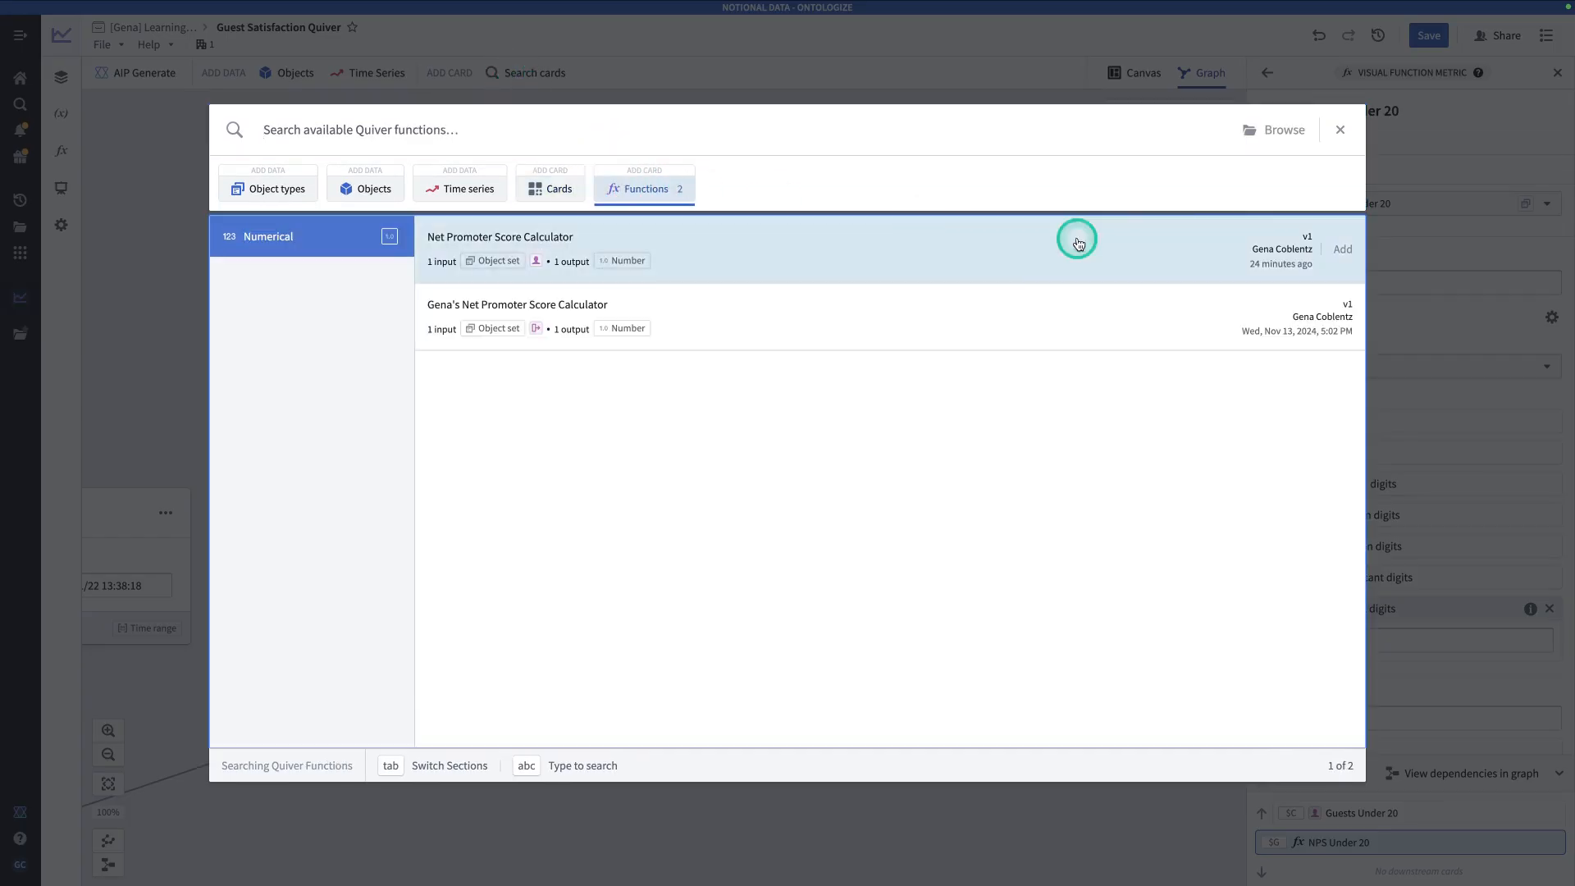
{"action": "left_click", "coordinate": [1343, 249]}
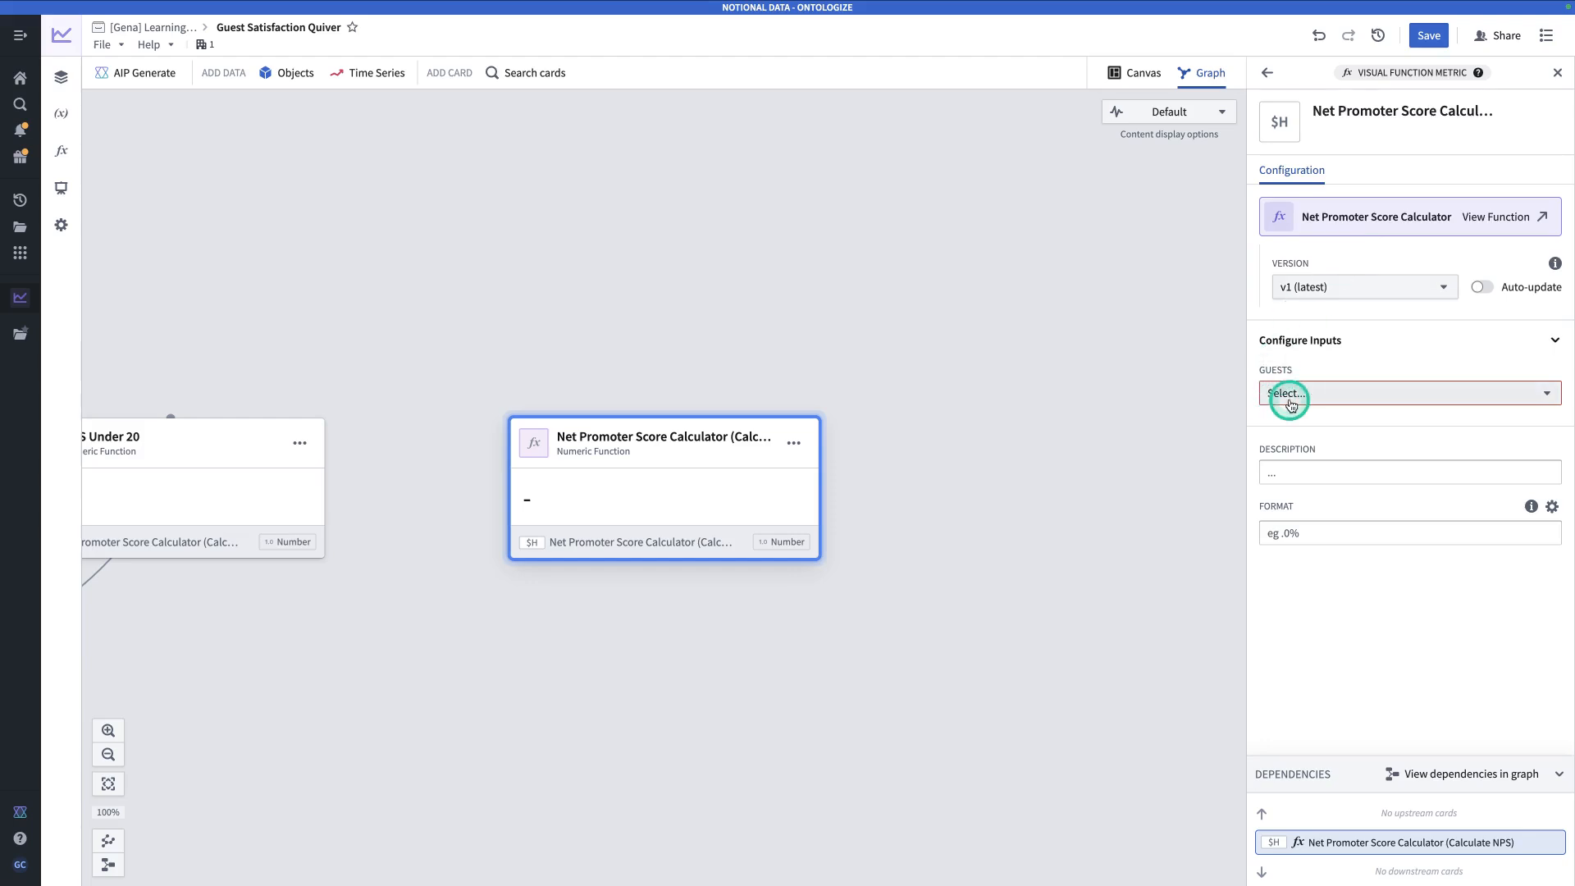
{"action": "left_click", "coordinate": [1288, 405]}
{"action": "left_click", "coordinate": [1133, 500]}
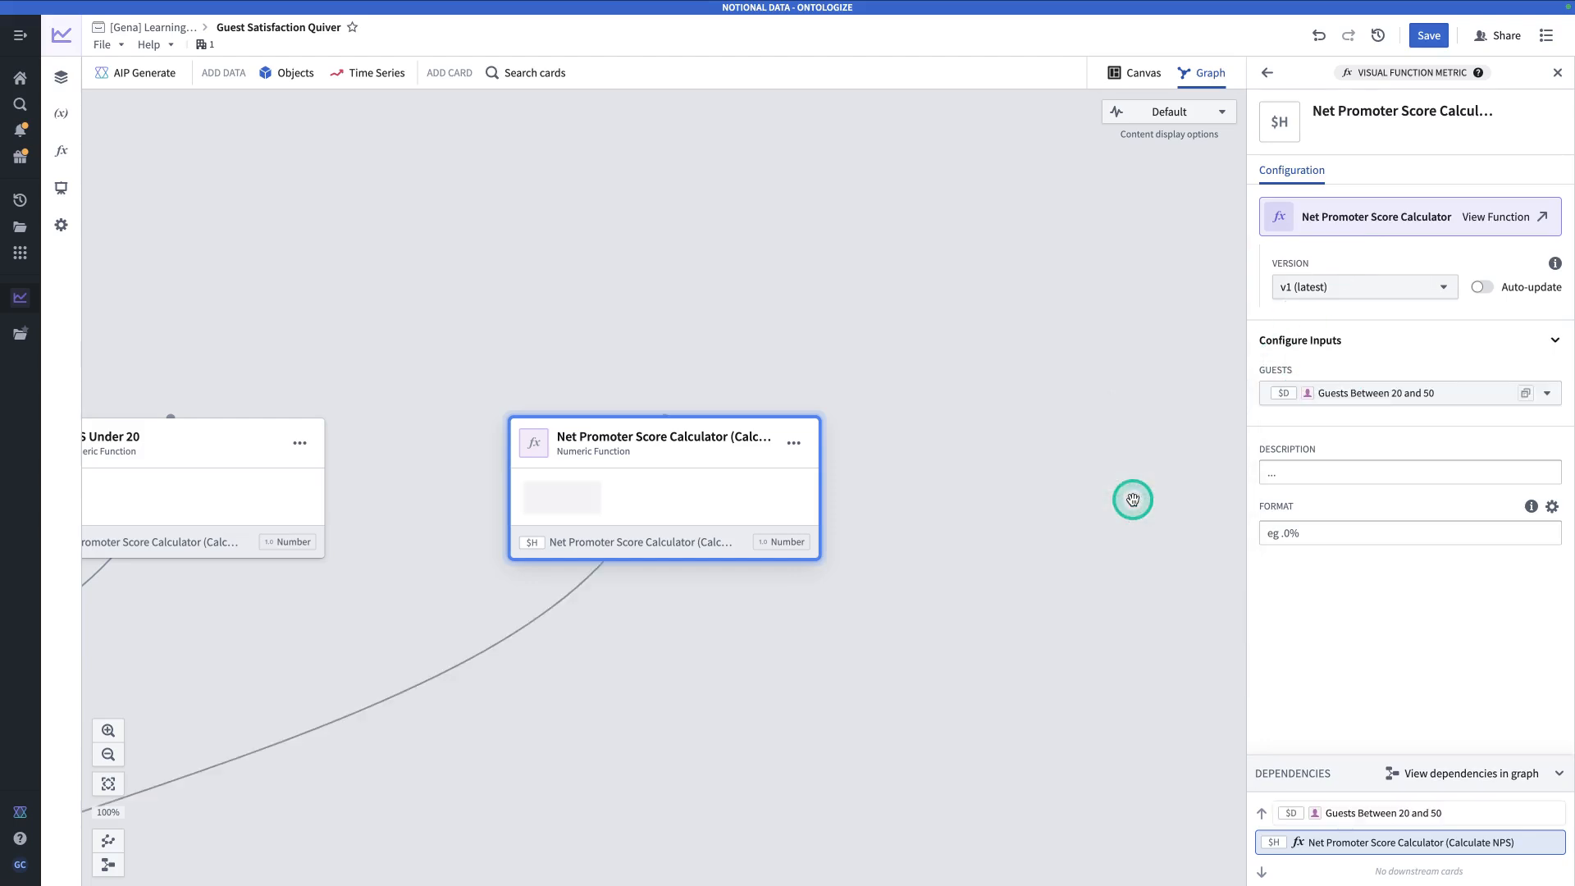
- Rename the second calculator card to "NPS 20 to 50"
{"action": "left_click", "coordinate": [1343, 111]}
{"action": "double_click", "coordinate": [1345, 114]}
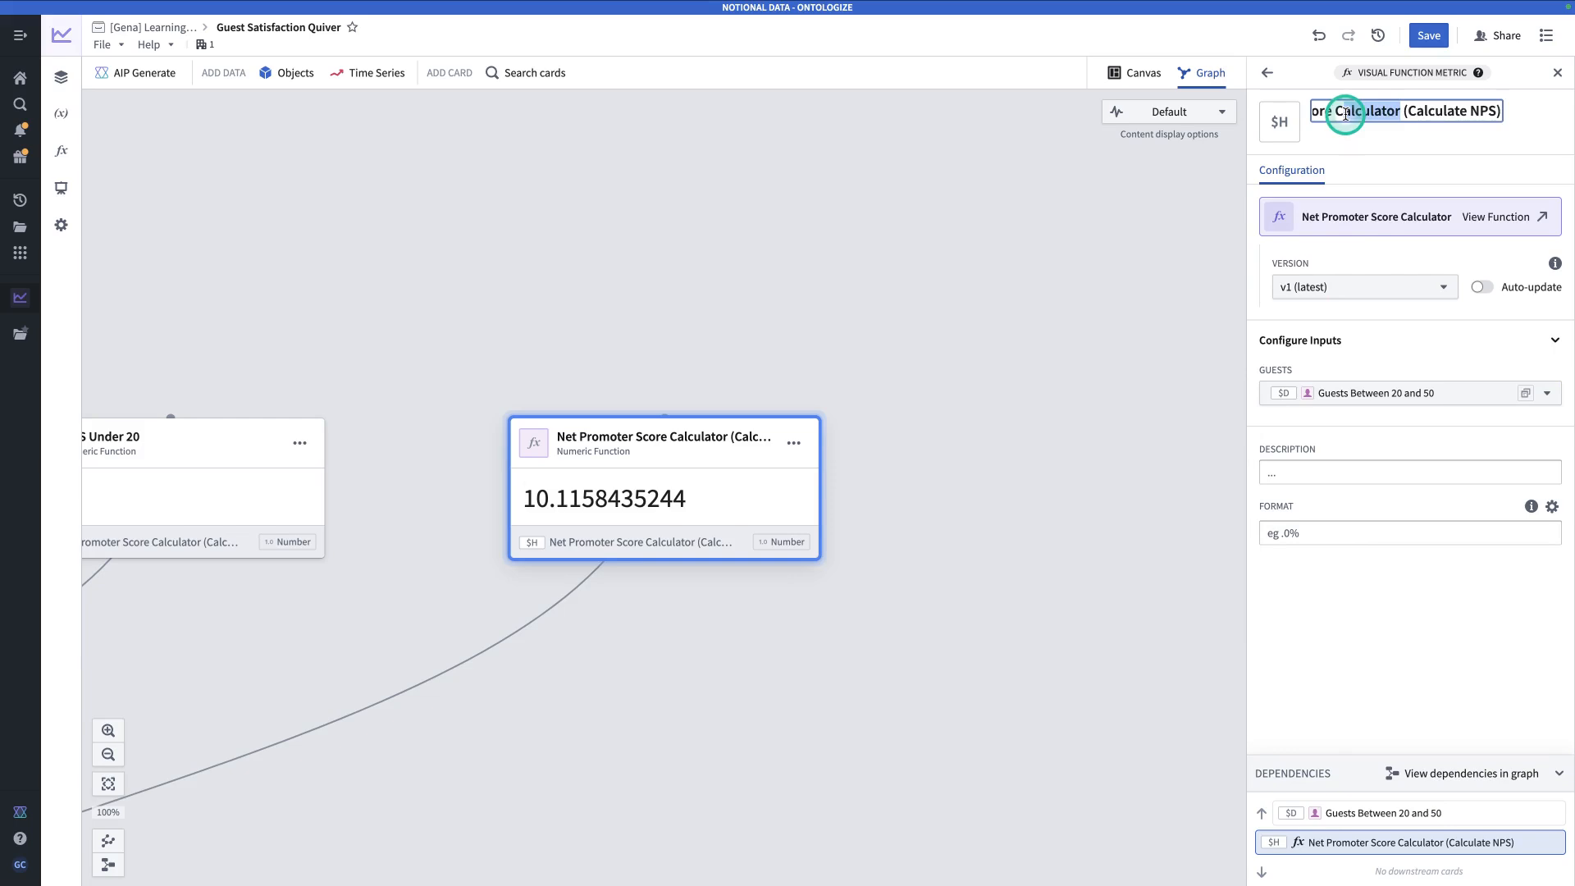
{"action": "key", "text": "ctrl+a"}
{"action": "type", "text": "NPS"}
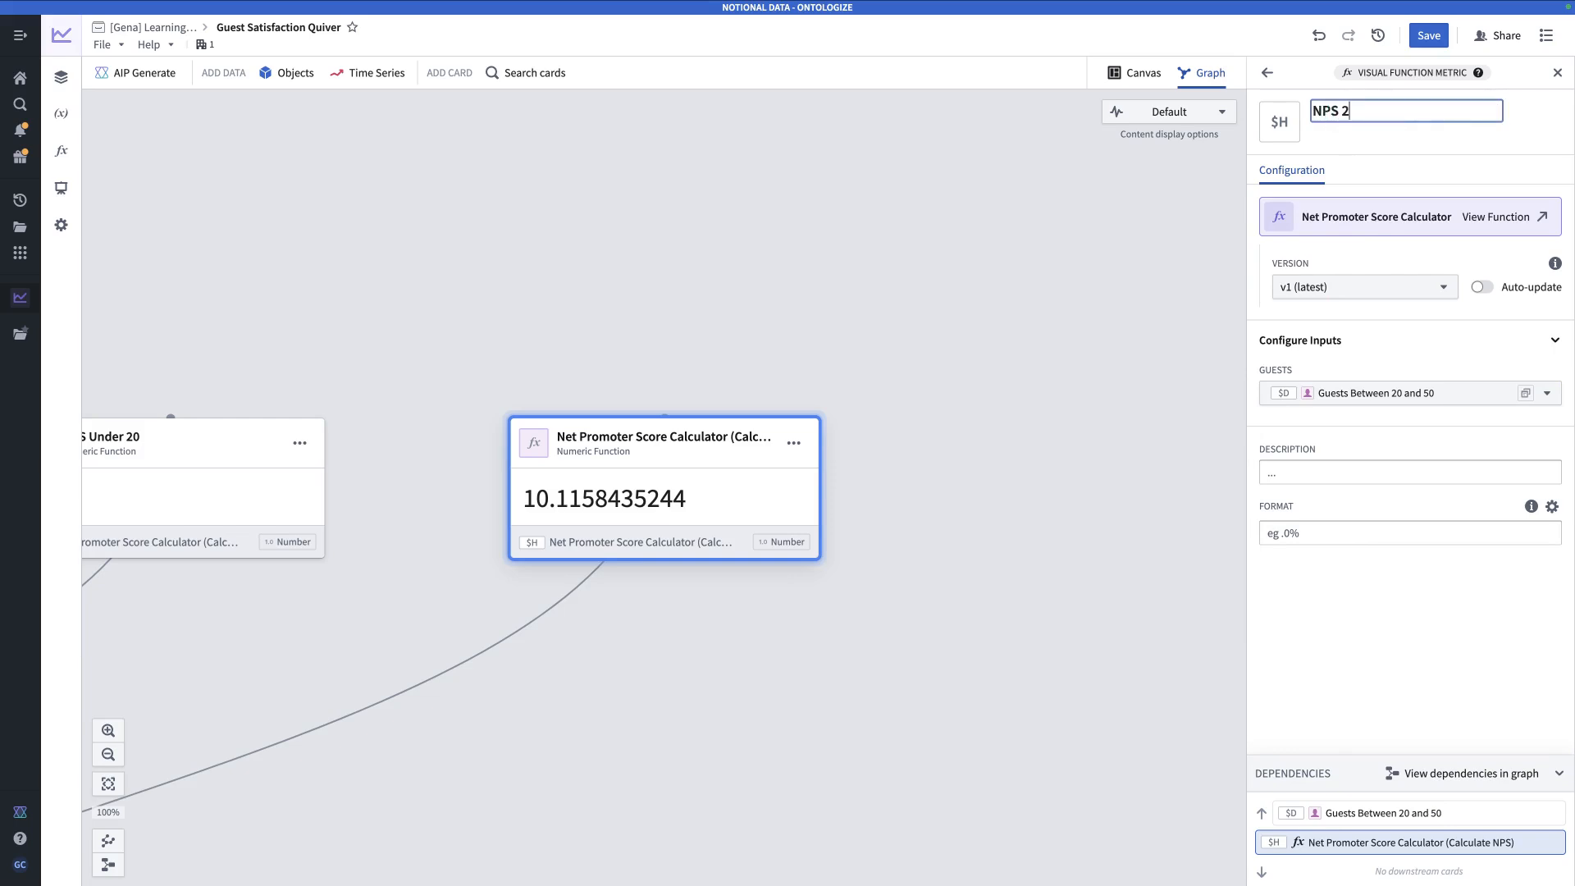
{"action": "key", "text": "Return"}
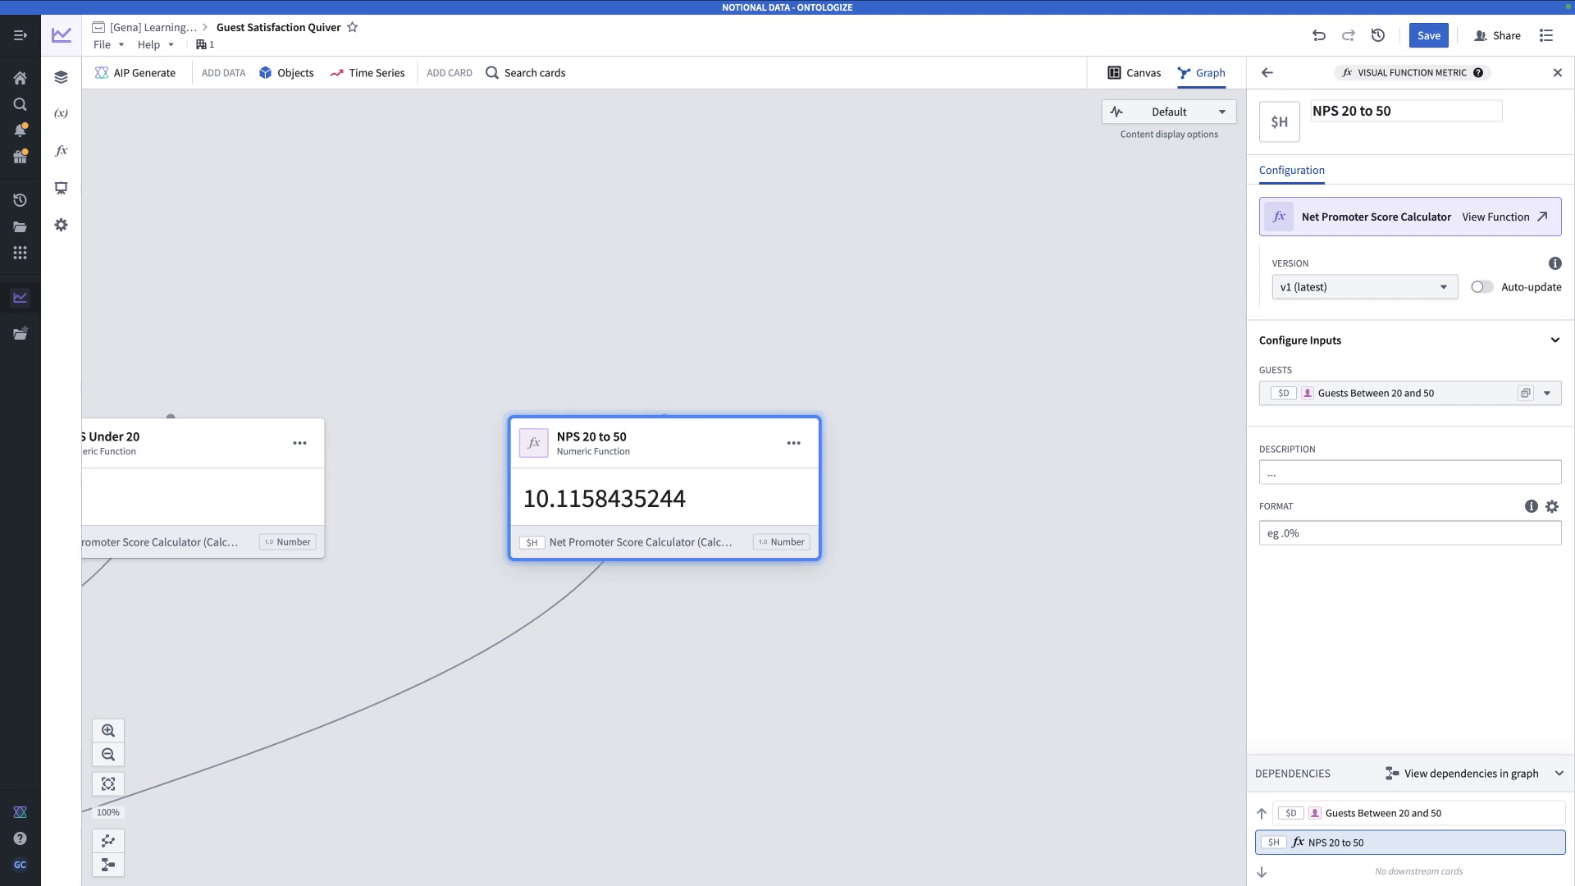
- Apply Visual format to the NPS 20 to 50 card with a maximum of 3 significant digits
{"action": "left_click", "coordinate": [1551, 510]}
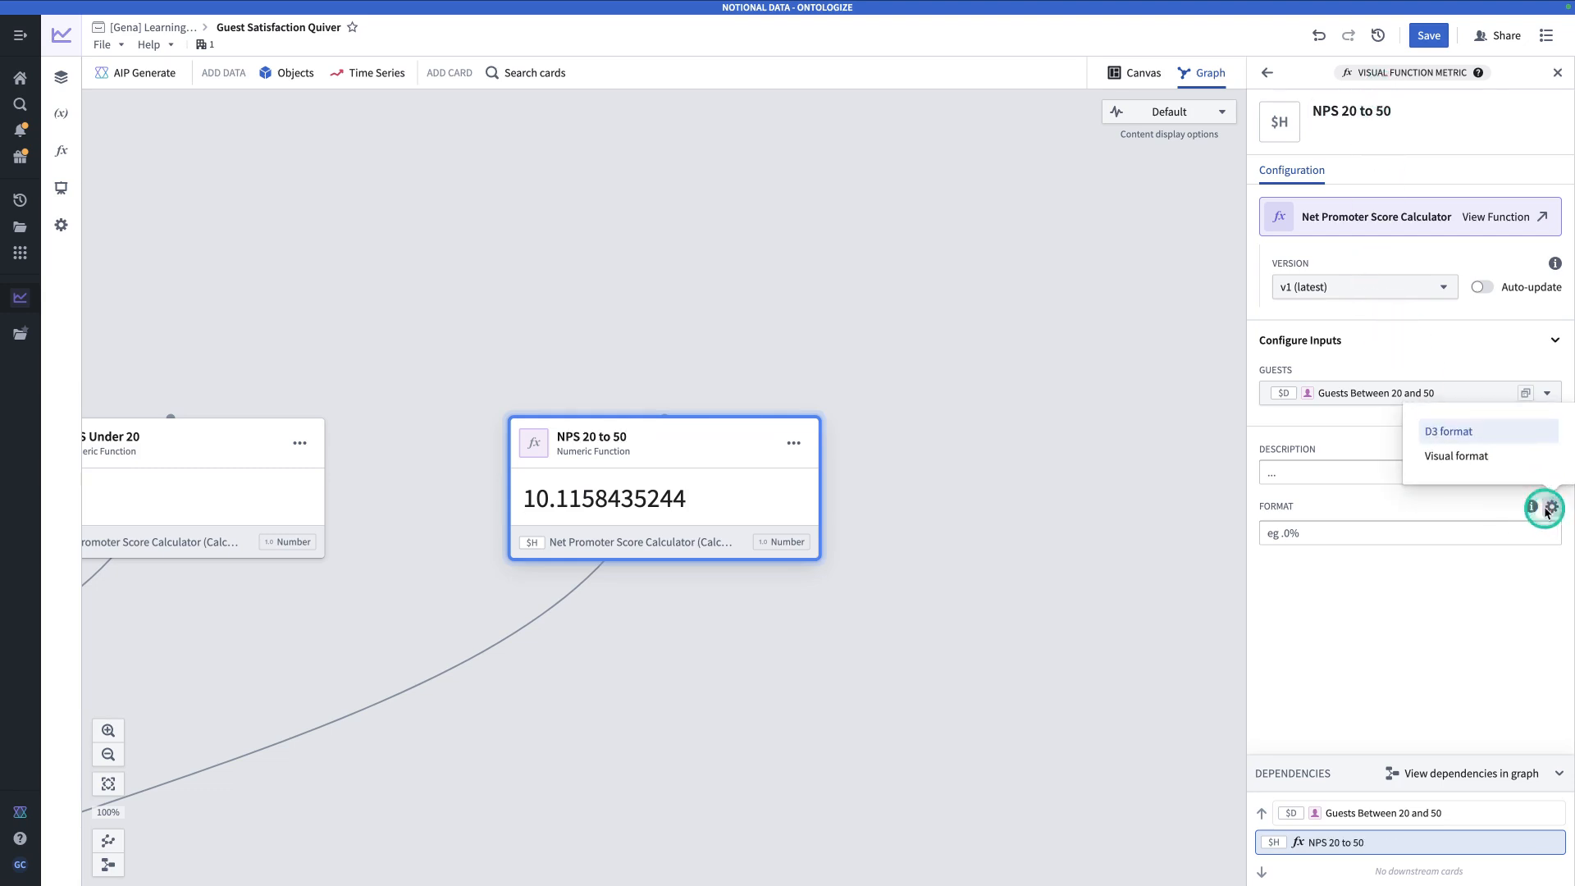
{"action": "left_click", "coordinate": [1480, 451]}
{"action": "scroll", "coordinate": [1427, 502], "scroll_direction": "down", "scroll_amount": 3}
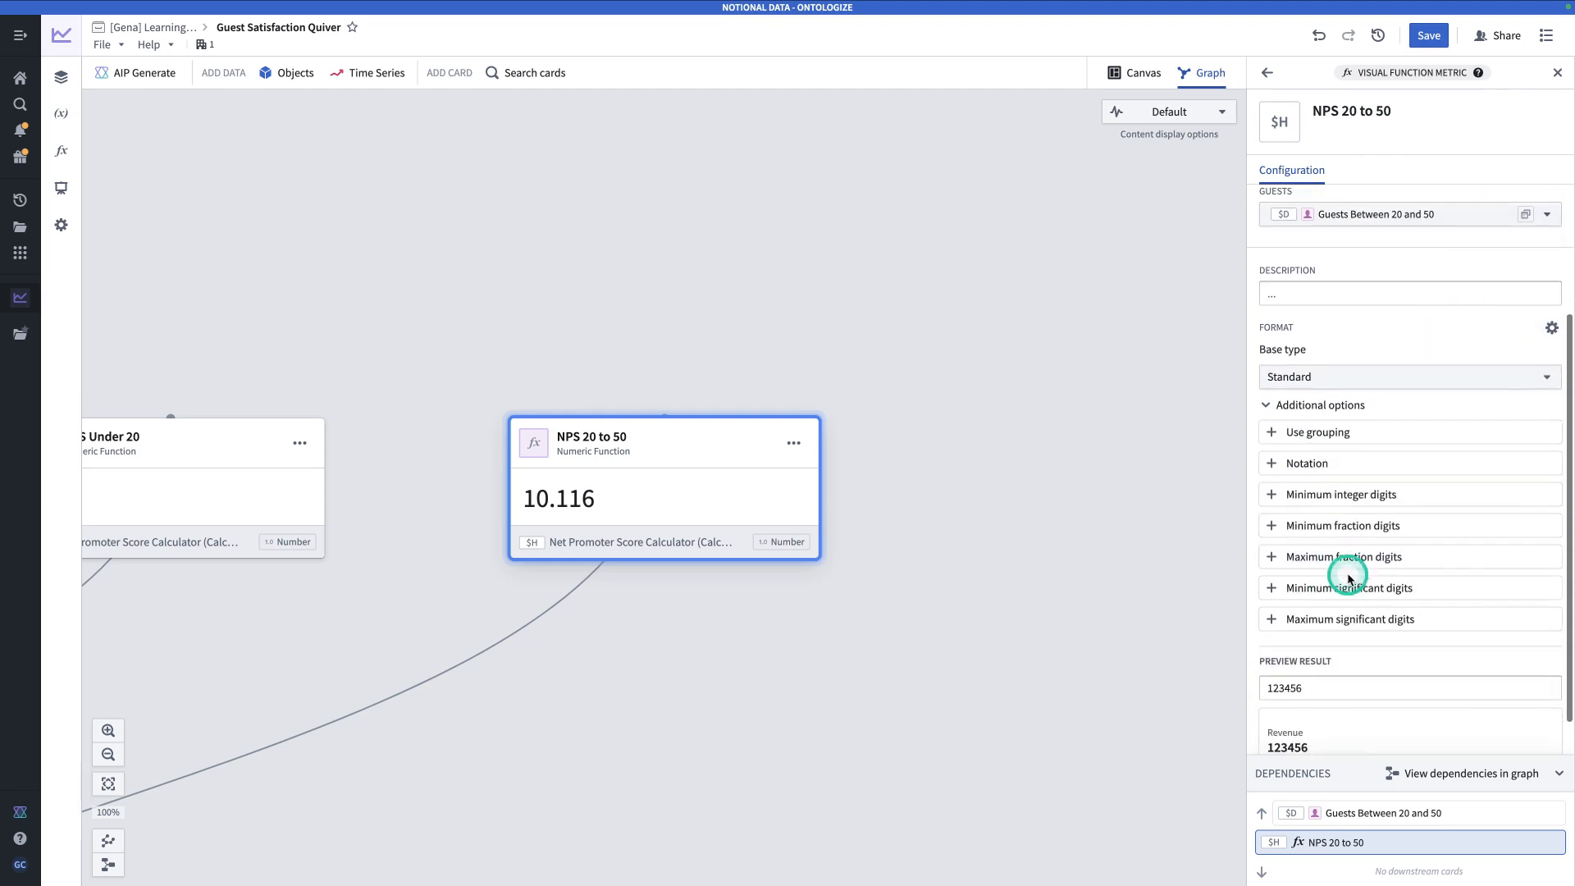
{"action": "left_click", "coordinate": [1336, 620]}
{"action": "left_click", "coordinate": [1342, 648]}
{"action": "key", "text": "BackSpace"}
{"action": "type", "text": "3"}
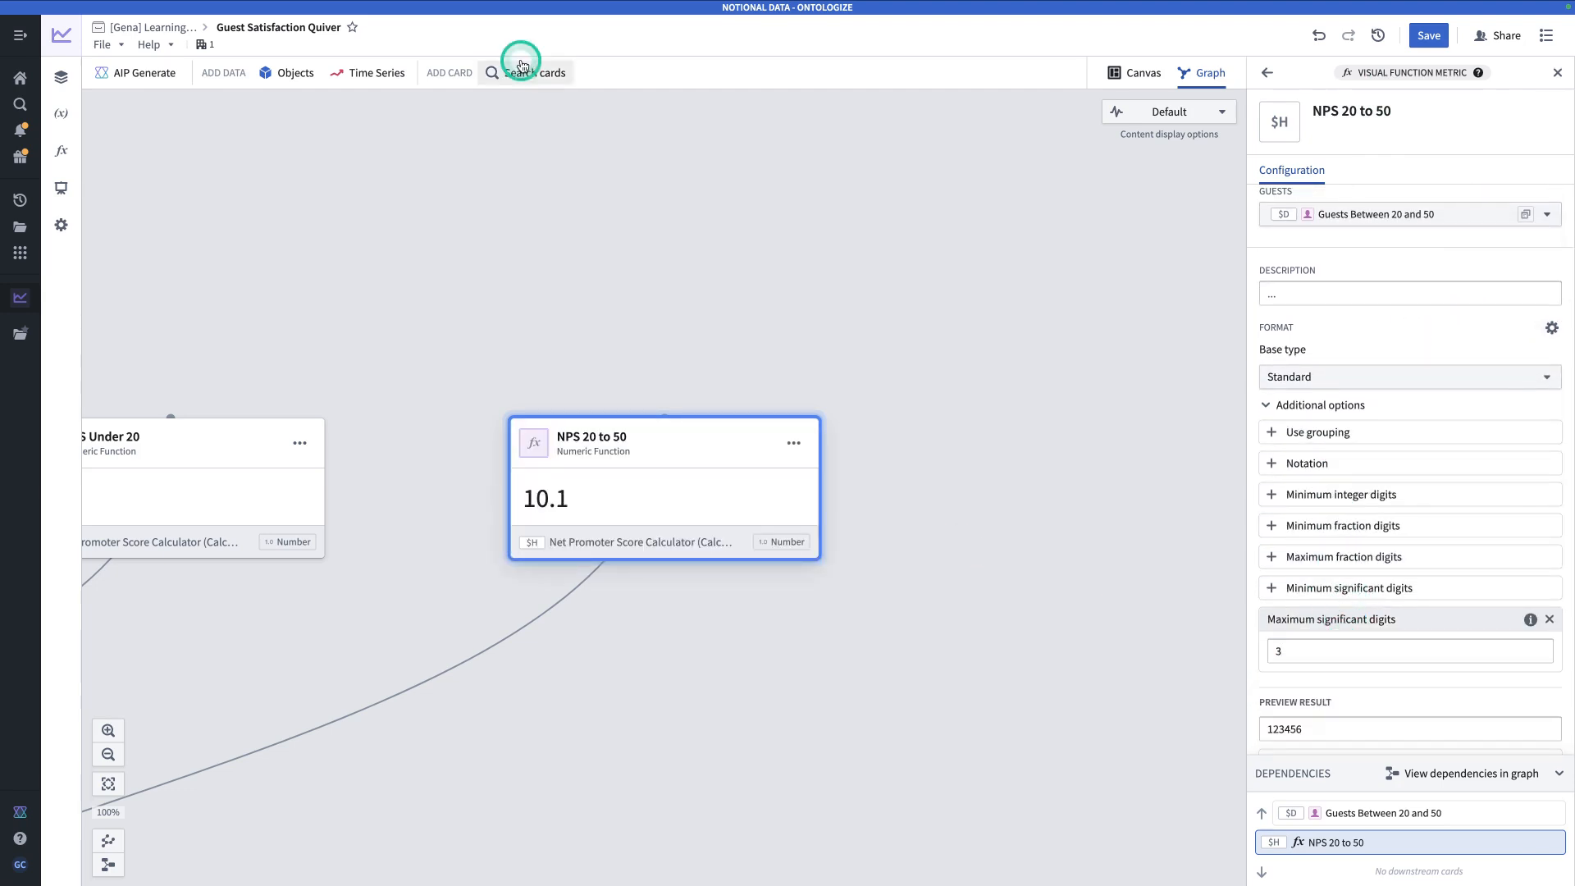
- Add a third Net Promoter Score Calculator function card that takes Guests between 50 and 70 as its Guests input
{"action": "left_click", "coordinate": [524, 69]}
{"action": "left_click", "coordinate": [647, 185]}
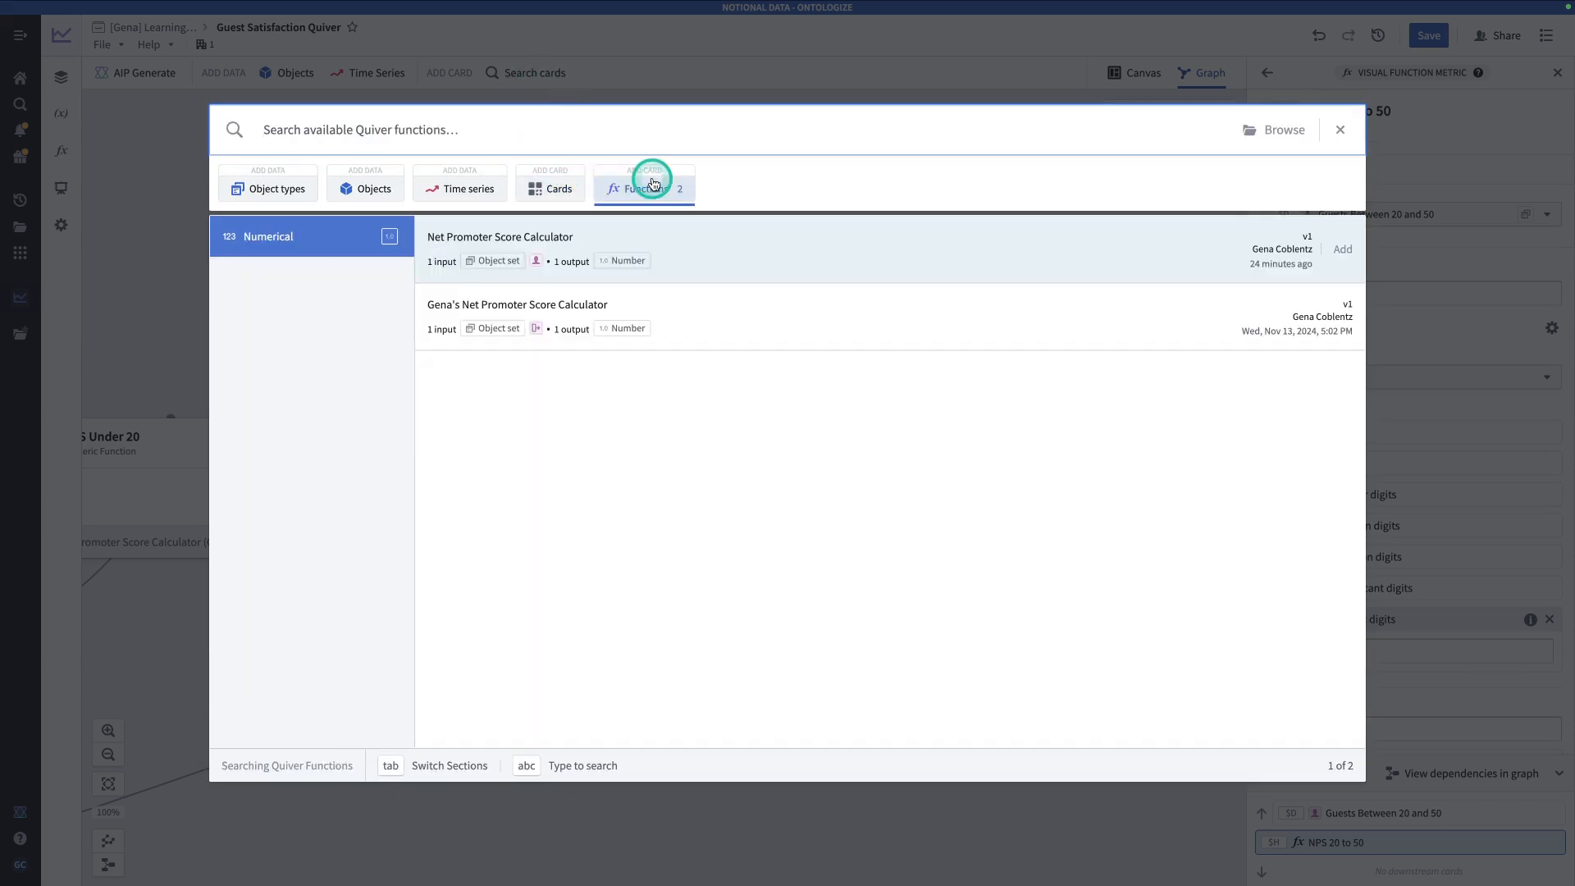
{"action": "left_click", "coordinate": [1335, 256]}
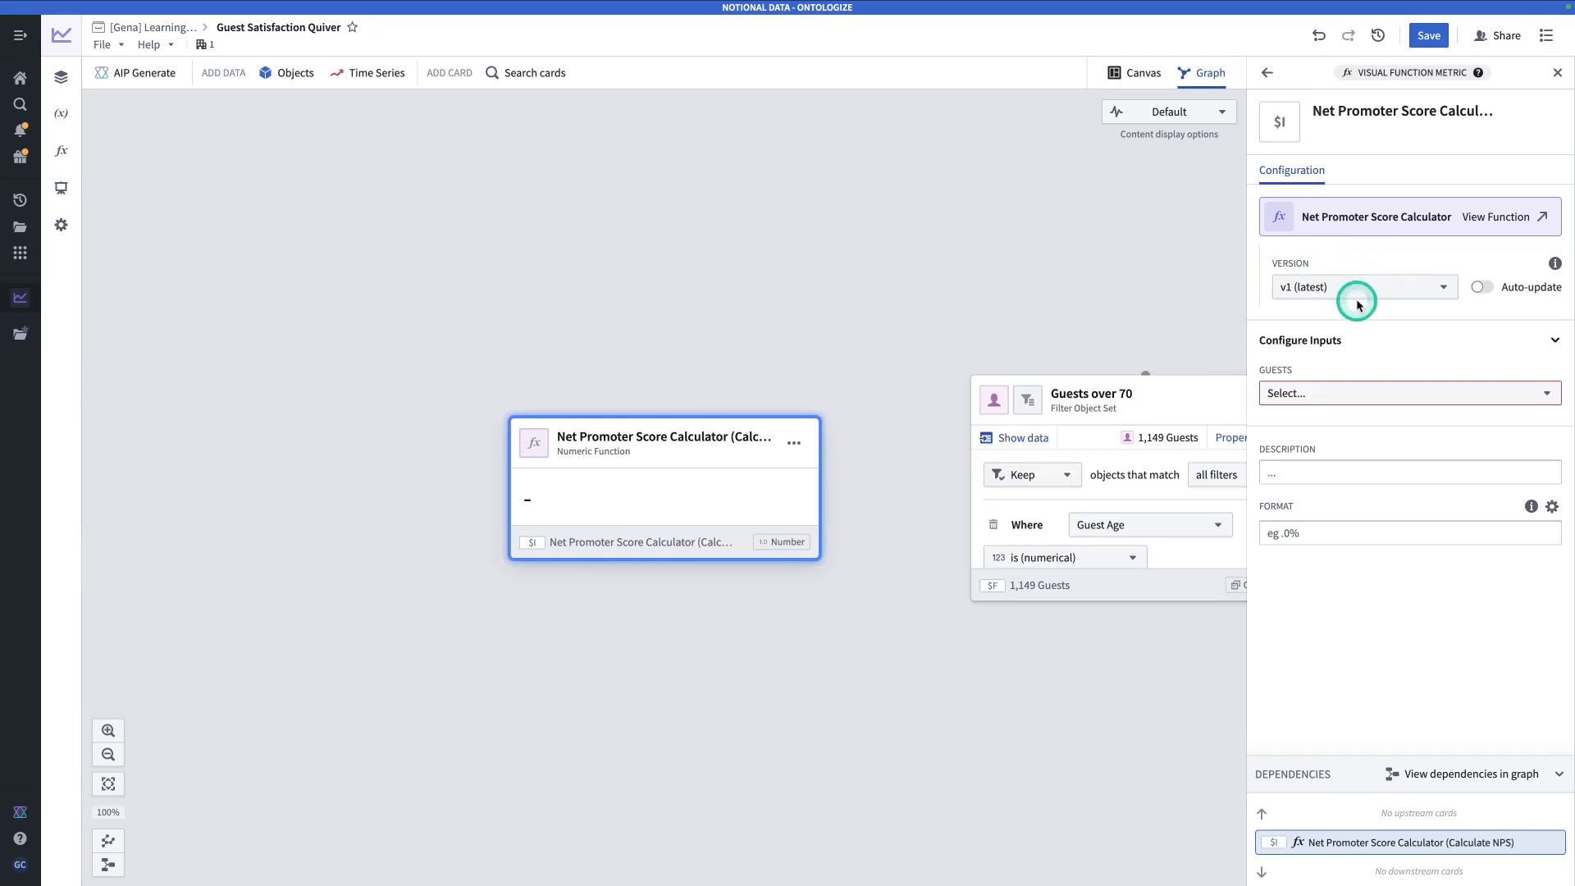
{"action": "left_click", "coordinate": [1326, 392]}
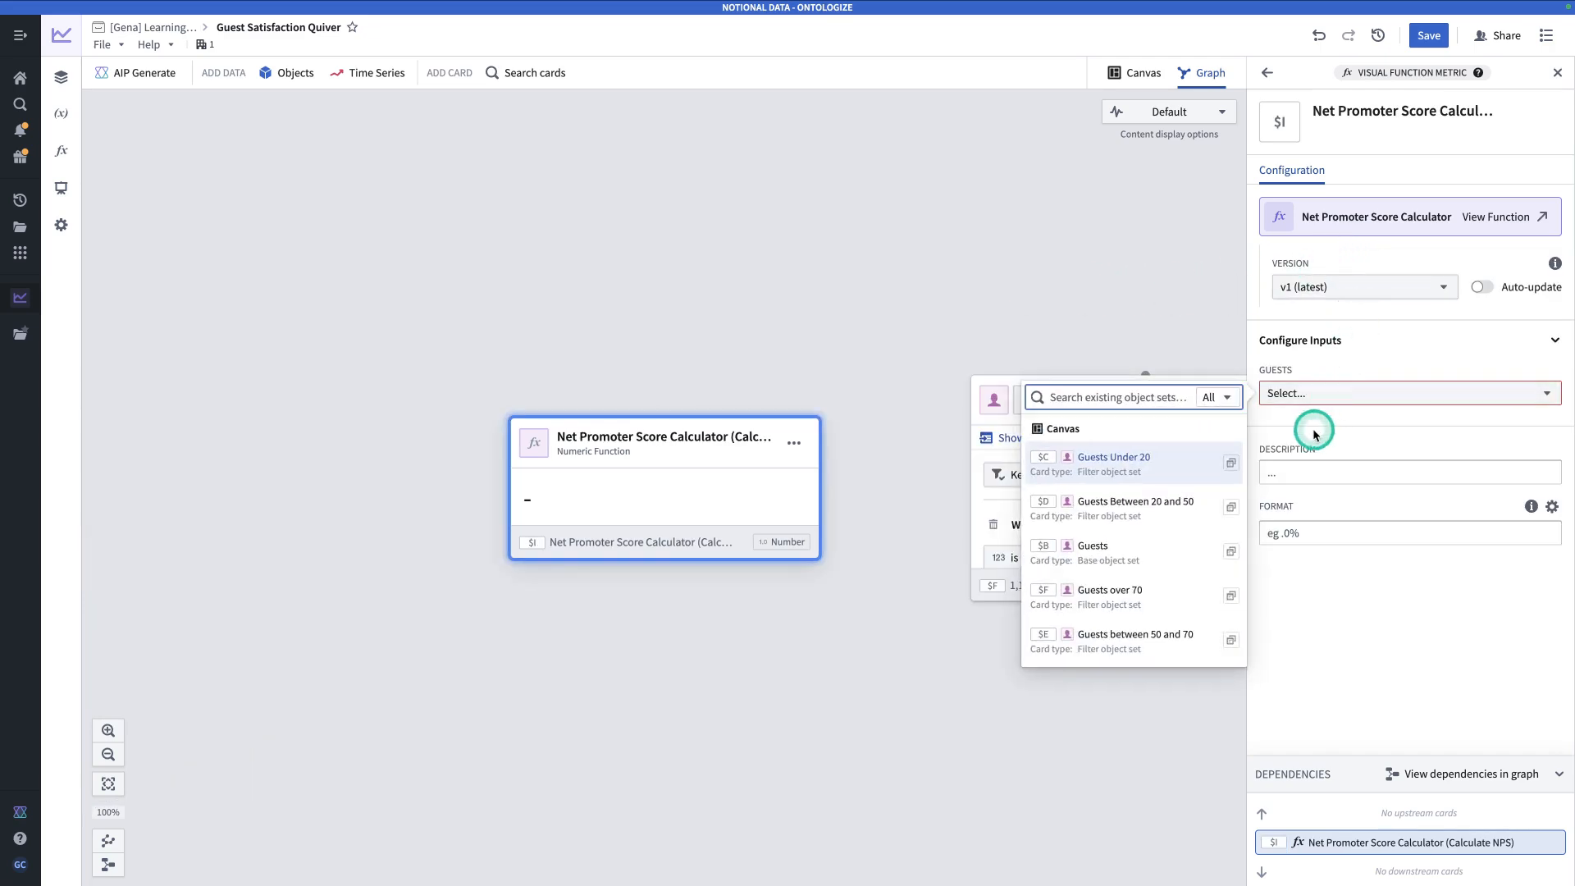
{"action": "left_click", "coordinate": [1152, 647]}
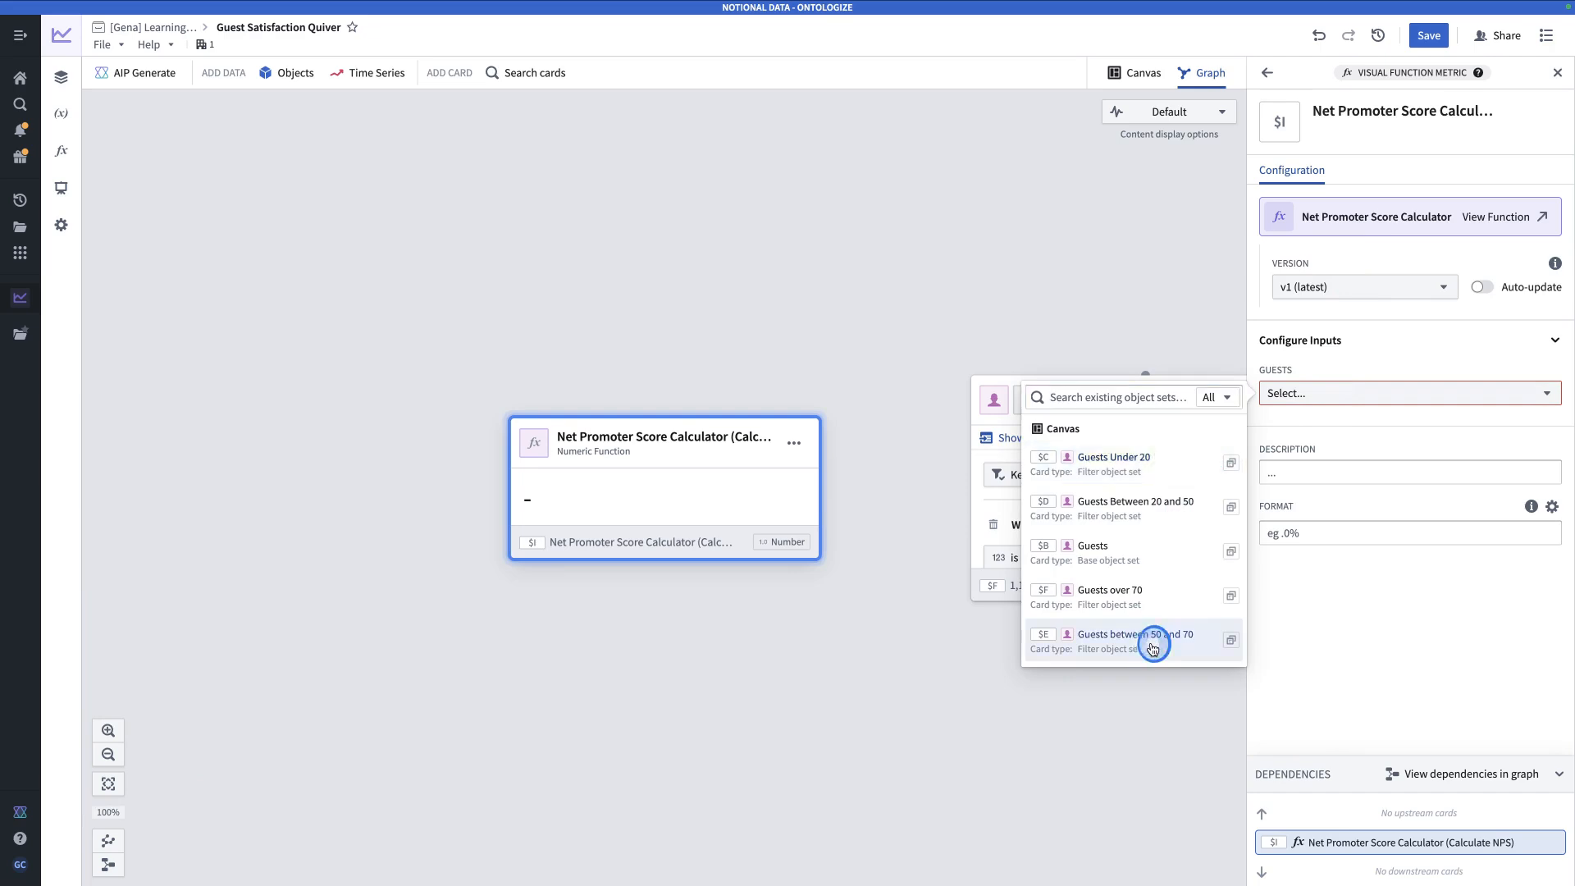
- Rename the third calculator card to "NPS 50-70"
{"action": "left_click", "coordinate": [1363, 111]}
{"action": "double_click", "coordinate": [1372, 112]}
{"action": "triple_click", "coordinate": [1371, 113]}
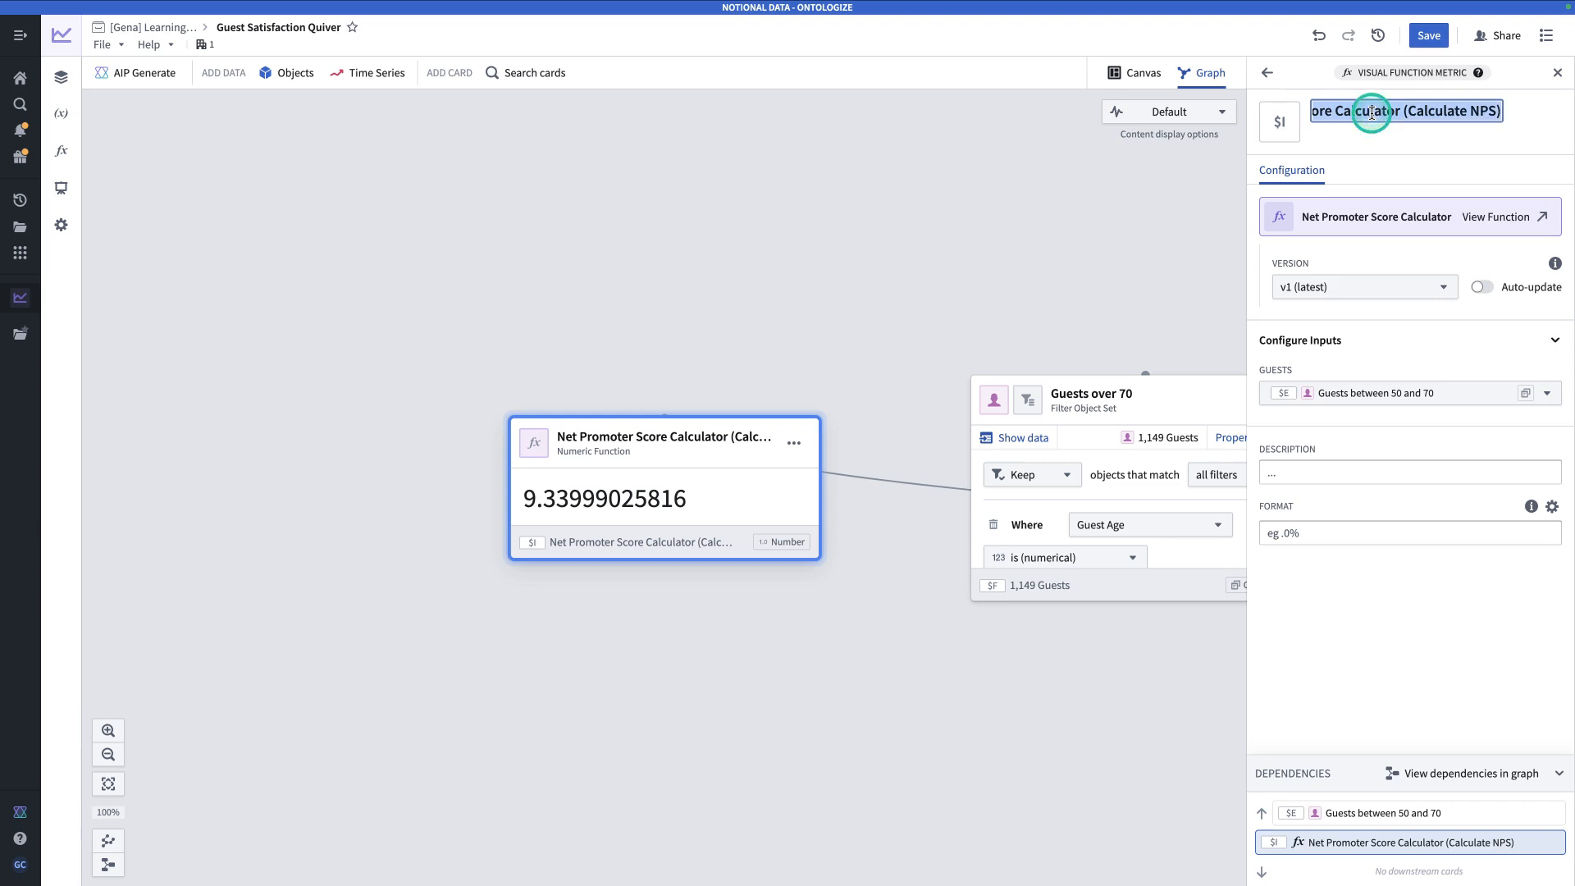
{"action": "type", "text": "NPS 5"}
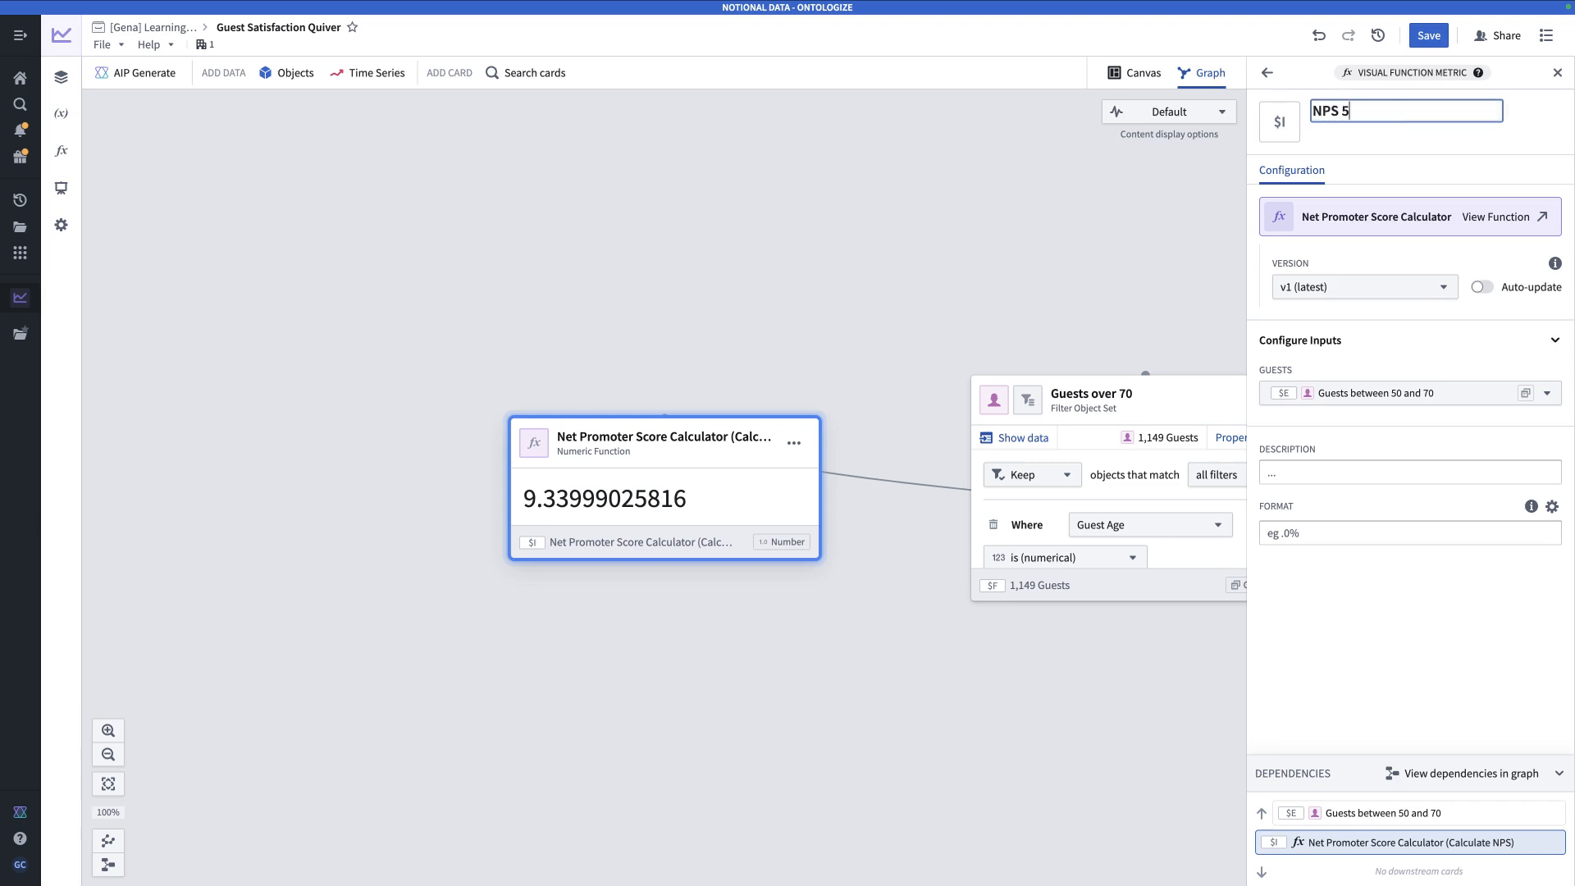
{"action": "type", "text": "0-70"}
{"action": "key", "text": "Return"}
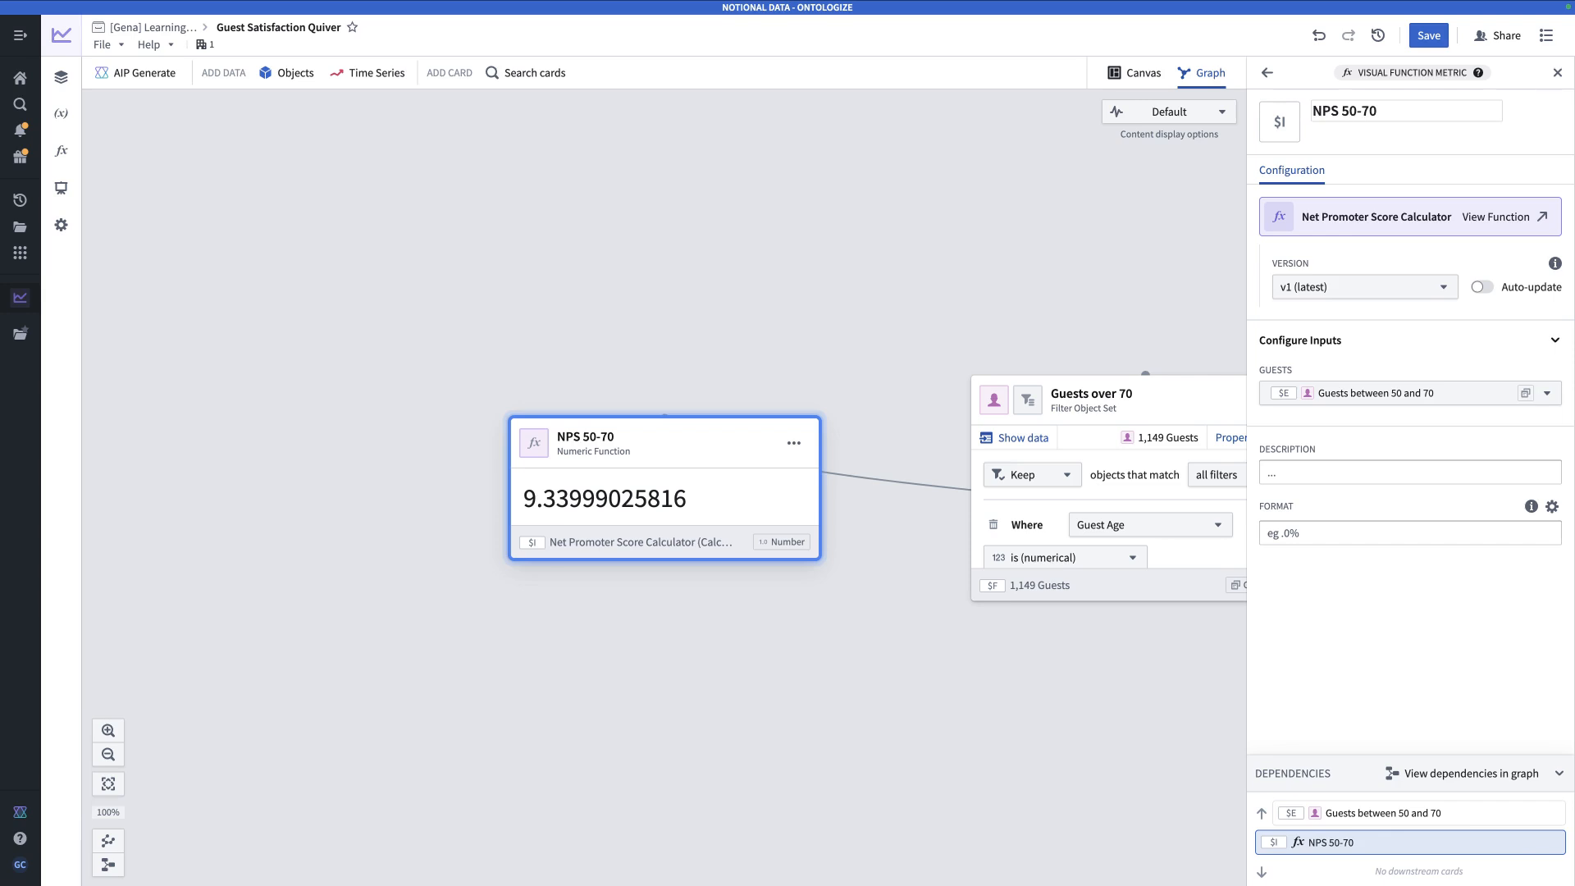
- Use Visual format on the NPS 50-70 card and limit it to 3 maximum significant digits
{"action": "left_click", "coordinate": [1554, 517]}
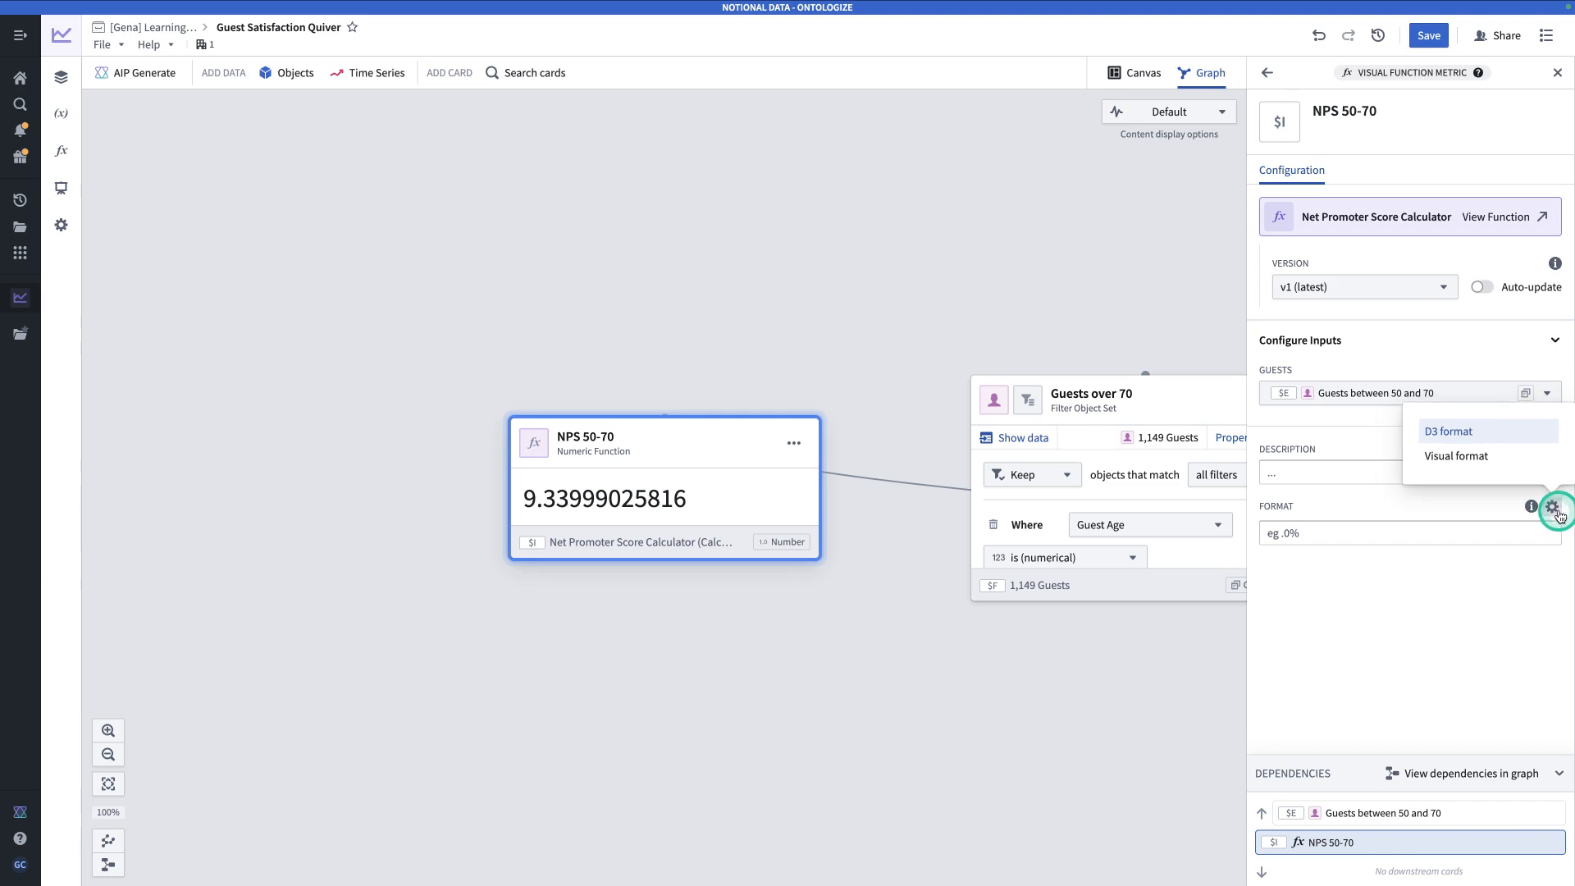
{"action": "left_click", "coordinate": [1472, 458]}
{"action": "scroll", "coordinate": [1372, 566], "scroll_direction": "down", "scroll_amount": 3}
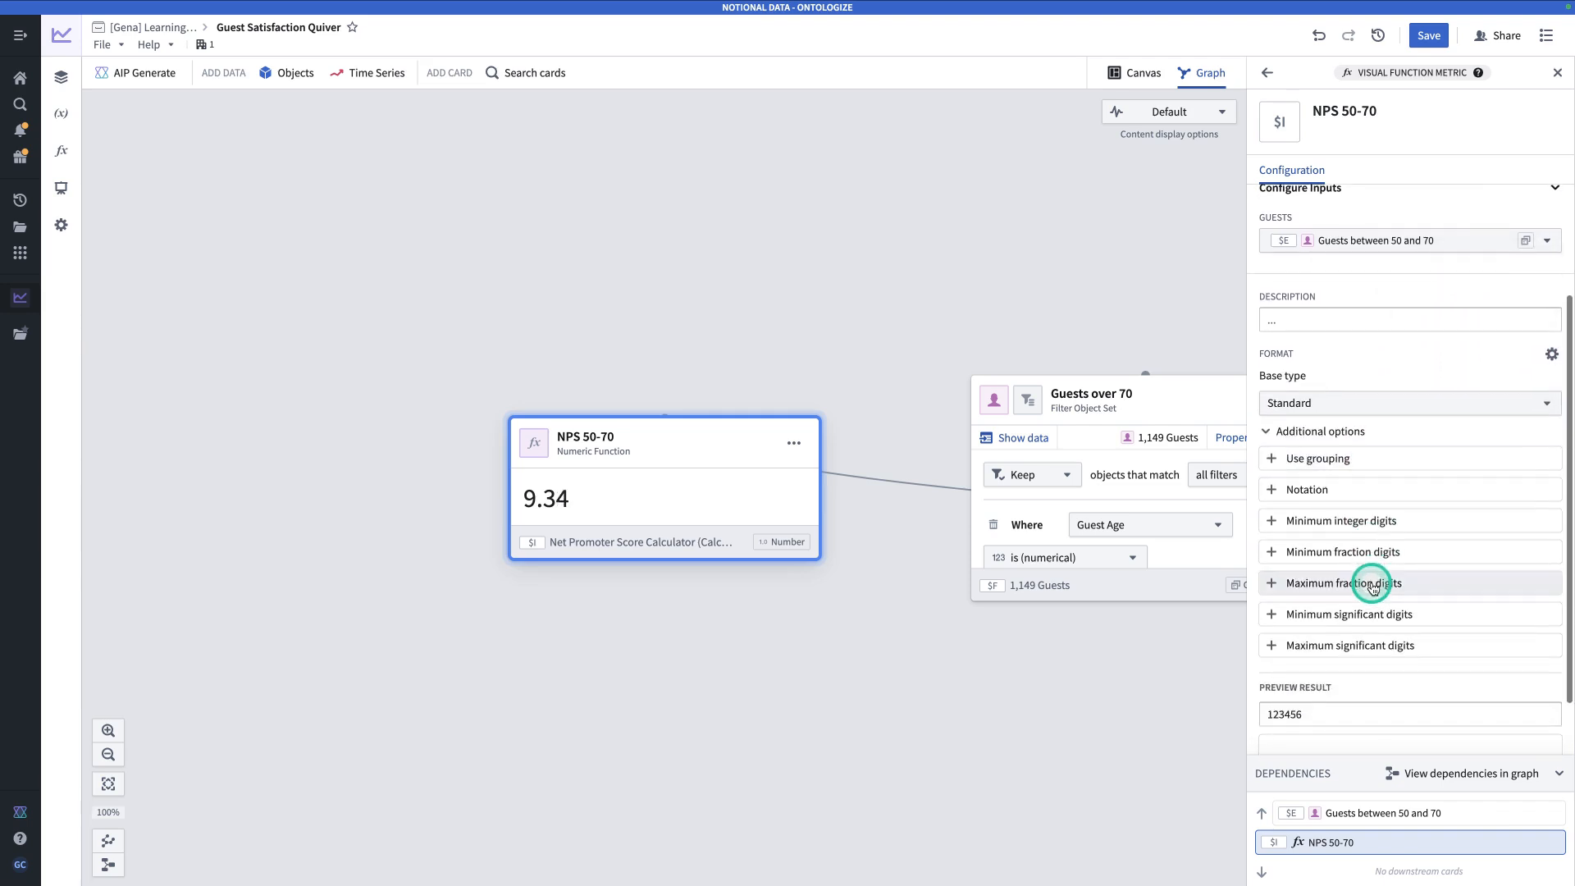
{"action": "left_click", "coordinate": [1356, 645]}
{"action": "scroll", "coordinate": [1355, 648], "scroll_direction": "down", "scroll_amount": 2}
{"action": "double_click", "coordinate": [1283, 564]}
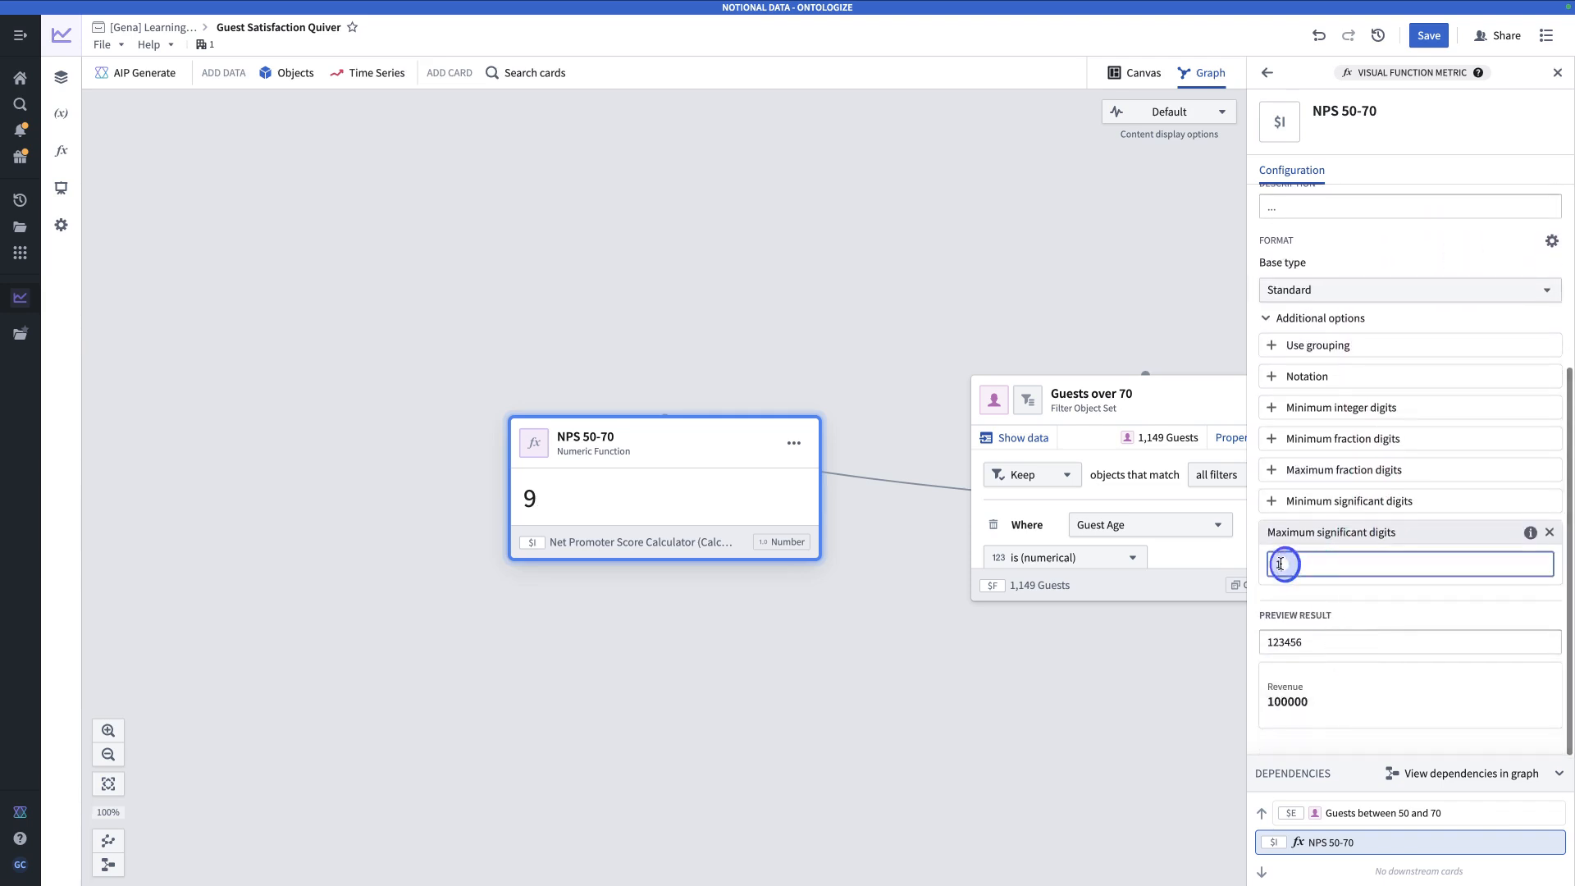
{"action": "type", "text": "3"}
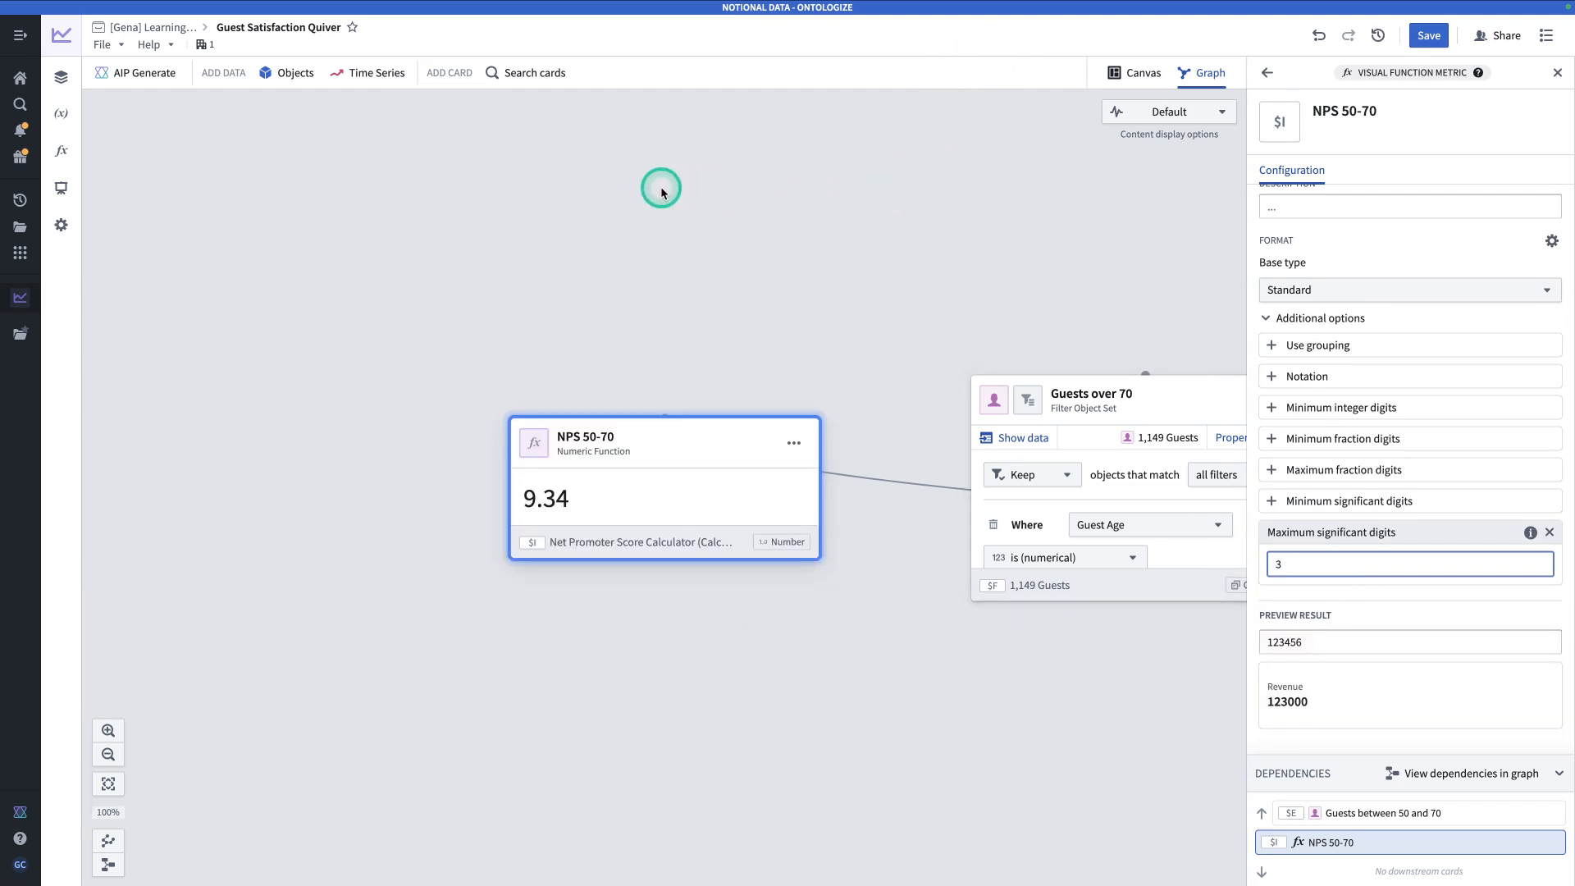
- Add a fourth Net Promoter Score Calculator function card and rename it "NPS Over 70"
{"action": "left_click", "coordinate": [528, 73]}
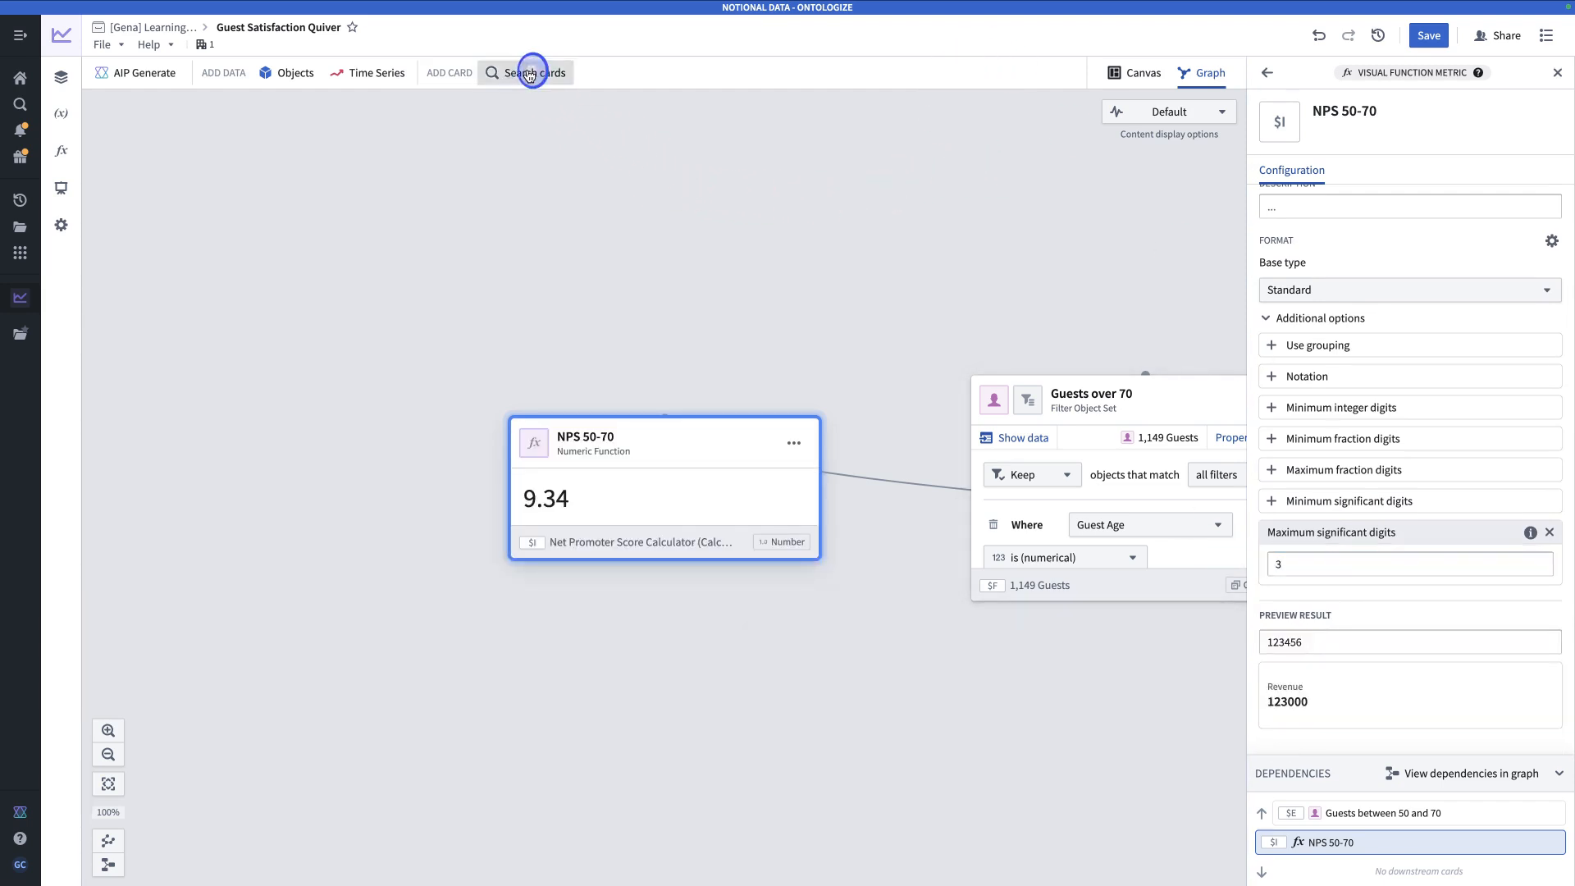
{"action": "left_click", "coordinate": [652, 183]}
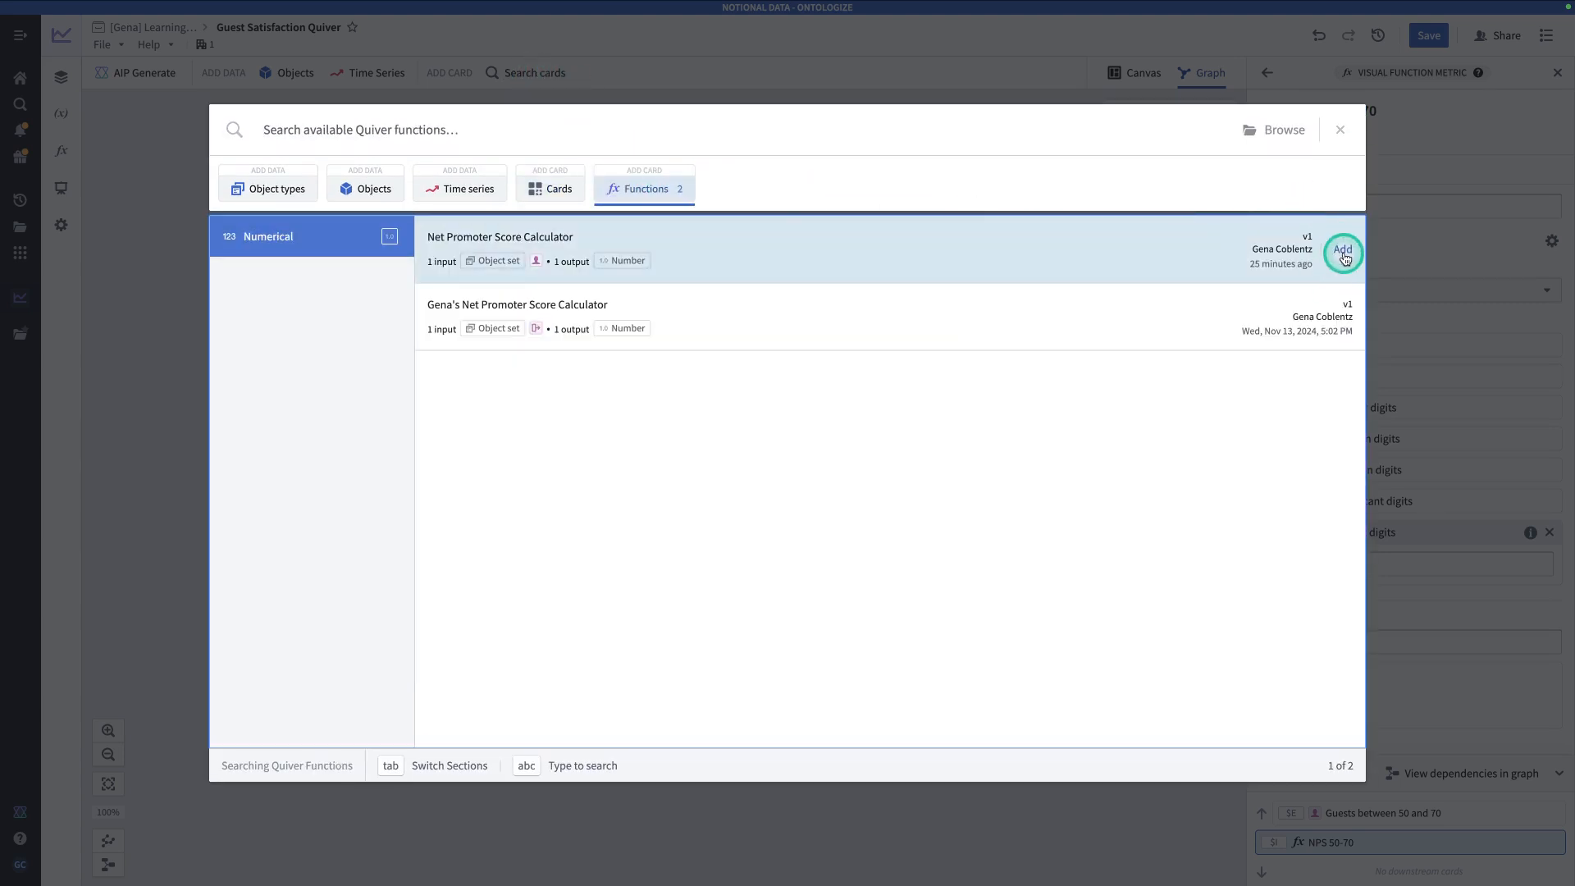
{"action": "left_click", "coordinate": [1342, 249]}
{"action": "left_click", "coordinate": [1362, 113]}
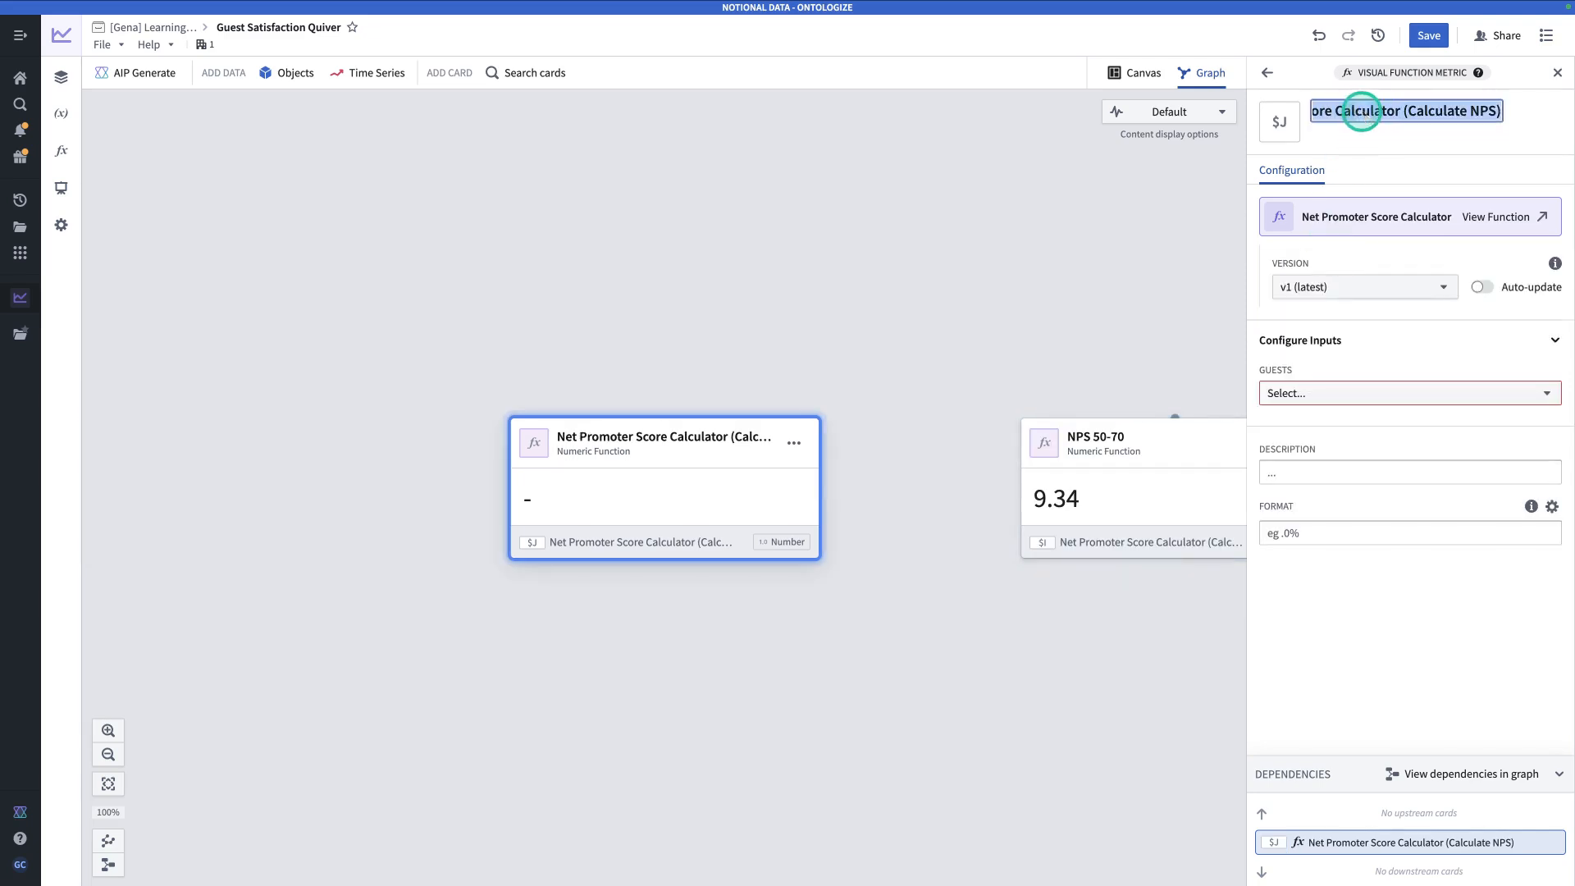
{"action": "type", "text": "NPS Over"}
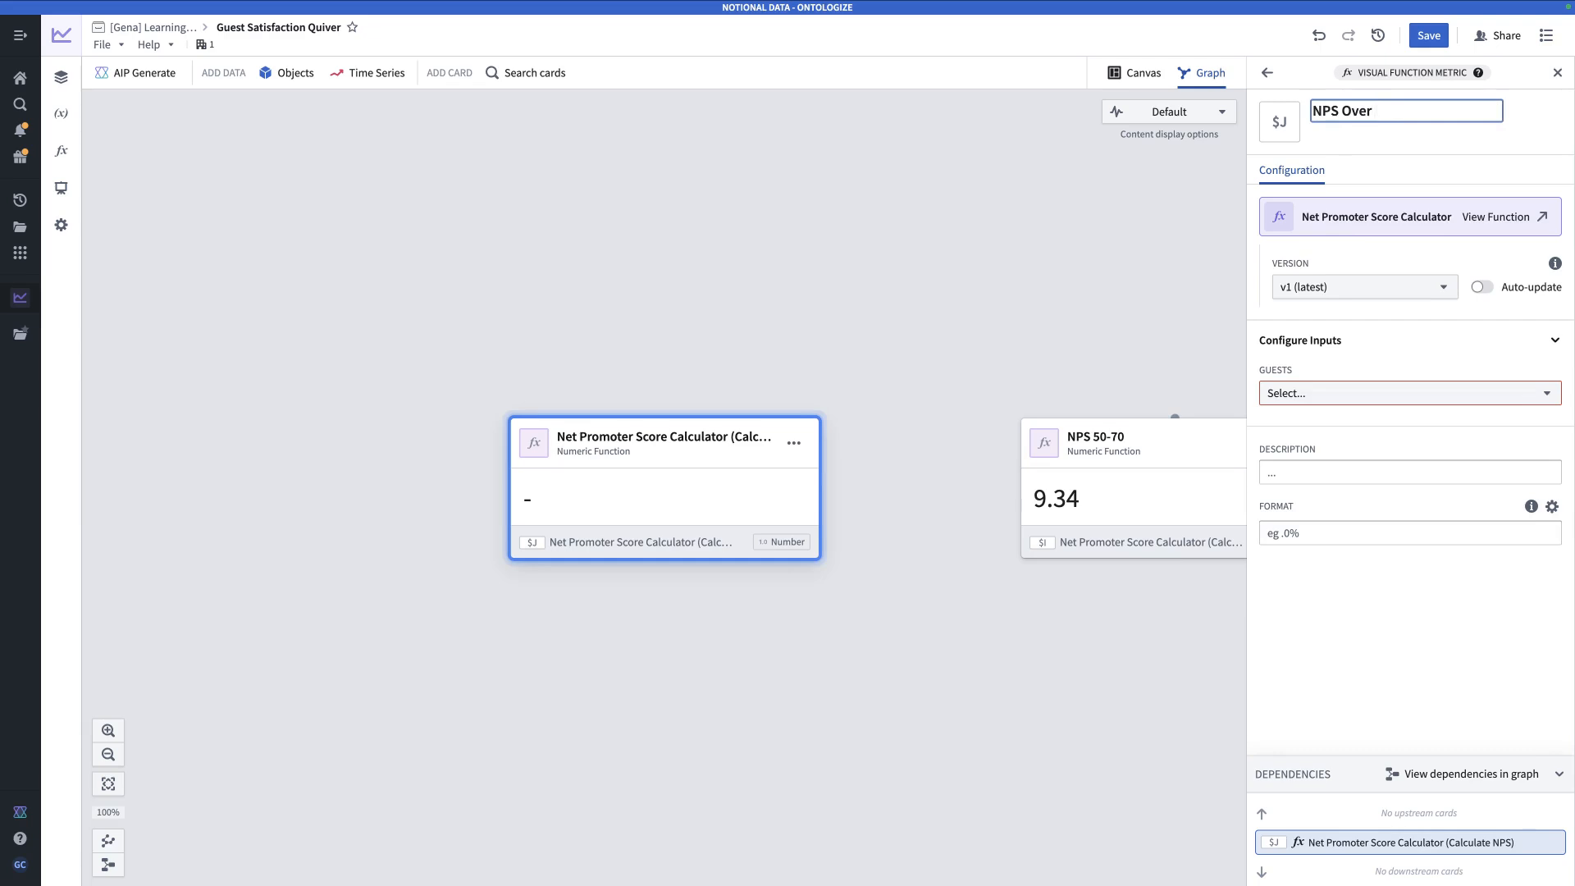
{"action": "key", "text": "Return"}
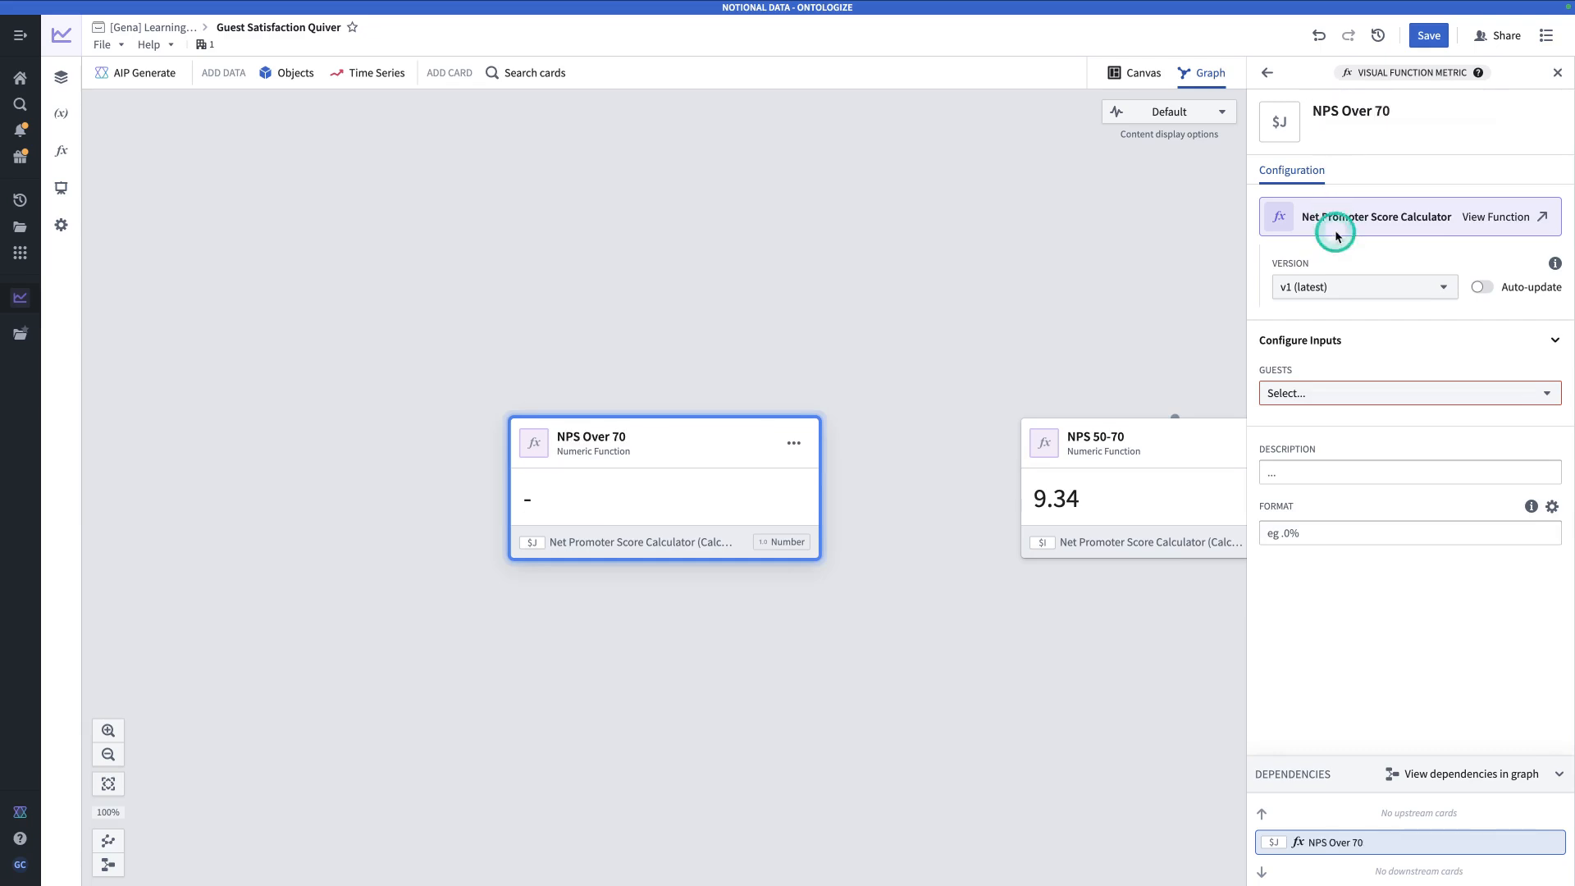
- Use Guests over 70 as the new card's Guests input and apply Visual format with 3 maximum significant digits
{"action": "left_click", "coordinate": [1345, 393]}
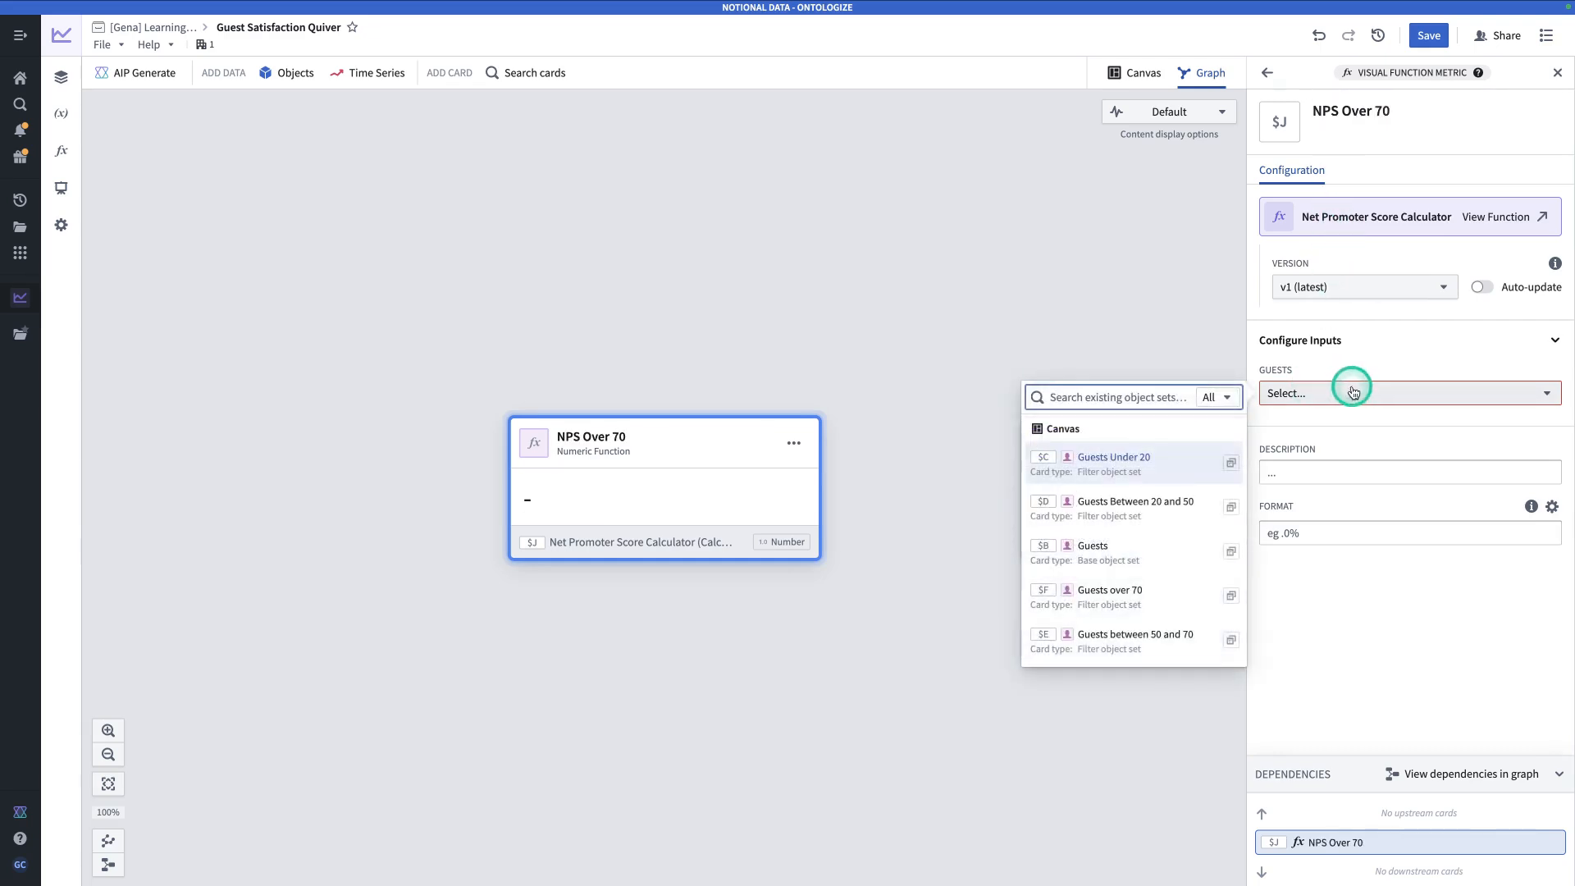
{"action": "left_click", "coordinate": [1163, 605]}
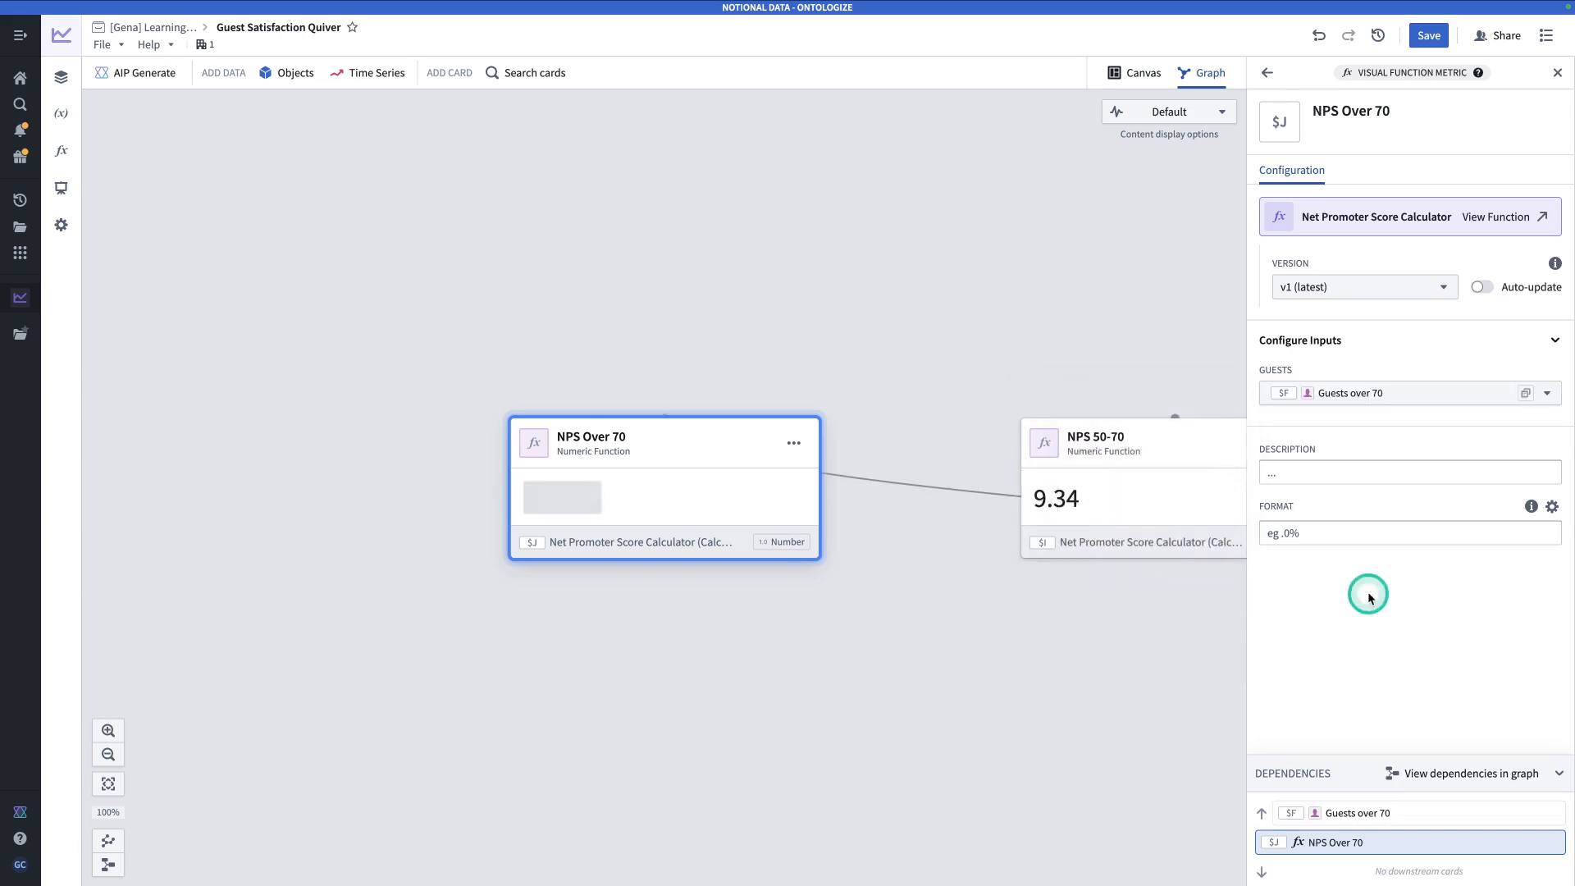
{"action": "left_click", "coordinate": [1552, 512]}
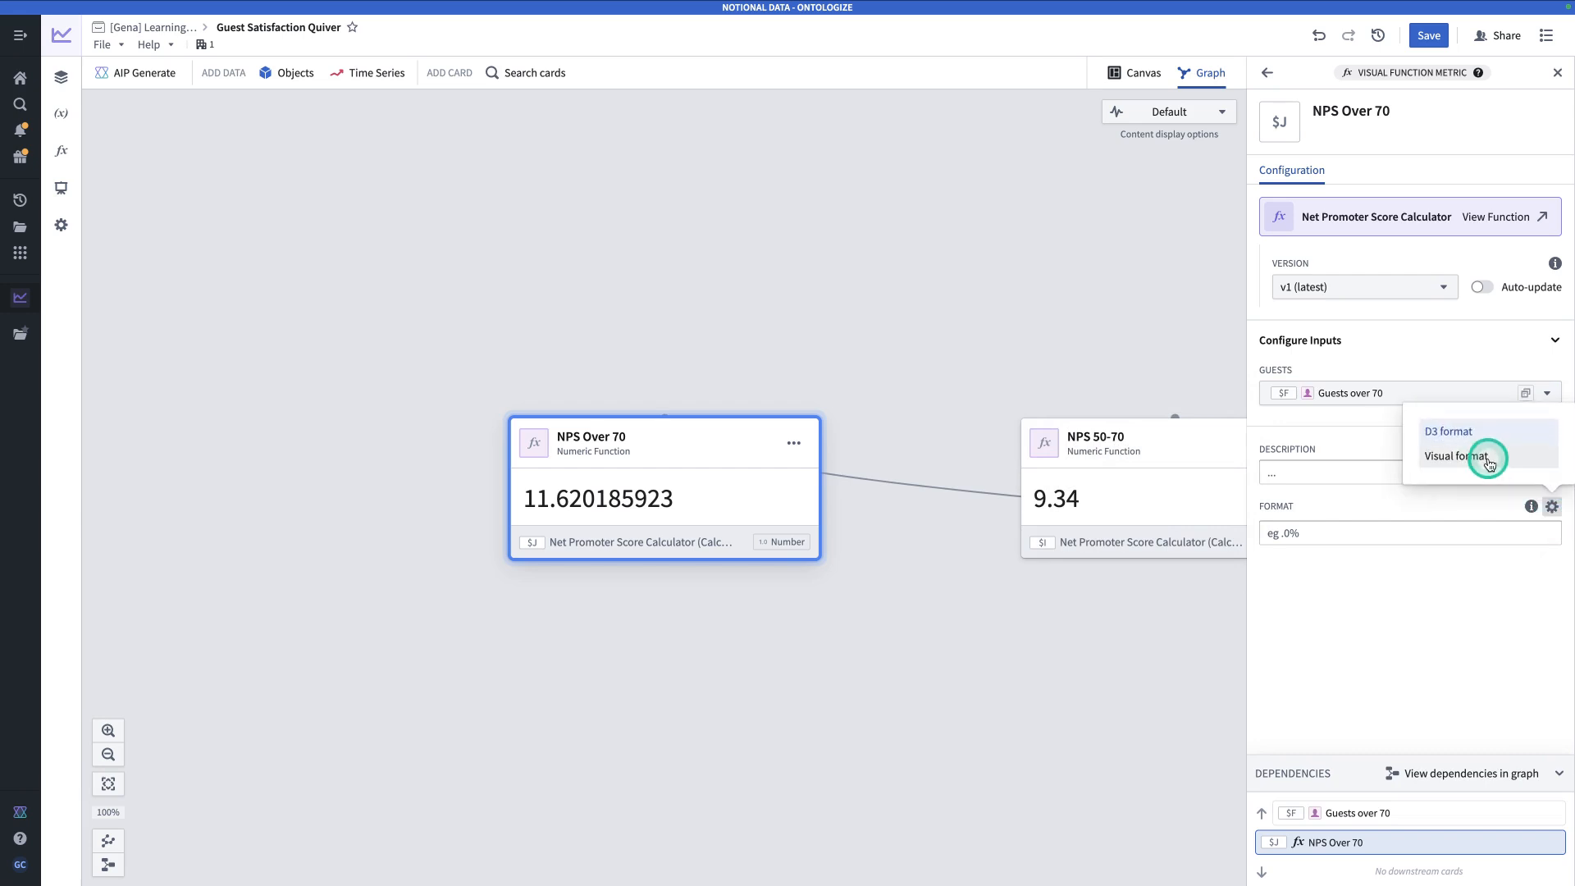
{"action": "left_click", "coordinate": [1488, 458]}
{"action": "scroll", "coordinate": [1390, 570], "scroll_direction": "down", "scroll_amount": 2}
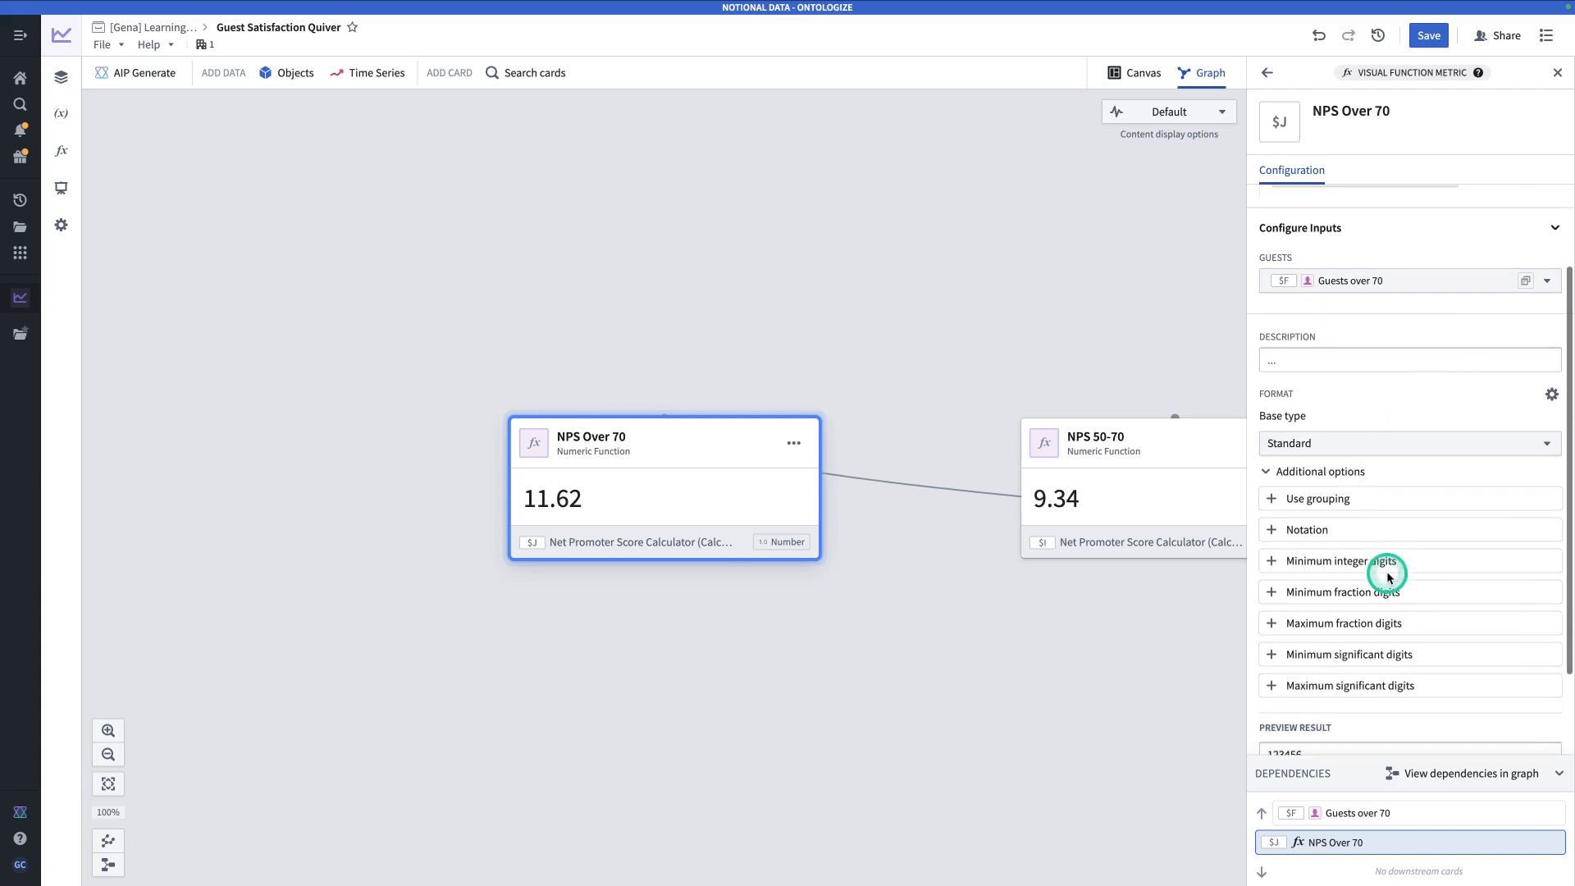
{"action": "left_click", "coordinate": [1341, 685]}
{"action": "scroll", "coordinate": [1340, 677], "scroll_direction": "down", "scroll_amount": 2}
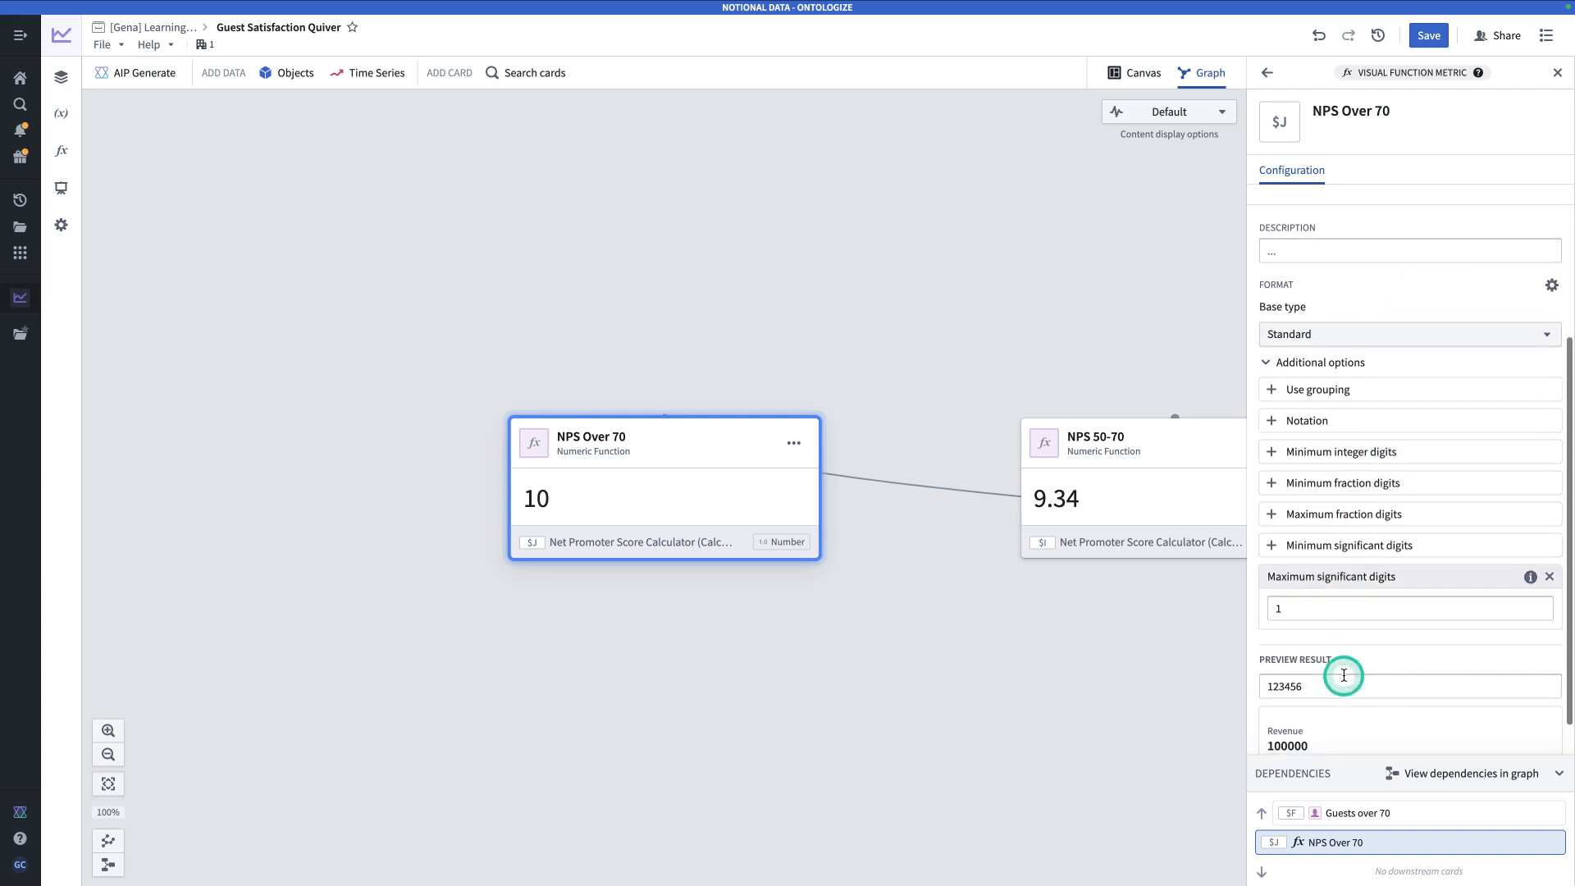
{"action": "left_click_drag", "start_coordinate": [1331, 608], "coordinate": [1239, 605]}
{"action": "type", "text": "3"}
- Auto-arrange the graph so each NPS card sits beneath its guest age-group object set
{"action": "left_click_drag", "start_coordinate": [896, 626], "coordinate": [422, 648]}
{"action": "scroll", "coordinate": [421, 648], "scroll_direction": "down", "scroll_amount": 3}
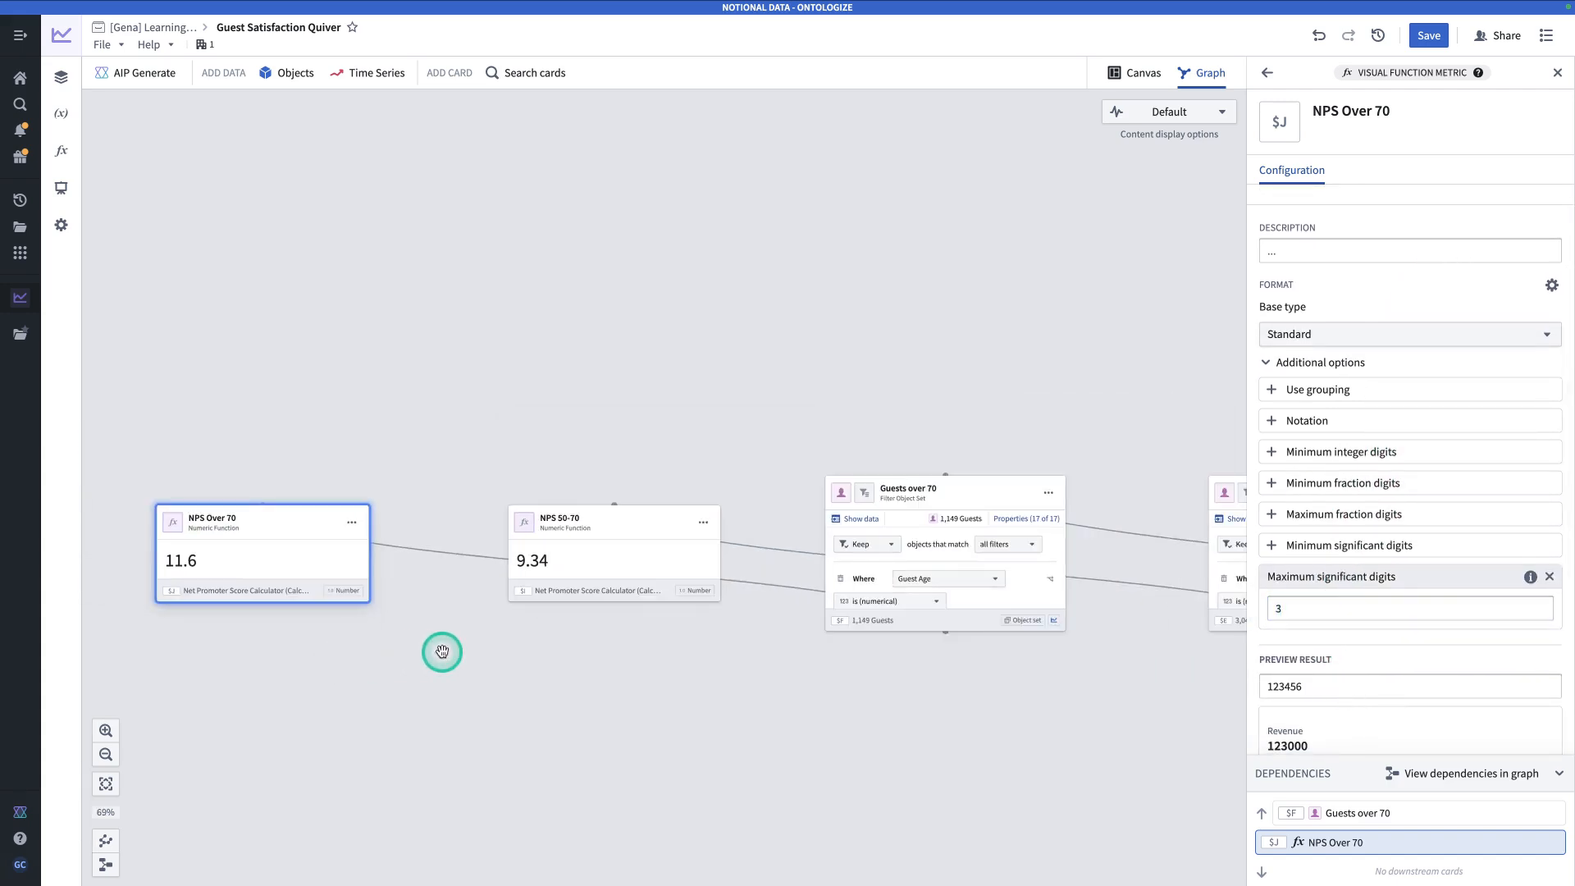
{"action": "left_click", "coordinate": [106, 846]}
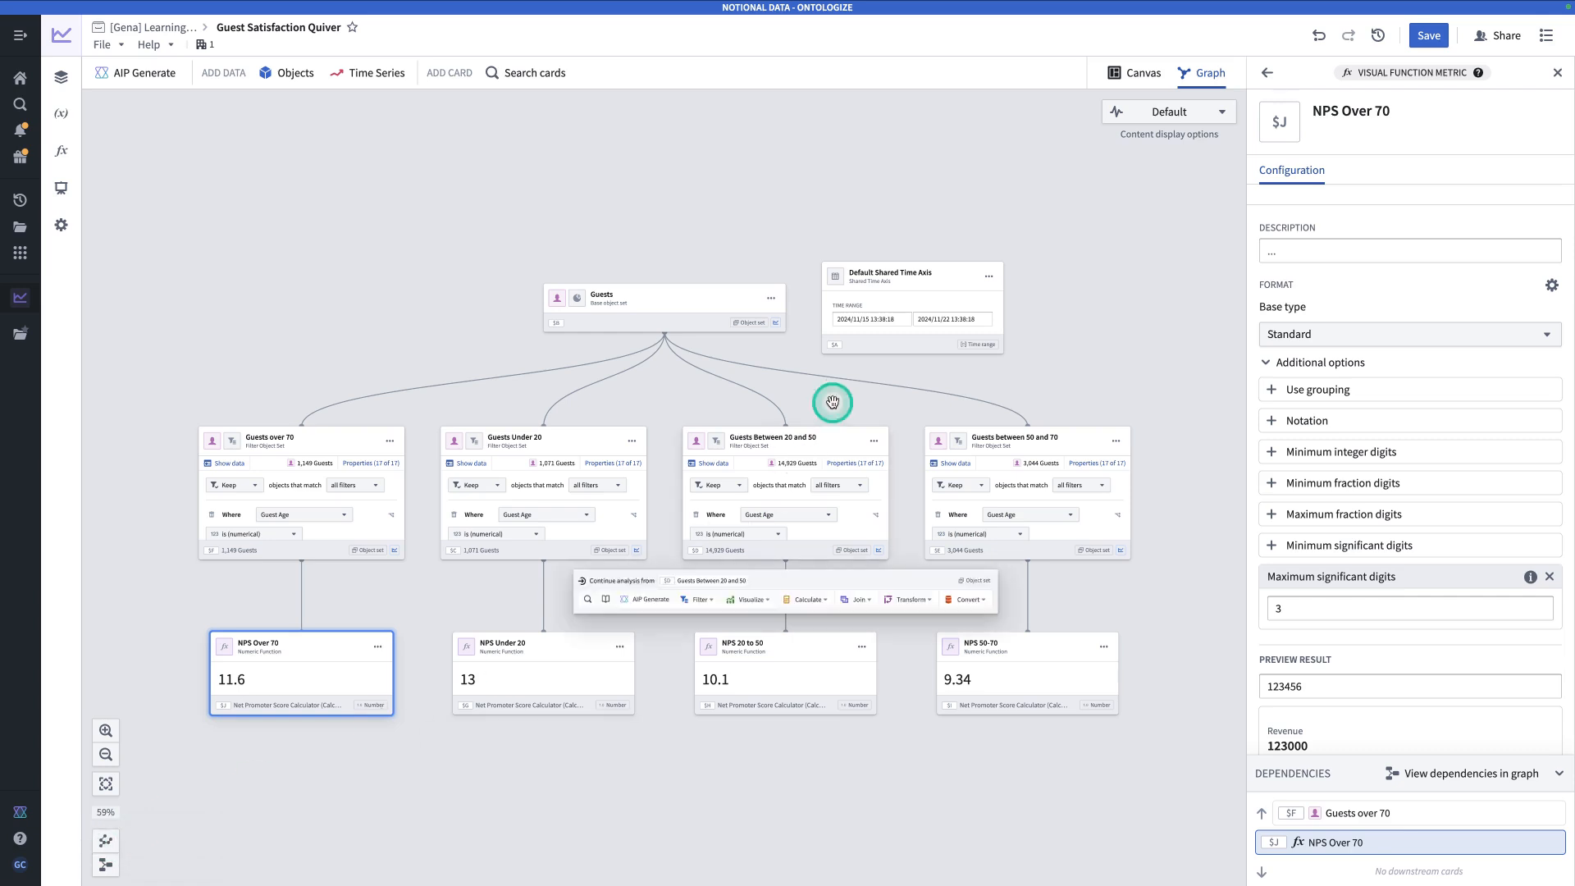
{"action": "left_click_drag", "start_coordinate": [732, 215], "coordinate": [771, 104]}
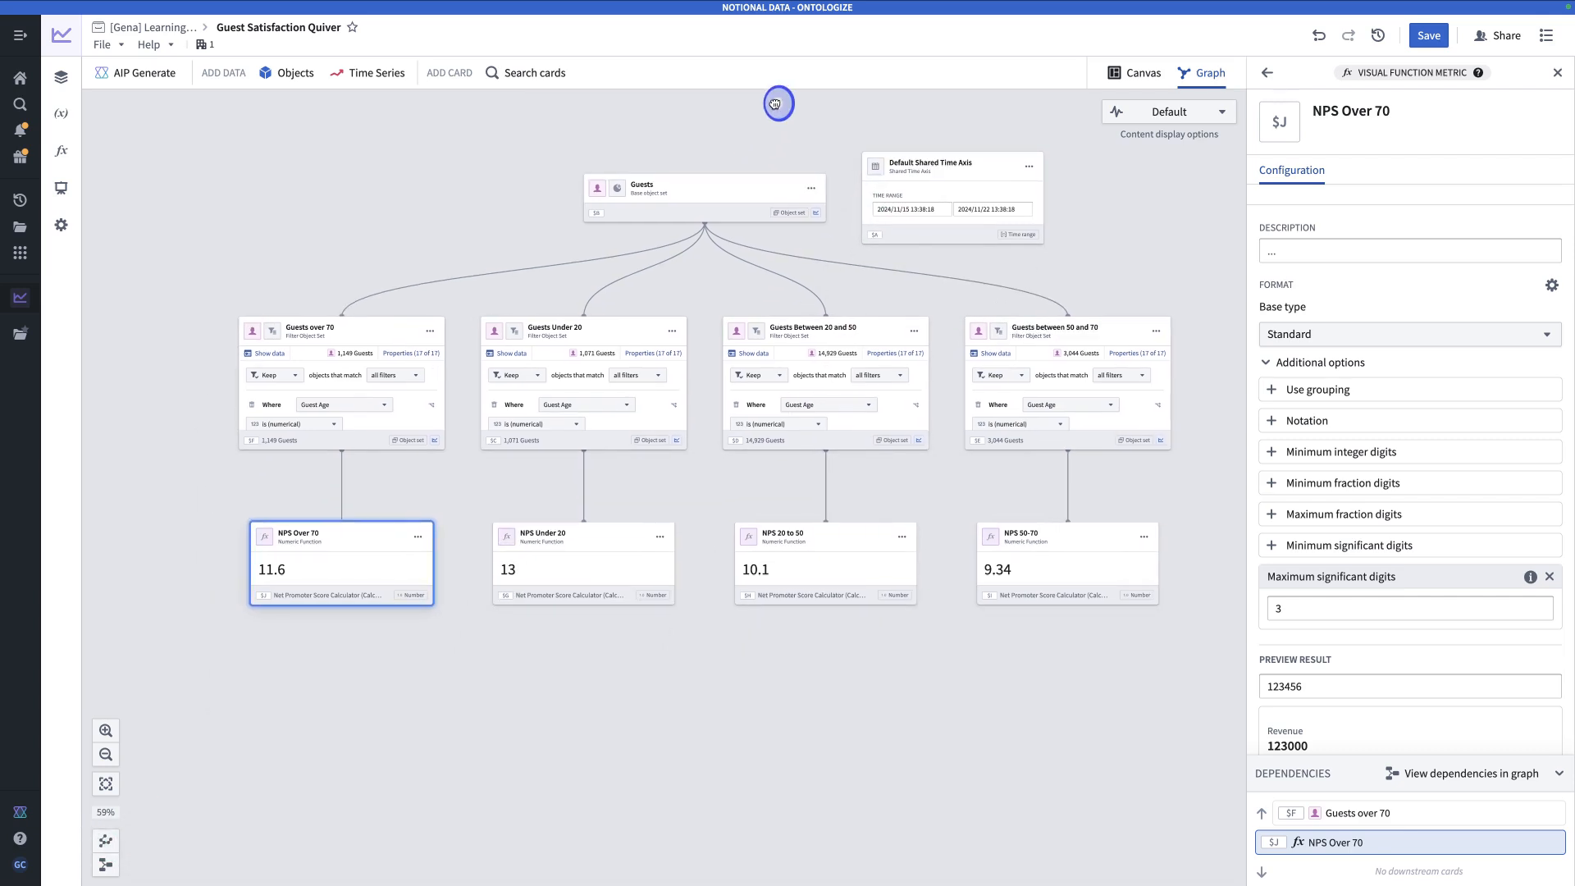
{"action": "mouse_move", "coordinate": [653, 204]}
{"action": "left_click_drag", "start_coordinate": [764, 712], "coordinate": [756, 687]}
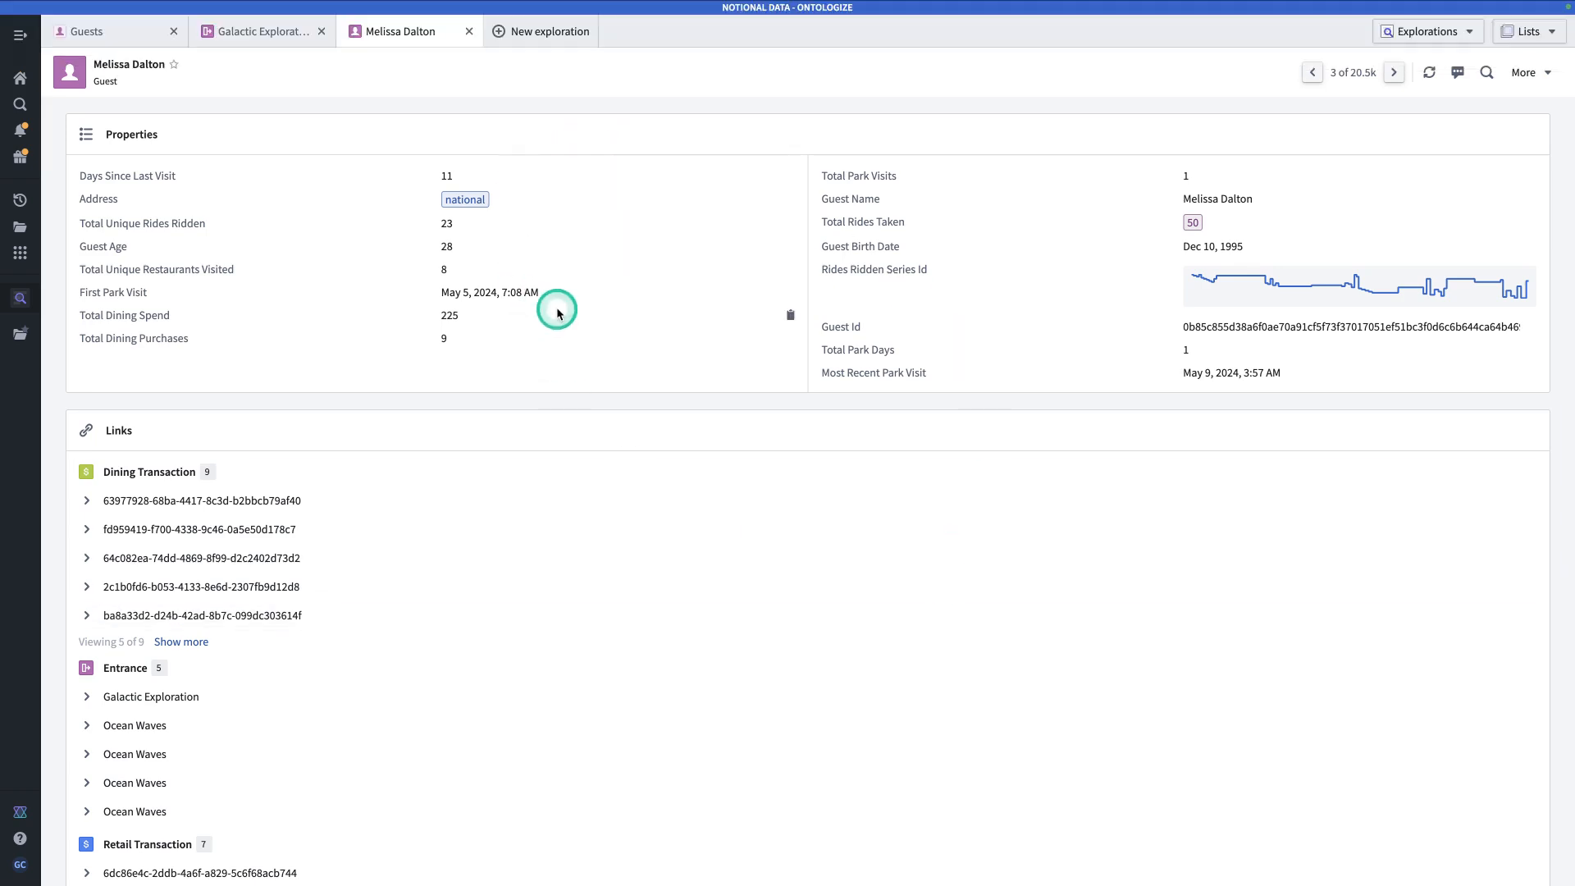
- View the Galactic Exploration entrance object in the object explorer and return to the Guests card in the Guest Satisfaction Quiver
{"action": "left_click", "coordinate": [246, 30]}
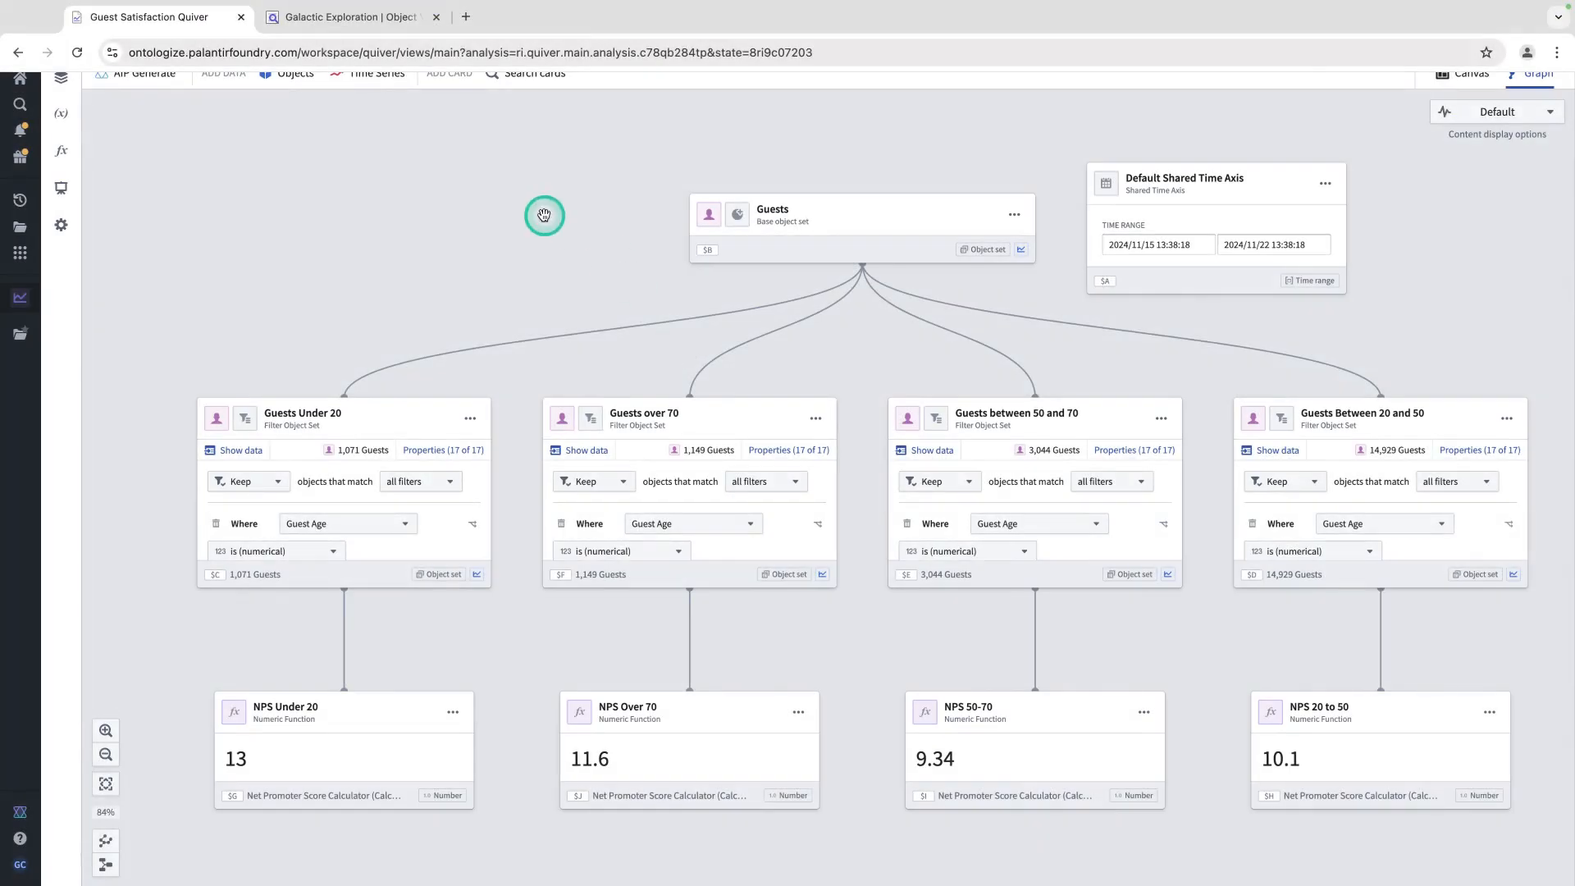
{"action": "left_click", "coordinate": [909, 211]}
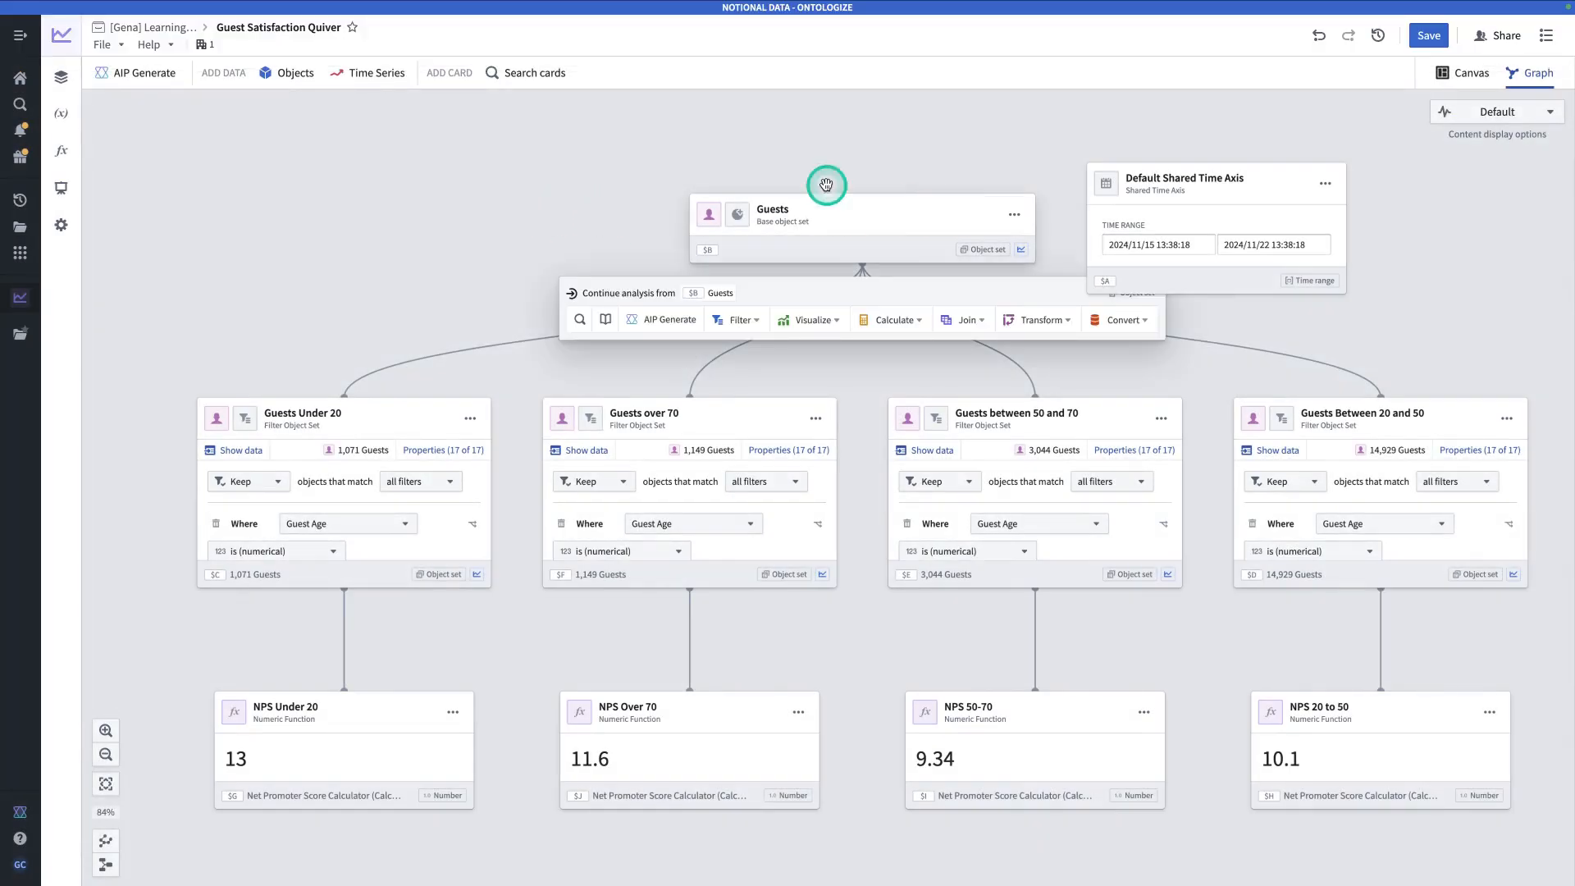
- Add a Switch to linked object set card that takes Guests as its object set and follows the Entrance relation
{"action": "left_click", "coordinate": [522, 77]}
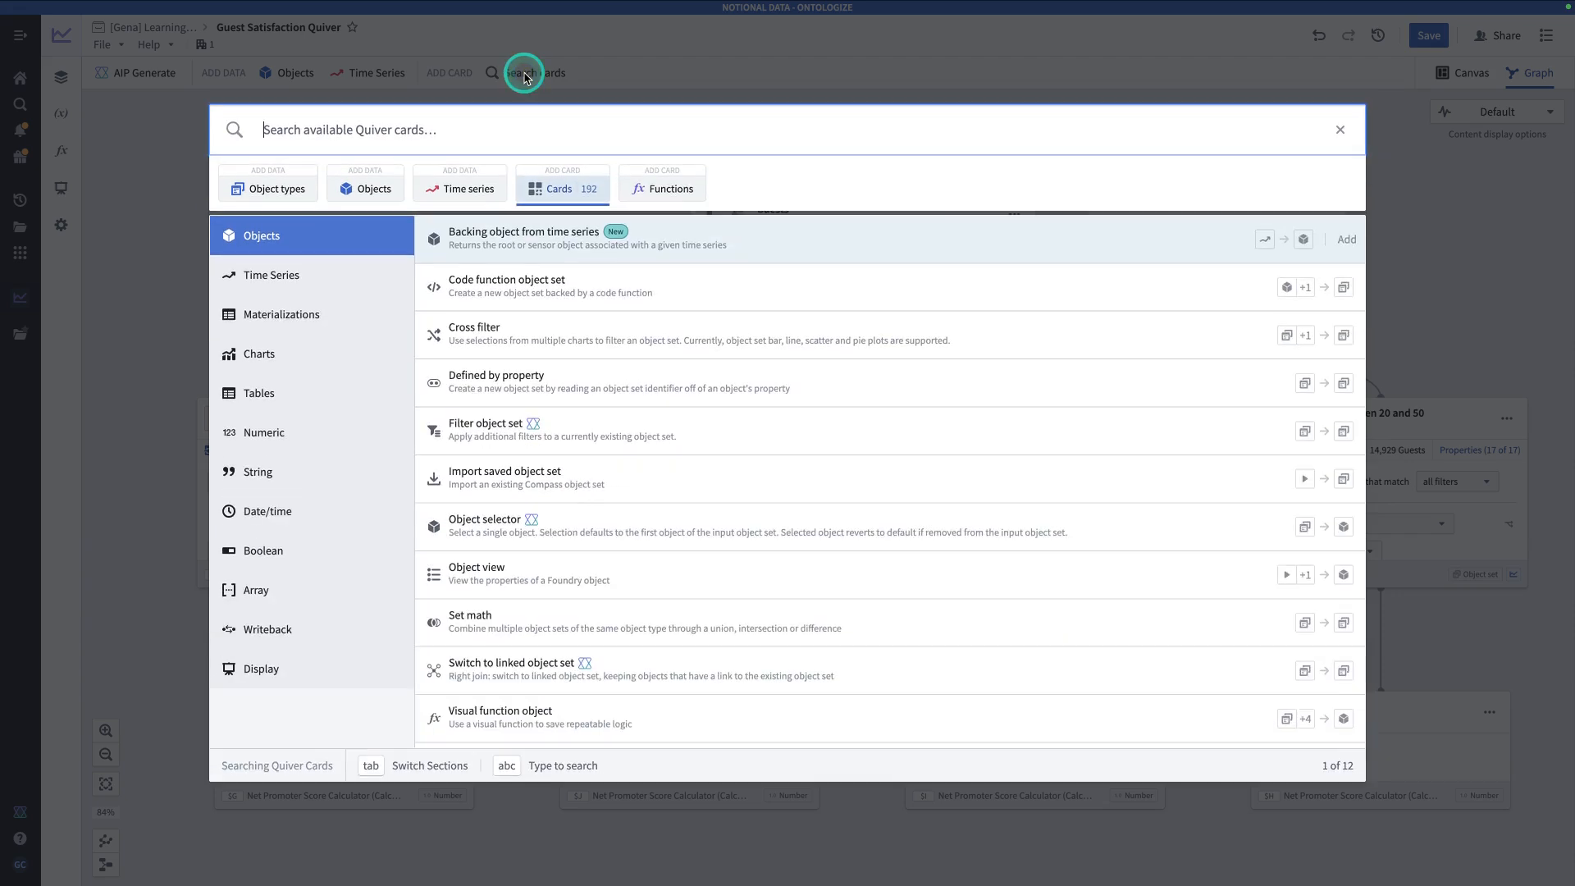
{"action": "type", "text": "link"}
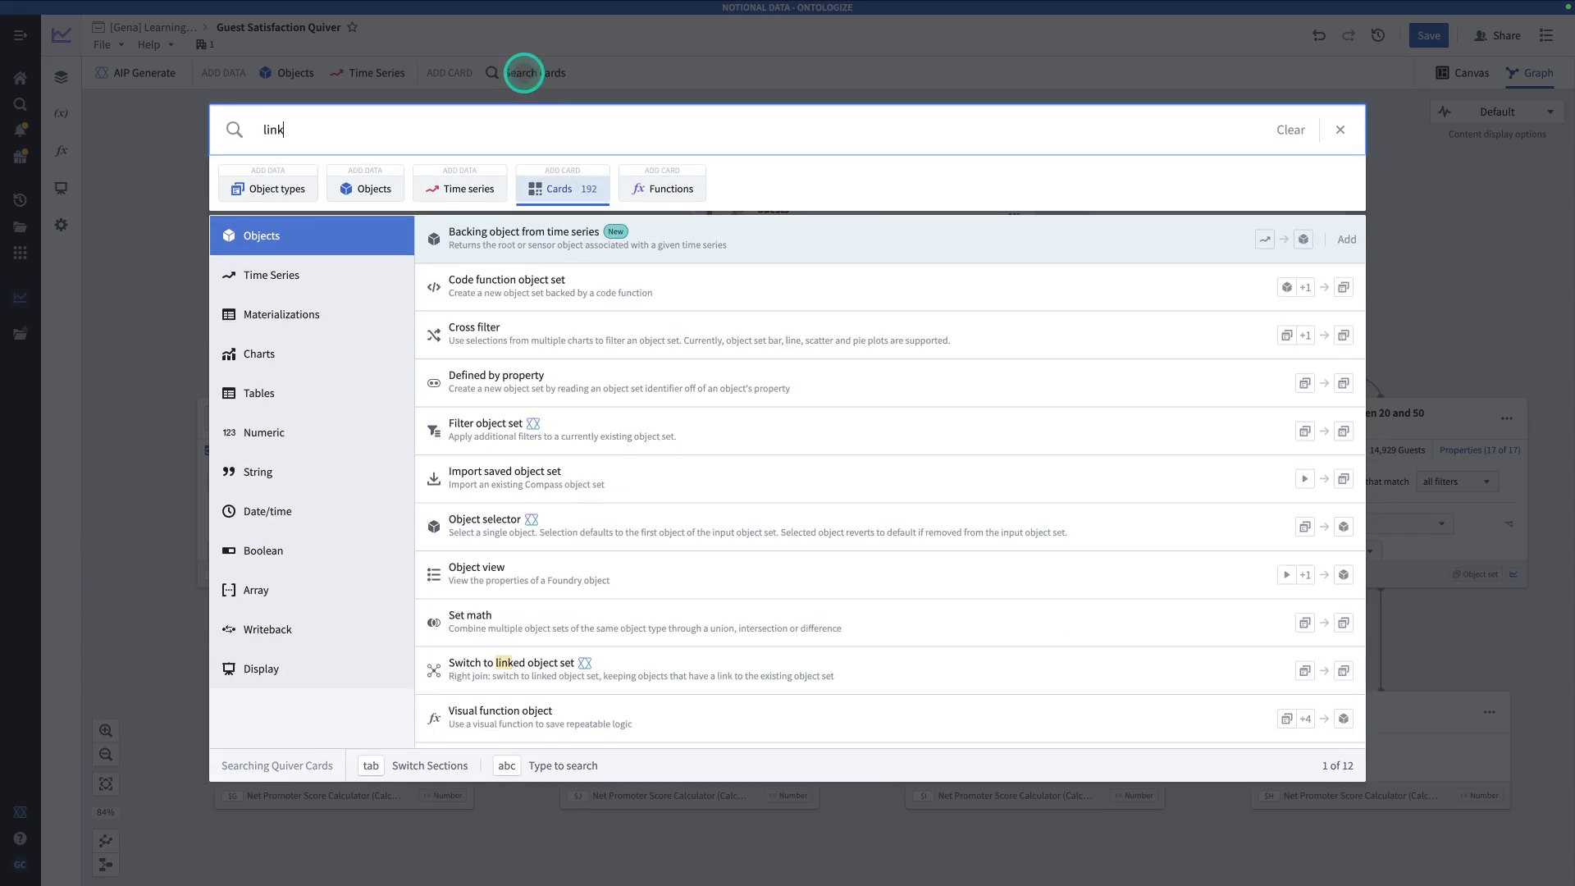
{"action": "left_click", "coordinate": [1033, 258]}
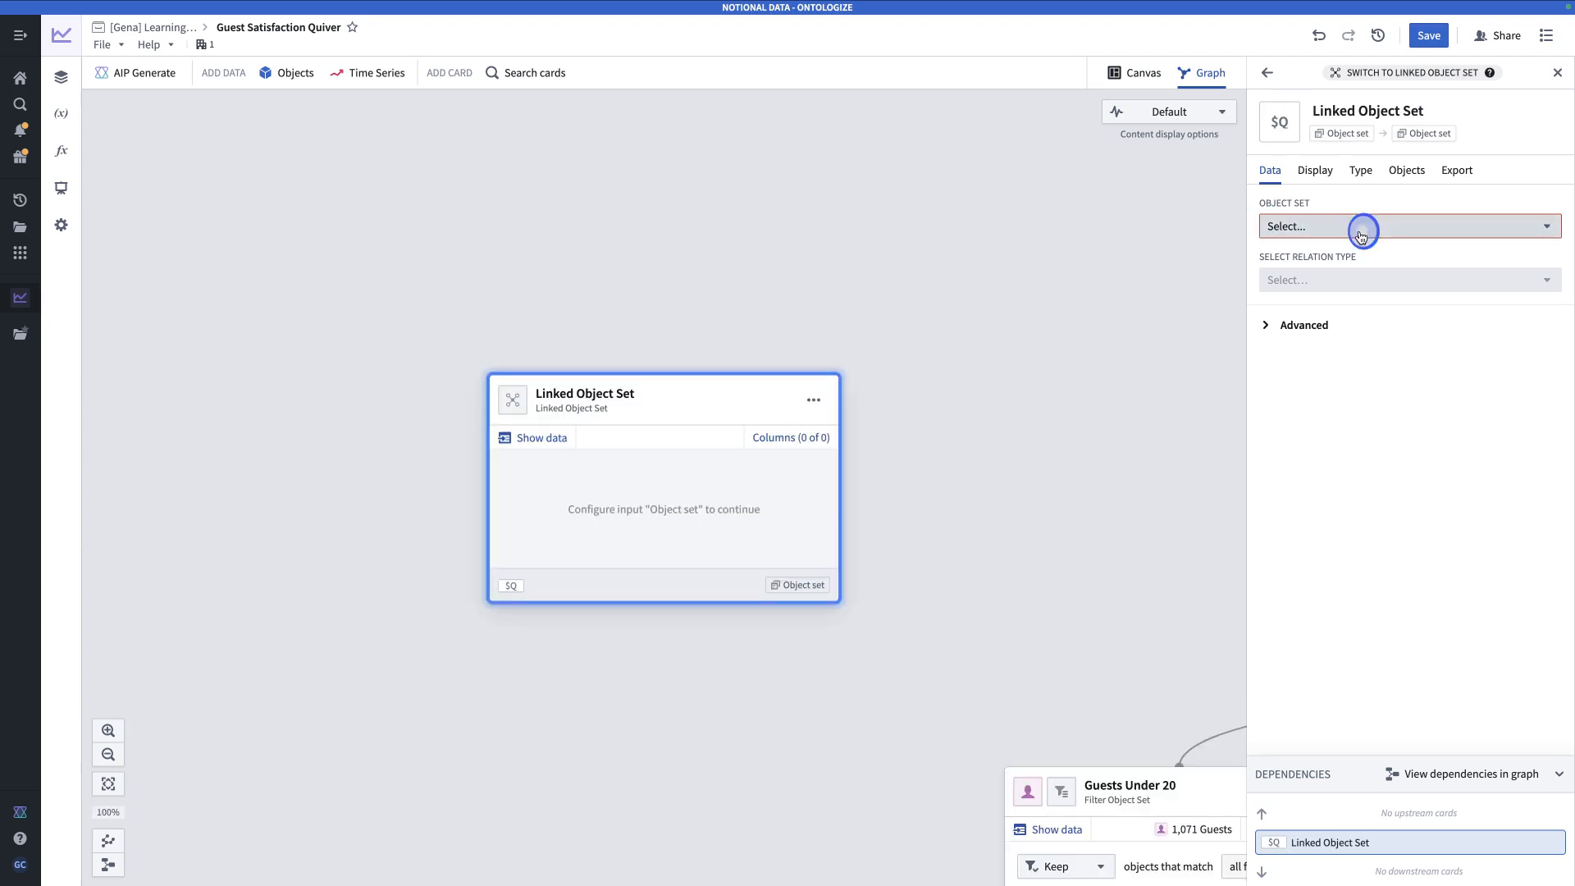
{"action": "left_click", "coordinate": [1358, 232]}
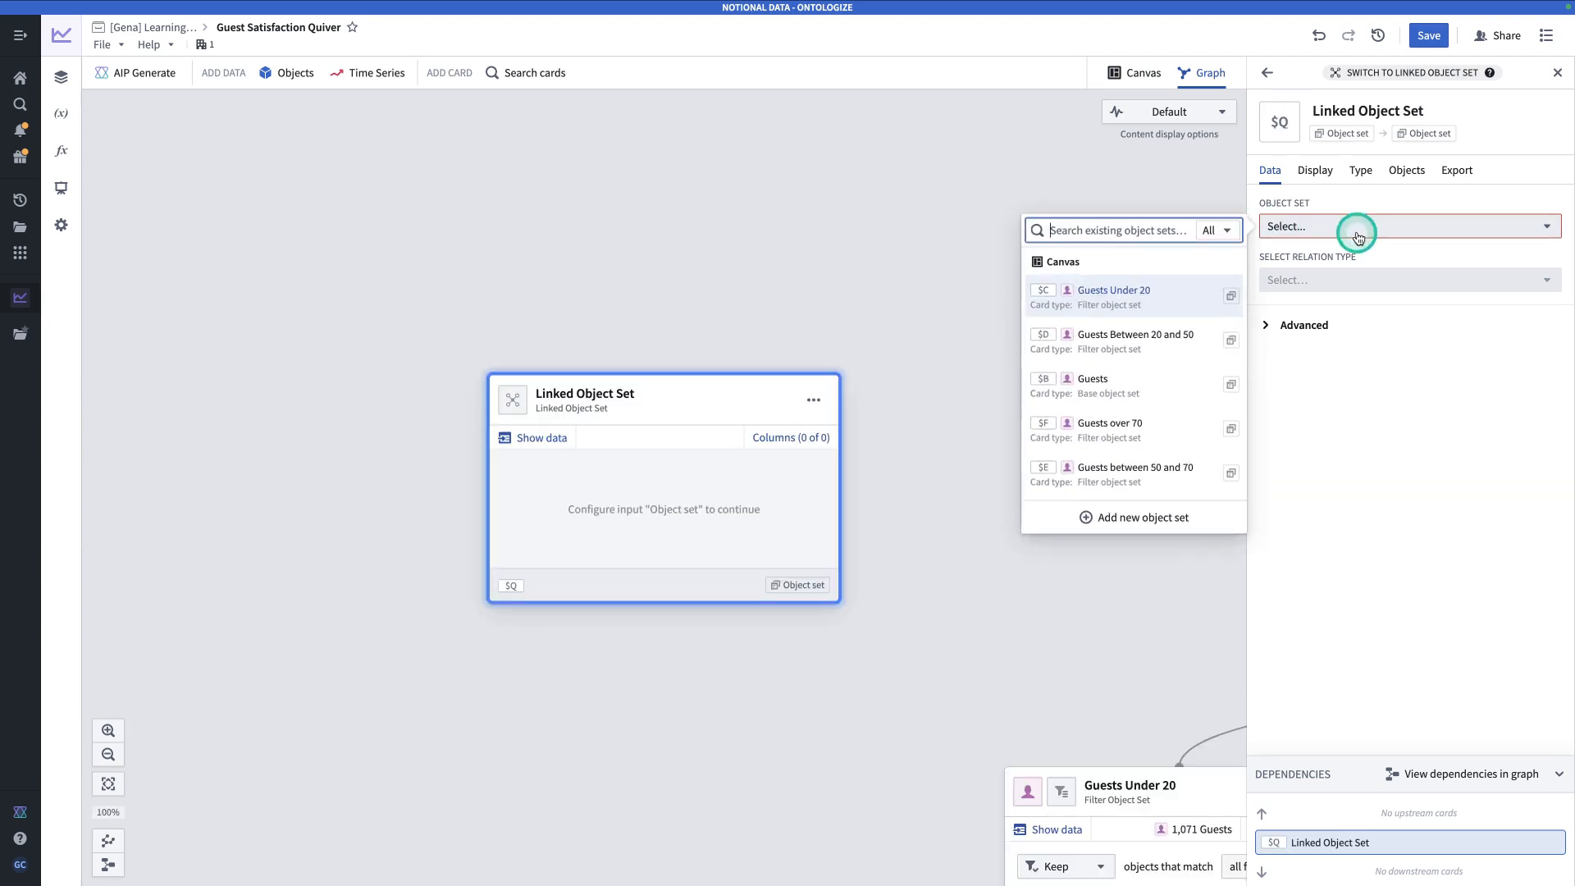
{"action": "left_click", "coordinate": [1133, 396]}
{"action": "left_click", "coordinate": [1389, 279]}
{"action": "scroll", "coordinate": [1372, 395], "scroll_direction": "down", "scroll_amount": 2}
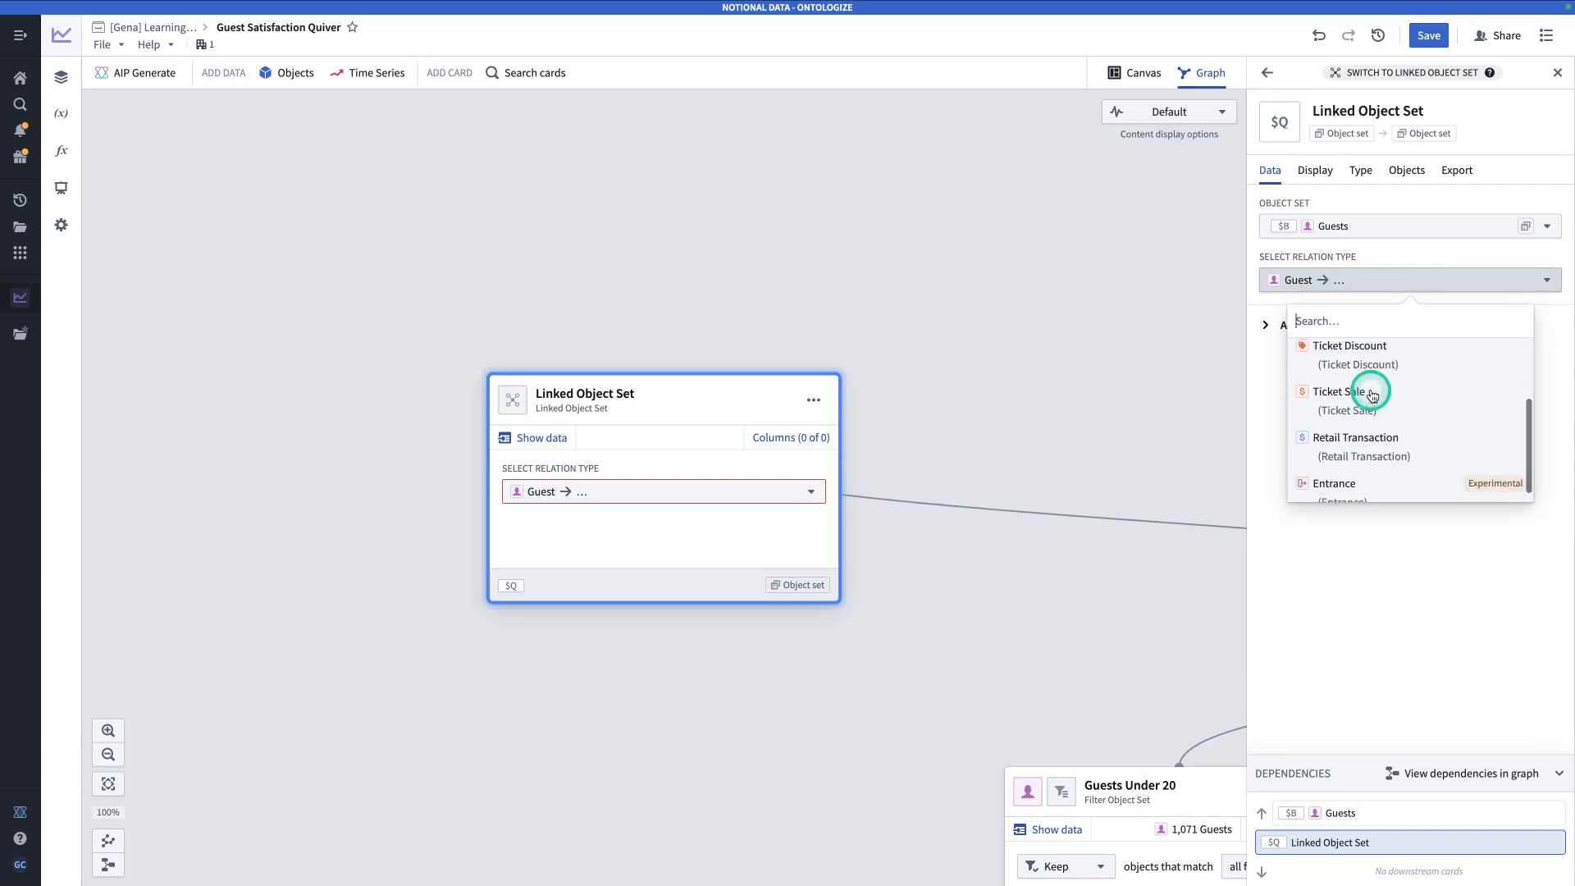
{"action": "left_click", "coordinate": [1353, 480]}
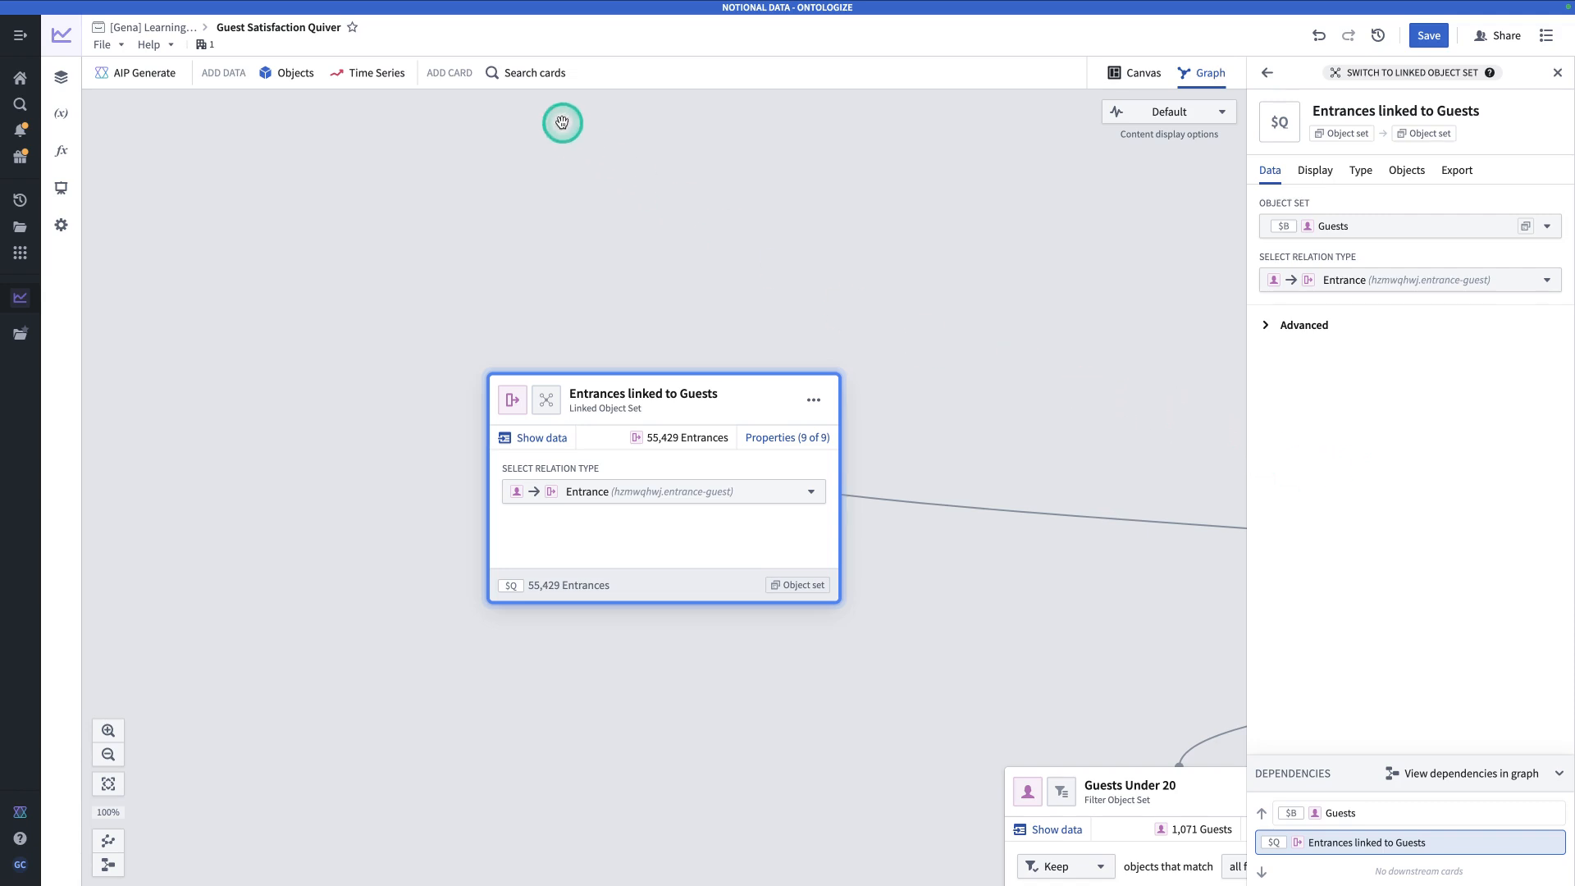
- Add a Line chart card that uses Entrances linked to Guests as its object set
{"action": "left_click", "coordinate": [510, 80]}
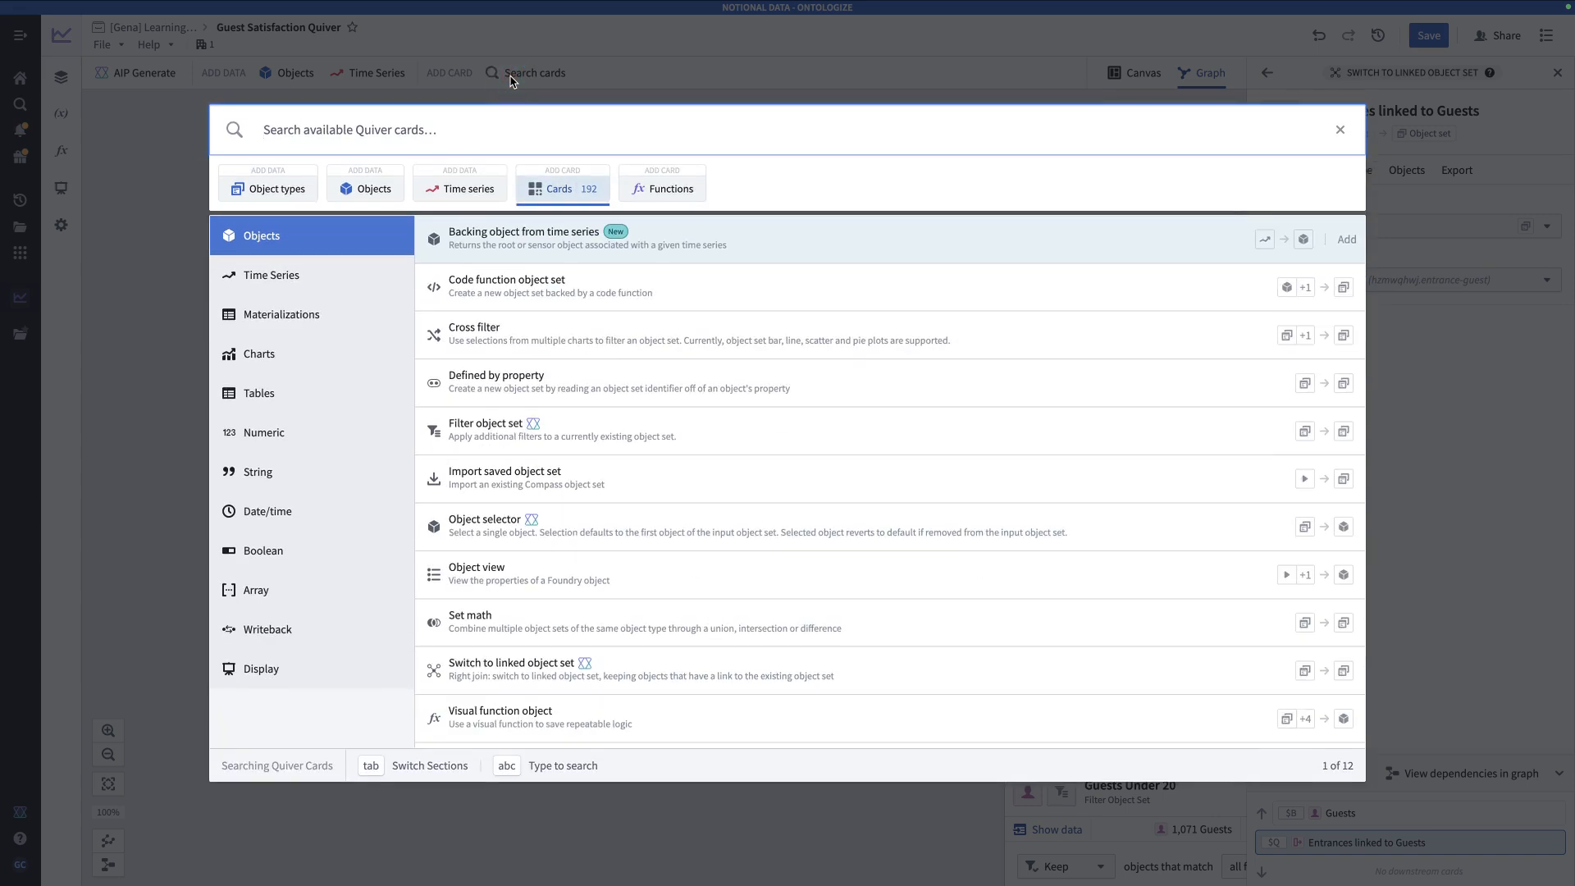
{"action": "type", "text": "line chart"}
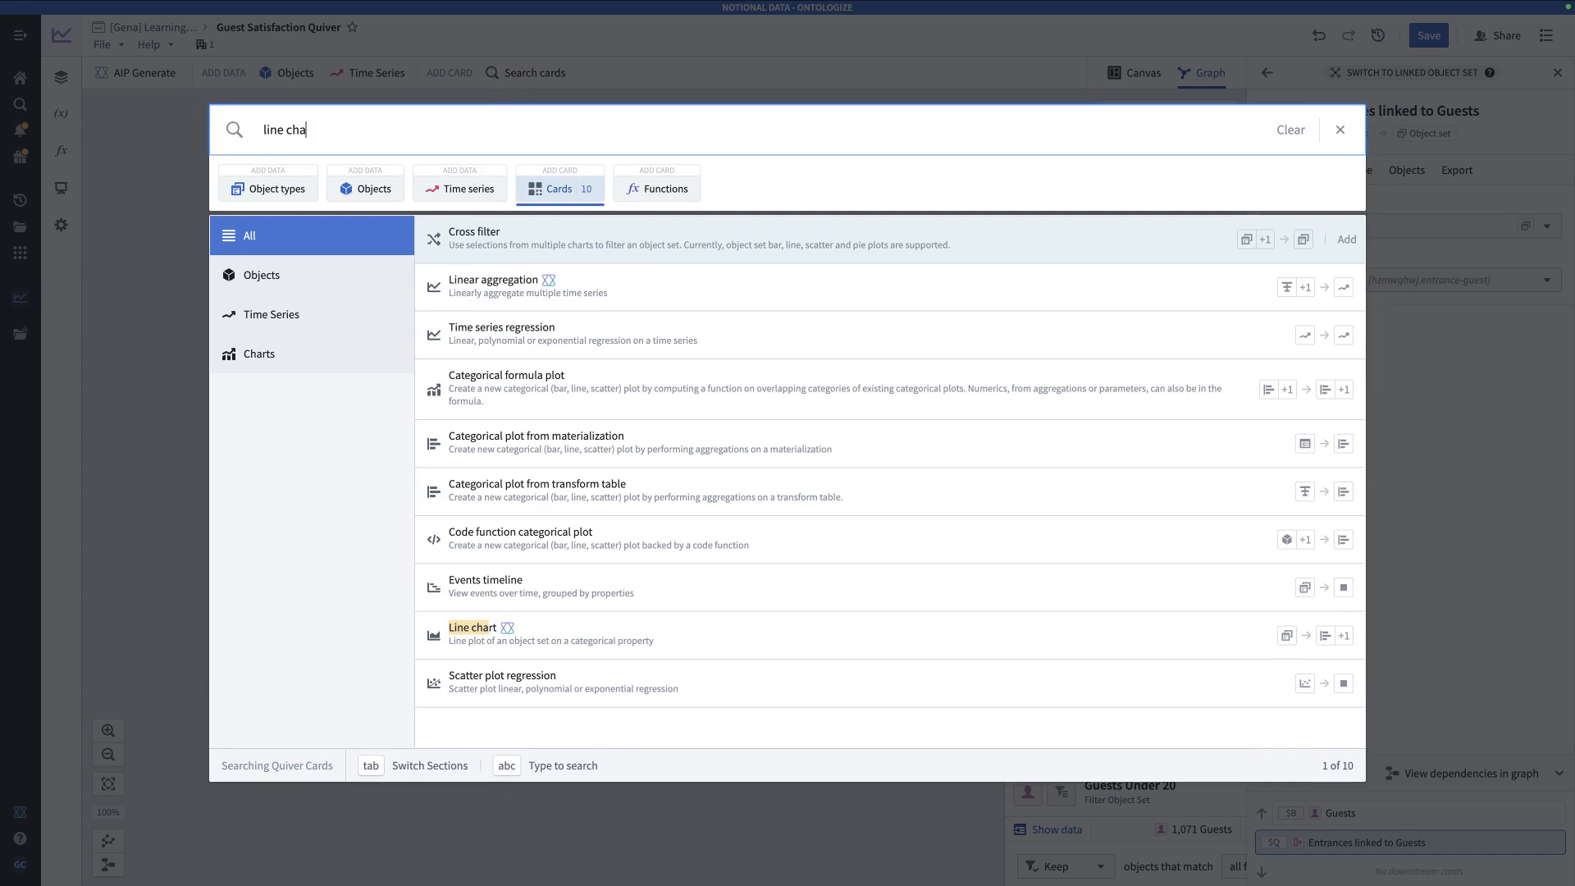
{"action": "left_click", "coordinate": [830, 290]}
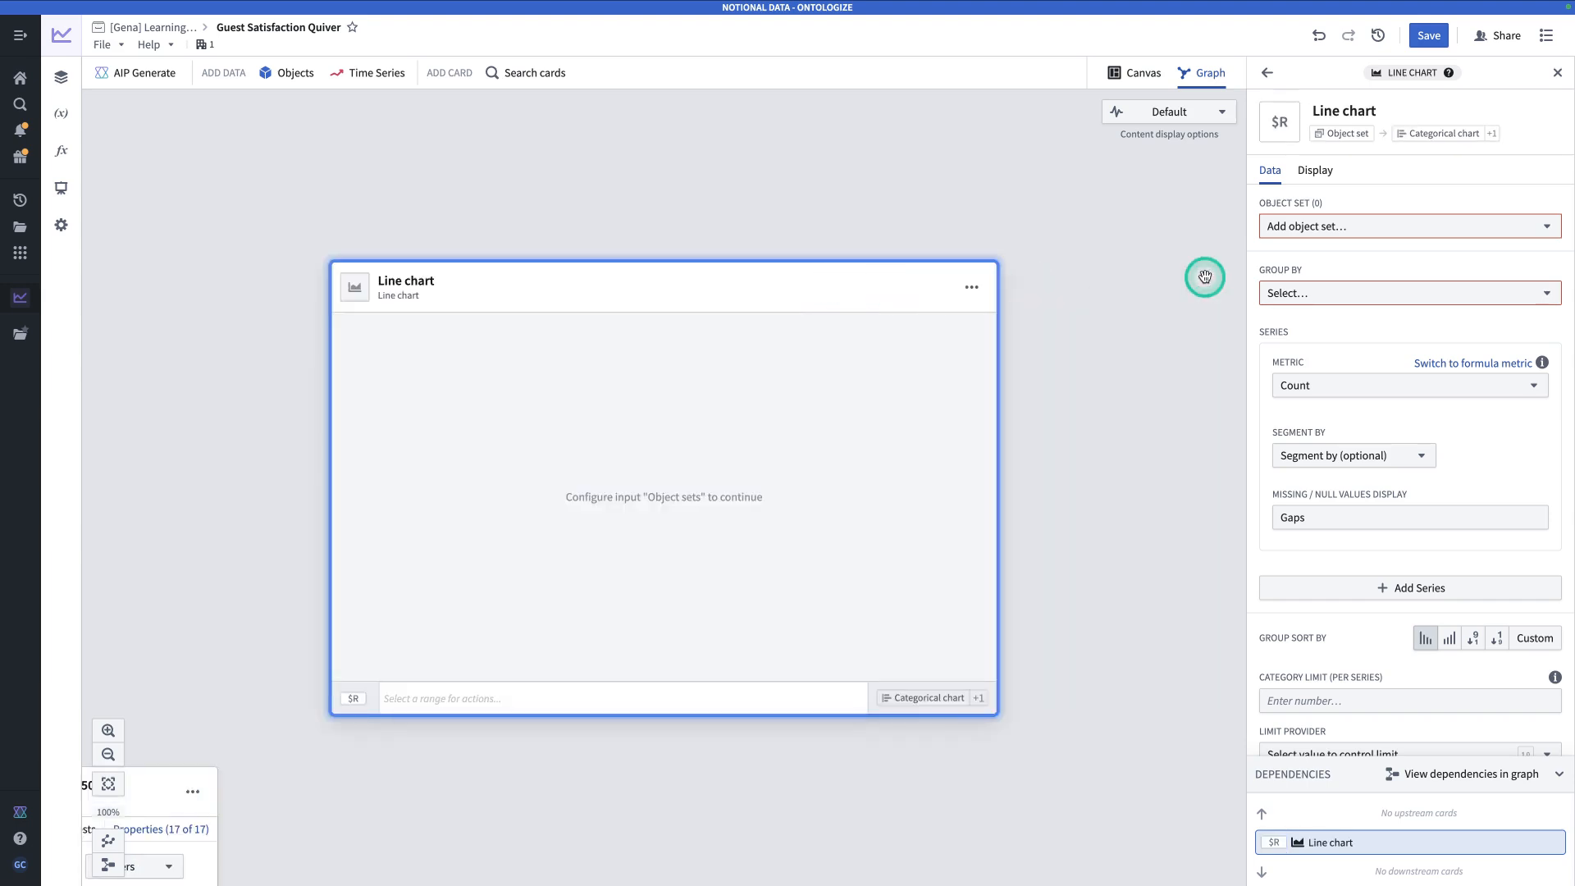
{"action": "left_click", "coordinate": [1307, 227]}
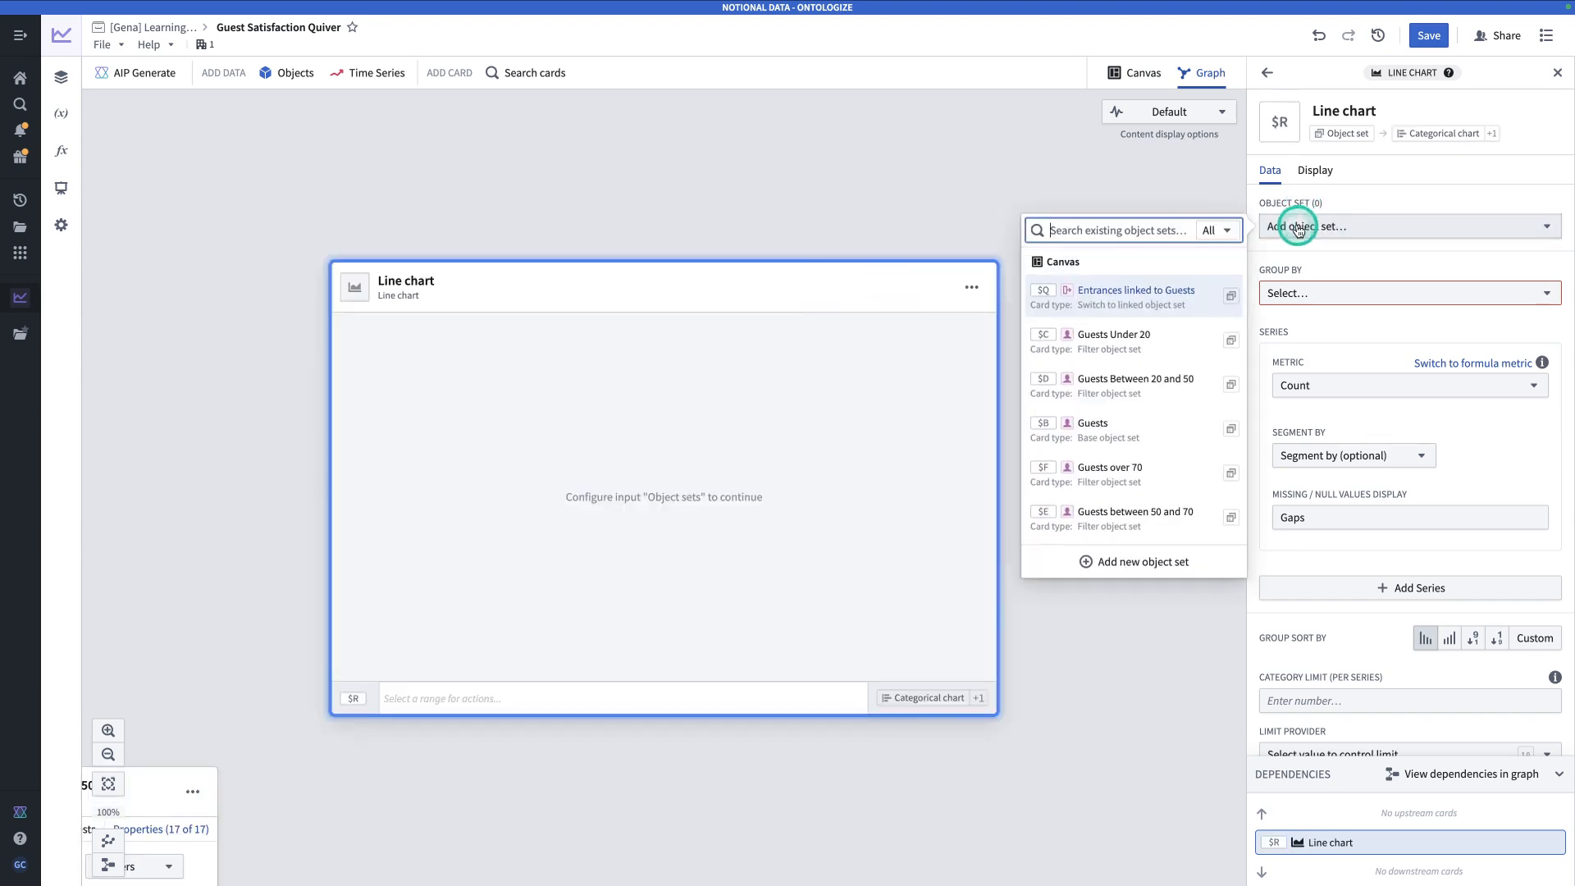
{"action": "left_click", "coordinate": [1157, 304]}
- Group the line chart by Entrance Time with Day bucketing
{"action": "left_click", "coordinate": [1276, 328]}
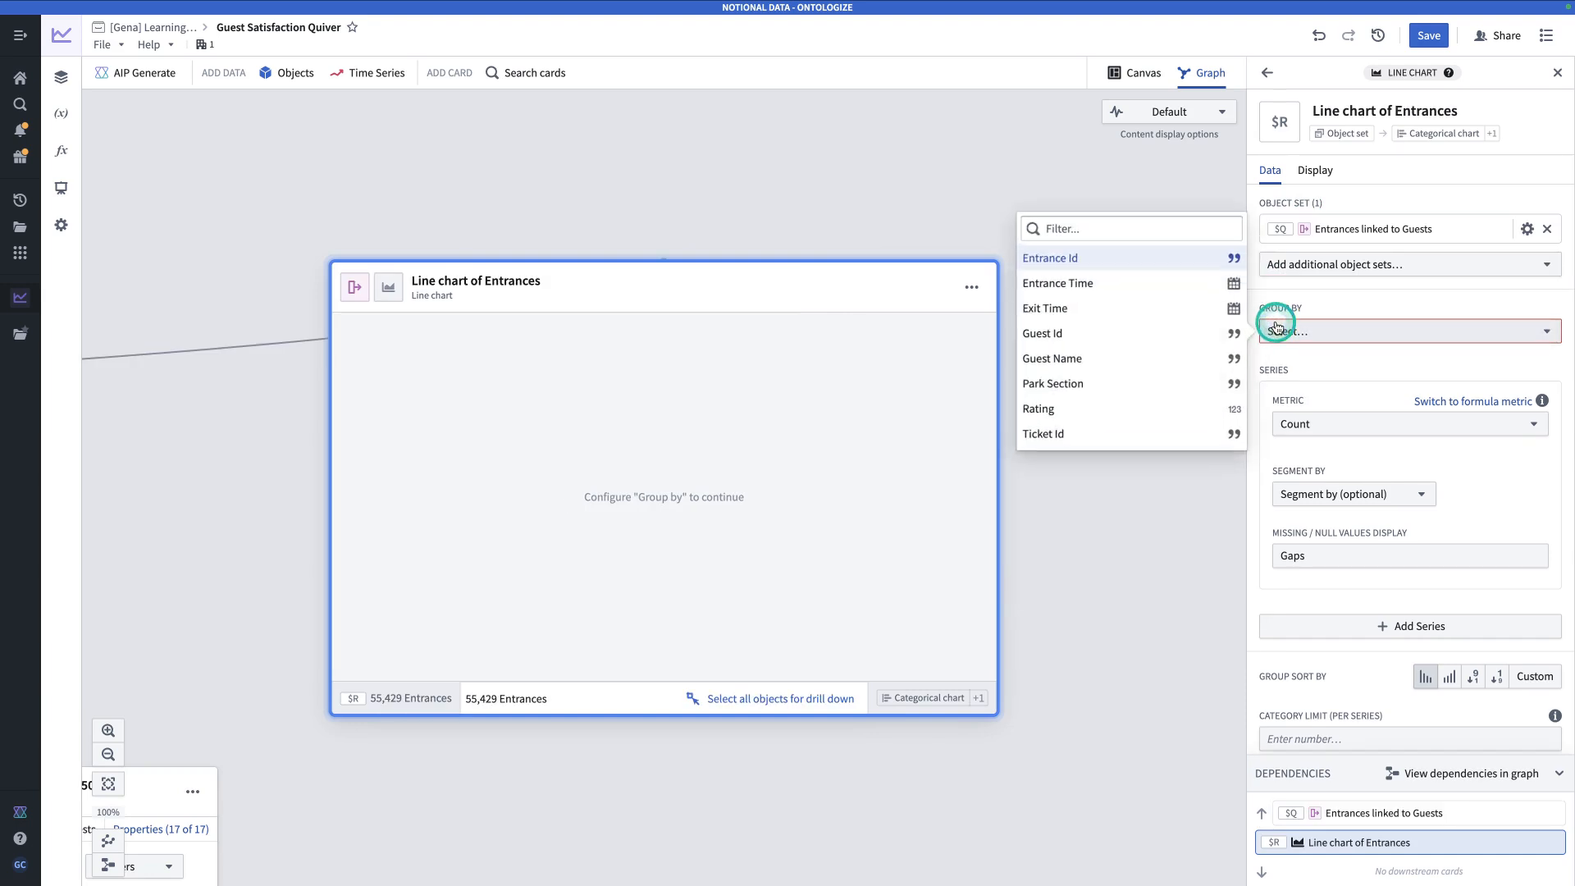
{"action": "left_click", "coordinate": [1171, 291]}
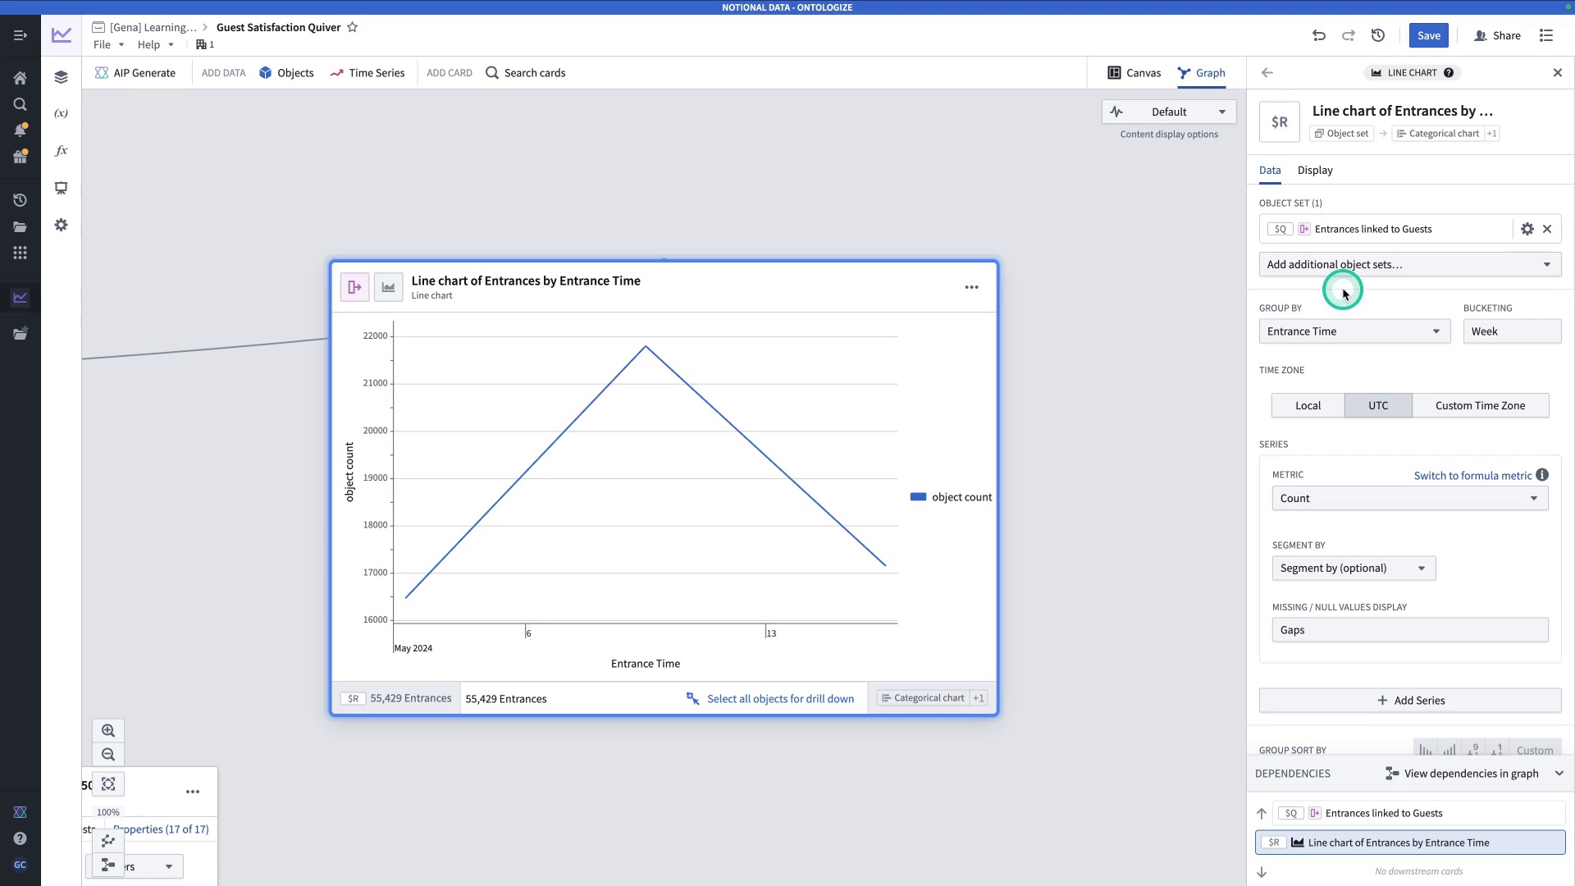
{"action": "left_click", "coordinate": [1510, 333]}
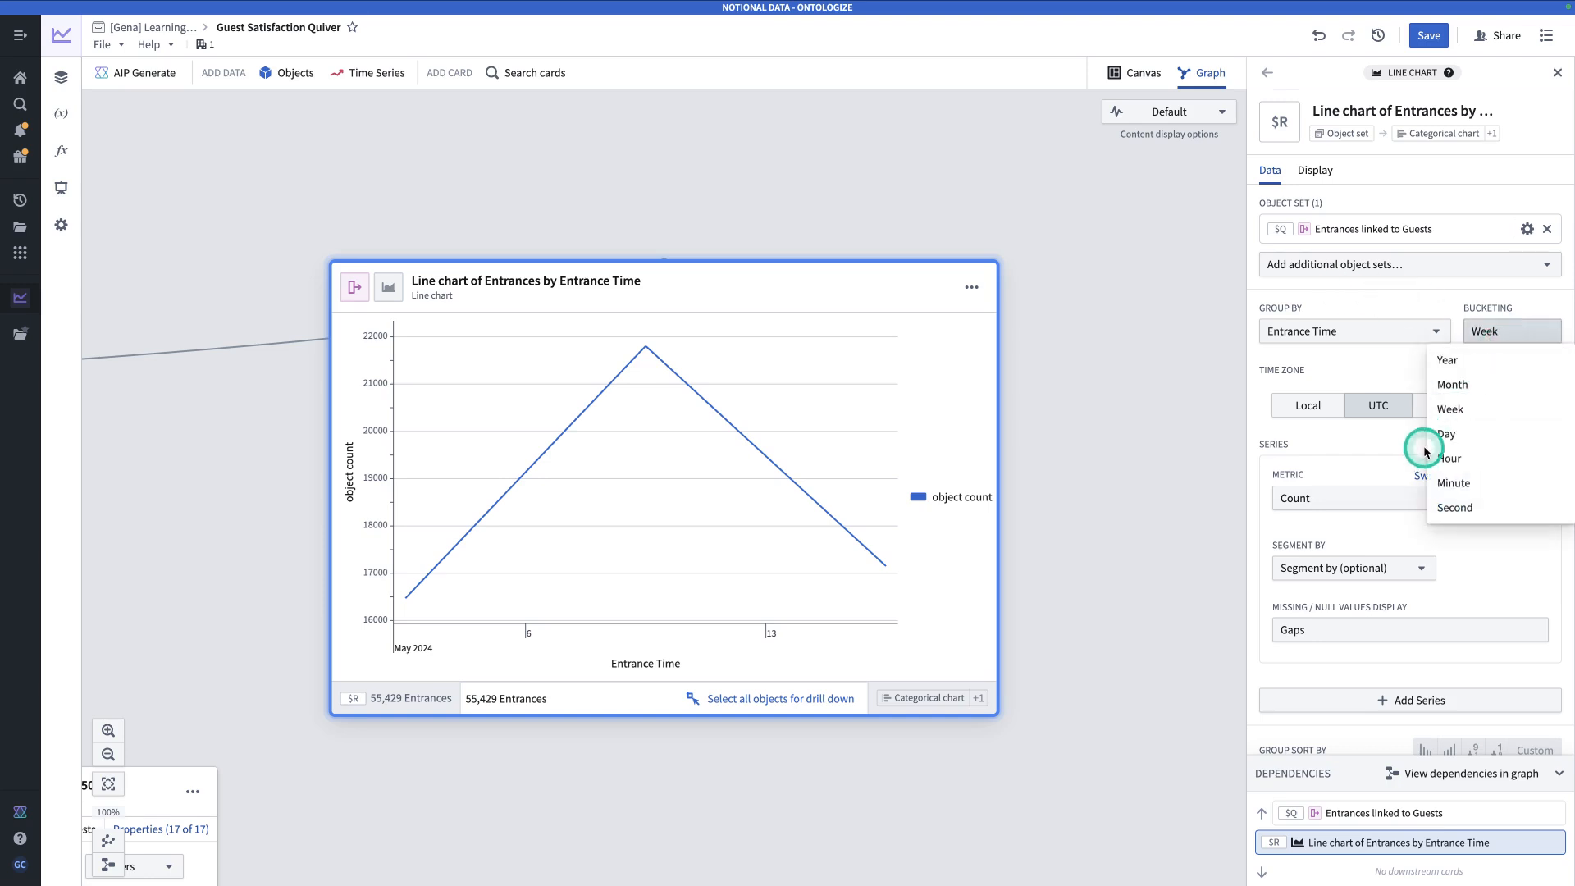
{"action": "left_click", "coordinate": [1458, 433]}
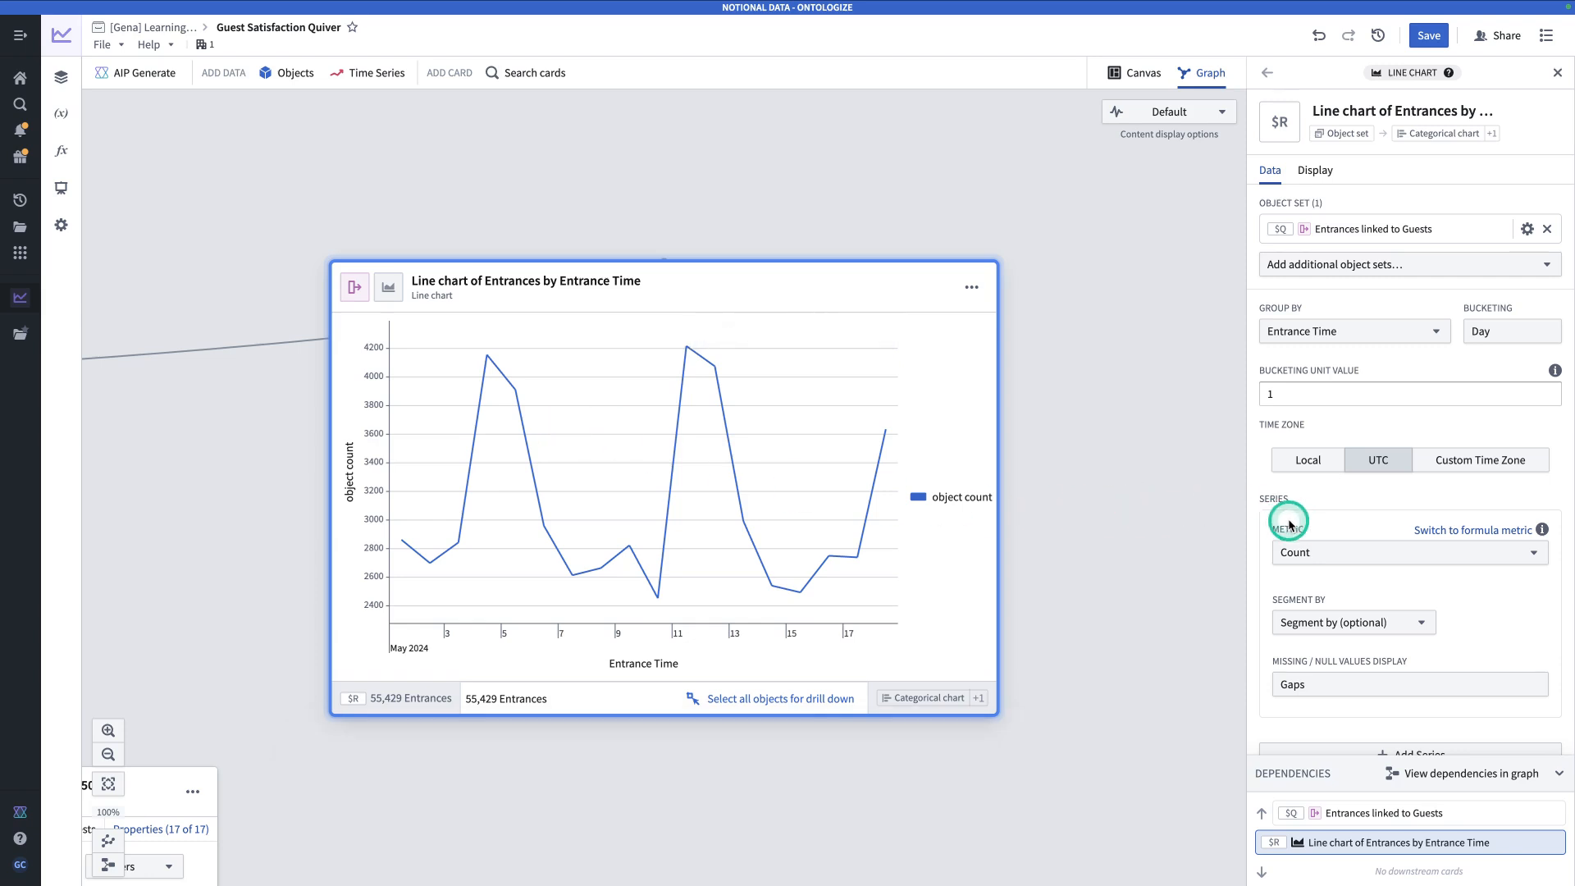
- Plot the average Rating as the line chart's metric and segment the series by Park Section
{"action": "left_click", "coordinate": [1328, 554]}
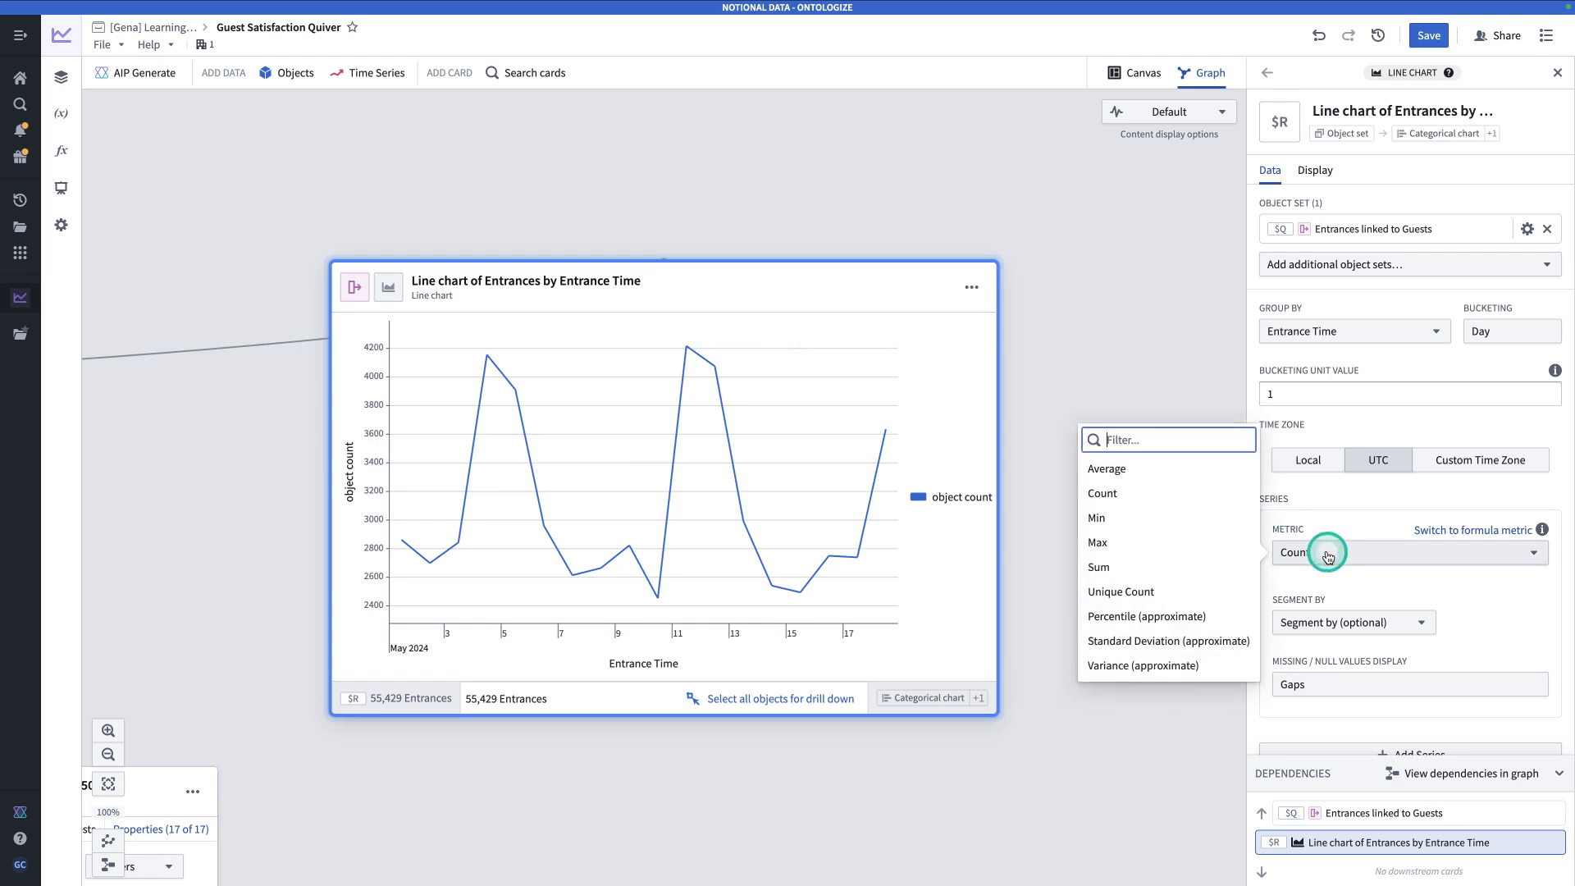
{"action": "left_click", "coordinate": [1152, 471]}
{"action": "left_click", "coordinate": [1335, 608]}
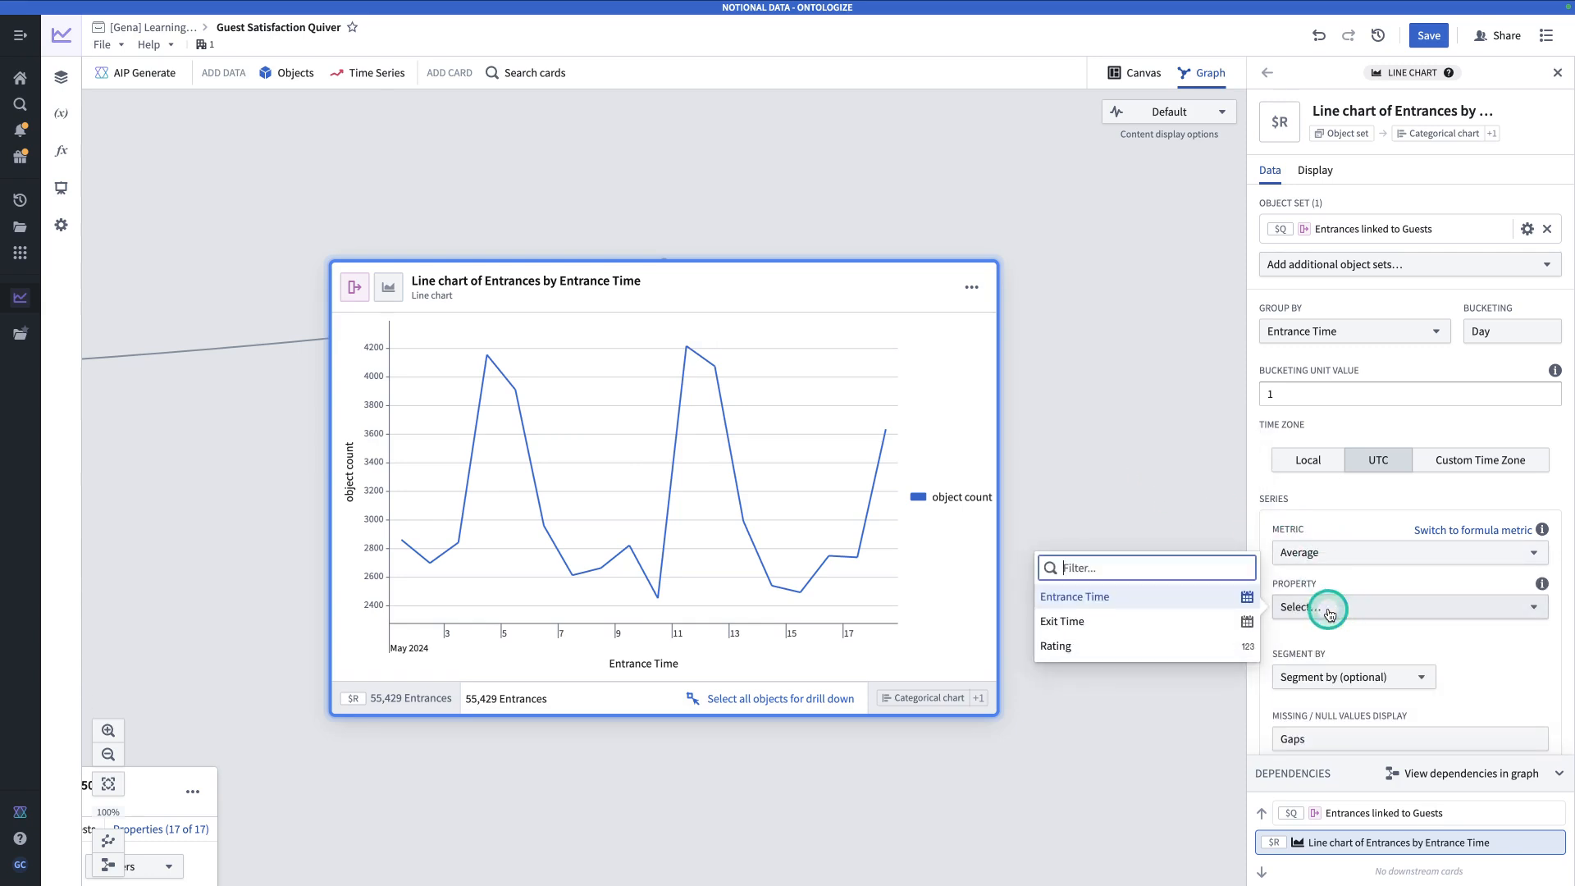
{"action": "left_click", "coordinate": [1213, 645]}
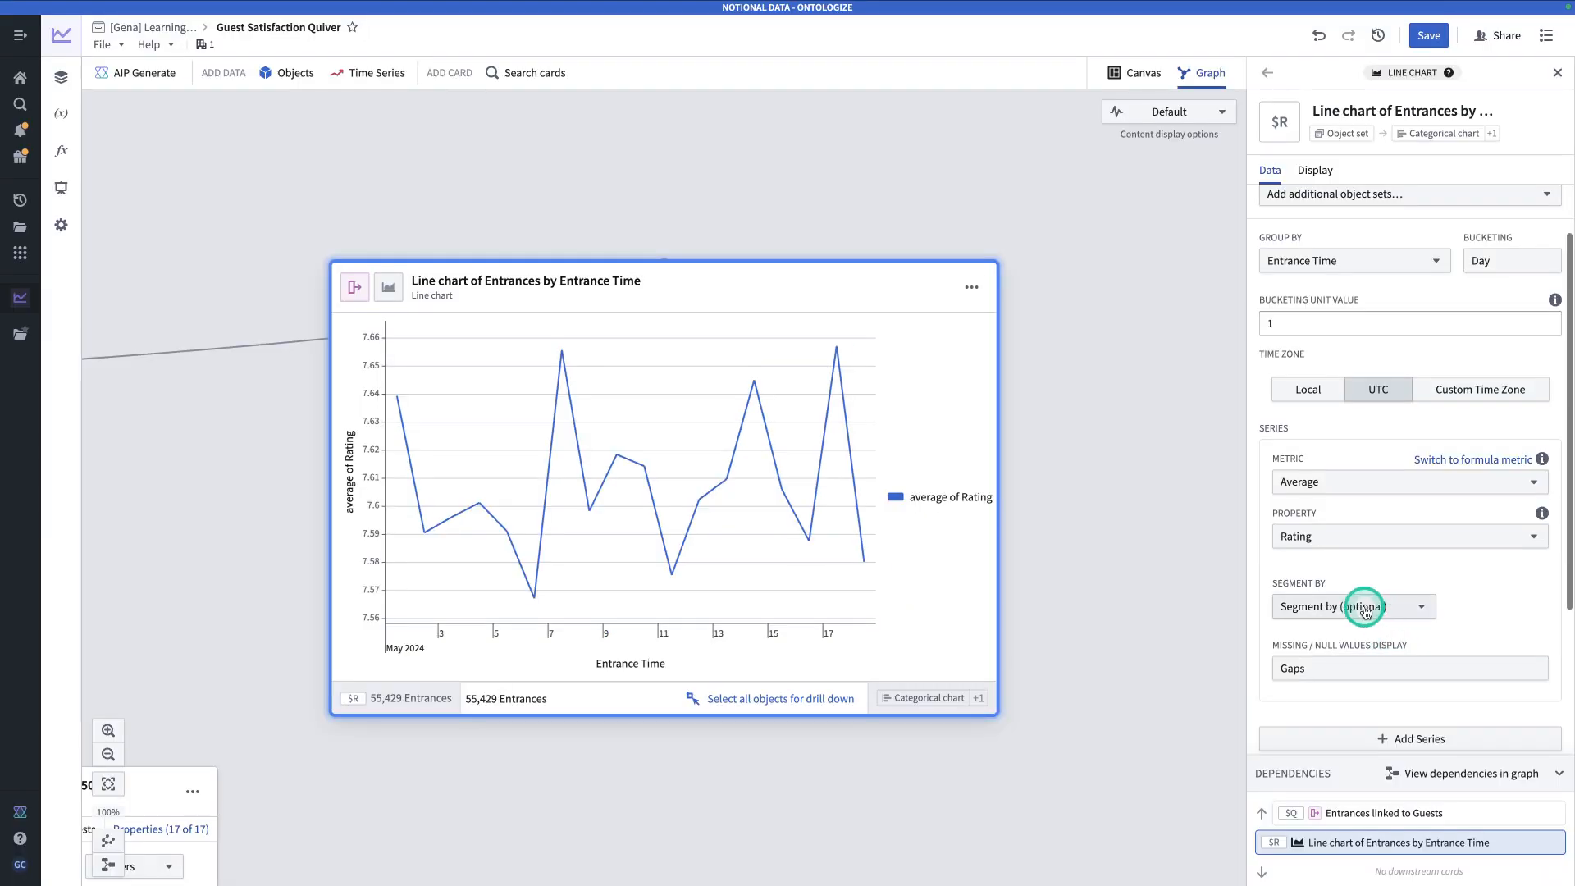
{"action": "left_click", "coordinate": [1364, 607]}
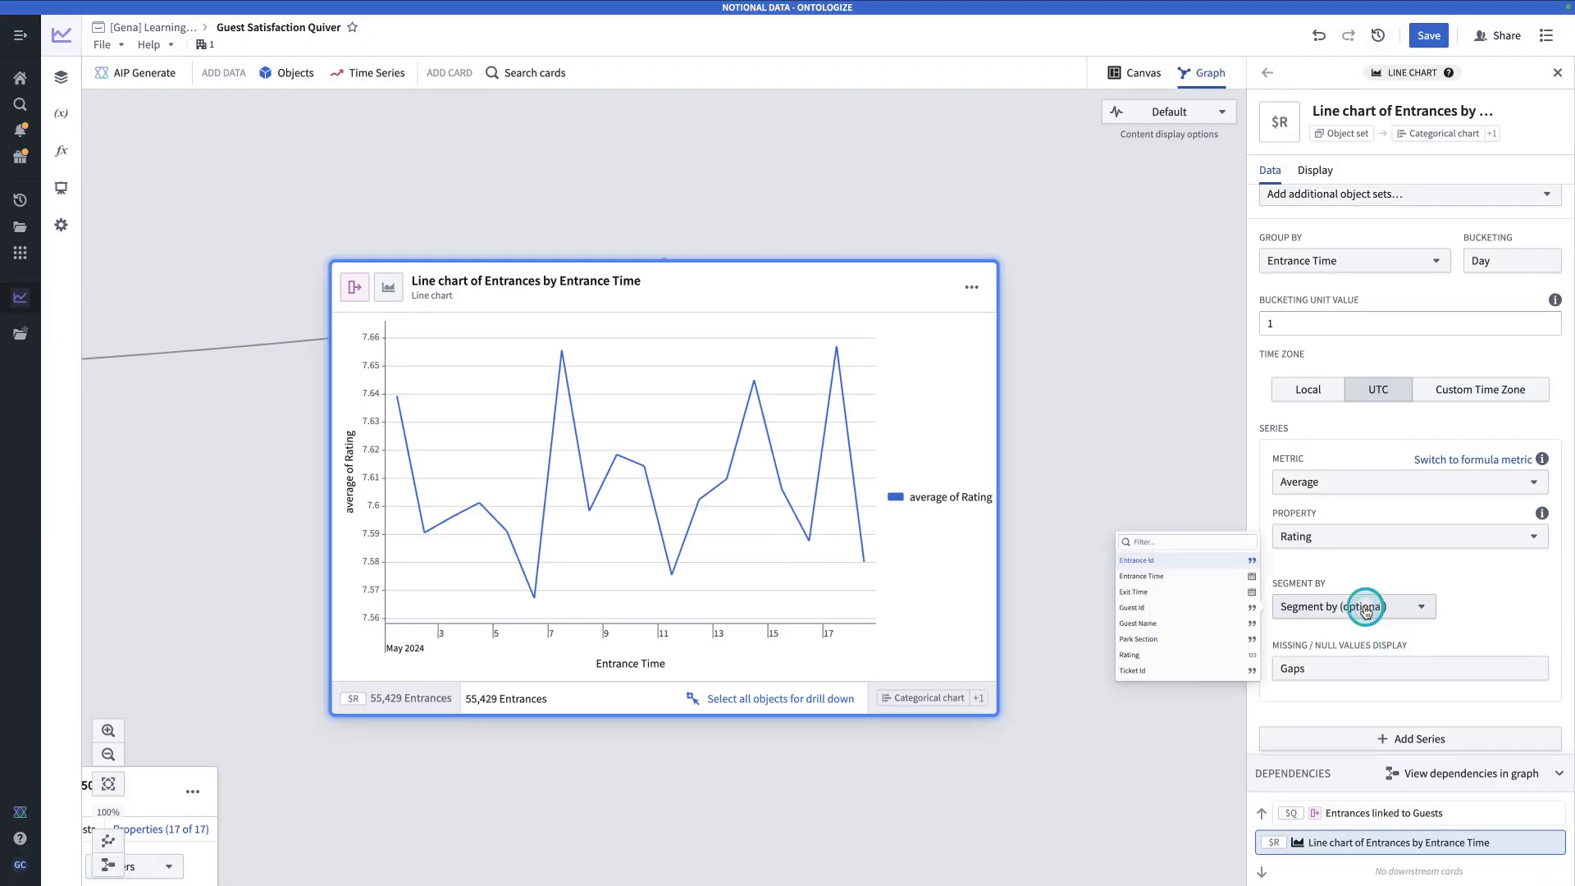
{"action": "left_click", "coordinate": [1191, 657]}
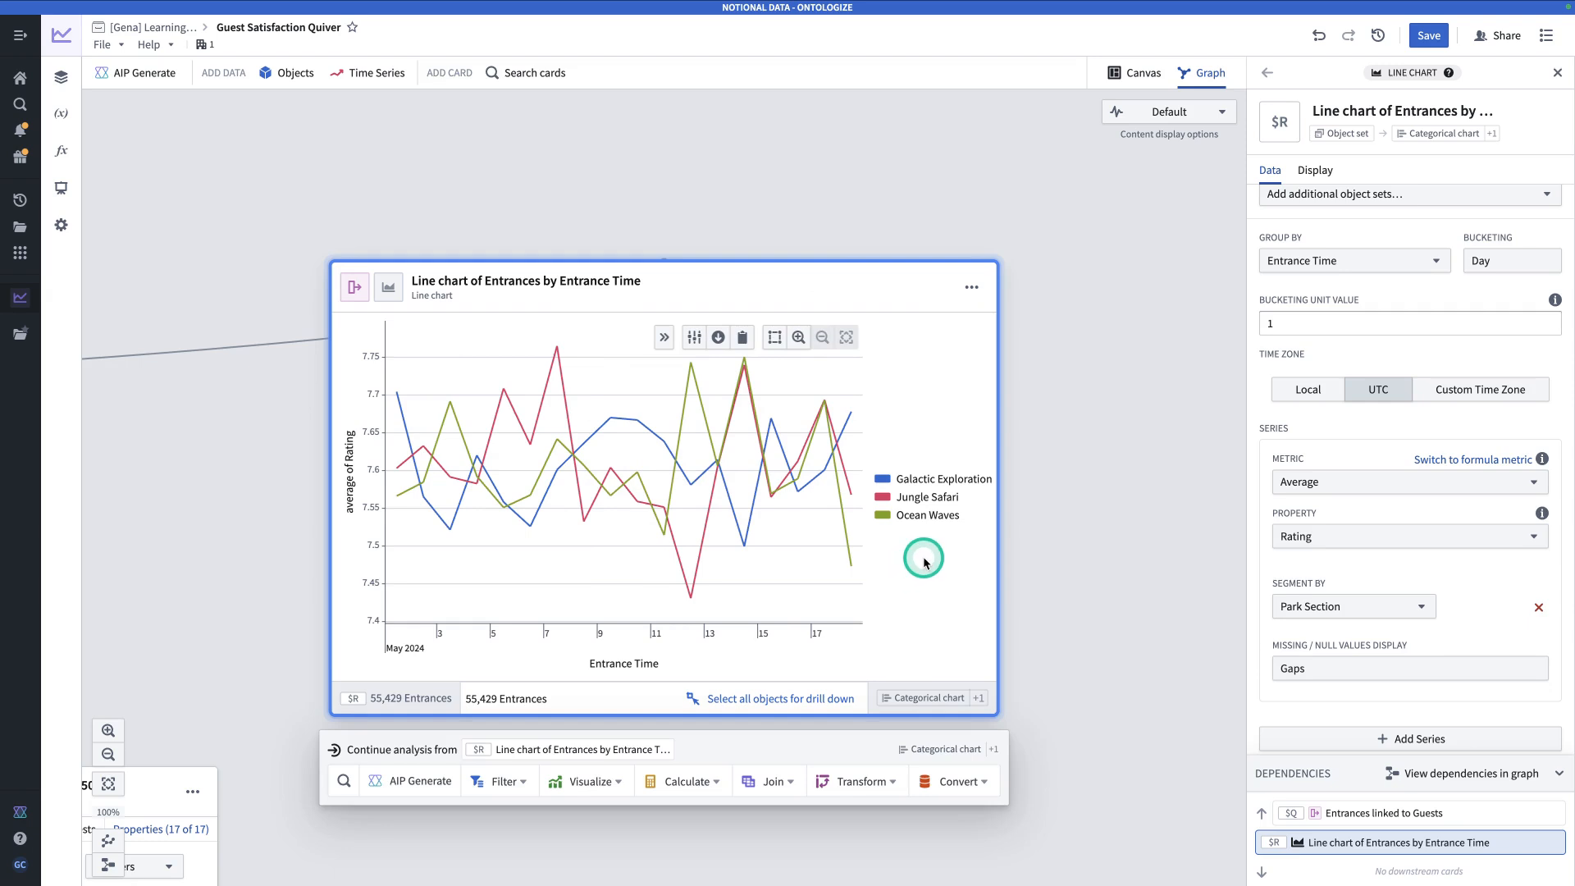
- Automatically rearrange the analysis cards into a tidy graph layout
{"action": "left_click", "coordinate": [105, 841]}
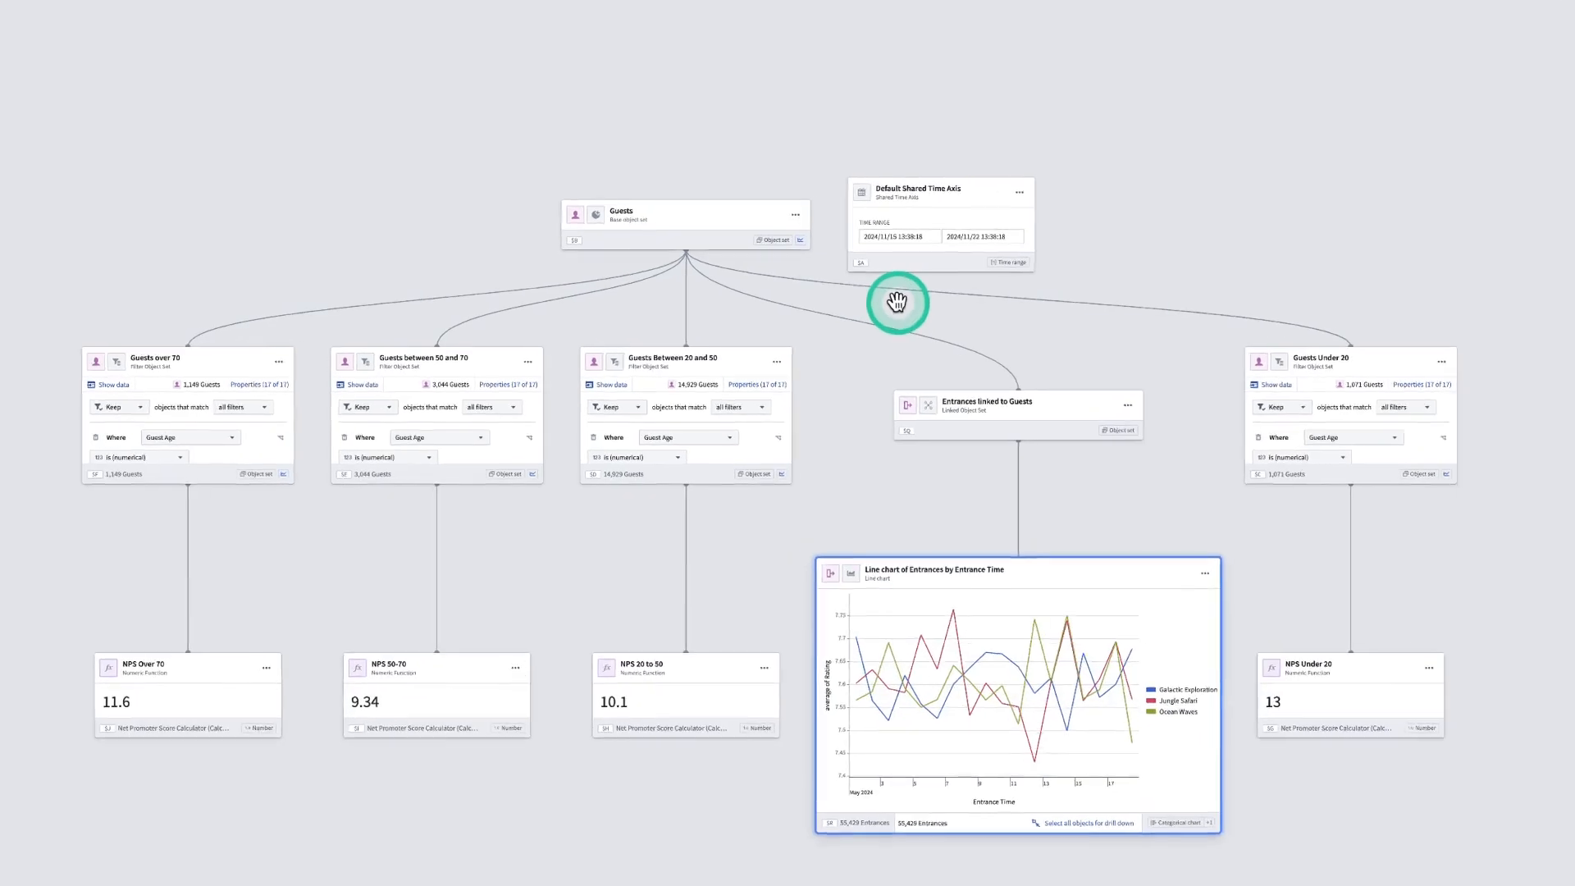
{"action": "mouse_move", "coordinate": [734, 214]}
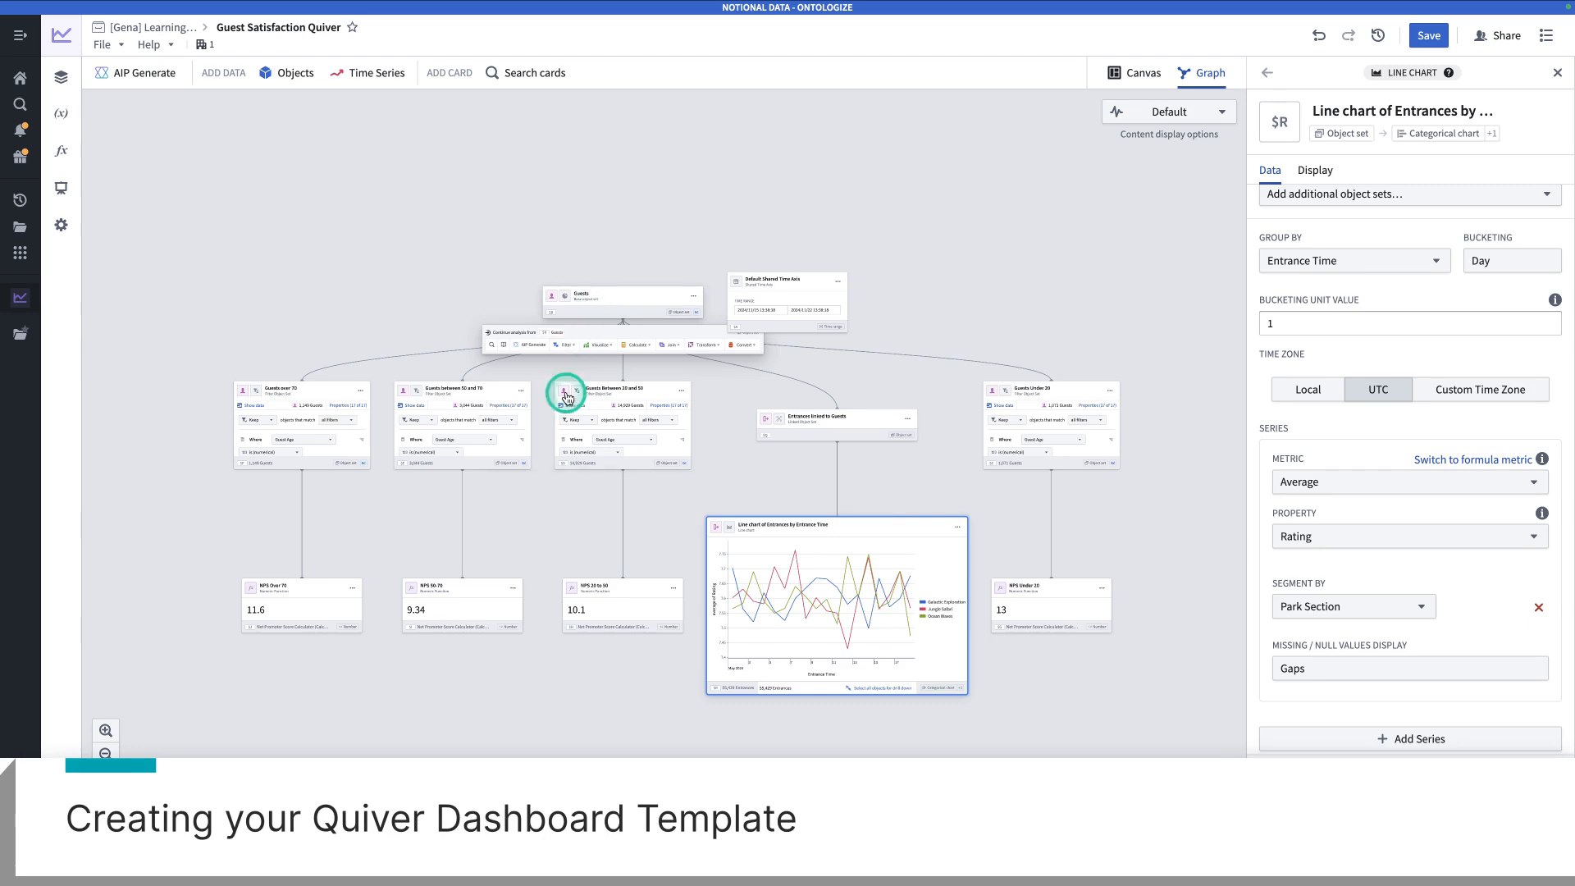
- Add the NPS Over 70 card to a new dashboard
{"action": "left_click_drag", "start_coordinate": [517, 741], "coordinate": [668, 541]}
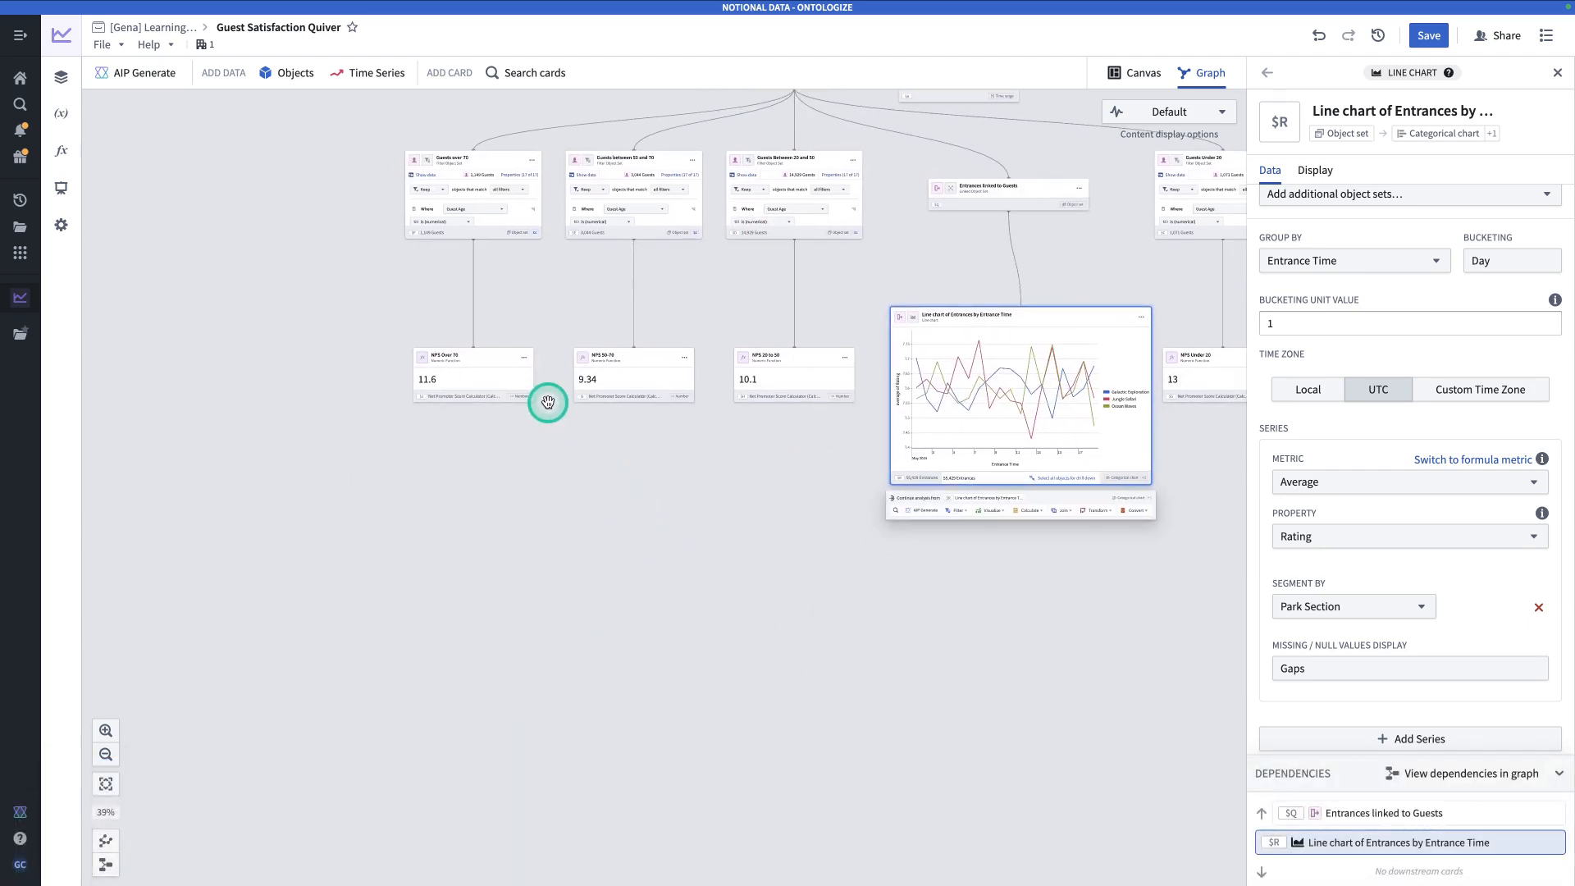
{"action": "scroll", "coordinate": [552, 408], "scroll_direction": "up", "scroll_amount": 5}
{"action": "mouse_move", "coordinate": [994, 361]}
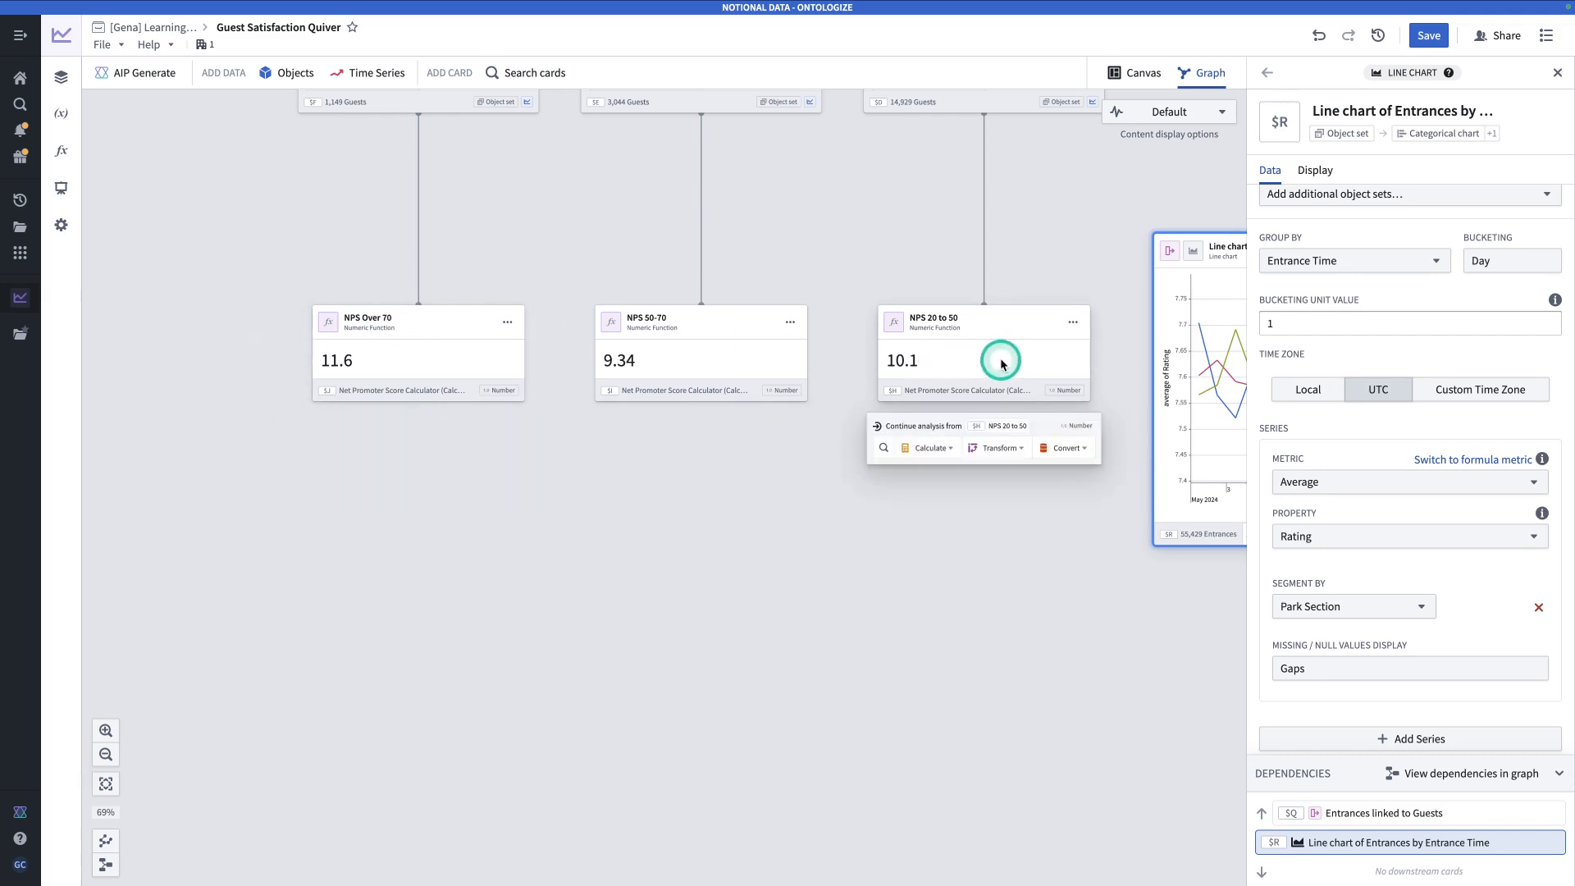
{"action": "left_click_drag", "start_coordinate": [714, 485], "coordinate": [587, 574]}
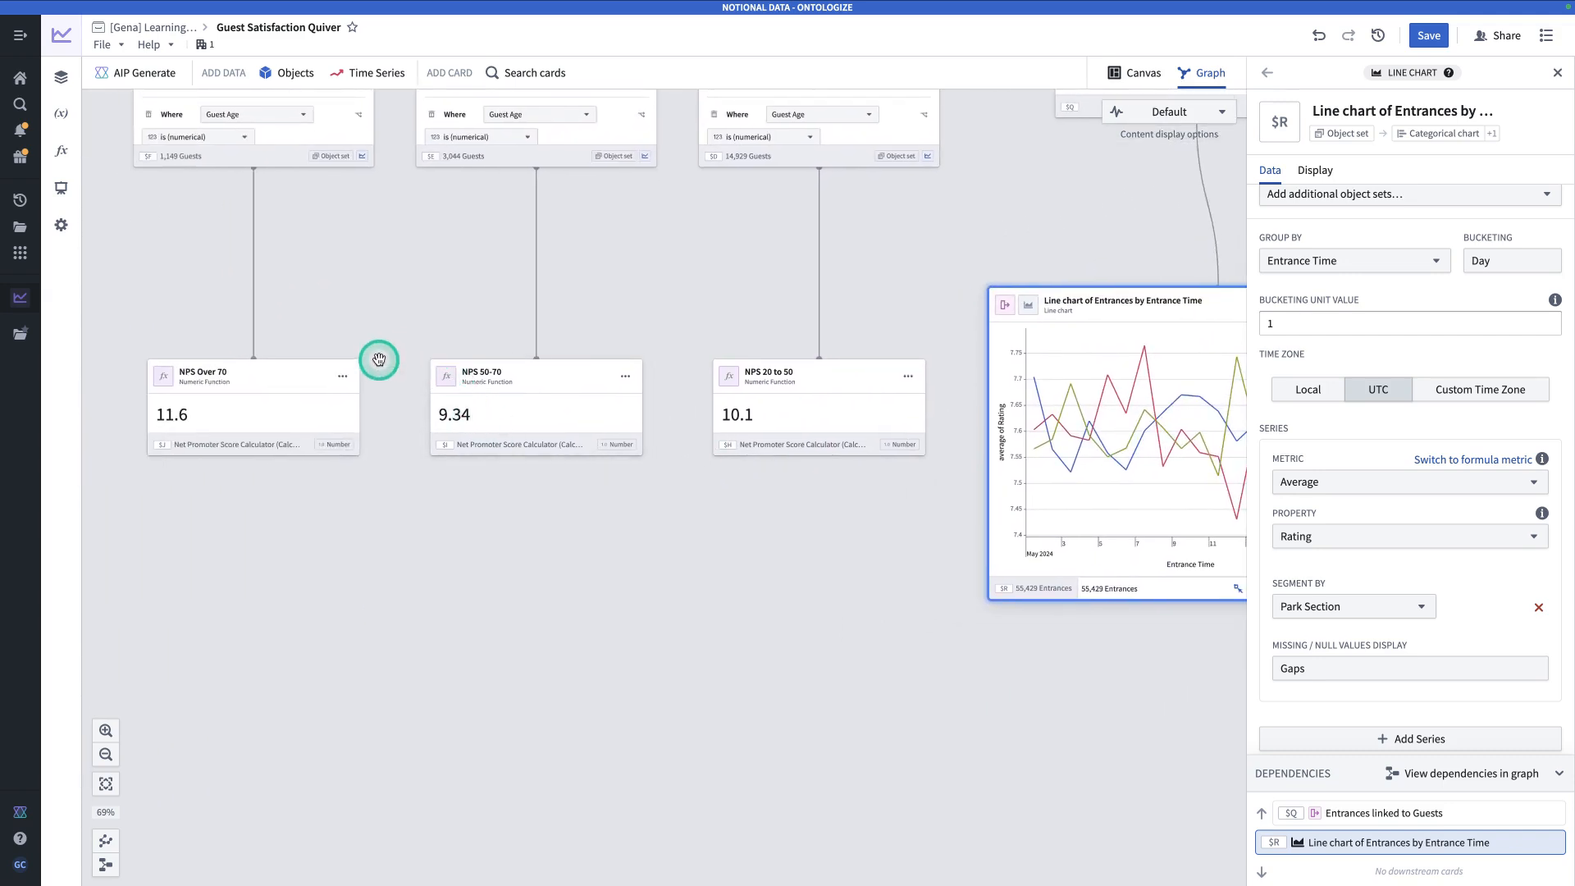
{"action": "mouse_move", "coordinate": [346, 383]}
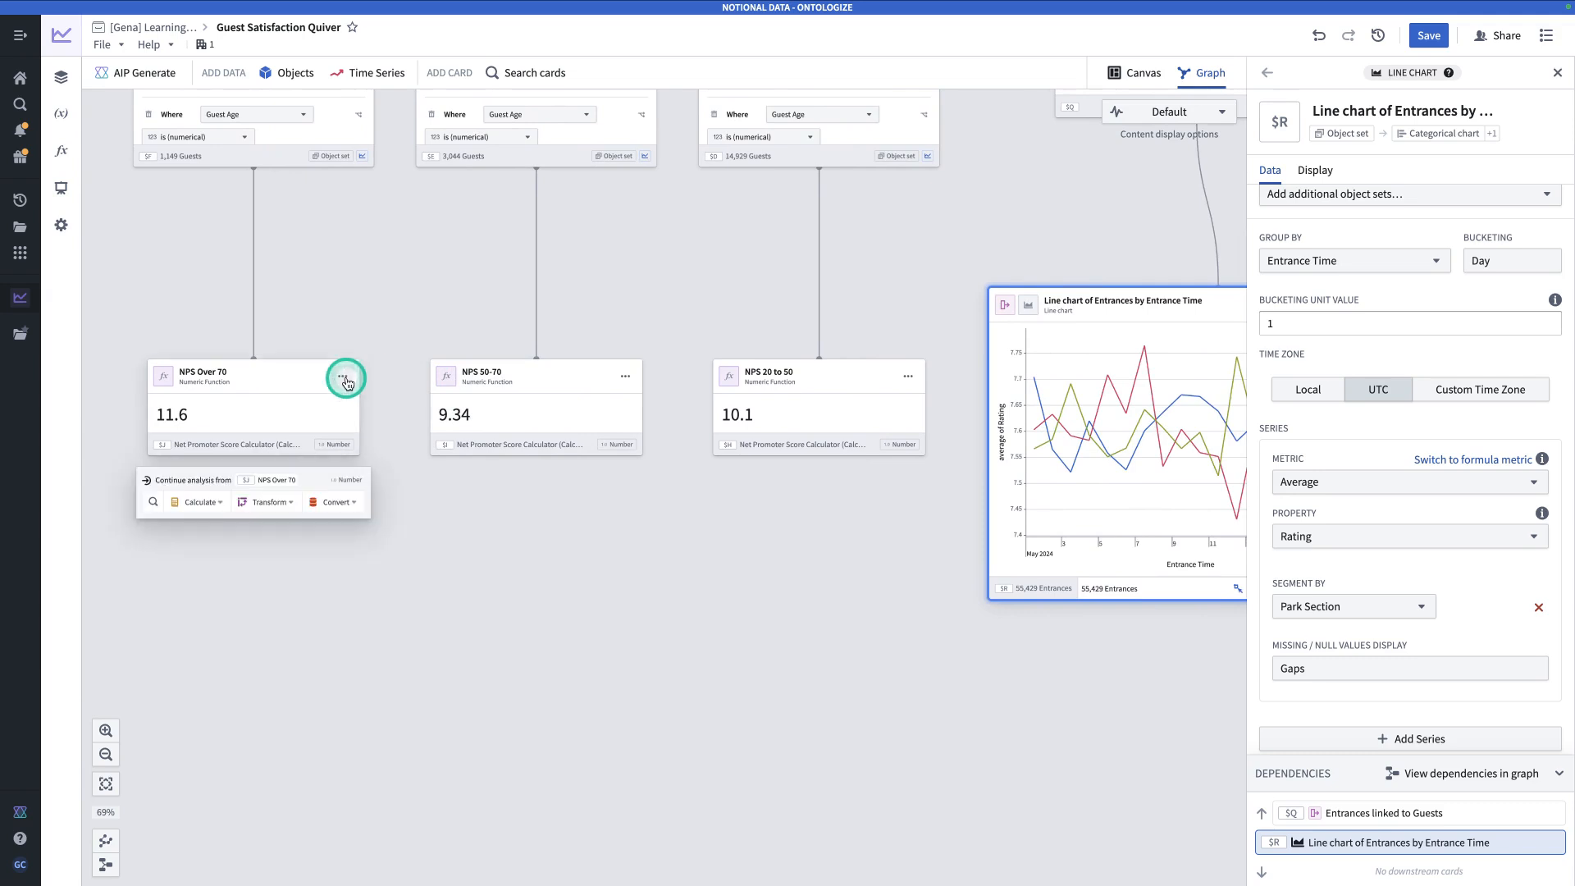
{"action": "left_click", "coordinate": [344, 379]}
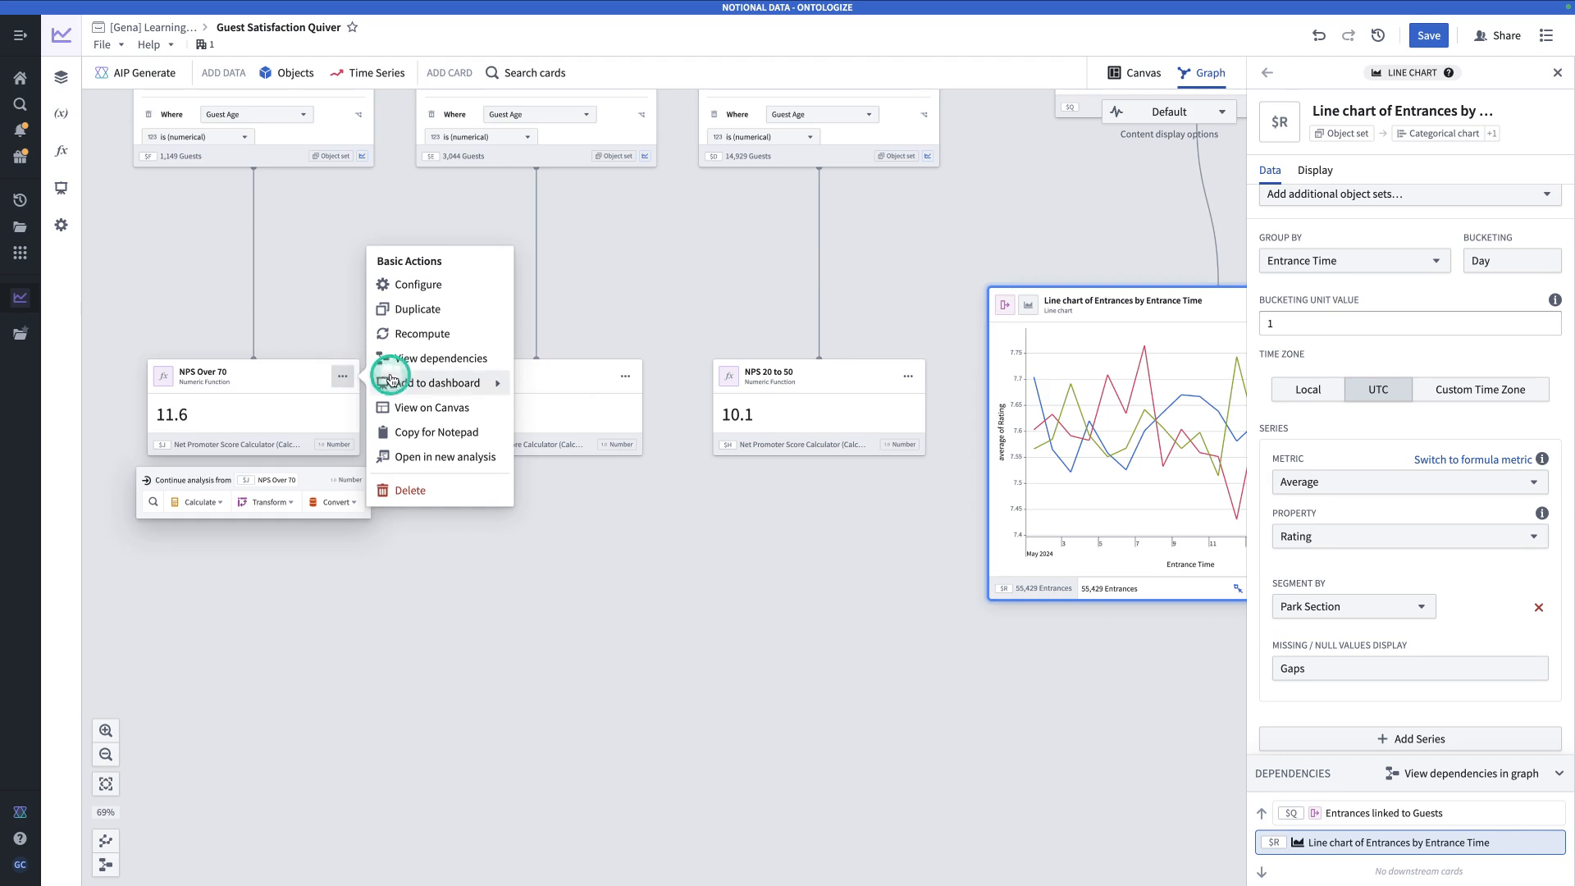
{"action": "mouse_move", "coordinate": [417, 382]}
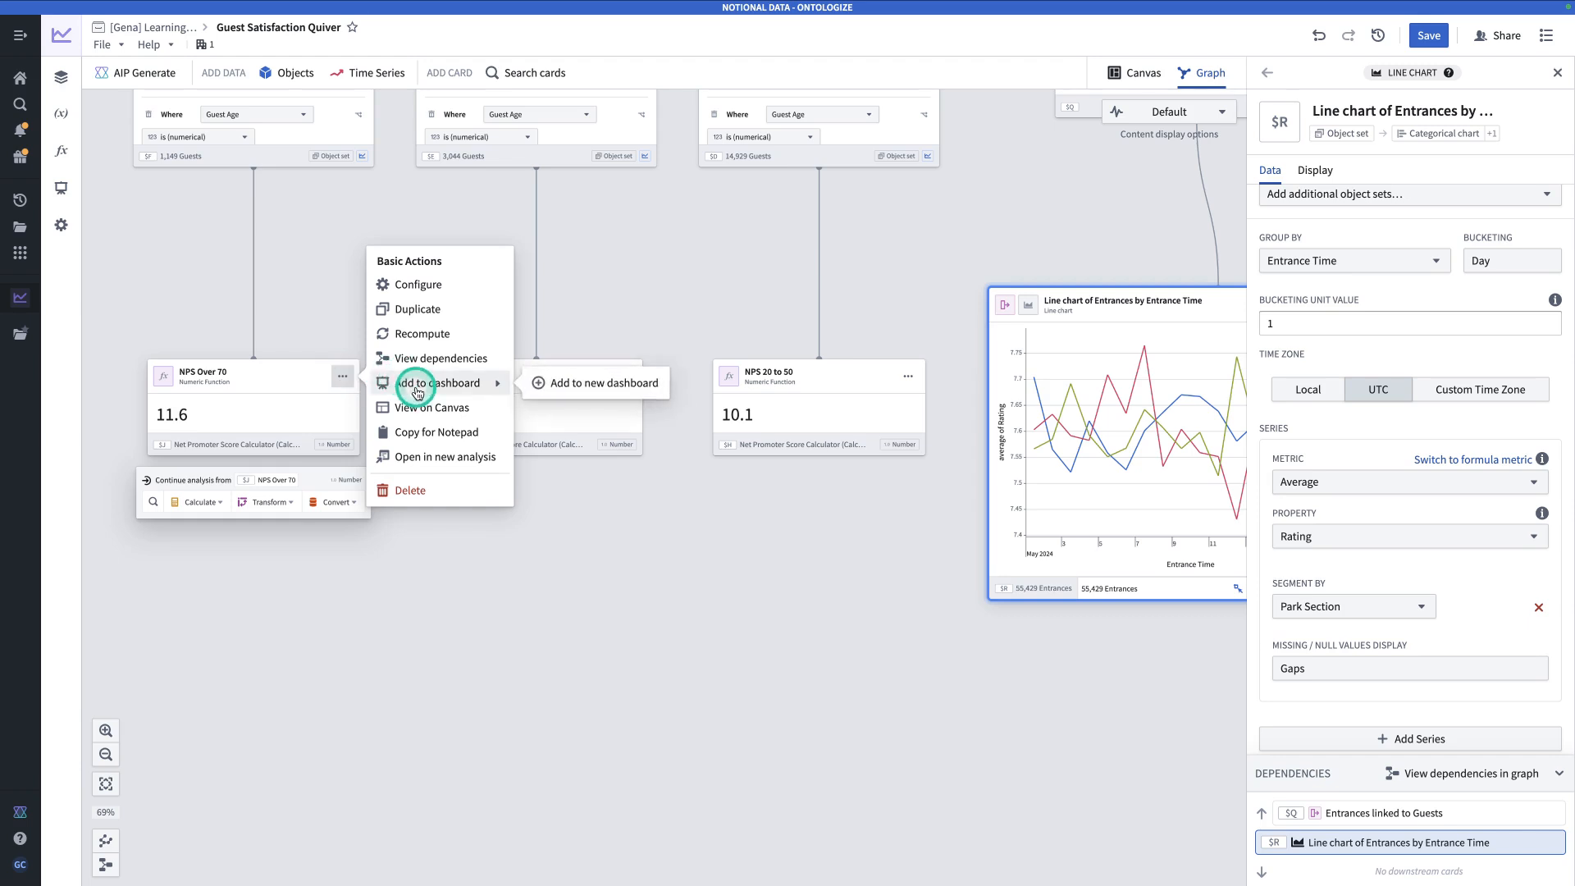
{"action": "left_click", "coordinate": [566, 381]}
- Add the NPS 50-70 and NPS 20 to 50 cards to Dashboard 1
{"action": "left_click", "coordinate": [627, 376]}
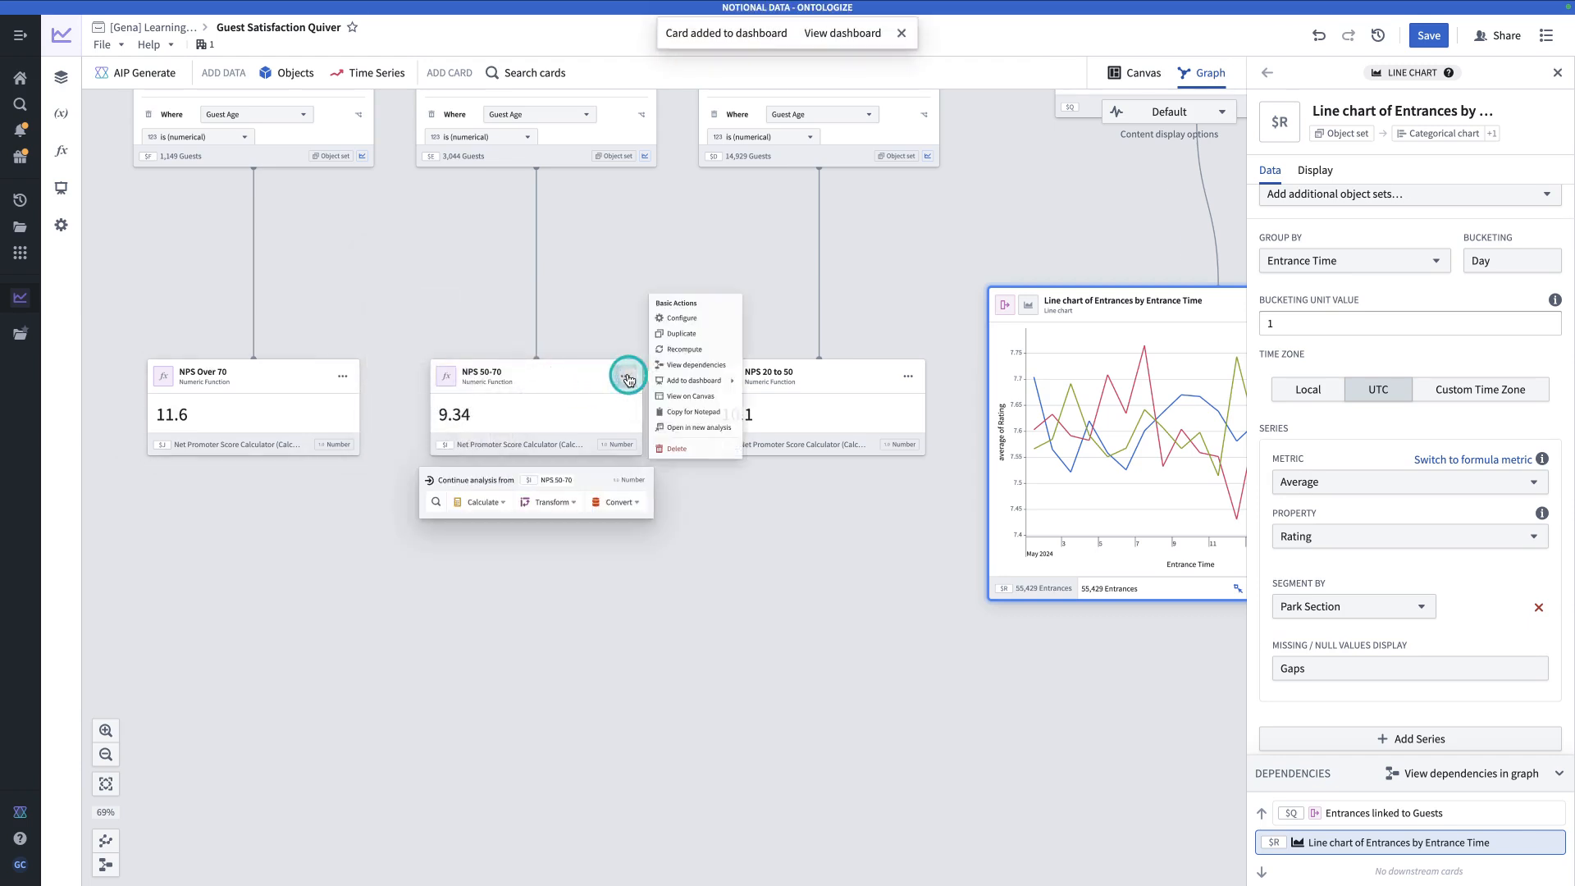
{"action": "mouse_move", "coordinate": [722, 382]}
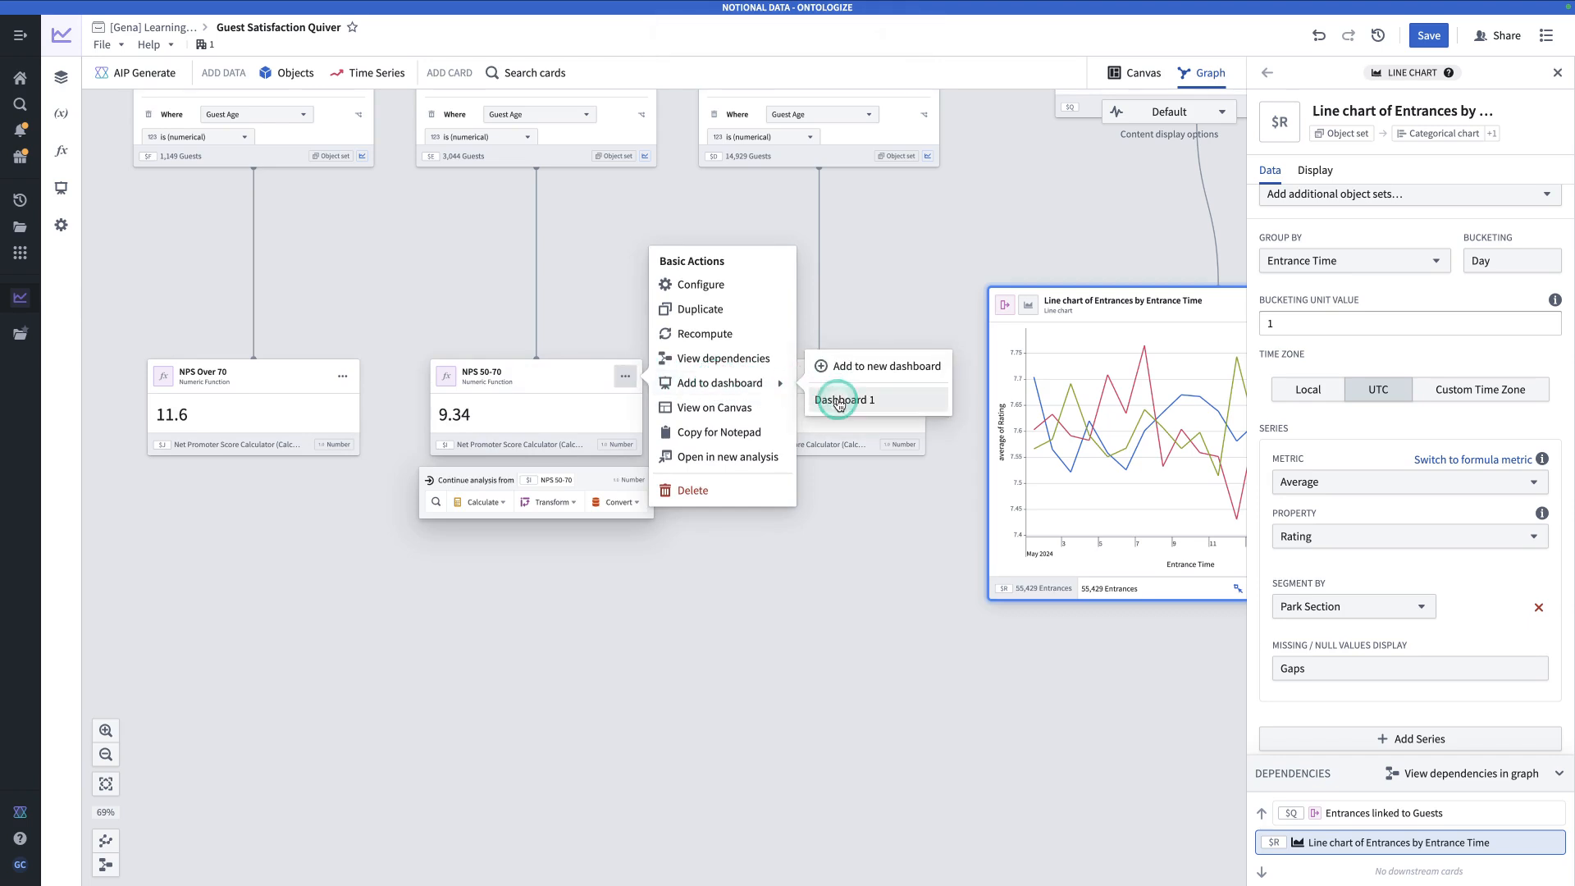
{"action": "left_click", "coordinate": [839, 402]}
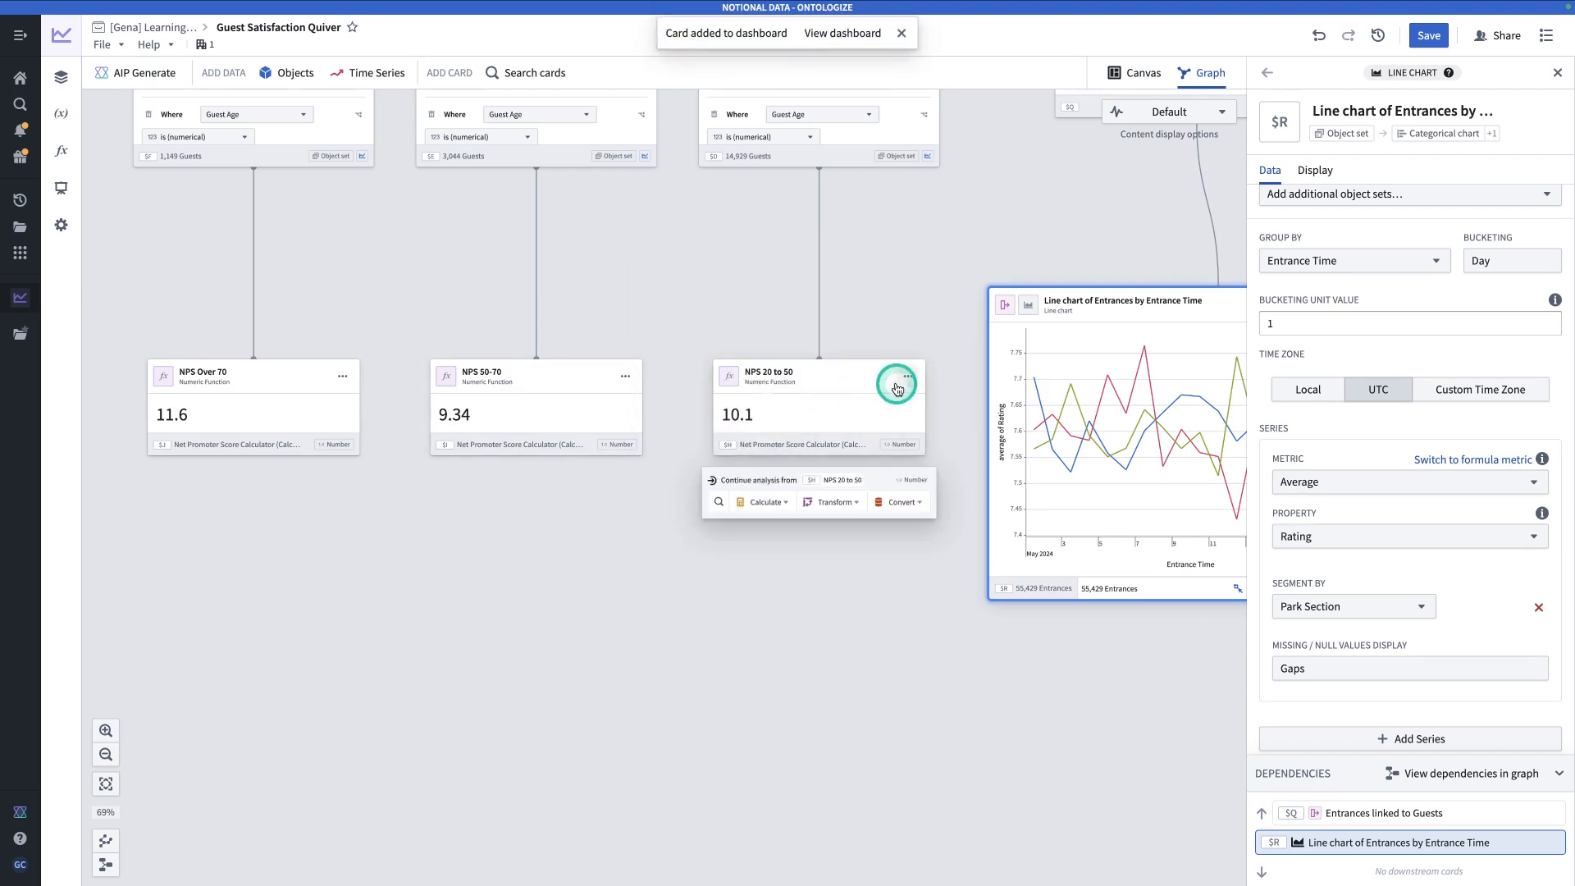
{"action": "left_click", "coordinate": [905, 384]}
{"action": "mouse_move", "coordinate": [868, 383]}
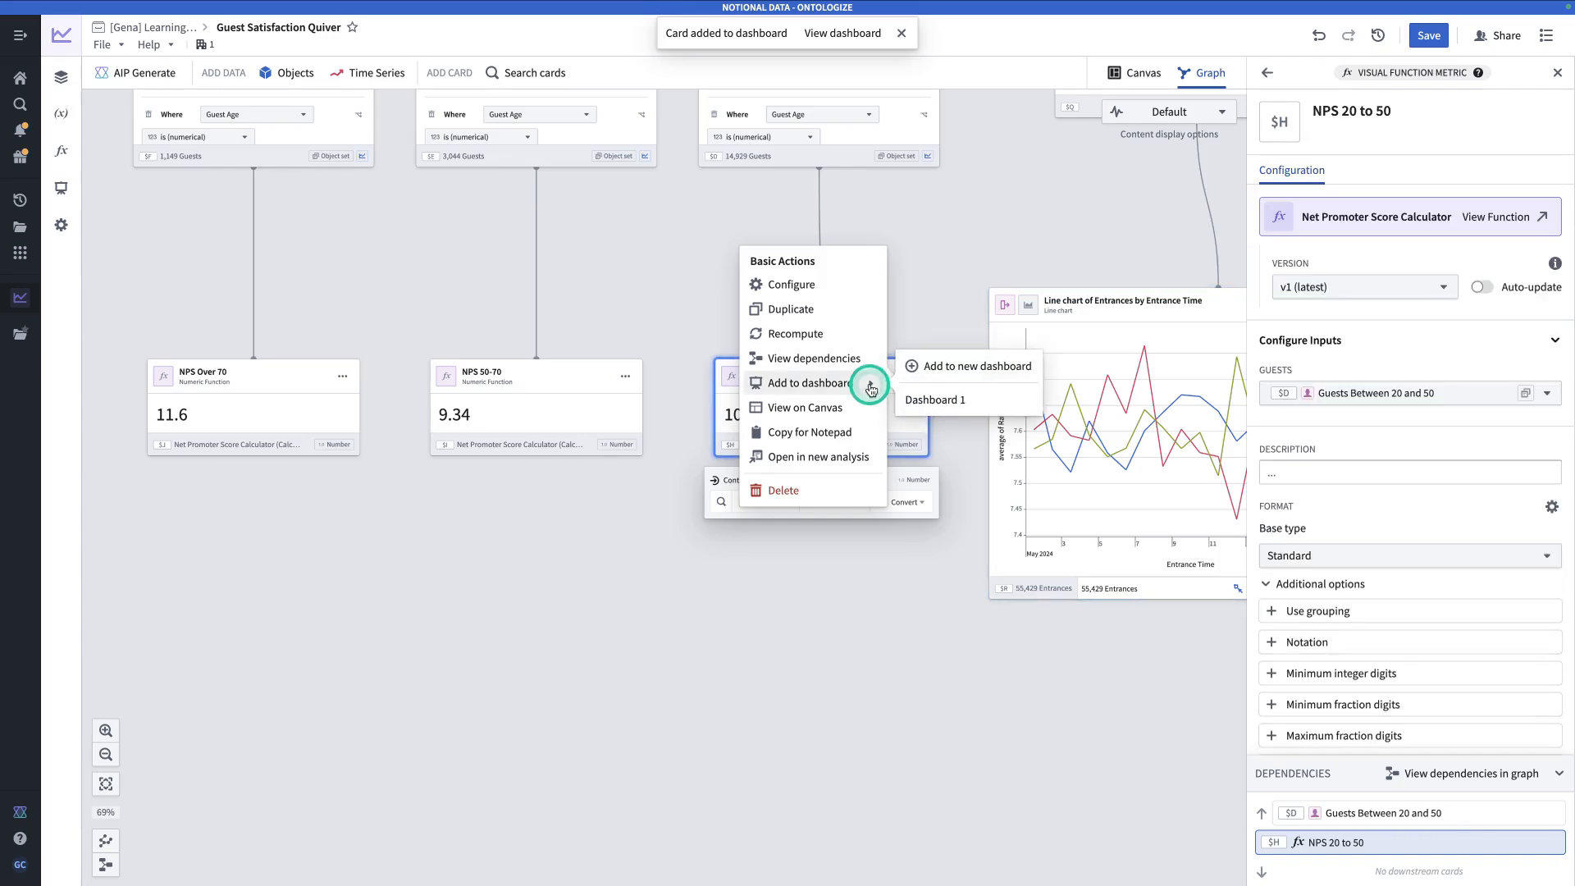
{"action": "left_click", "coordinate": [939, 400]}
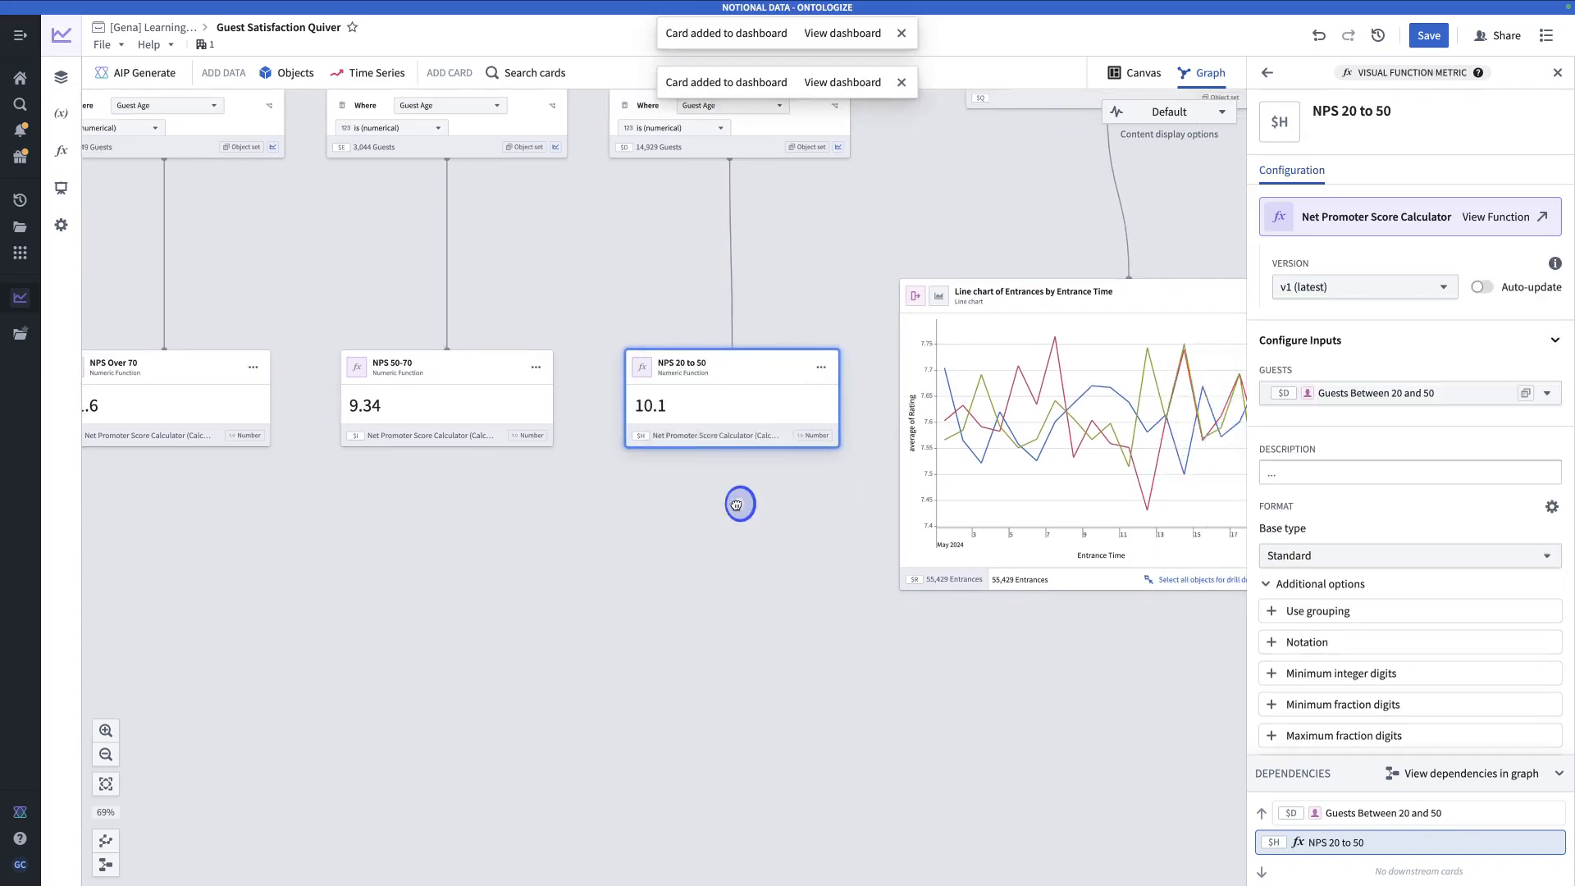
- Add the NPS Under 20 card and the Line chart of Entrances by Entrance Time to Dashboard 1
{"action": "left_click_drag", "start_coordinate": [1047, 270], "coordinate": [902, 563]}
{"action": "left_click_drag", "start_coordinate": [1112, 379], "coordinate": [851, 500]}
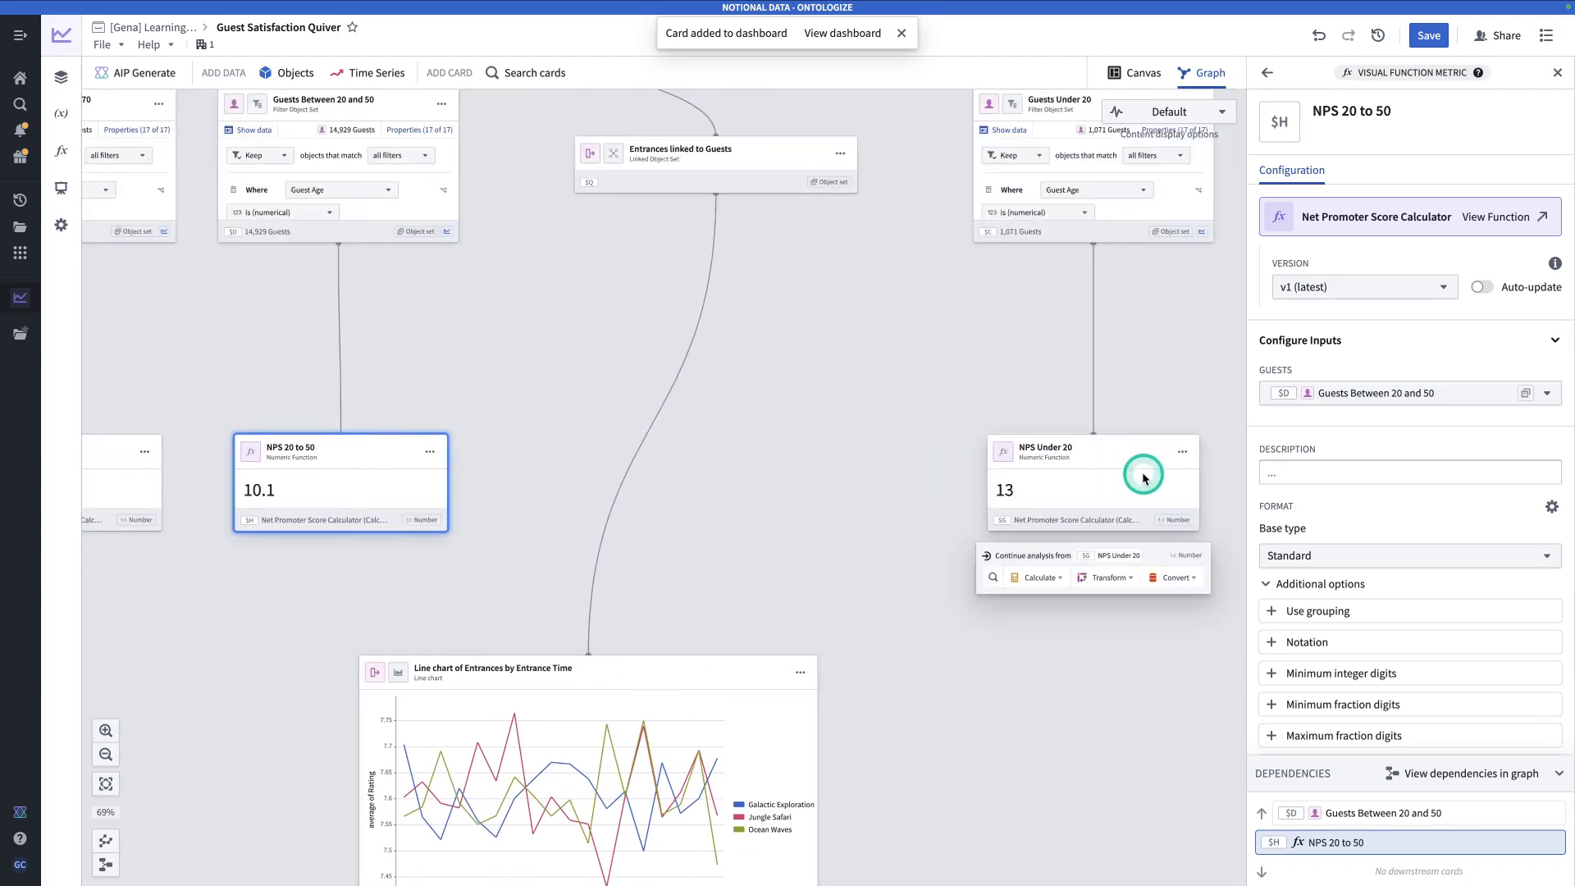
{"action": "left_click", "coordinate": [1182, 454]}
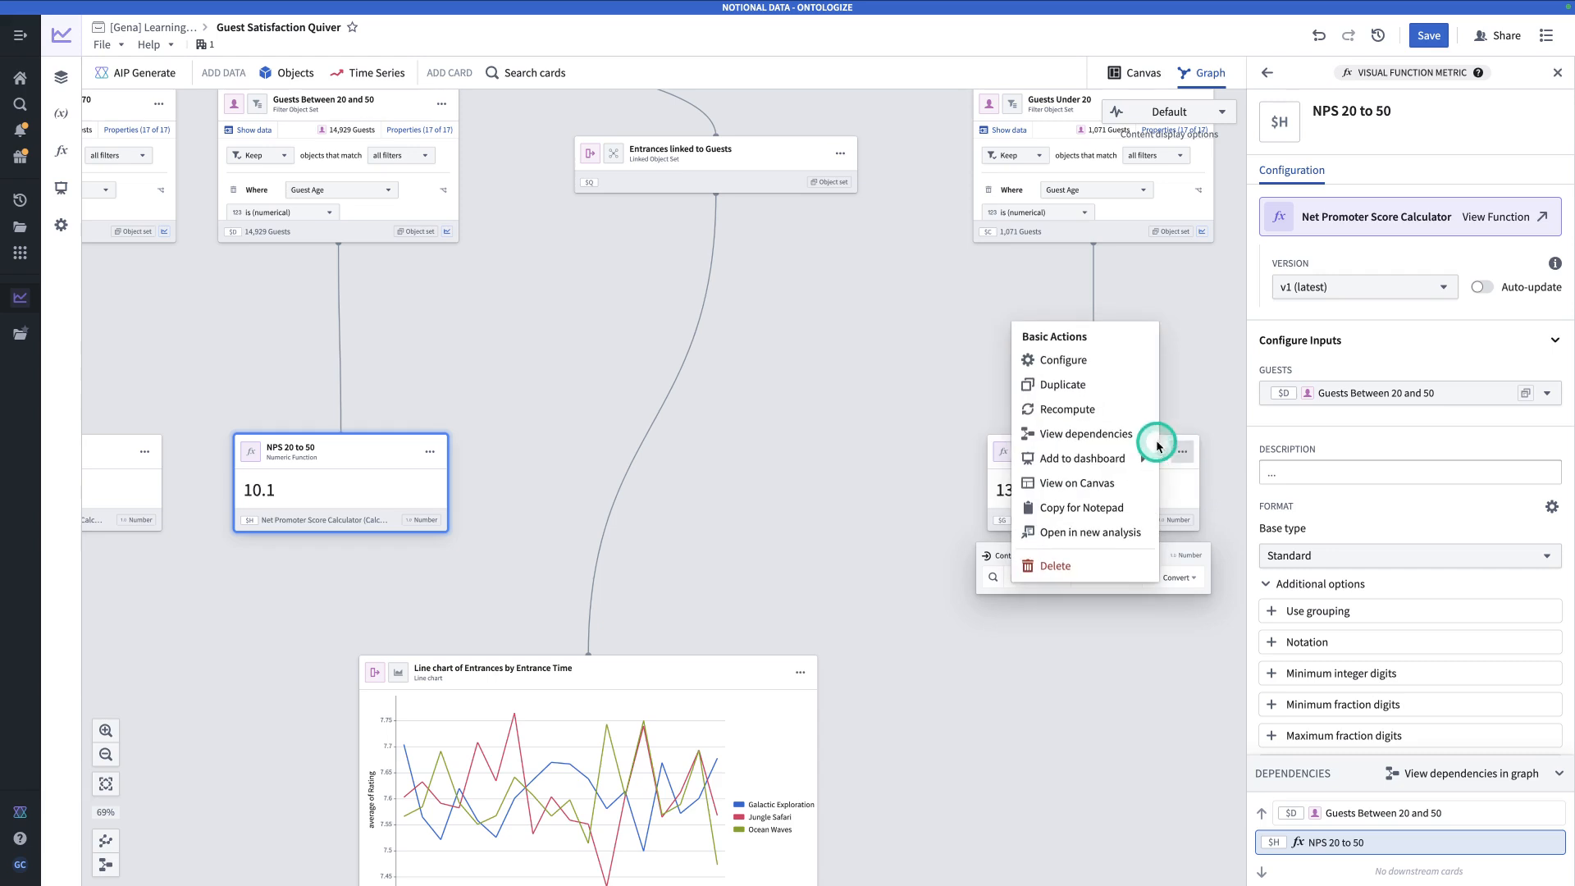
{"action": "mouse_move", "coordinate": [1148, 456]}
{"action": "left_click", "coordinate": [1193, 473]}
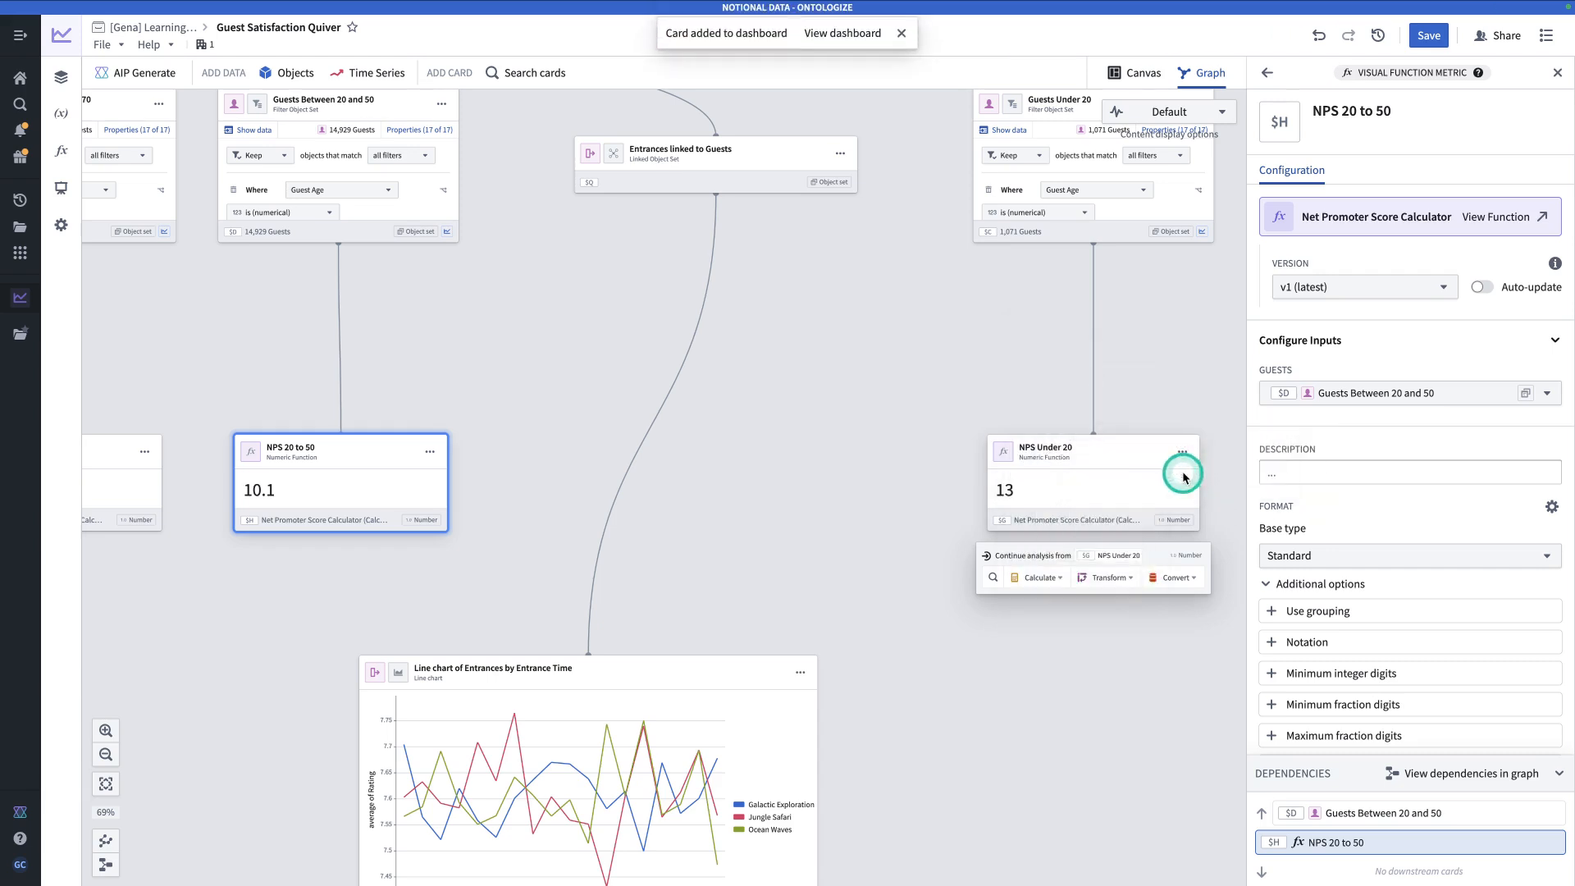
{"action": "left_click", "coordinate": [797, 672]}
{"action": "mouse_move", "coordinate": [755, 667]}
{"action": "left_click", "coordinate": [812, 684]}
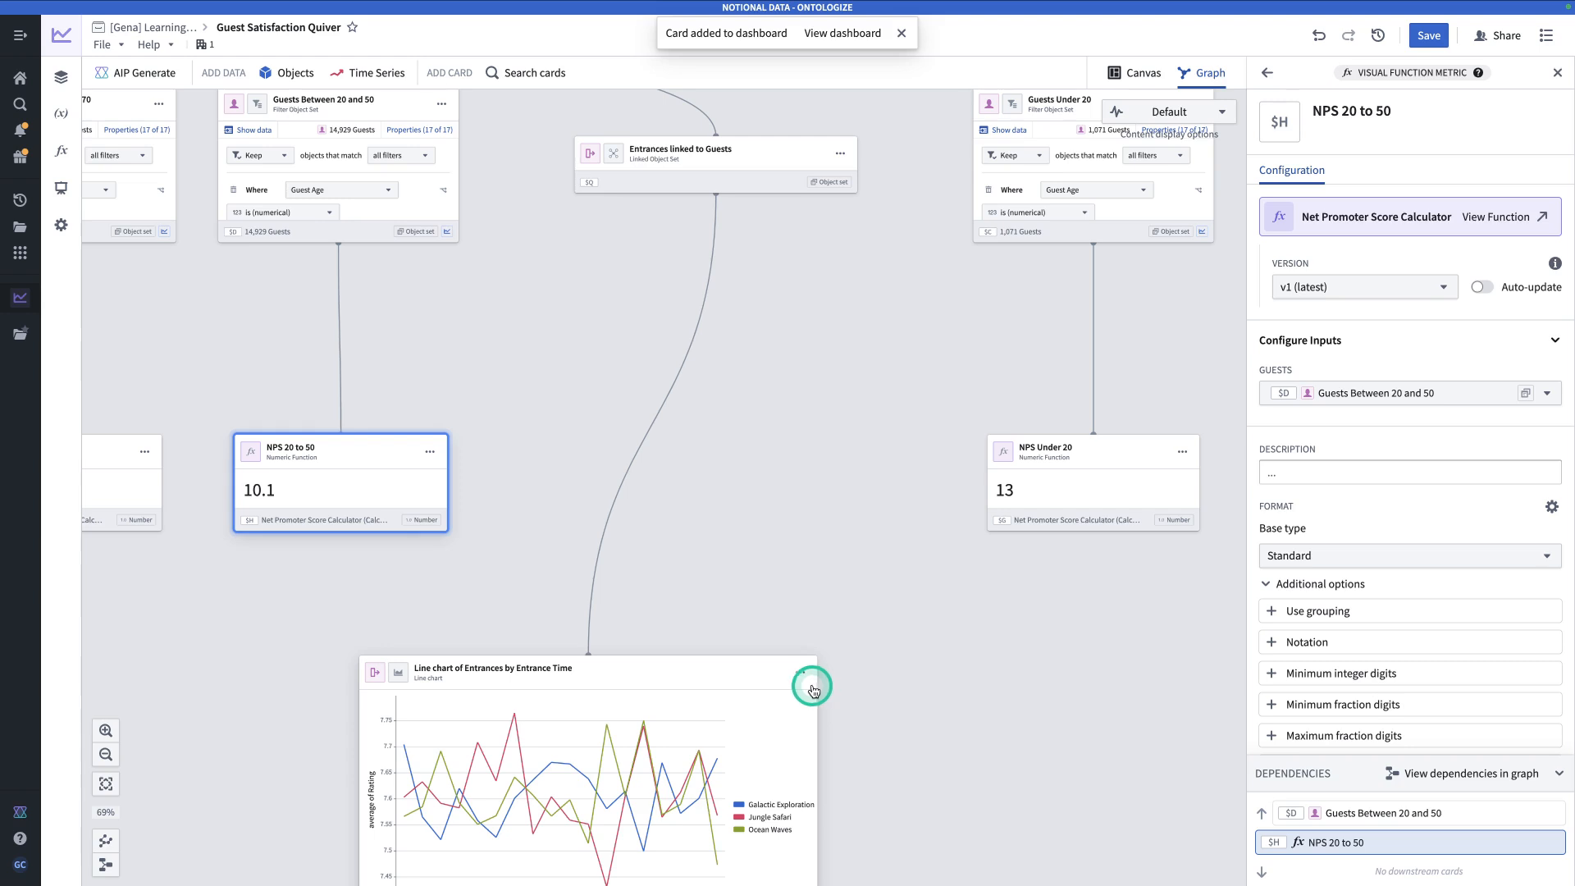
- Open Dashboard 1 in the dashboard editor and look over its cards
{"action": "left_click", "coordinate": [68, 192]}
{"action": "left_click", "coordinate": [206, 226]}
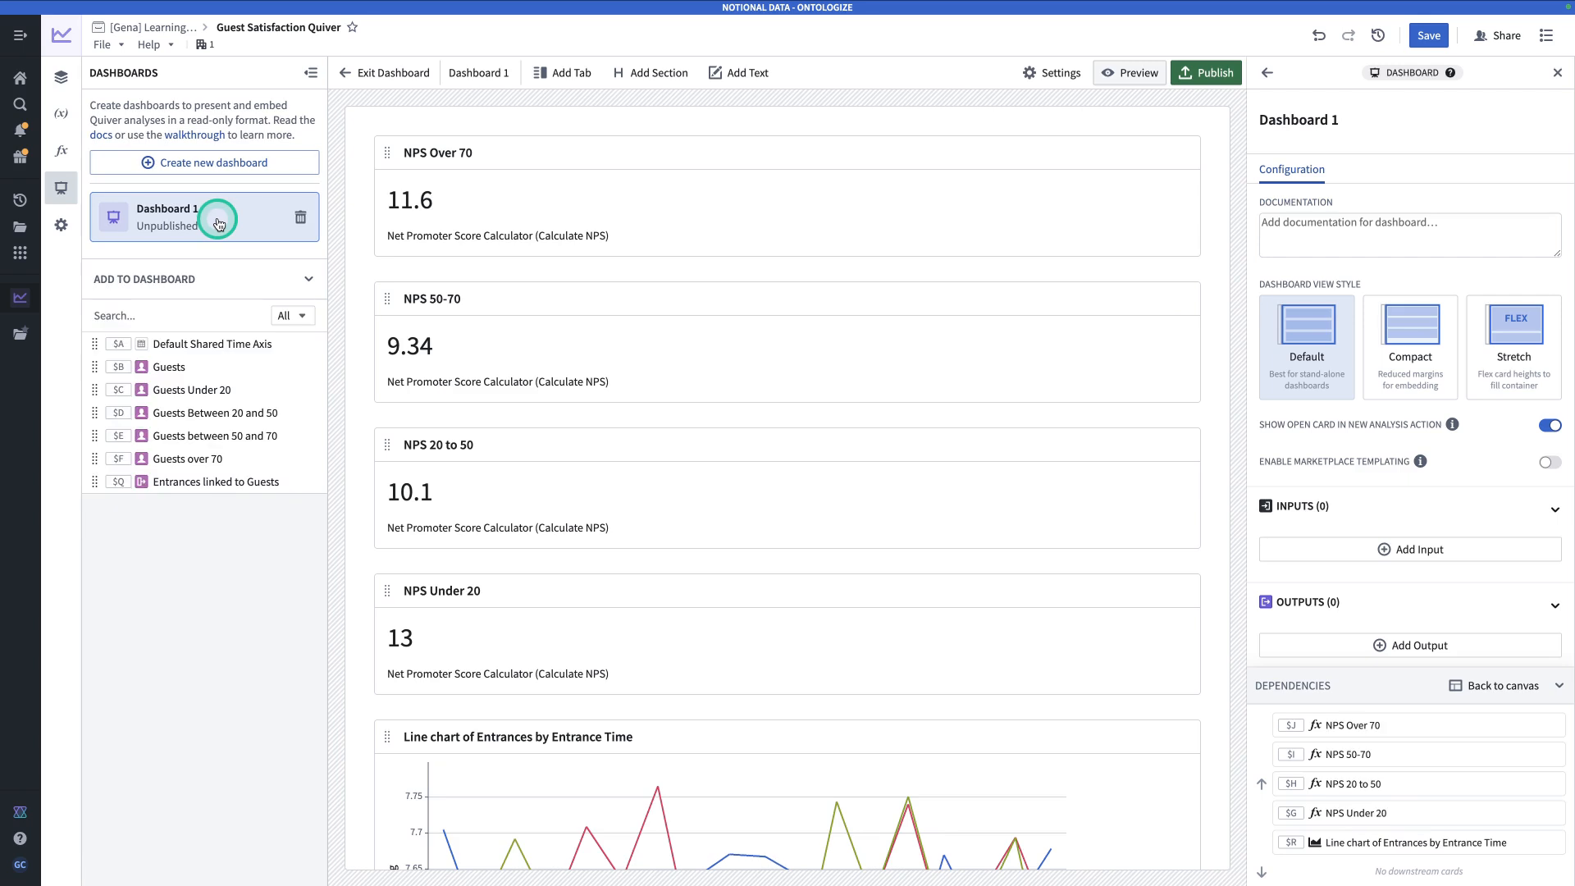
{"action": "scroll", "coordinate": [618, 428], "scroll_direction": "down", "scroll_amount": 5}
{"action": "scroll", "coordinate": [625, 428], "scroll_direction": "up", "scroll_amount": 4}
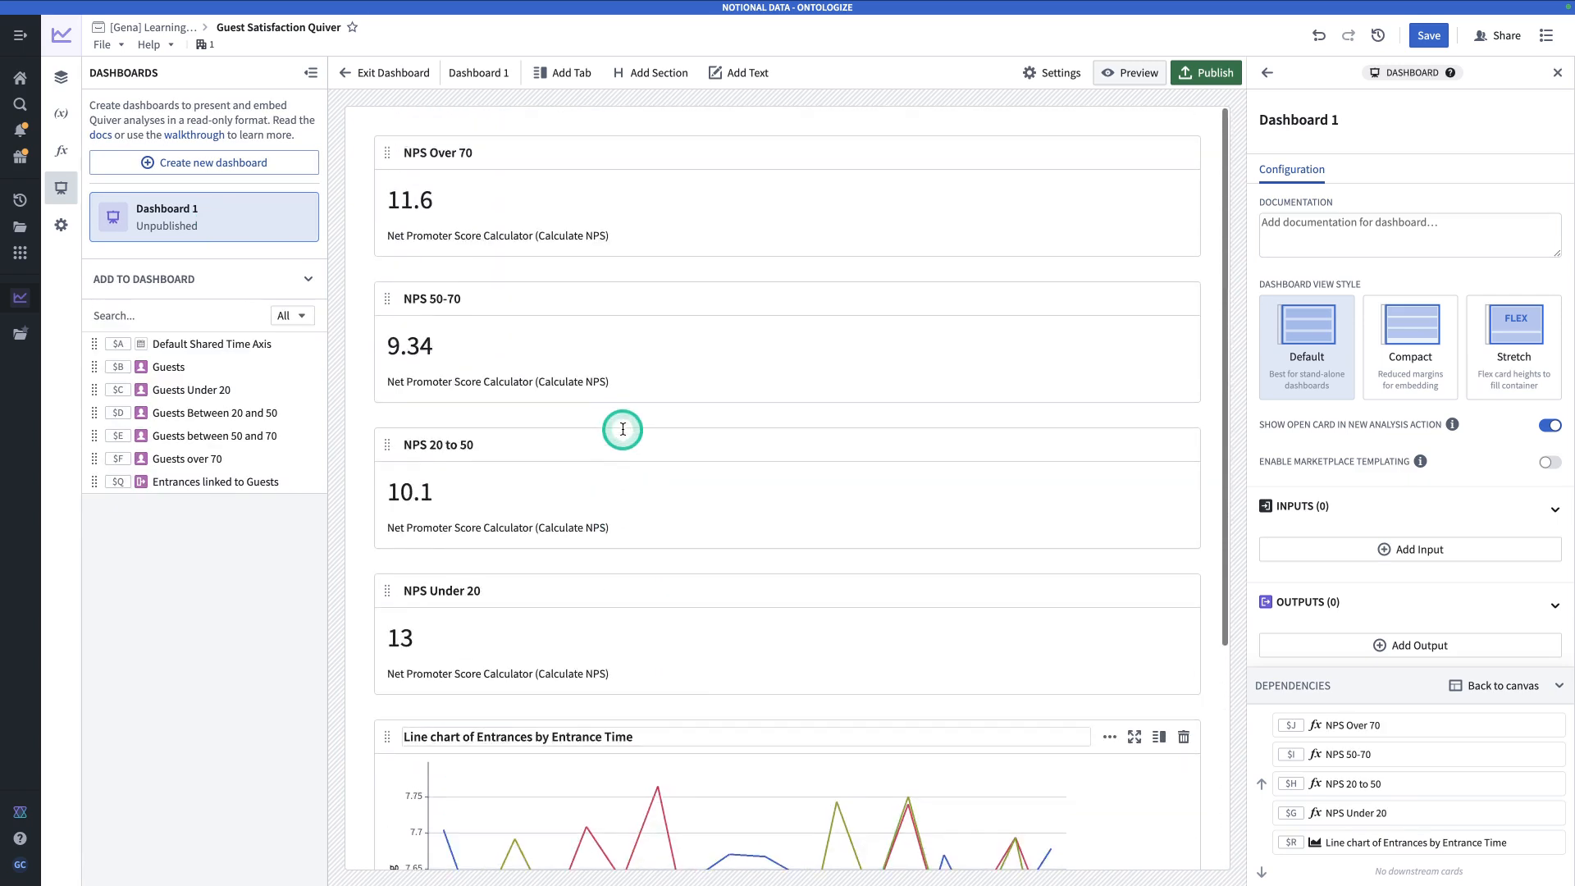
- Set the NPS Under 20 card's description to "NPS under 20" and the NPS 20 to 50 card's to "NPS 20-50"
{"action": "left_click", "coordinate": [491, 443]}
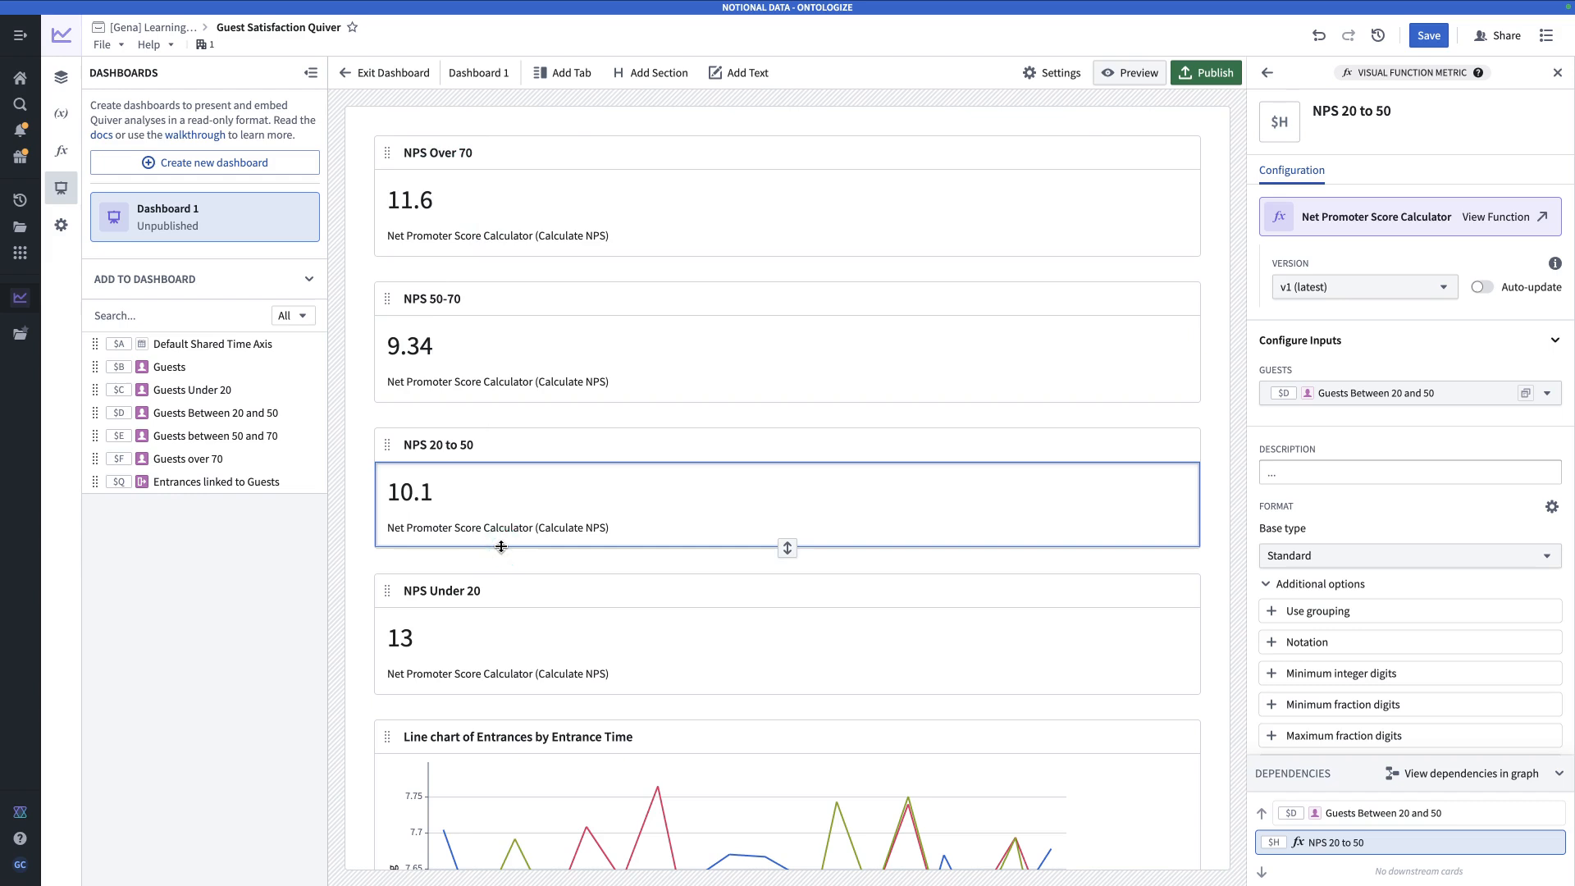
{"action": "left_click", "coordinate": [529, 665]}
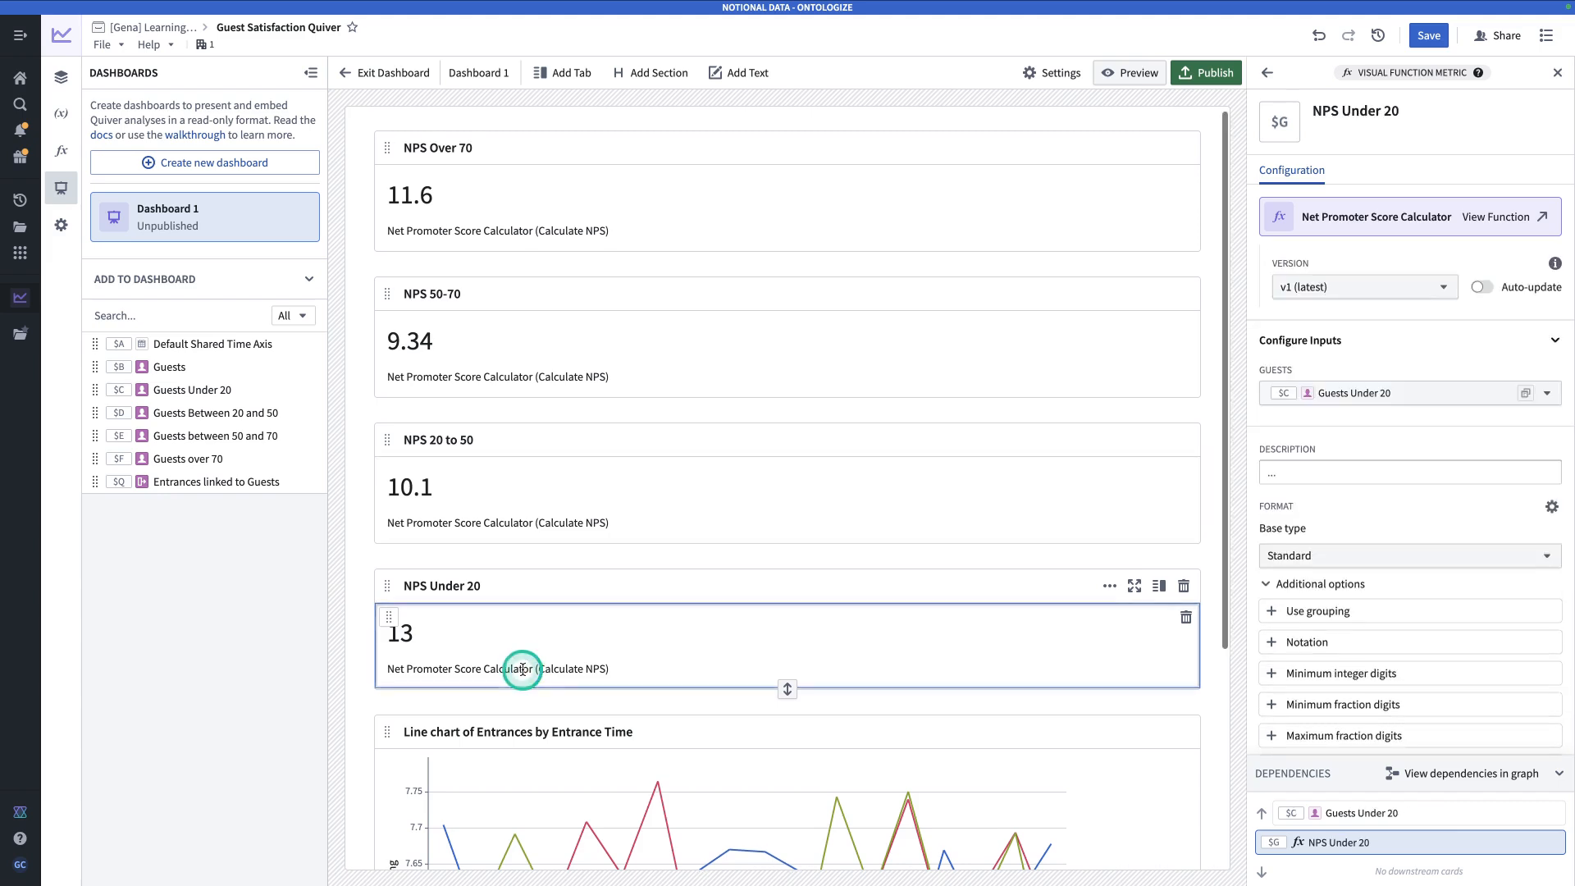
{"action": "left_click", "coordinate": [1355, 471]}
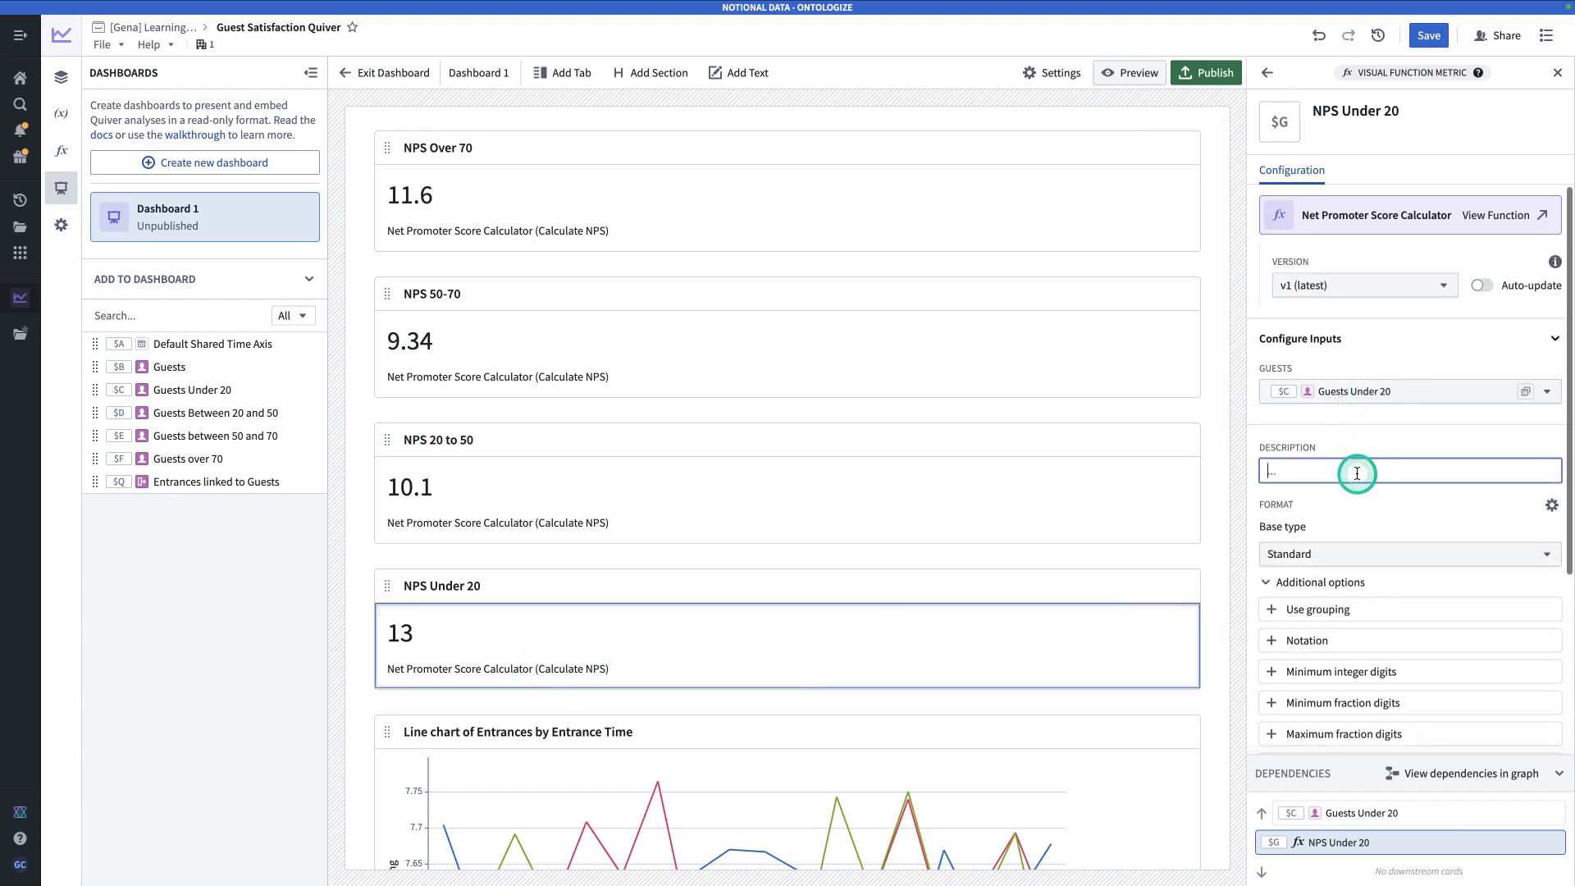
{"action": "type", "text": "NPS under 20"}
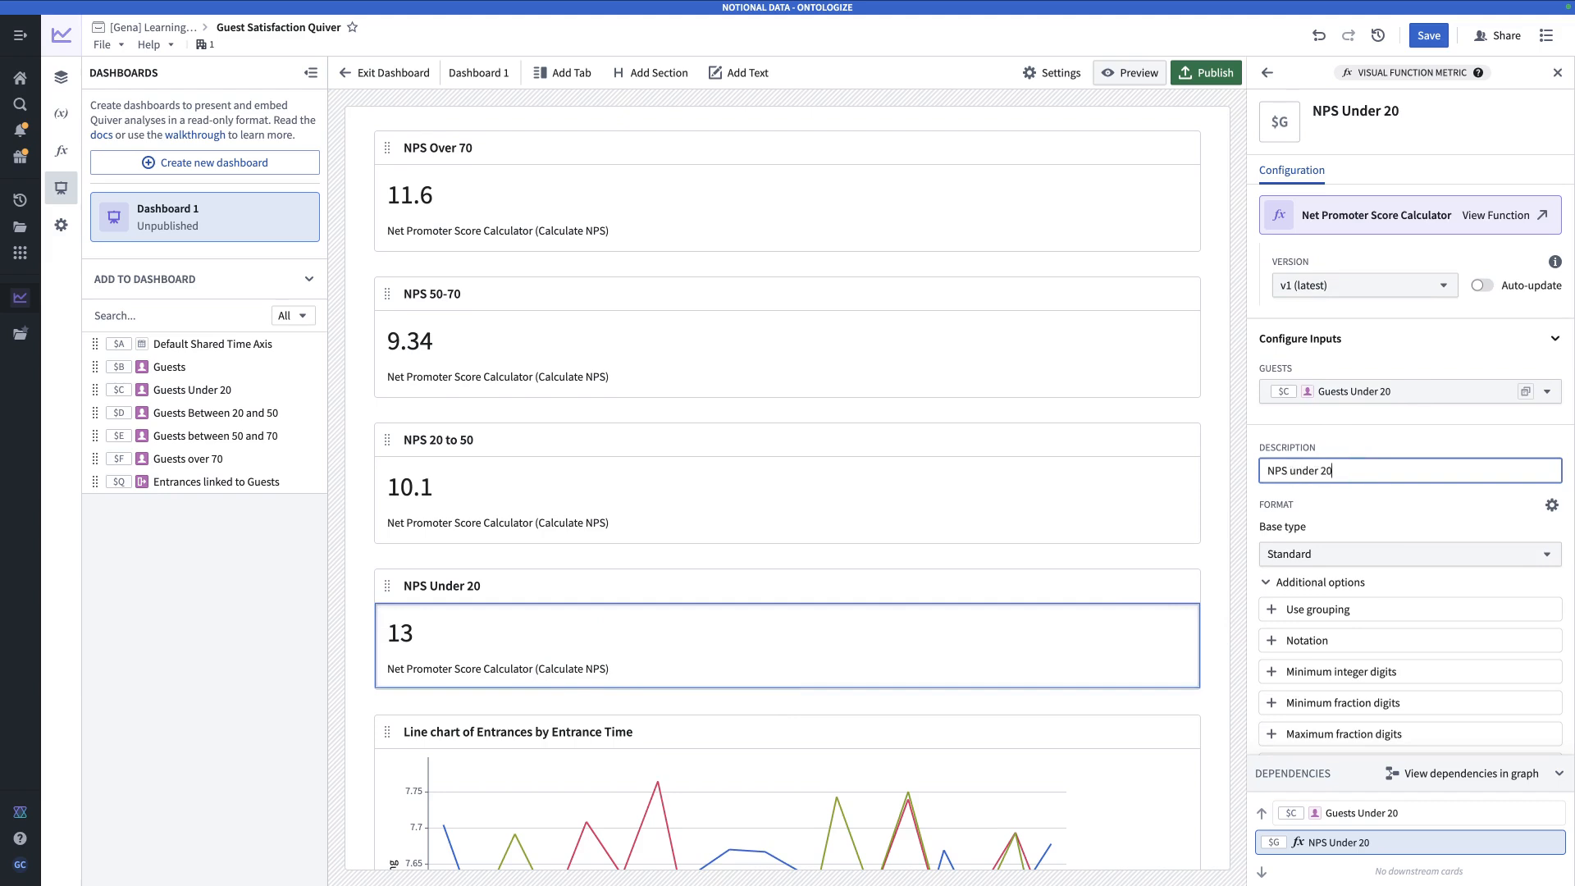
{"action": "left_click", "coordinate": [749, 513]}
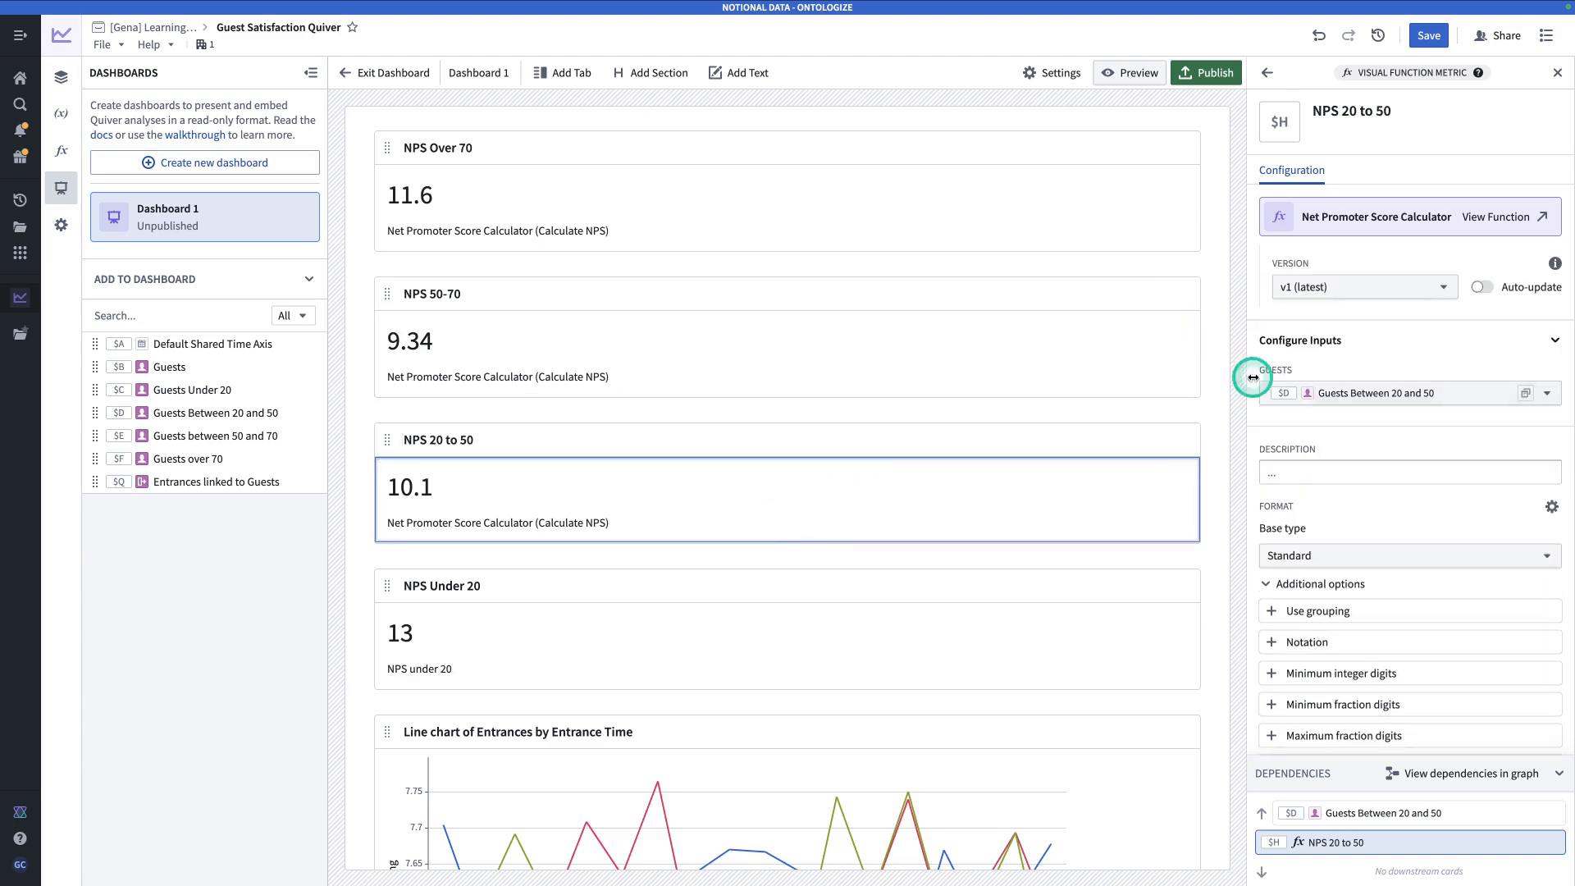
{"action": "left_click", "coordinate": [1285, 474]}
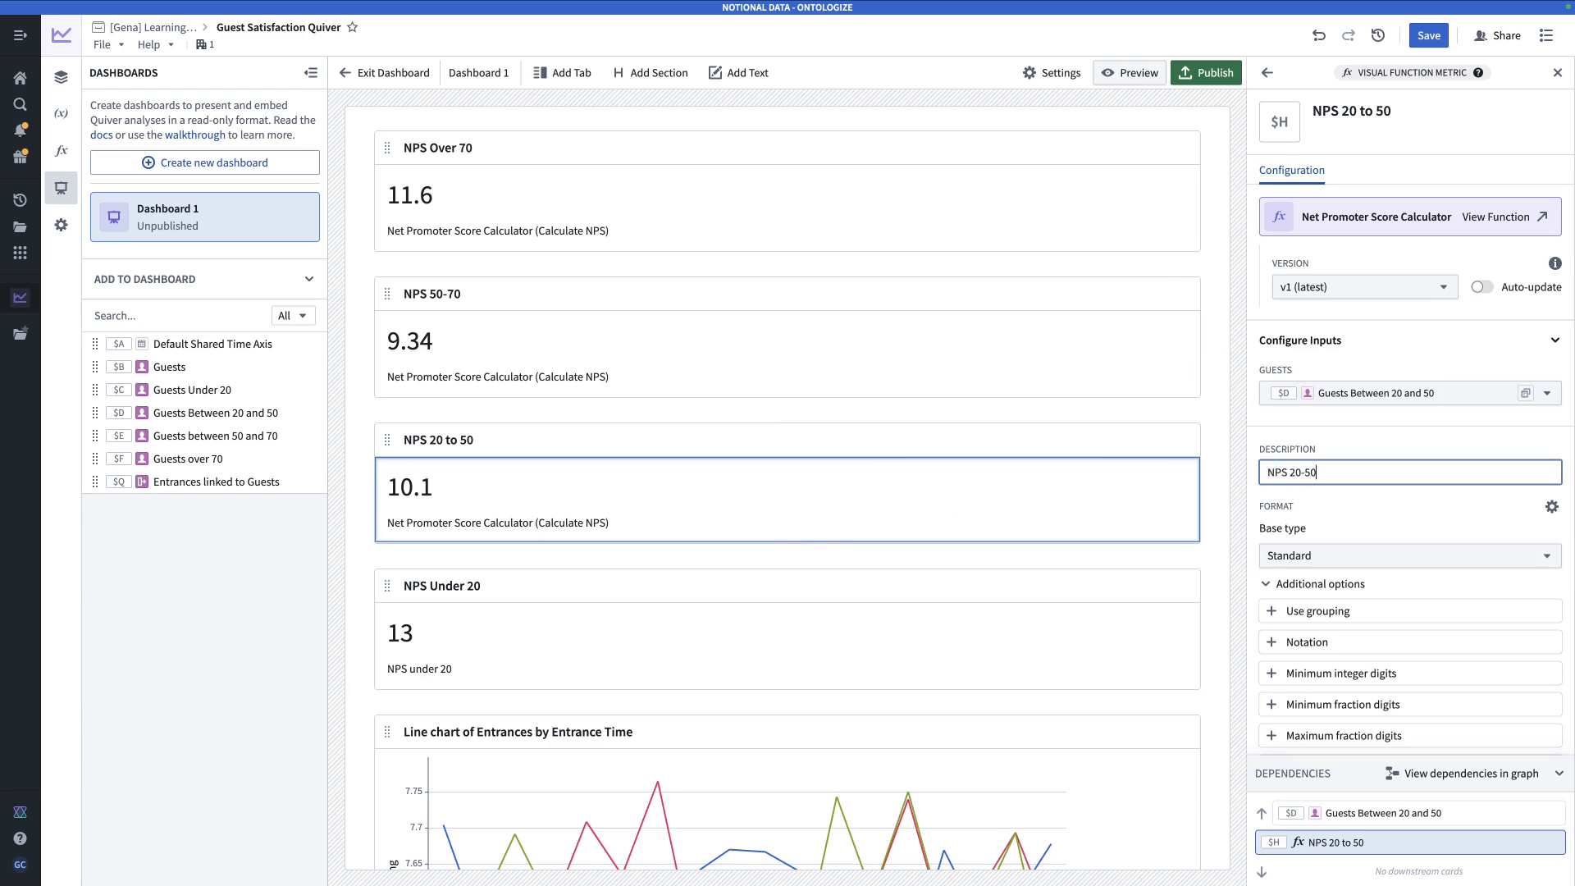
- Set the NPS 50-70 card's description to "NPS 50-70" and the NPS Over 70 card's to "NPS over 70"
{"action": "left_click", "coordinate": [903, 355]}
{"action": "left_click", "coordinate": [1320, 468]}
{"action": "type", "text": "NPS 50-70"}
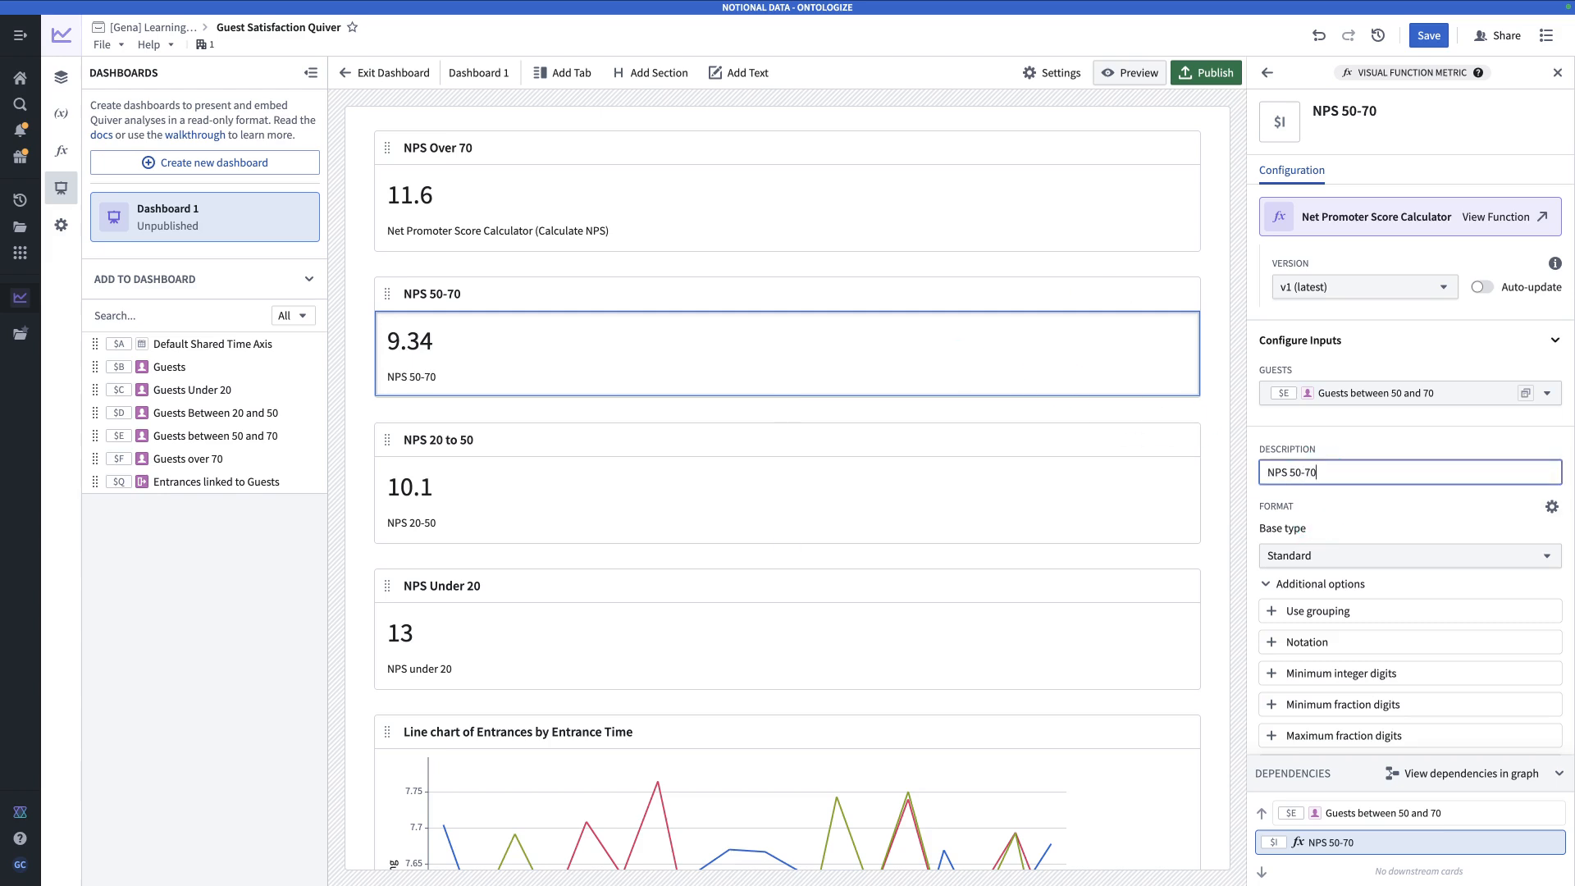
{"action": "left_click", "coordinate": [917, 212]}
{"action": "left_click", "coordinate": [1320, 473]}
{"action": "type", "text": "NPS over 70"}
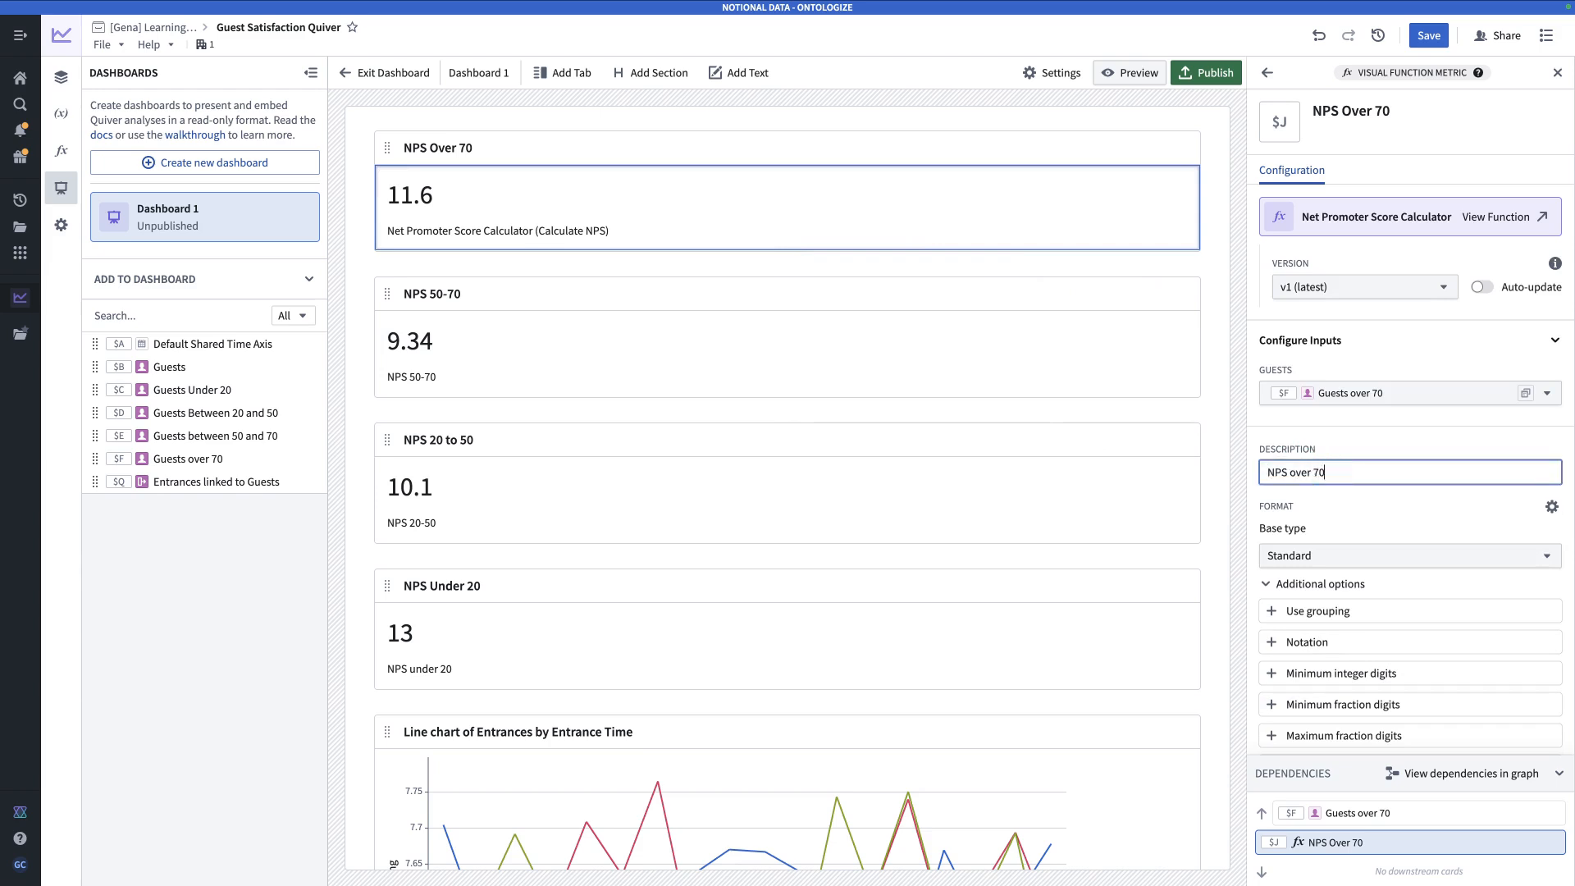
- Combine the four NPS cards into one dashboard section, side by side in ascending age order from under 20 to over 70
{"action": "left_click", "coordinate": [387, 583]}
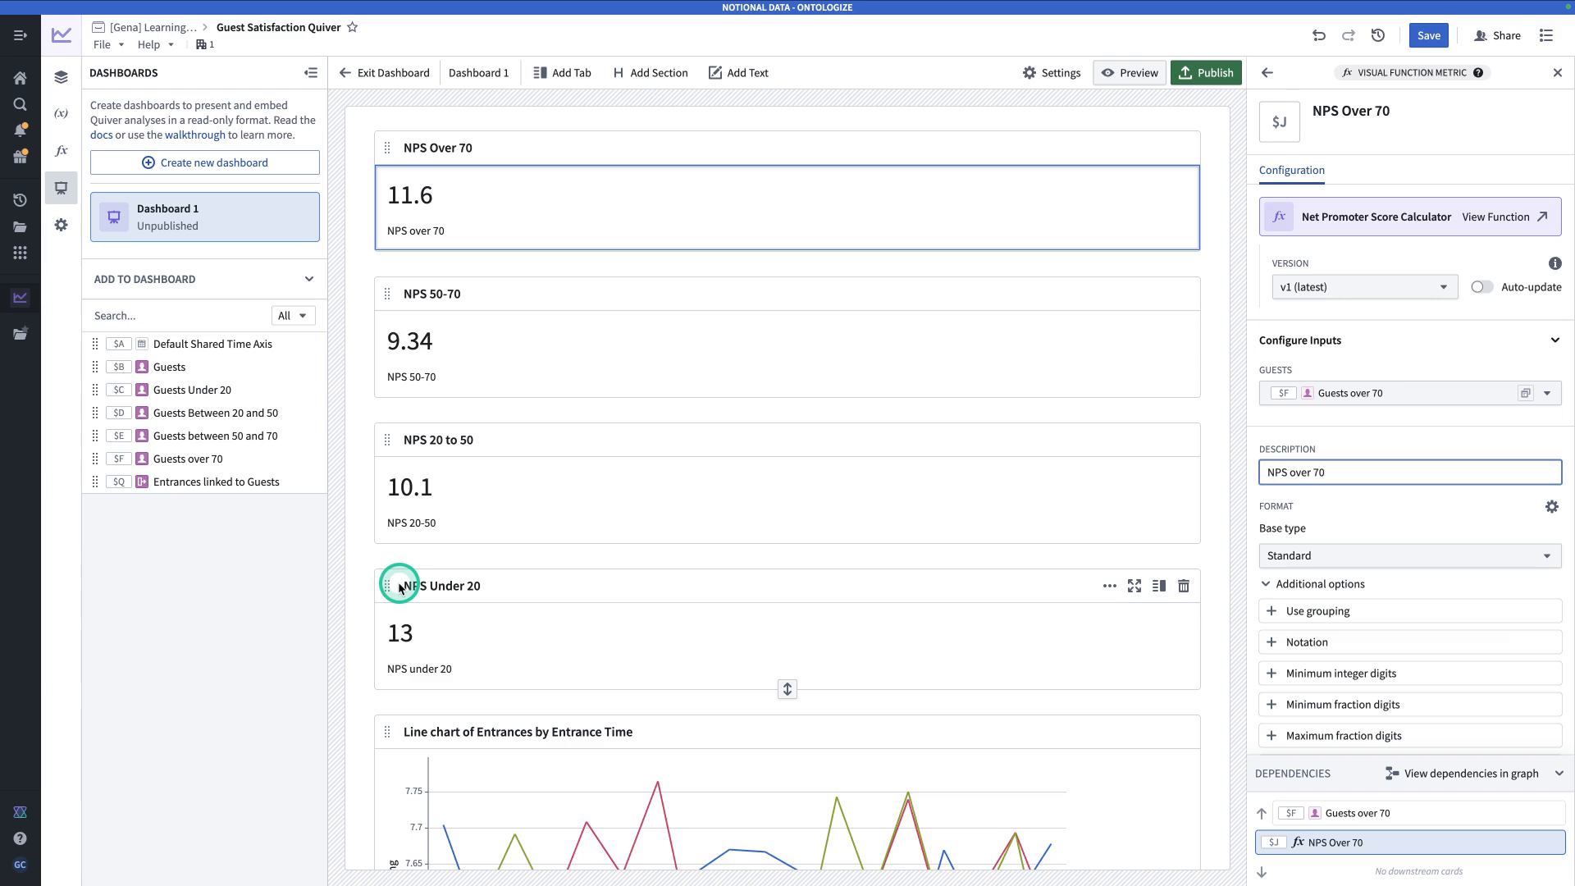
{"action": "left_click_drag", "start_coordinate": [399, 587], "coordinate": [395, 201]}
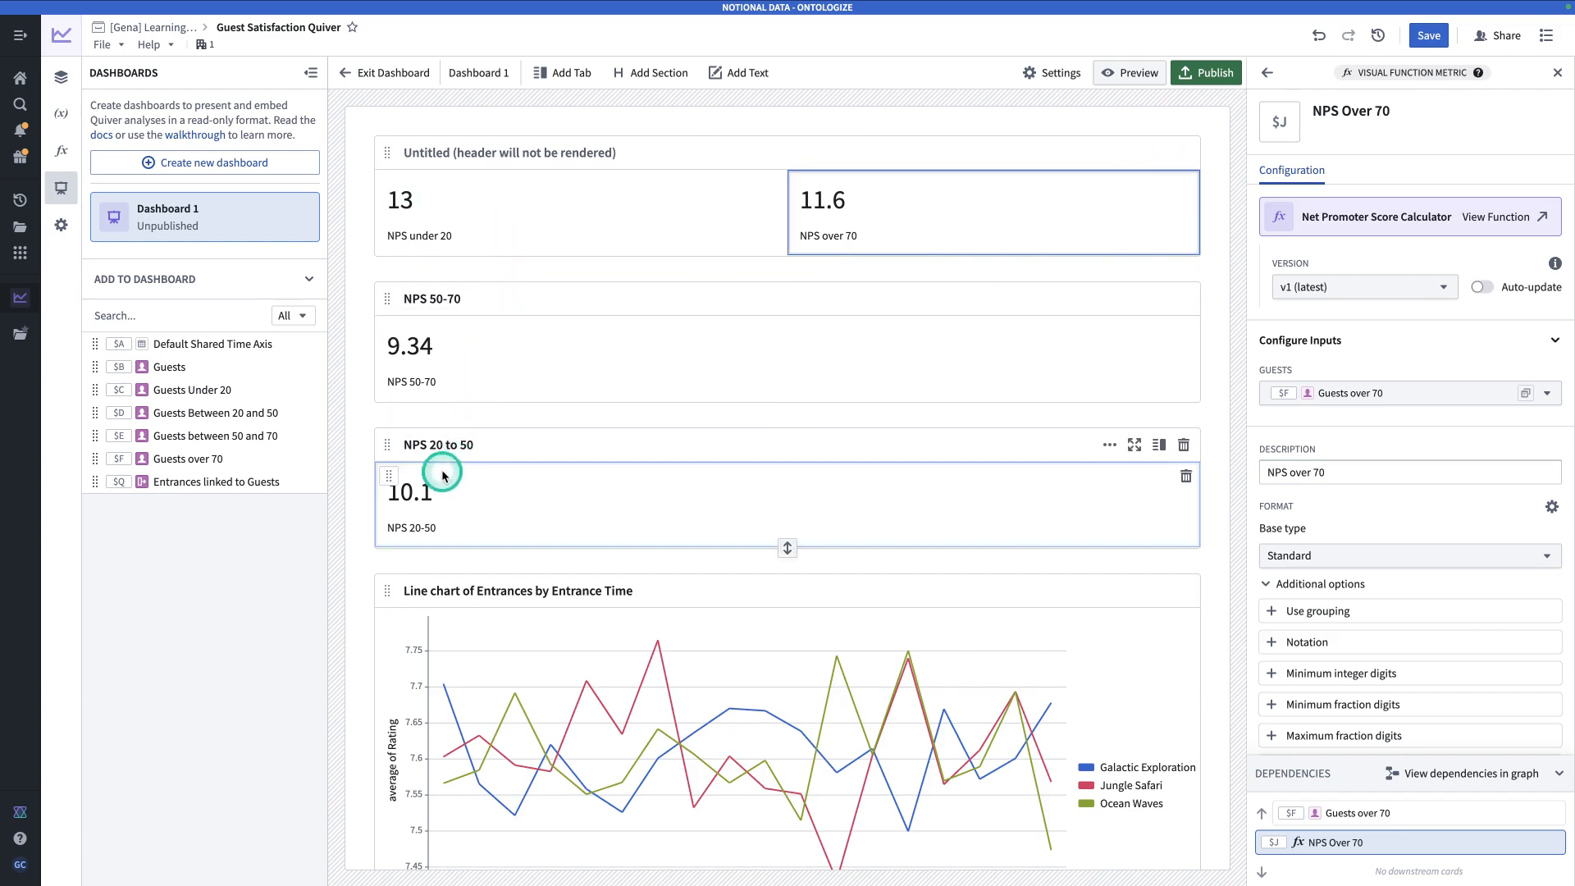
{"action": "left_click_drag", "start_coordinate": [387, 446], "coordinate": [788, 235]}
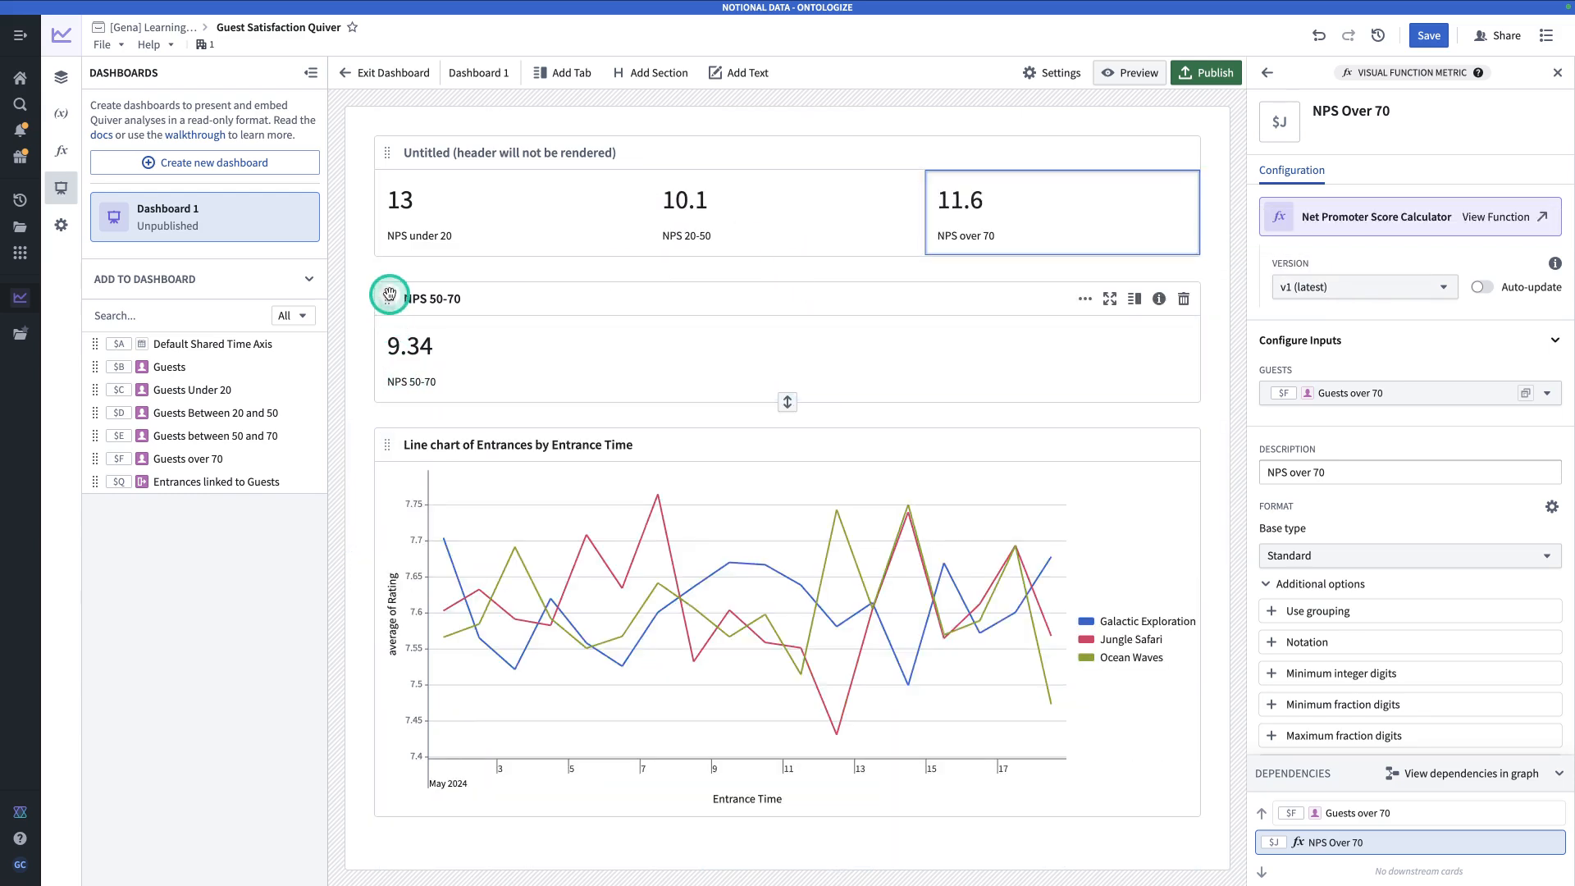
{"action": "left_click_drag", "start_coordinate": [390, 294], "coordinate": [935, 221]}
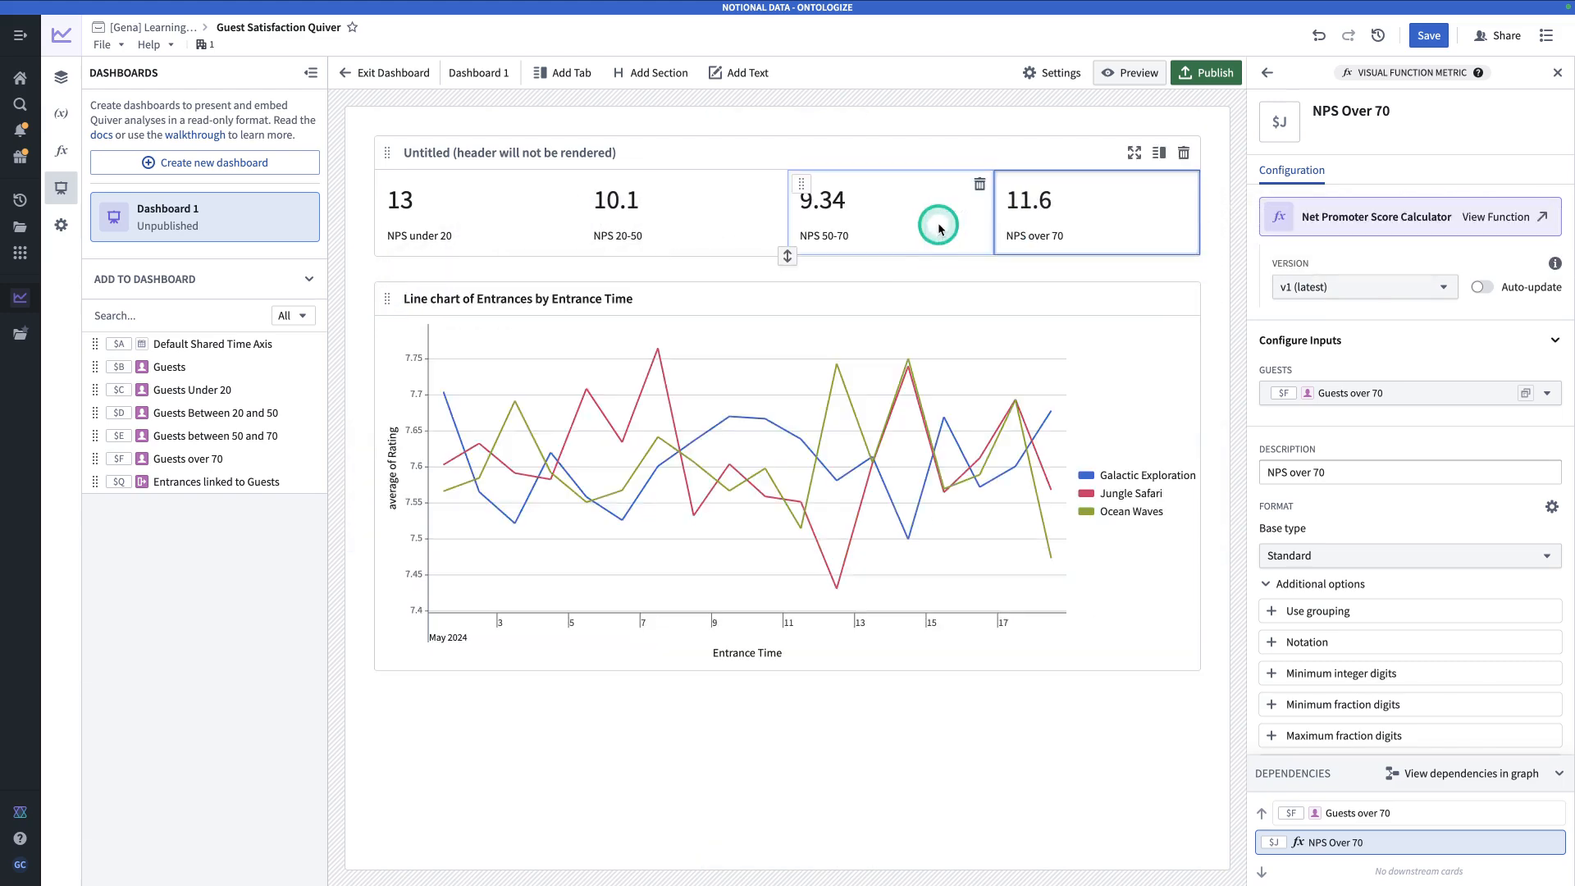
- Title the combined NPS section "NPS By Age Group"
{"action": "left_click", "coordinate": [452, 151]}
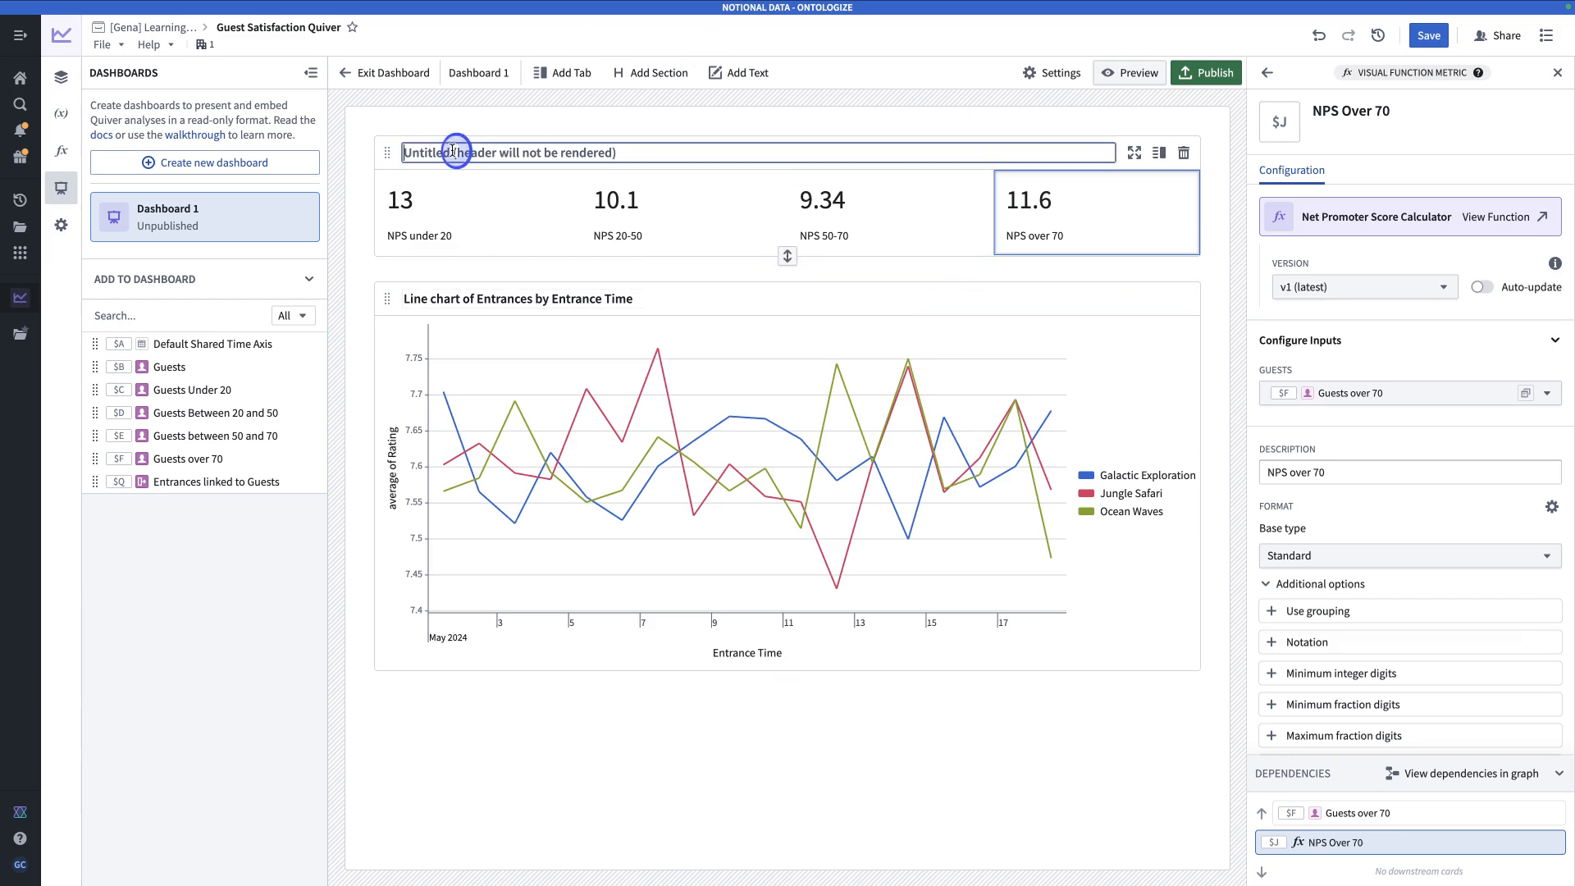
{"action": "type", "text": "NPS By Age"}
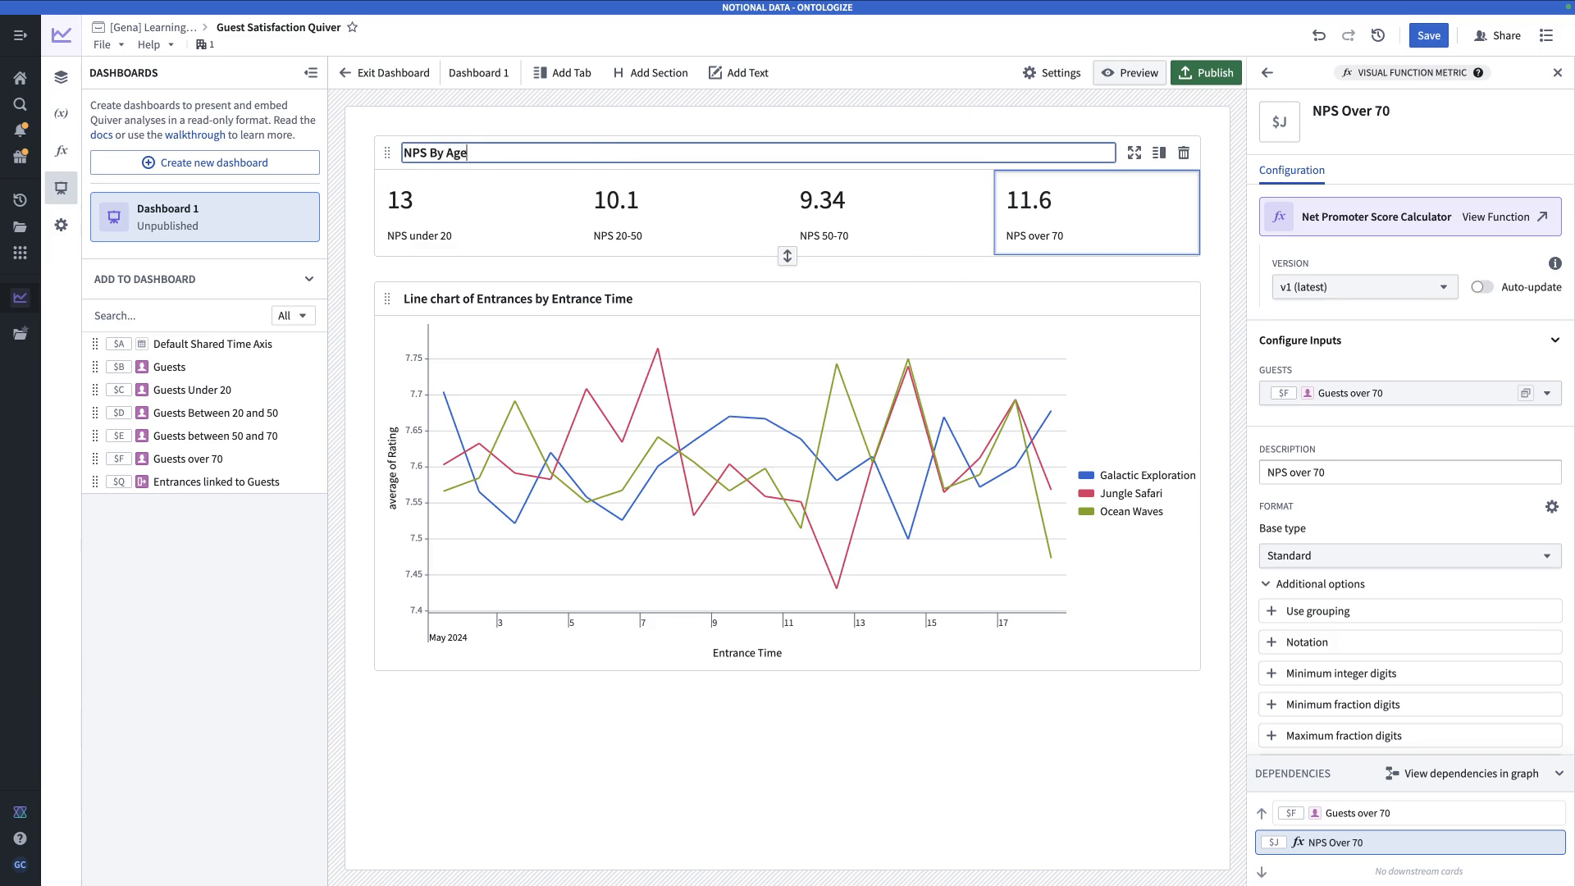
{"action": "type", "text": " Group"}
{"action": "key", "text": "Return"}
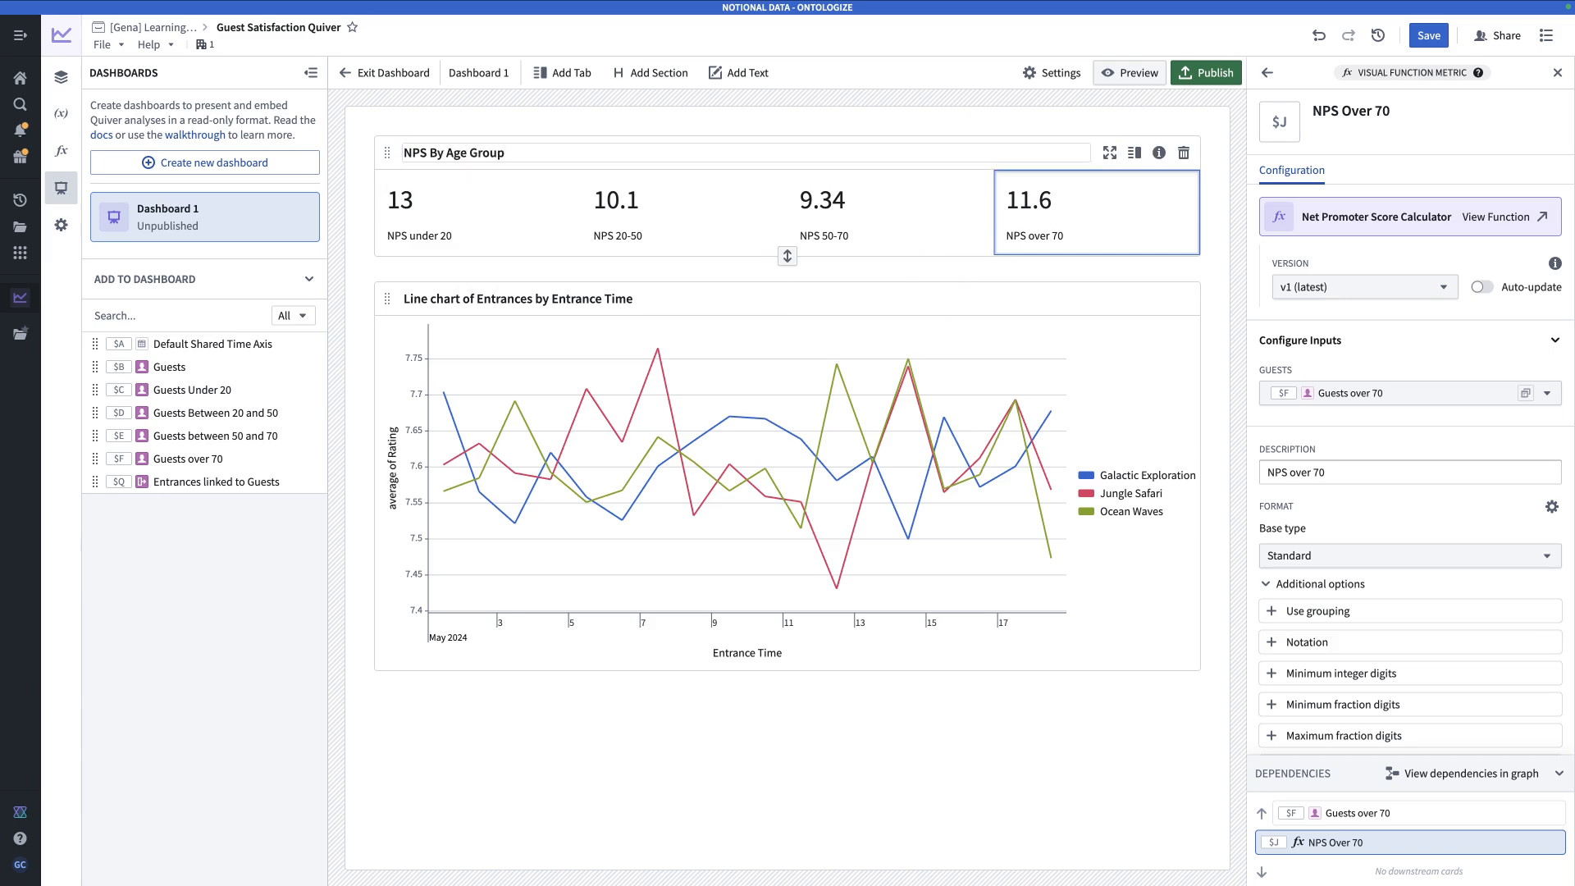
- Title the line chart section "Average Rating by Day by Park Section"
{"action": "triple_click", "coordinate": [529, 300]}
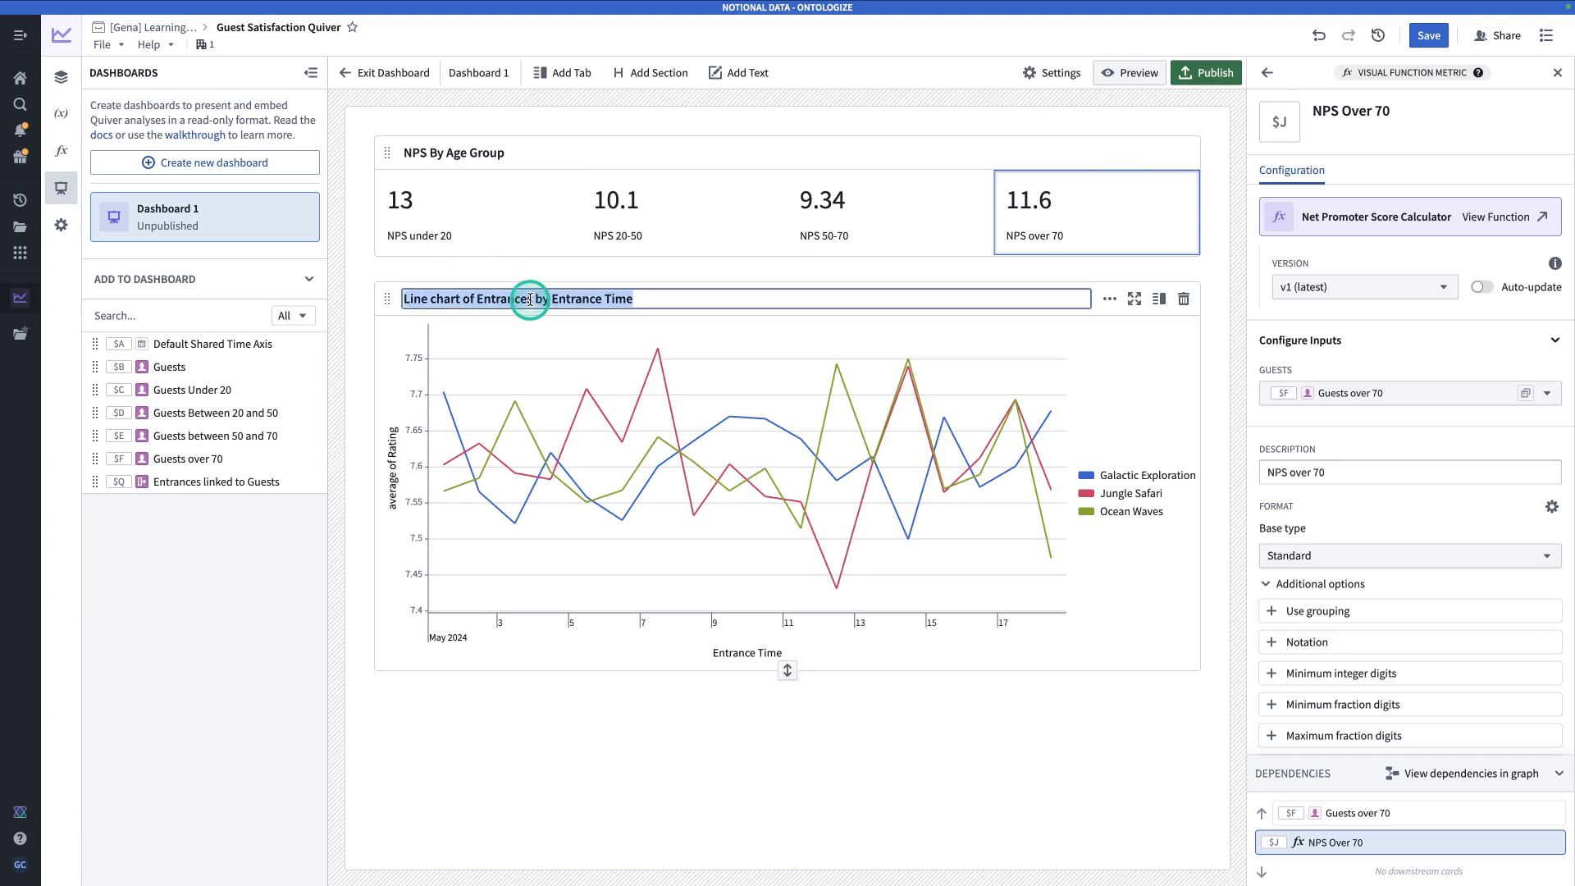
{"action": "type", "text": "Average Rating by Day by"}
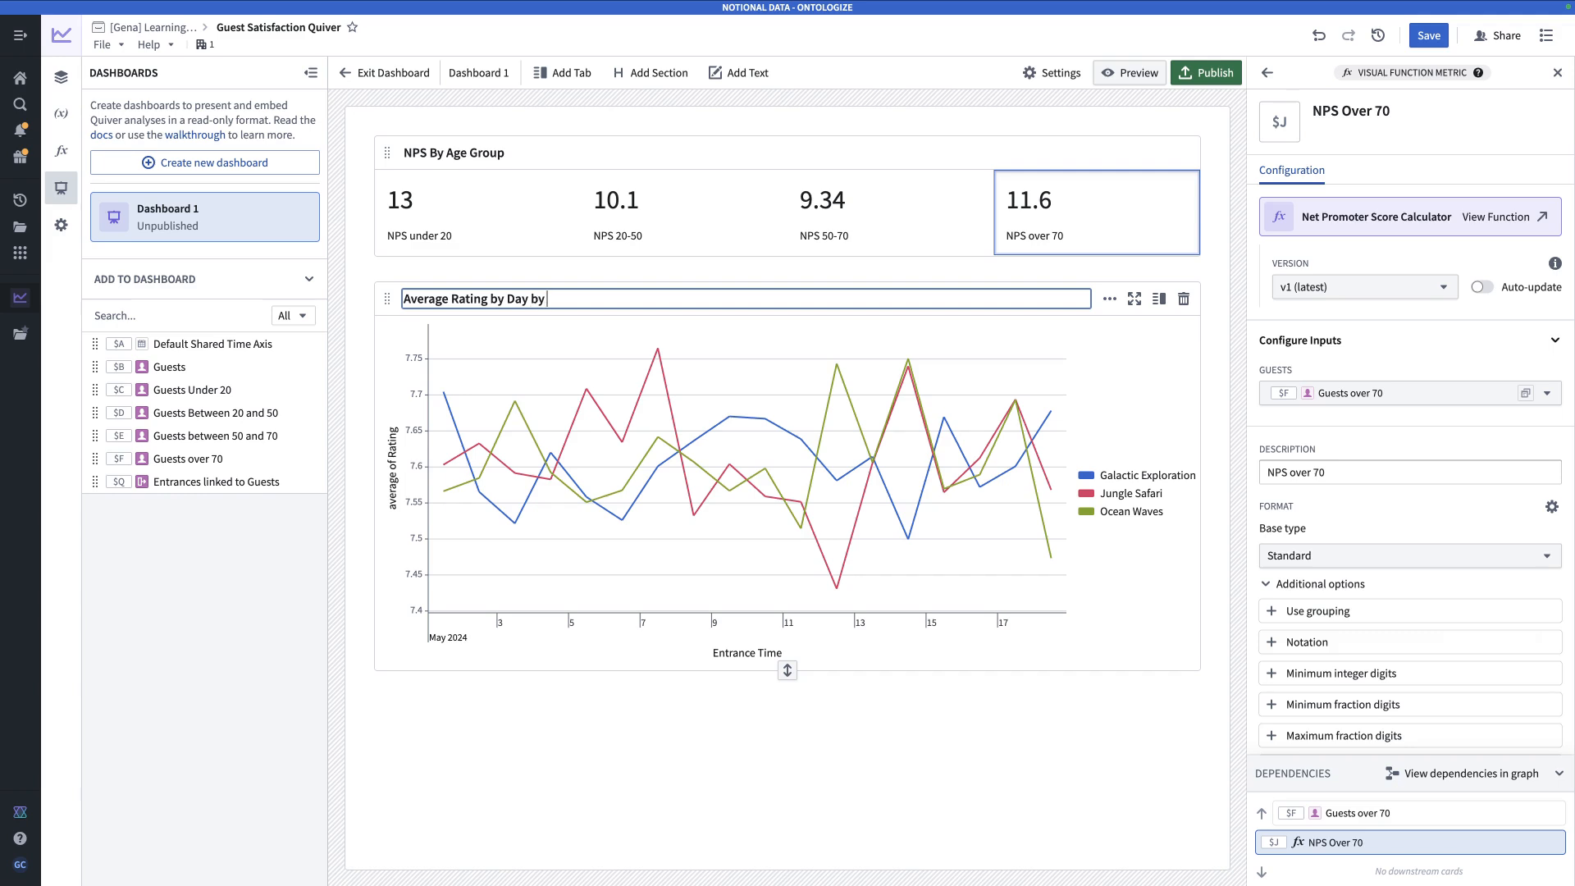
{"action": "type", "text": "n"}
{"action": "key", "text": "Return"}
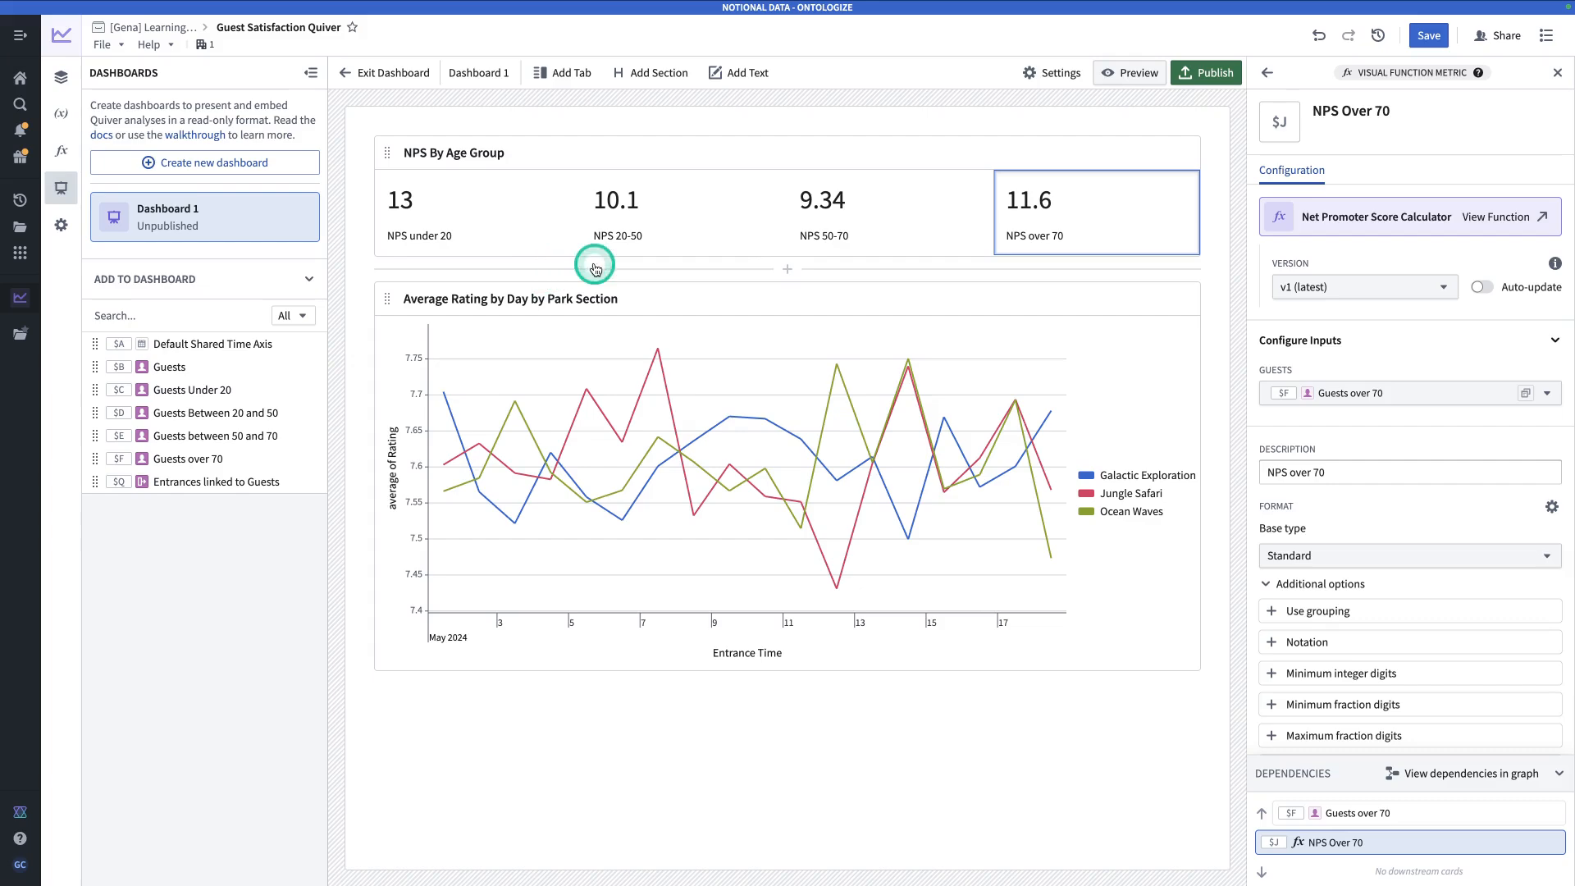
- Add an input to the dashboard's configuration and set it to the Guests base object set
{"action": "left_click", "coordinate": [1030, 74]}
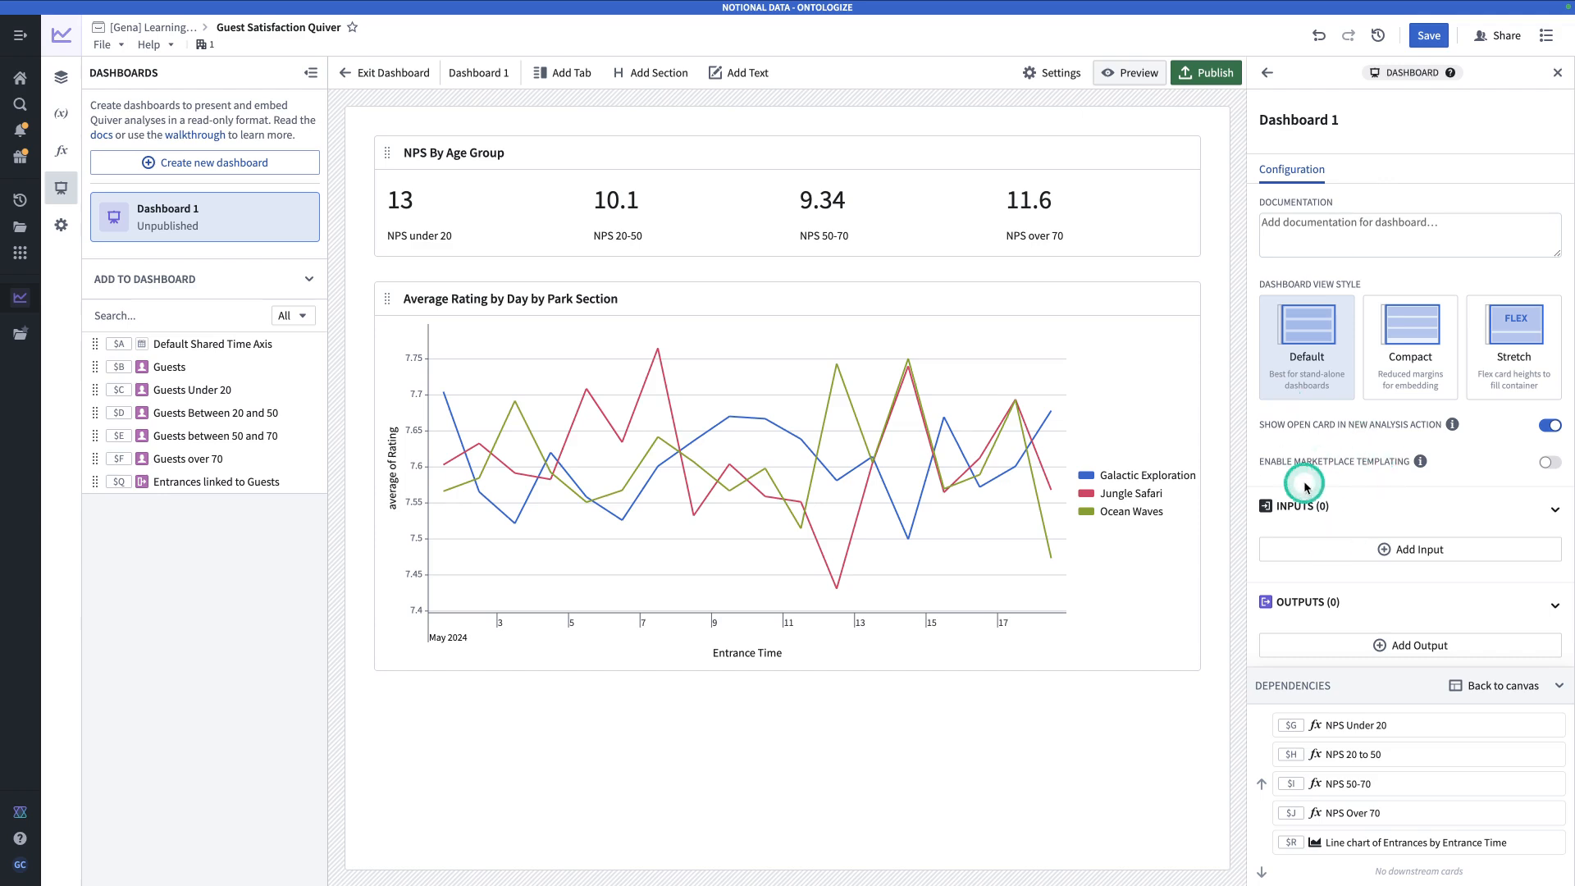
{"action": "left_click", "coordinate": [1354, 549]}
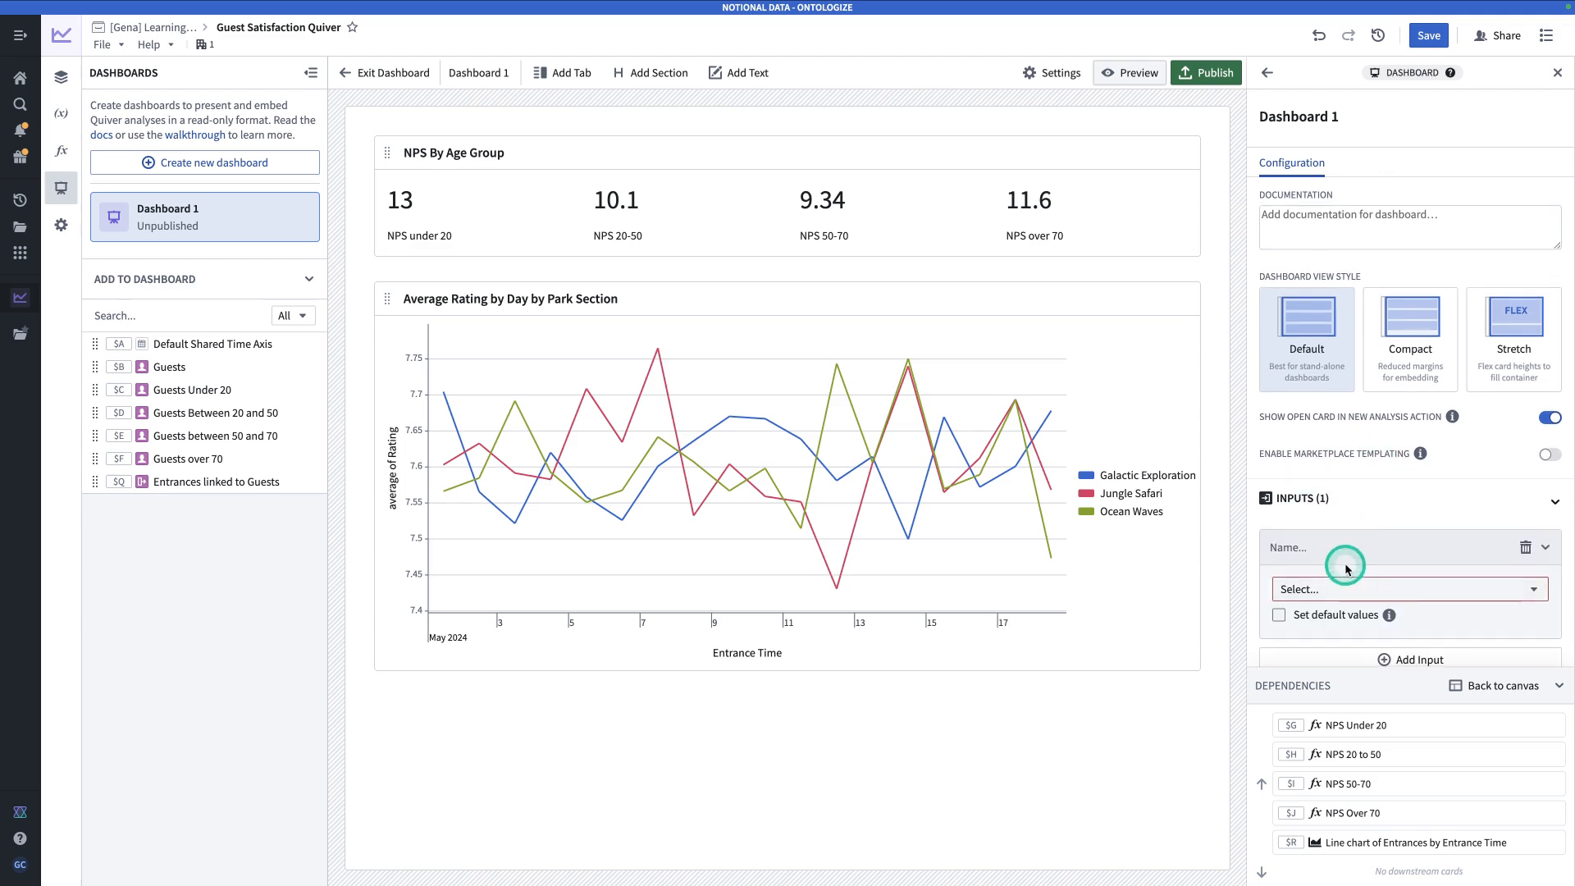
{"action": "scroll", "coordinate": [1339, 563], "scroll_direction": "down", "scroll_amount": 2}
{"action": "left_click", "coordinate": [1324, 471]}
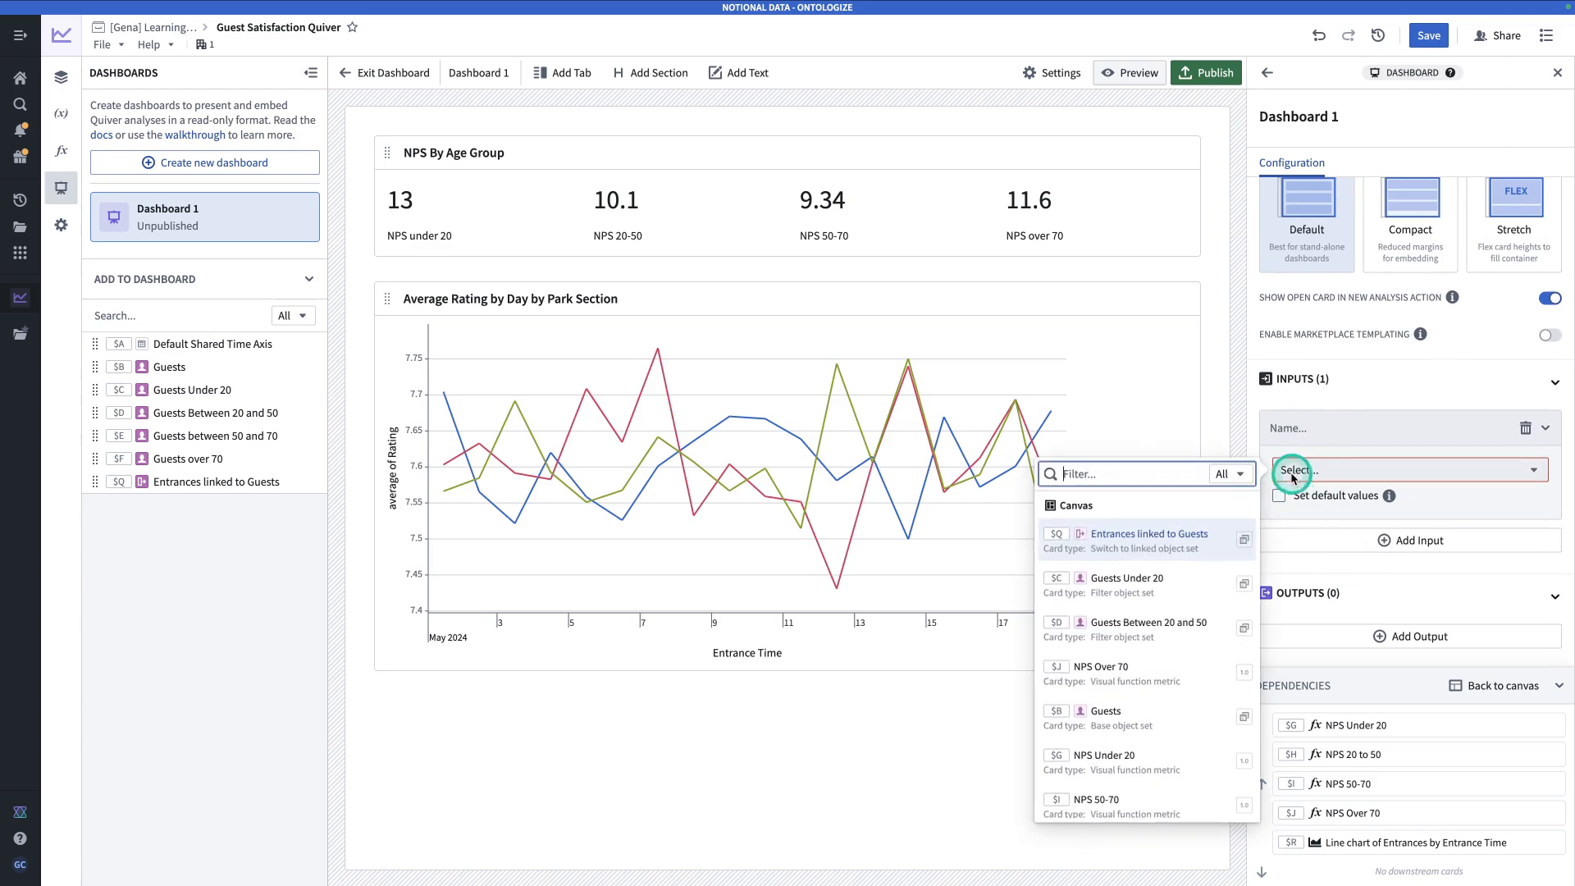
{"action": "left_click", "coordinate": [1145, 723]}
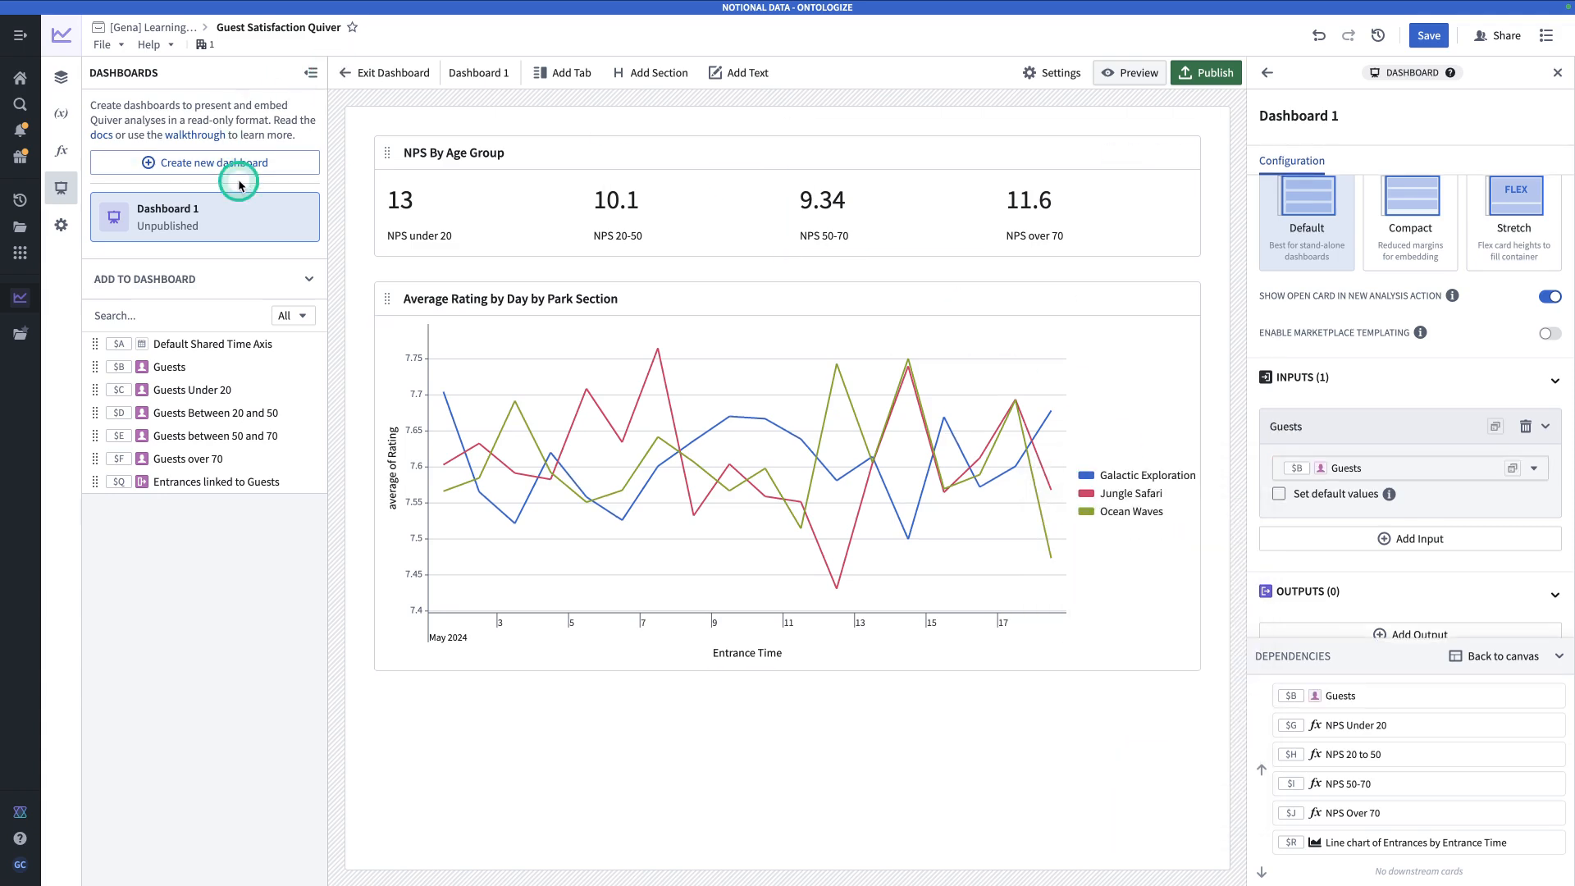
- Examine in the analysis graph how the Guests object set feeds the other cards, and return to the dashboard's input settings
{"action": "left_click", "coordinate": [61, 77]}
{"action": "scroll", "coordinate": [884, 139], "scroll_direction": "up", "scroll_amount": 4}
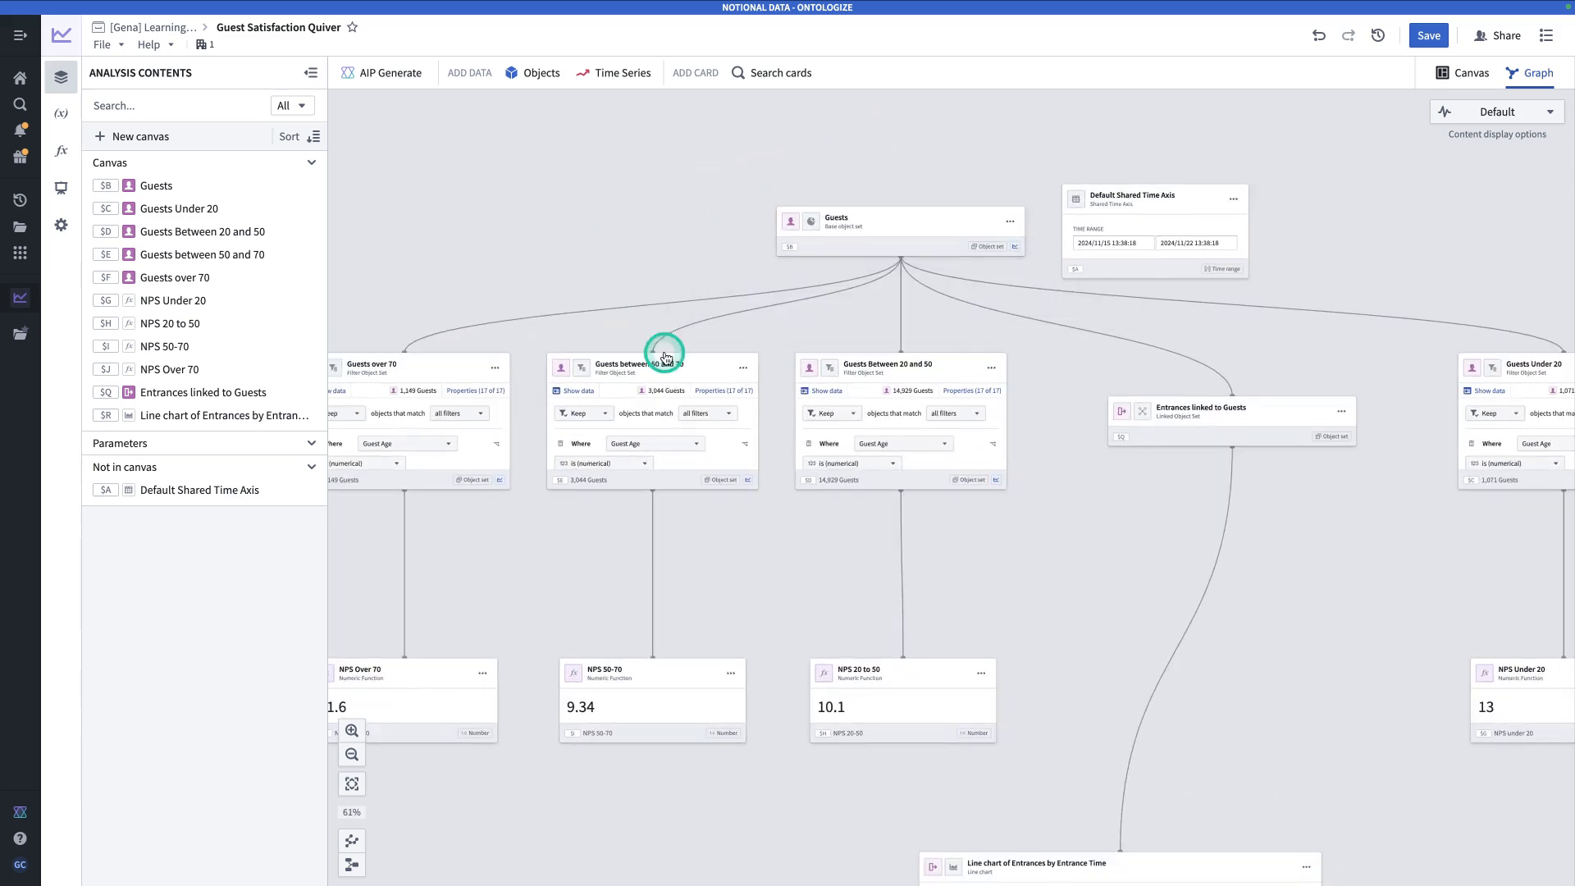
{"action": "scroll", "coordinate": [674, 235], "scroll_direction": "down", "scroll_amount": 4}
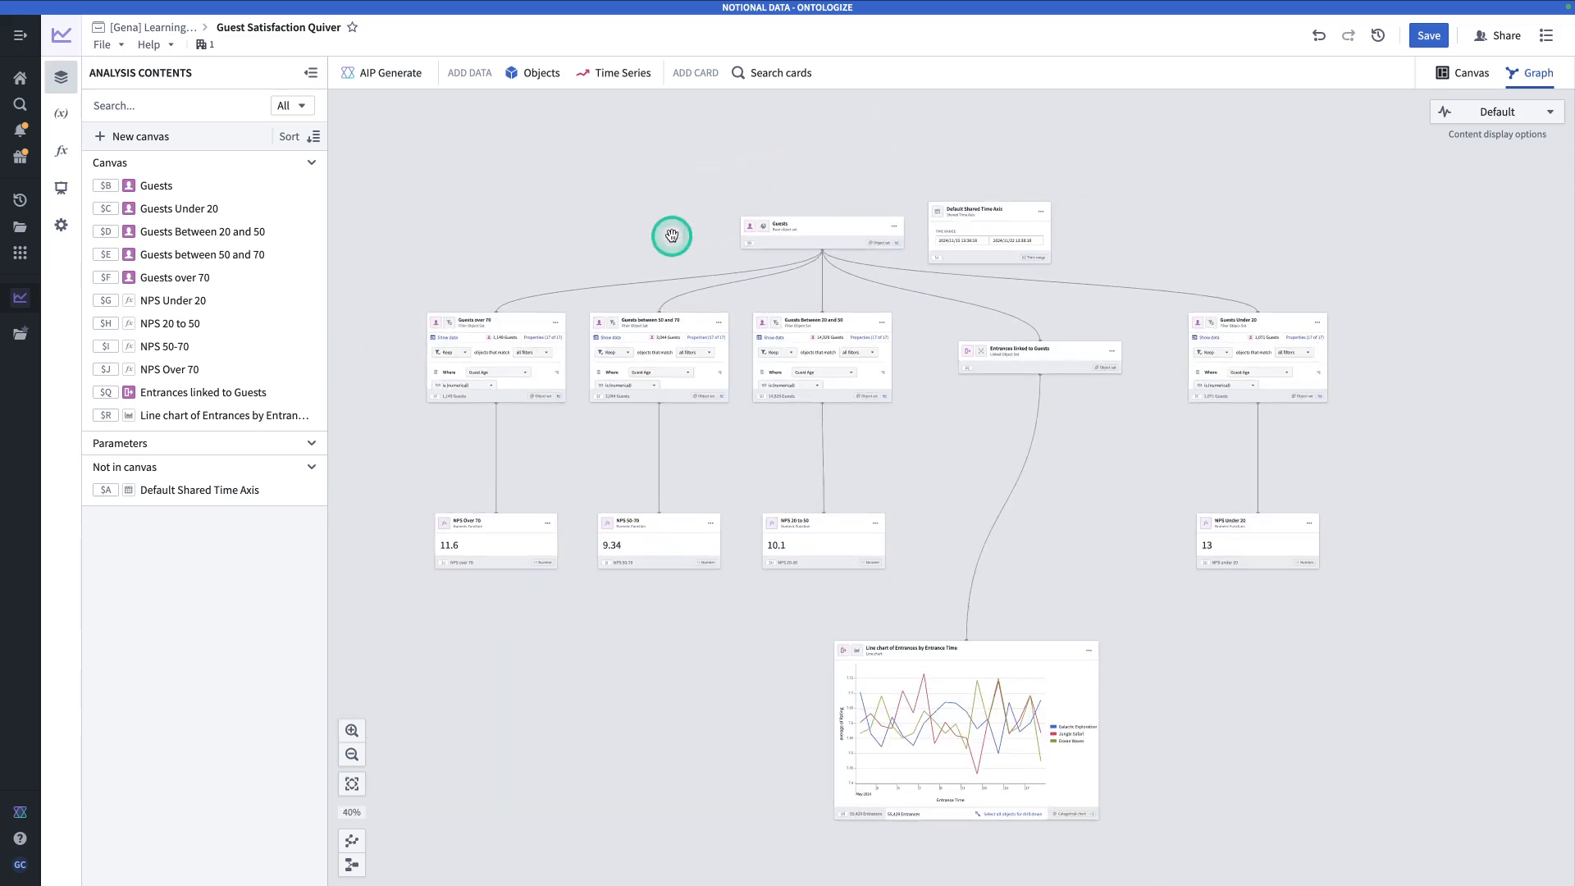
{"action": "left_click", "coordinate": [771, 230]}
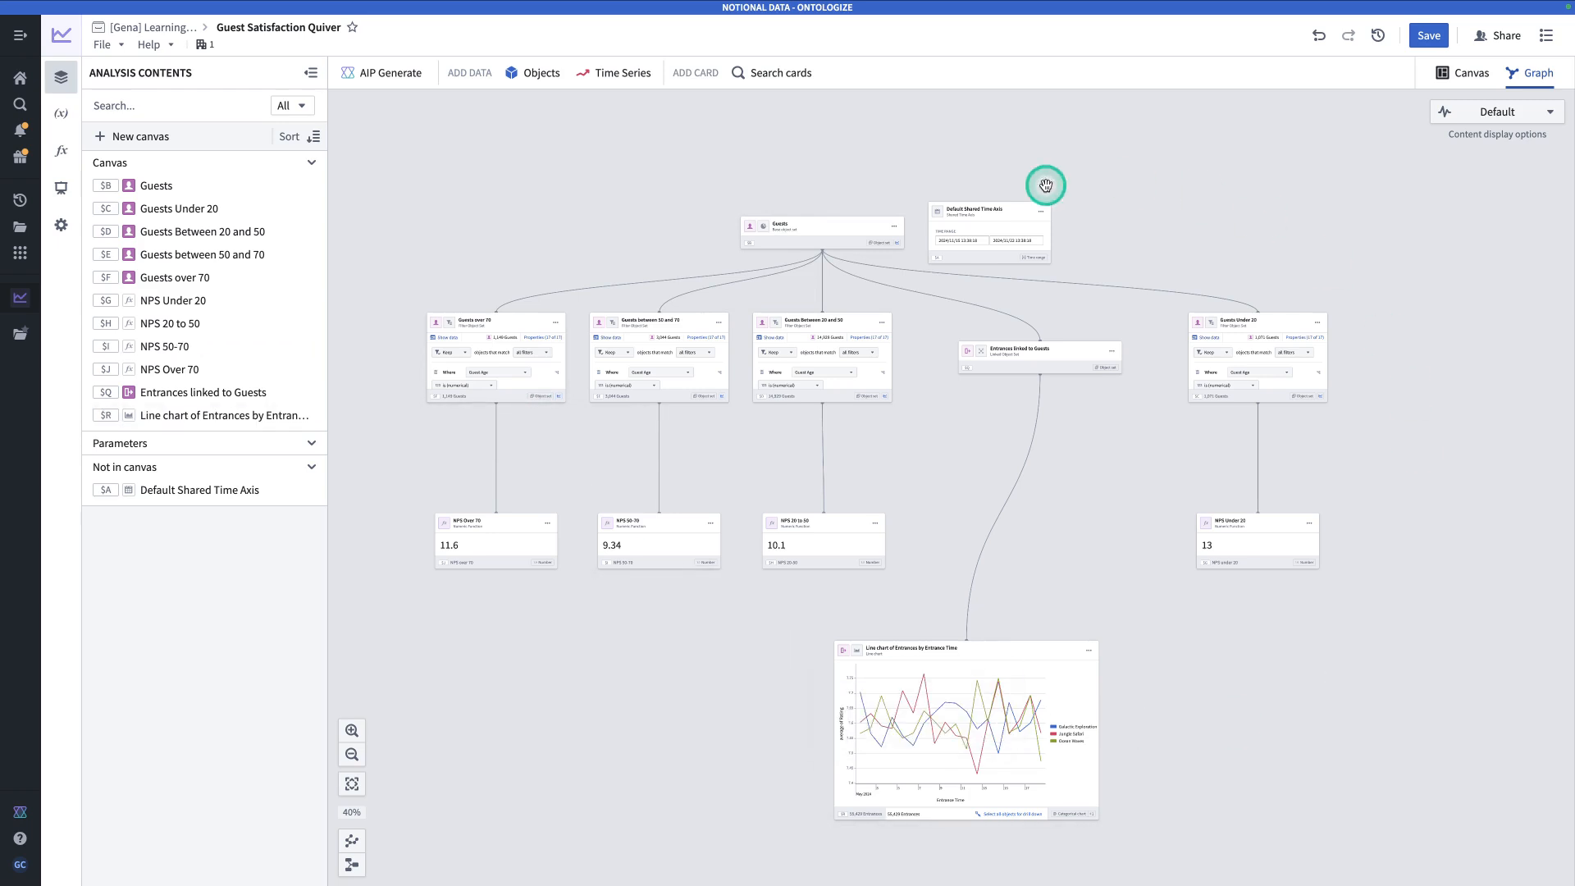
{"action": "left_click", "coordinate": [61, 188]}
{"action": "left_click", "coordinate": [1354, 72]}
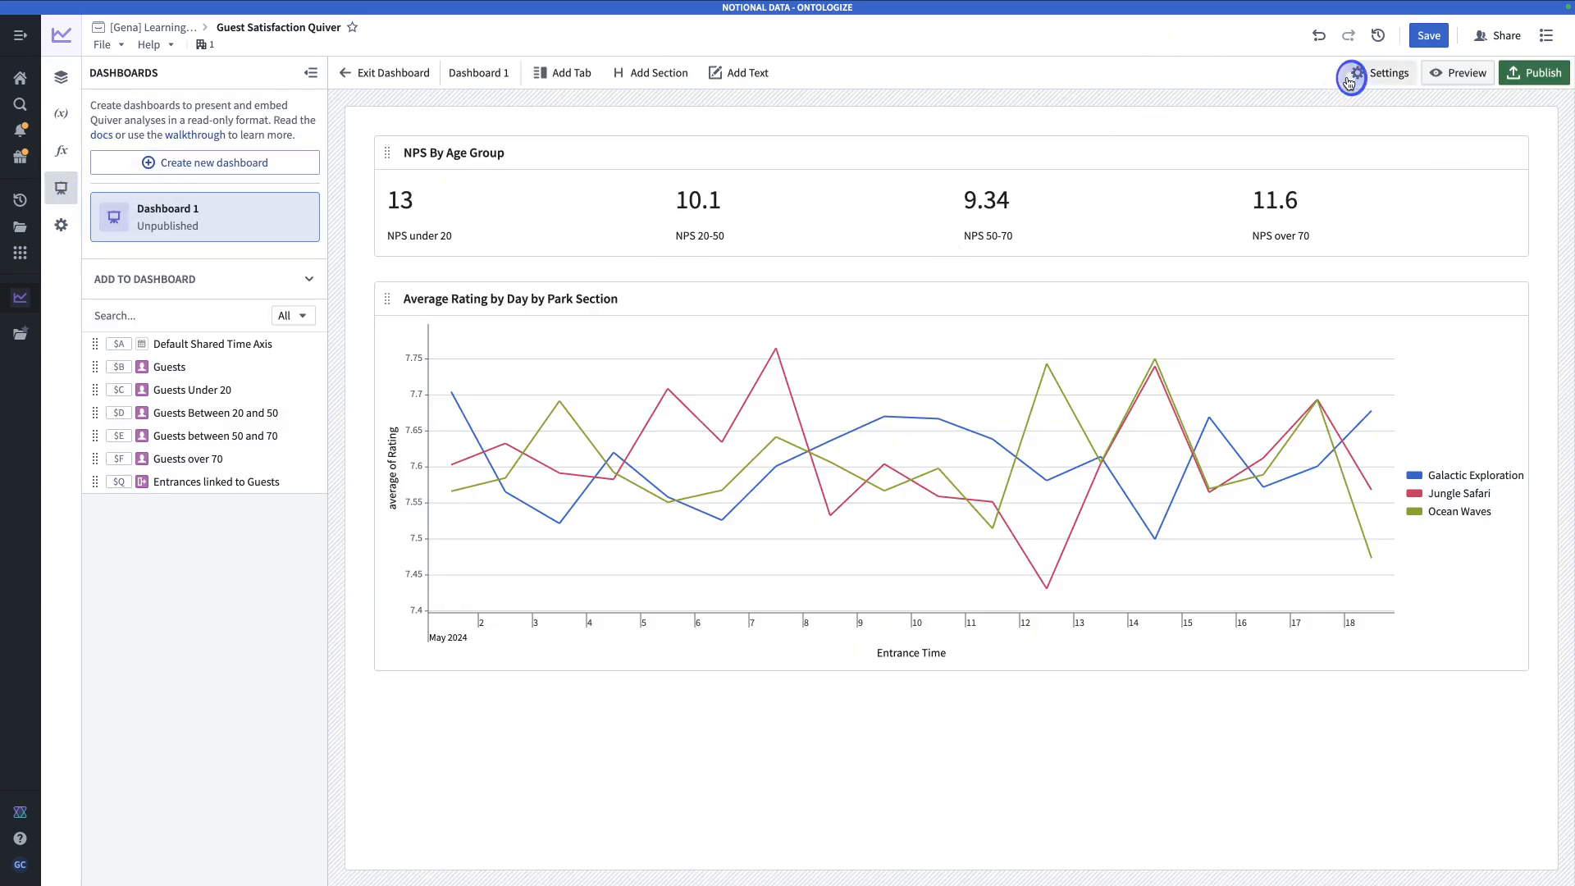
{"action": "scroll", "coordinate": [1392, 520], "scroll_direction": "down", "scroll_amount": 3}
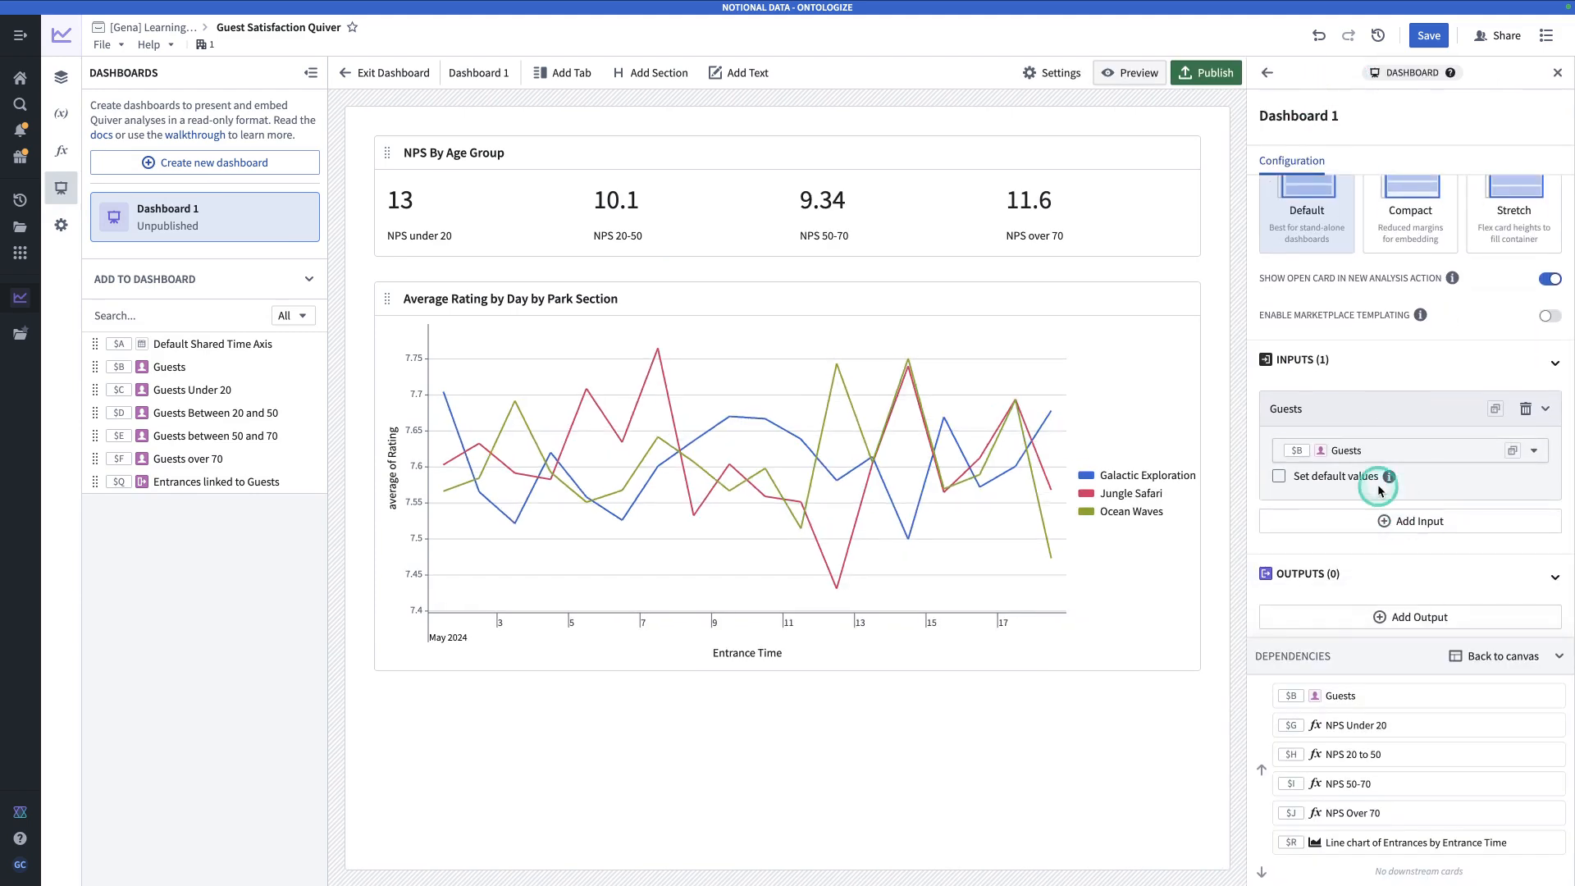
{"action": "scroll", "coordinate": [1375, 488], "scroll_direction": "down", "scroll_amount": 1}
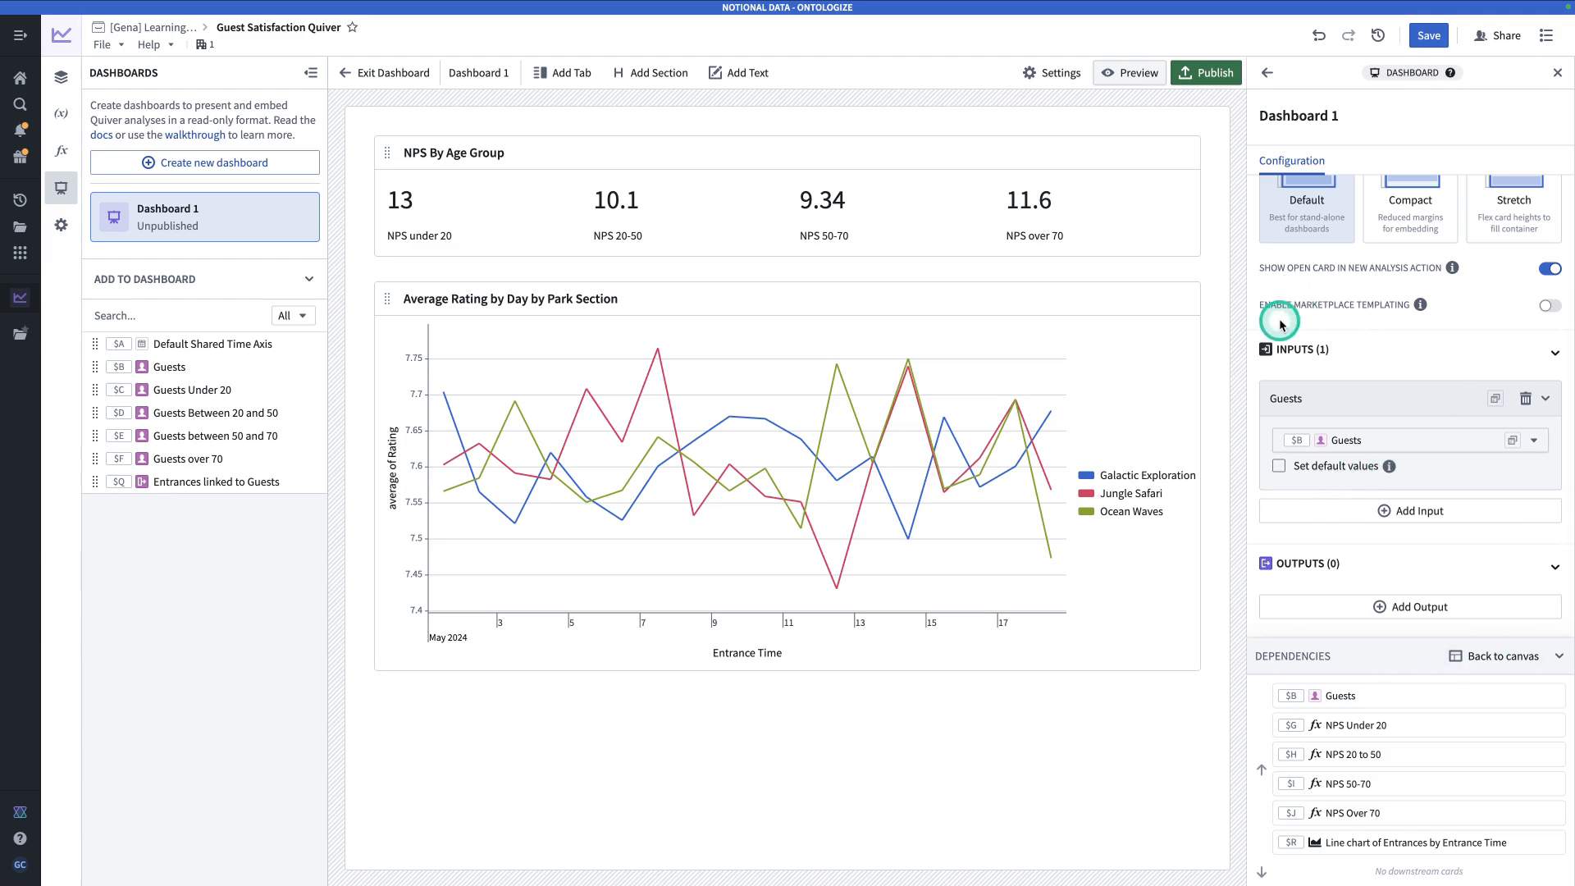
{"action": "scroll", "coordinate": [1345, 318], "scroll_direction": "up", "scroll_amount": 3}
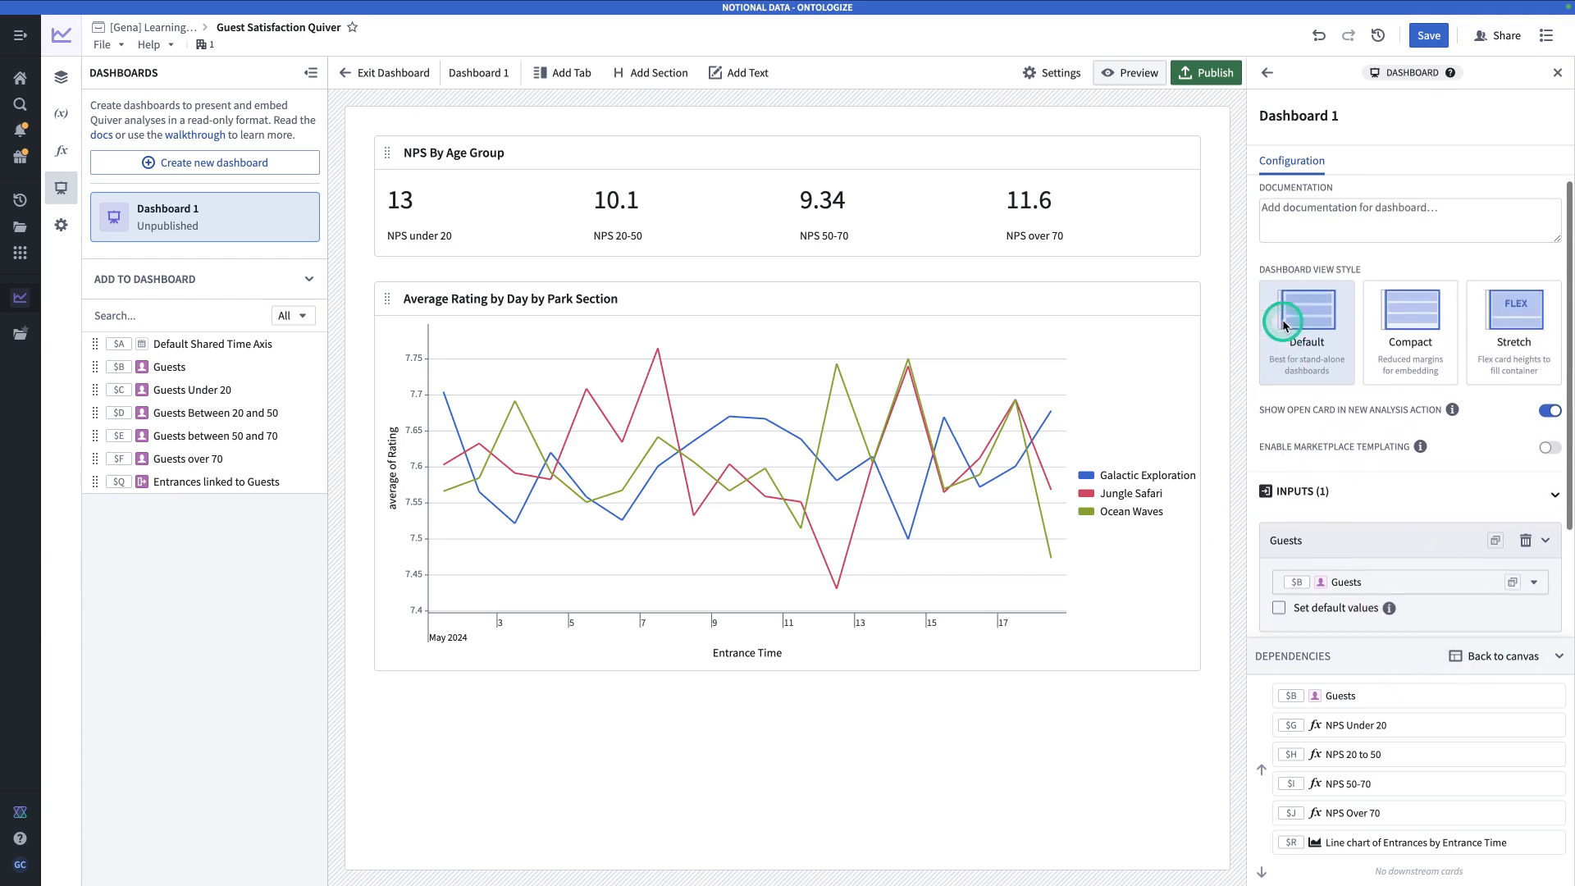
- Rename the dashboard "Guest Satisfaction Dashboard" and publish it under that file name in the learning project
{"action": "left_click", "coordinate": [1292, 117]}
{"action": "type", "text": "Guesrt"}
{"action": "key", "text": "BackSpace"}
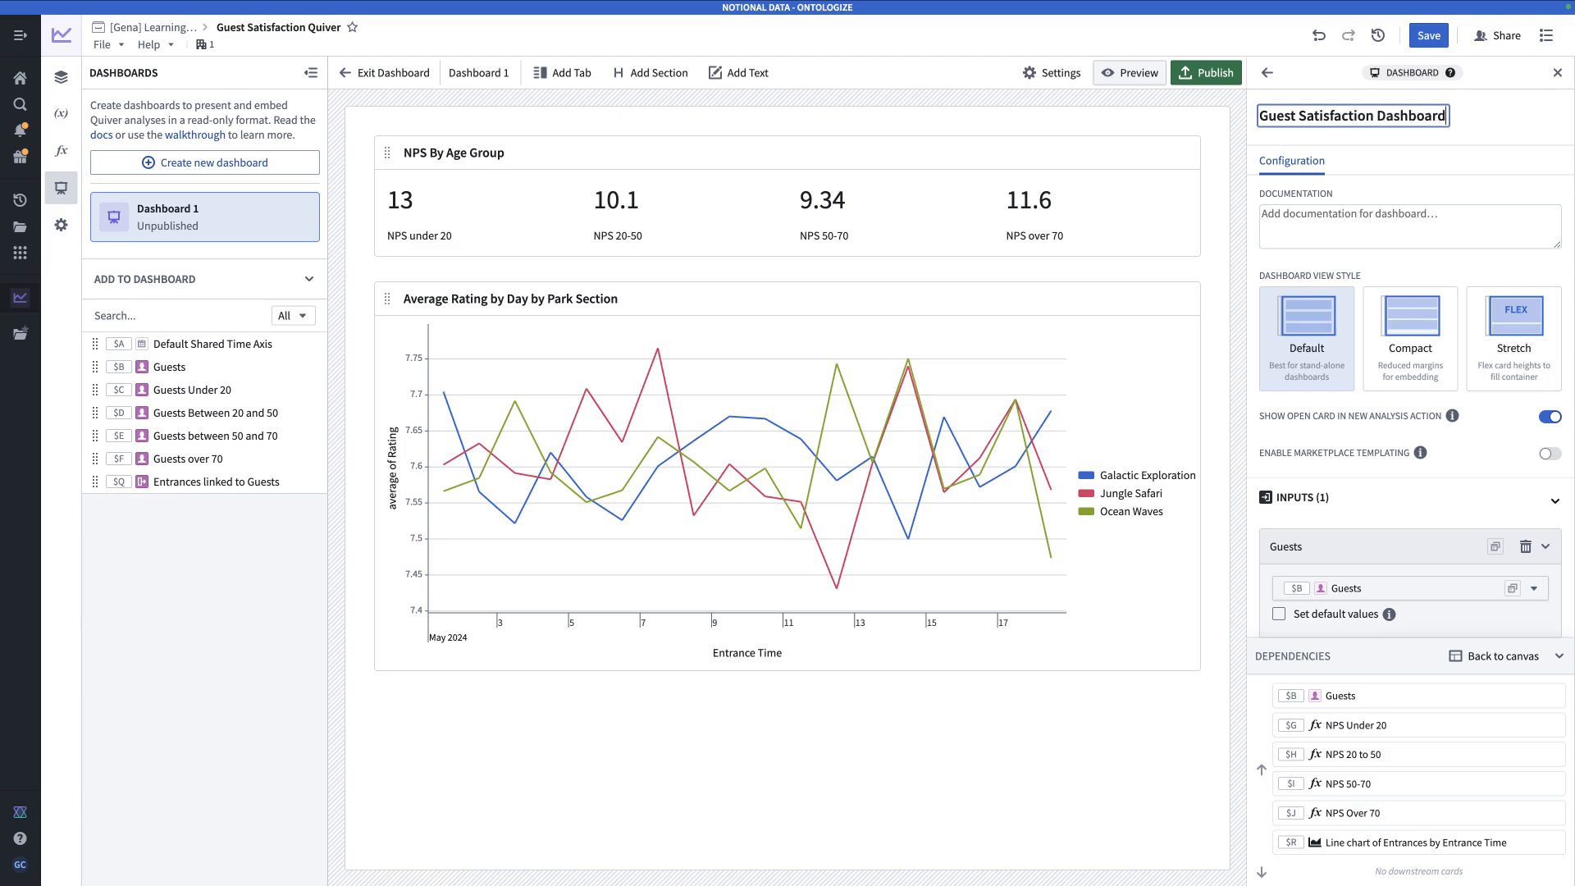
{"action": "key", "text": "Return"}
{"action": "left_click", "coordinate": [1207, 79]}
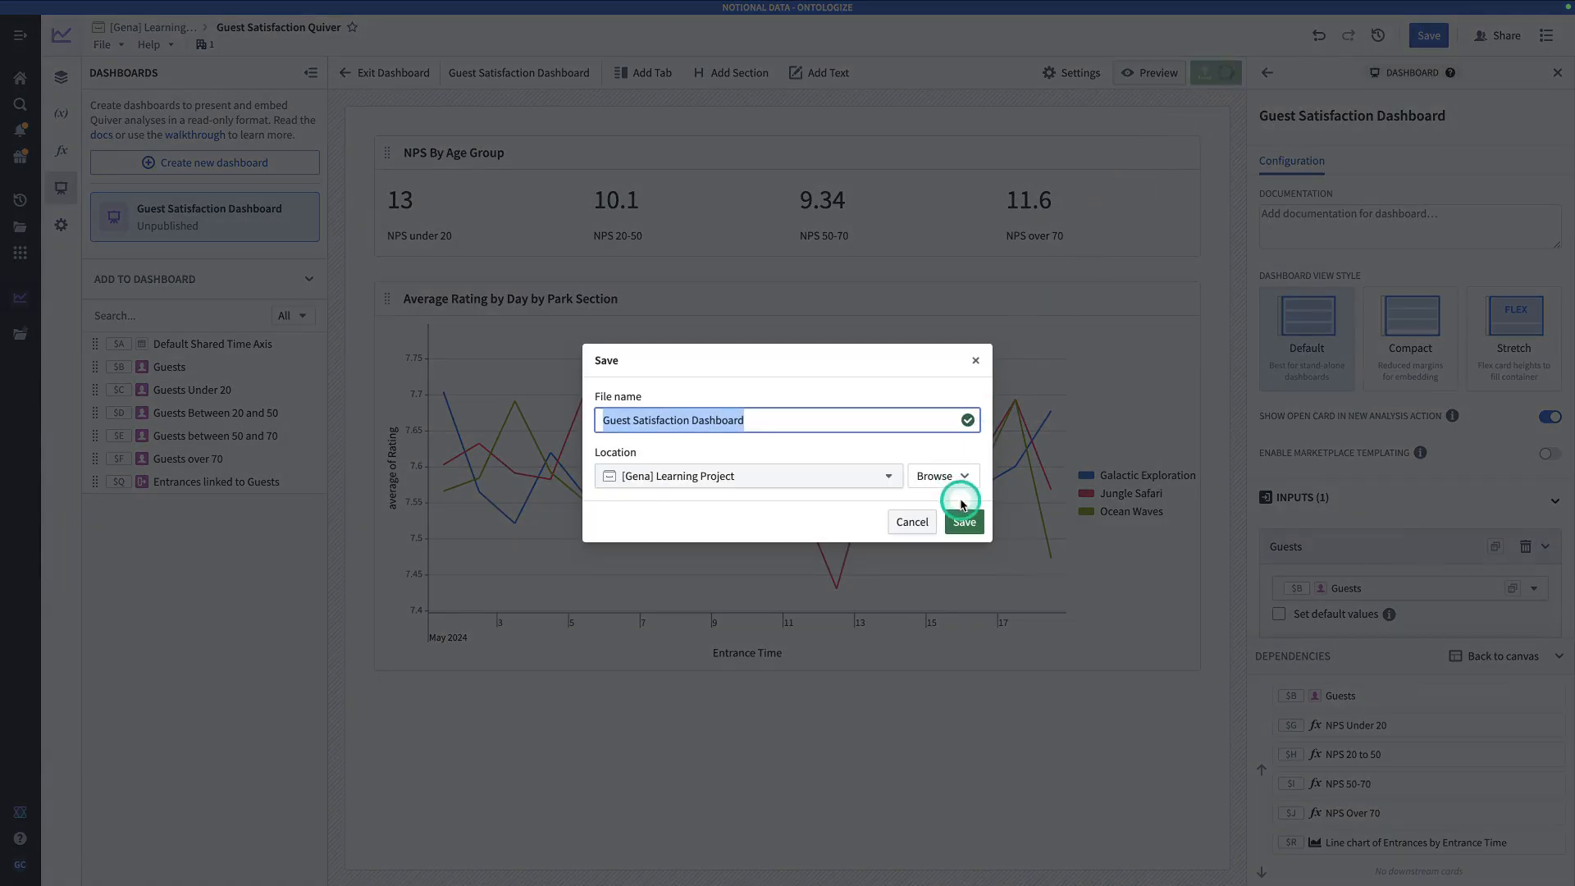
{"action": "left_click", "coordinate": [966, 522]}
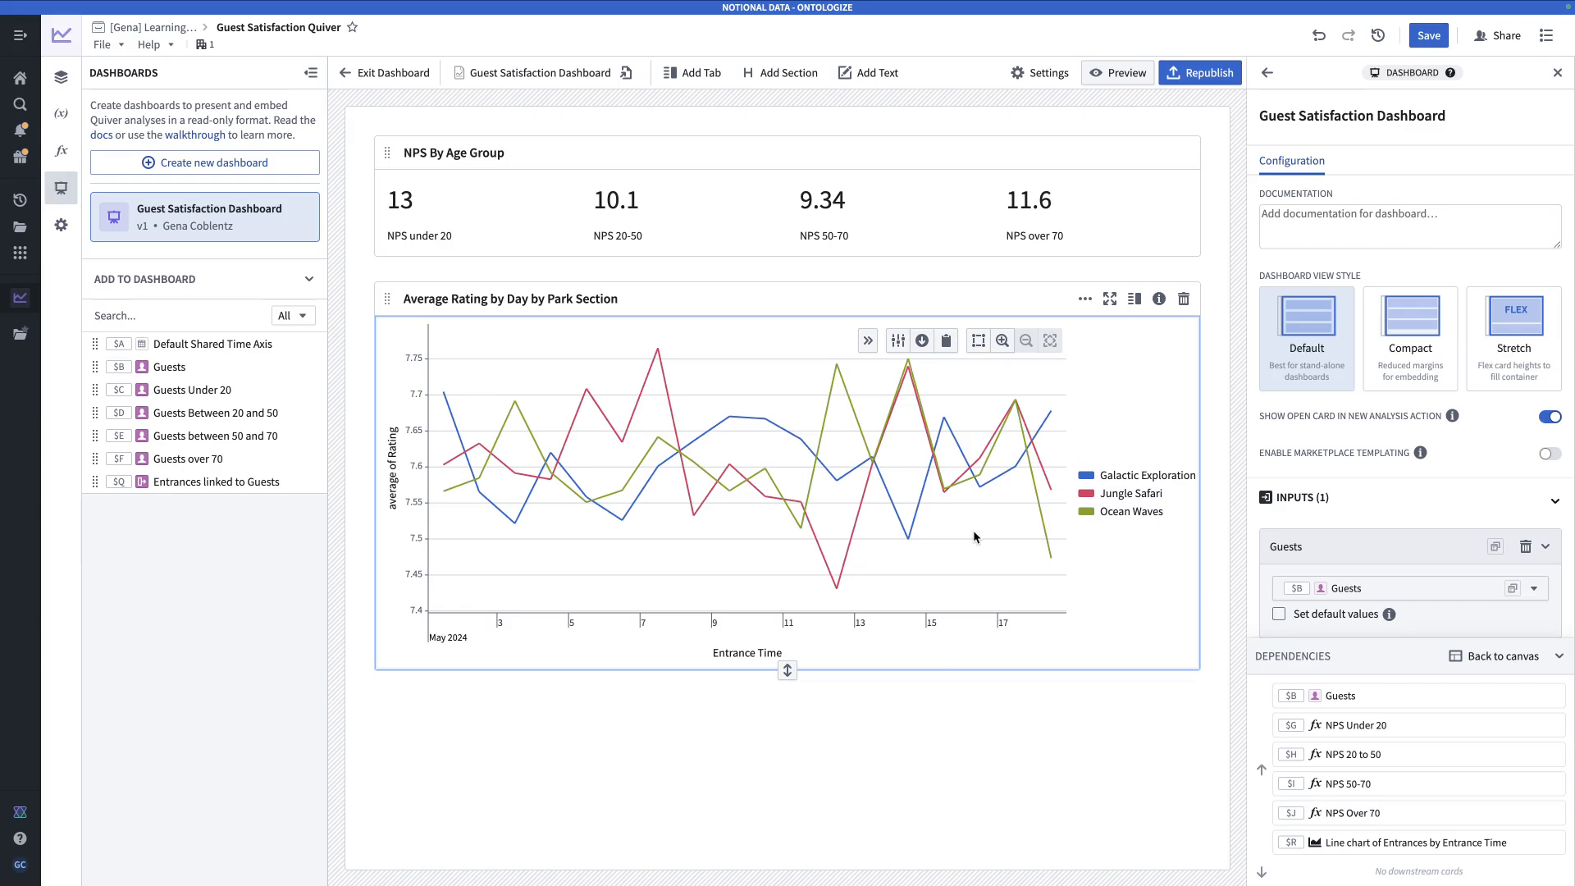
- Search the platform for "worksh" and open the Workshop app in a new browser tab
{"action": "key", "text": "super+j"}
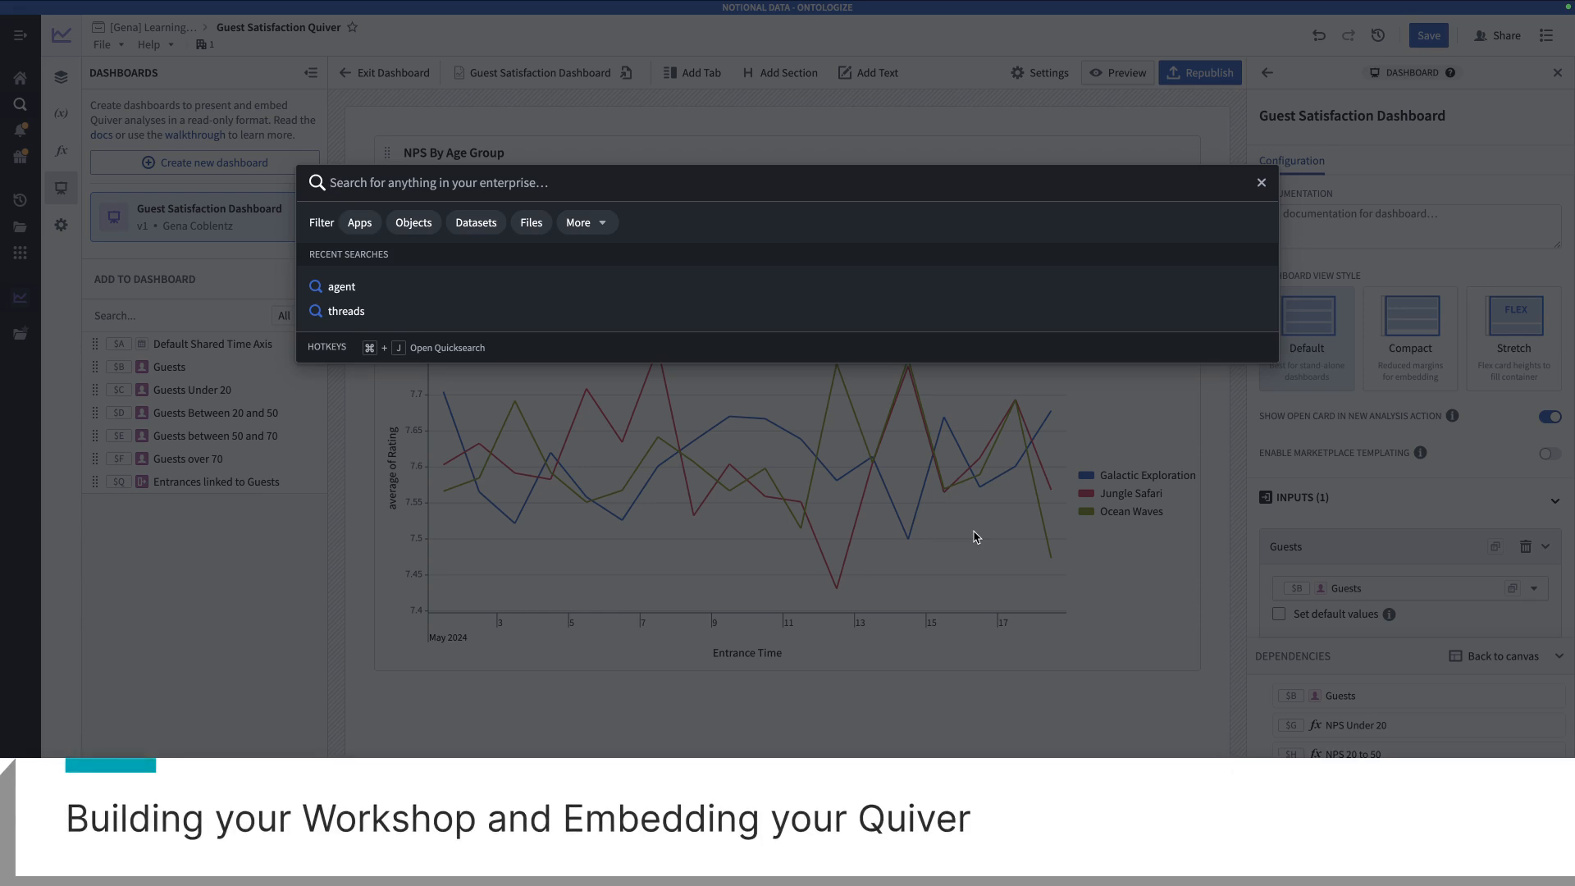
{"action": "type", "text": "worksh"}
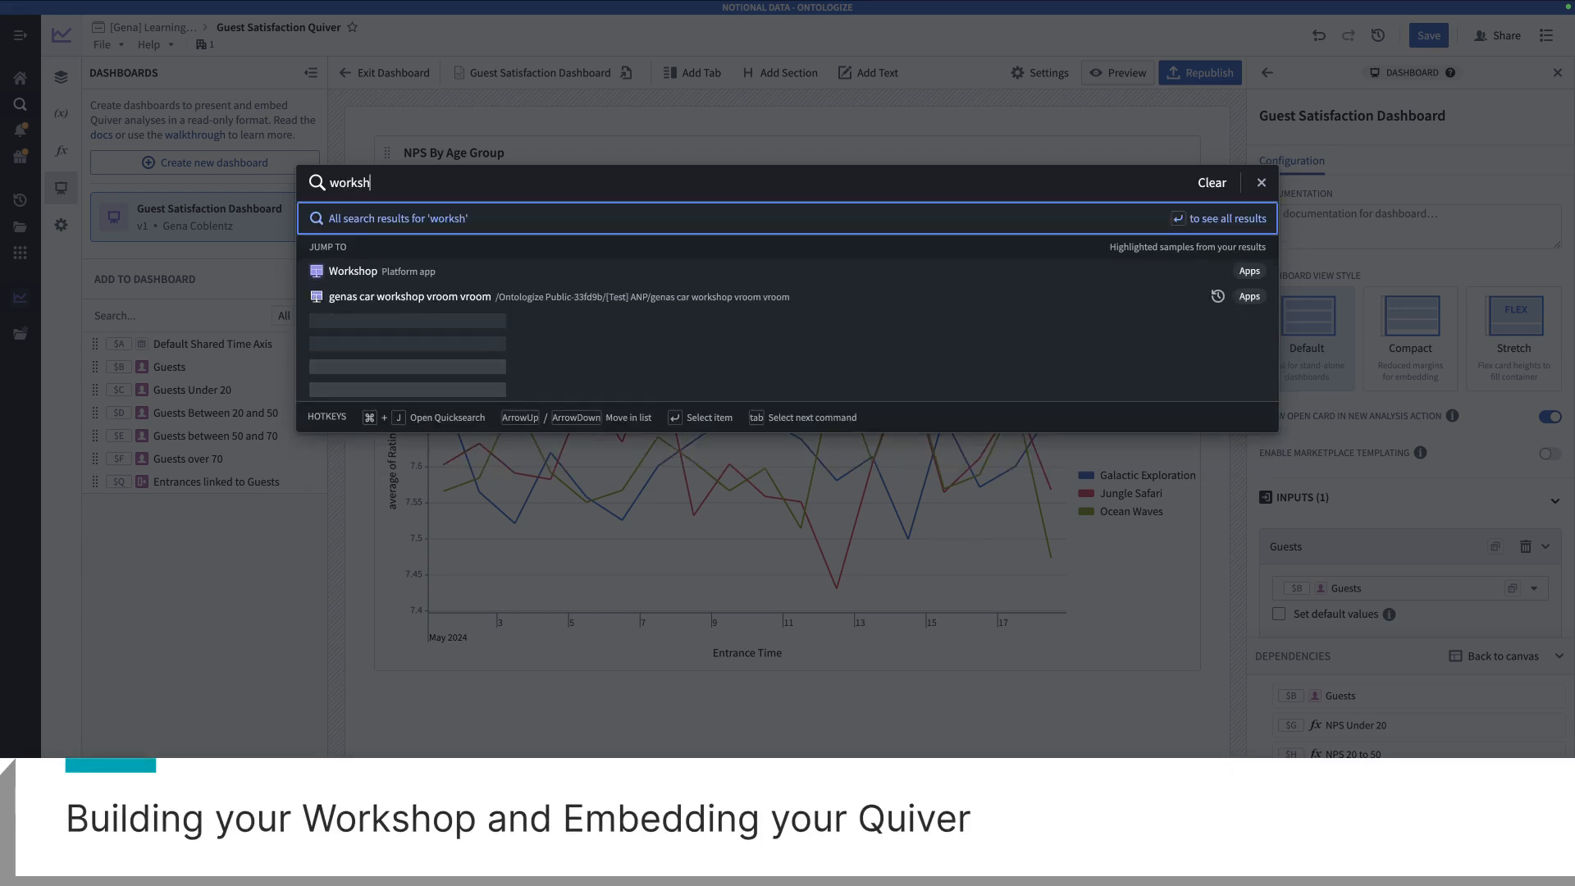
{"action": "left_click", "coordinate": [799, 367]}
{"action": "right_click", "coordinate": [555, 272]}
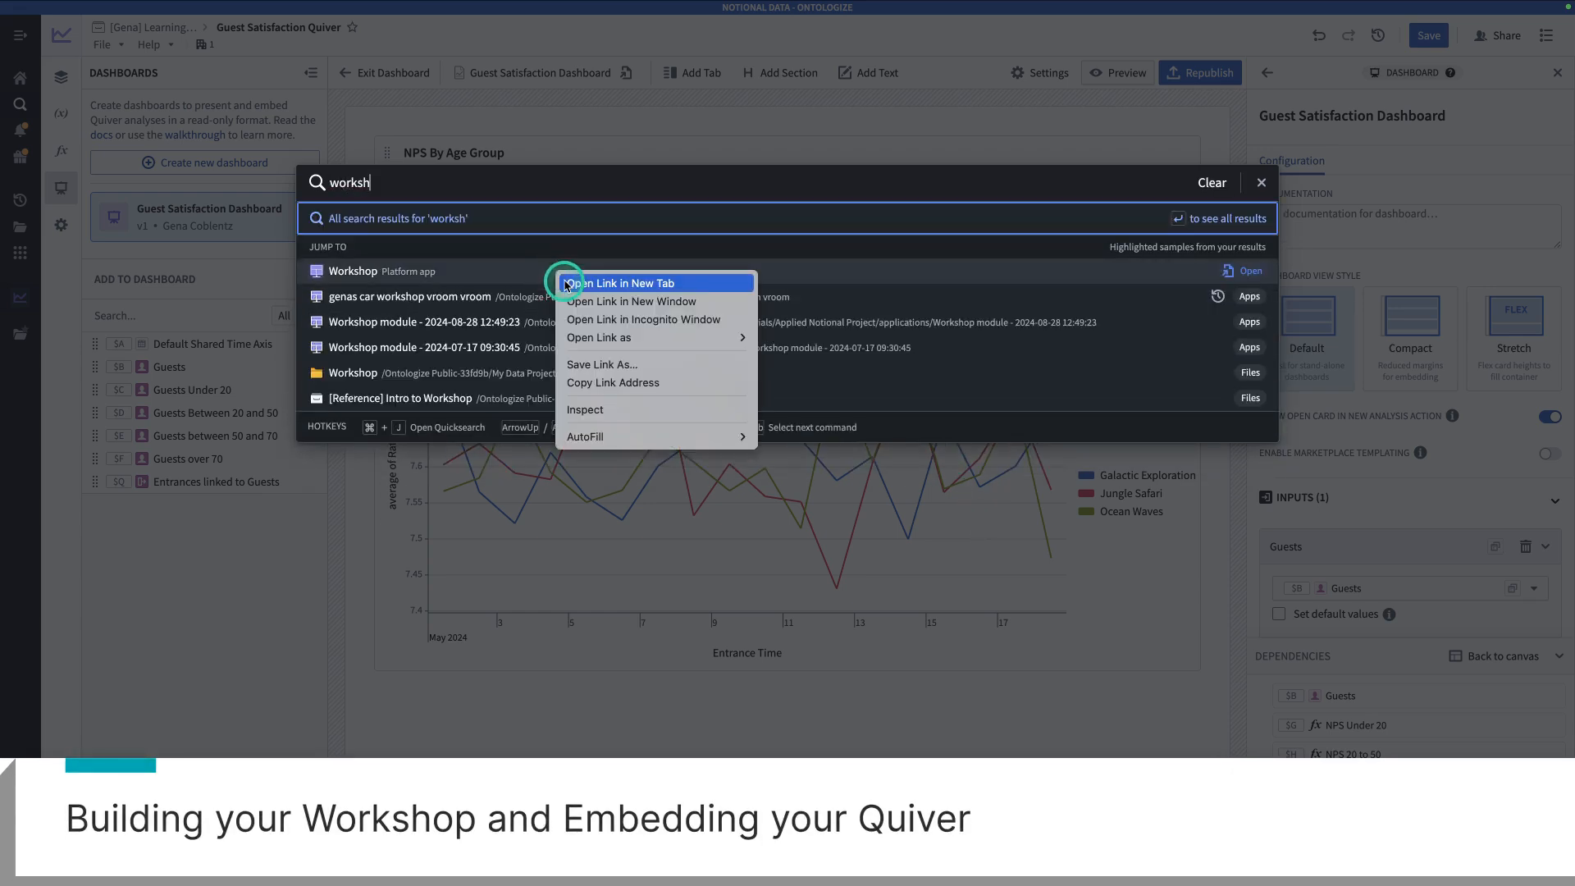
{"action": "left_click", "coordinate": [574, 283]}
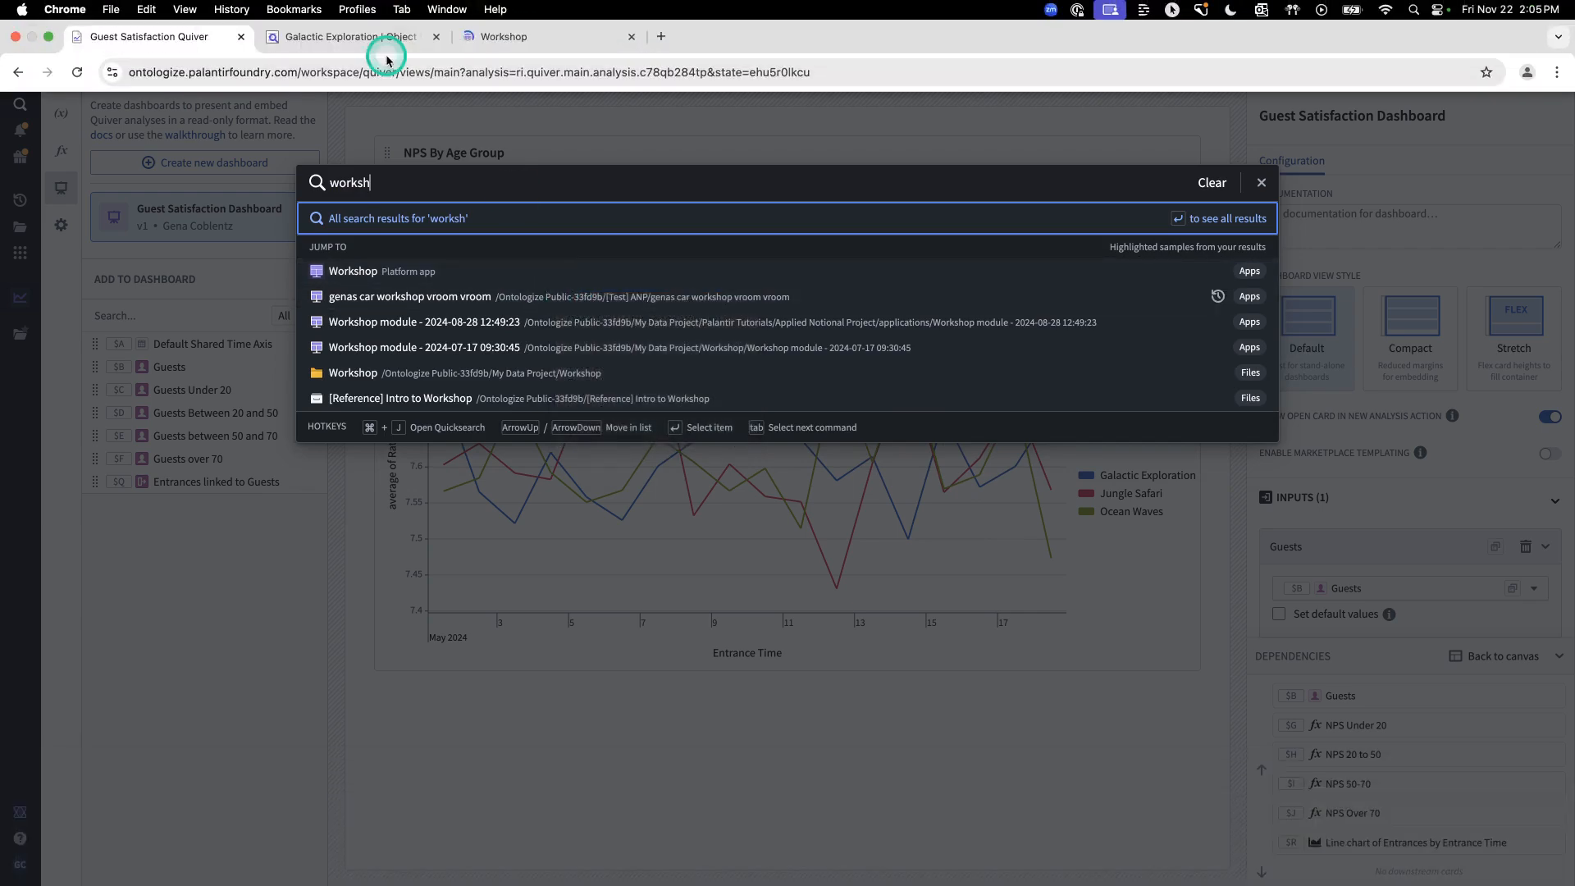
{"action": "left_click", "coordinate": [557, 689]}
{"action": "key", "text": "ctrl+Tab"}
{"action": "key", "text": "ctrl+Tab"}
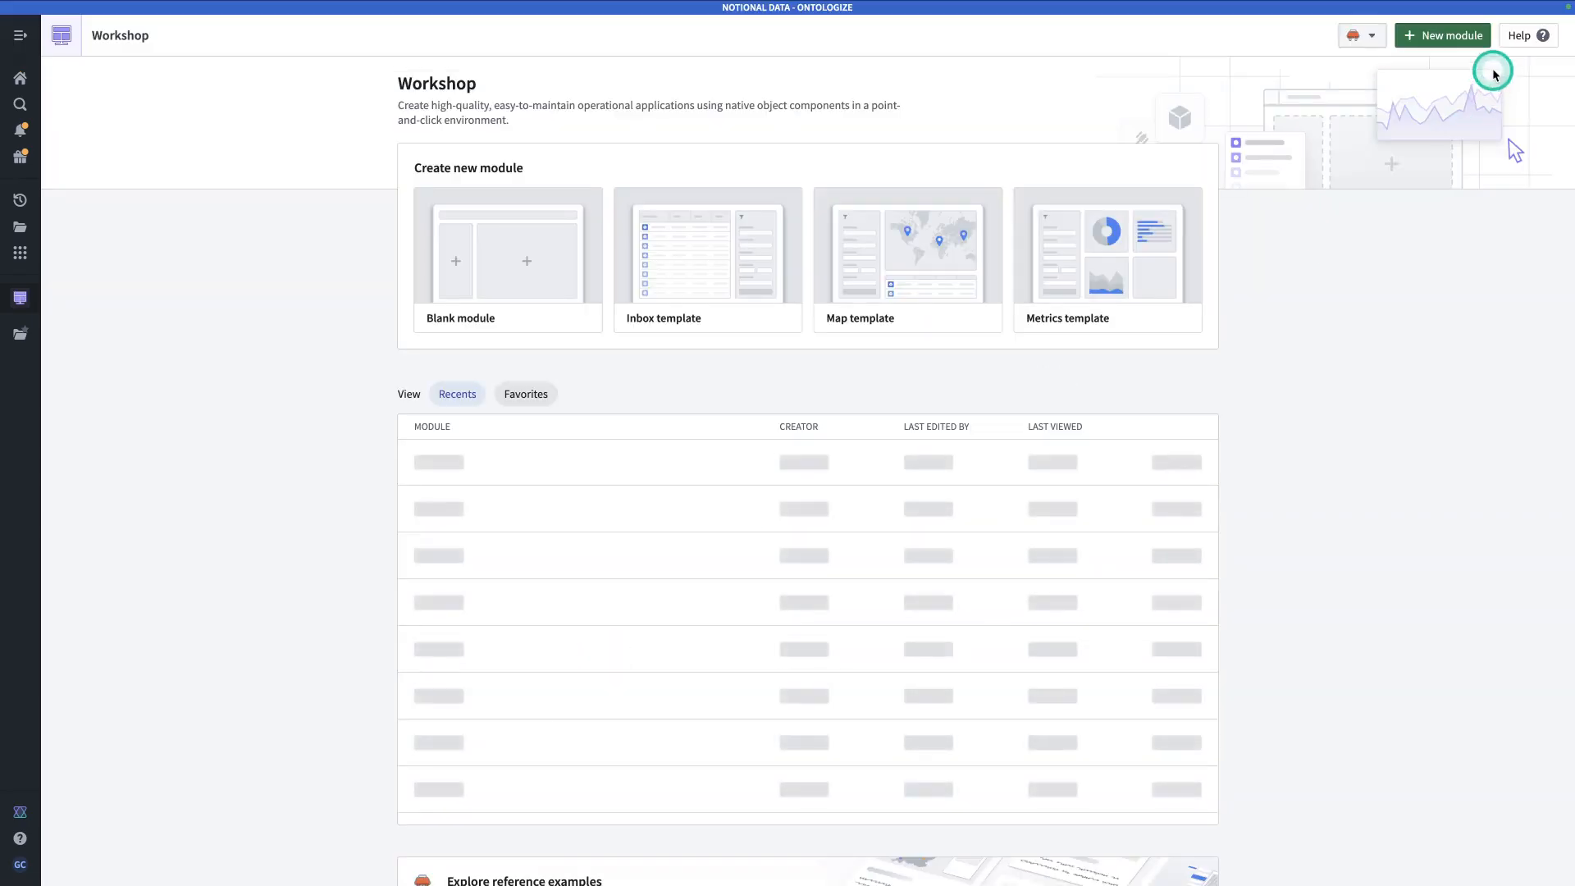
- Create a new Workshop module saved as "Guest Satisfaction App" in the learning project, and dismiss the release notes
{"action": "left_click", "coordinate": [1441, 47]}
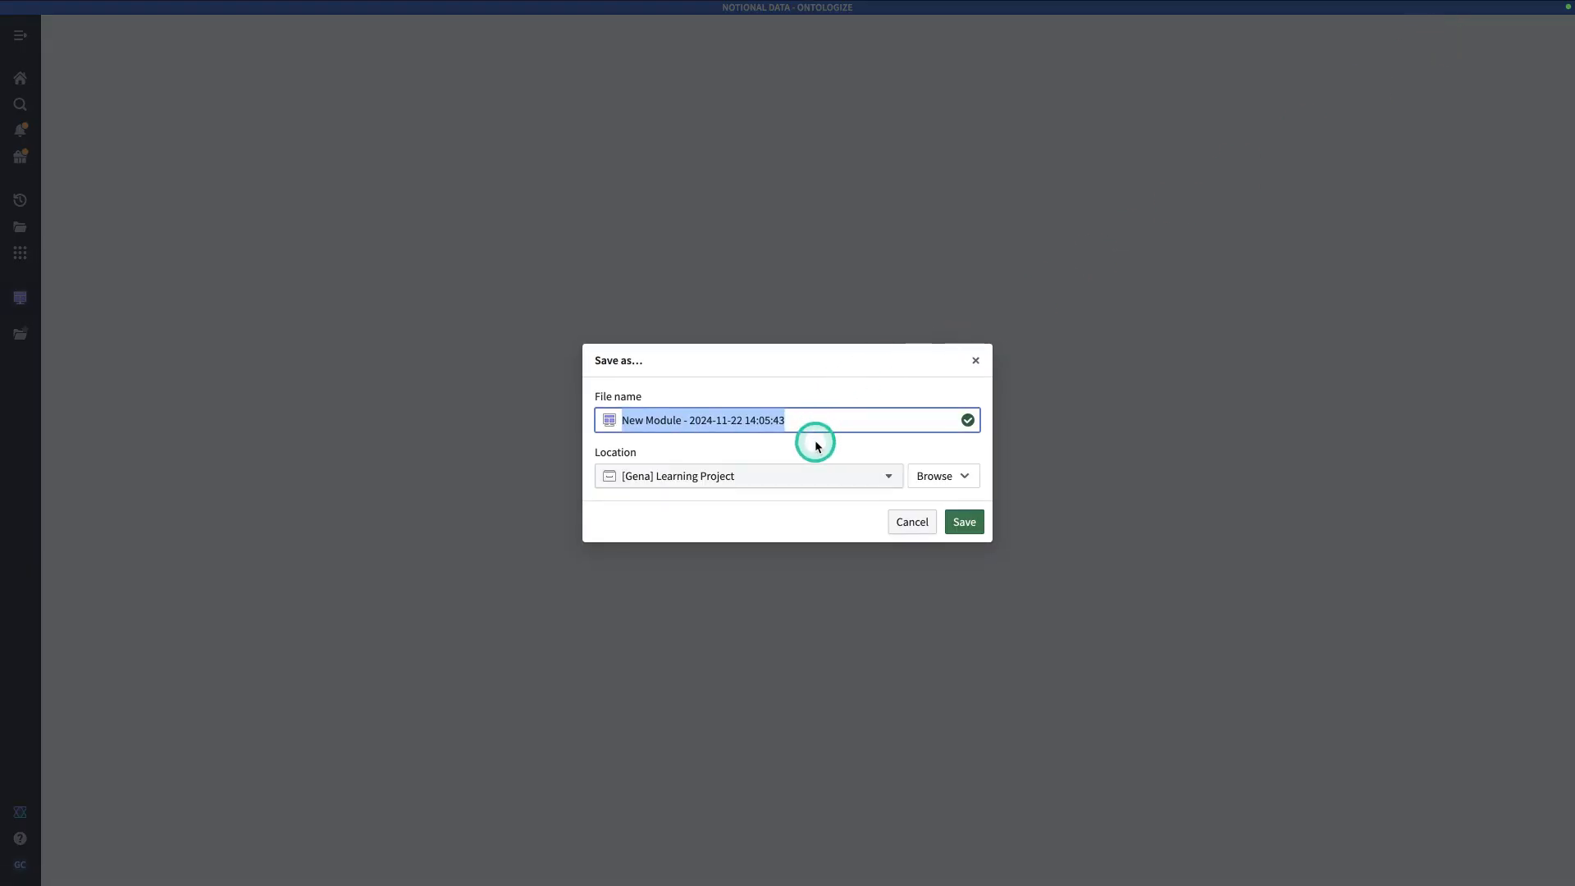
{"action": "type", "text": "Guest Sa"}
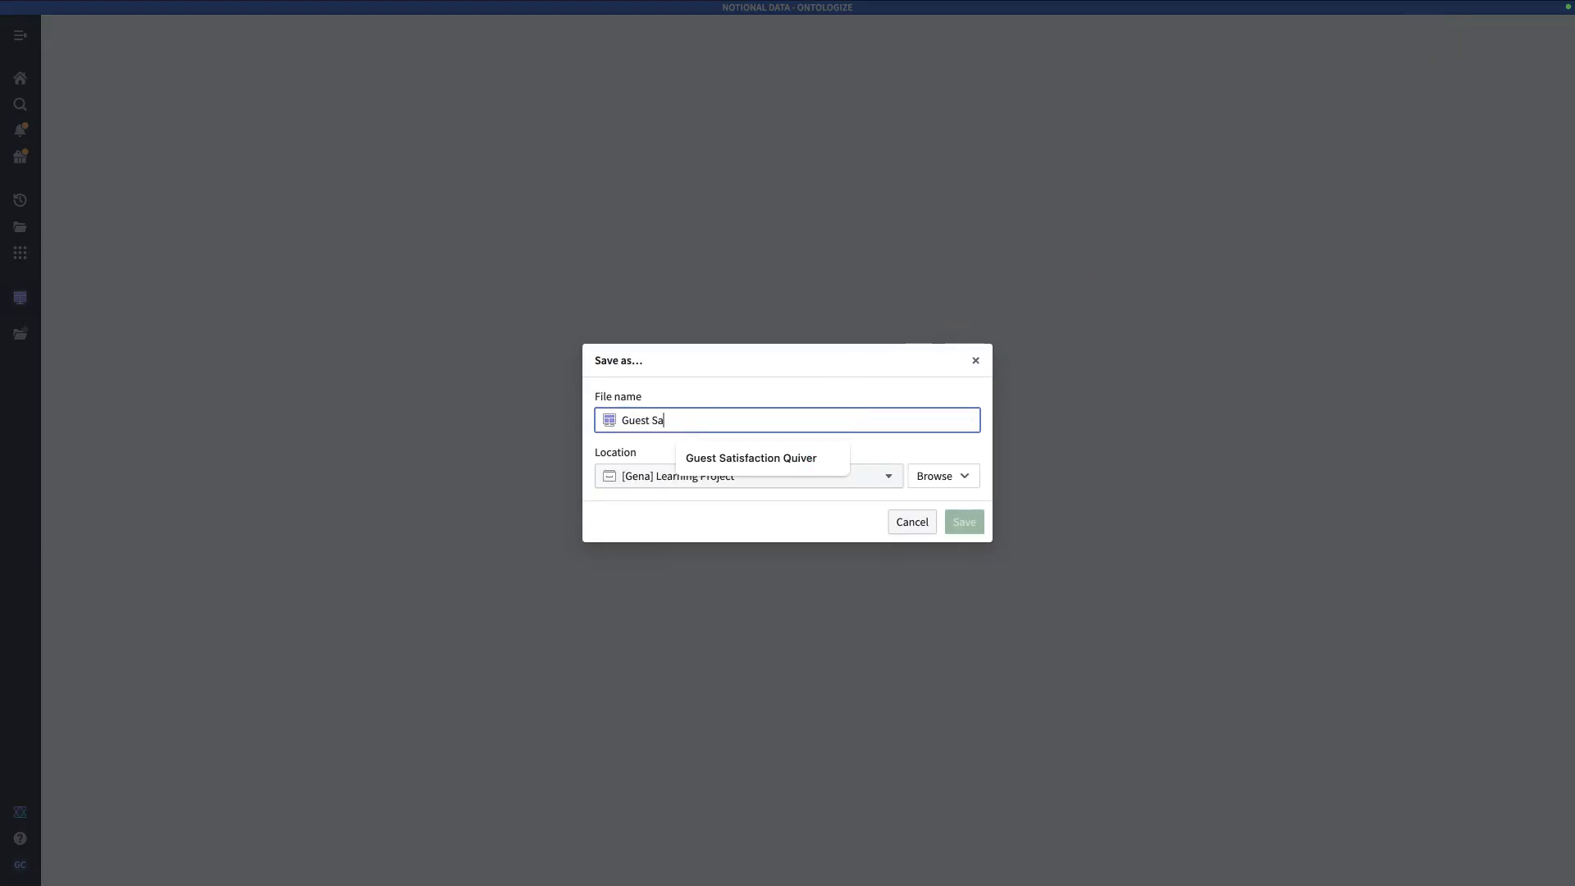
{"action": "type", "text": "tisfaction APp"}
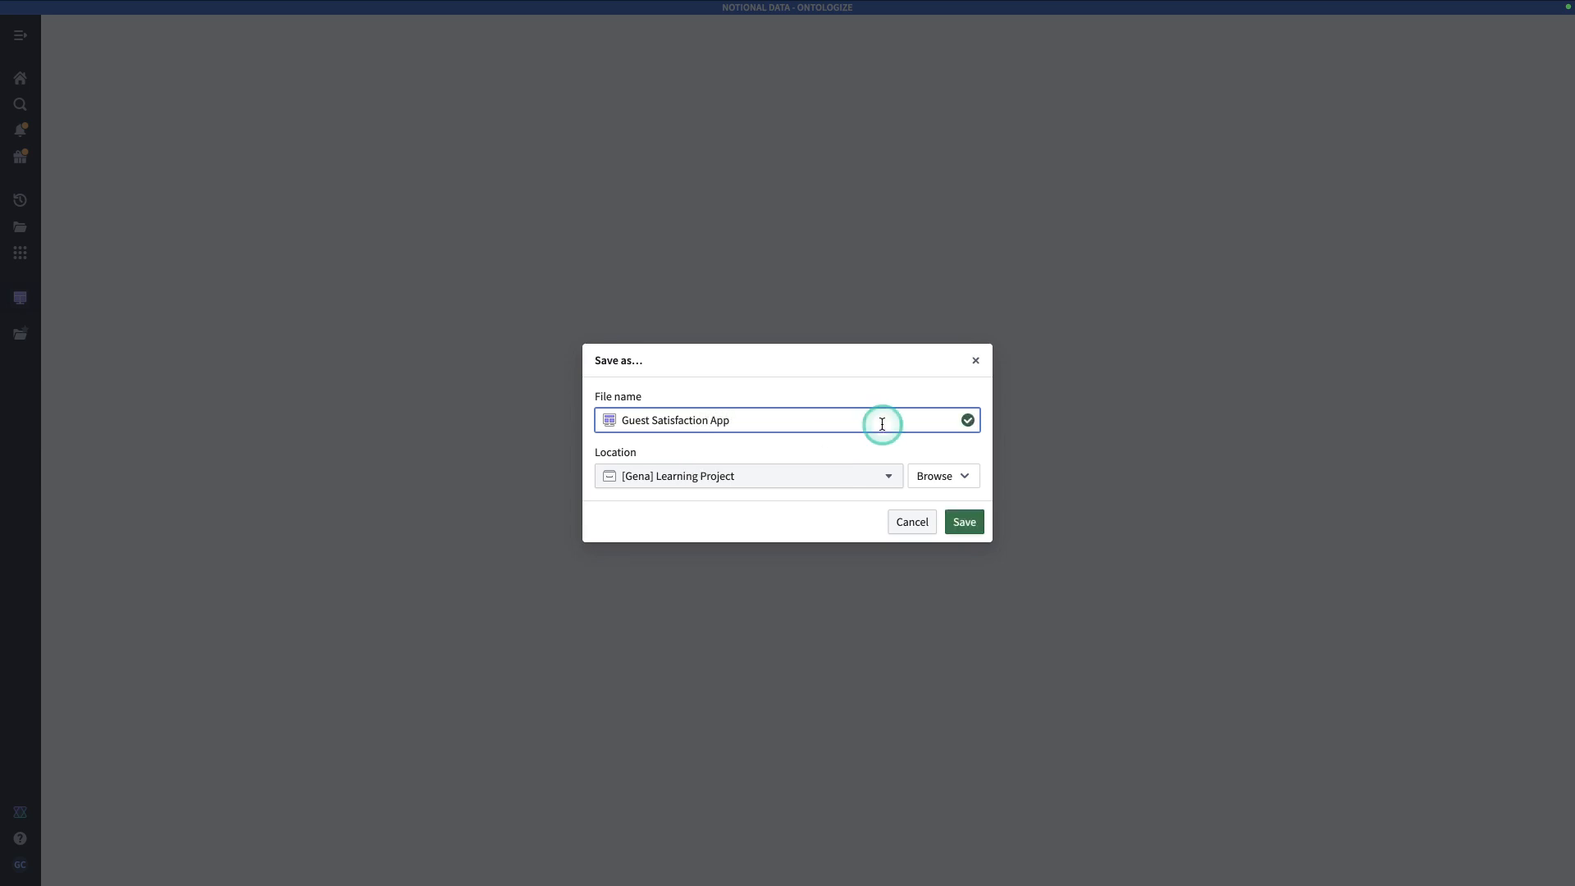
{"action": "left_click", "coordinate": [965, 525]}
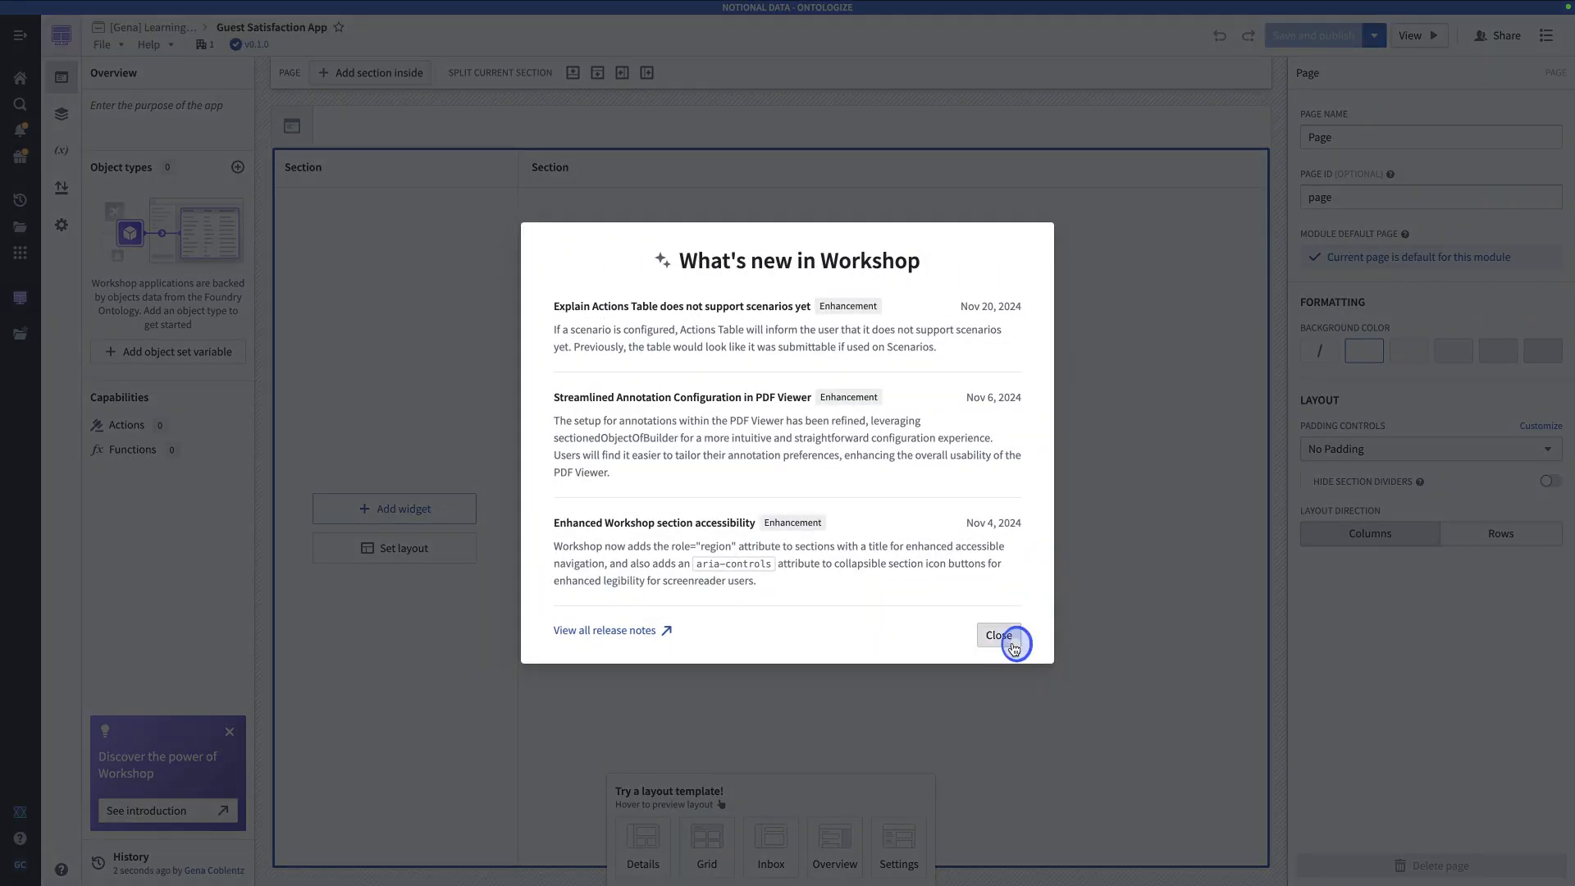
{"action": "left_click", "coordinate": [1014, 648]}
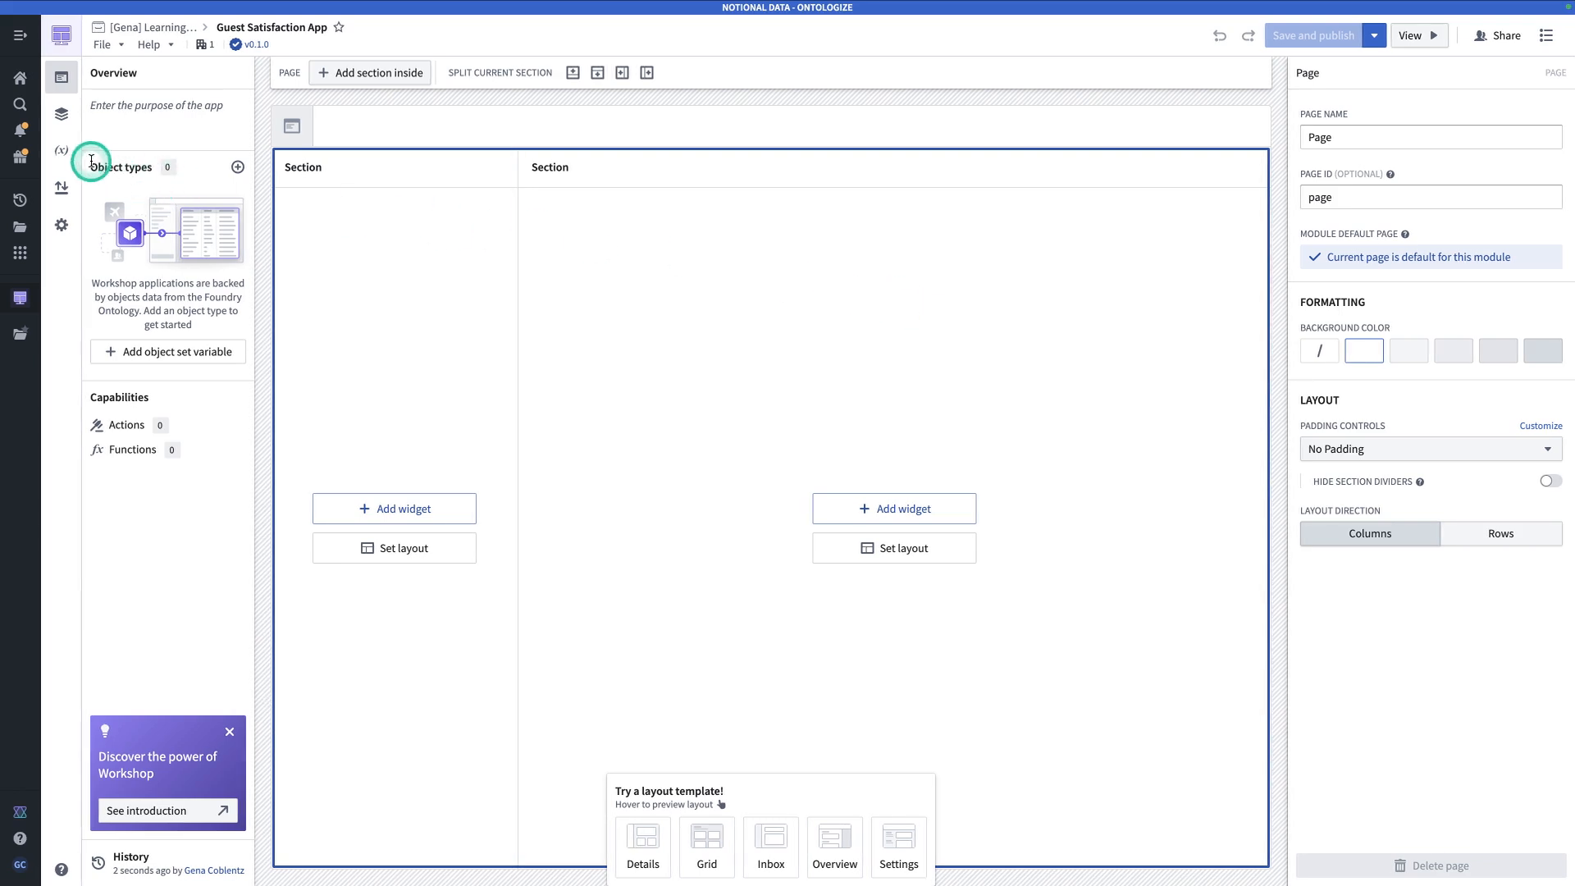
- Create an object set variable of the object set definition type and name it "Unfiltered Guests"
{"action": "left_click", "coordinate": [63, 152]}
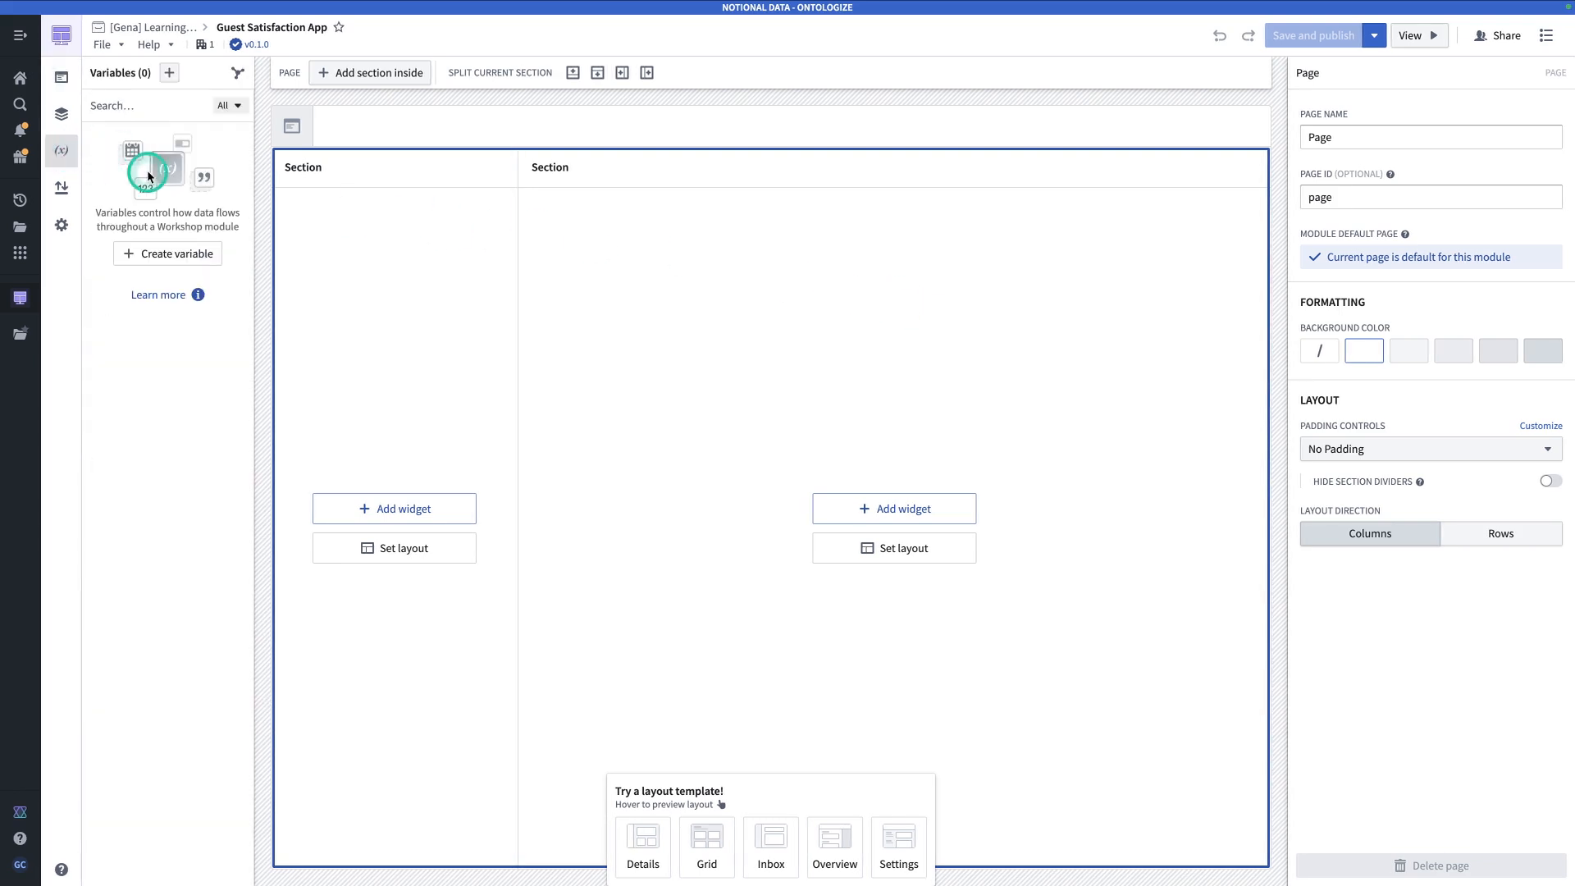
{"action": "left_click", "coordinate": [179, 253]}
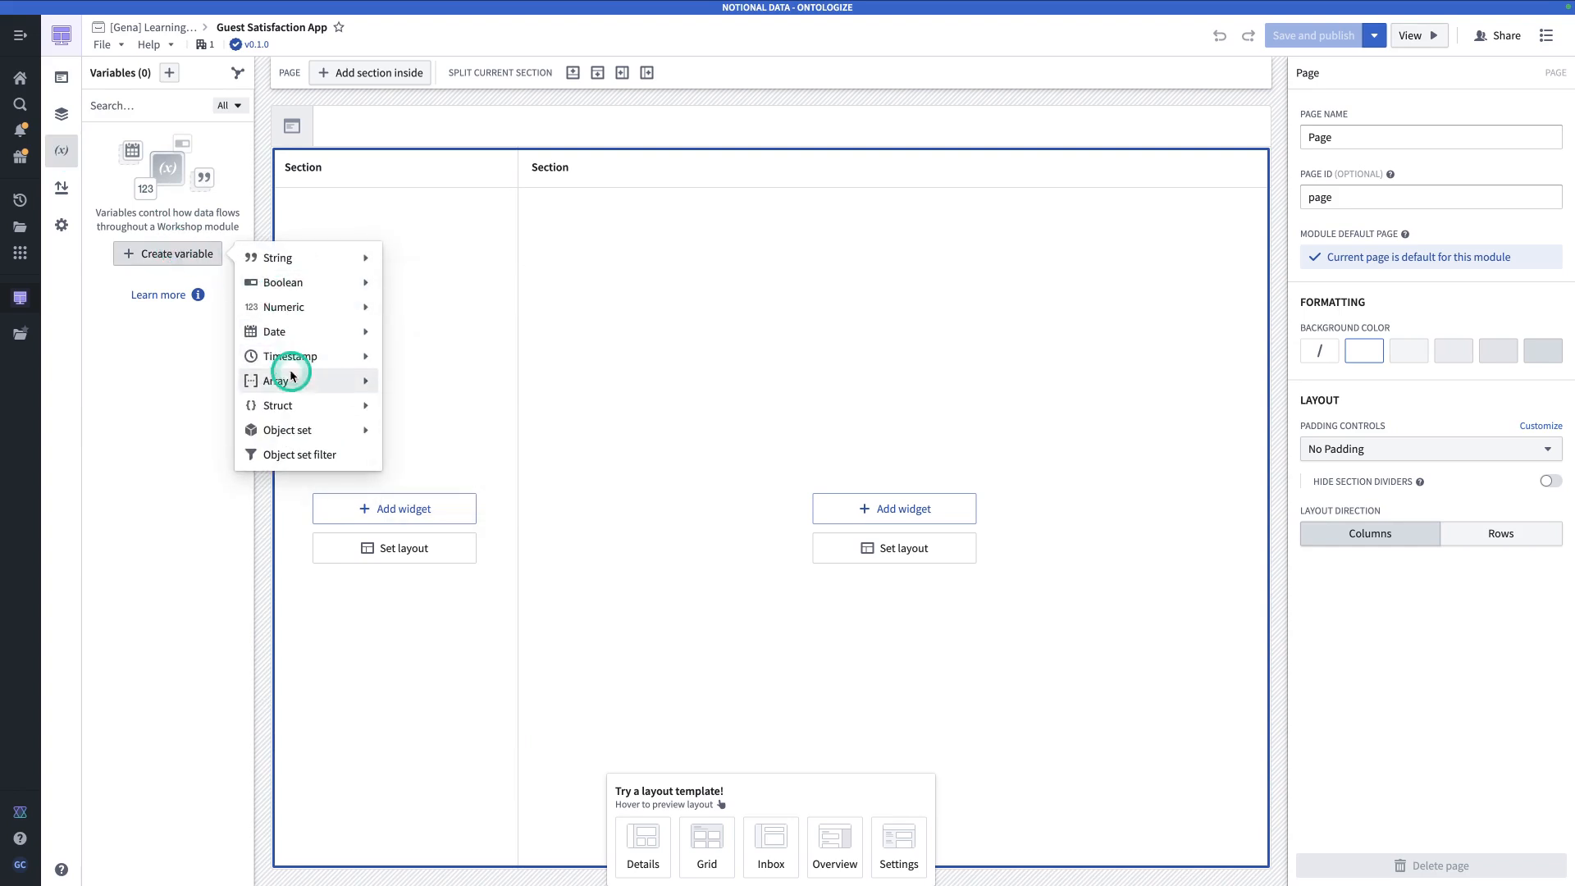
{"action": "mouse_move", "coordinate": [283, 429]}
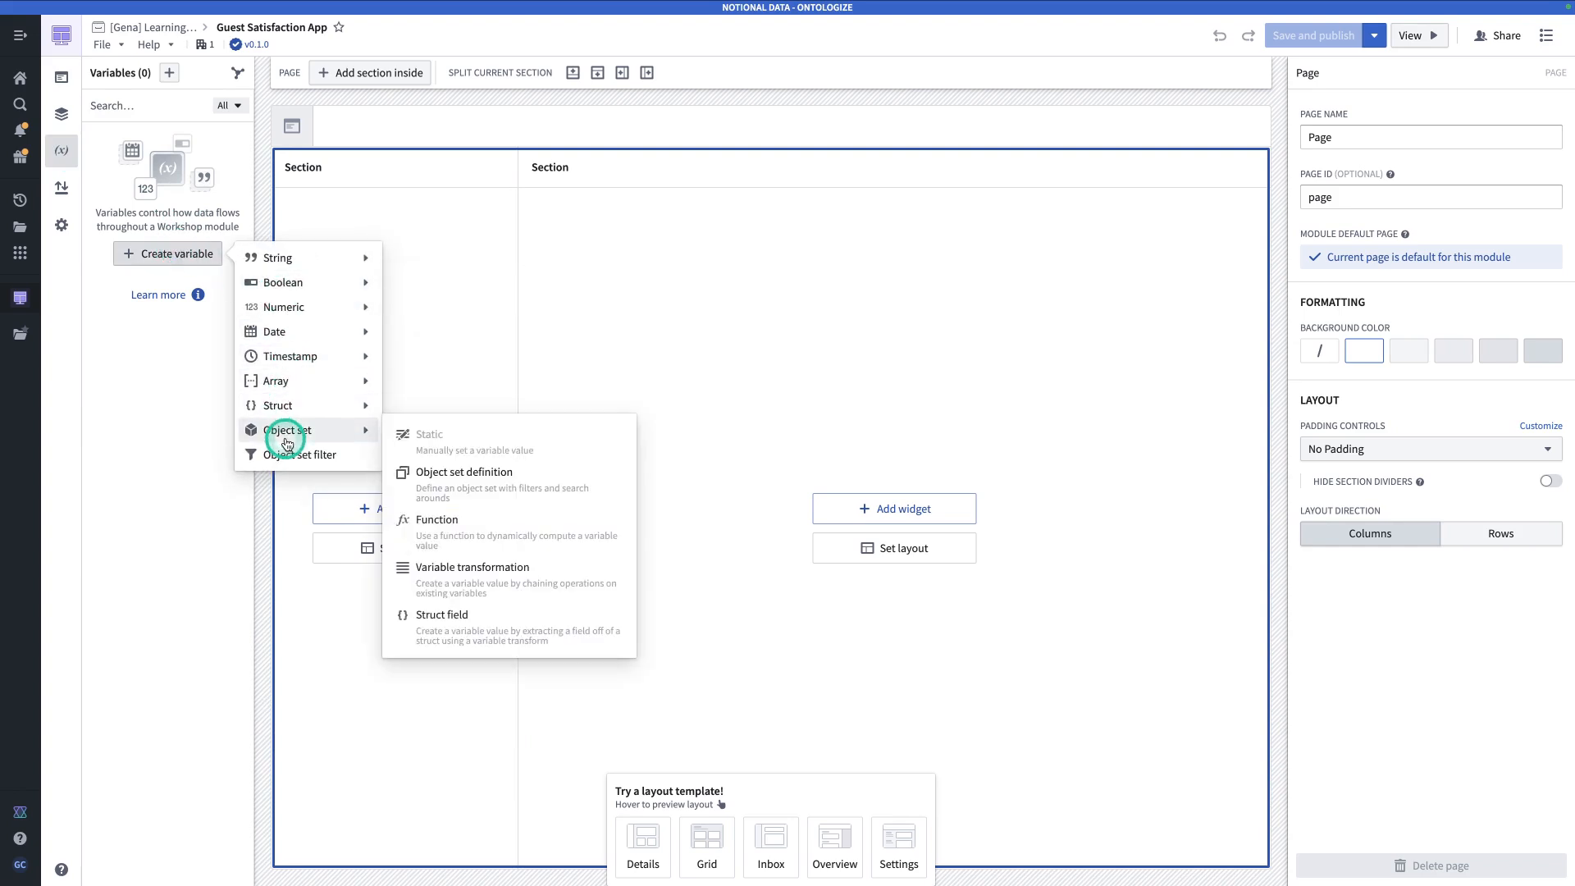
{"action": "left_click", "coordinate": [427, 493]}
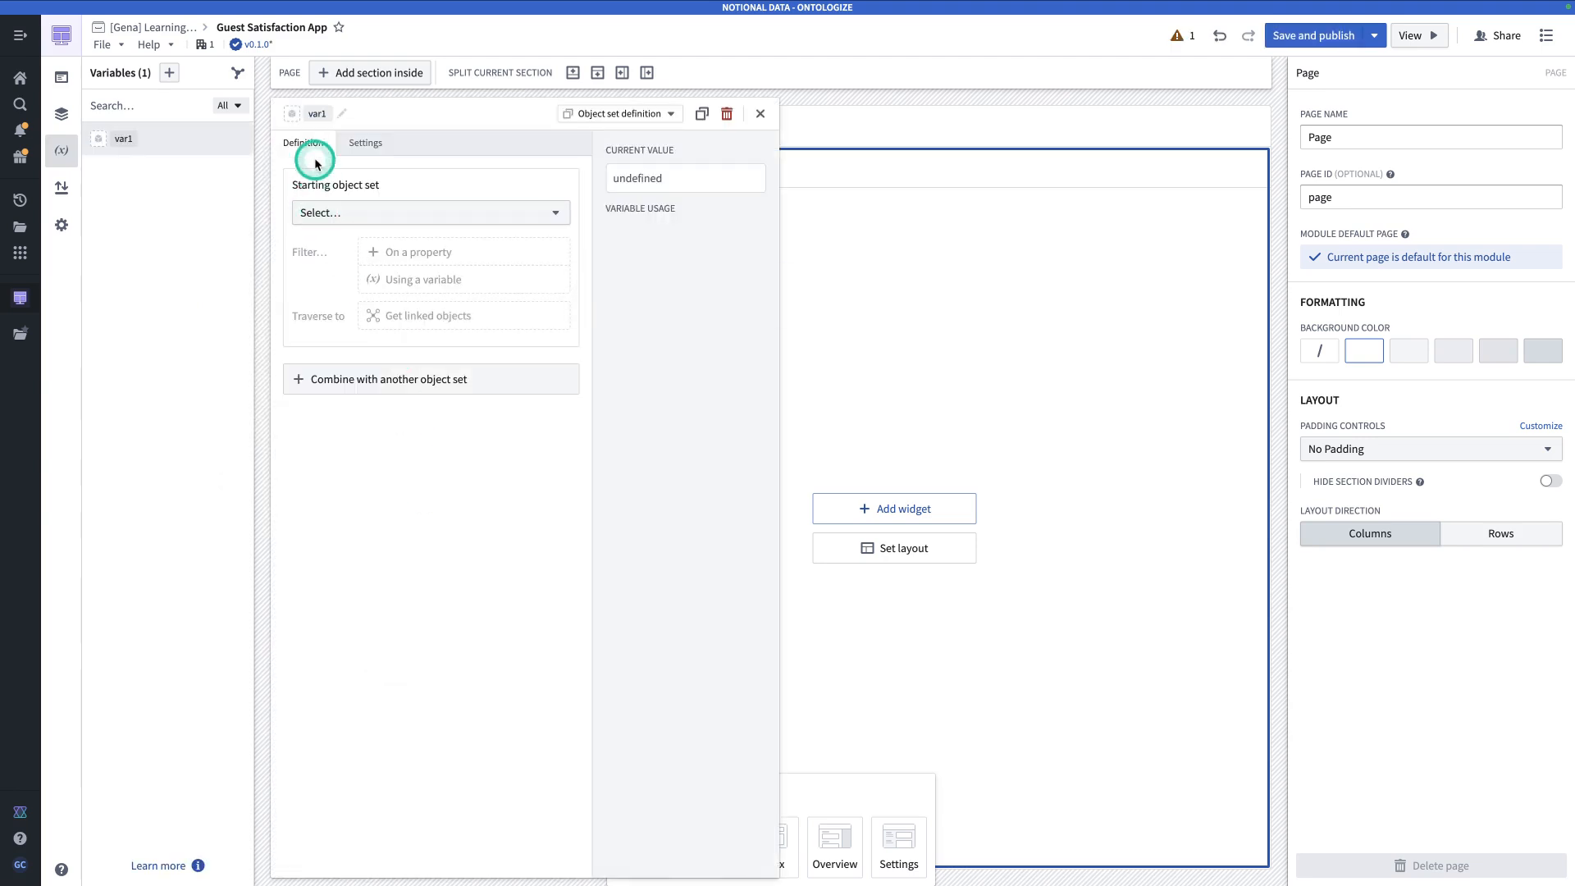
{"action": "left_click", "coordinate": [322, 114]}
{"action": "type", "text": "Unfiltered Guests"}
{"action": "key", "text": "Return"}
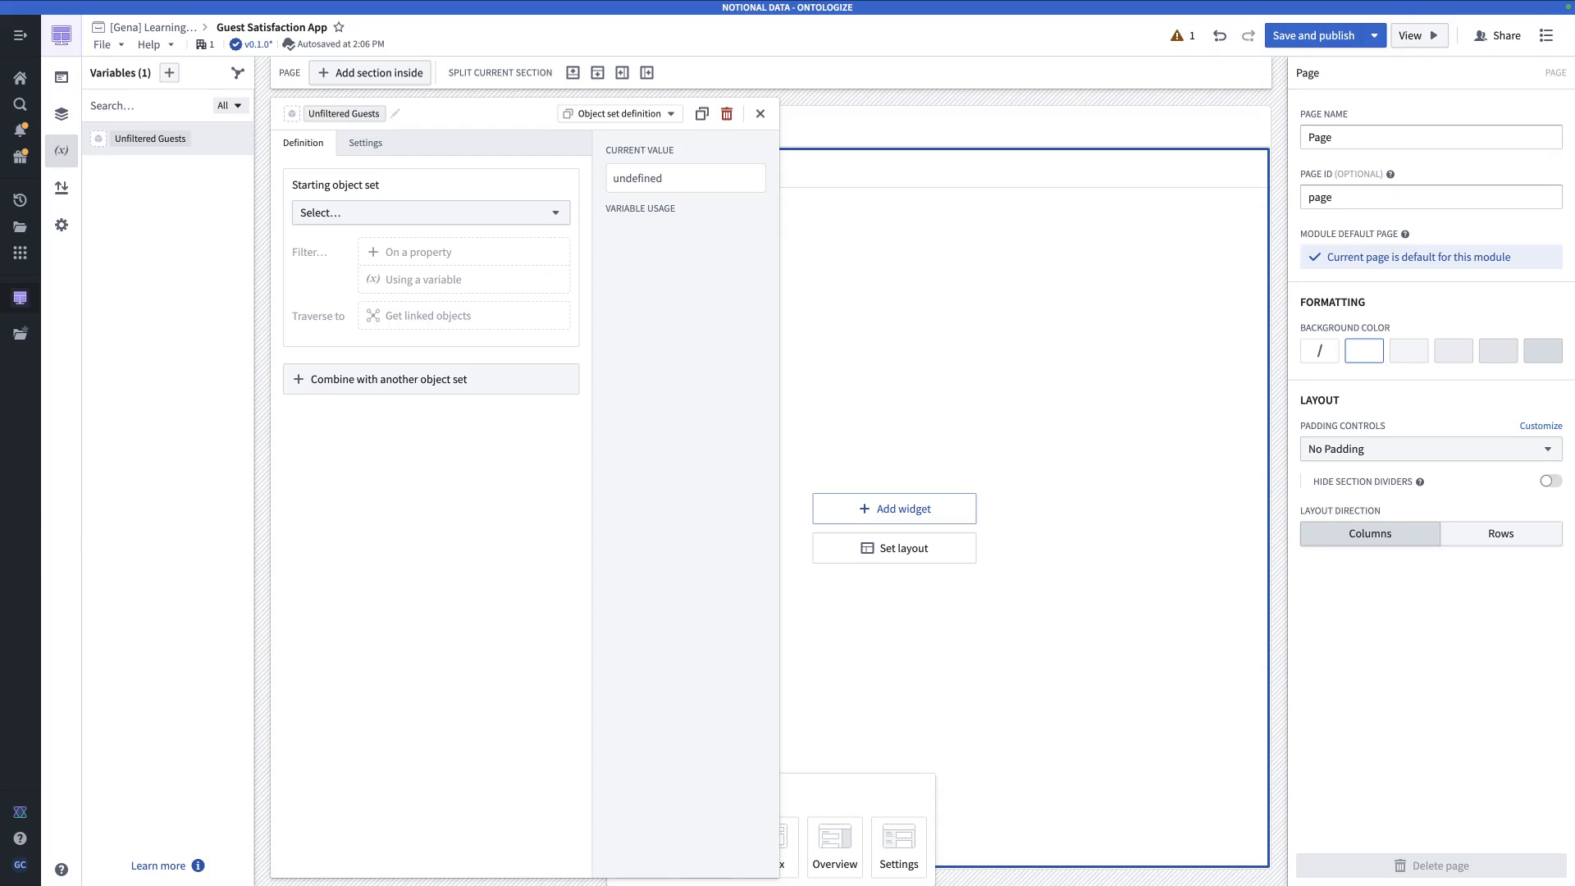
- Set the starting object set of the Unfiltered Guests variable to the Guest object type and close its definition
{"action": "left_click", "coordinate": [361, 213]}
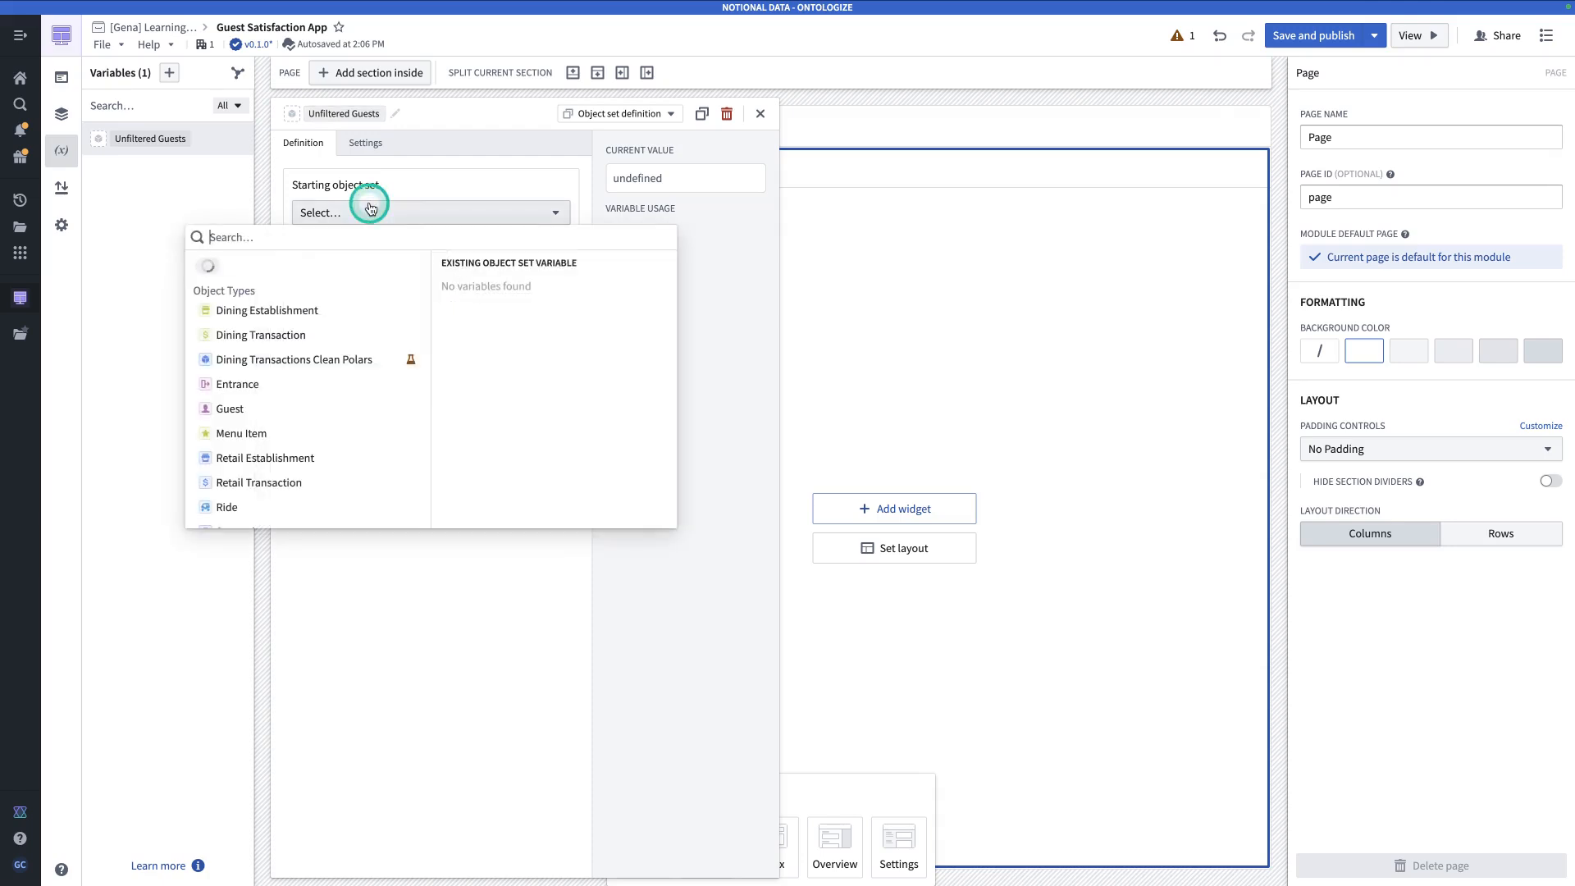
{"action": "left_click", "coordinate": [232, 406]}
{"action": "left_click", "coordinate": [510, 508]}
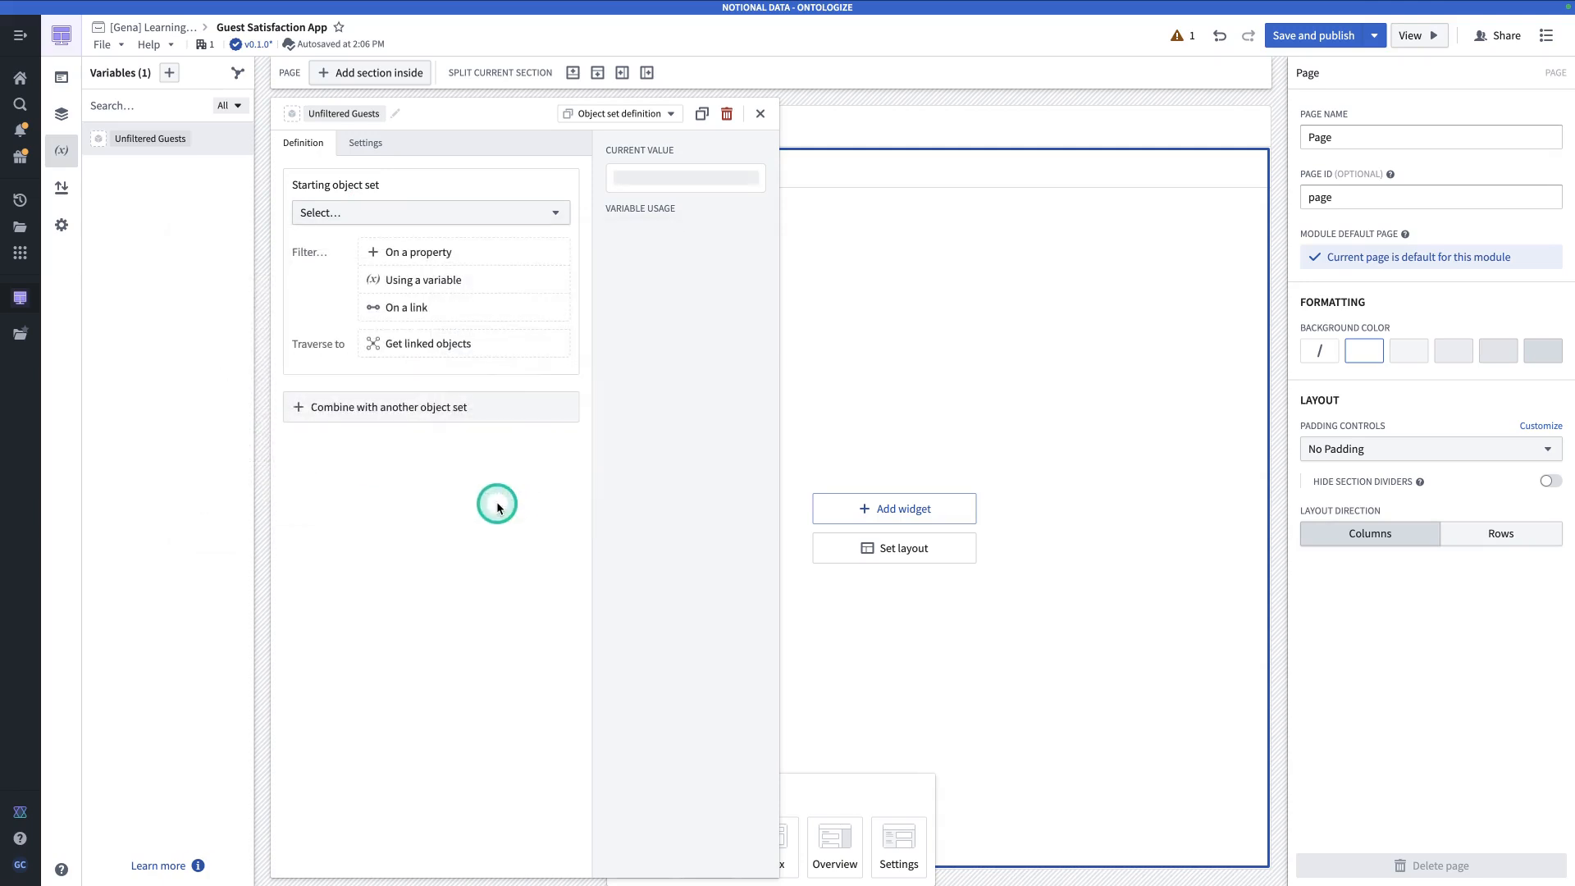
{"action": "left_click", "coordinate": [760, 115]}
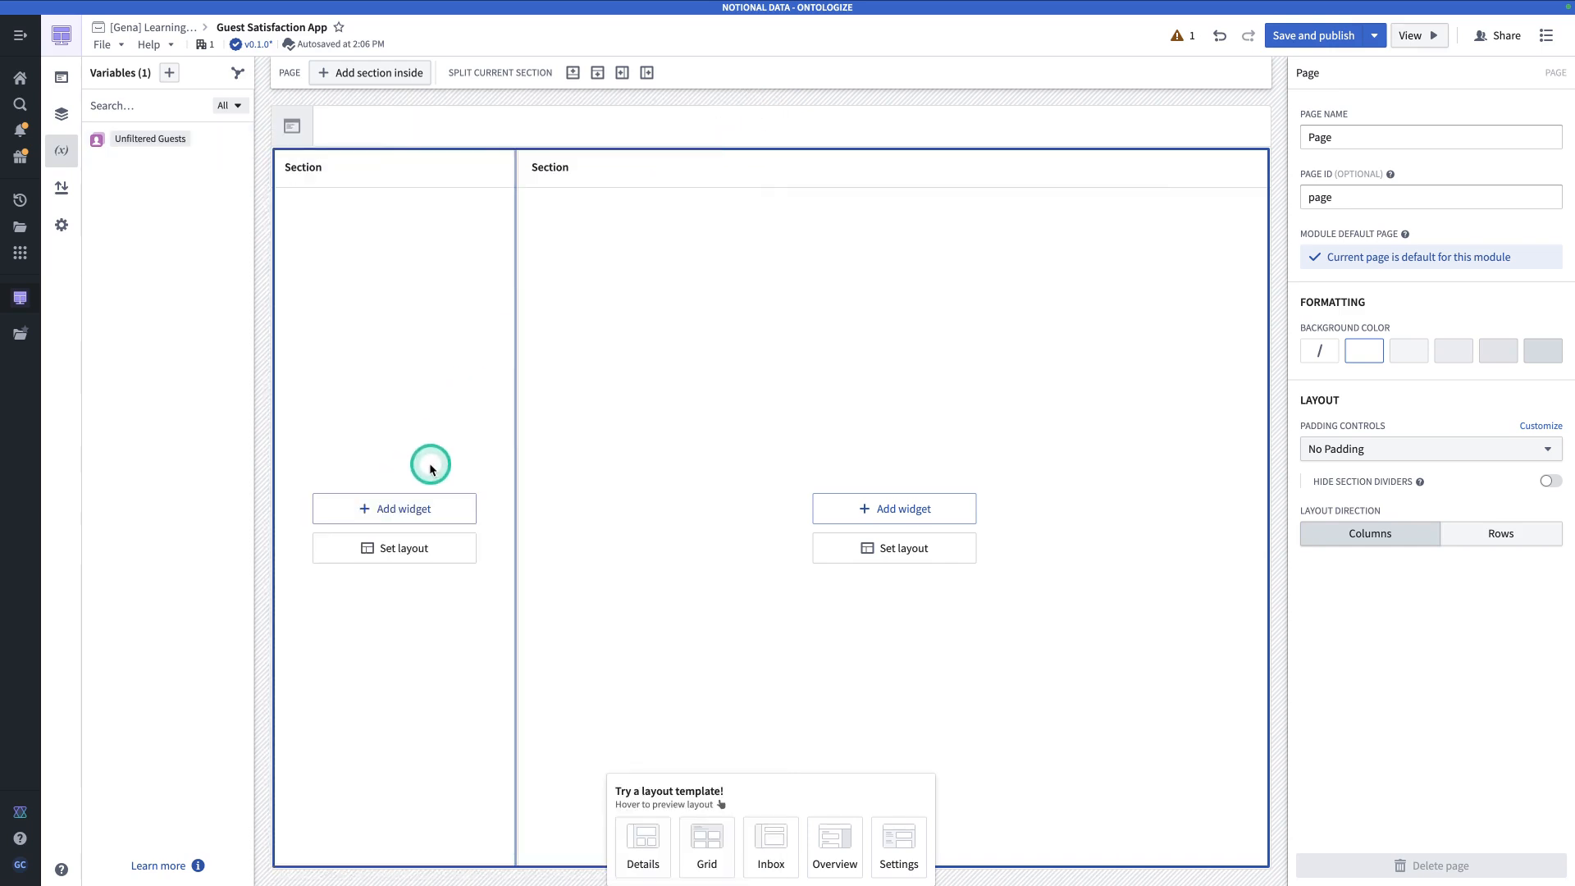
- Add a Filter list widget to the narrow section and set its input object set to Unfiltered Guests
{"action": "left_click", "coordinate": [426, 509]}
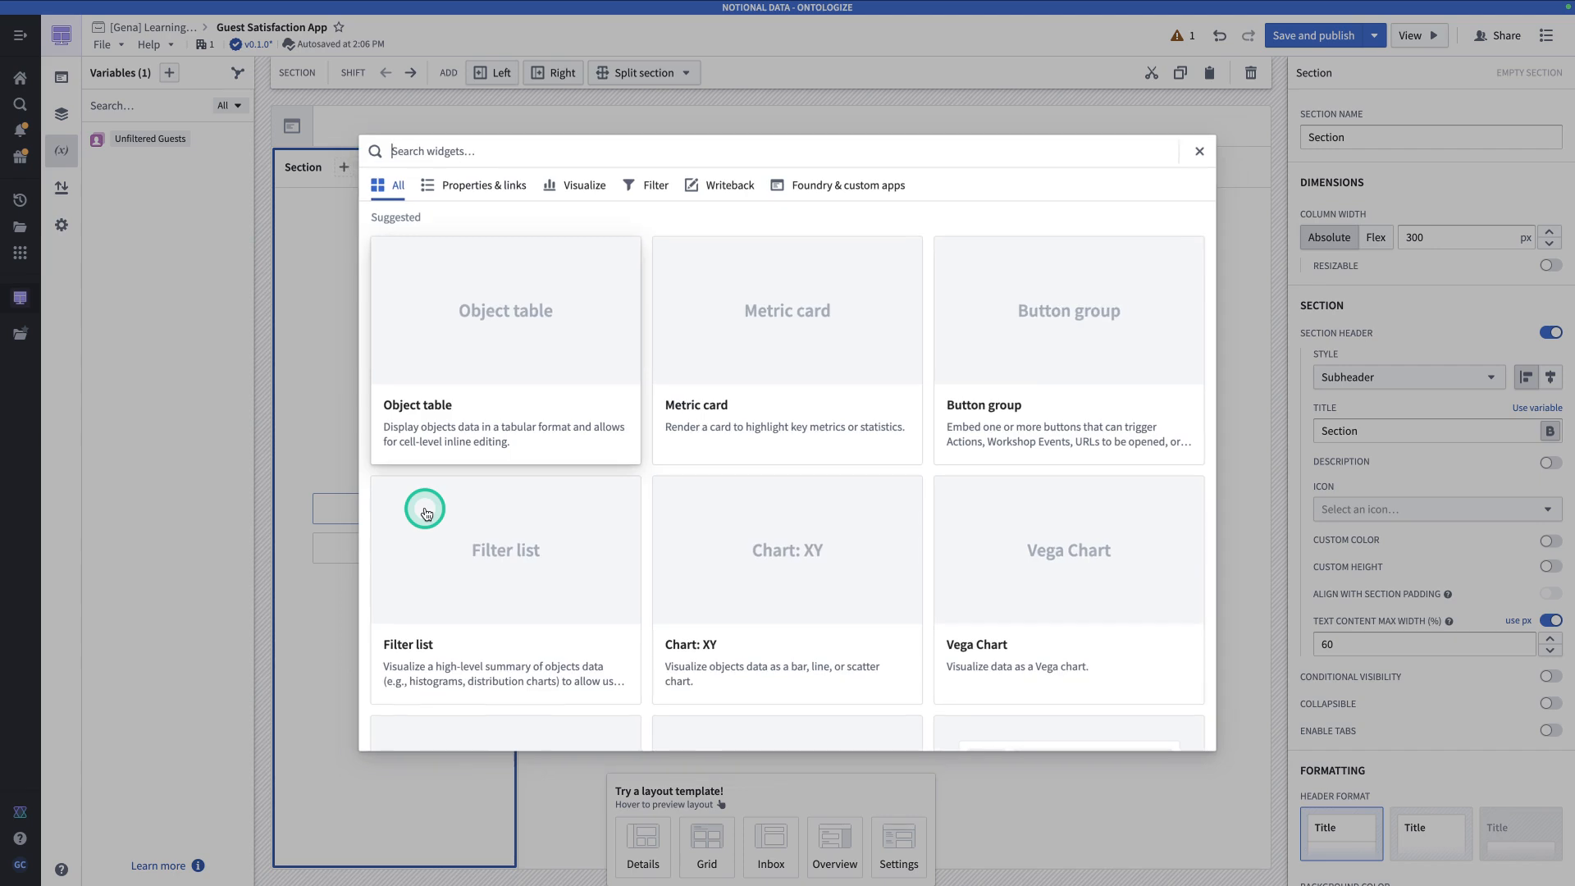
{"action": "type", "text": "filter"}
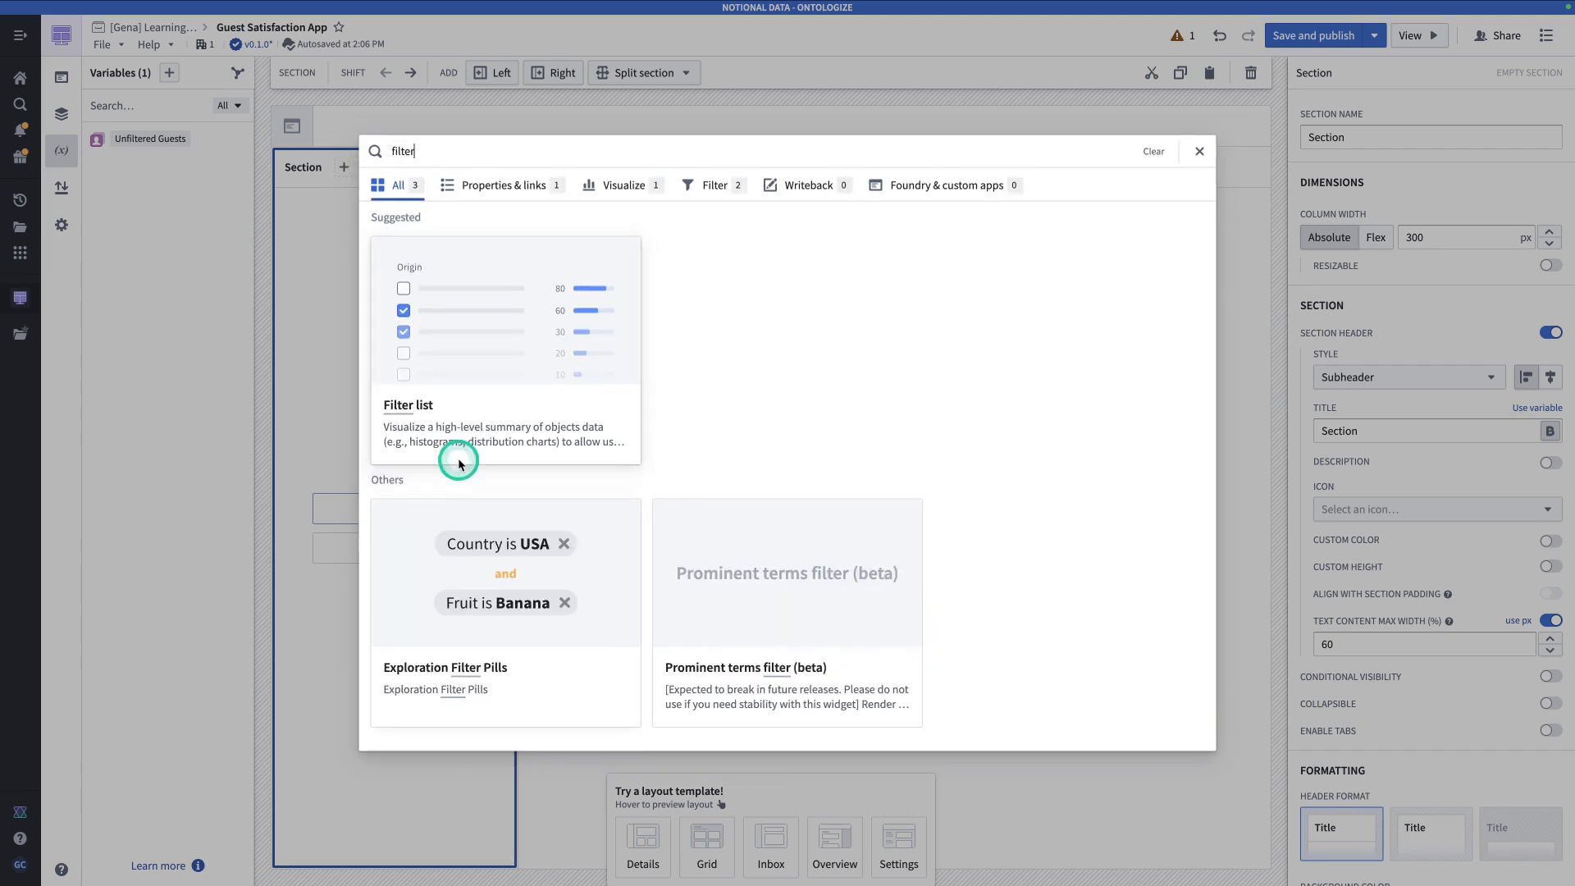
{"action": "left_click", "coordinate": [468, 422]}
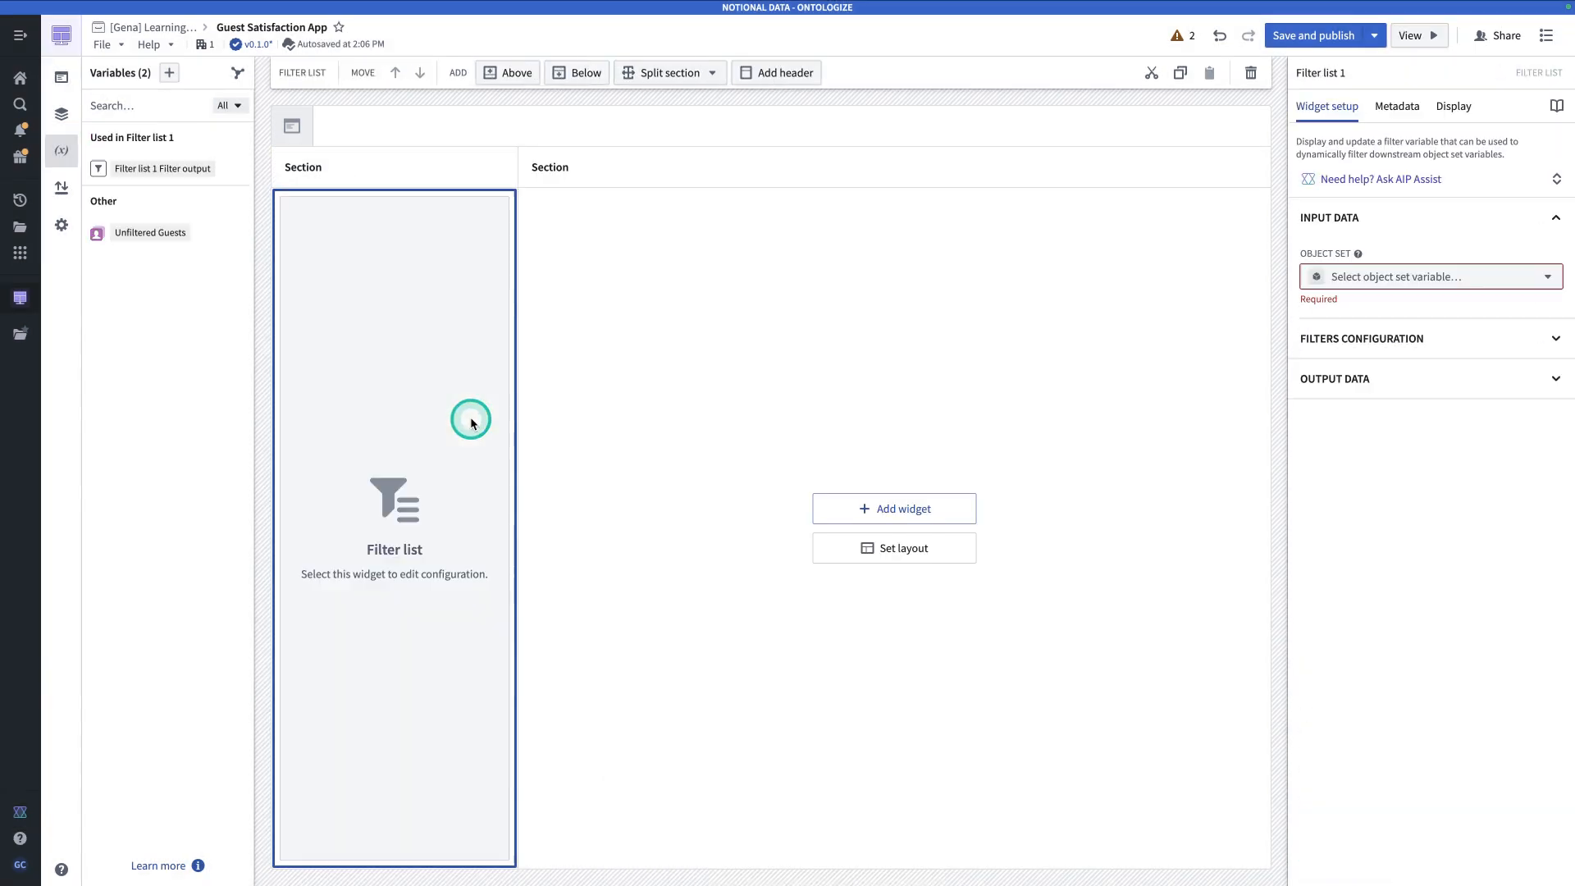
{"action": "left_click", "coordinate": [1349, 276]}
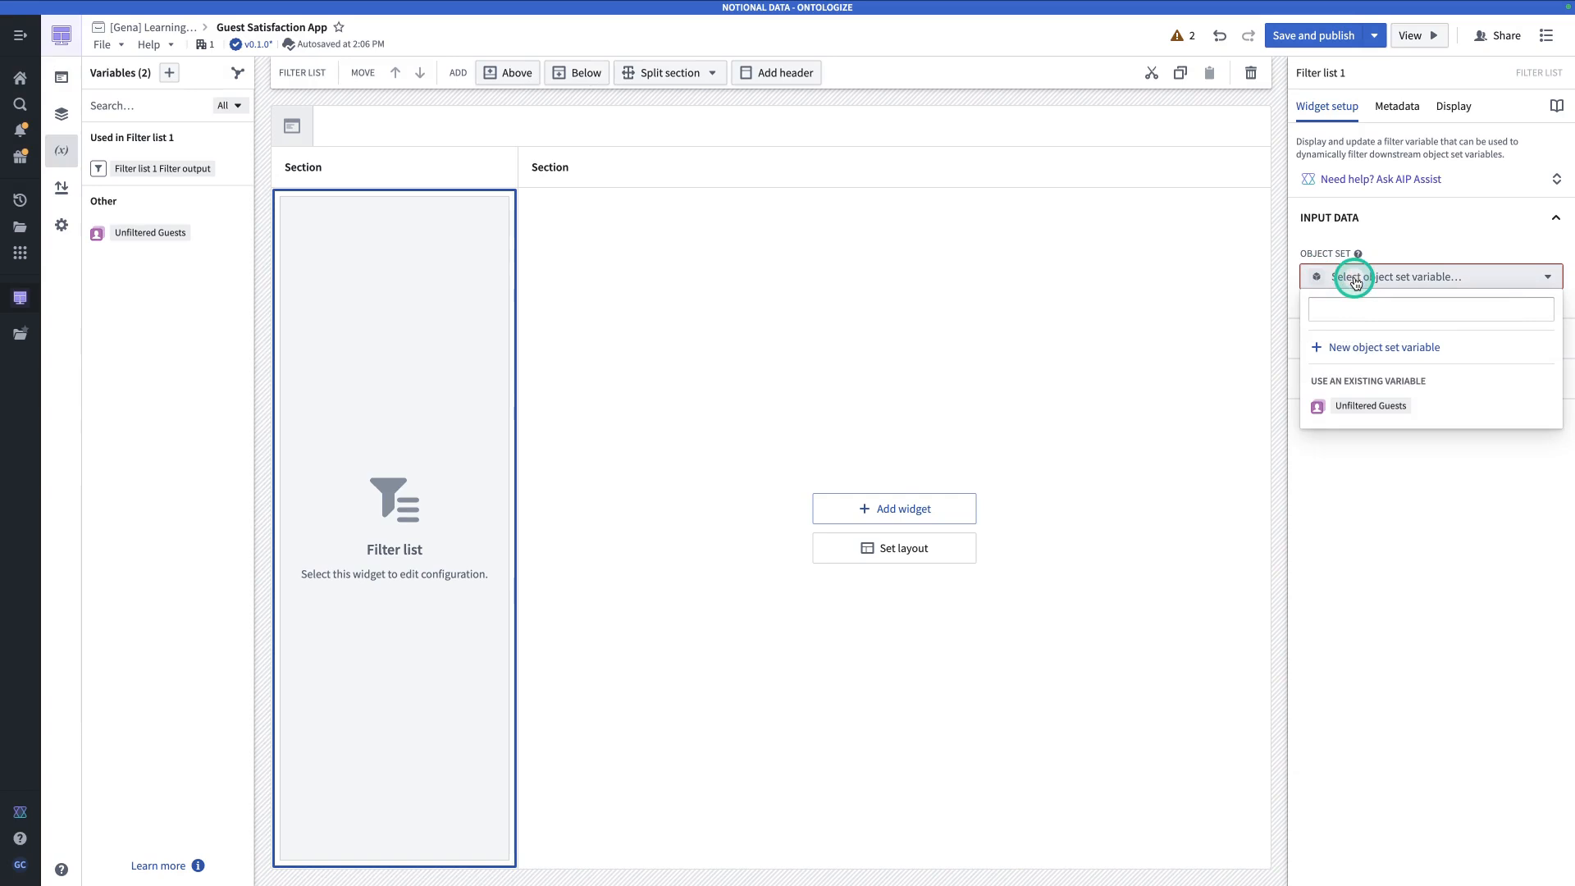
{"action": "left_click", "coordinate": [1366, 411]}
- Add filters on the Address and Most Recent Park Visit properties to the filter list
{"action": "left_click", "coordinate": [1372, 427]}
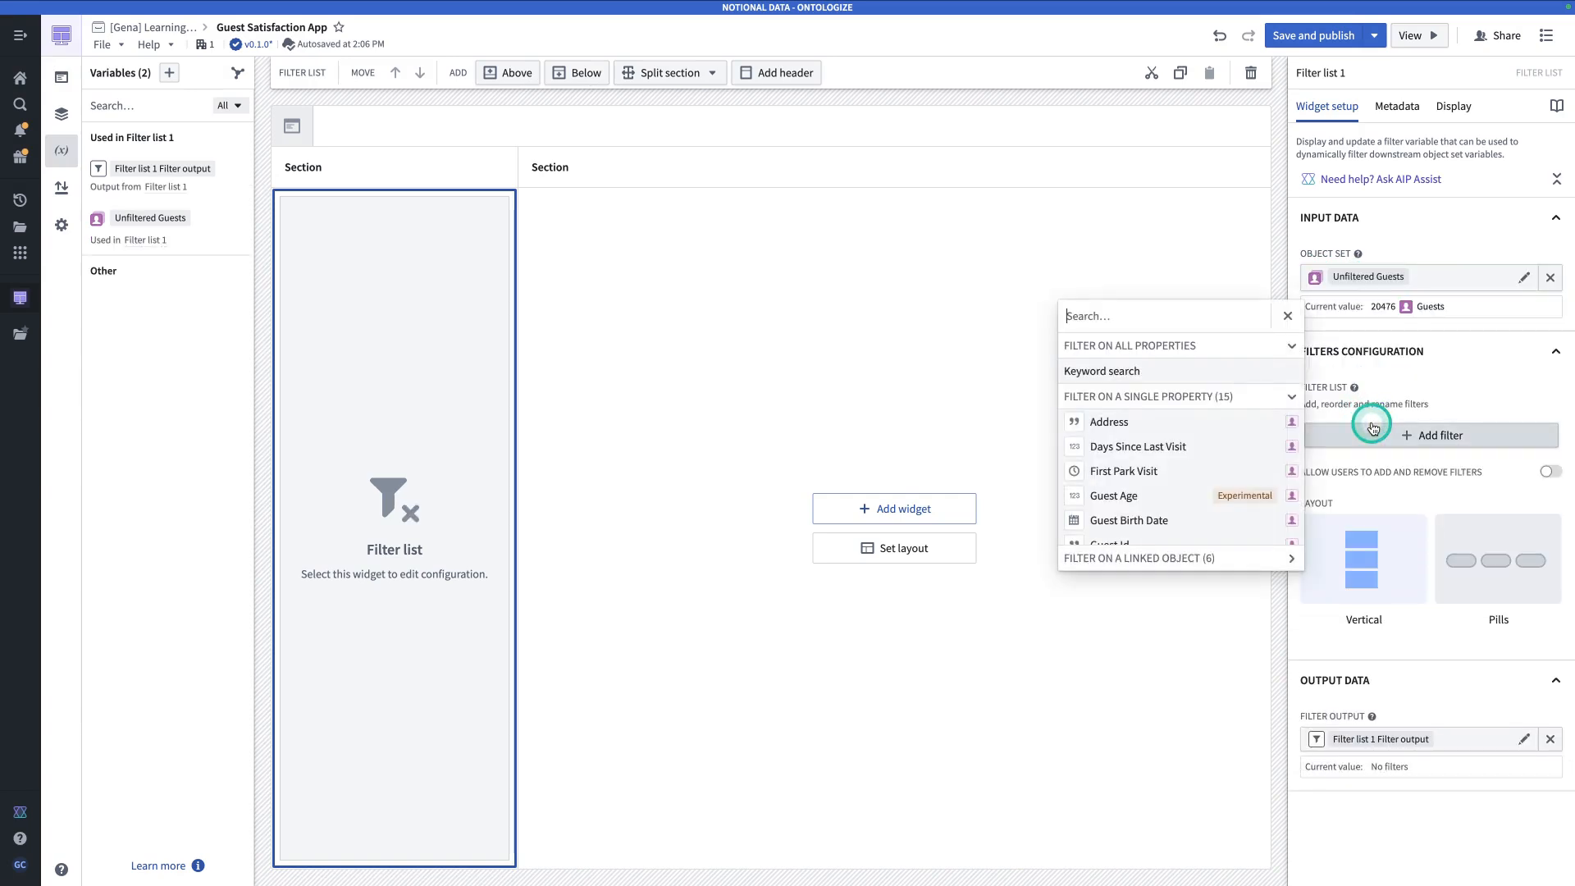
{"action": "left_click", "coordinate": [1241, 421]}
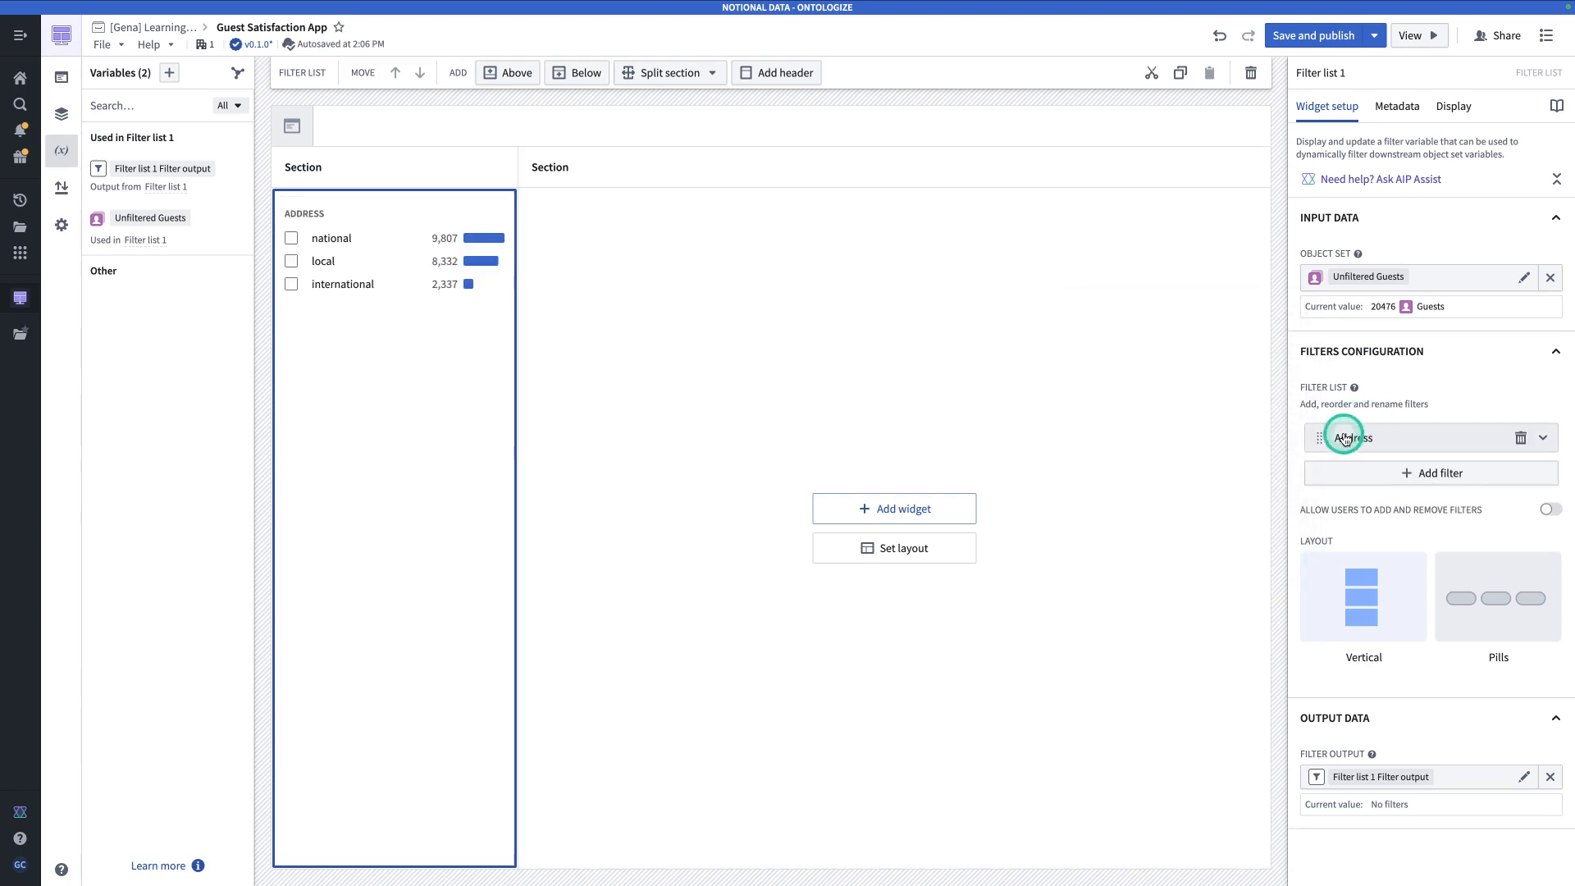
{"action": "left_click", "coordinate": [1329, 474]}
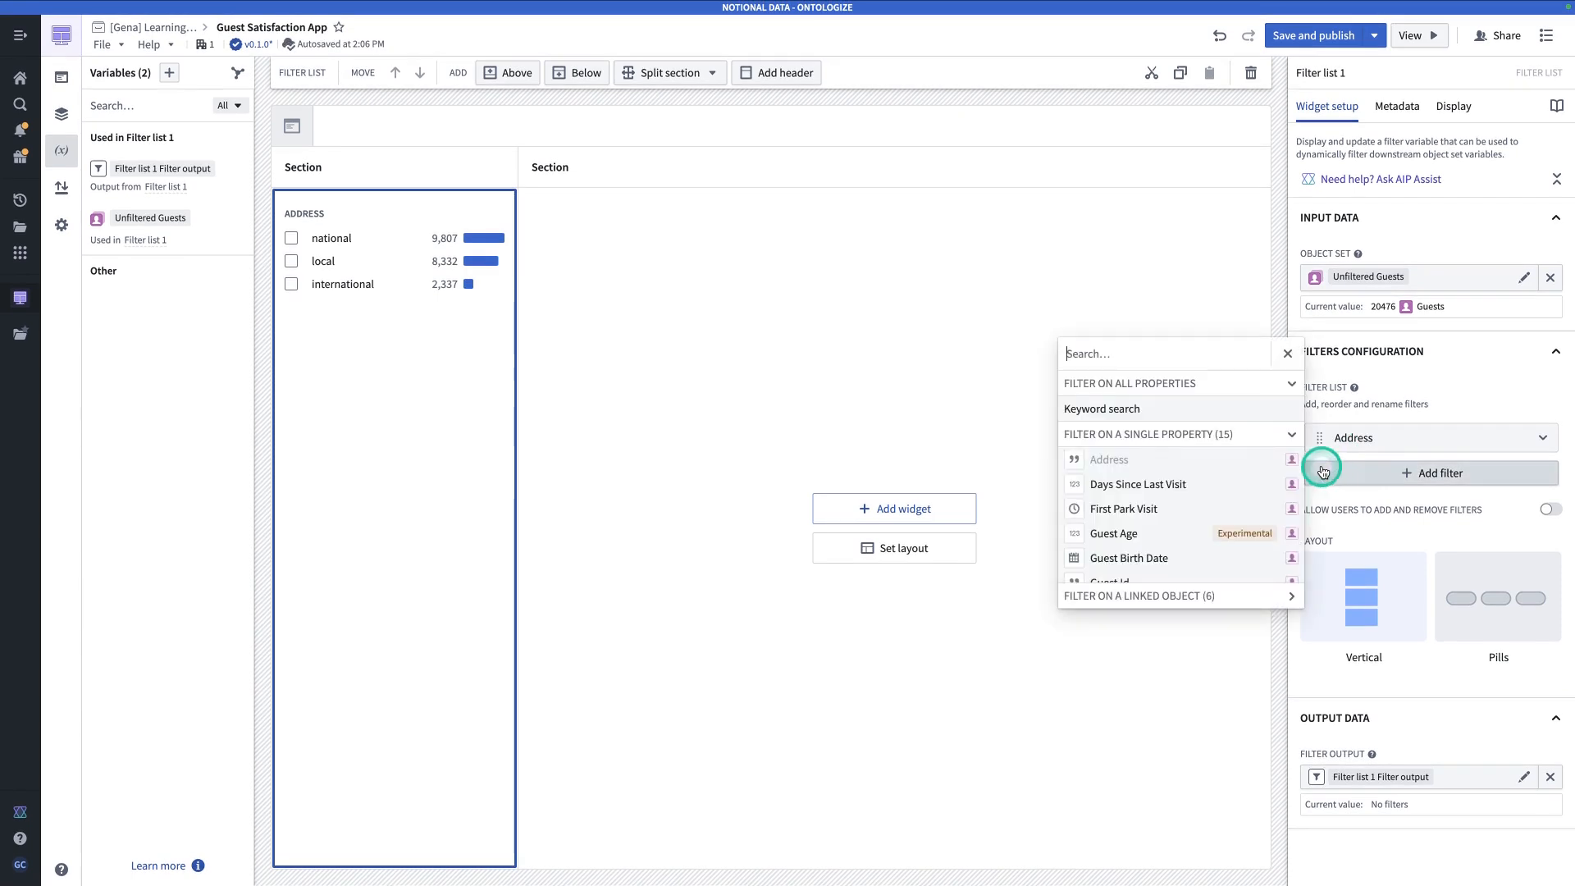
{"action": "scroll", "coordinate": [1186, 535], "scroll_direction": "down", "scroll_amount": 2}
{"action": "scroll", "coordinate": [1189, 537], "scroll_direction": "down", "scroll_amount": 2}
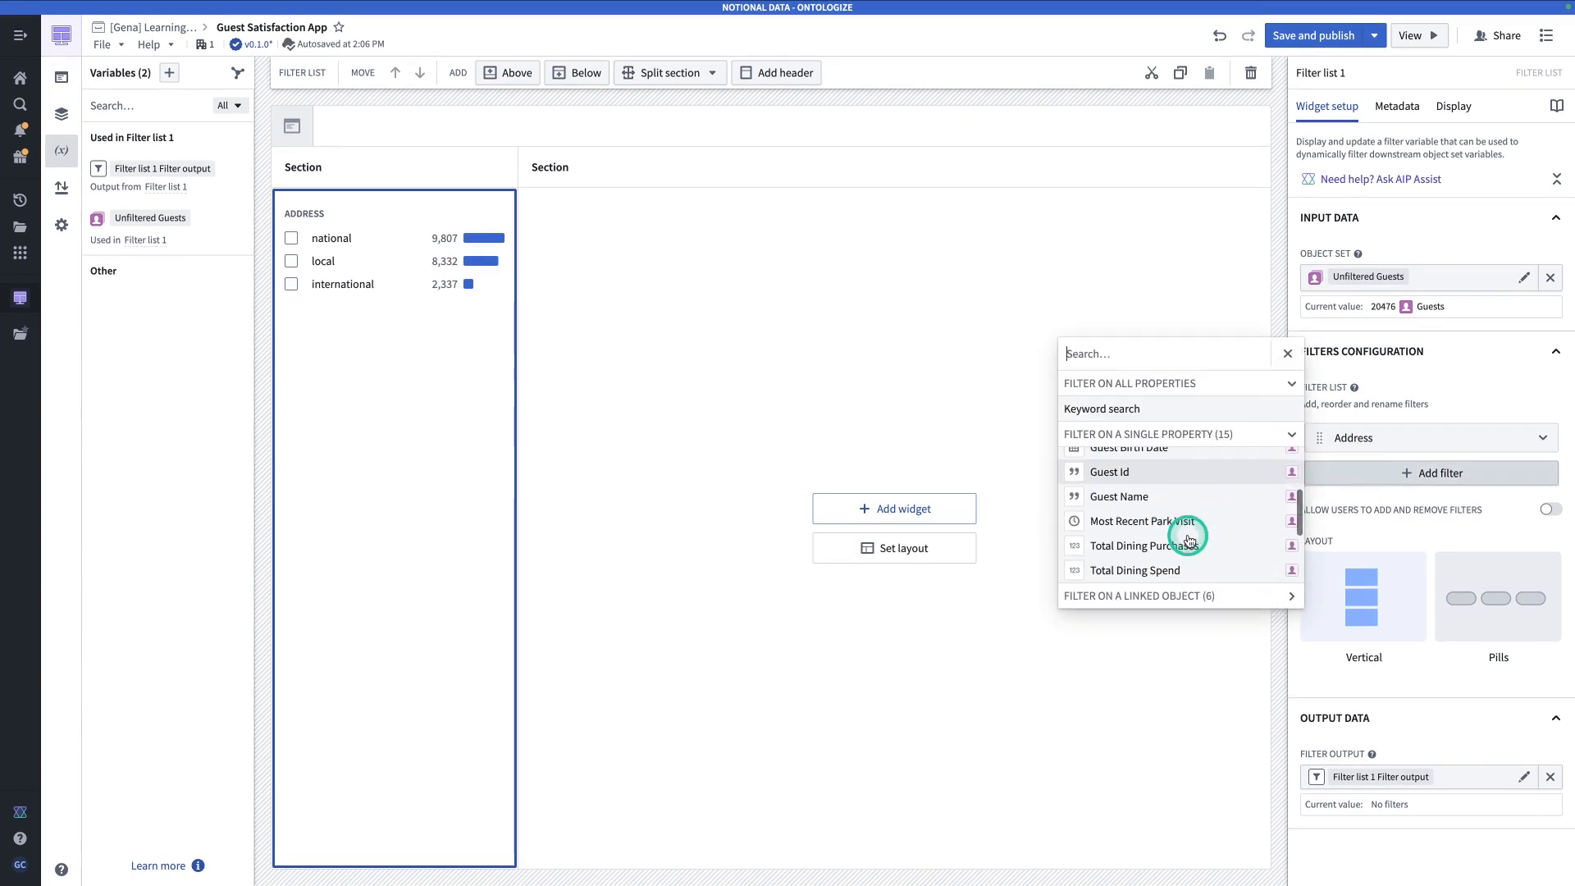
{"action": "left_click", "coordinate": [1196, 524]}
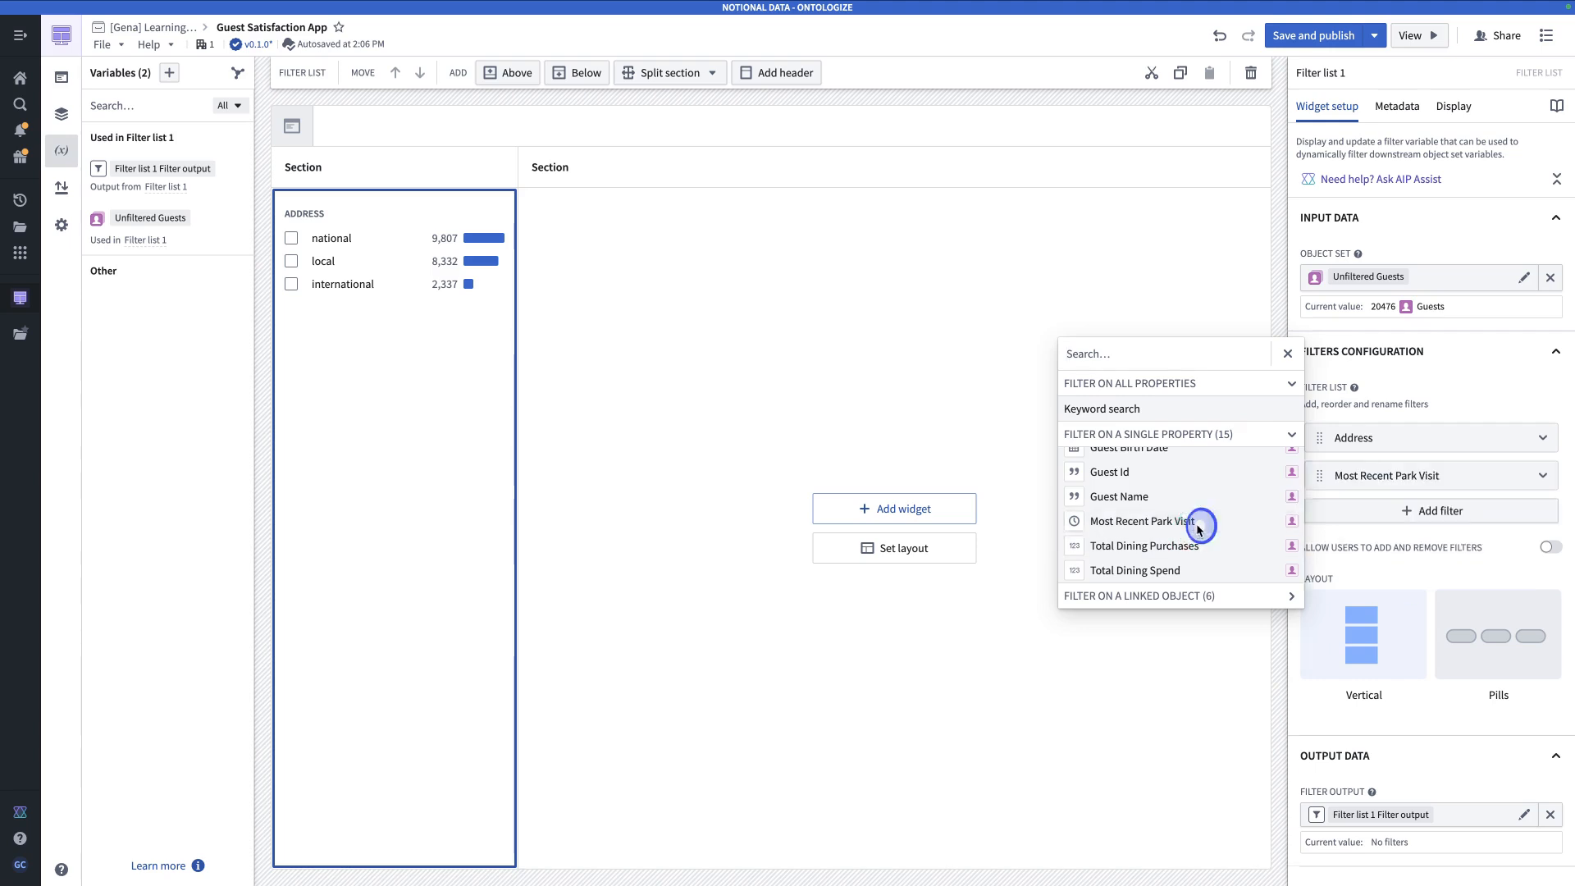
- Add filters on the Total Dining Spend and Total Park Visits properties to the filter list
{"action": "left_click", "coordinate": [1352, 511]}
{"action": "scroll", "coordinate": [1188, 553], "scroll_direction": "down", "scroll_amount": 2}
{"action": "scroll", "coordinate": [1192, 557], "scroll_direction": "down", "scroll_amount": 1}
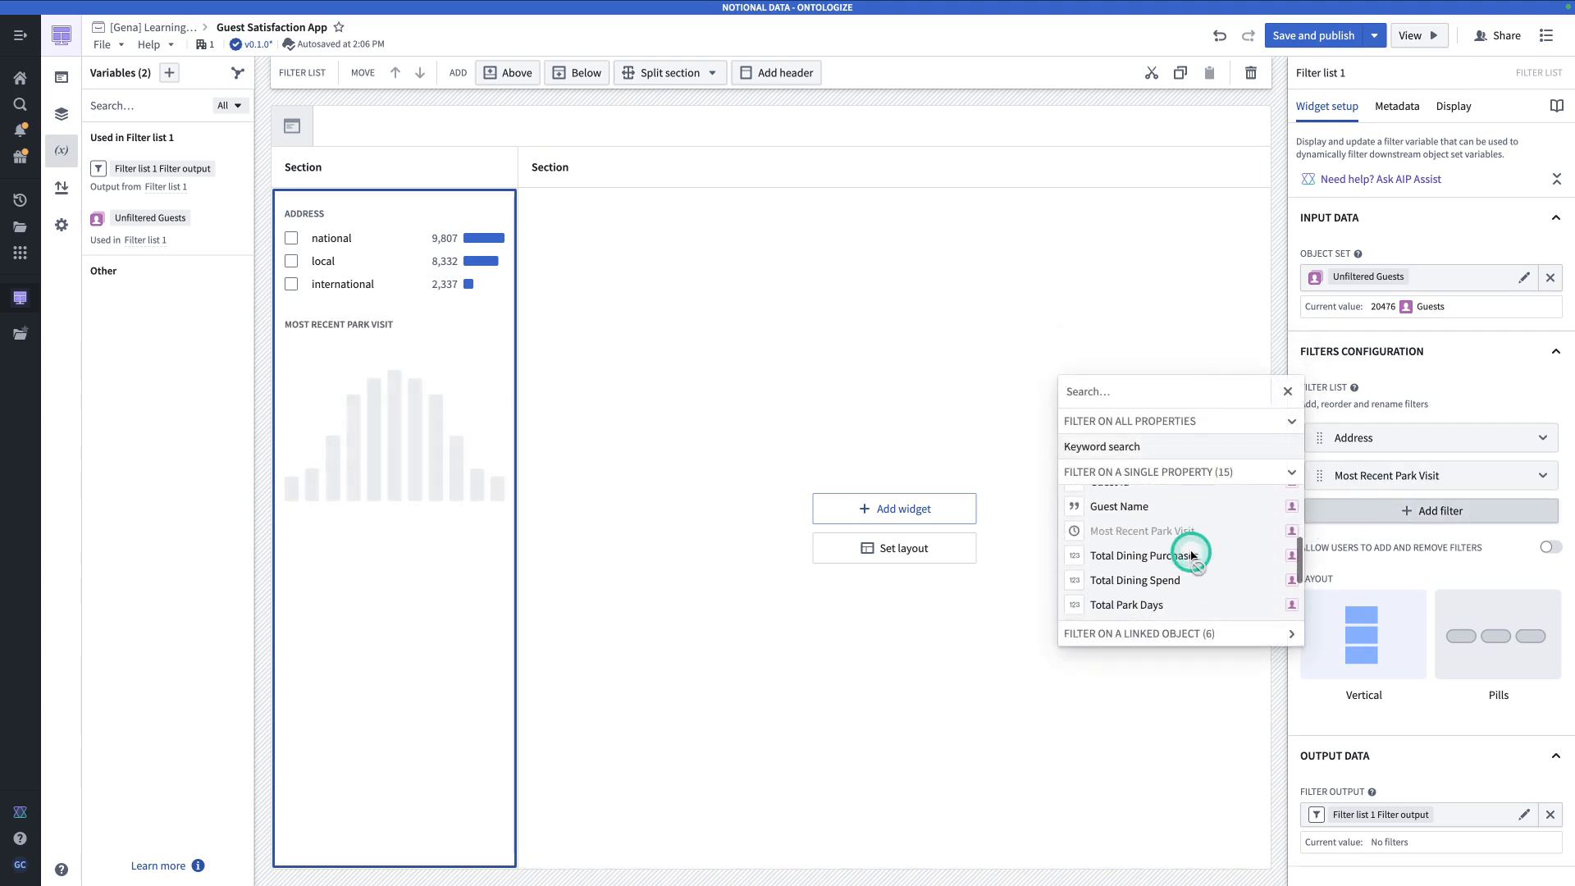
{"action": "left_click", "coordinate": [1181, 576]}
{"action": "left_click", "coordinate": [1342, 548]}
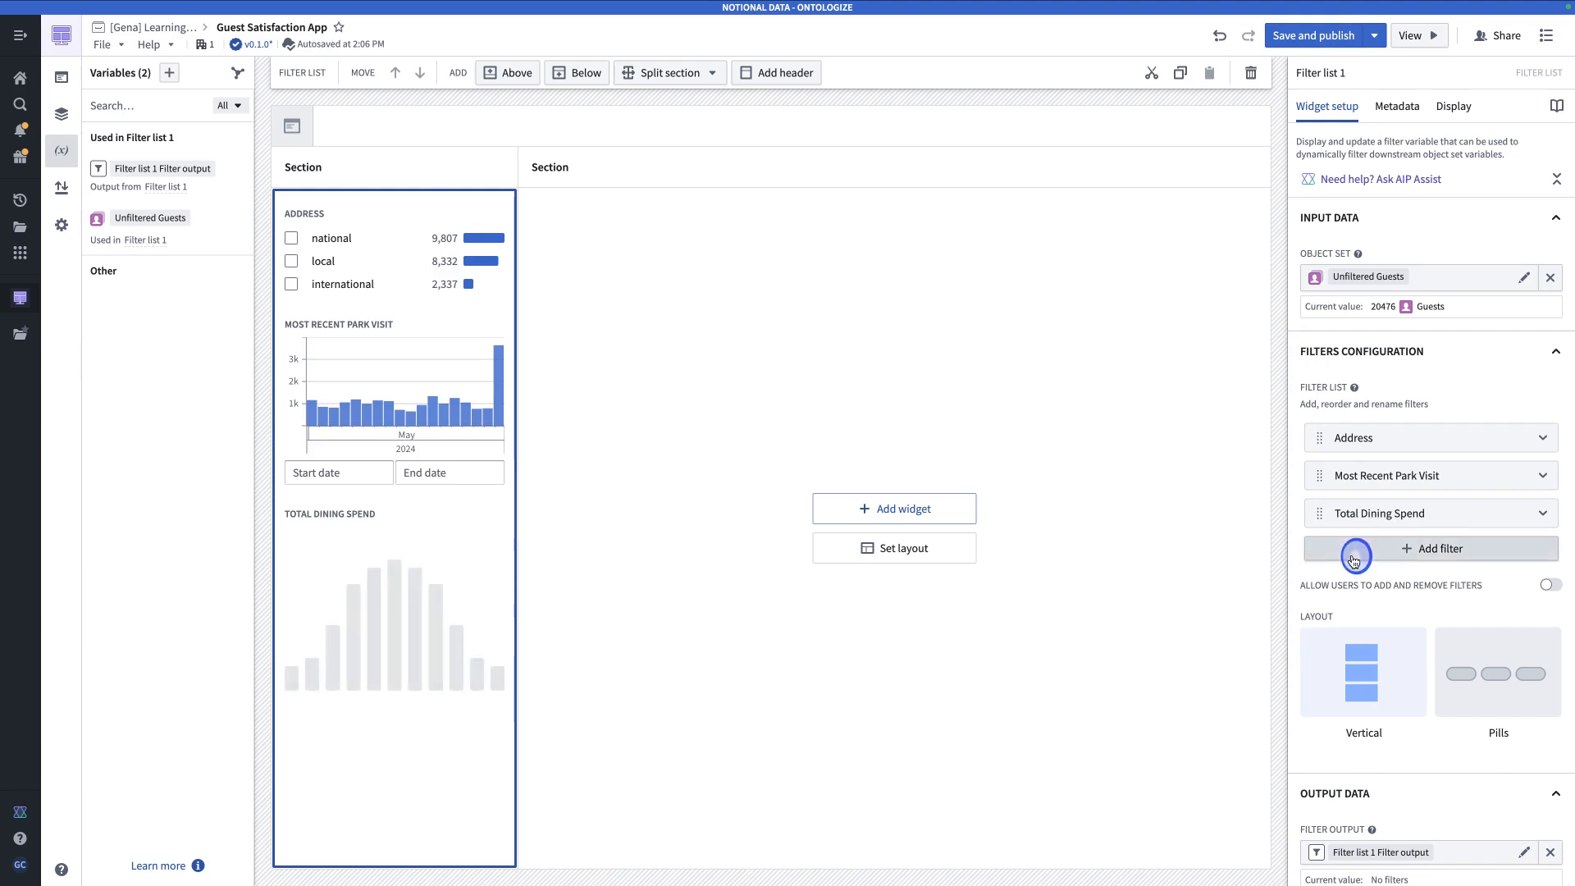
{"action": "scroll", "coordinate": [1186, 573], "scroll_direction": "down", "scroll_amount": 3}
{"action": "scroll", "coordinate": [1186, 576], "scroll_direction": "down", "scroll_amount": 2}
{"action": "left_click", "coordinate": [1186, 576]}
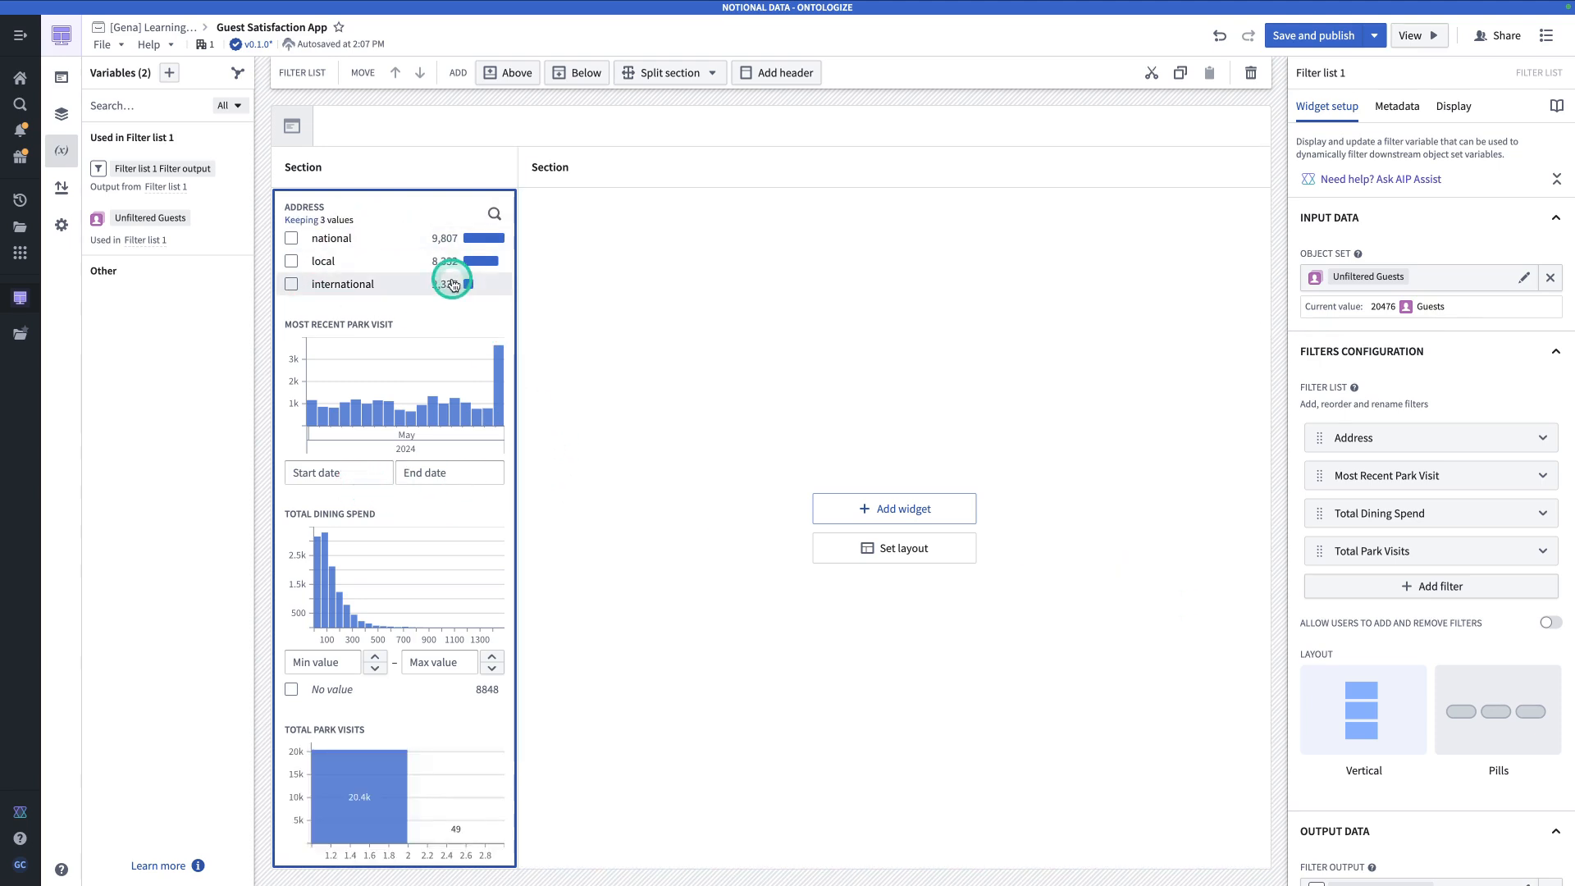
- Rename the header of the section containing the filter list to "Filters"
{"action": "left_click", "coordinate": [302, 168]}
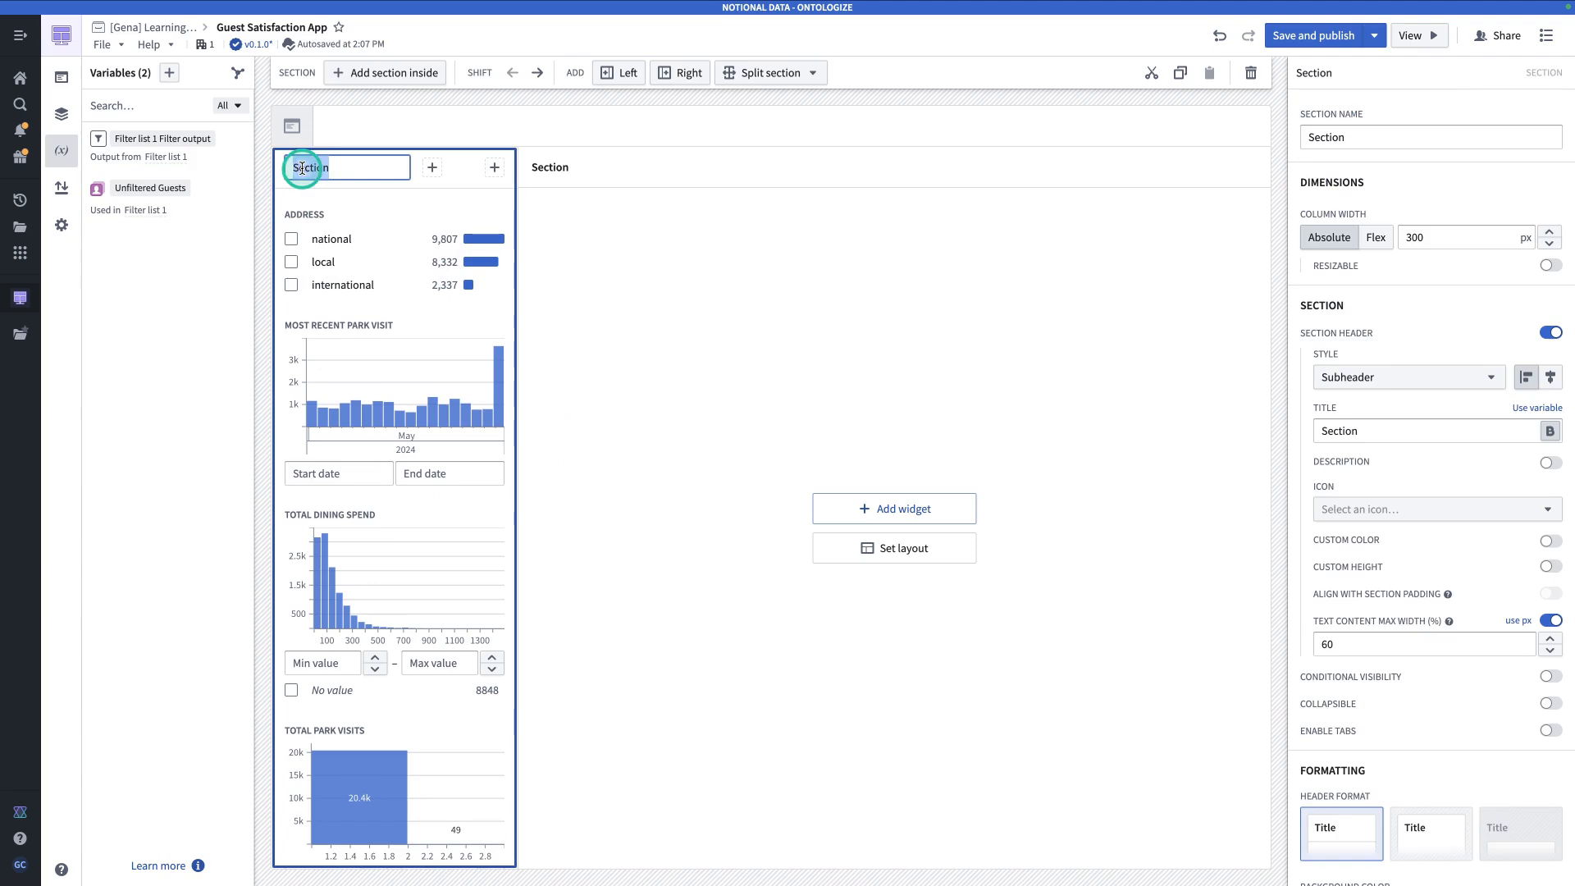
{"action": "type", "text": "Filters"}
{"action": "key", "text": "Return"}
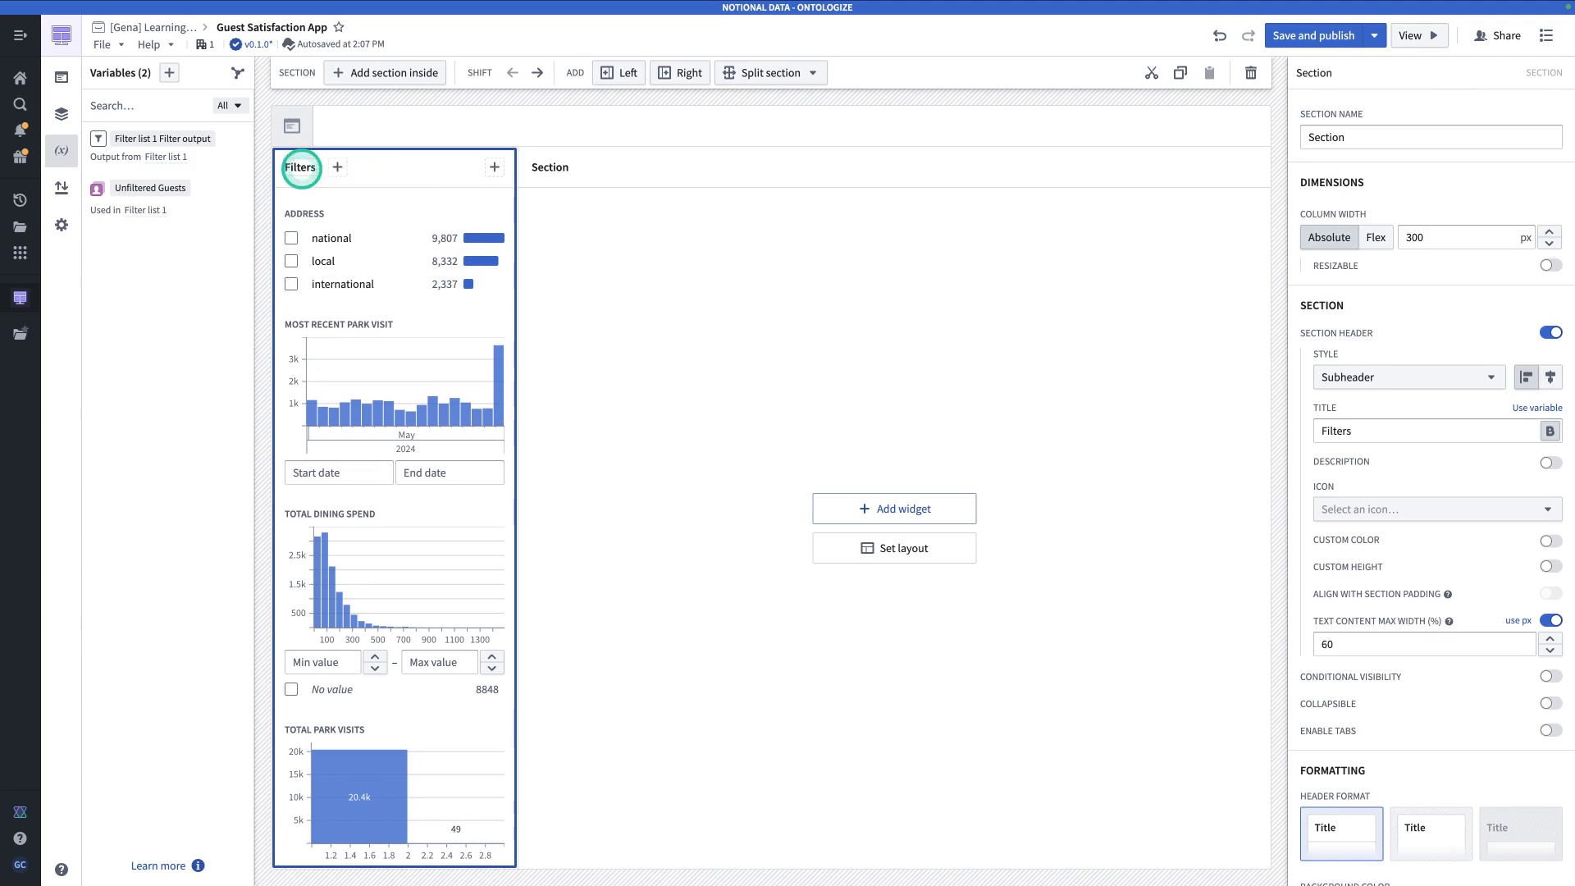
{"action": "left_click", "coordinate": [692, 251]}
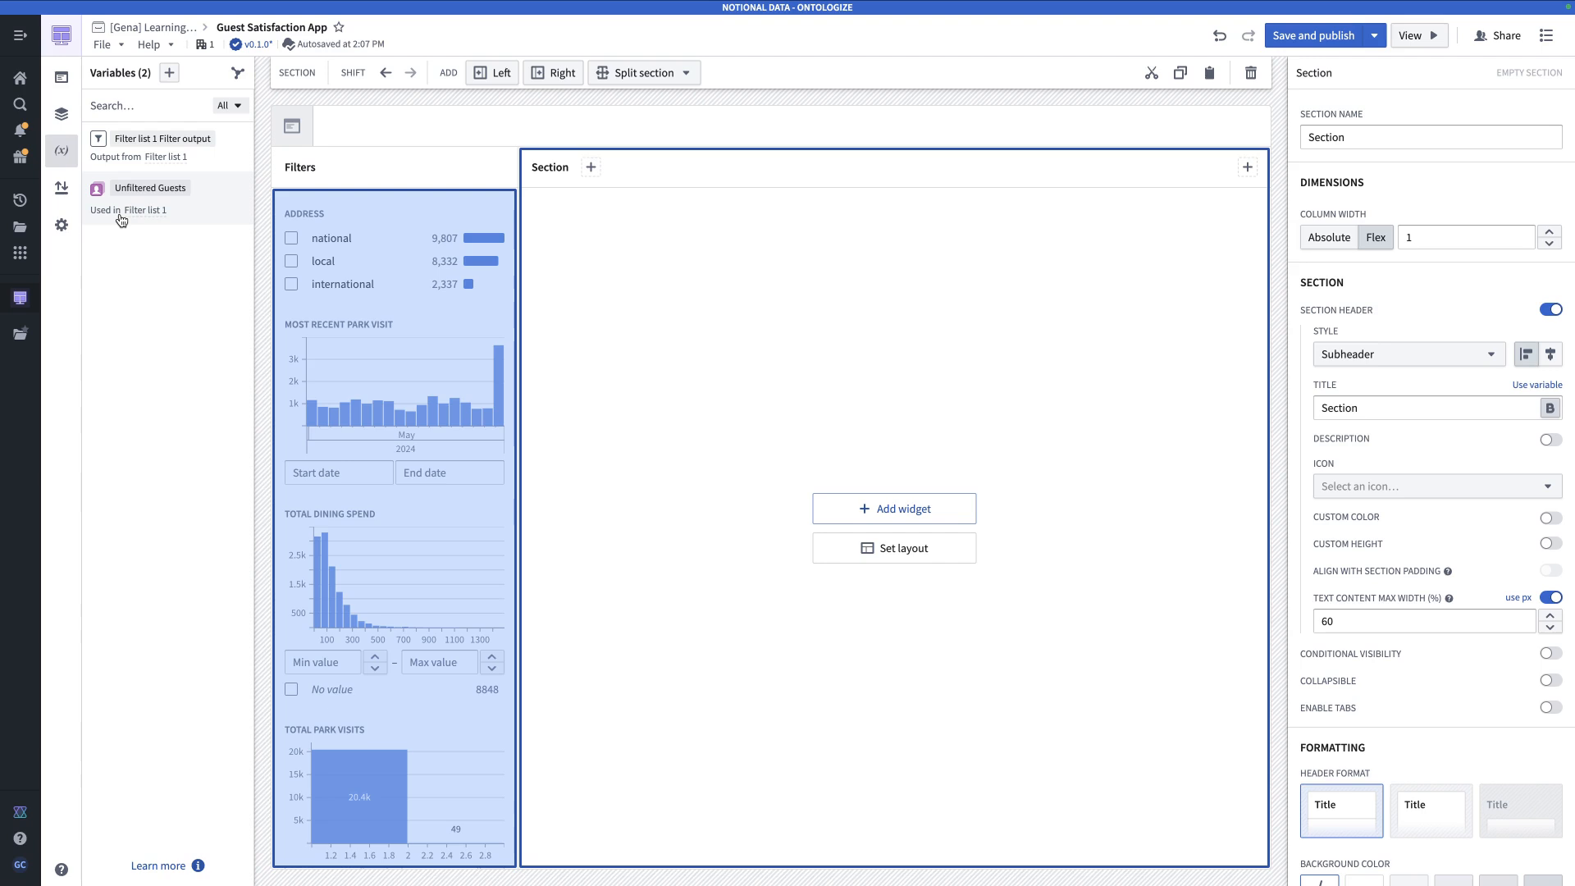
- Create another object set variable of the object set definition type and name it "Filtered Guests"
{"action": "left_click", "coordinate": [168, 73]}
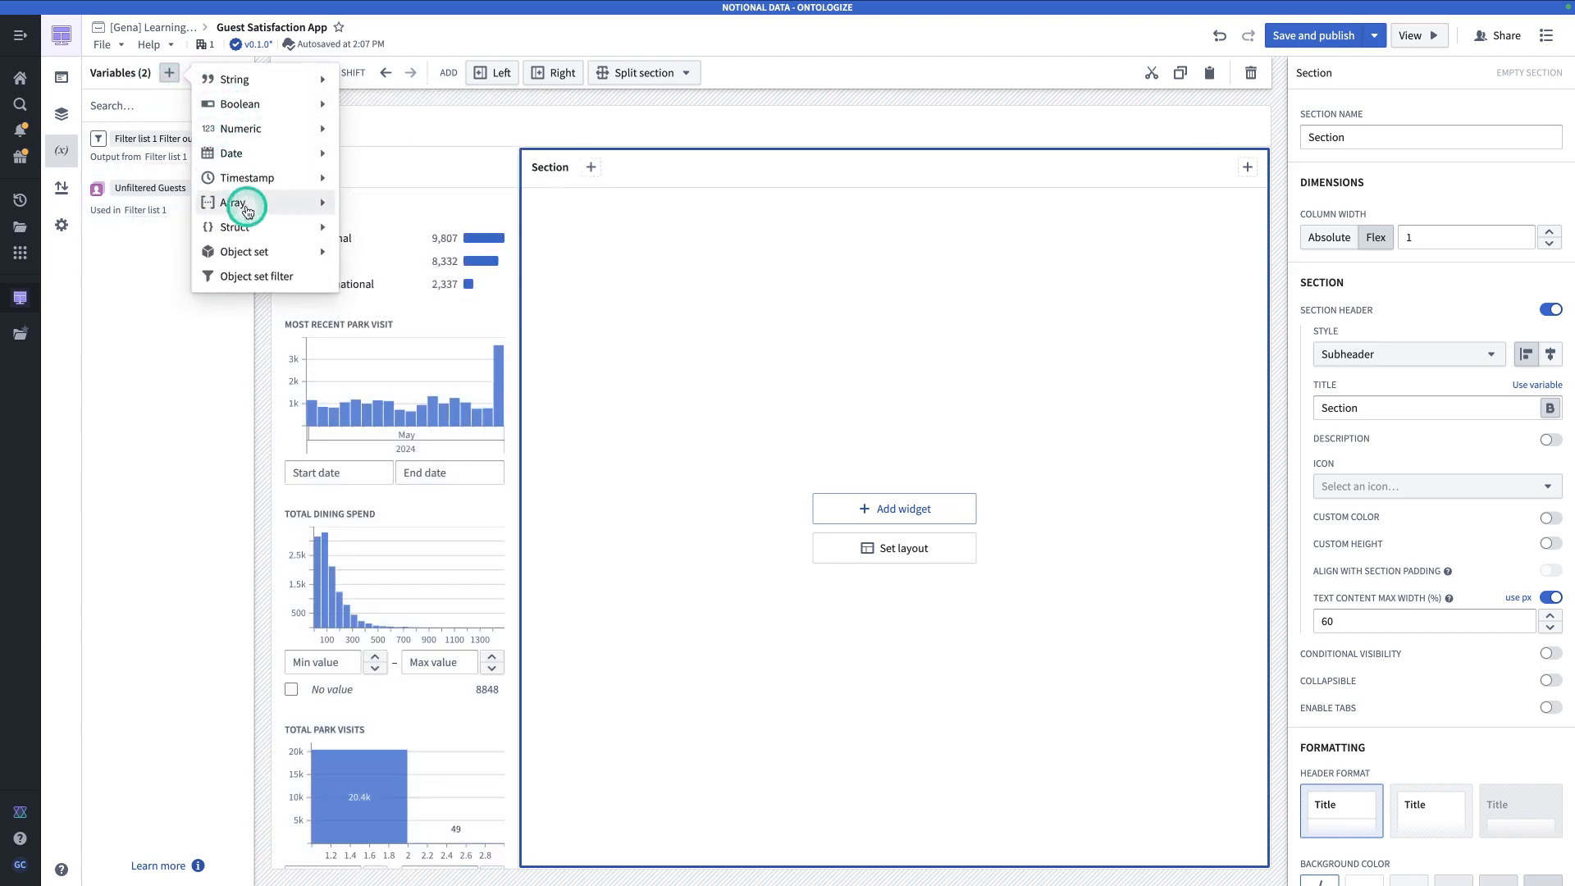
{"action": "mouse_move", "coordinate": [253, 254]}
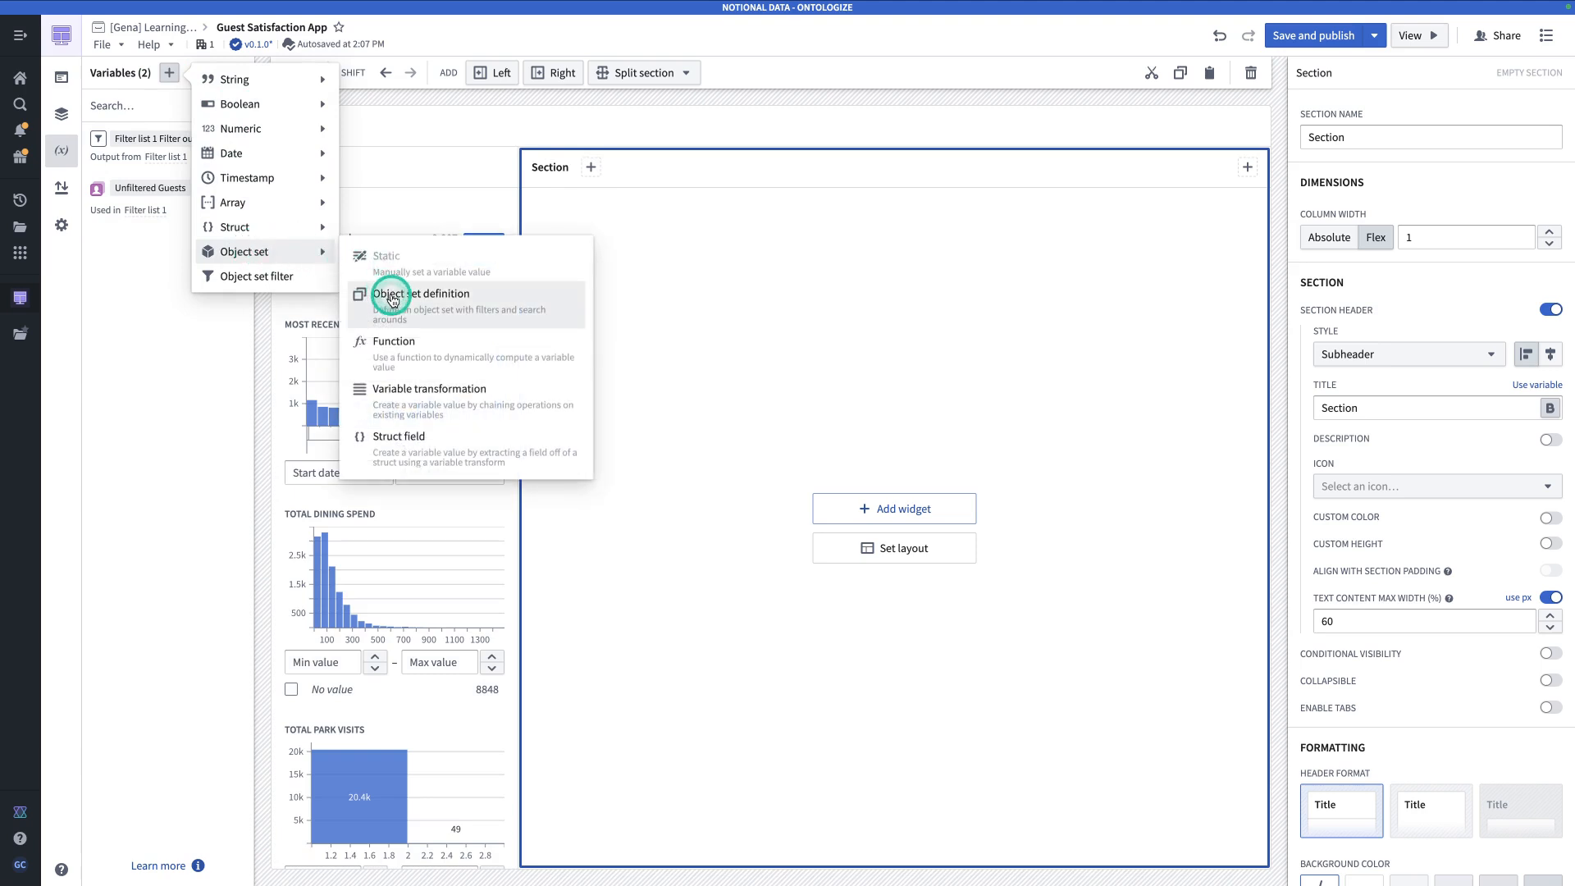
{"action": "left_click", "coordinate": [383, 291]}
{"action": "left_click", "coordinate": [314, 114]}
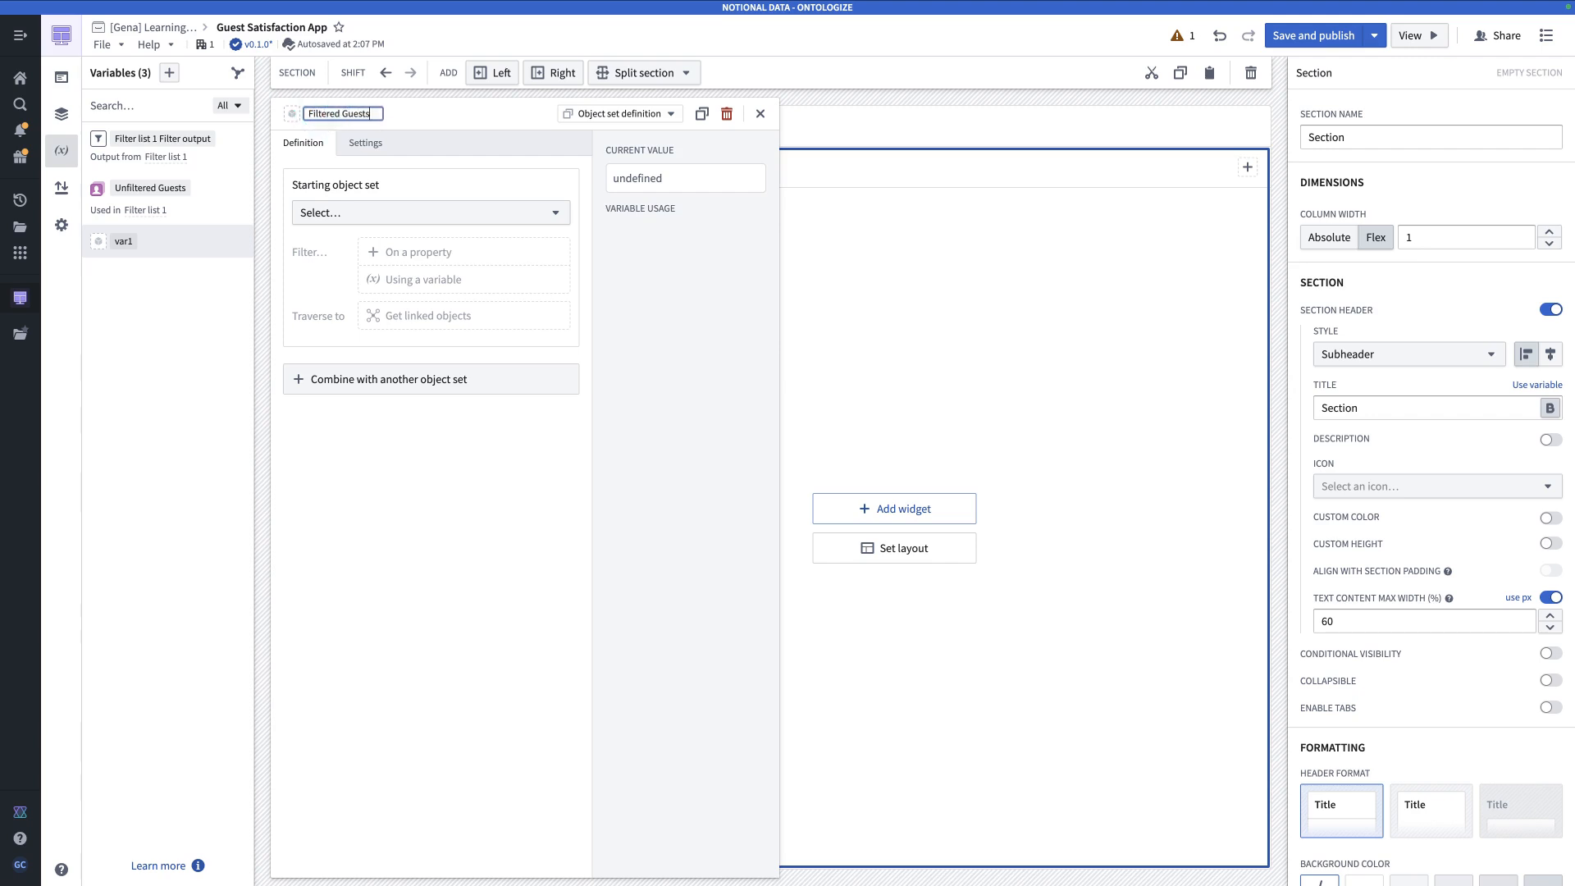
{"action": "key", "text": "Return"}
- Define Filtered Guests as the Guest object type filtered by the Filter list 1 Filter output variable, and close its definition
{"action": "left_click", "coordinate": [386, 211]}
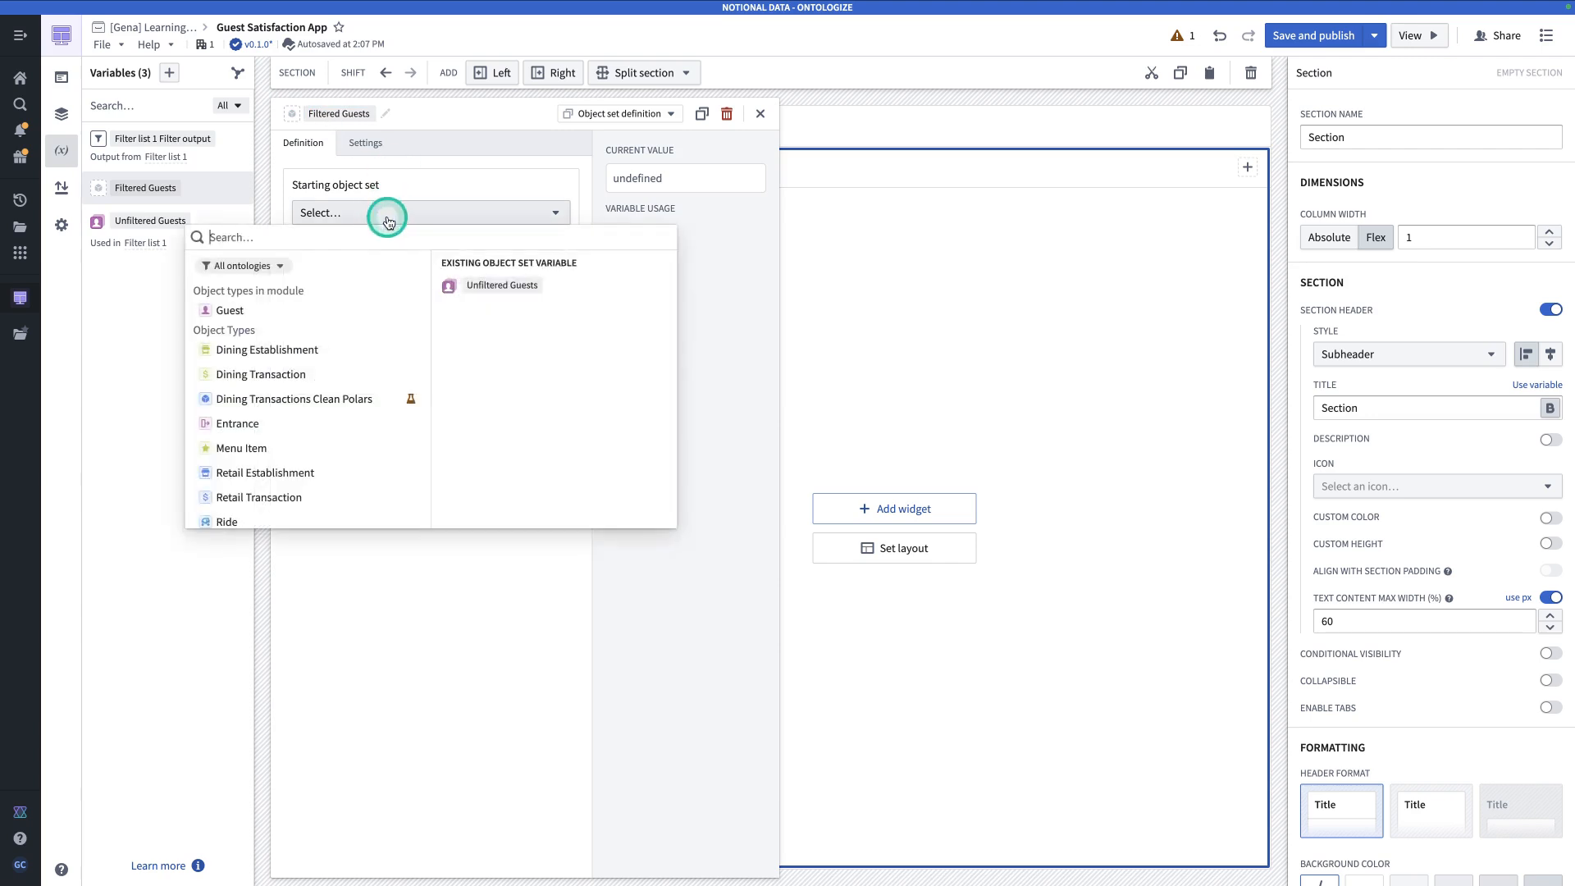
{"action": "left_click", "coordinate": [333, 322]}
{"action": "left_click", "coordinate": [538, 512]}
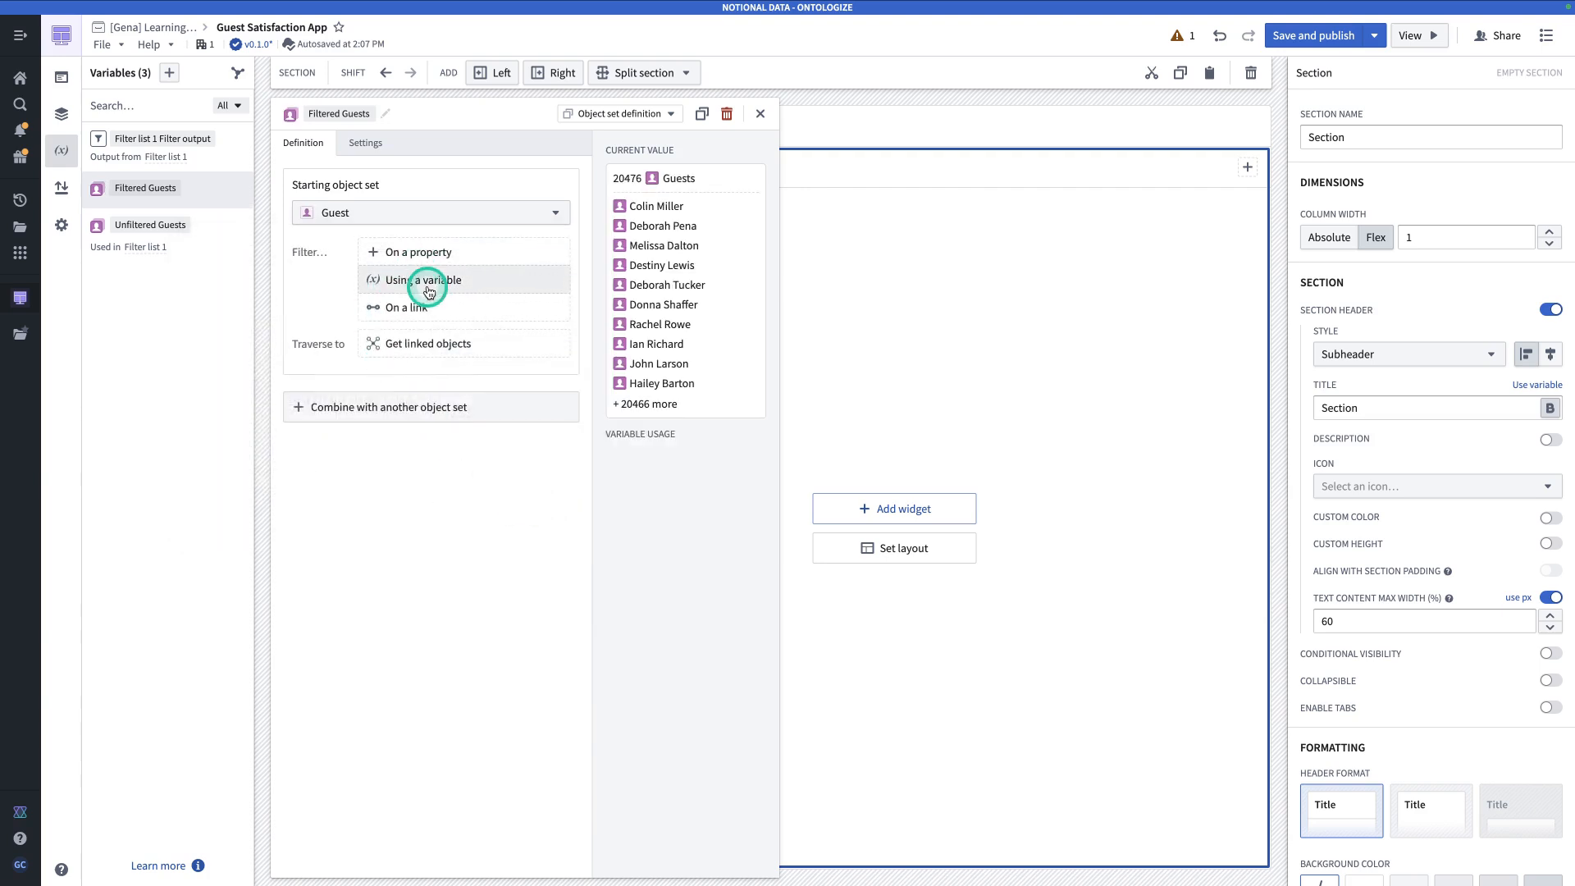
{"action": "left_click", "coordinate": [433, 285]}
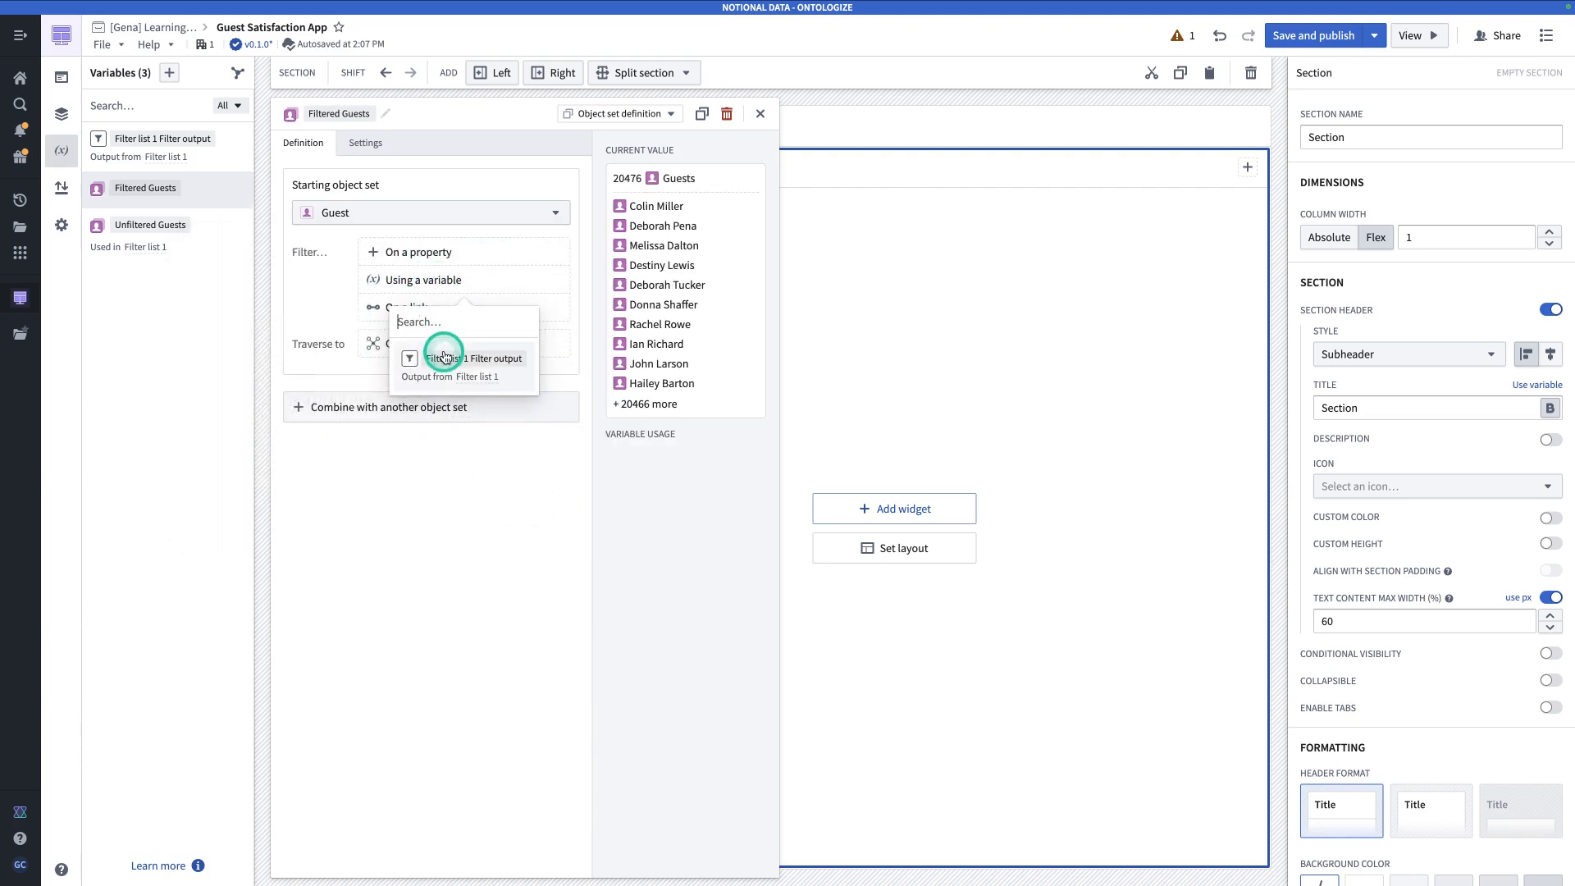
{"action": "left_click", "coordinate": [491, 376]}
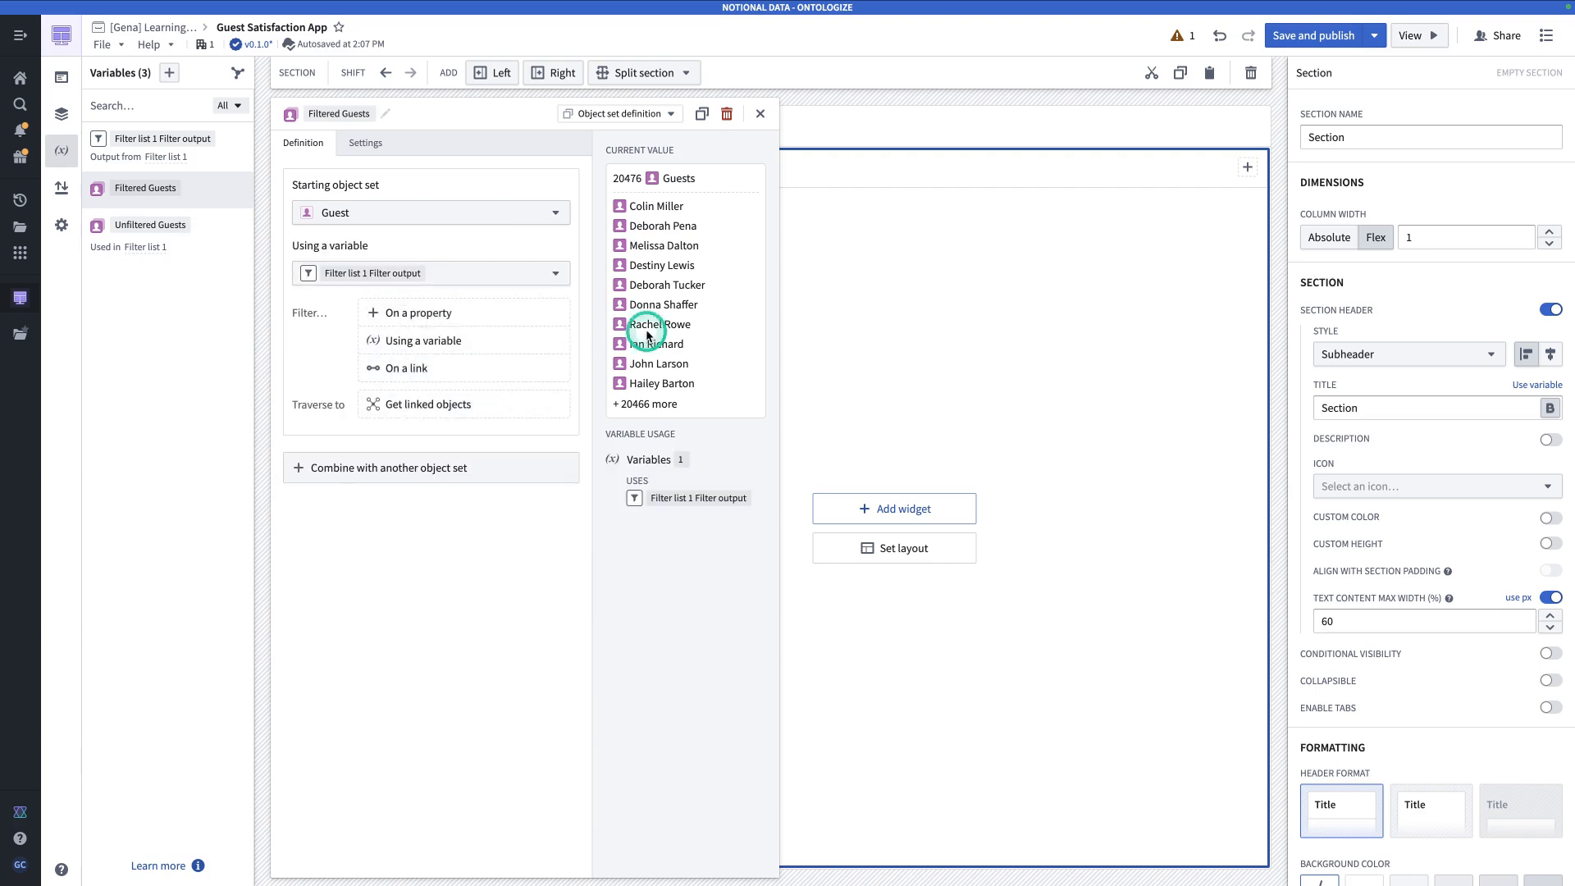
{"action": "left_click", "coordinate": [755, 115]}
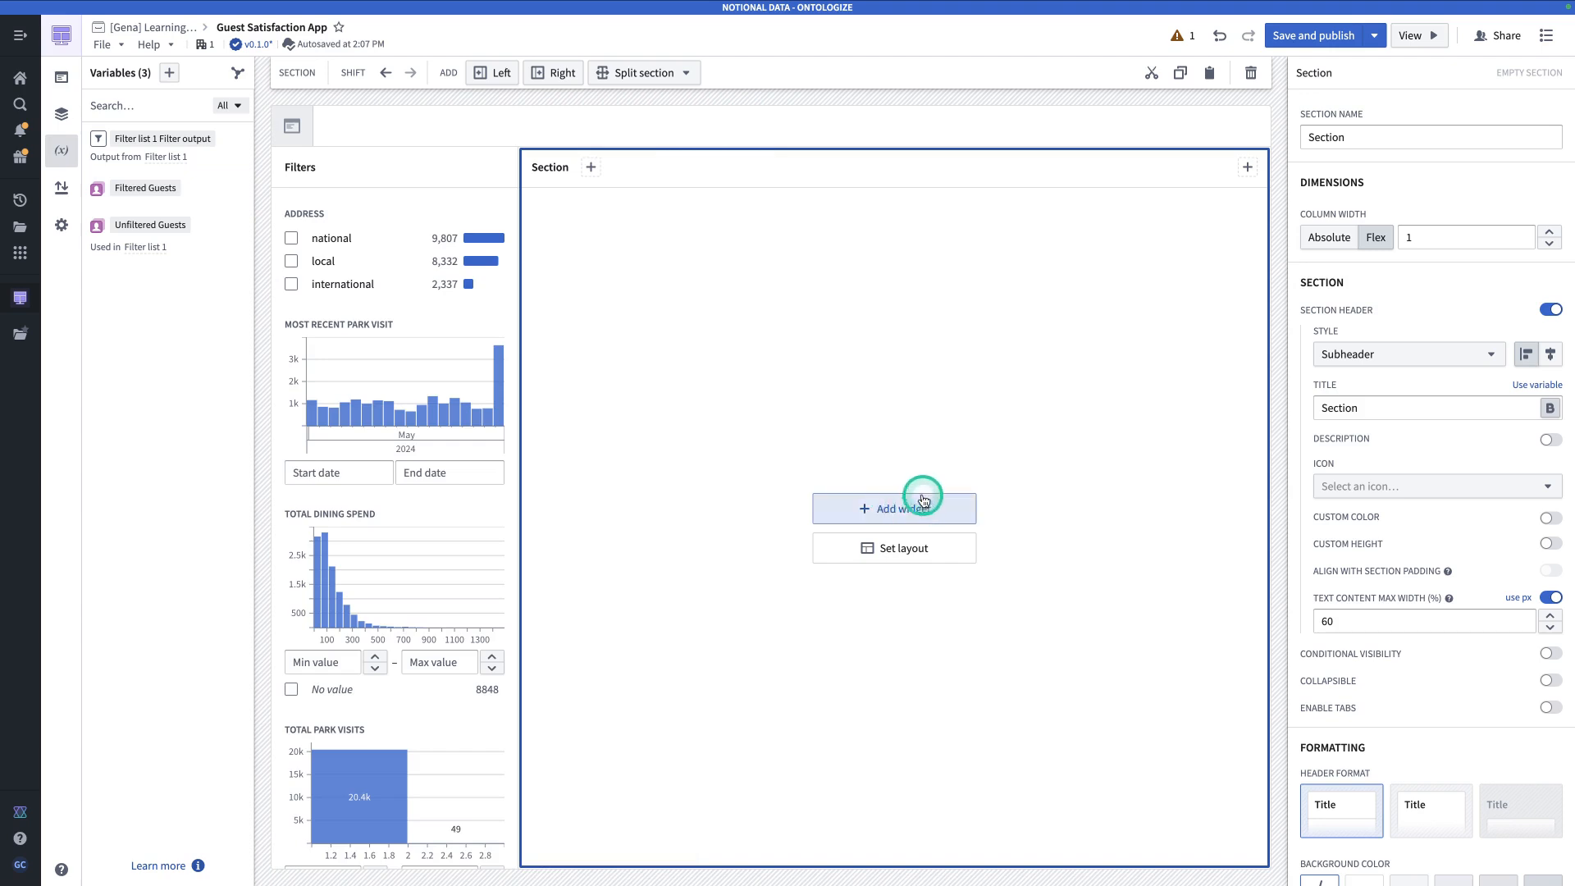
- Add a Quiver dashboard widget to the empty section beside the filters
{"action": "left_click", "coordinate": [874, 507]}
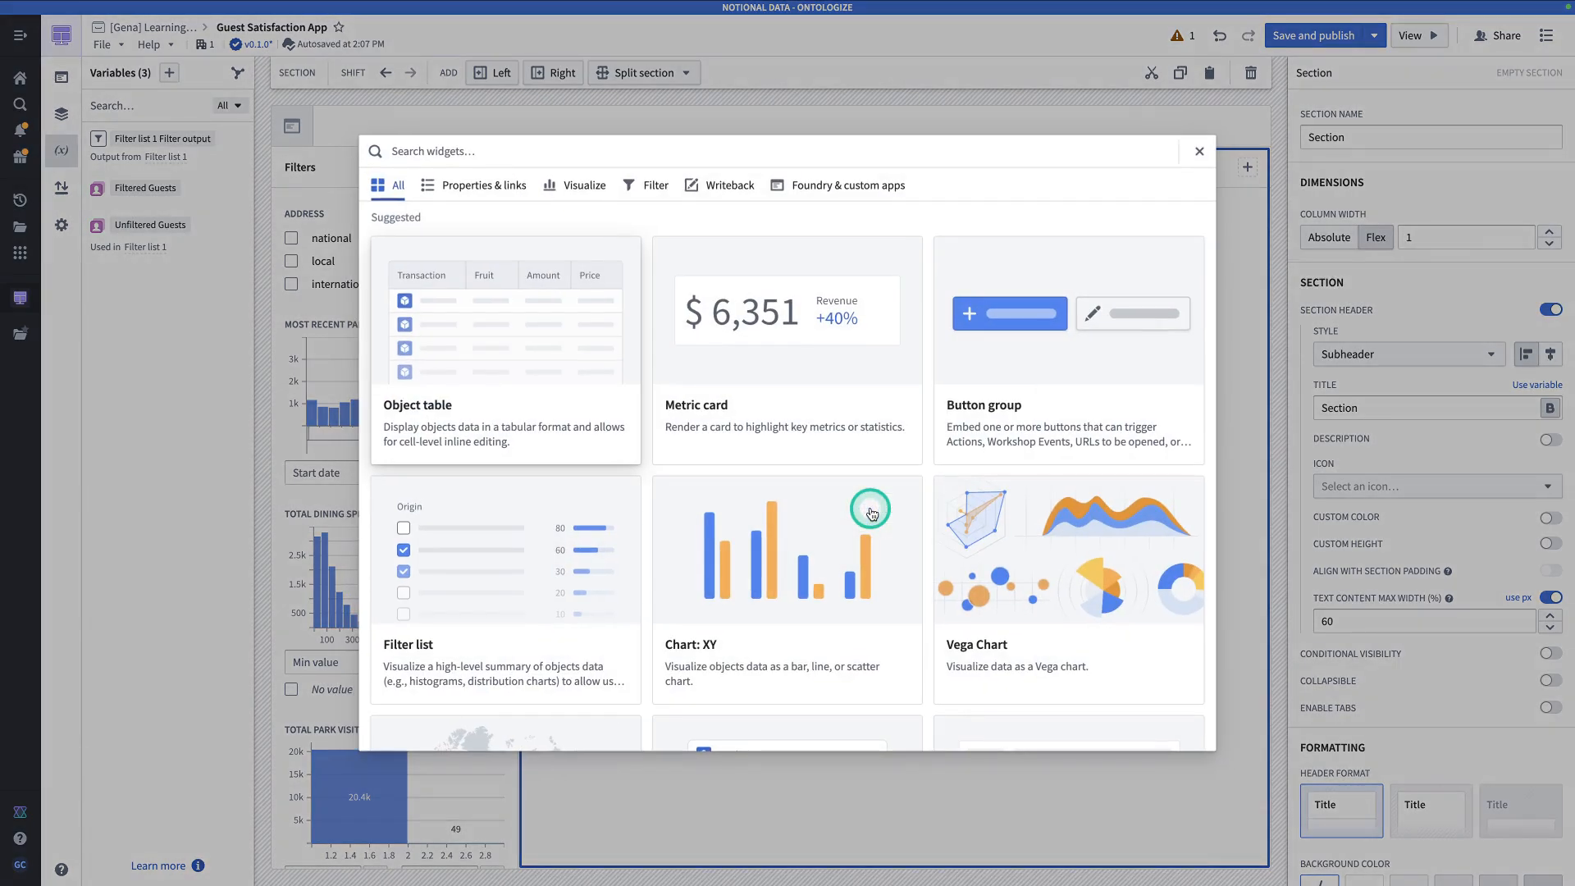
{"action": "type", "text": "quiver"}
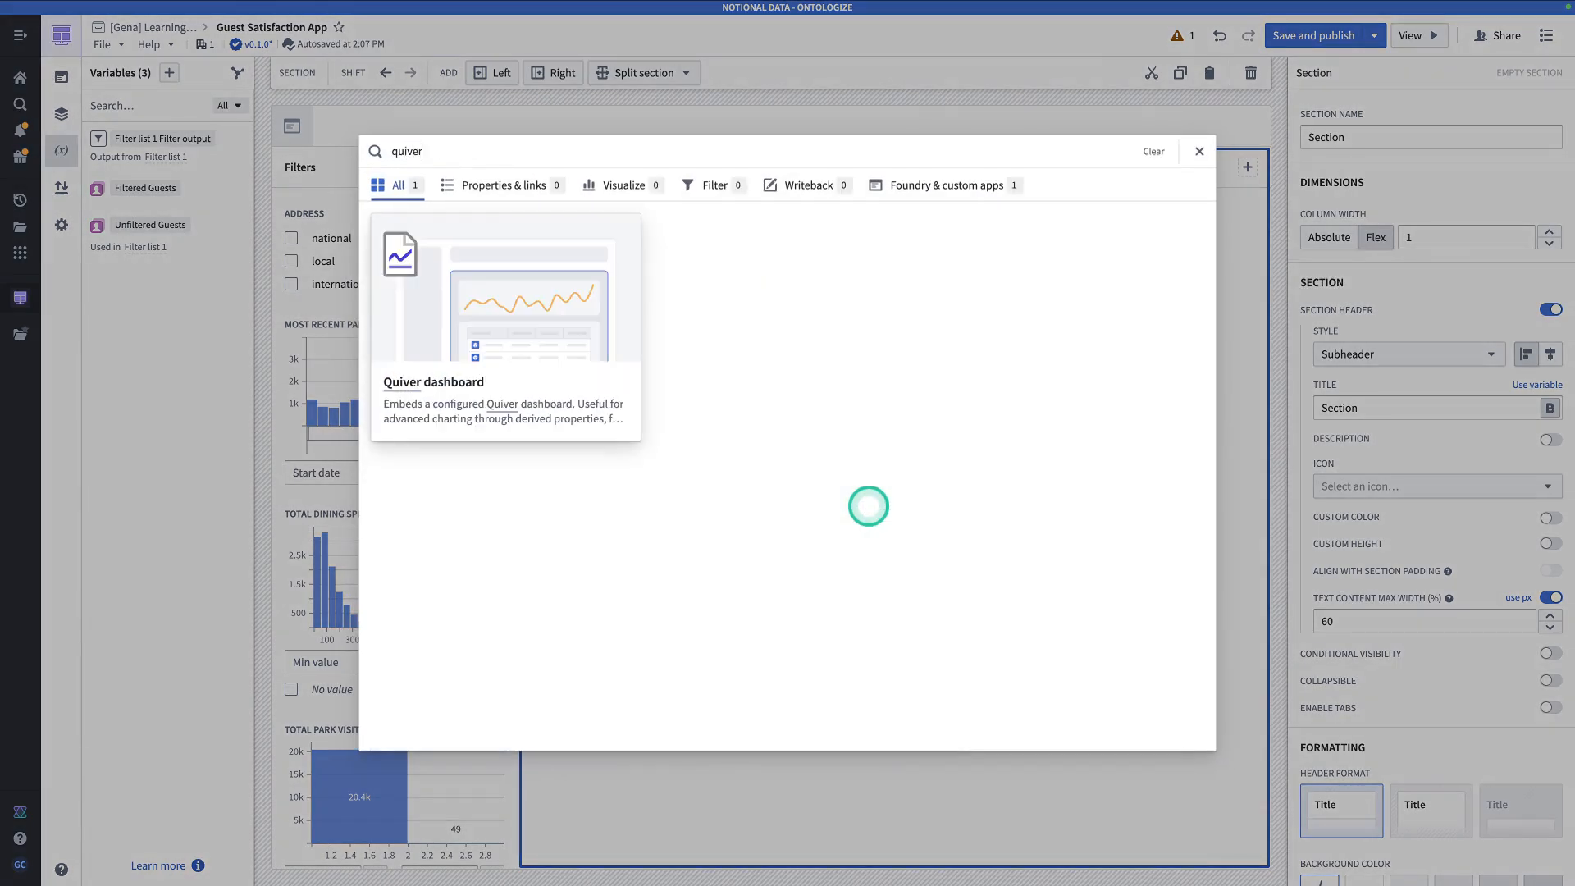
{"action": "key", "text": "Escape"}
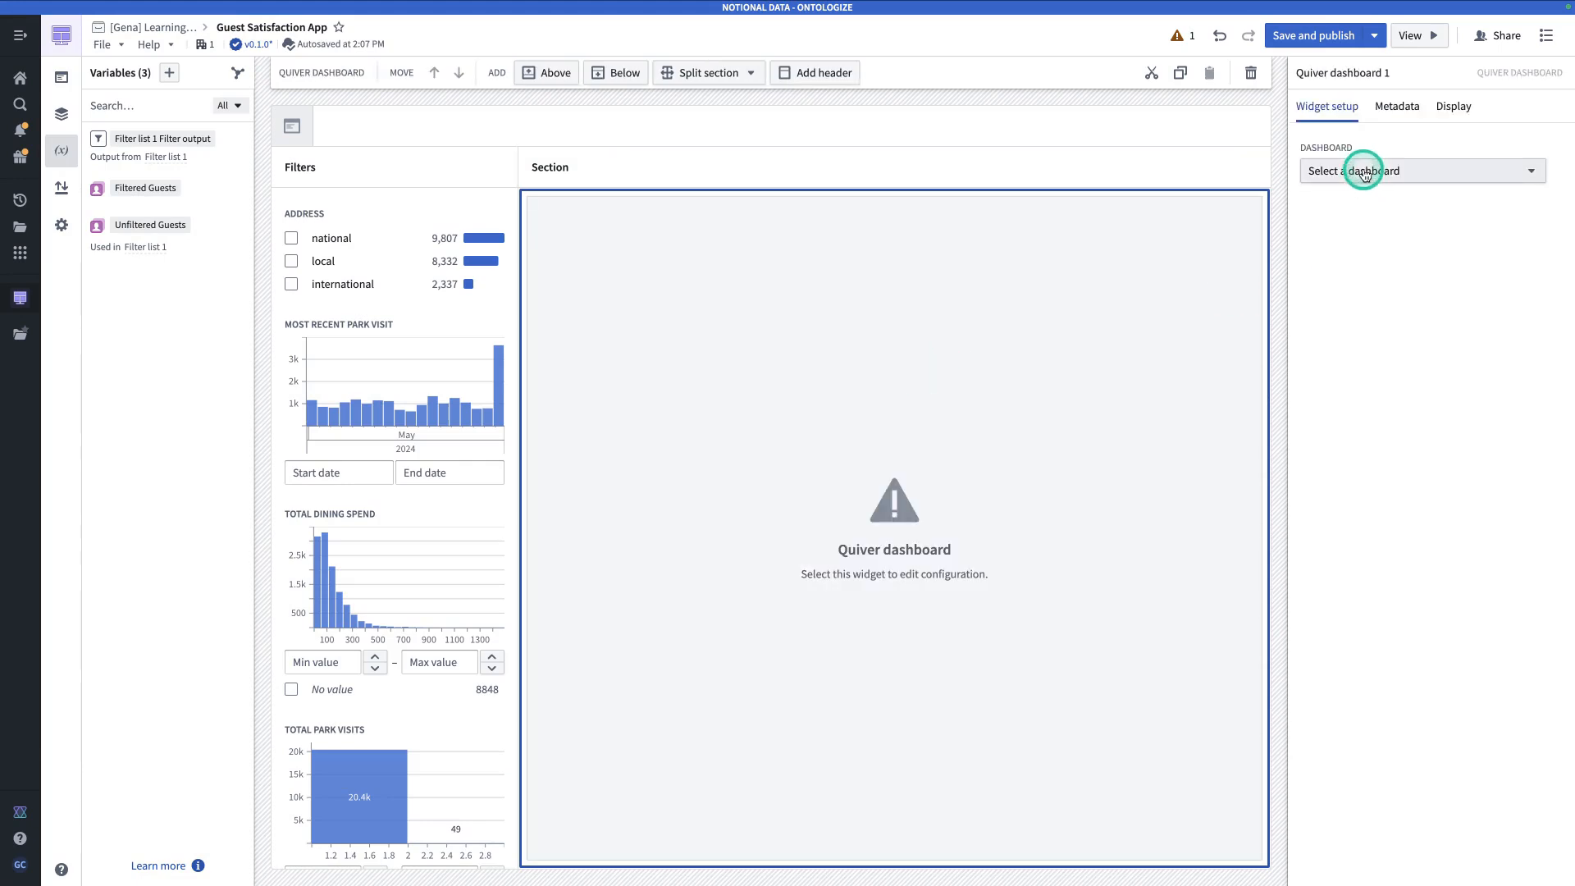
- Set the widget to show the Guest Satisfaction Dashboard and turn on auto-update for its version
{"action": "left_click", "coordinate": [1364, 173]}
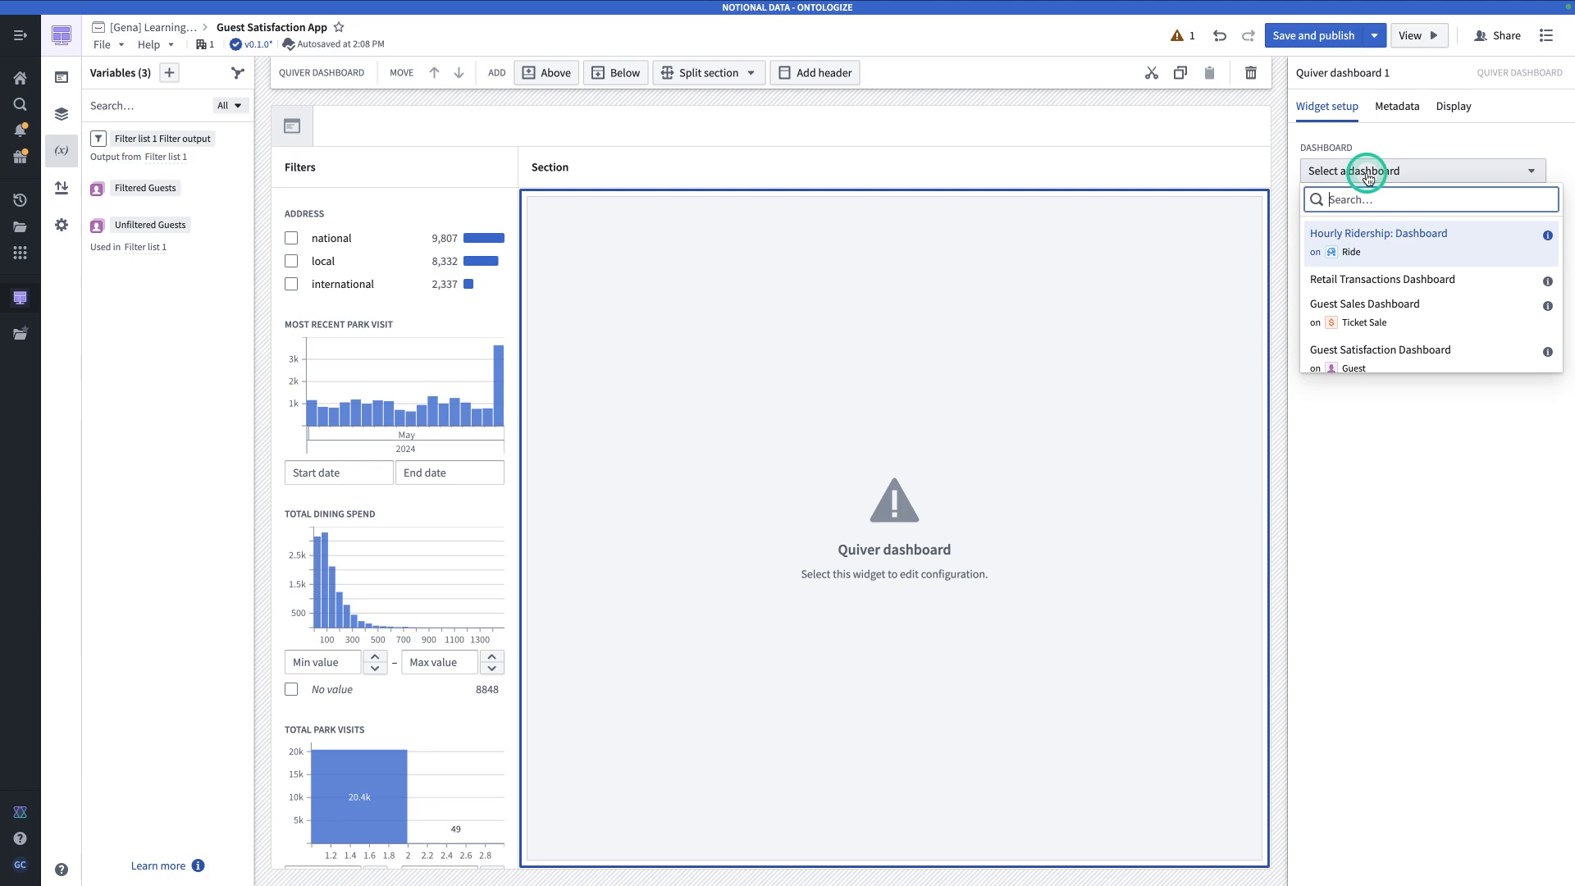
{"action": "type", "text": "guest"}
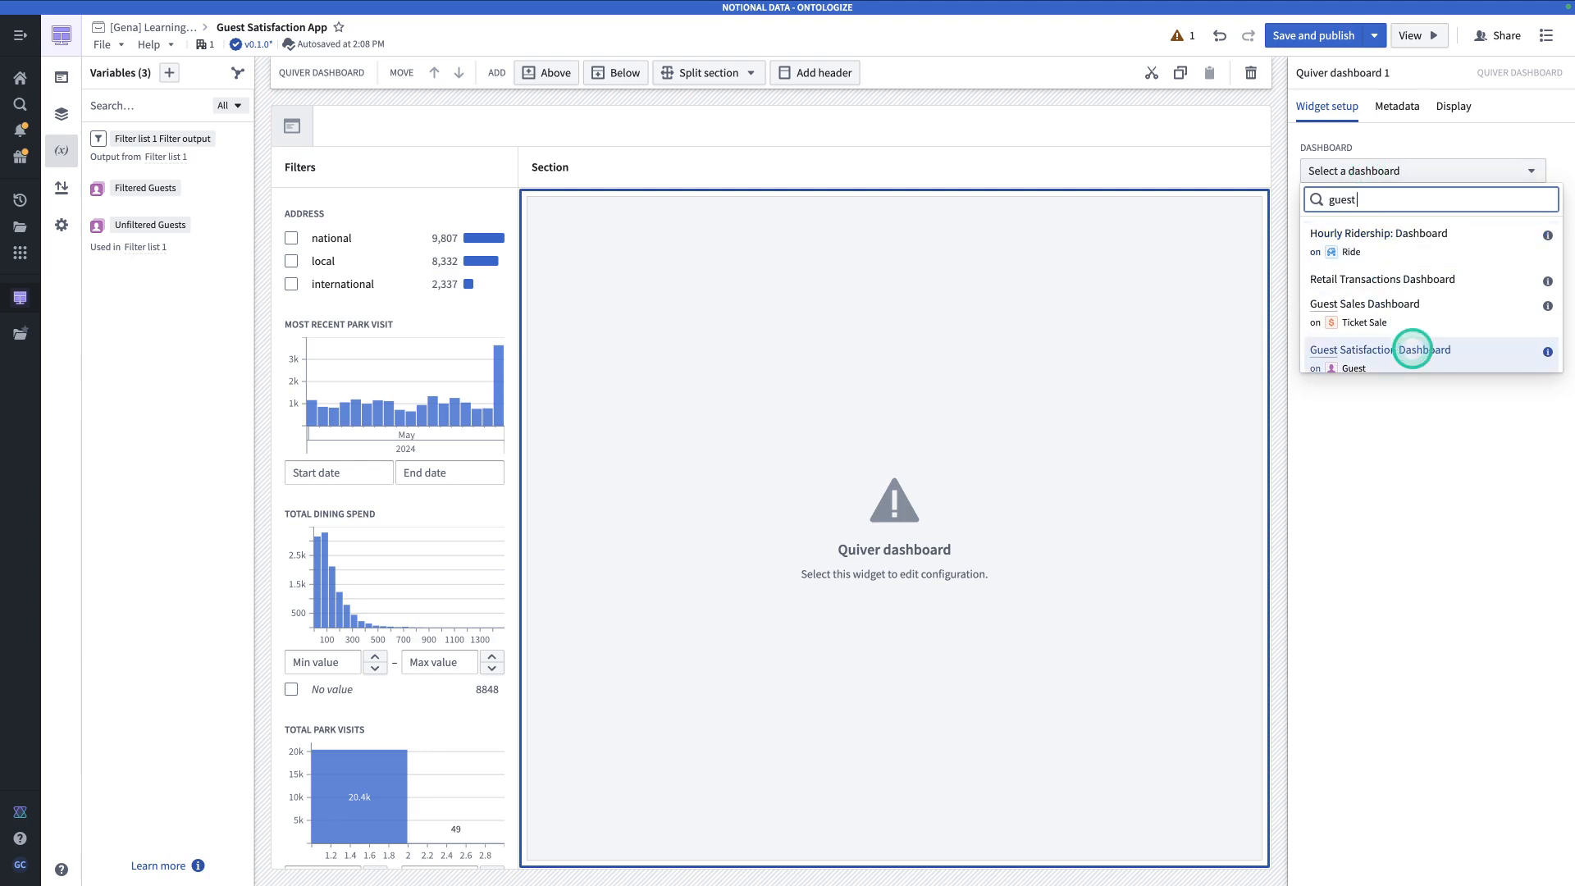
{"action": "type", "text": " sat"}
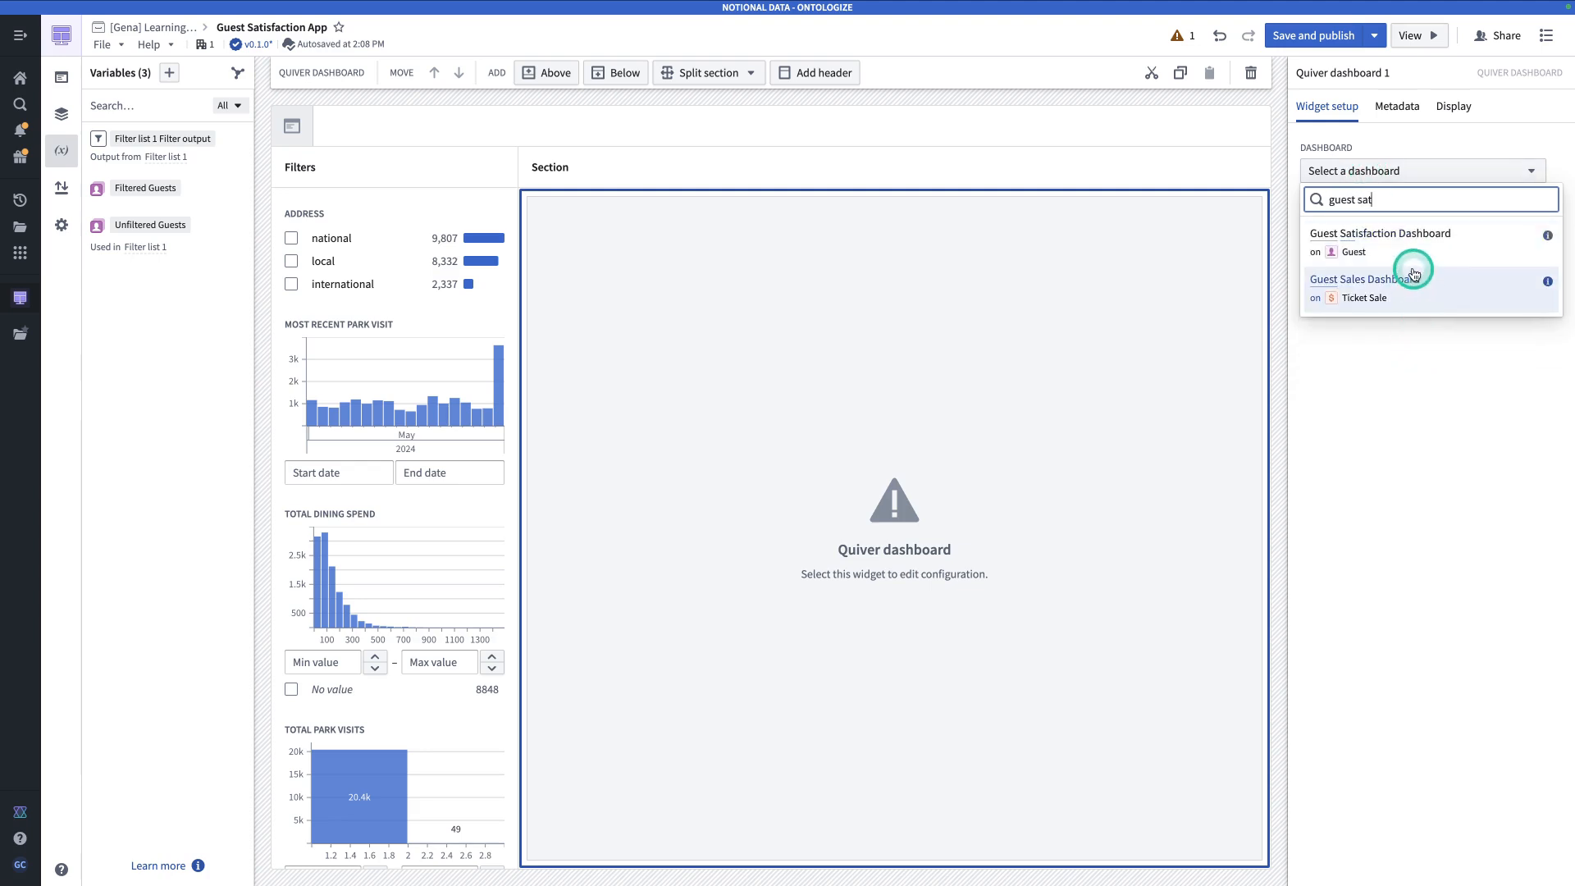
{"action": "left_click", "coordinate": [1415, 249]}
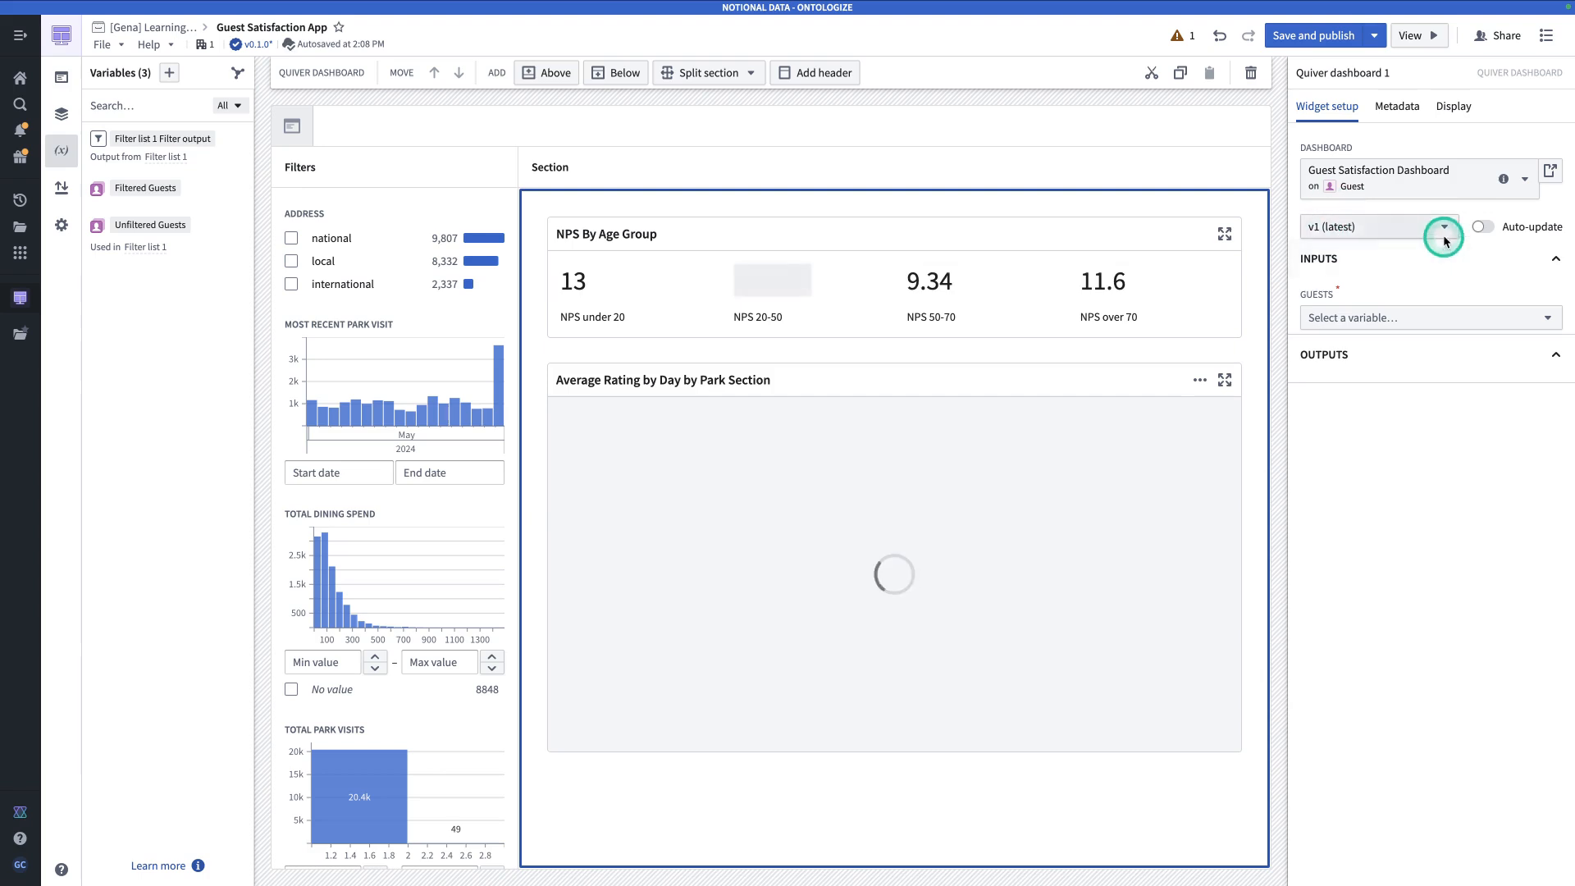
{"action": "left_click", "coordinate": [1487, 229]}
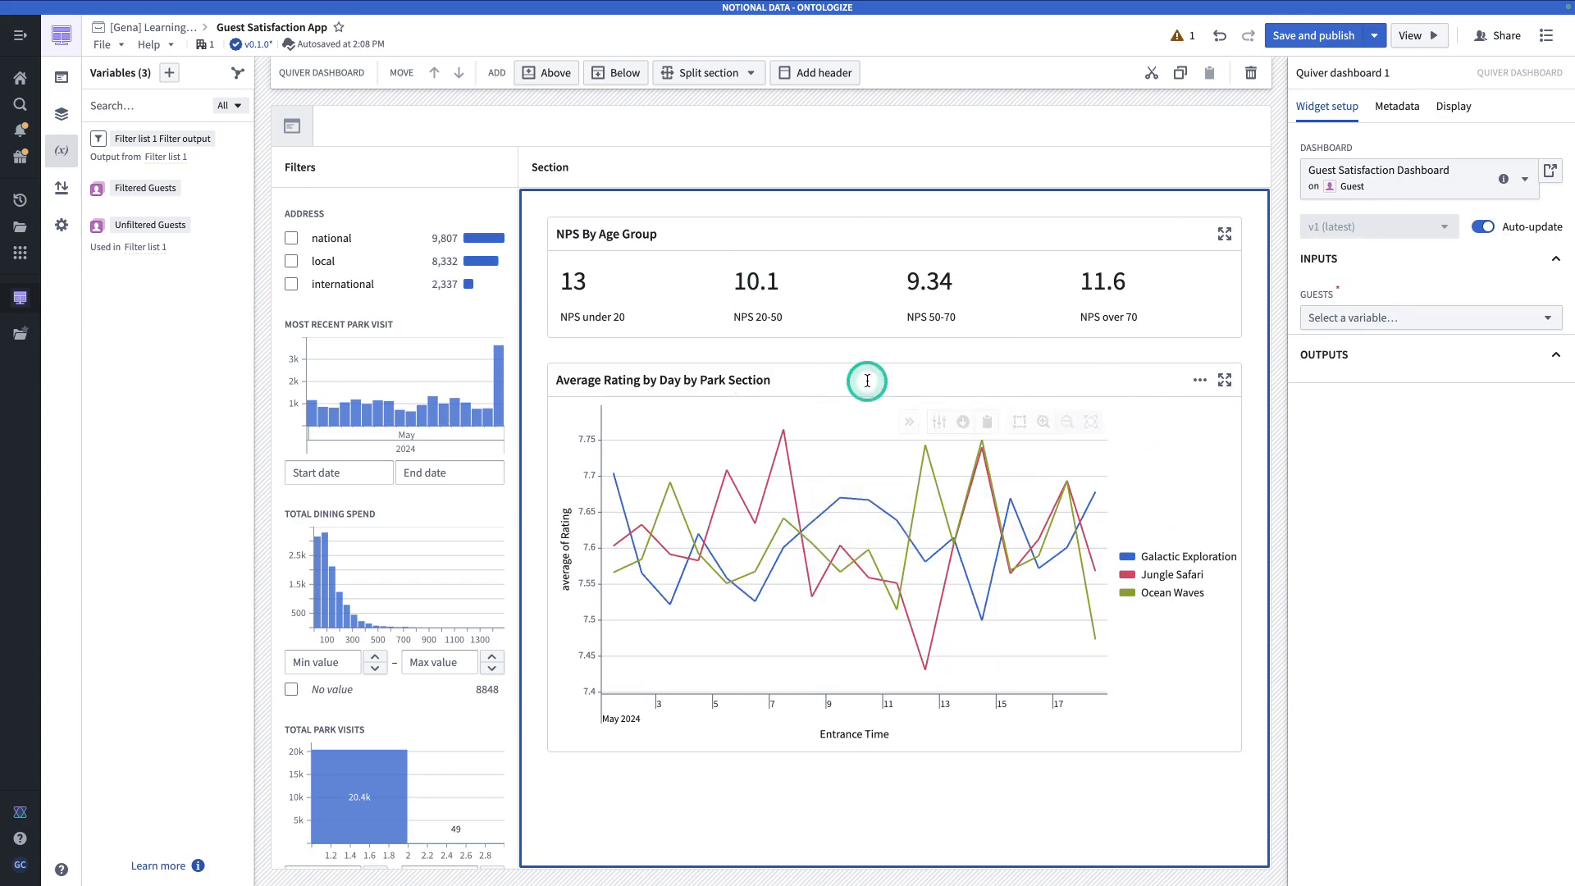
- Map the dashboard's Guests input to the Filtered Guests variable and filter the guests to international addresses
{"action": "left_click", "coordinate": [1360, 320]}
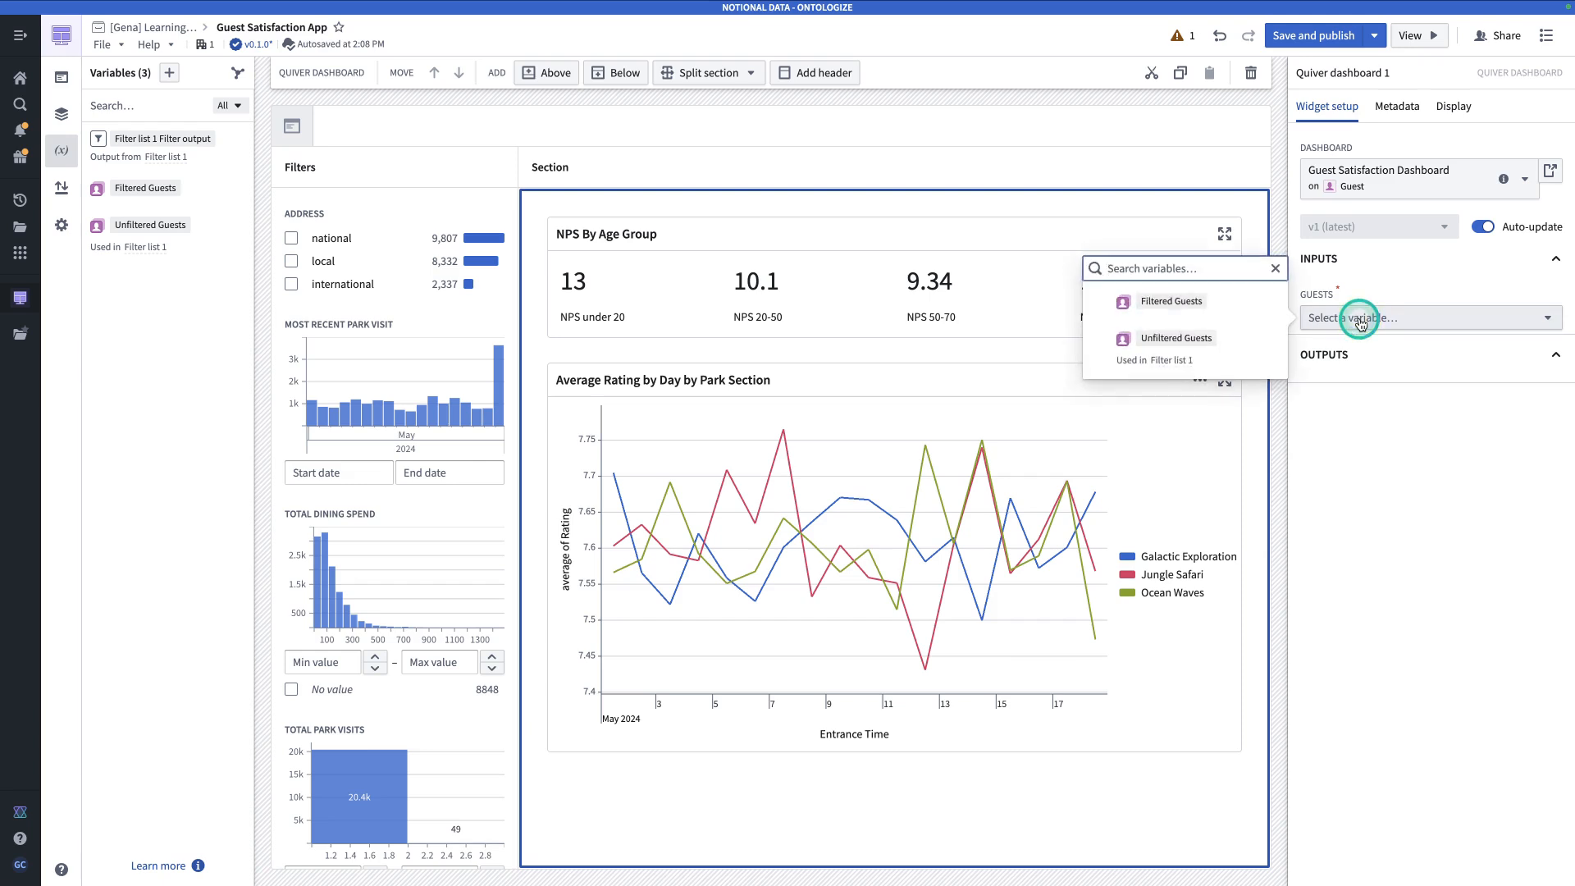
{"action": "left_click", "coordinate": [1234, 305]}
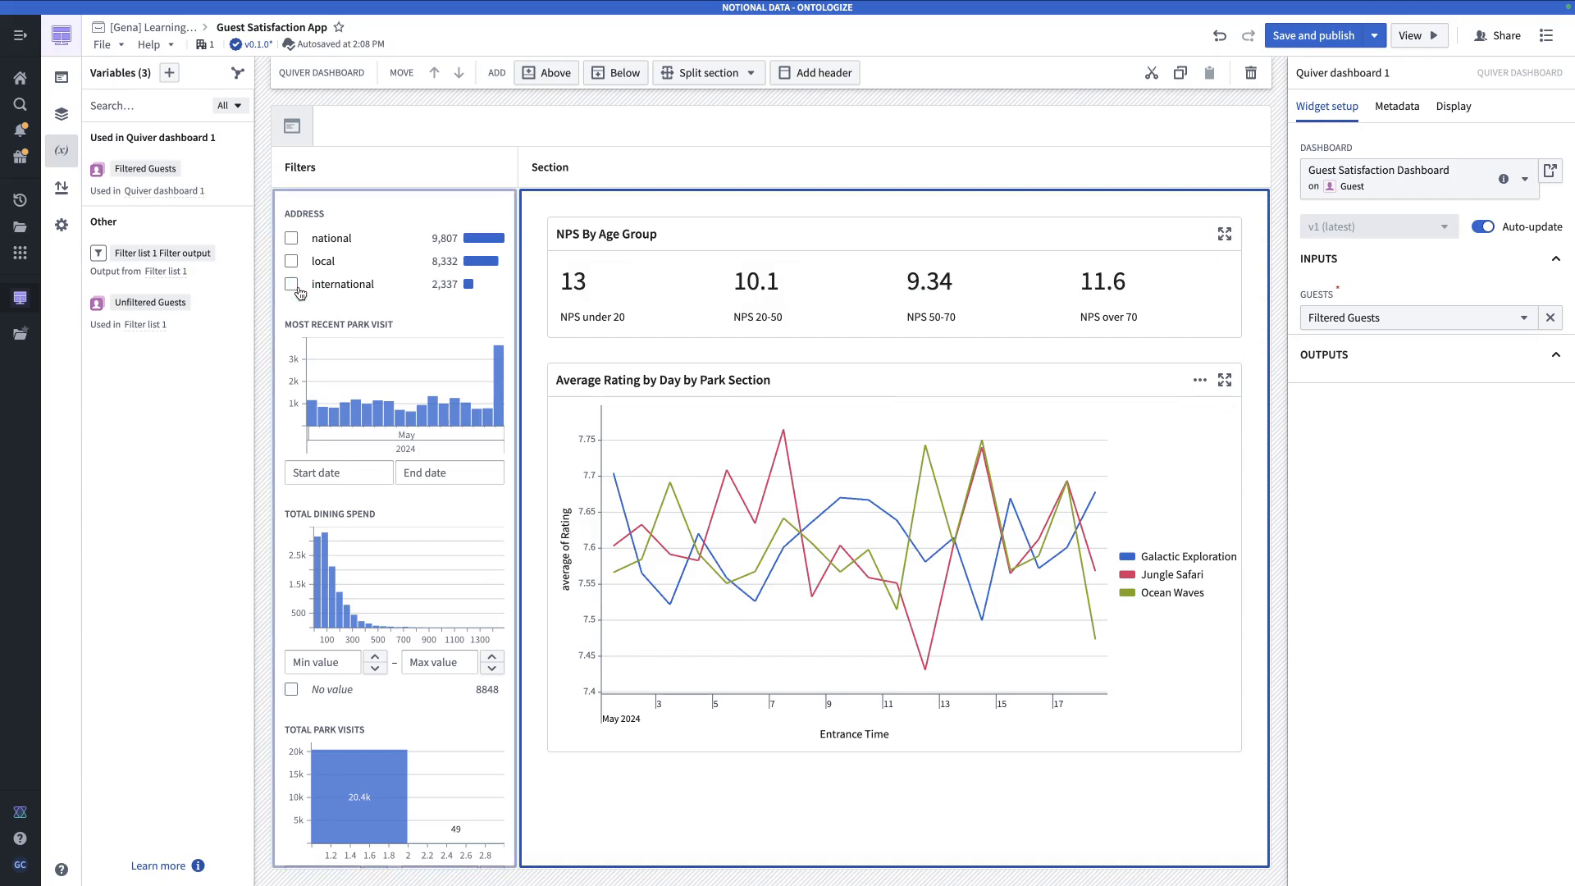
{"action": "left_click", "coordinate": [290, 286]}
{"action": "left_click", "coordinate": [290, 284]}
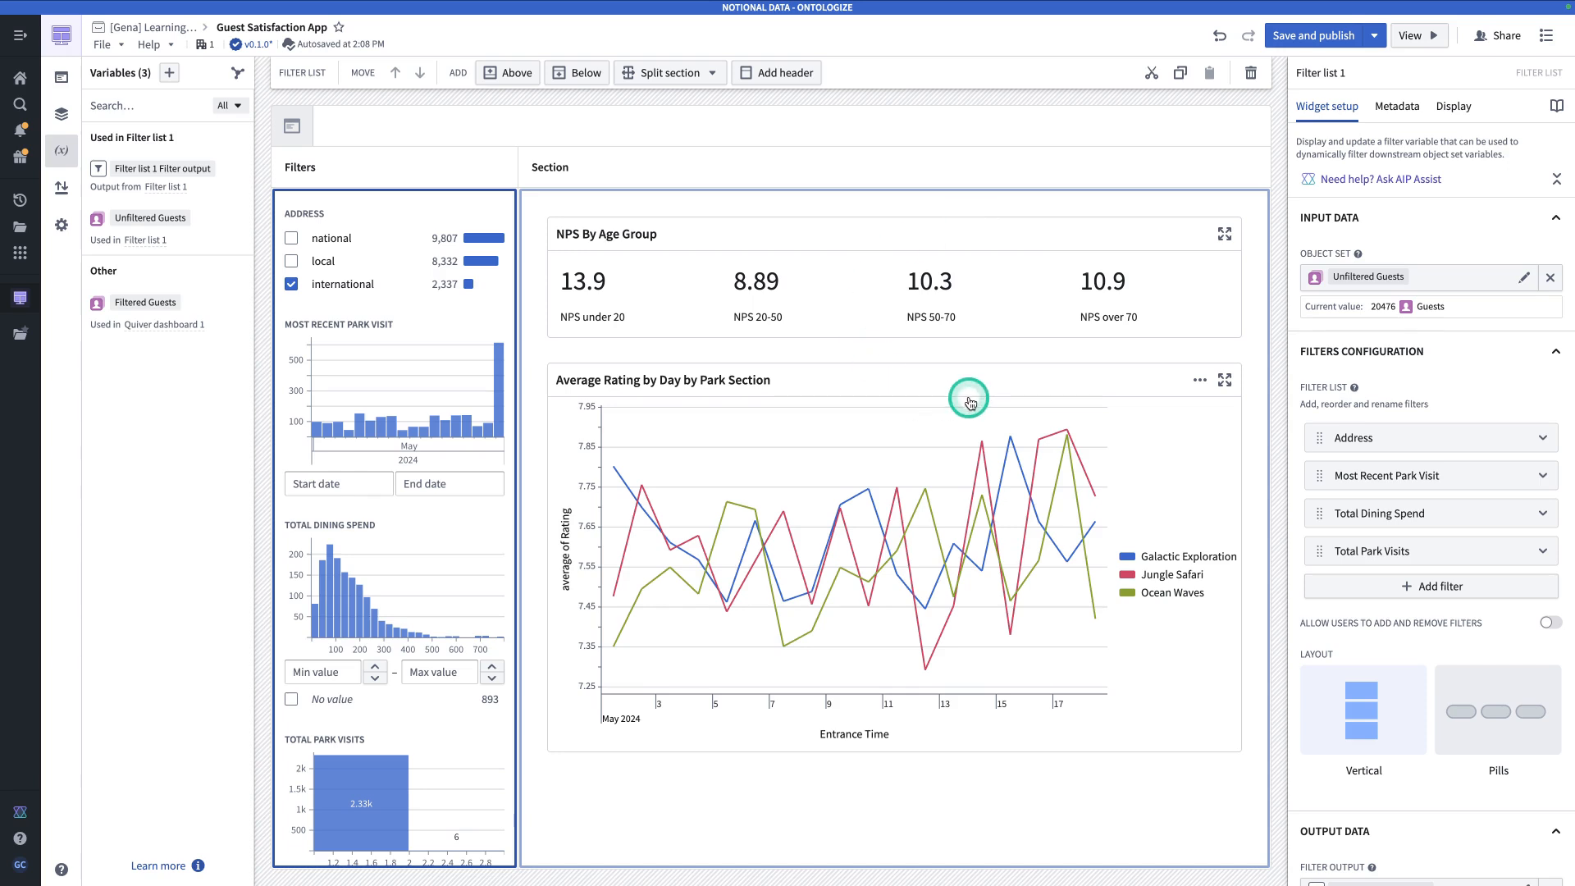
- Rename the header of the section holding the dashboard to Ratings Analysis, and save and publish the app
{"action": "left_click", "coordinate": [558, 165]}
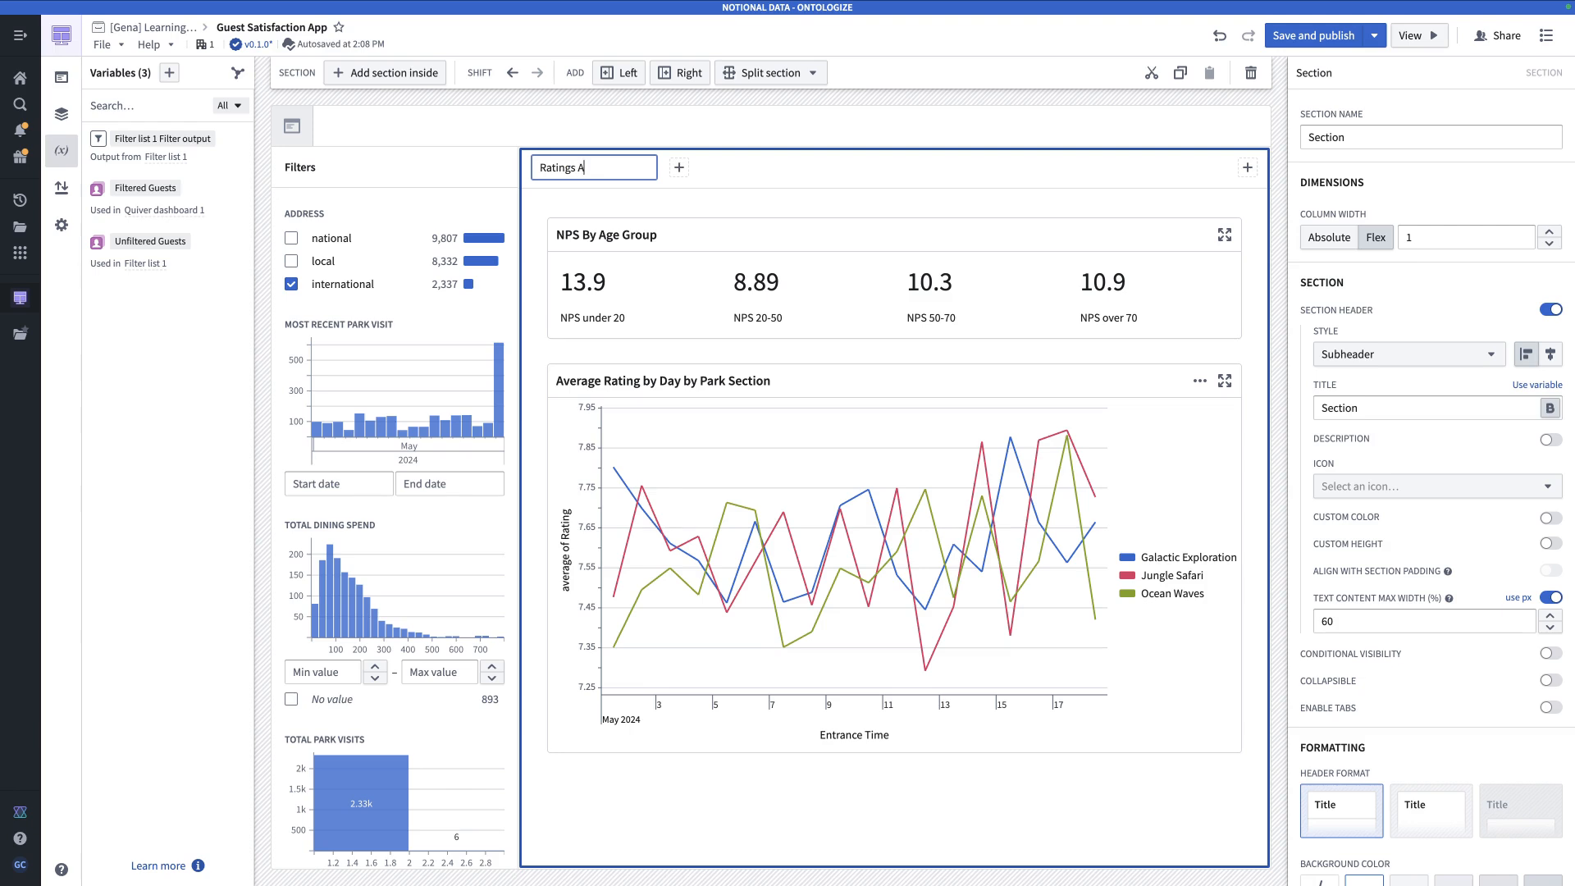
{"action": "key", "text": "Return"}
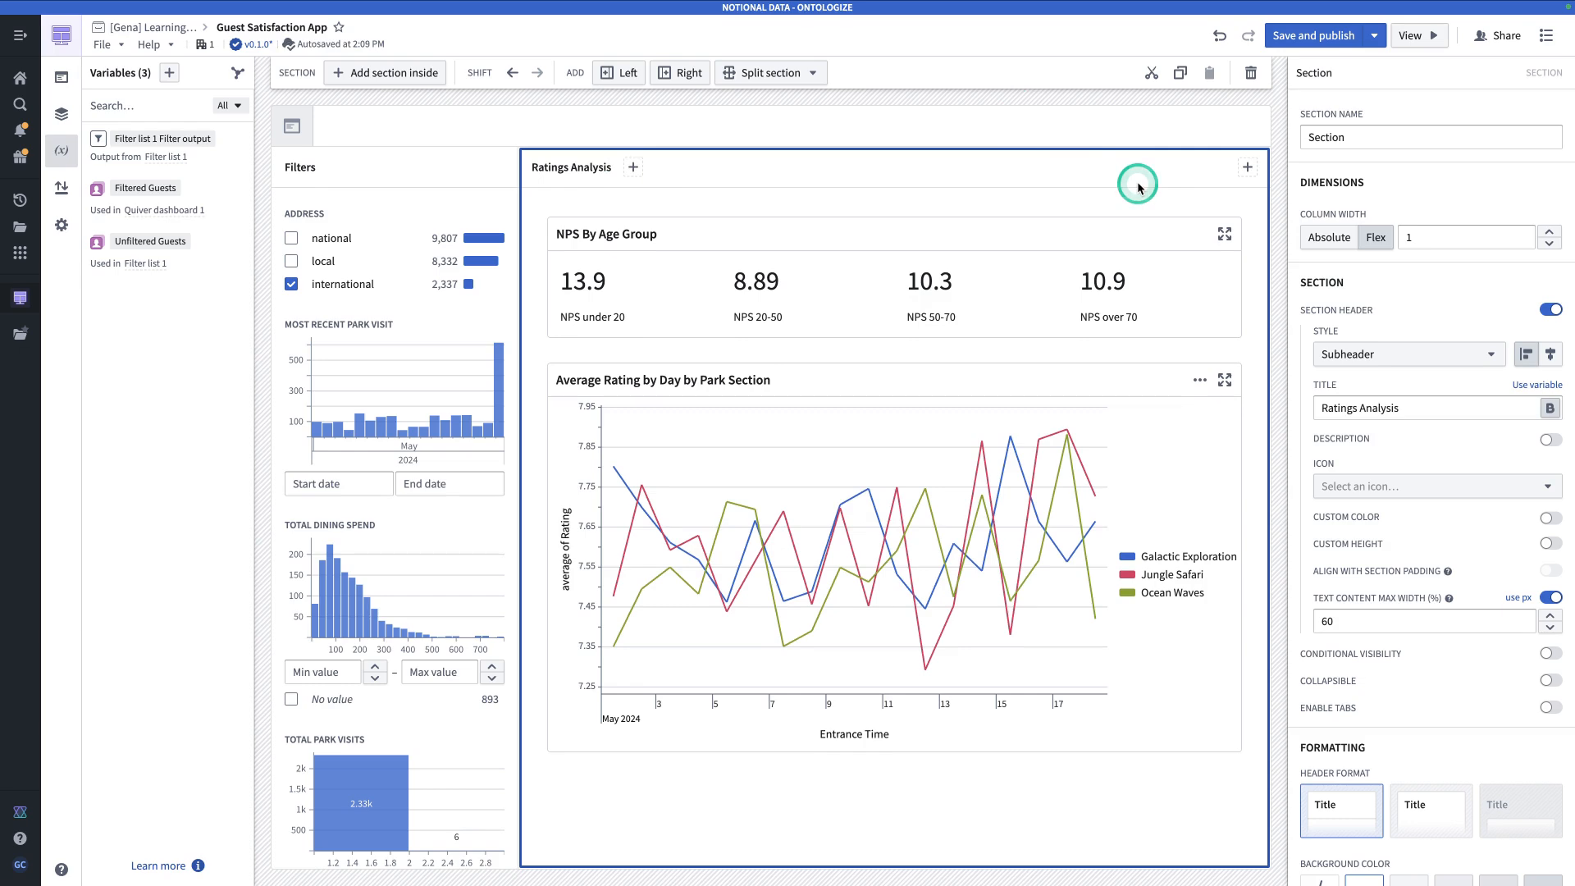
{"action": "left_click", "coordinate": [948, 211]}
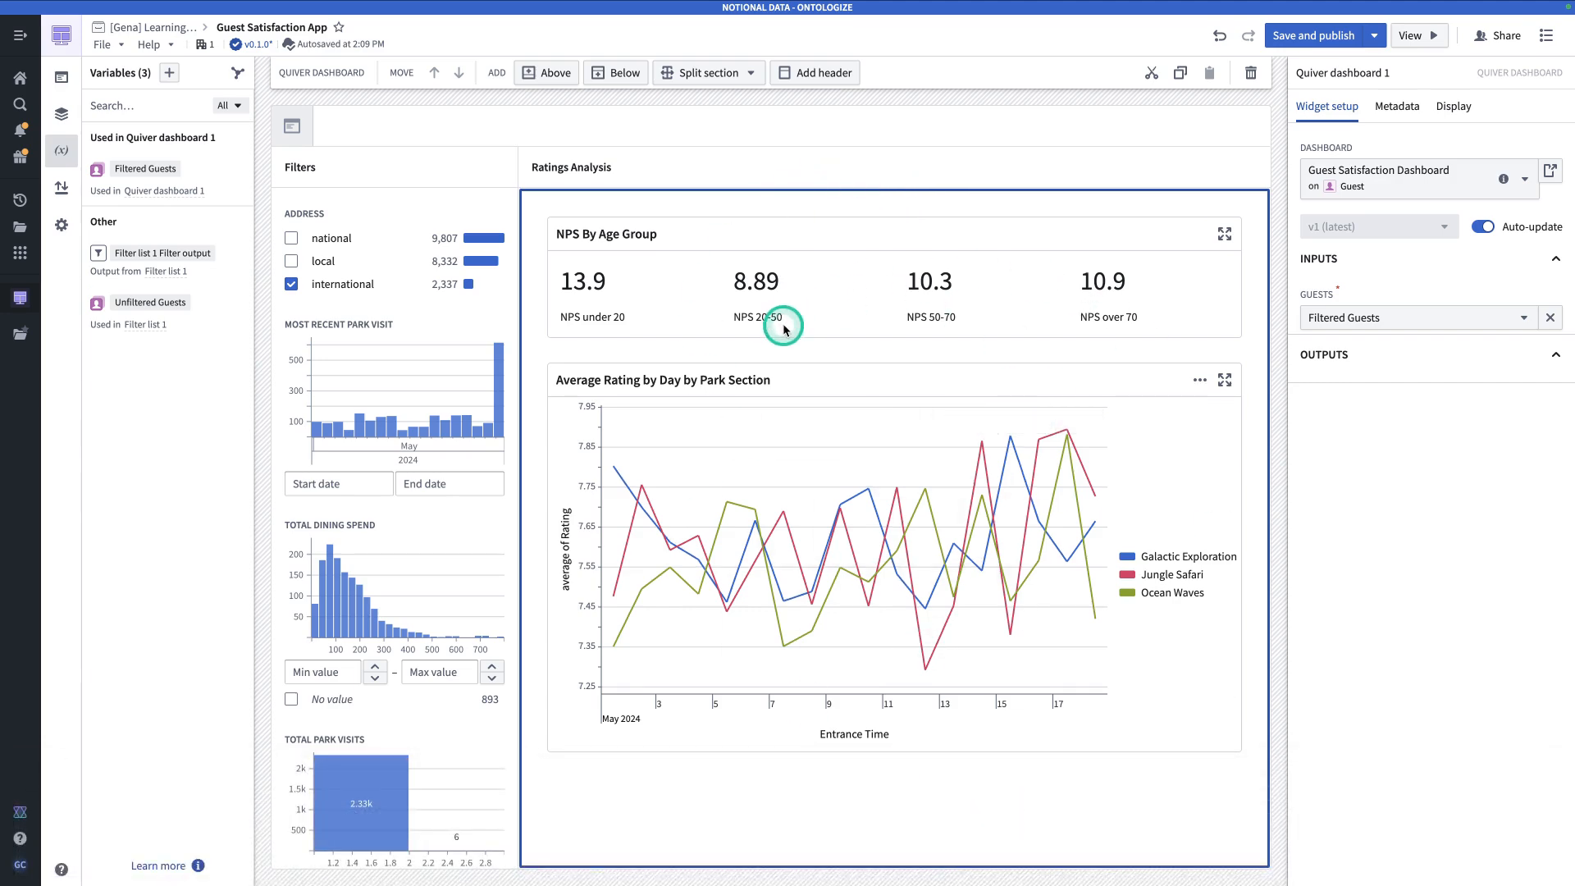
{"action": "left_click", "coordinate": [1330, 41]}
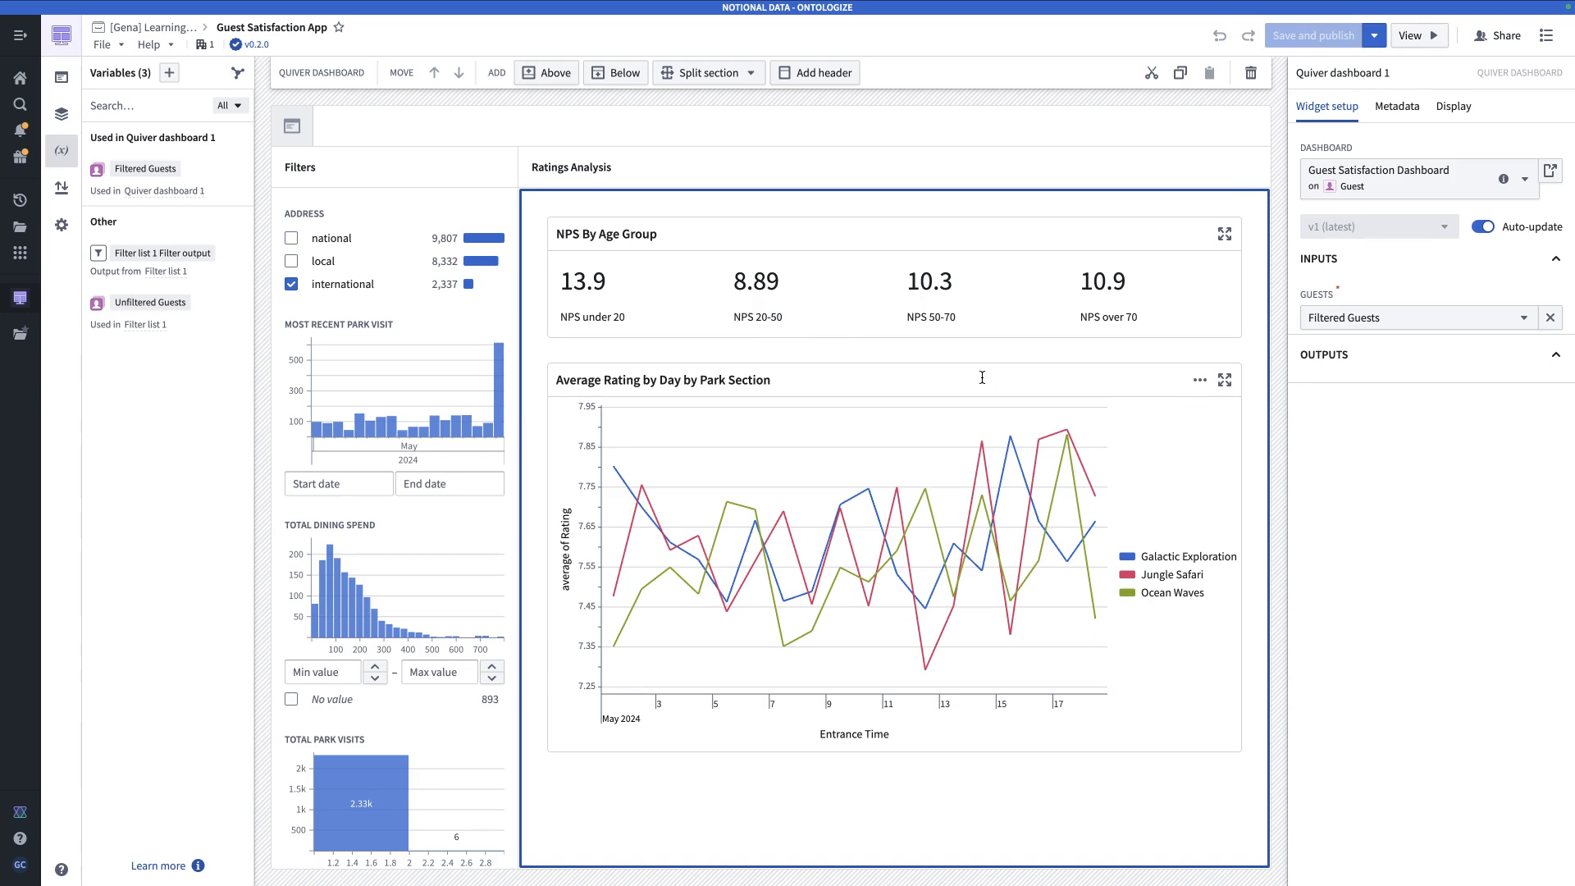
- Search the platform for notepad and open the Notepad app in a separate browser tab
{"action": "key", "text": "super+j"}
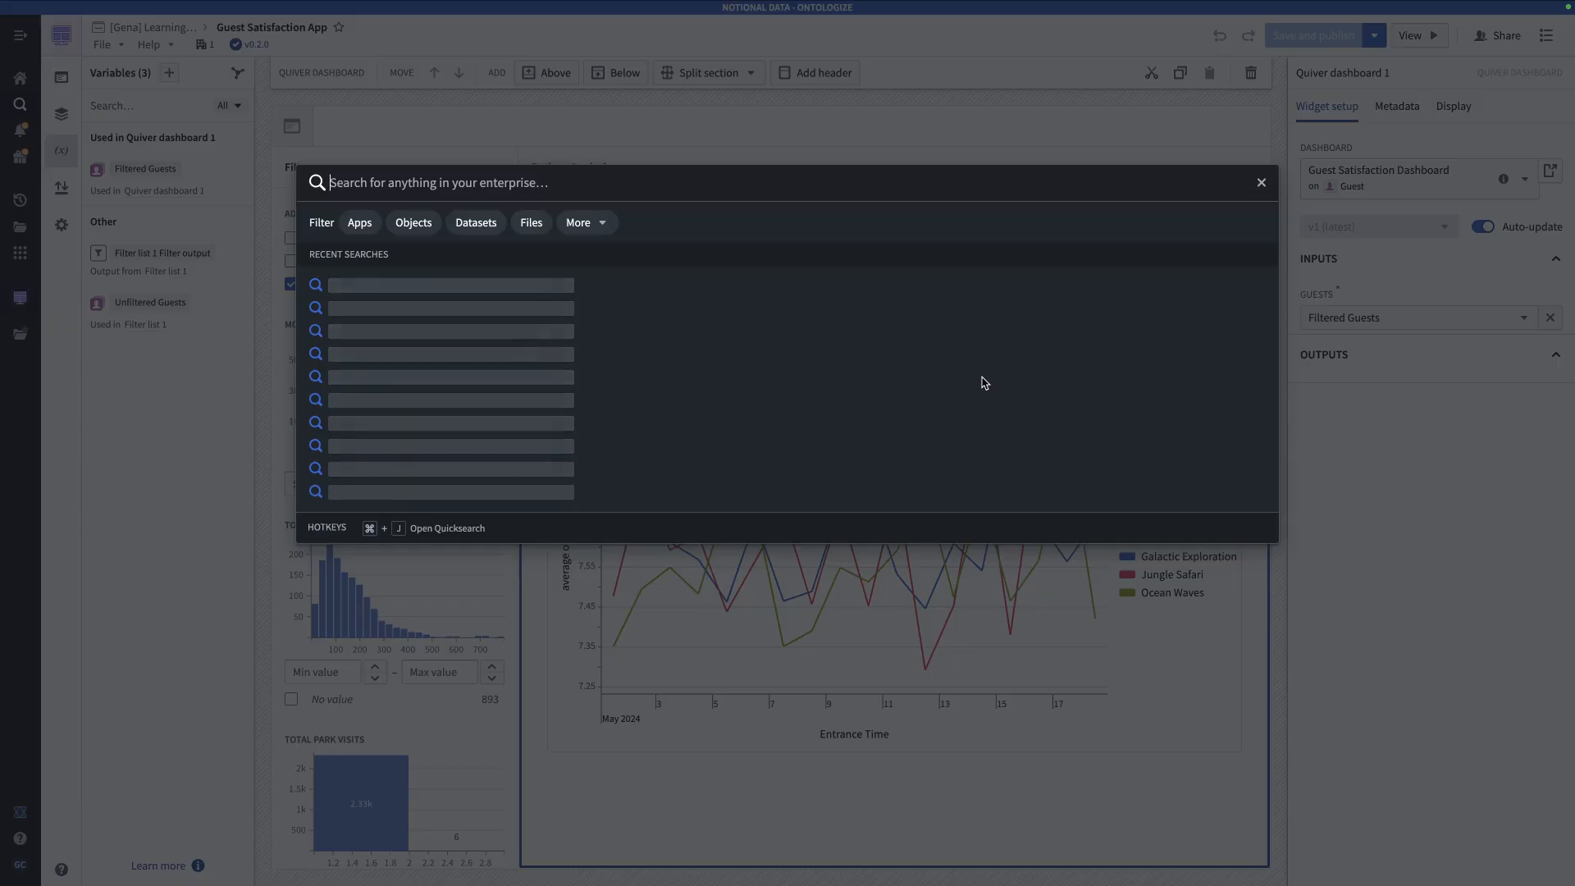
{"action": "type", "text": "notepad"}
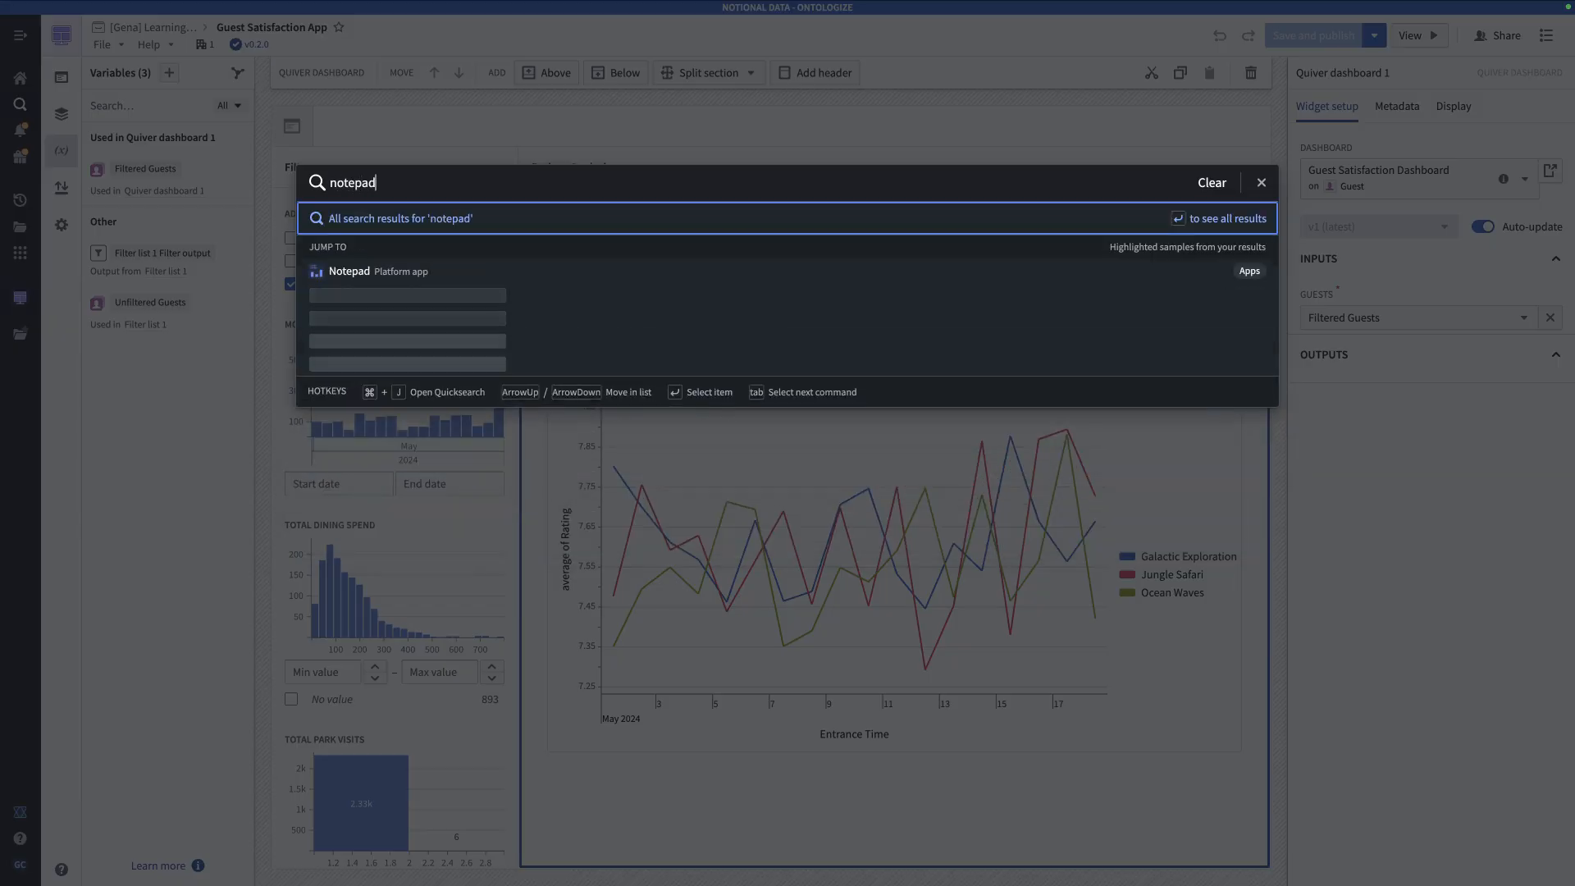
{"action": "right_click", "coordinate": [721, 269]}
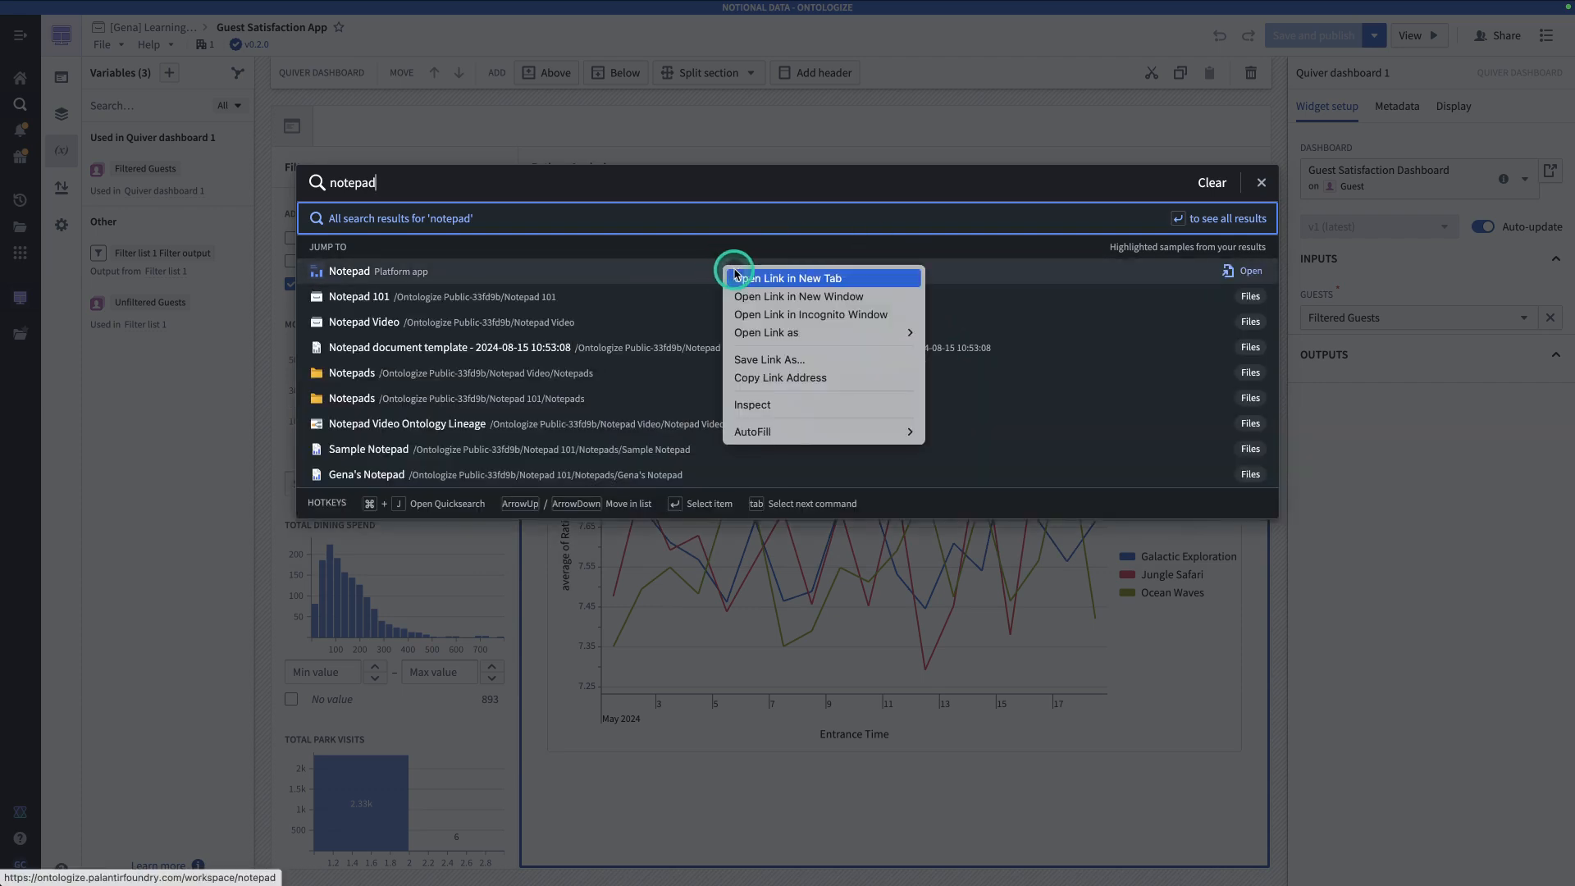
{"action": "left_click", "coordinate": [750, 277]}
{"action": "key", "text": "ctrl+Tab"}
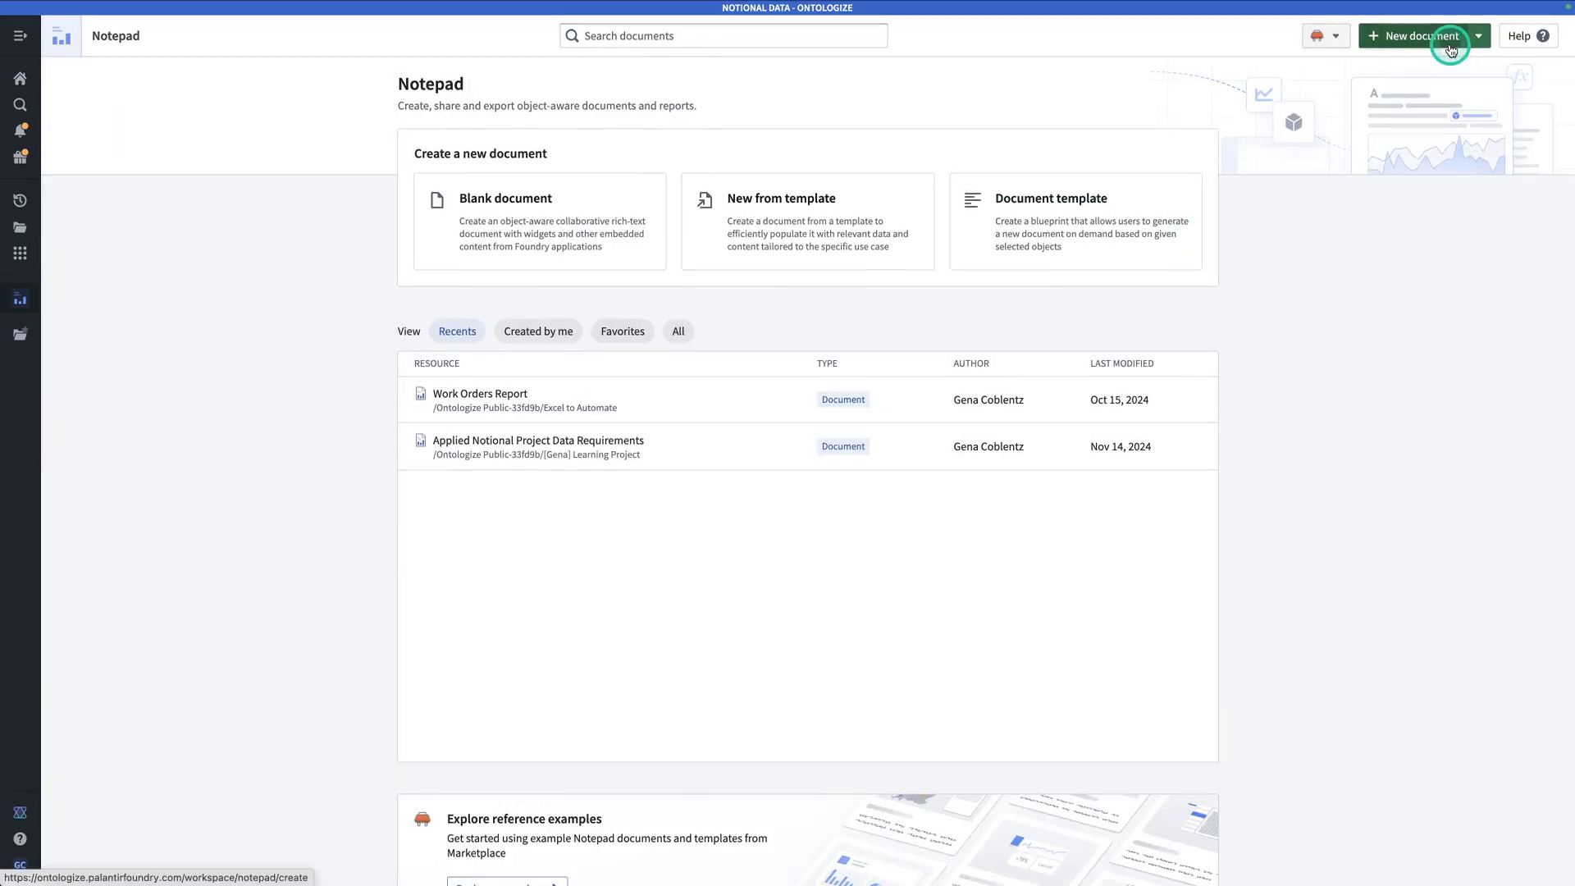
- Create a document template named Guest Satisfaction Template and save it in the Learning Project folder
{"action": "left_click", "coordinate": [1474, 38]}
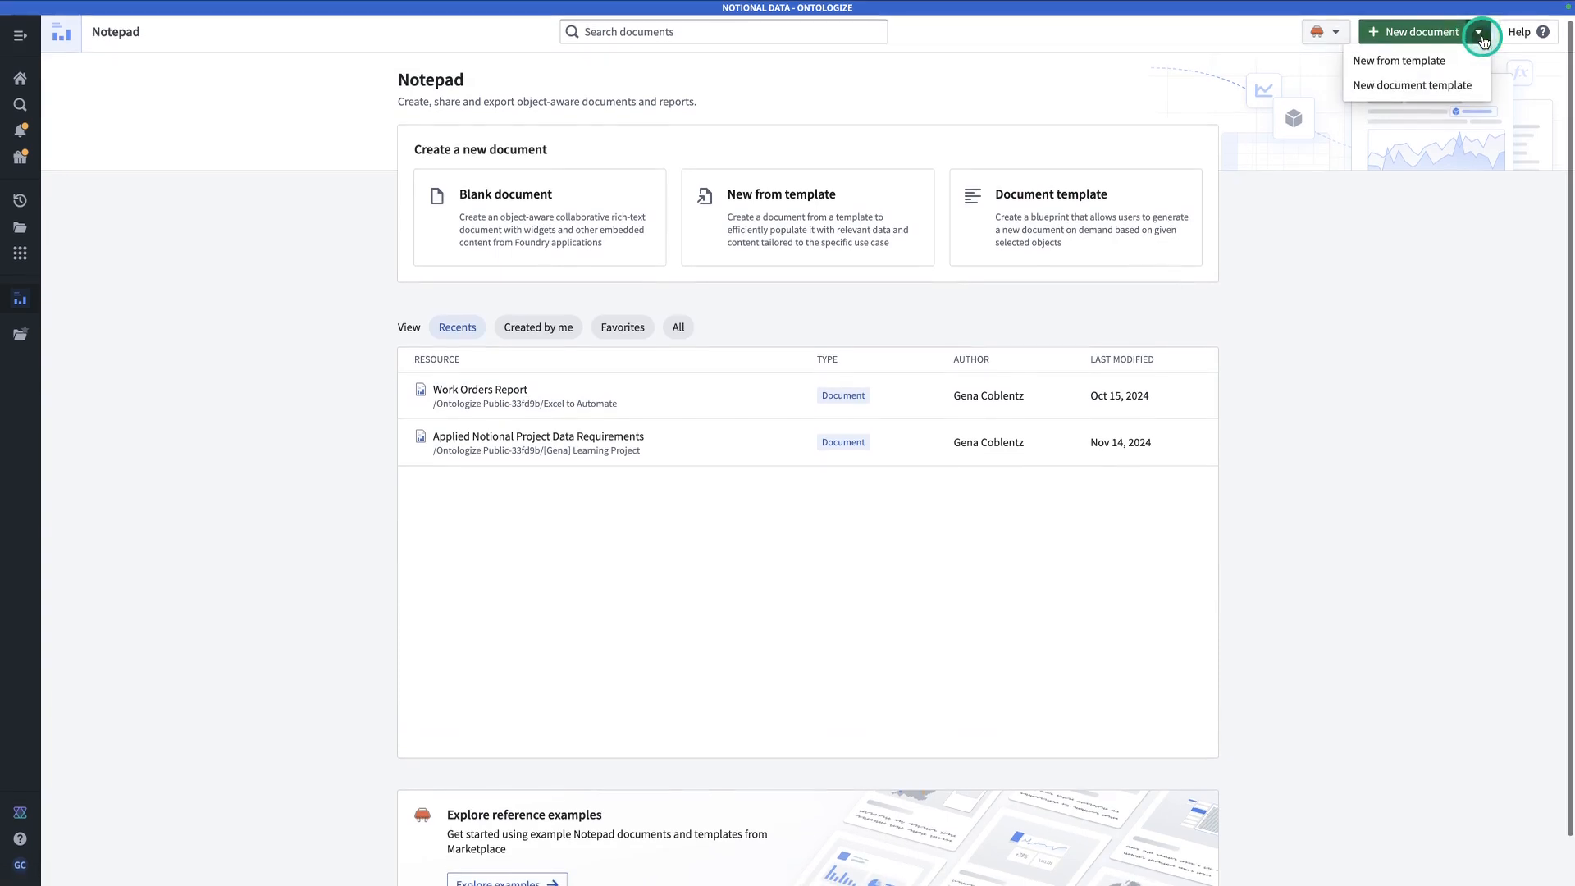
{"action": "left_click", "coordinate": [1440, 87]}
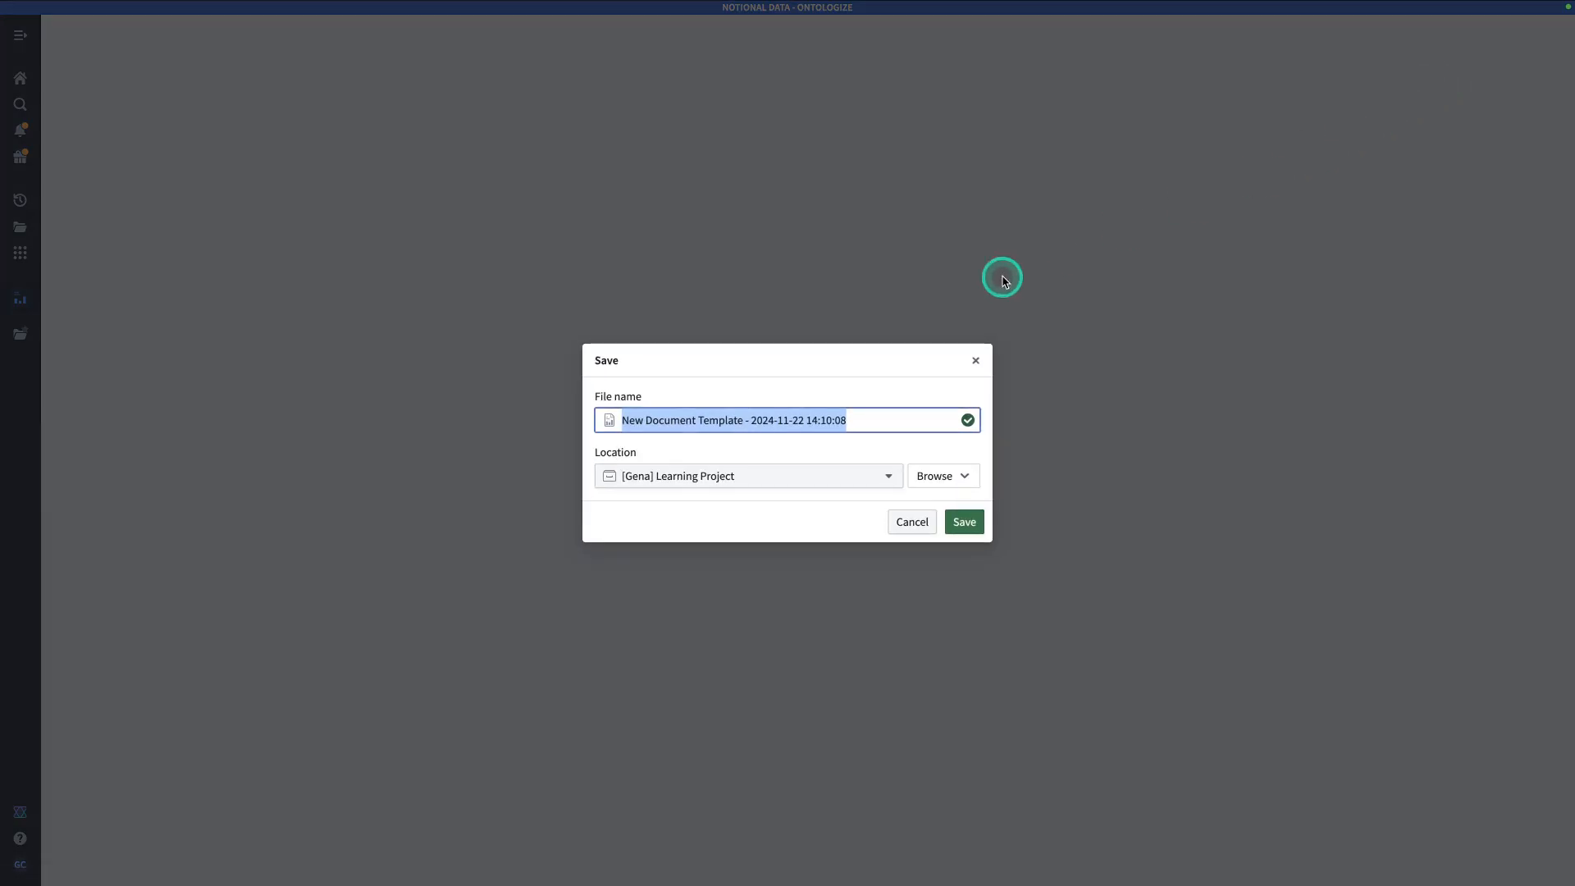
{"action": "type", "text": "Gues"}
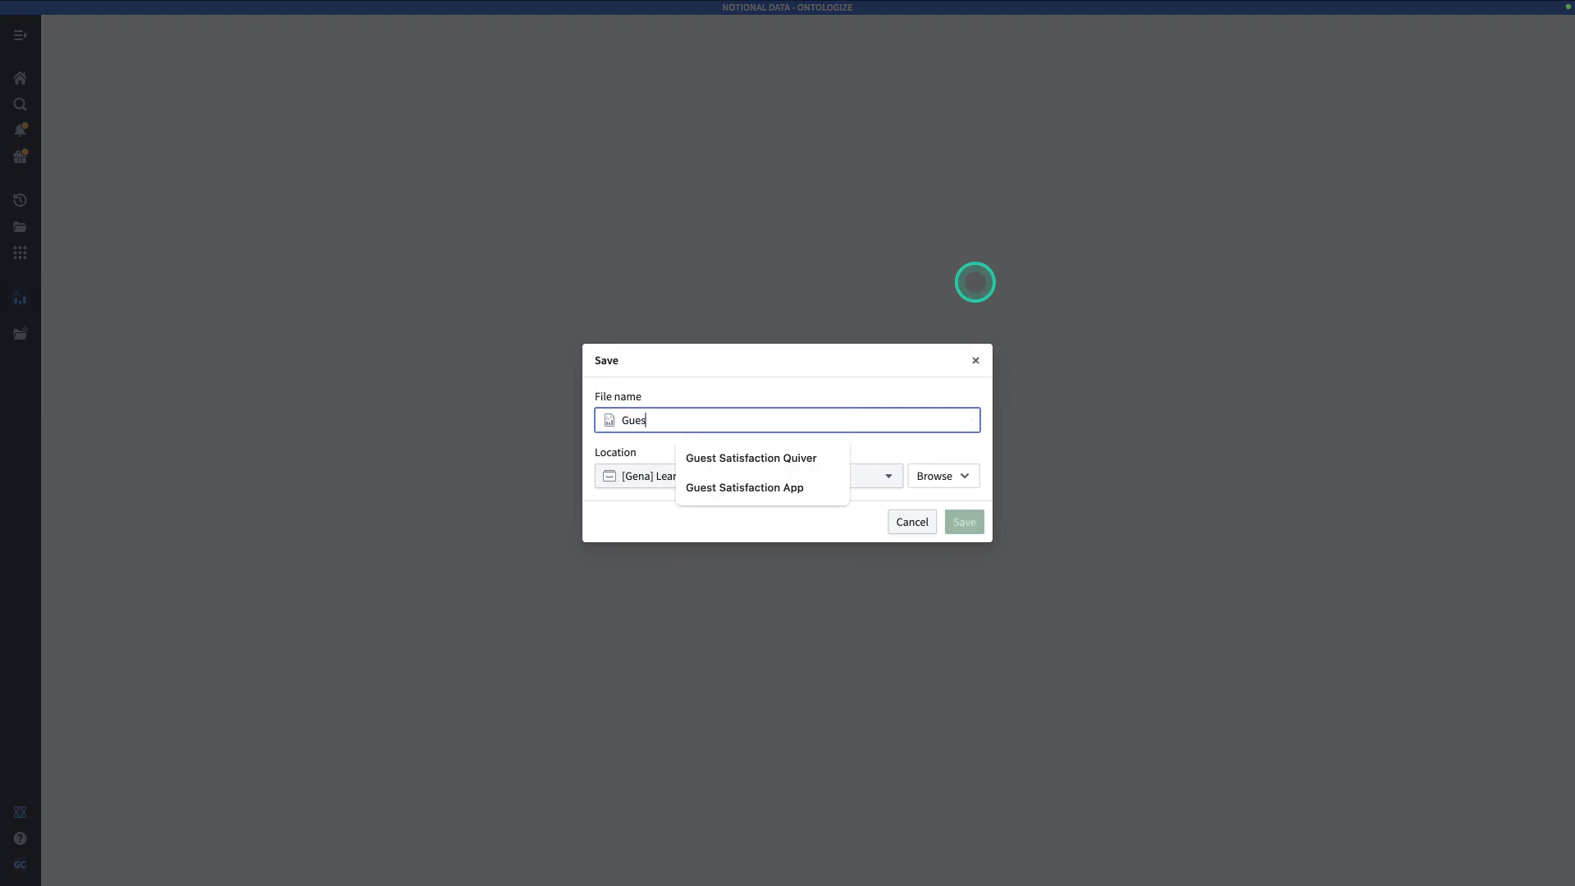
{"action": "type", "text": "t Satisfaction template"}
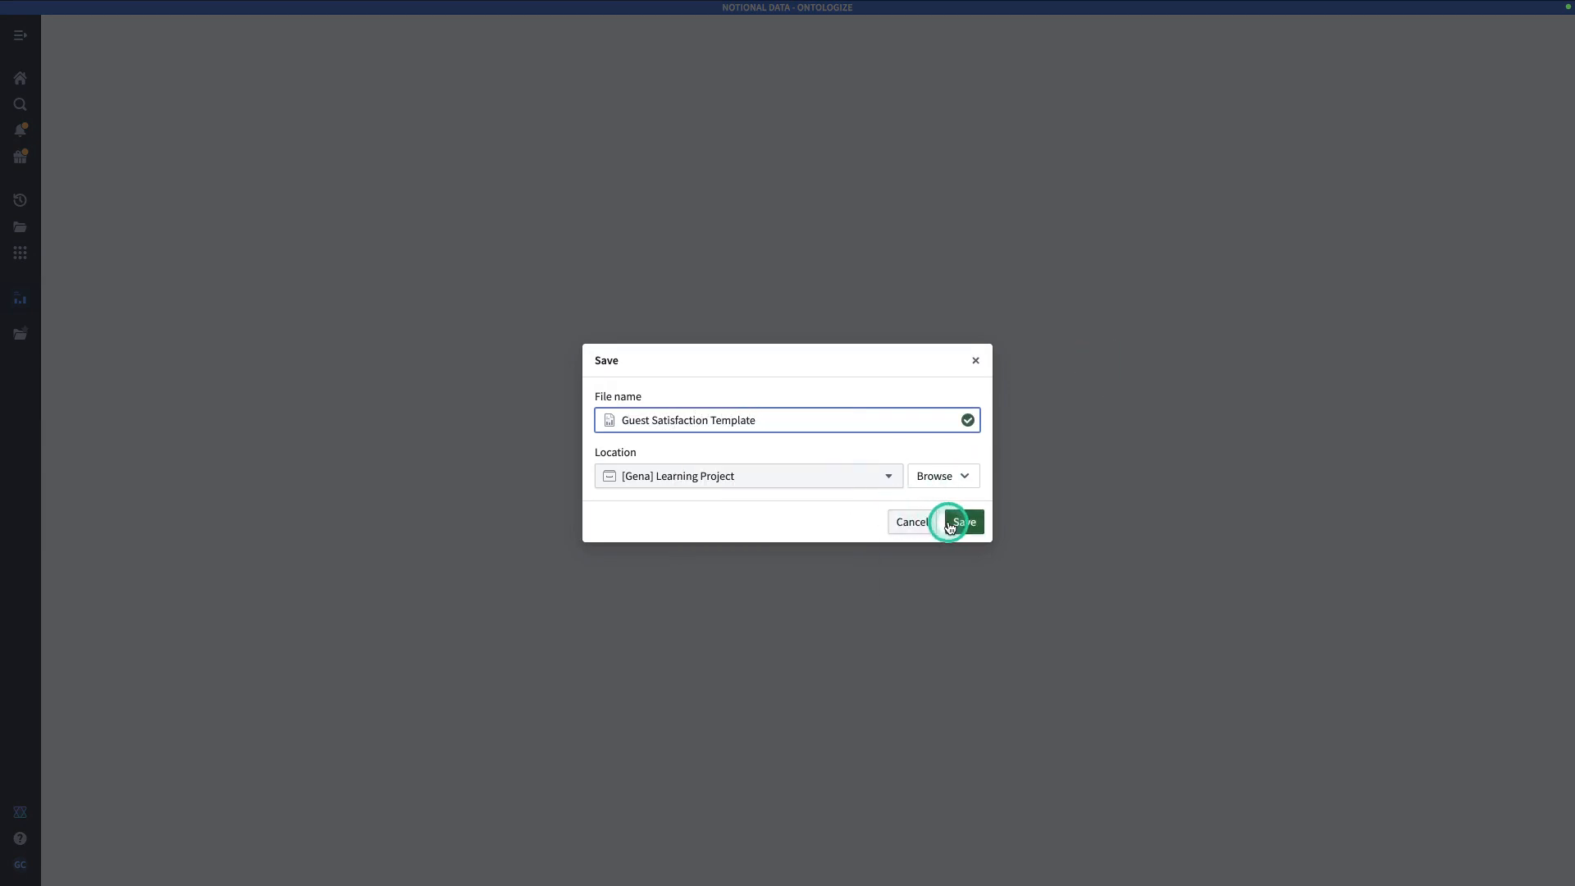
{"action": "left_click", "coordinate": [952, 522]}
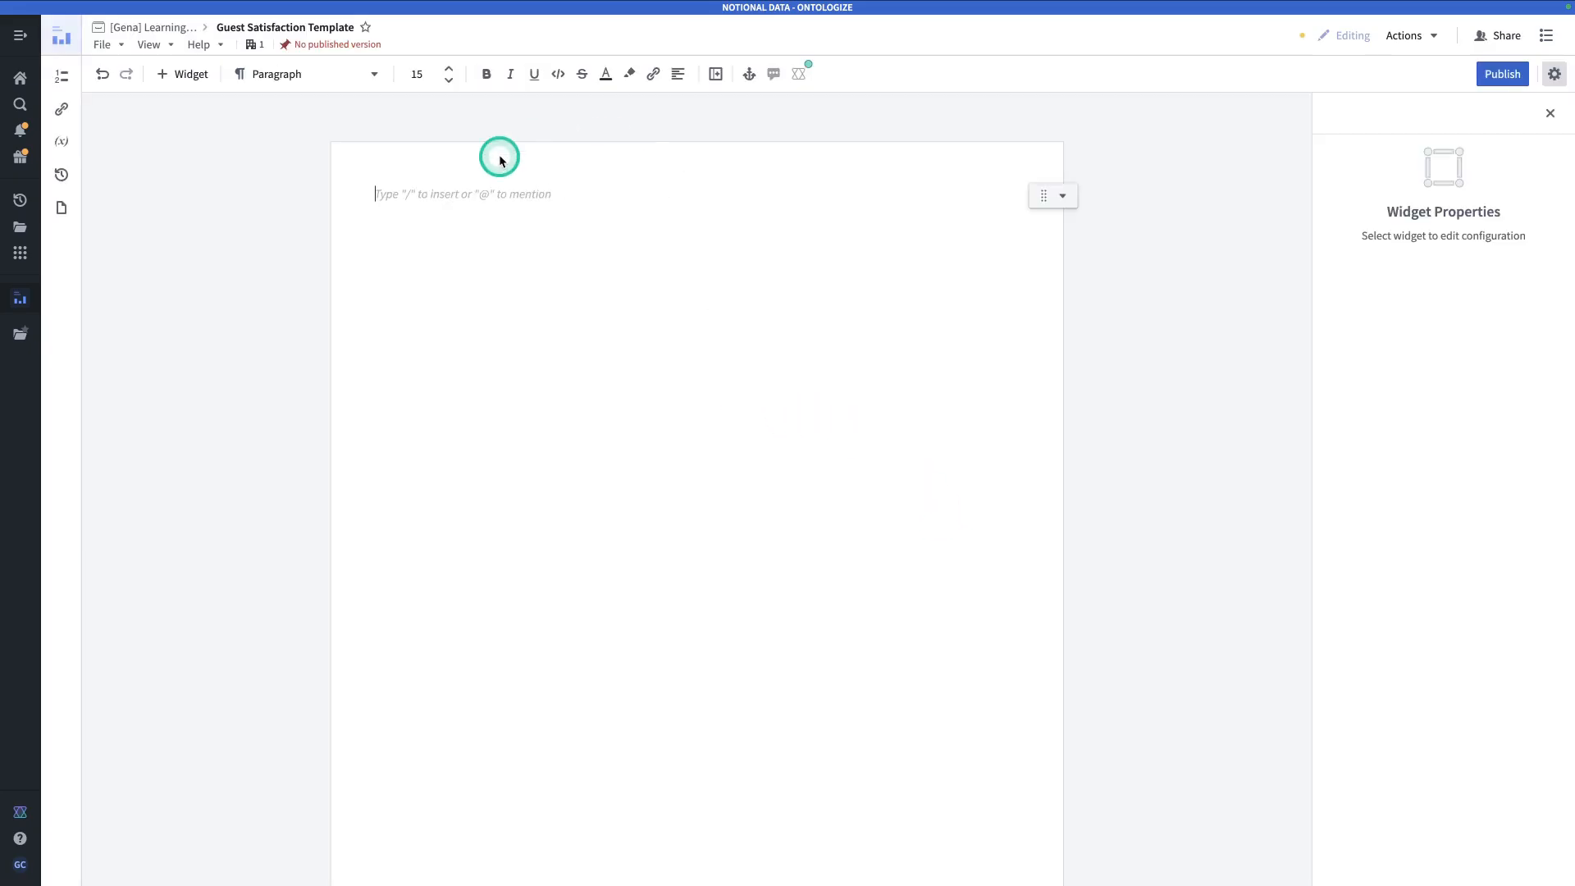
- Insert a Quiver Dashboard Chart widget into the empty template page
{"action": "type", "text": "/"}
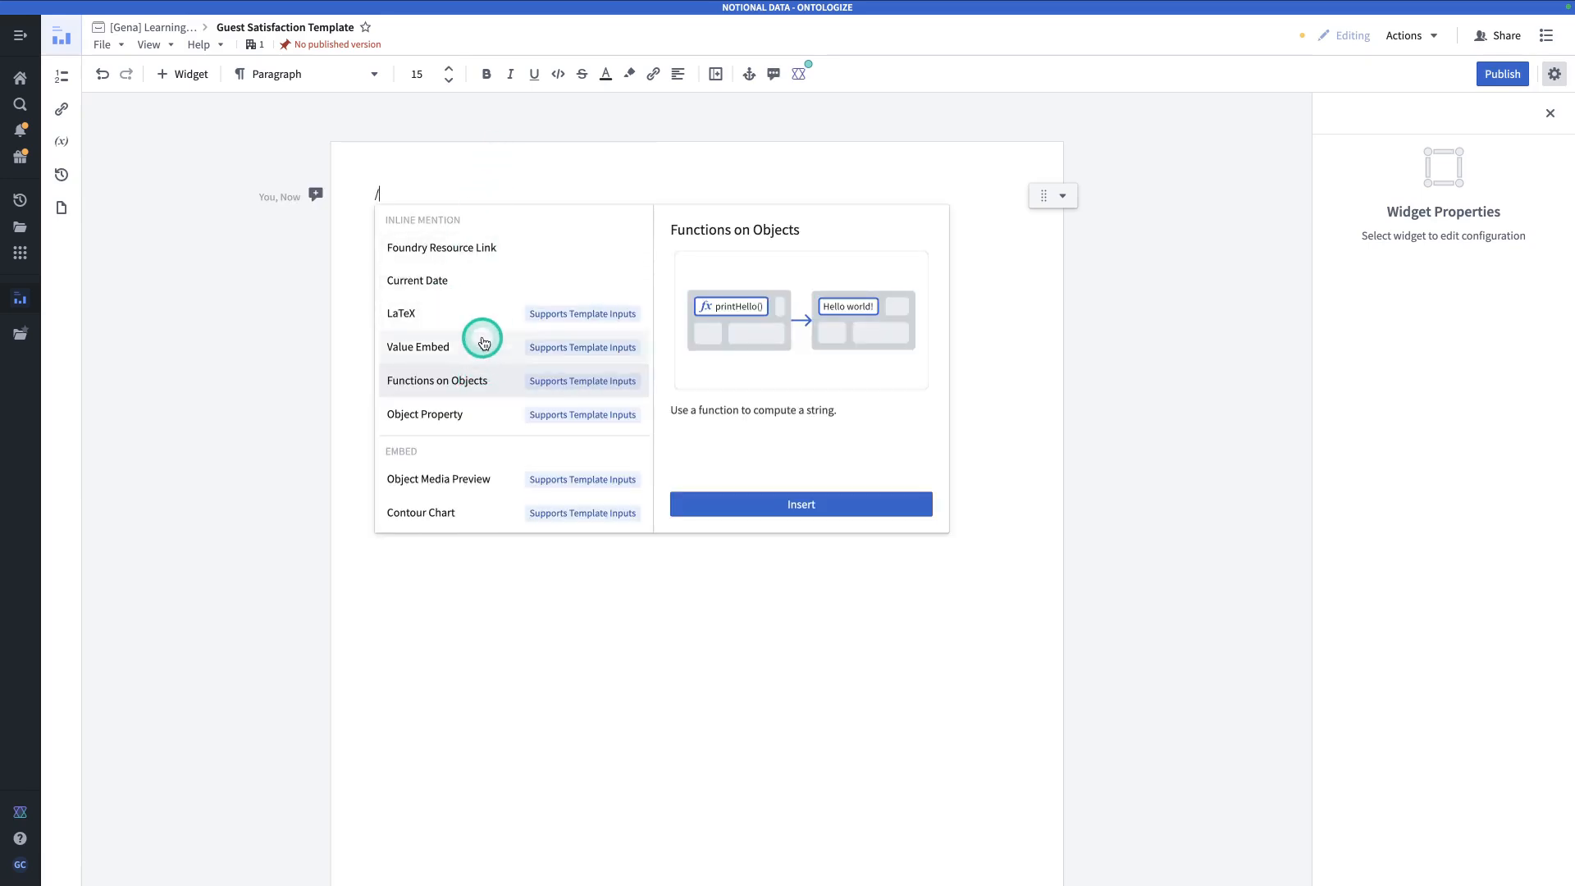
{"action": "scroll", "coordinate": [482, 337], "scroll_direction": "down", "scroll_amount": 1}
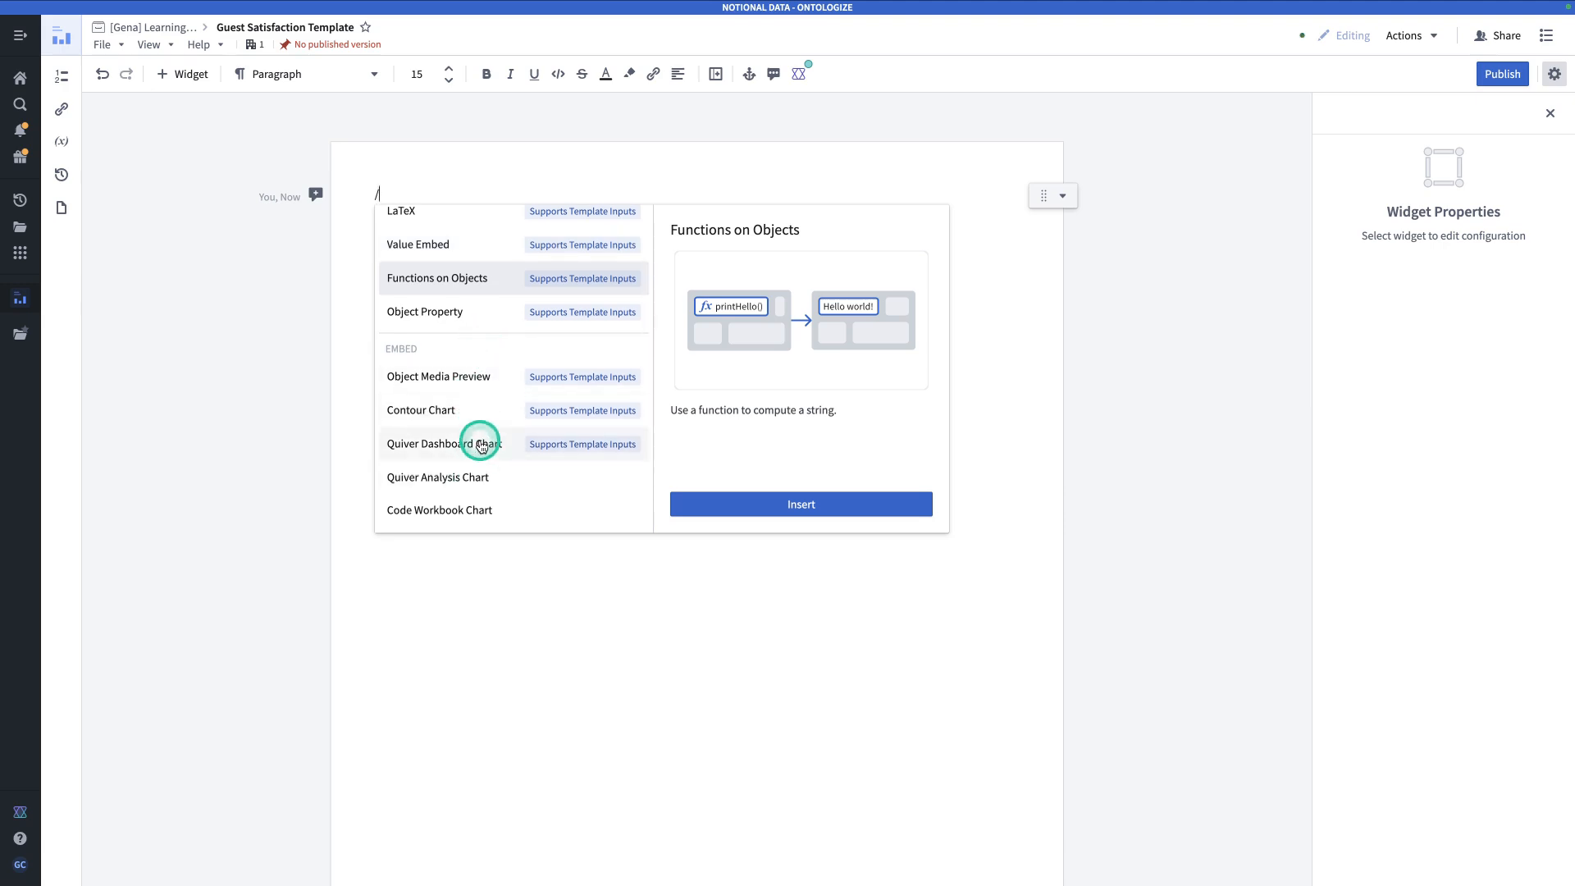
{"action": "left_click", "coordinate": [481, 445]}
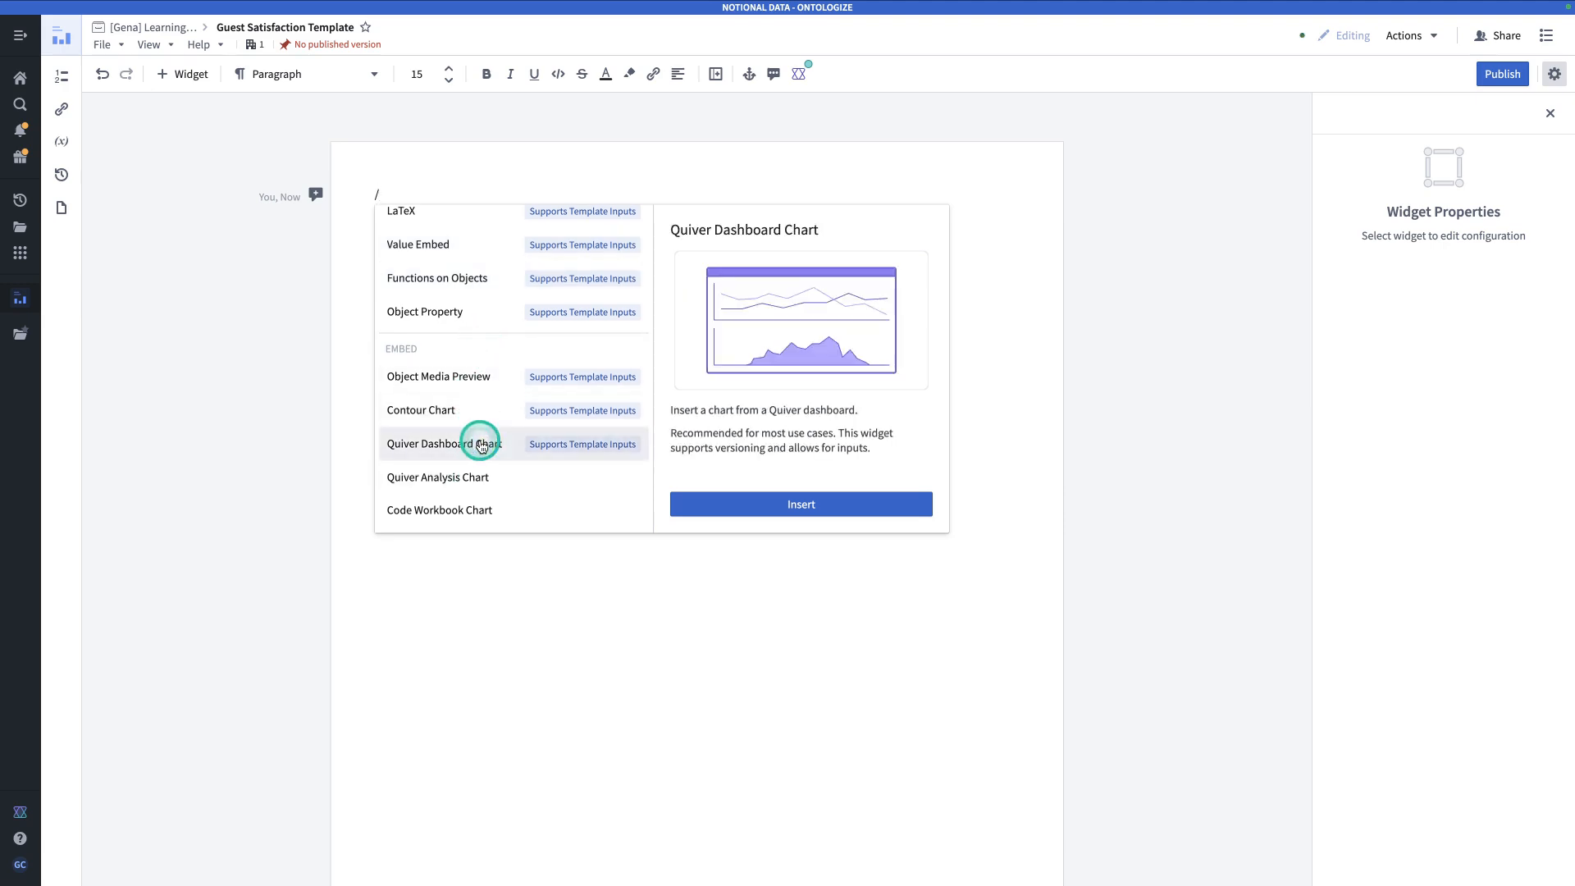
{"action": "left_click", "coordinate": [727, 505]}
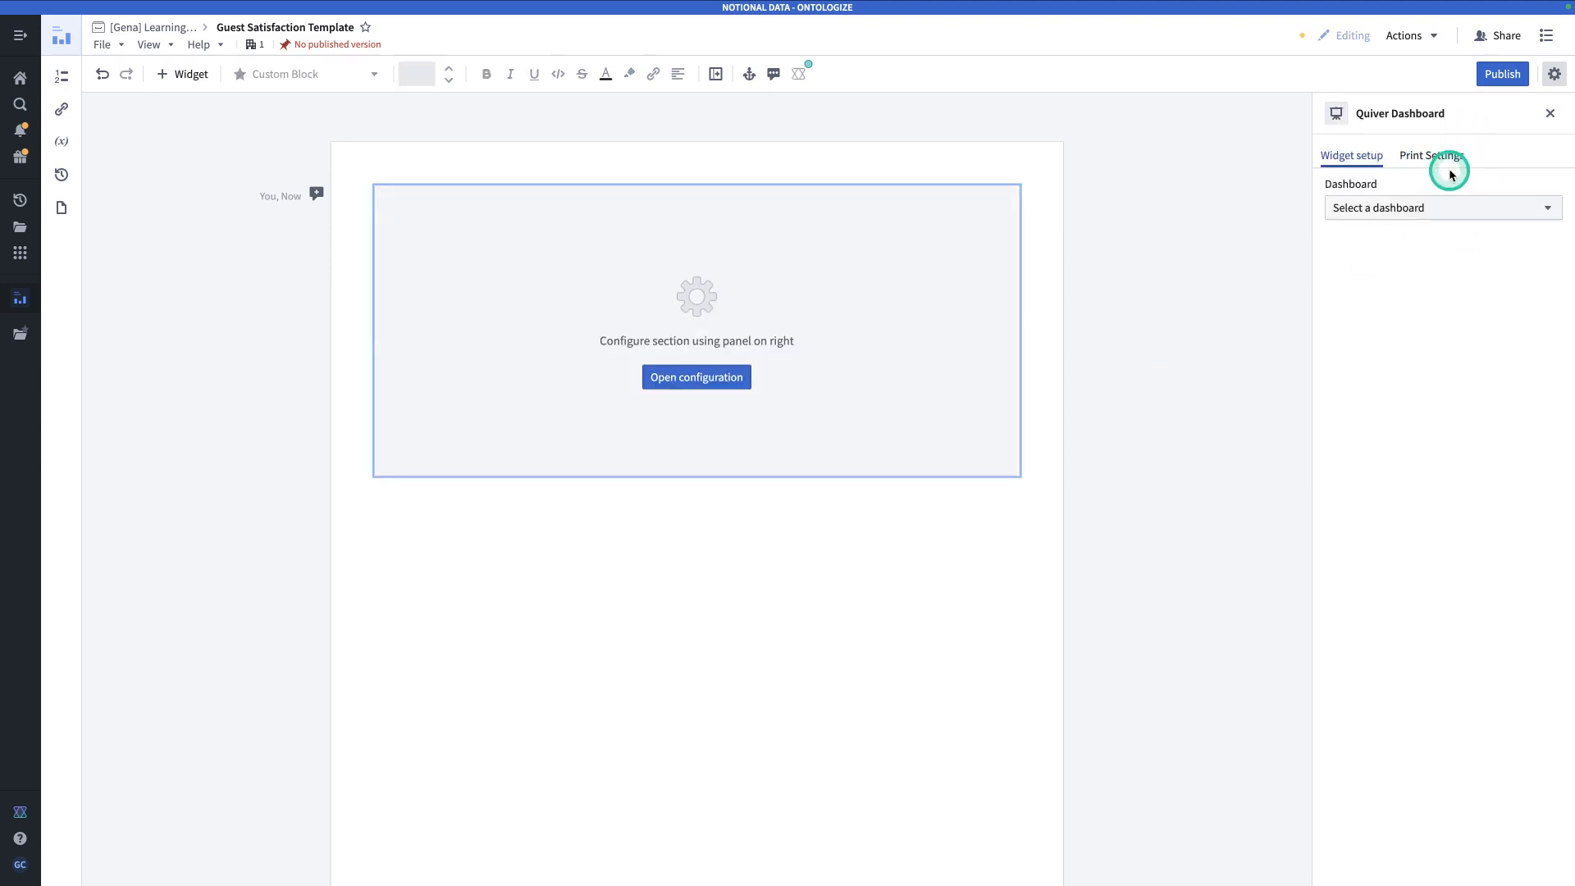
- Set the widget's dashboard to Guest Satisfaction Dashboard, searching for it by name
{"action": "left_click", "coordinate": [1429, 212]}
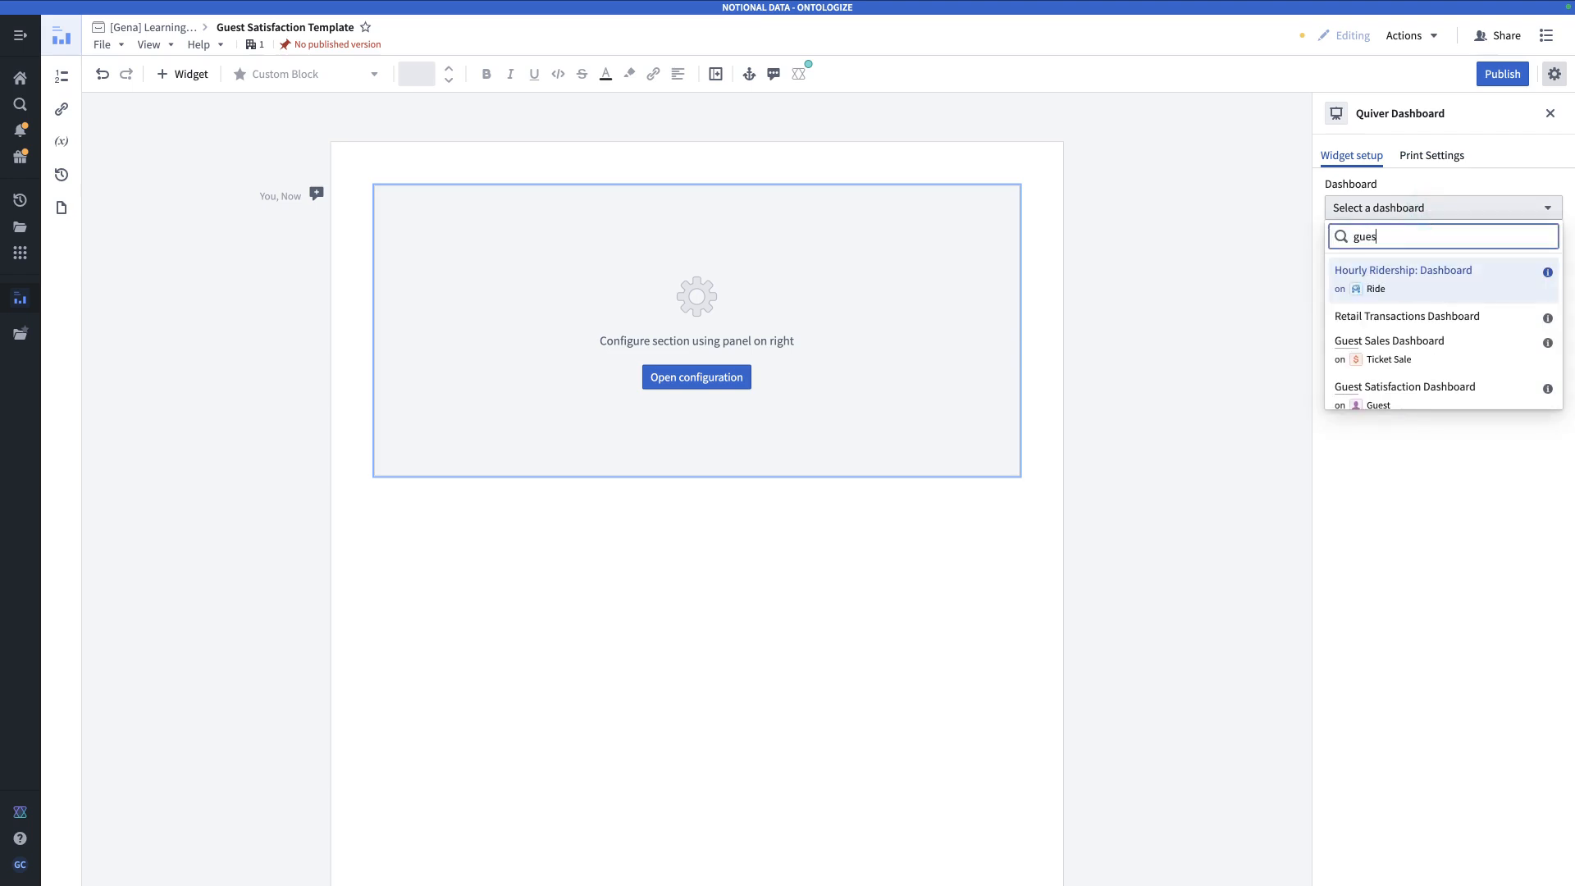
{"action": "key", "text": "BackSpace"}
{"action": "key", "text": "BackSpace"}
{"action": "type", "text": "sat"}
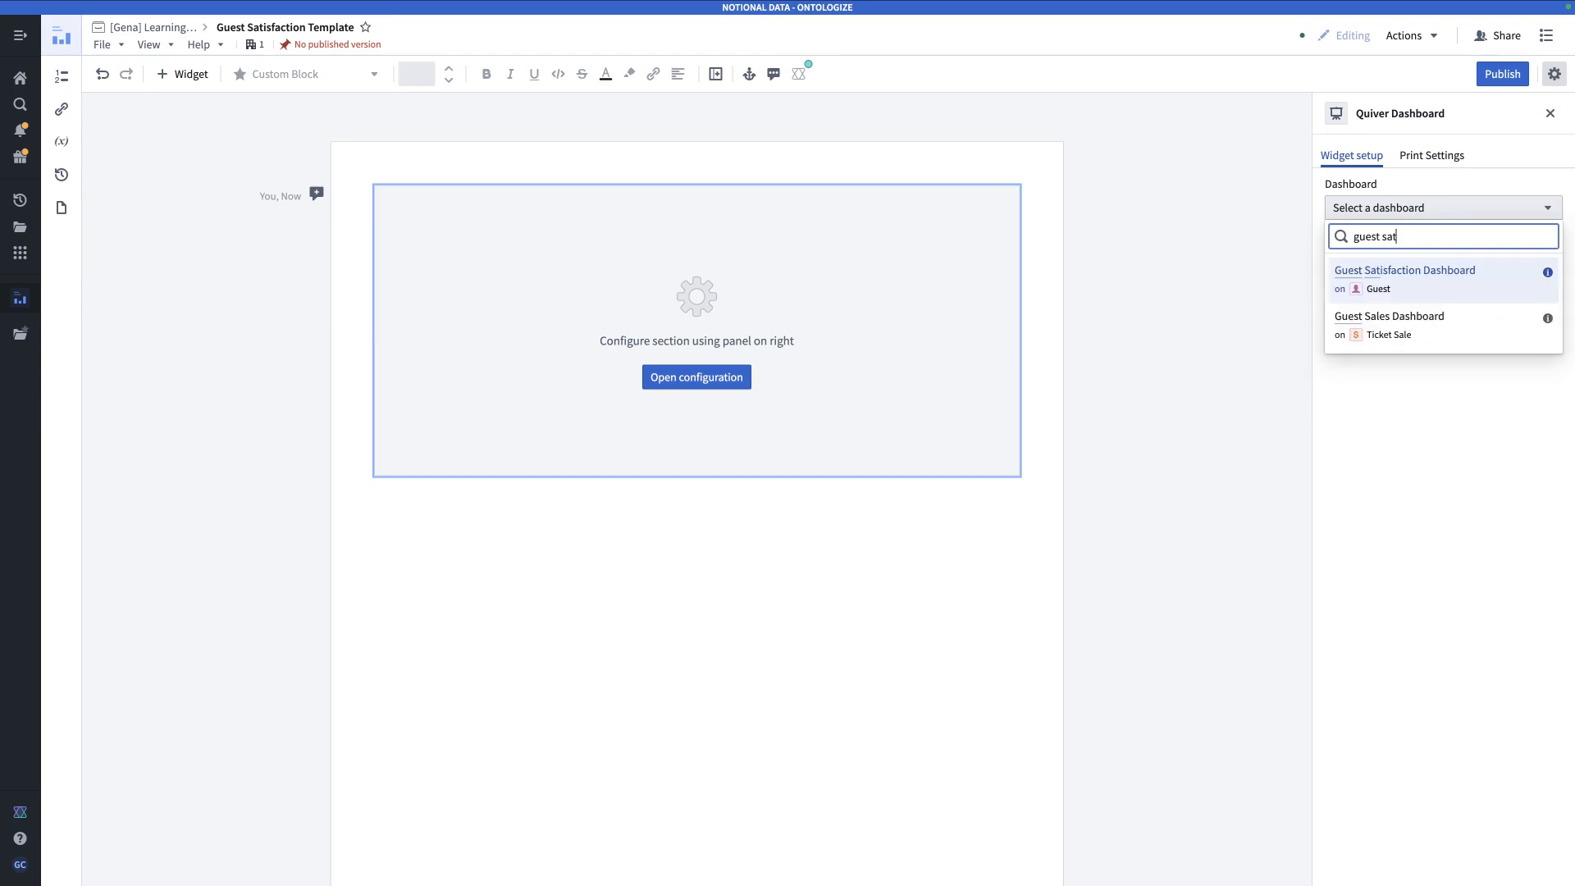
{"action": "left_click", "coordinate": [1427, 273]}
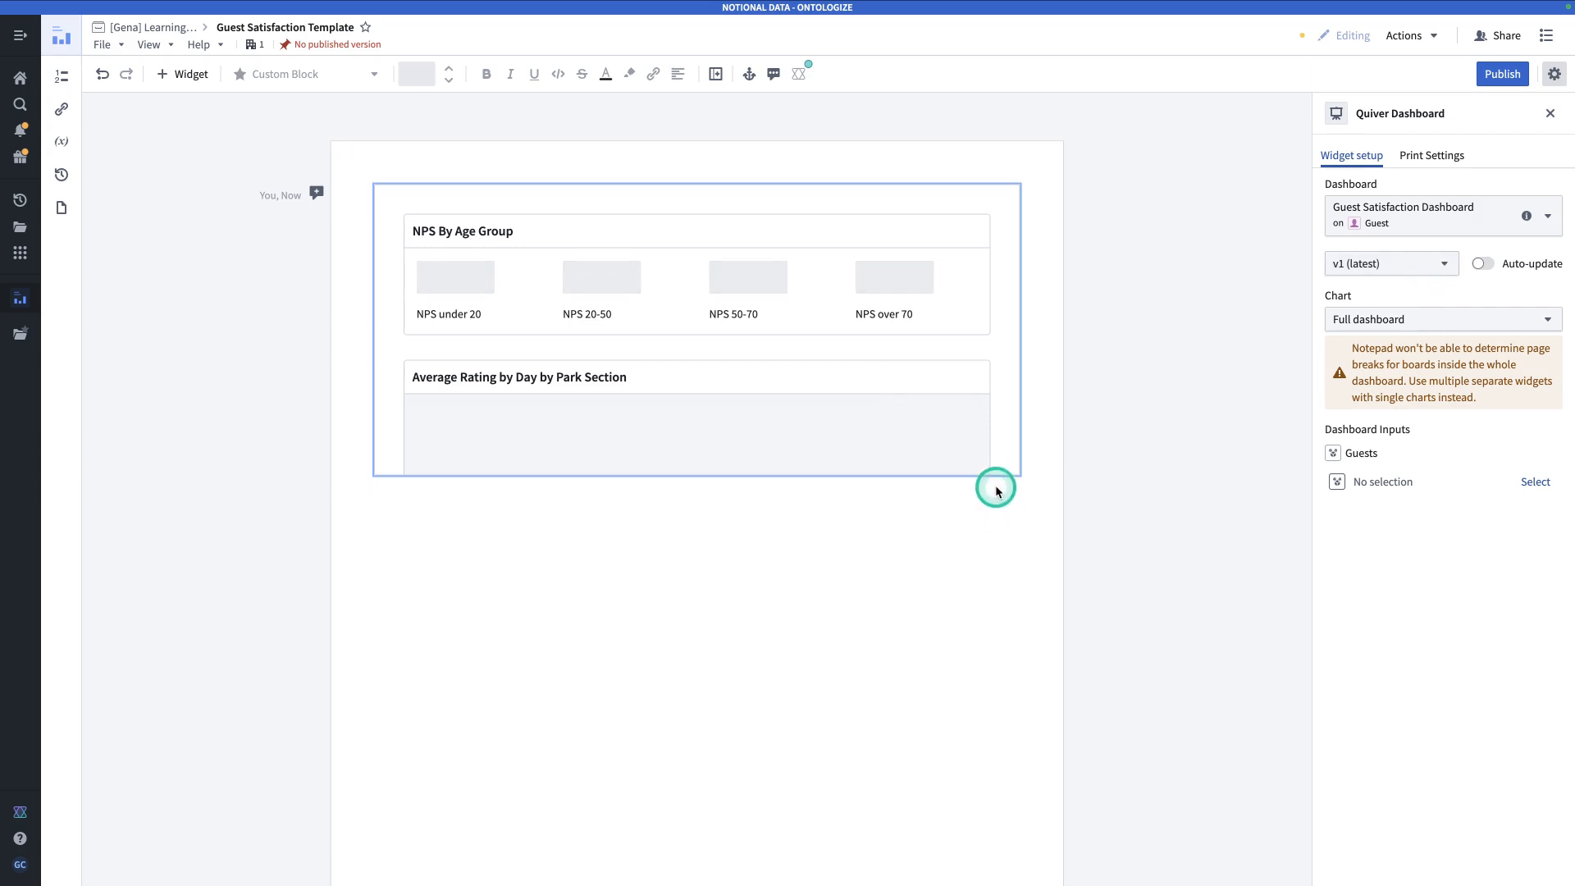
- Enlarge the dashboard widget's height so the whole Average Rating by Day by Park Section chart fits on the page
{"action": "scroll", "coordinate": [996, 489], "scroll_direction": "down", "scroll_amount": 1}
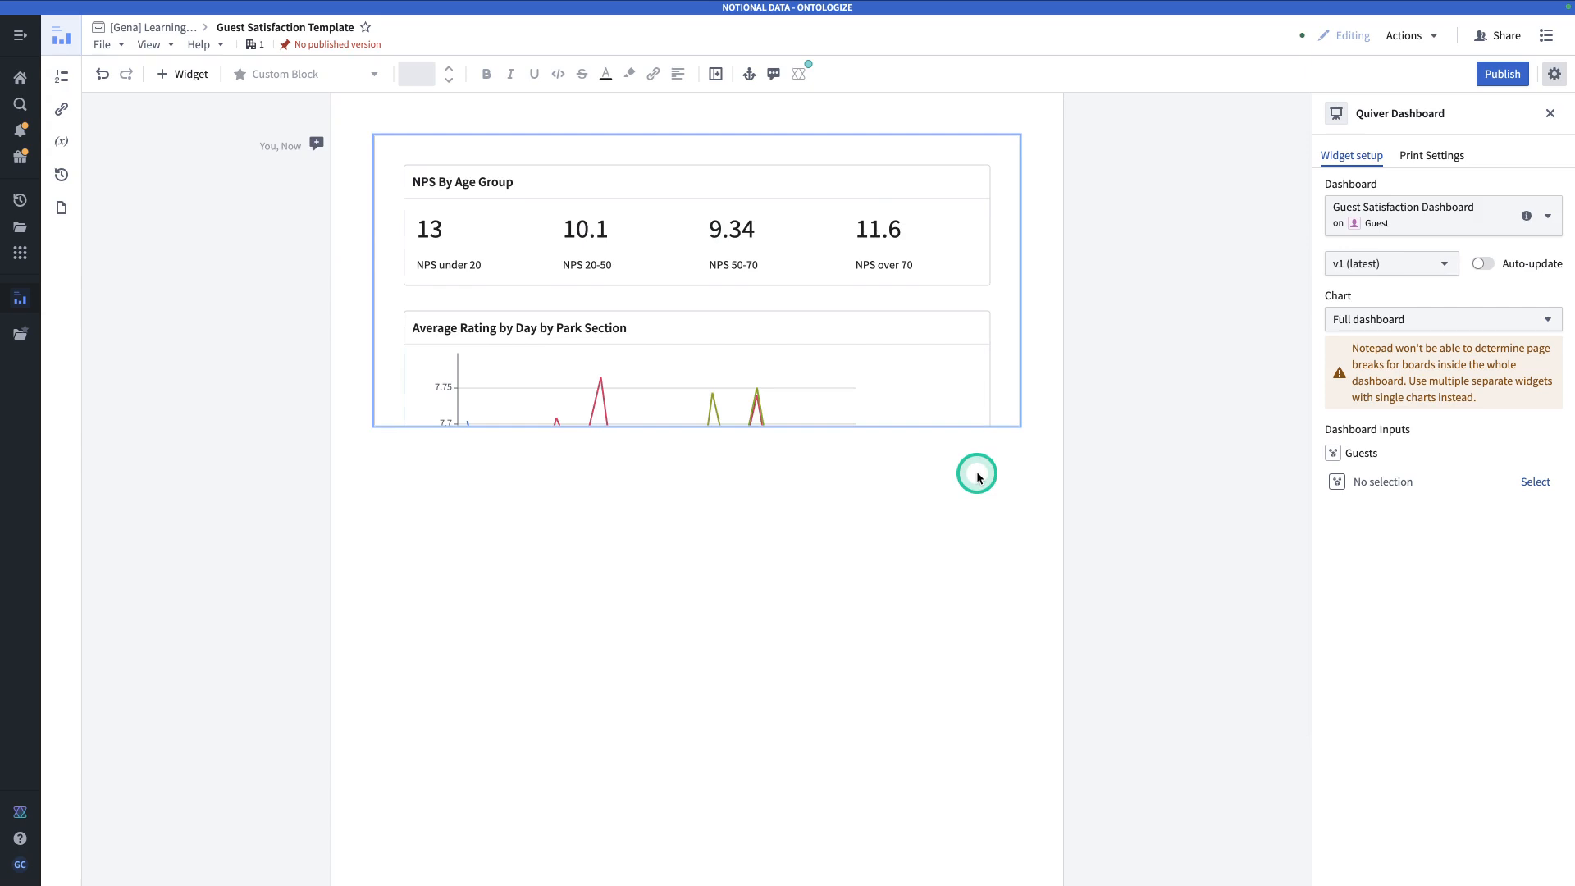
{"action": "left_click_drag", "start_coordinate": [1009, 422], "coordinate": [901, 808]}
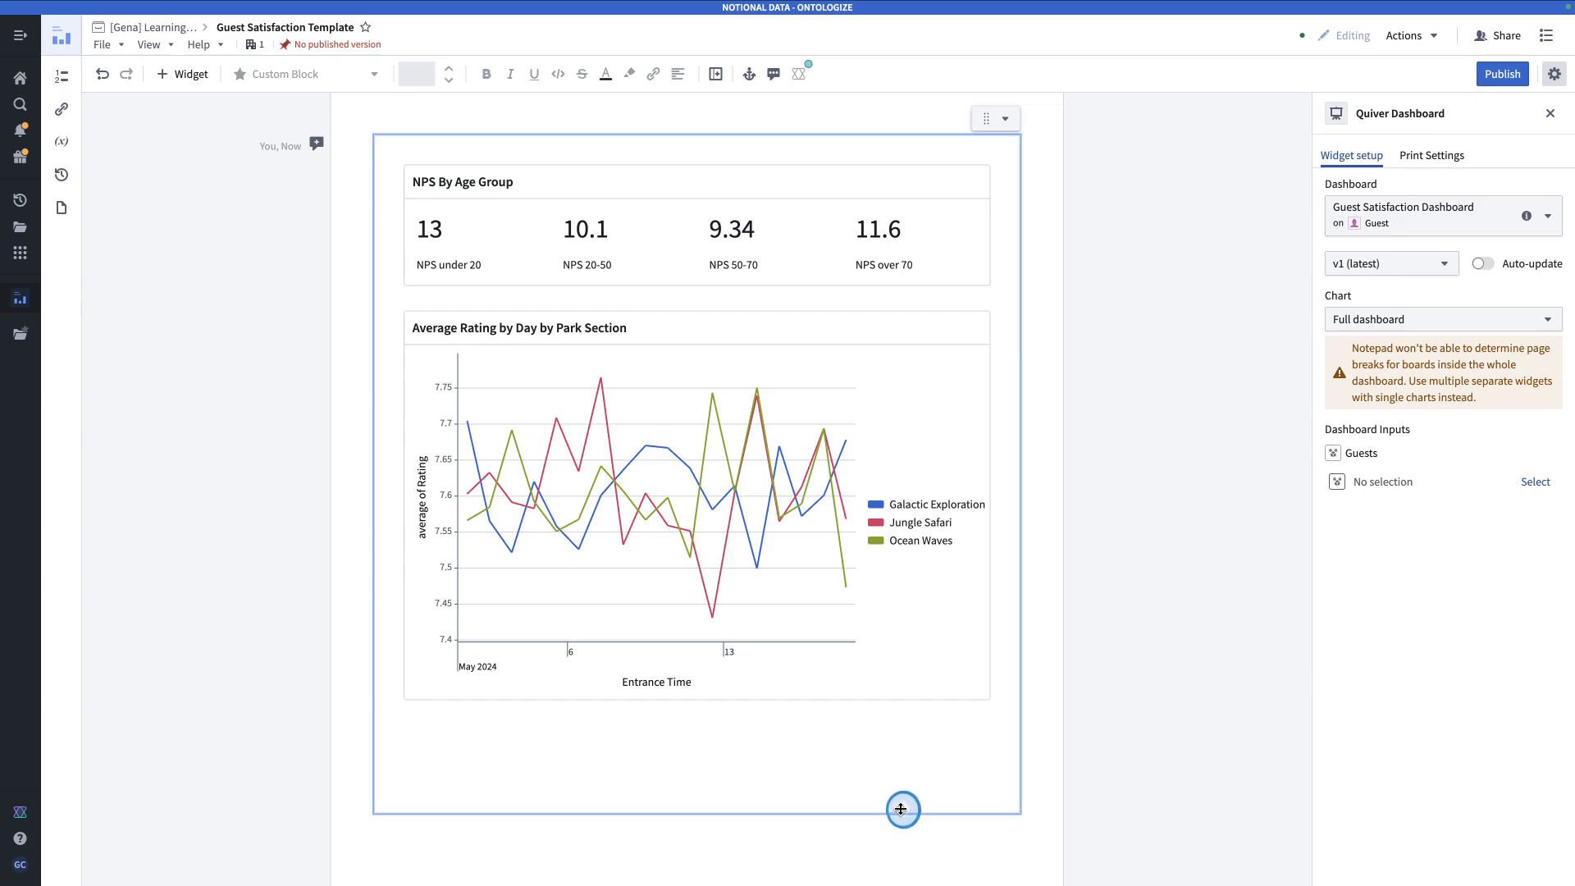
{"action": "scroll", "coordinate": [901, 810], "scroll_direction": "down", "scroll_amount": 2}
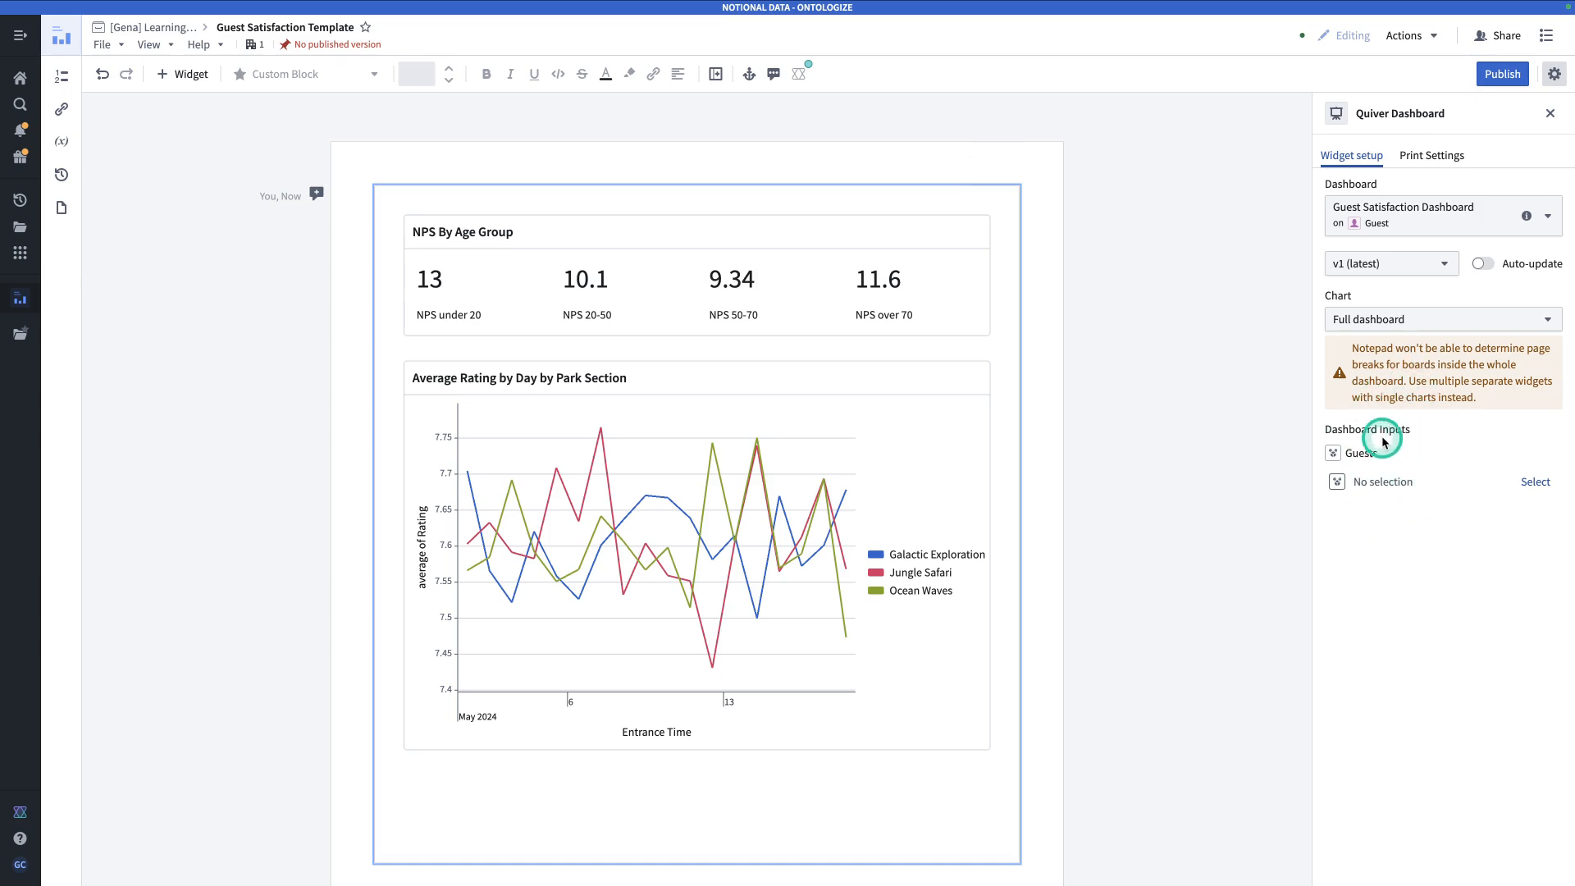
- Map the dashboard's Guests input to a new template input named guests, and publish the template with an auto-assigned version name
{"action": "left_click", "coordinate": [1522, 490]}
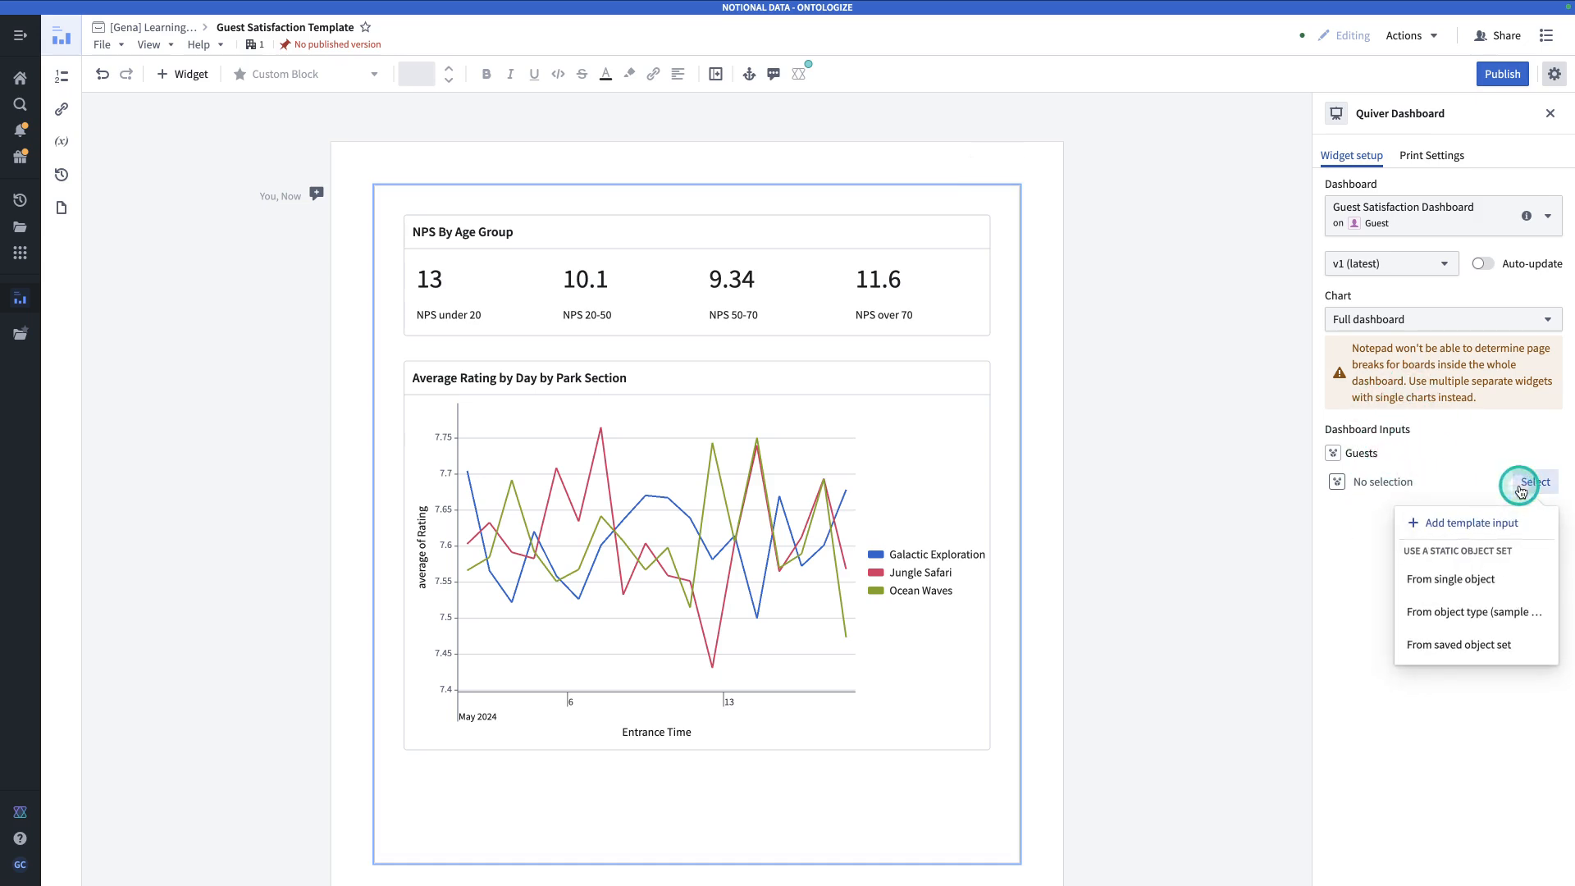
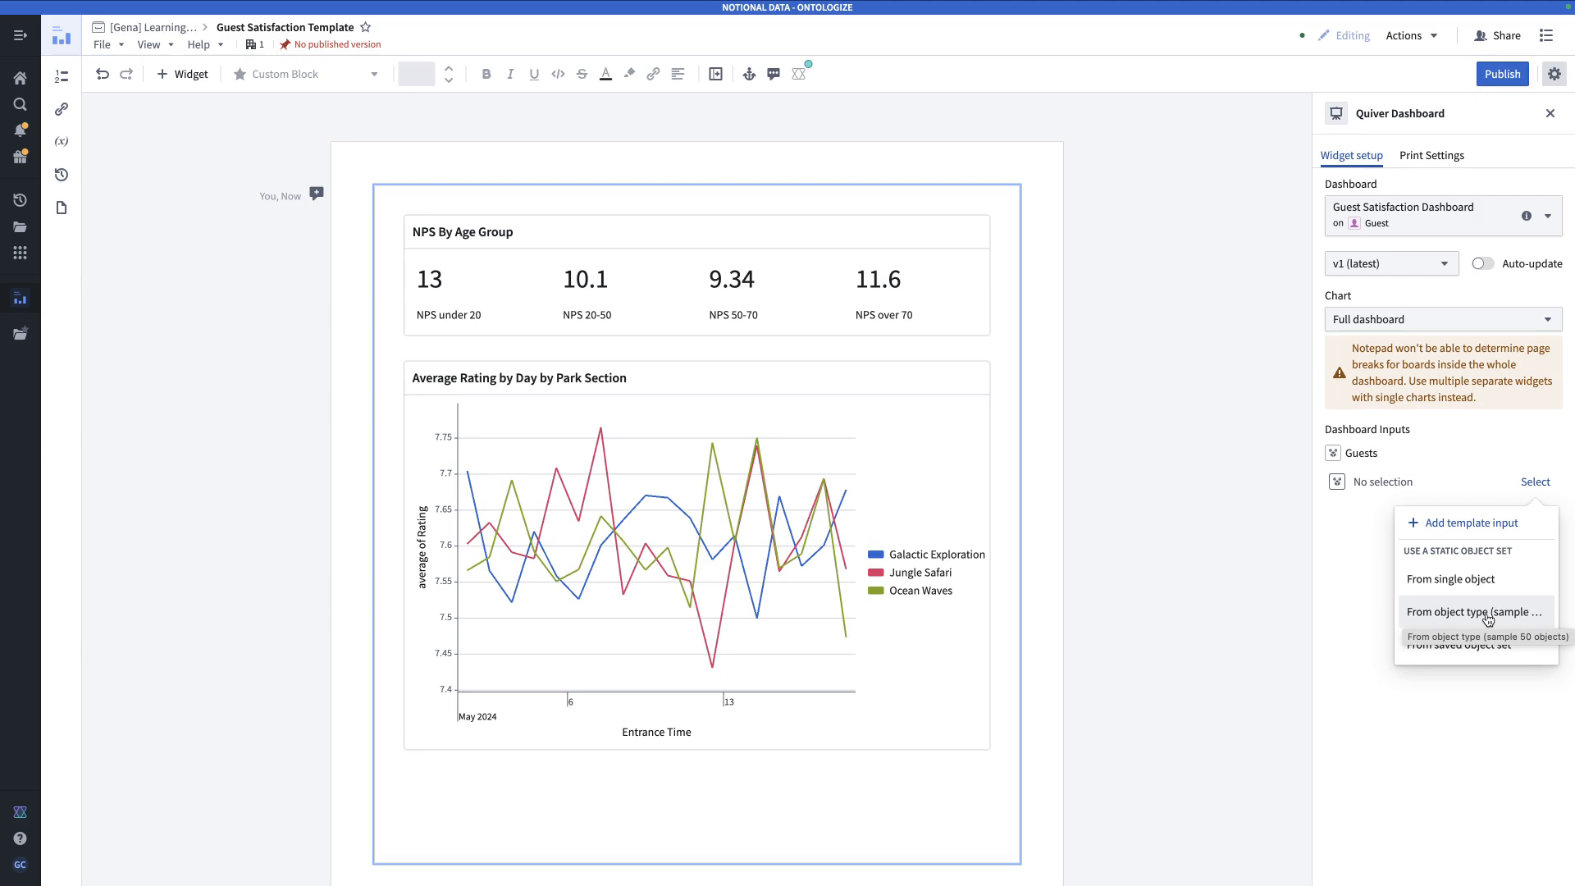
{"action": "left_click", "coordinate": [1460, 530]}
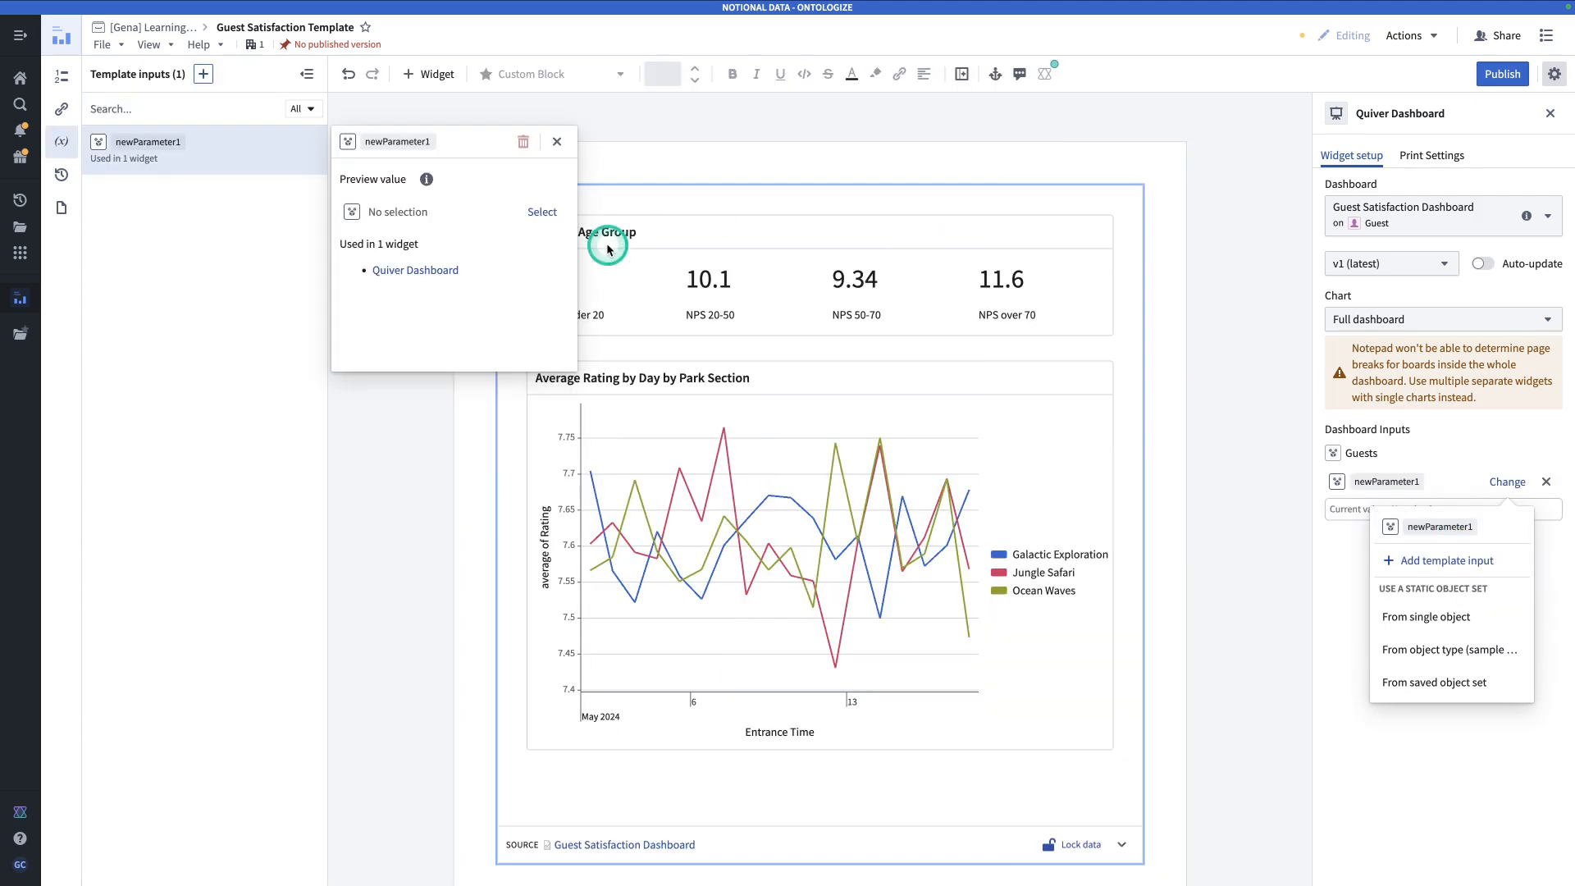
{"action": "left_click", "coordinate": [376, 141]}
{"action": "type", "text": "guests"}
{"action": "key", "text": "Return"}
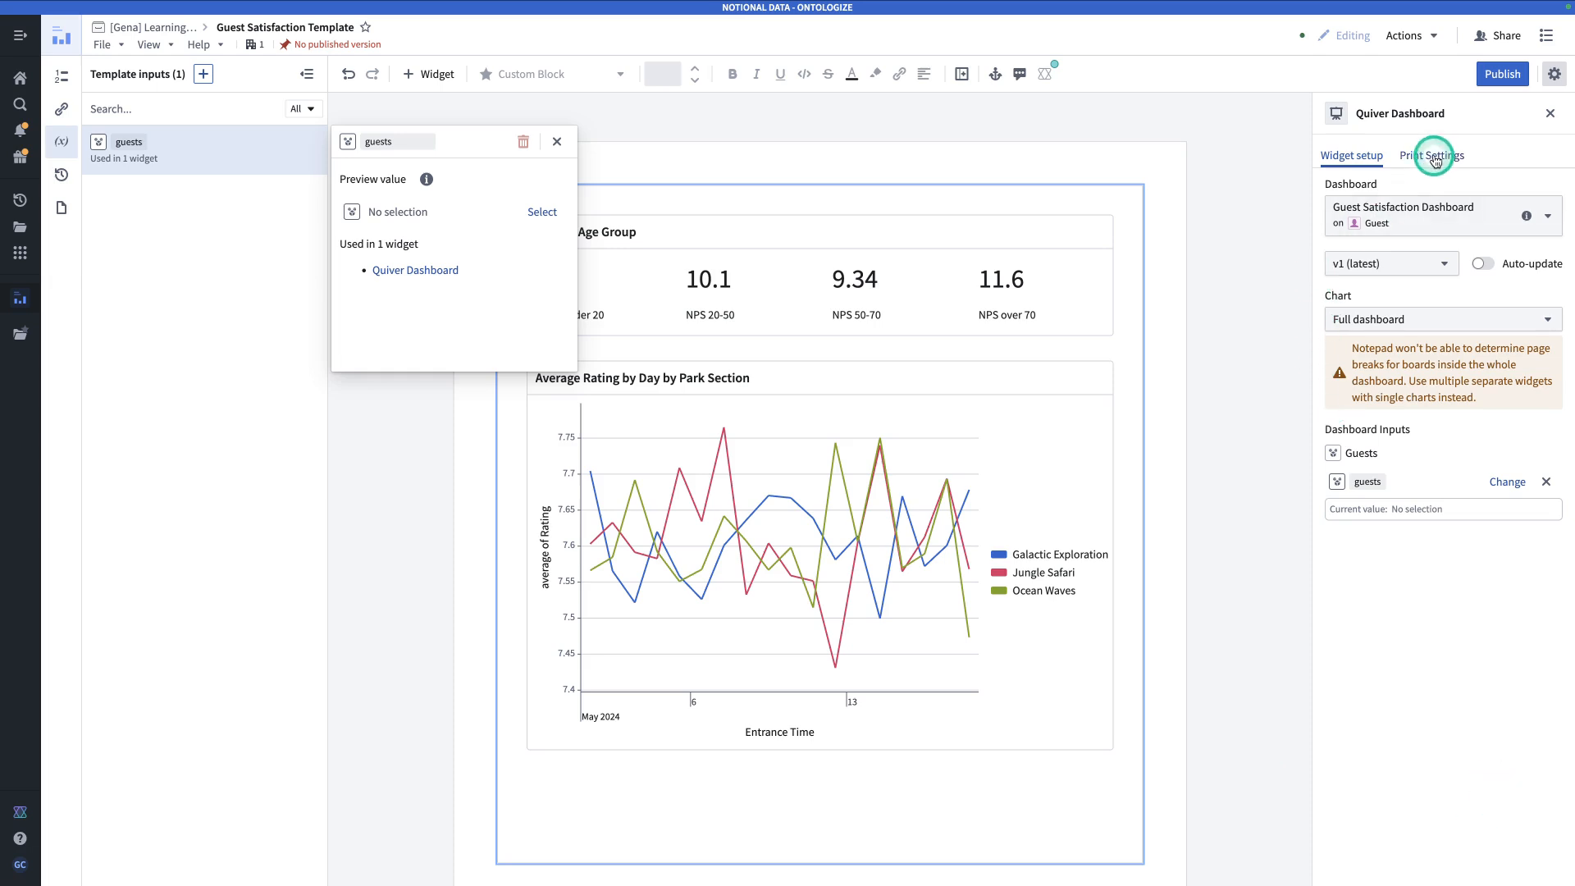
{"action": "left_click", "coordinate": [1500, 74]}
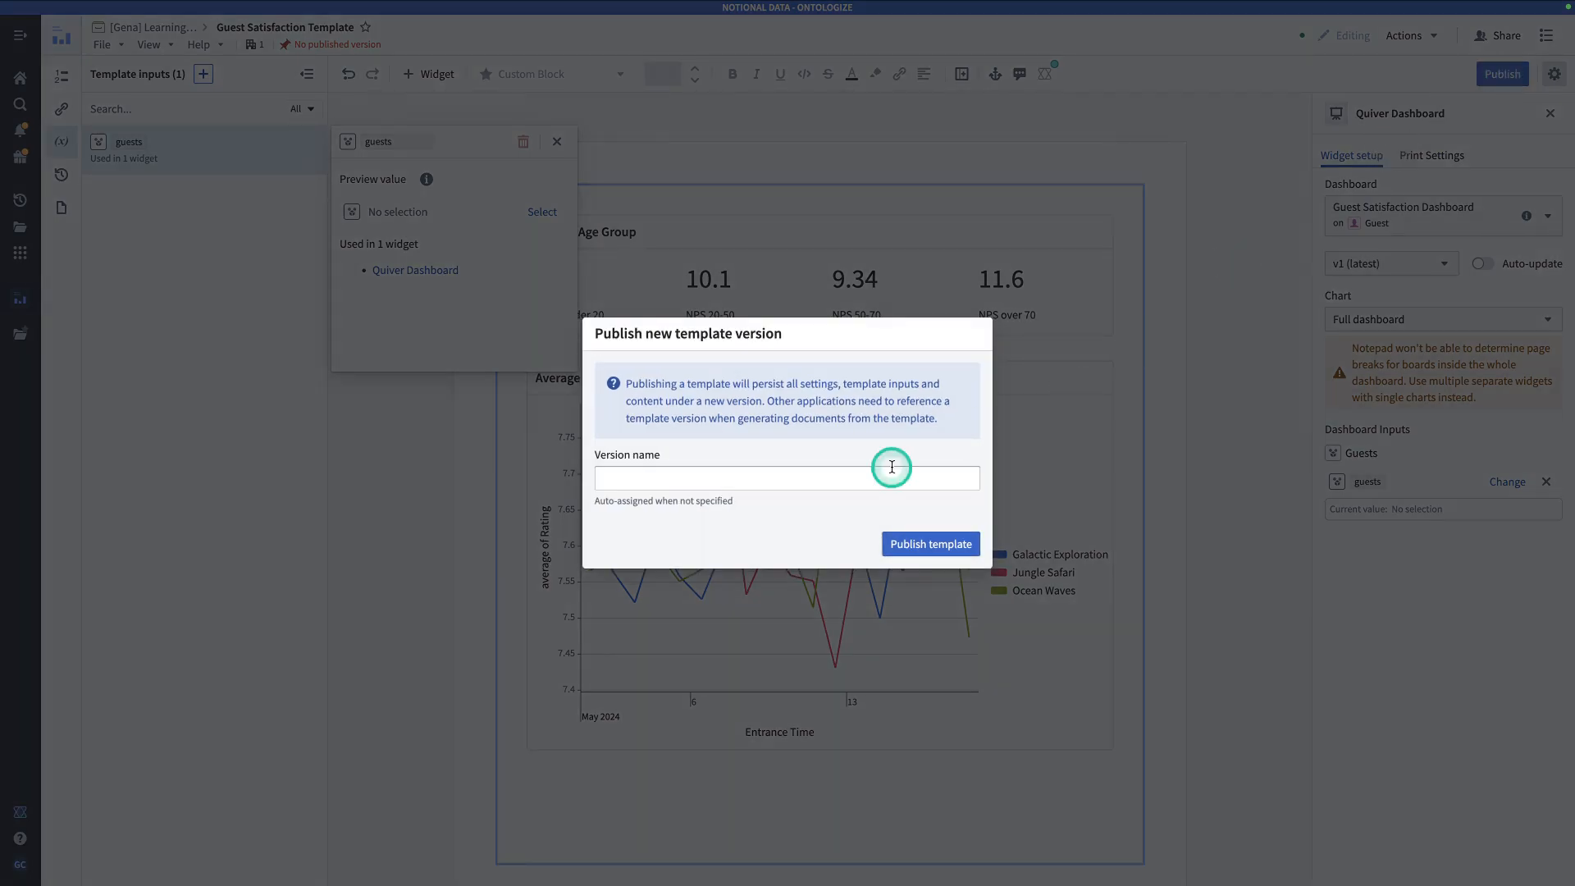
{"action": "left_click", "coordinate": [917, 543]}
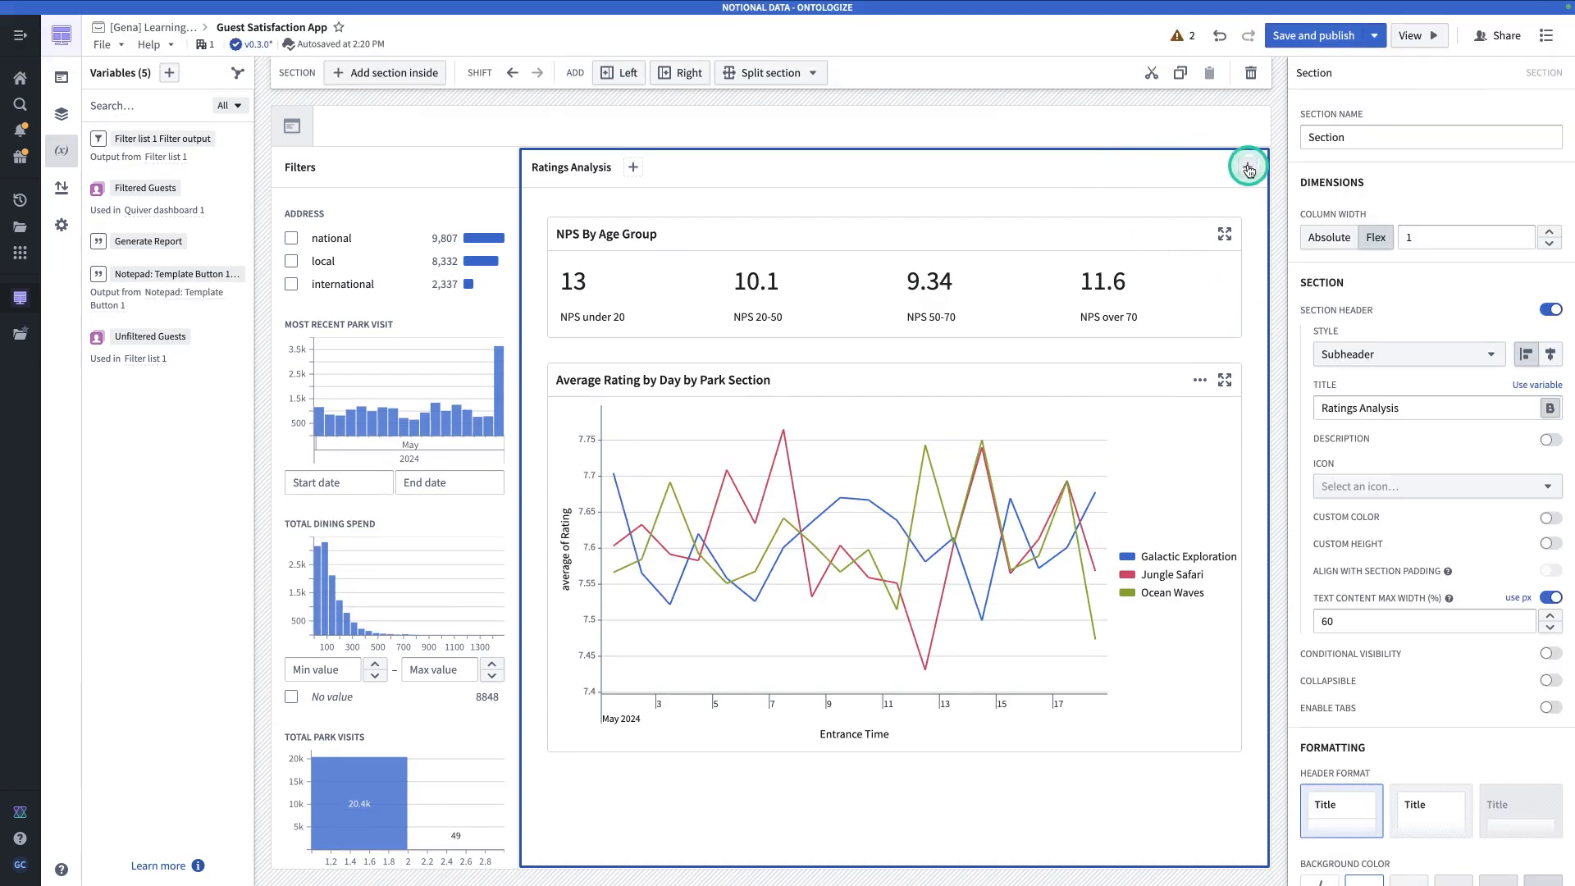
- In the Guest Satisfaction App, add a Notepad: Template Button widget to the far end of the Ratings Analysis header
{"action": "left_click", "coordinate": [1246, 168]}
{"action": "type", "text": "note"}
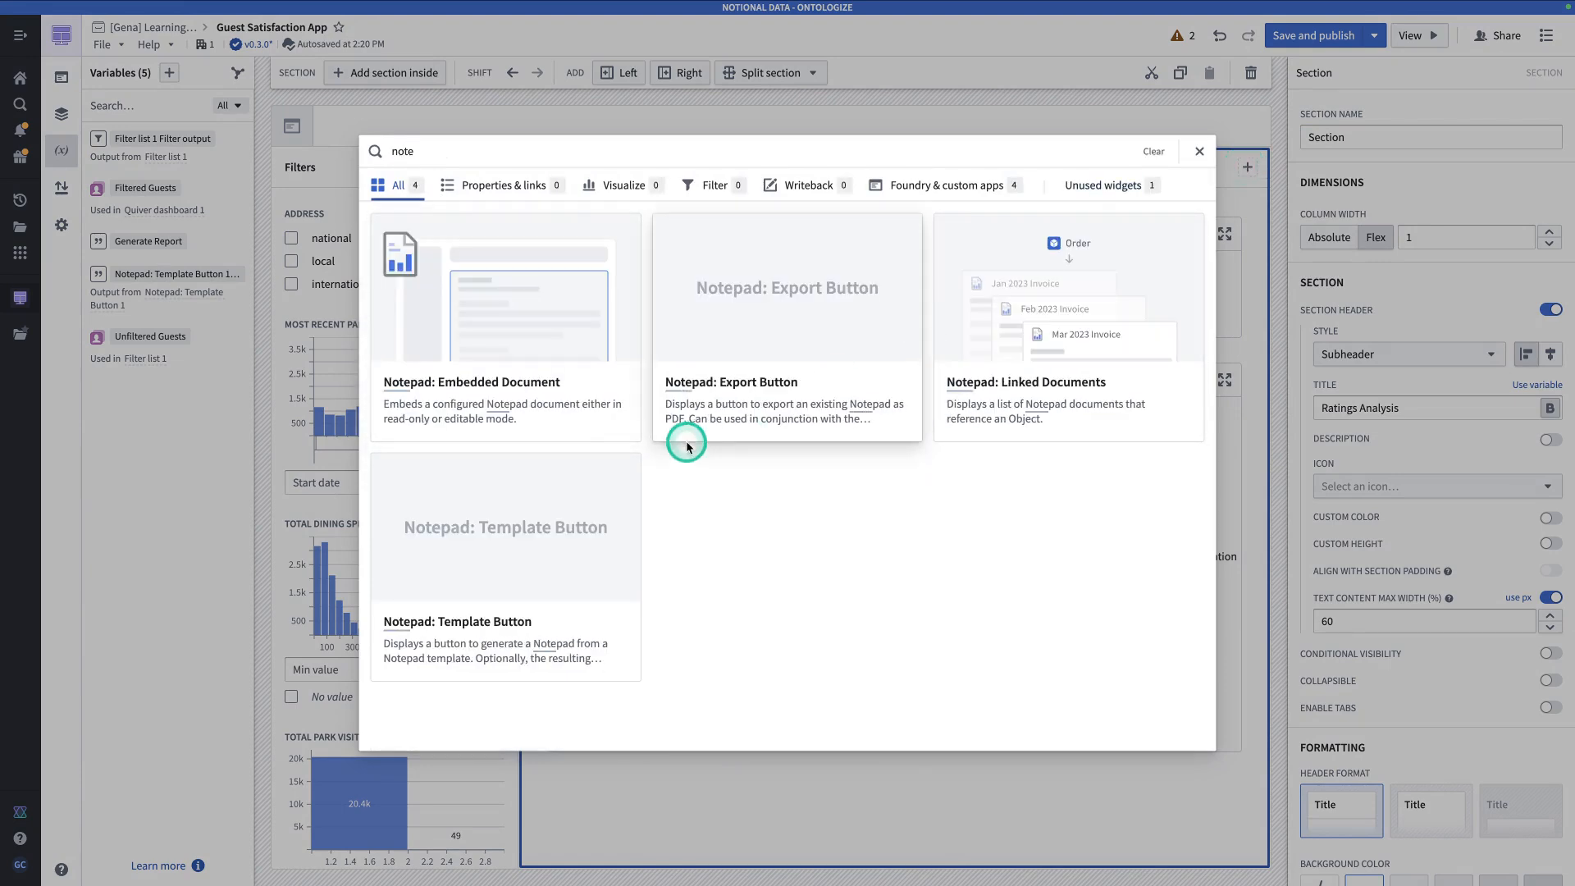
{"action": "left_click", "coordinate": [604, 490]}
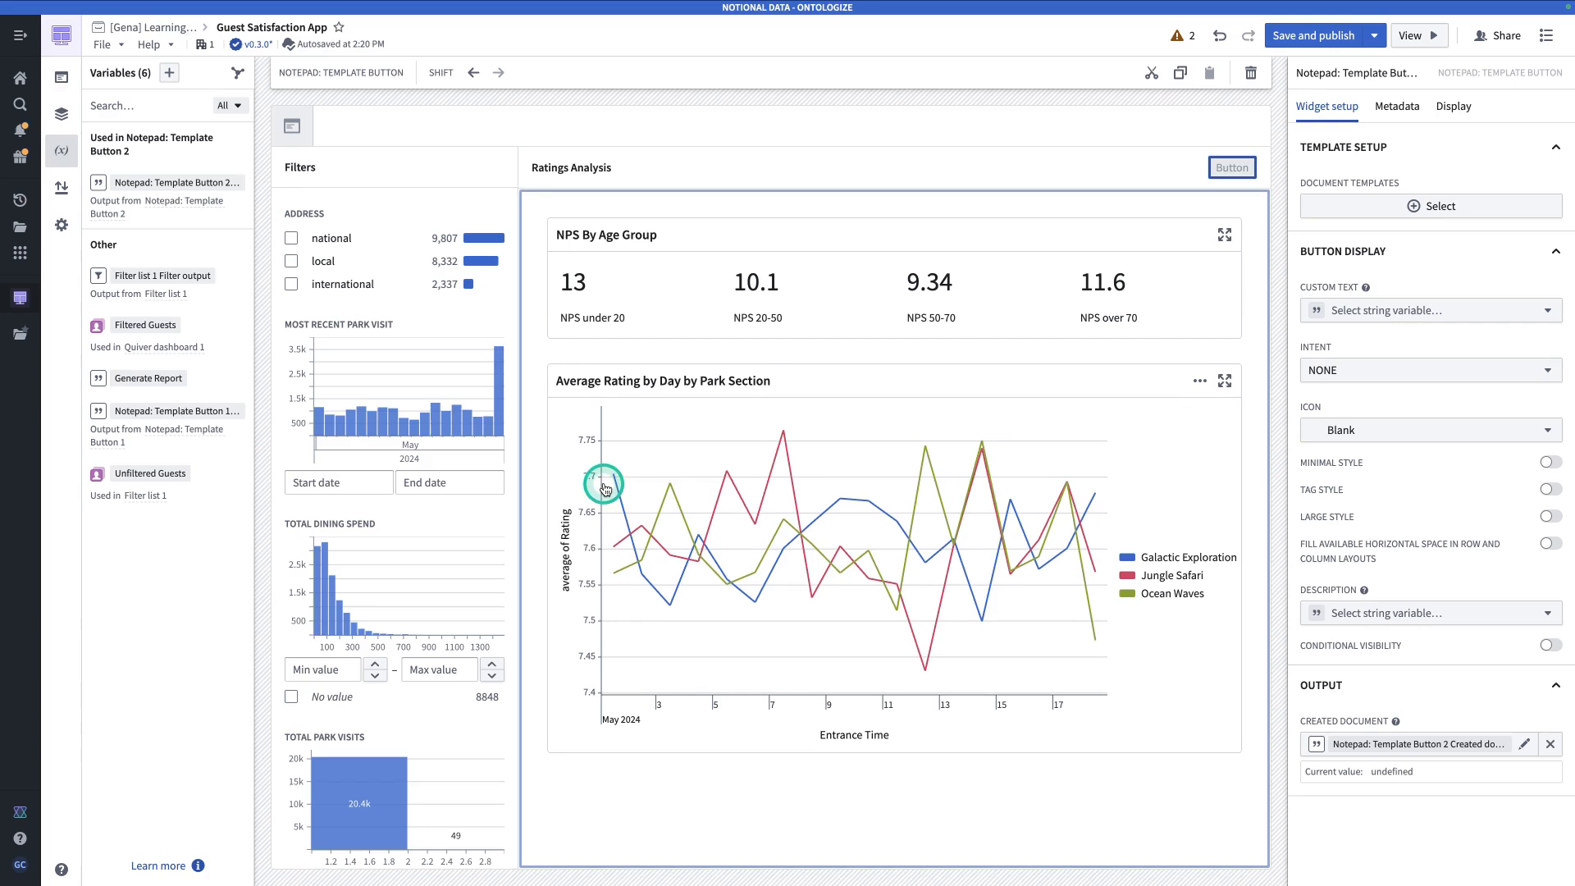
- Assign the Guest Satisfaction Template as the button's document template and open that template's configuration
{"action": "left_click", "coordinate": [1398, 206]}
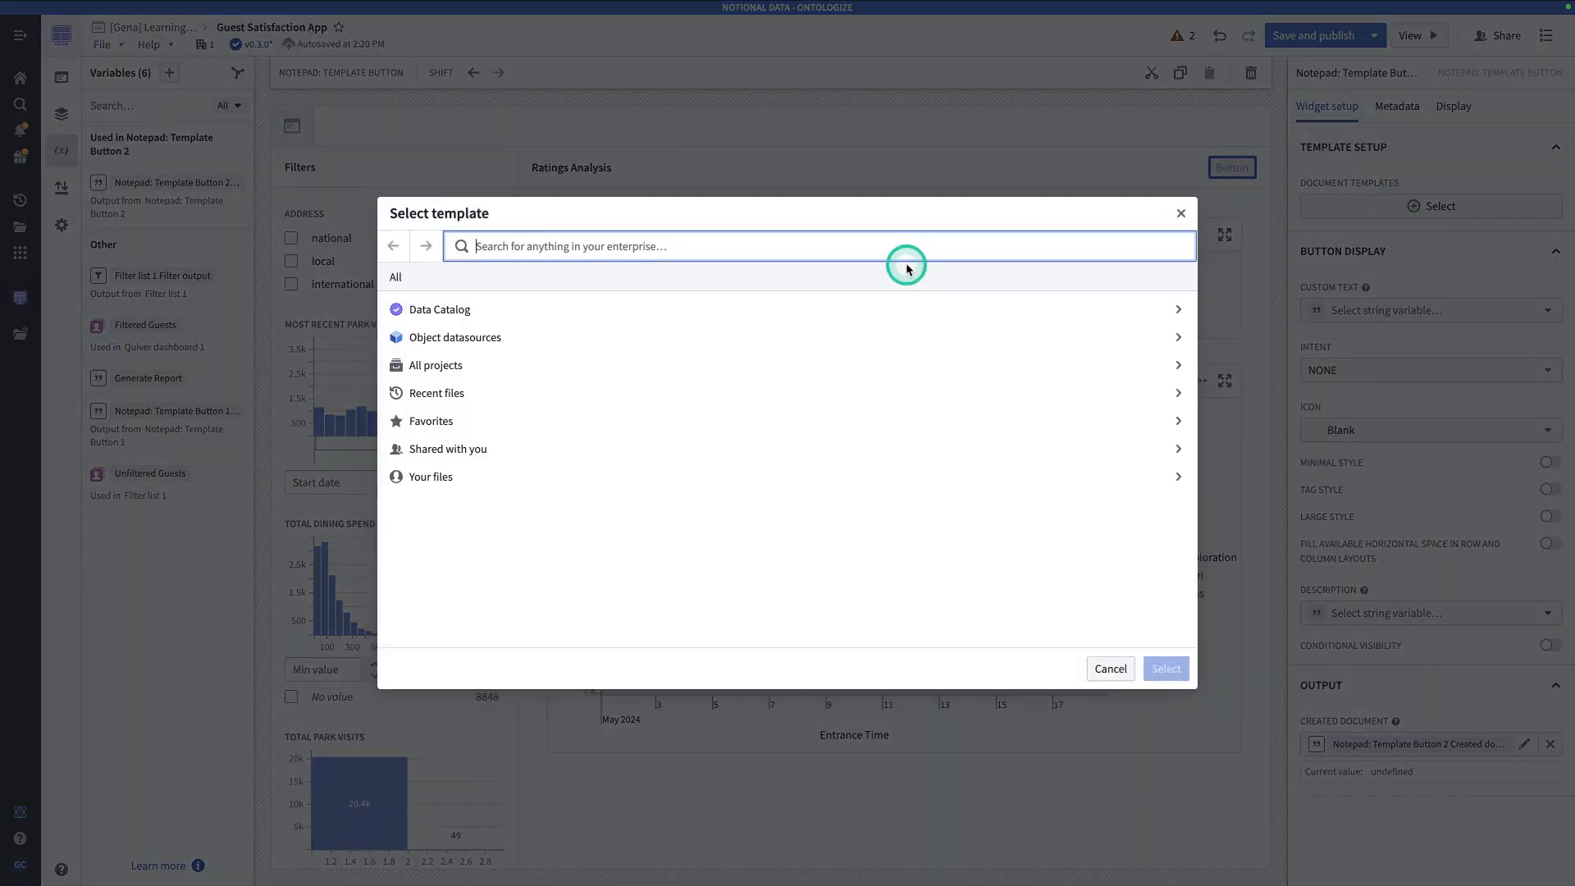
{"action": "type", "text": "guest sa"}
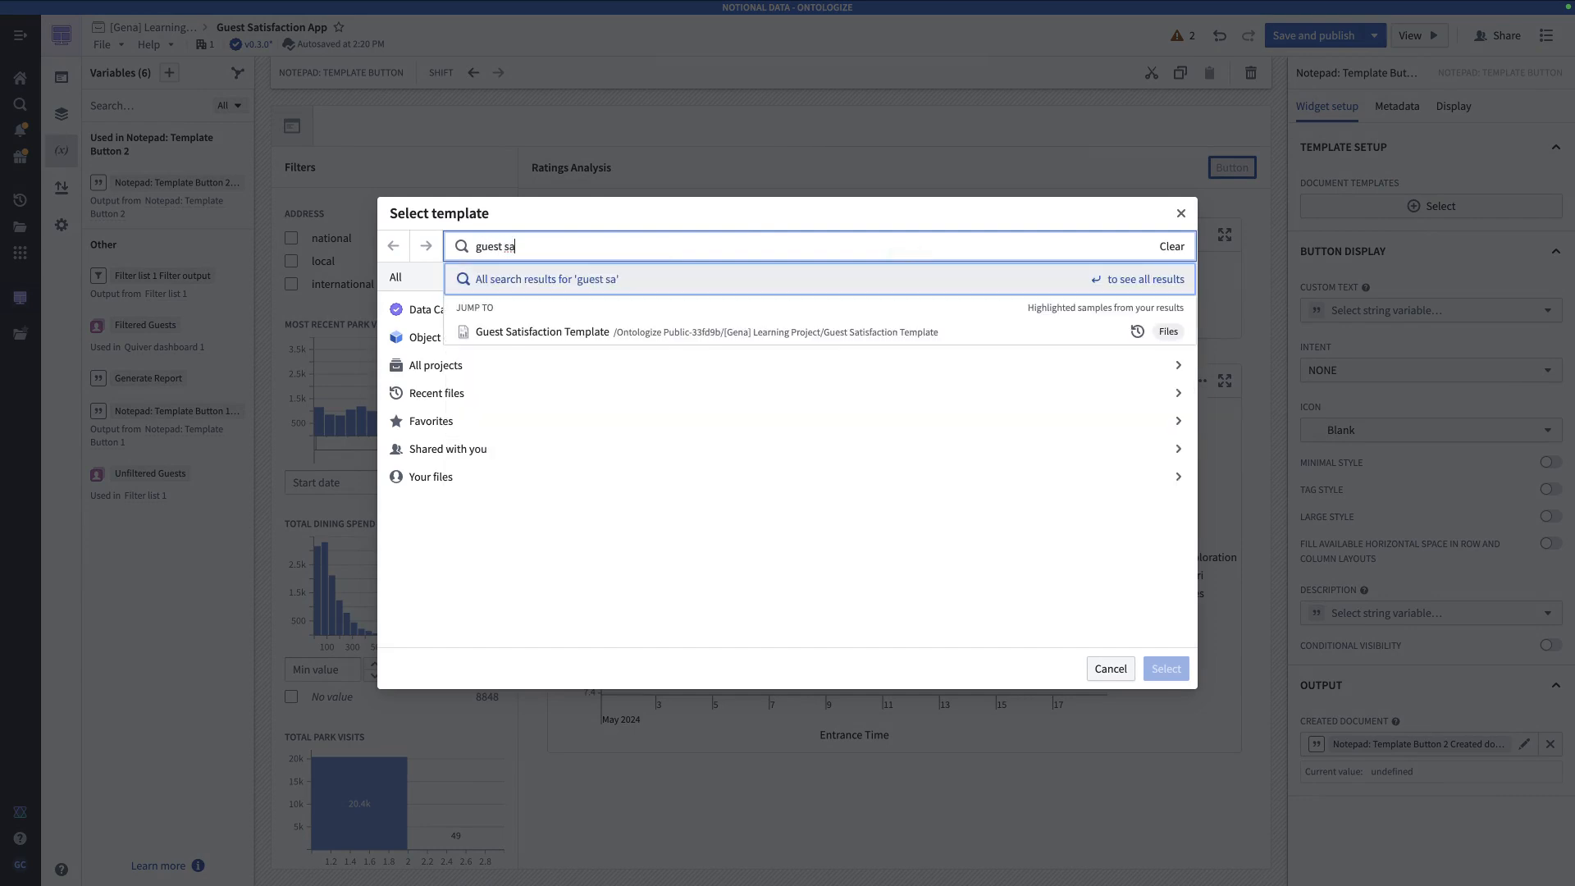
{"action": "left_click", "coordinate": [892, 331]}
{"action": "mouse_move", "coordinate": [1461, 230]}
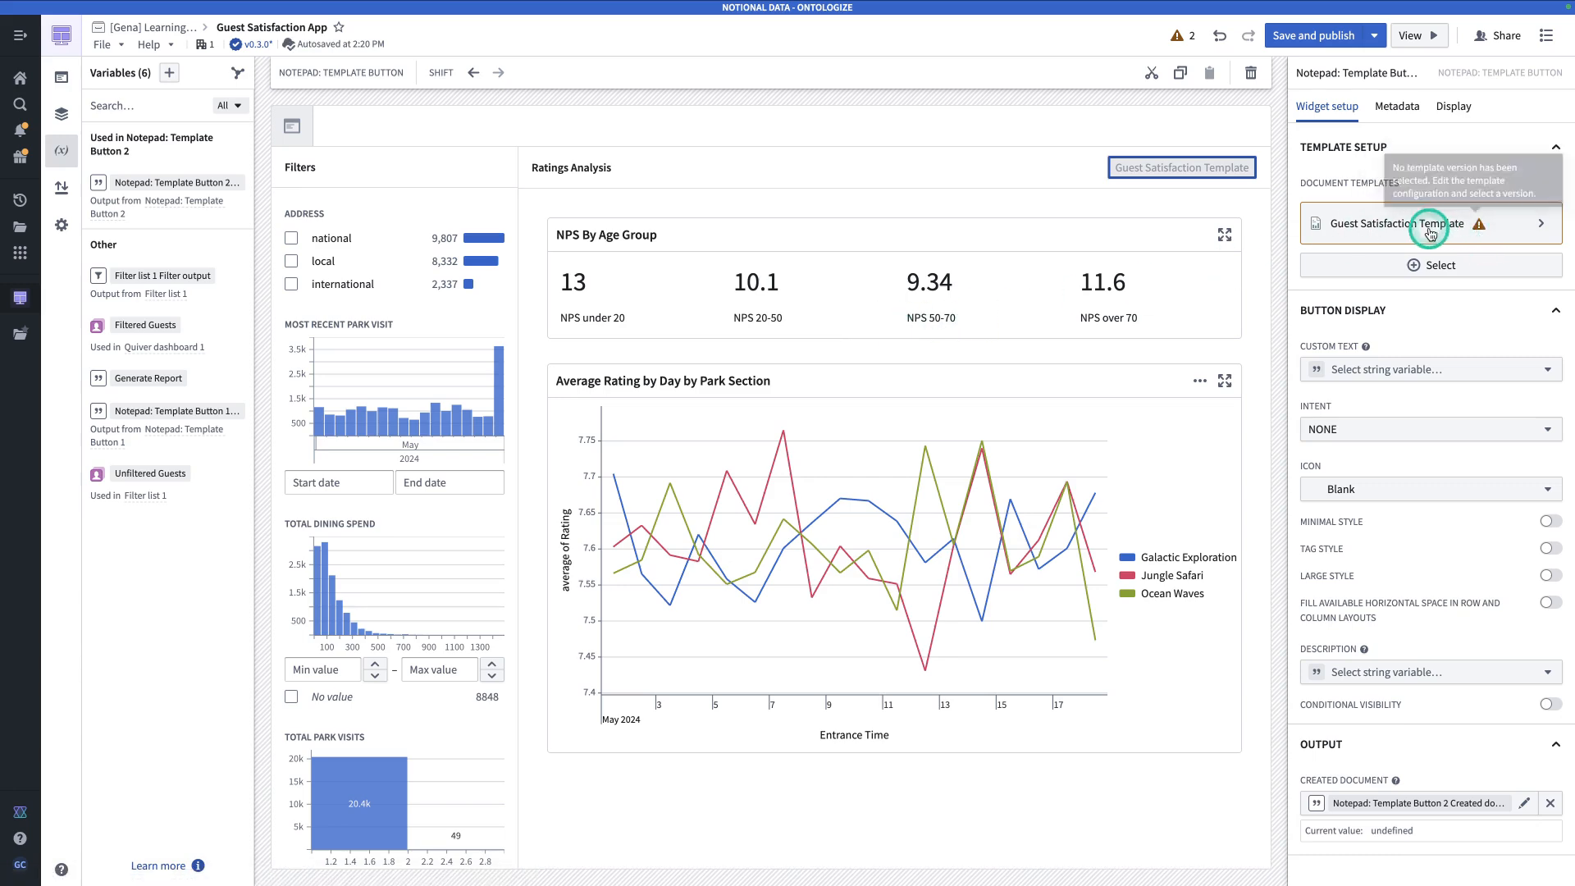
{"action": "left_click", "coordinate": [1427, 225]}
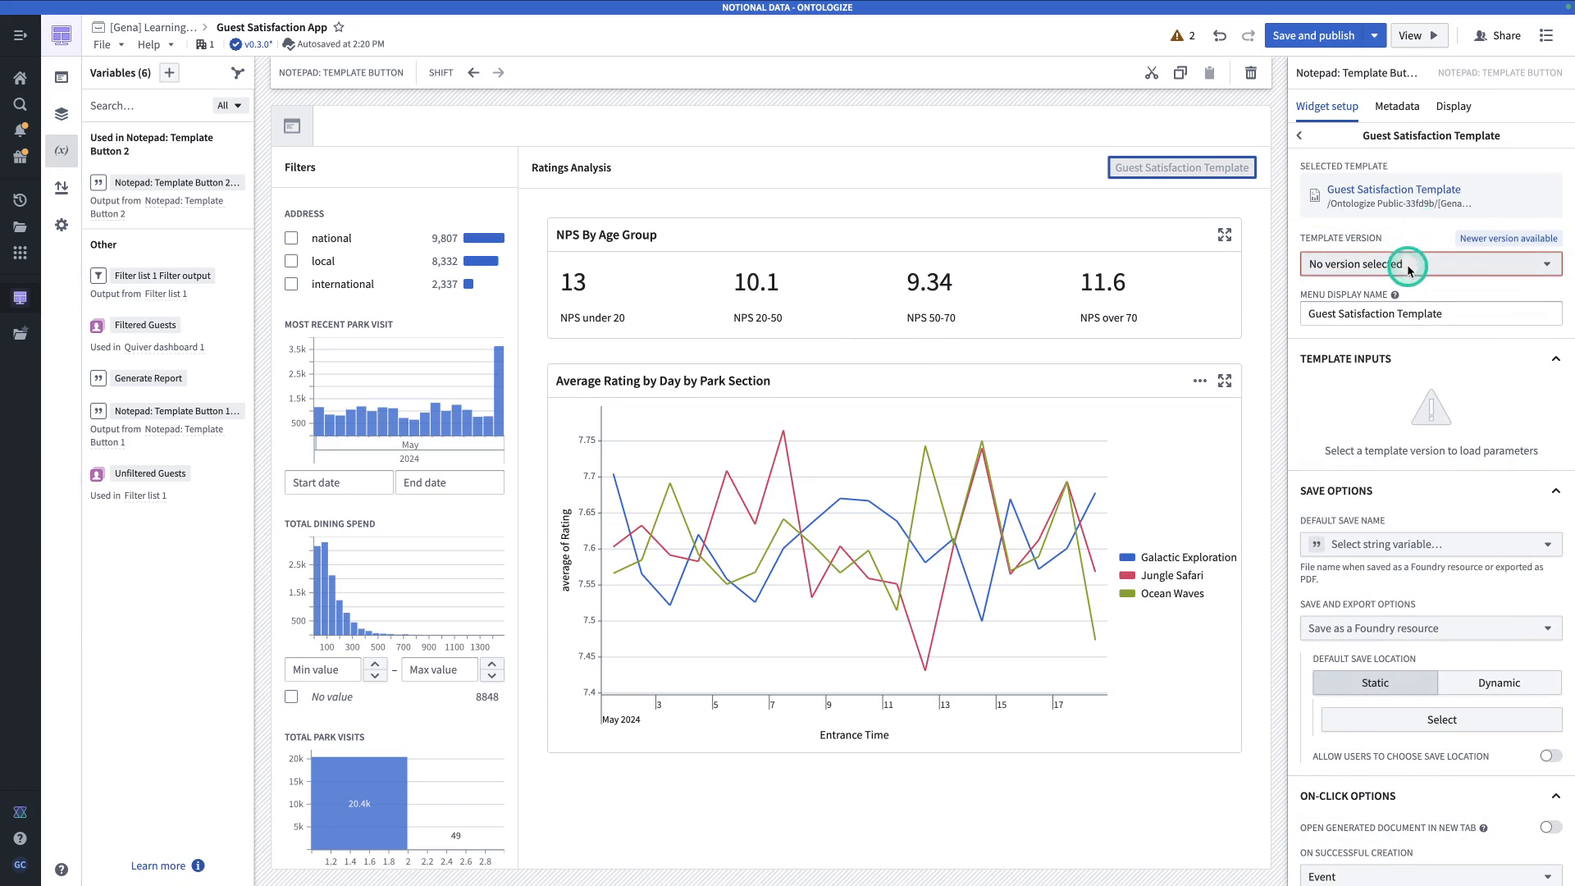
- Set the Guest Satisfaction Template to version (v1) Version 1 and its menu display name to "Generate Report"
{"action": "left_click", "coordinate": [1407, 269]}
{"action": "left_click", "coordinate": [1412, 291]}
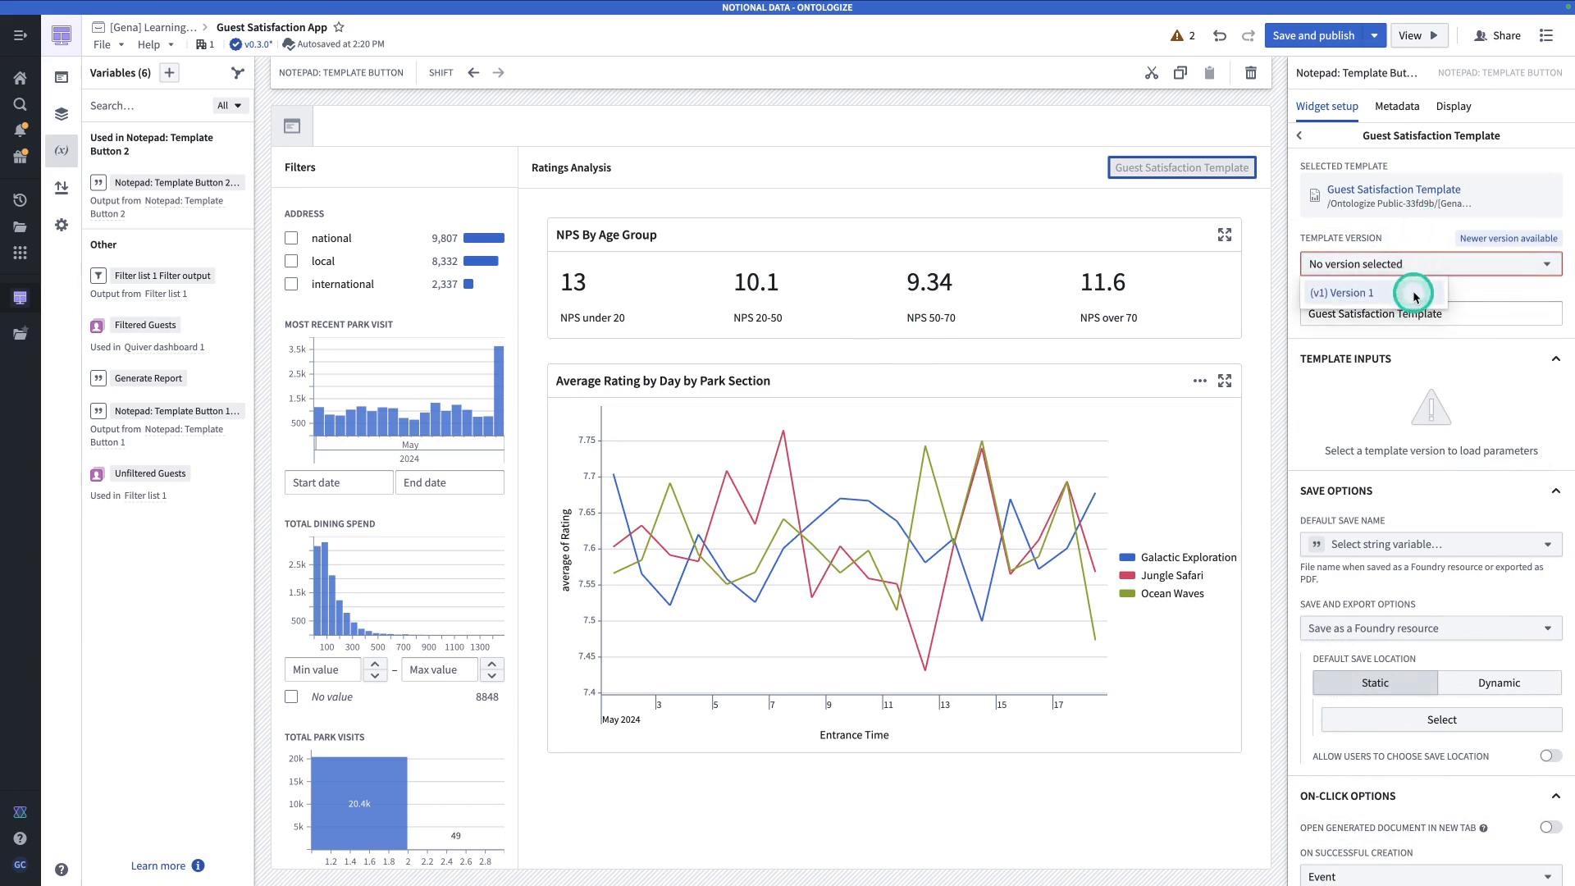
{"action": "triple_click", "coordinate": [1464, 315]}
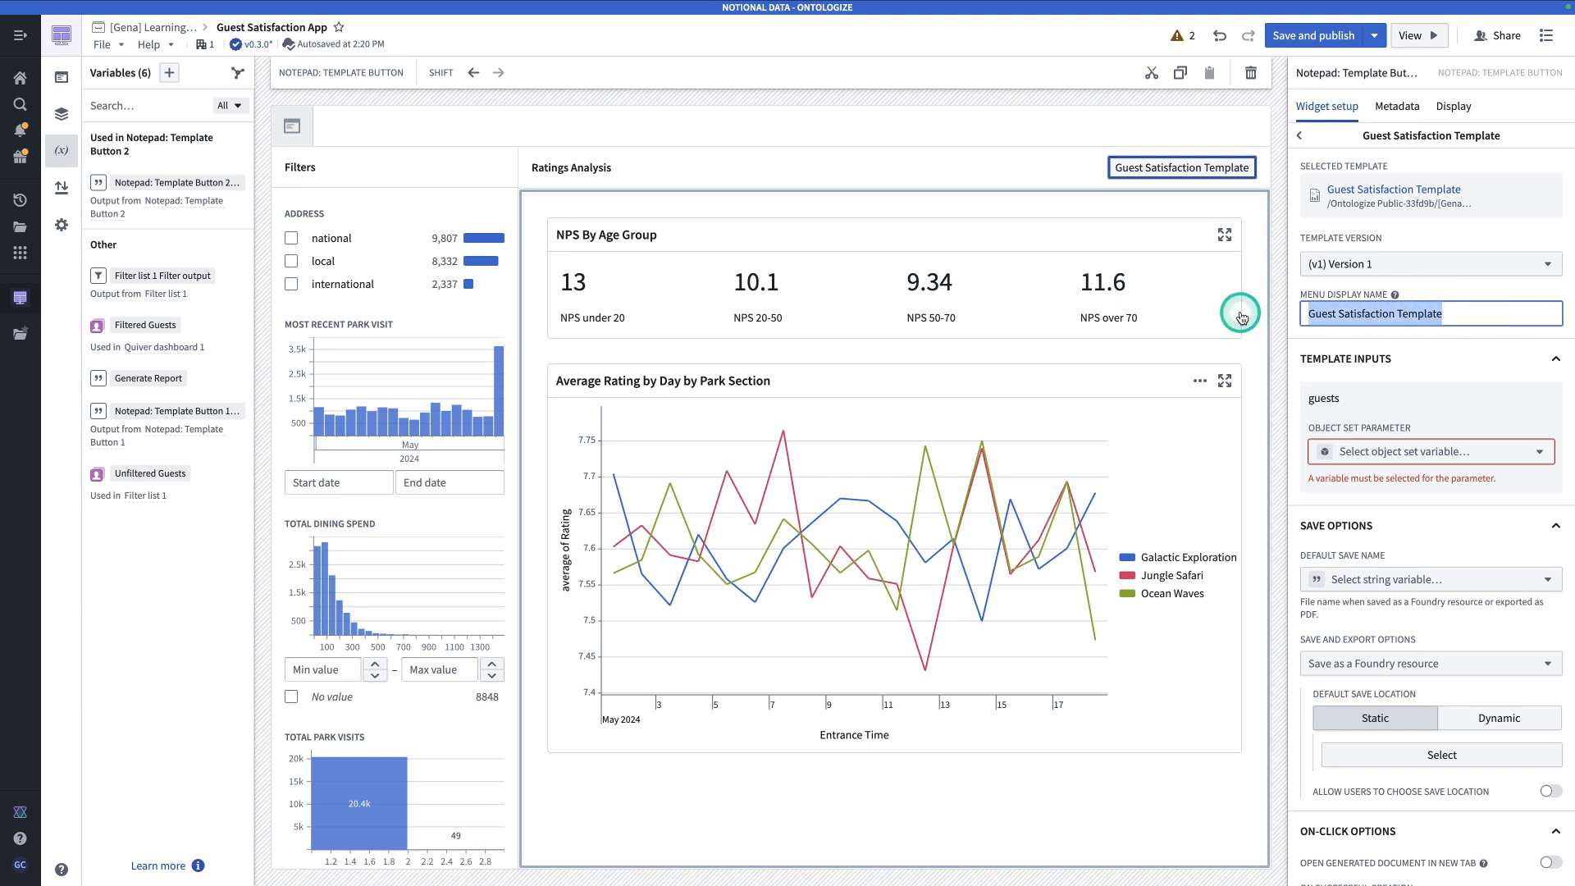
{"action": "type", "text": "Generate Report"}
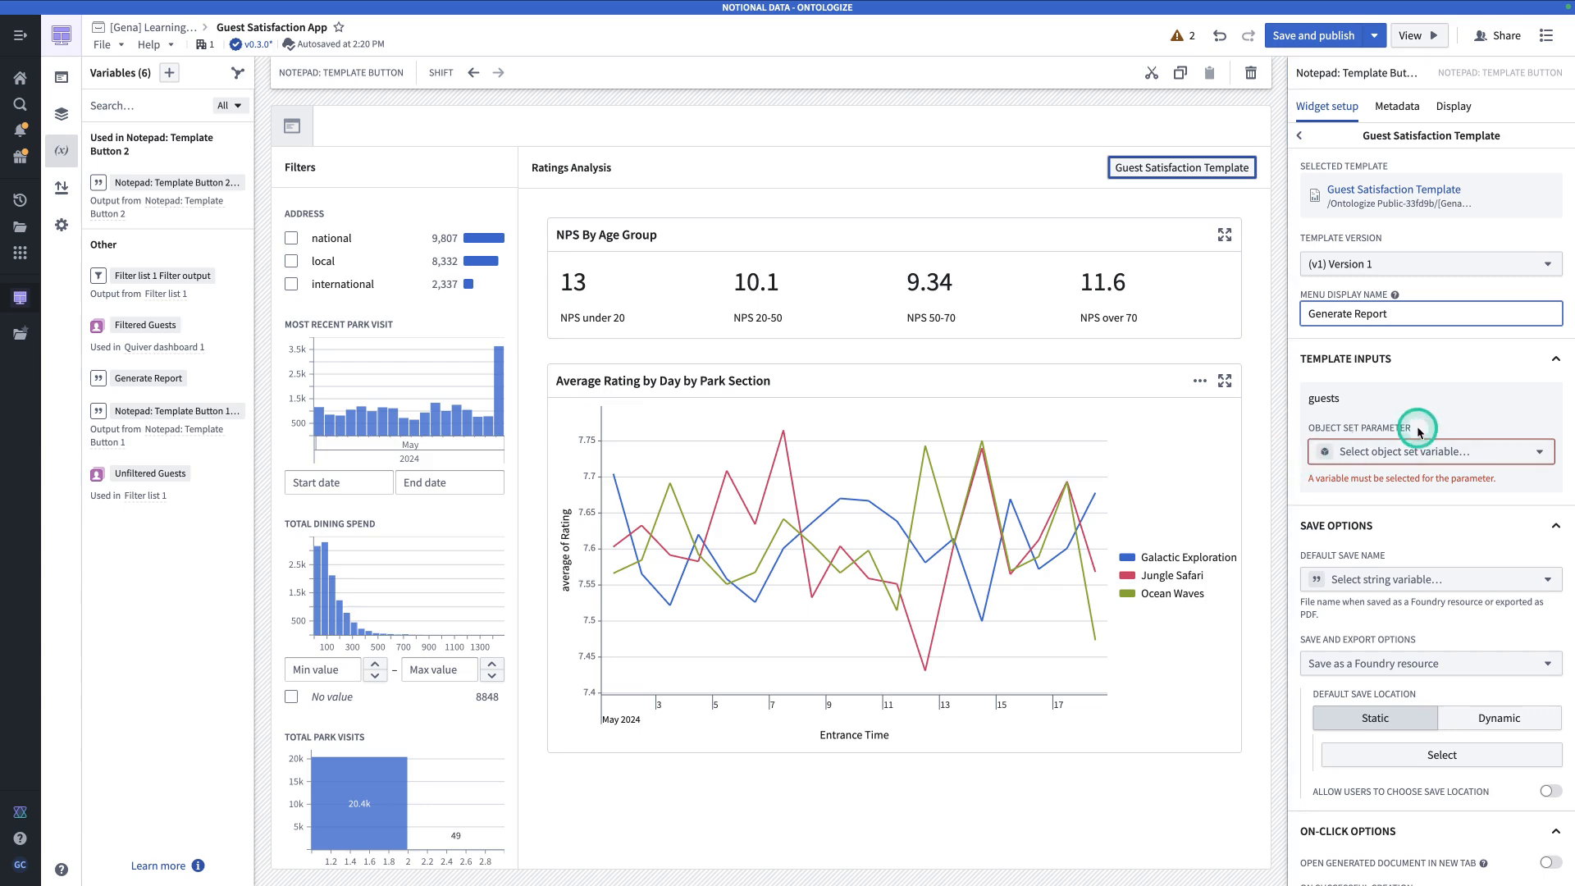
- Assign the Filtered Guests variable to the template's guests object set parameter
{"action": "left_click", "coordinate": [1383, 458]}
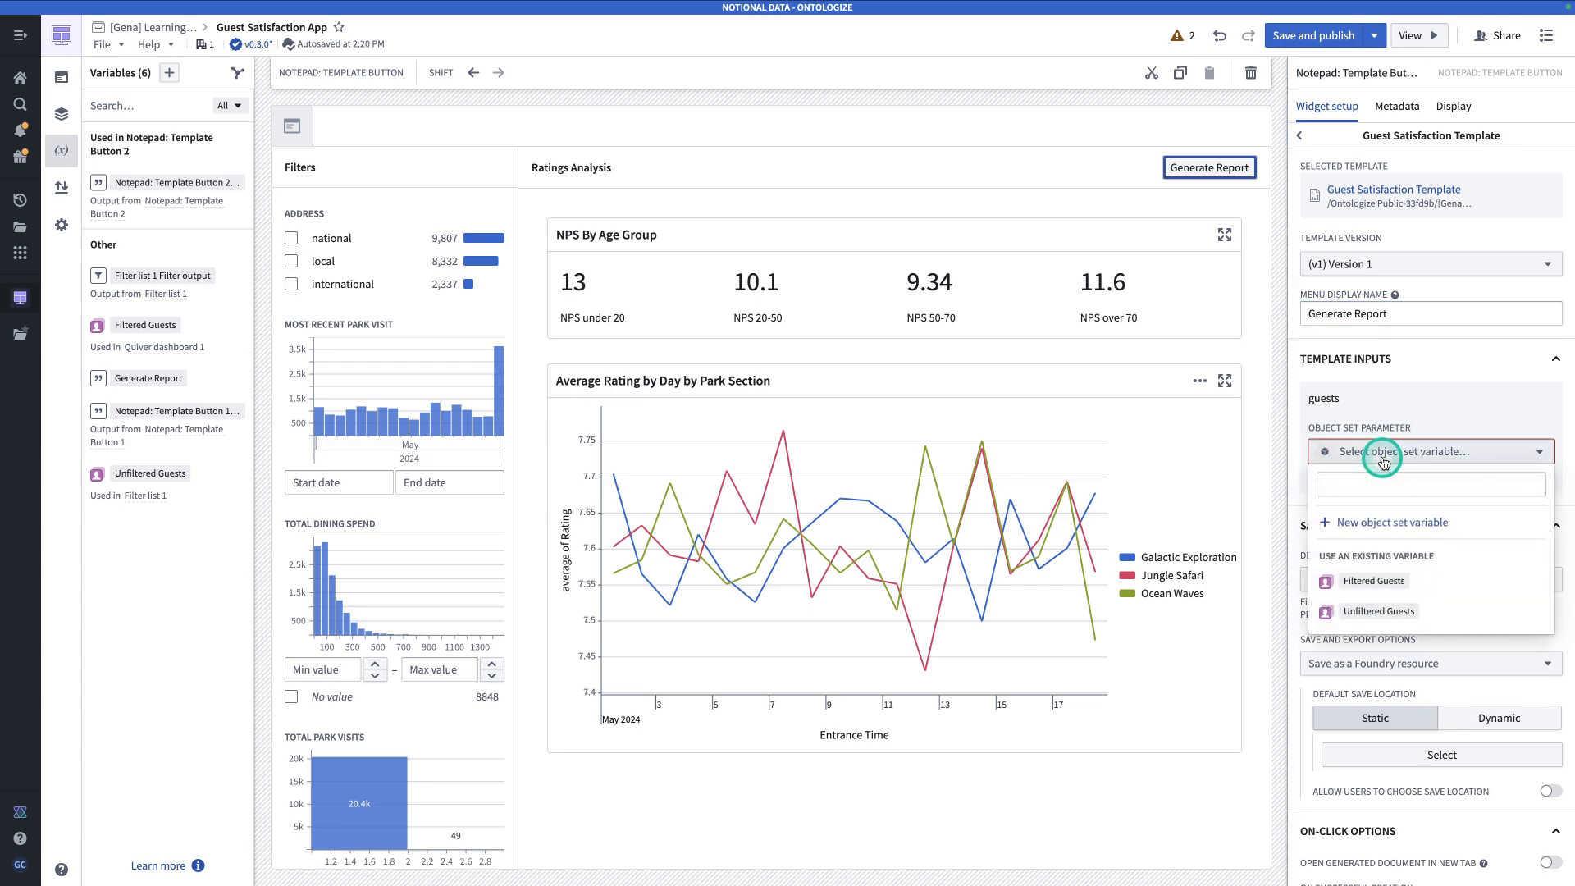
{"action": "left_click", "coordinate": [1441, 587]}
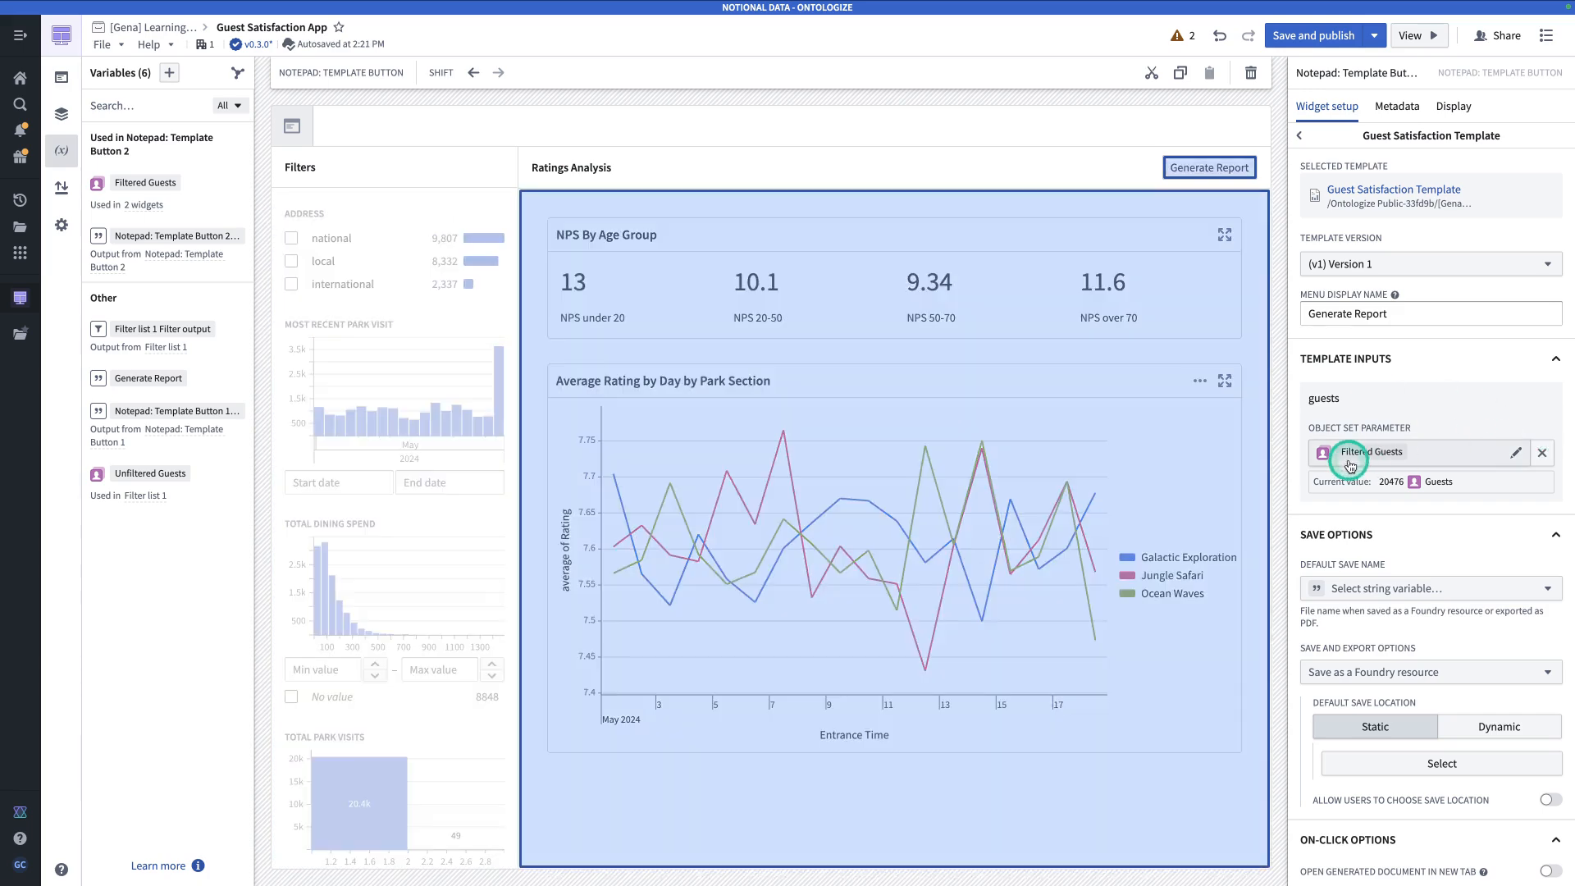
{"action": "scroll", "coordinate": [1349, 463], "scroll_direction": "down", "scroll_amount": 1}
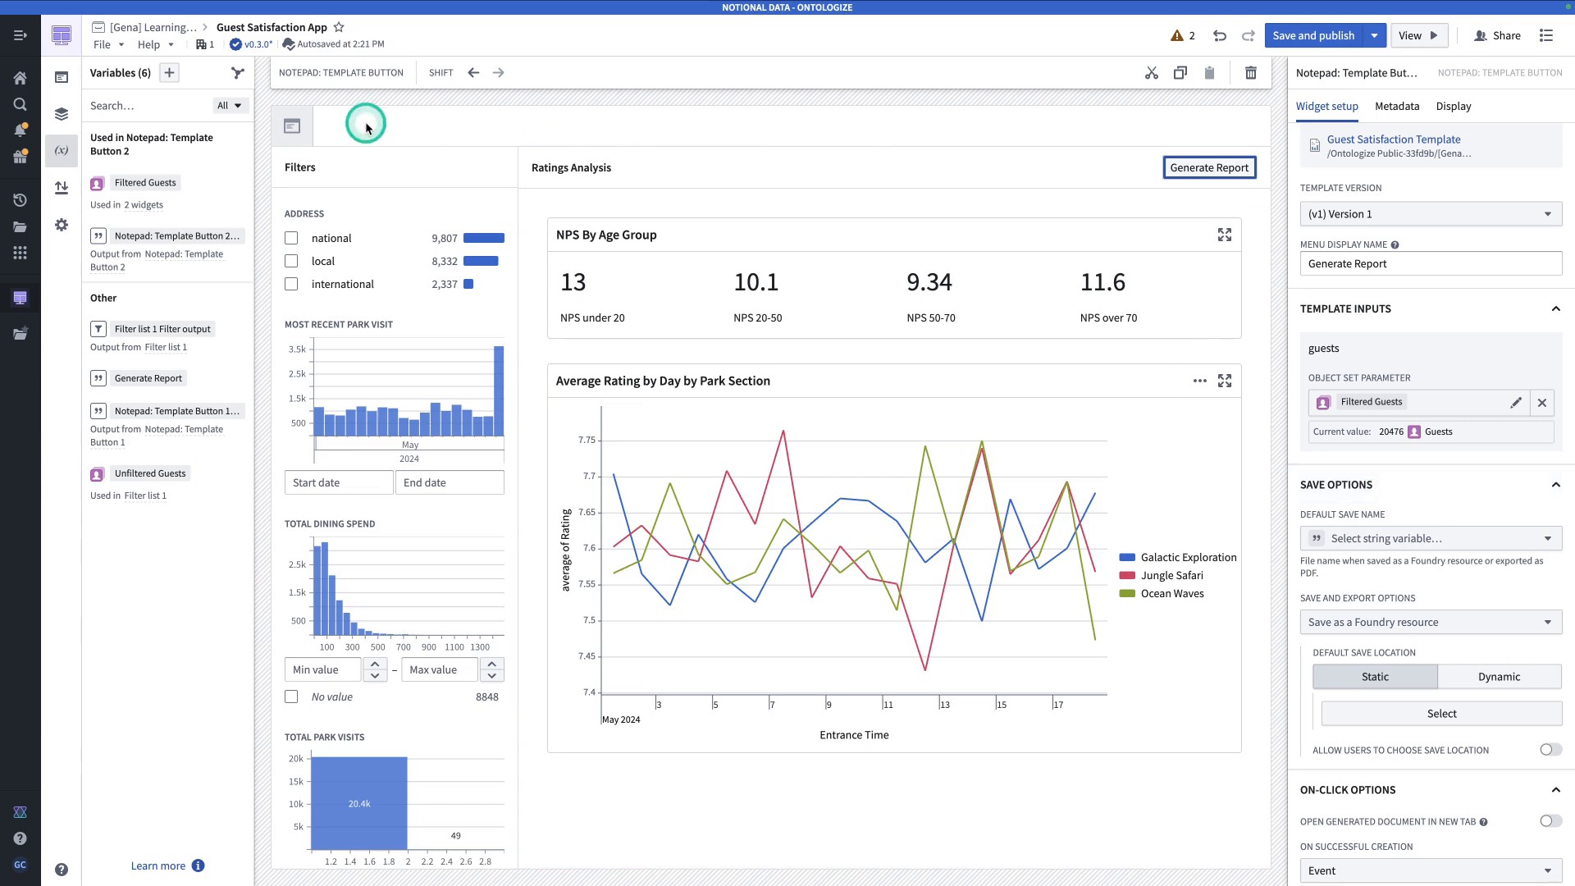
- Create a Multipass attribute string variable named "Current User"
{"action": "left_click", "coordinate": [169, 73]}
{"action": "mouse_move", "coordinate": [234, 100]}
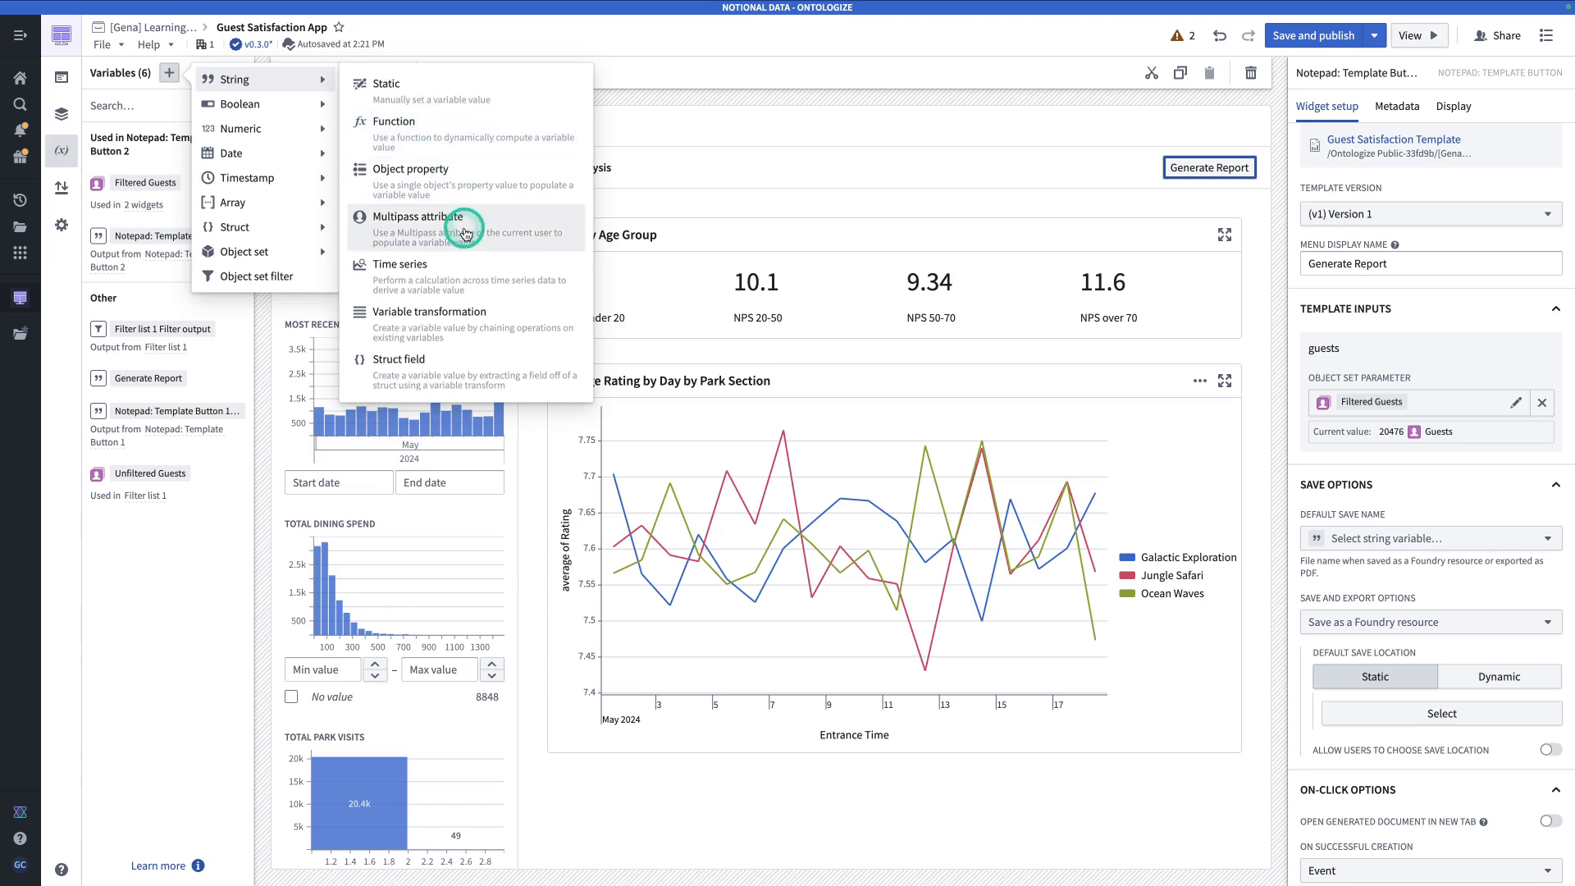
{"action": "left_click", "coordinate": [466, 234]}
{"action": "left_click", "coordinate": [318, 114]}
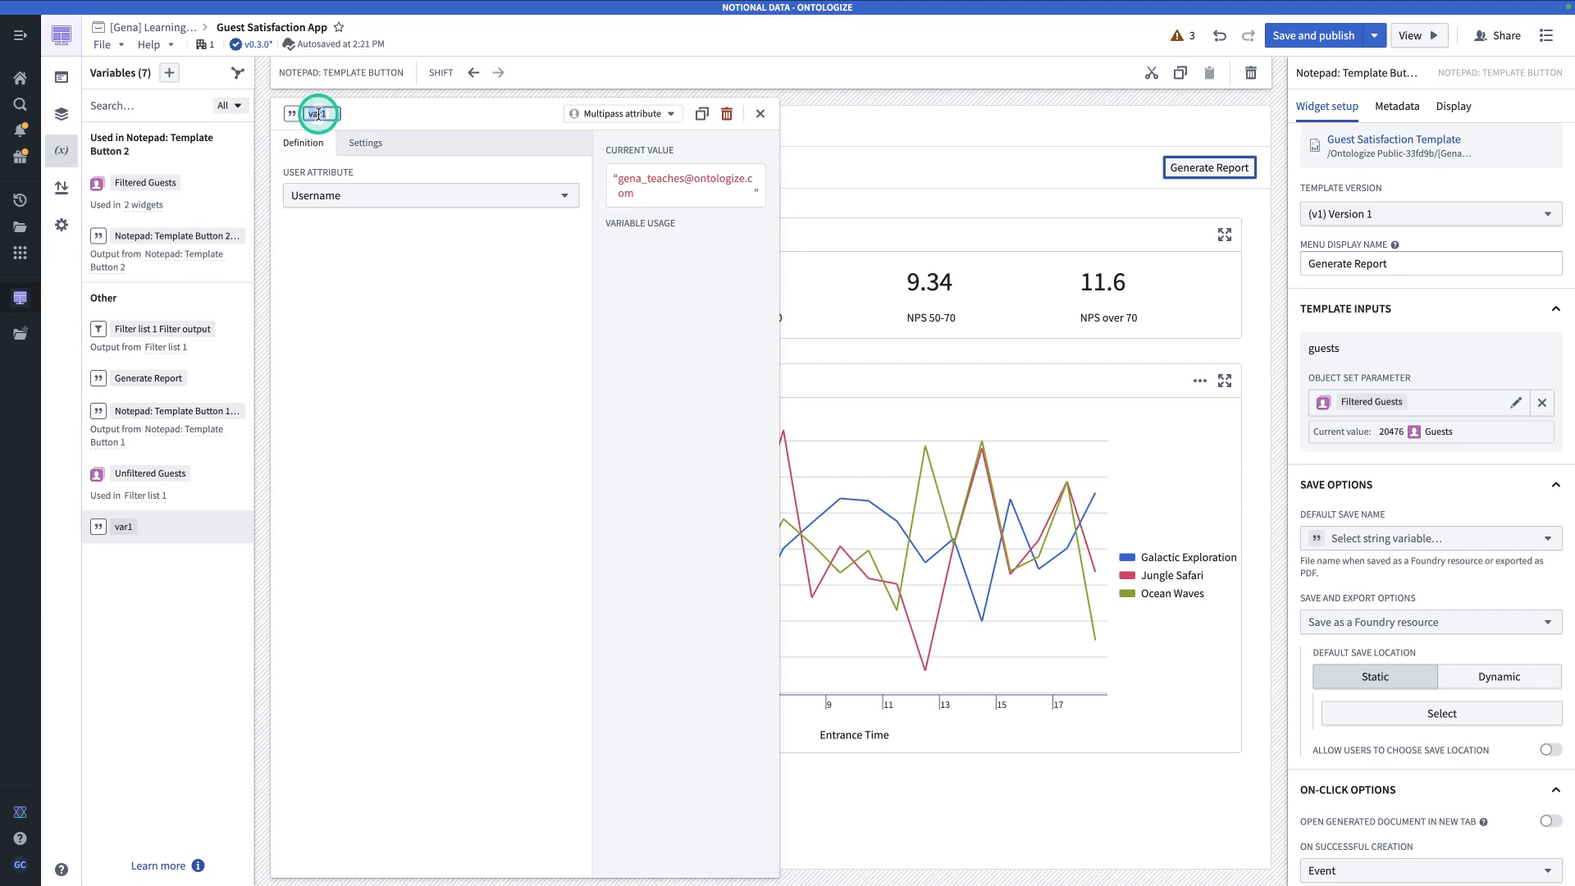
{"action": "type", "text": "Current User"}
{"action": "key", "text": "Return"}
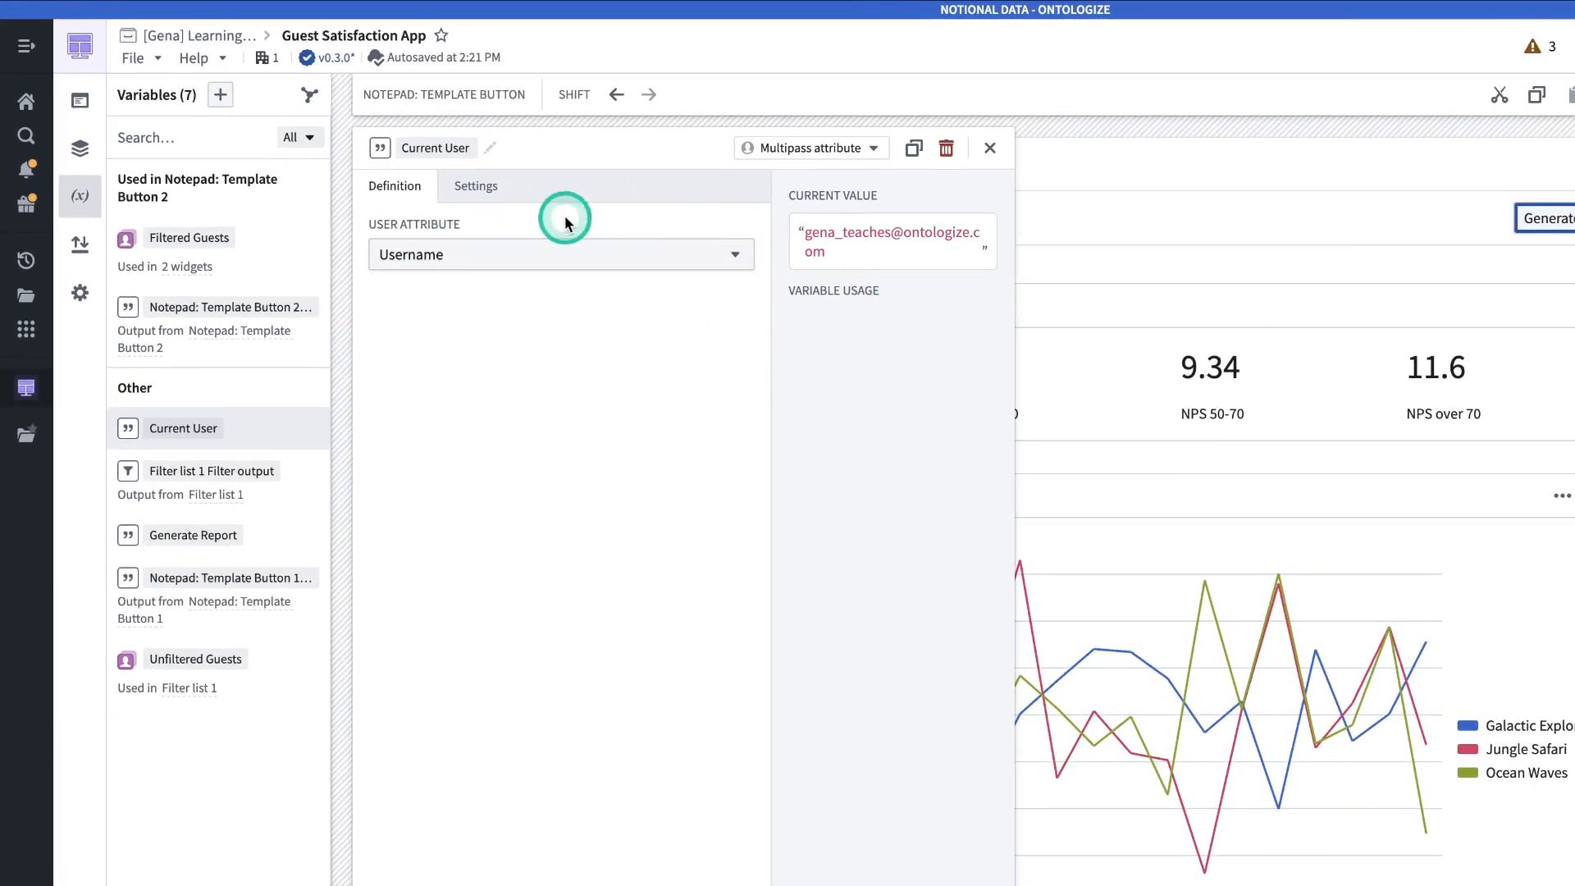
- Create a string variable transformation with a String concatenation of "Guest Satisfaction Report Generated by" and the Current User variable
{"action": "left_click", "coordinate": [220, 96]}
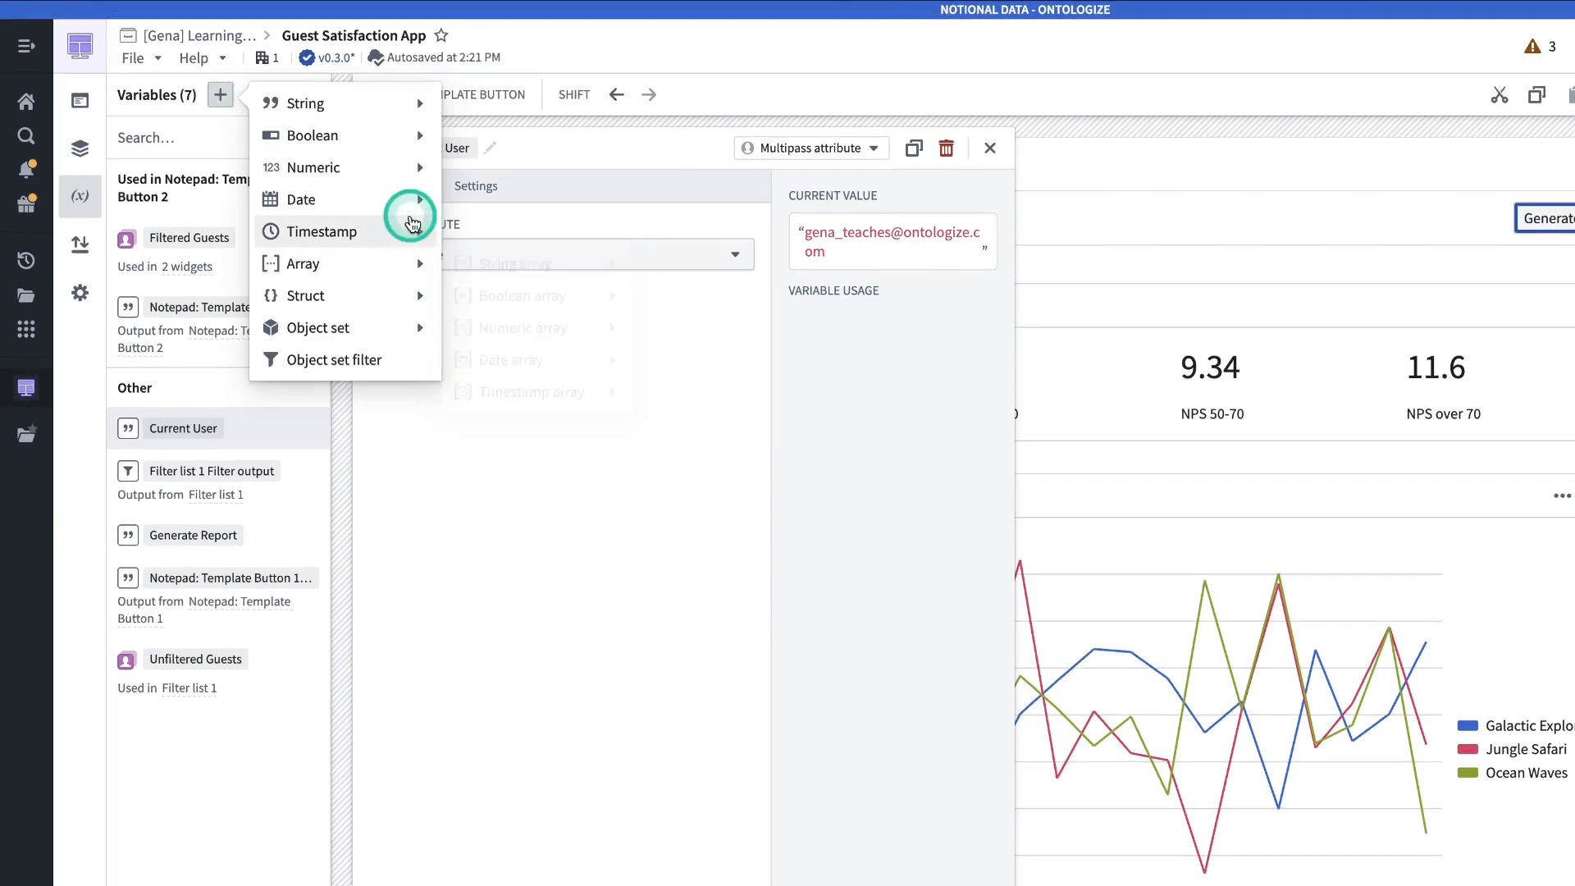
{"action": "mouse_move", "coordinate": [396, 187]}
{"action": "mouse_move", "coordinate": [386, 100]}
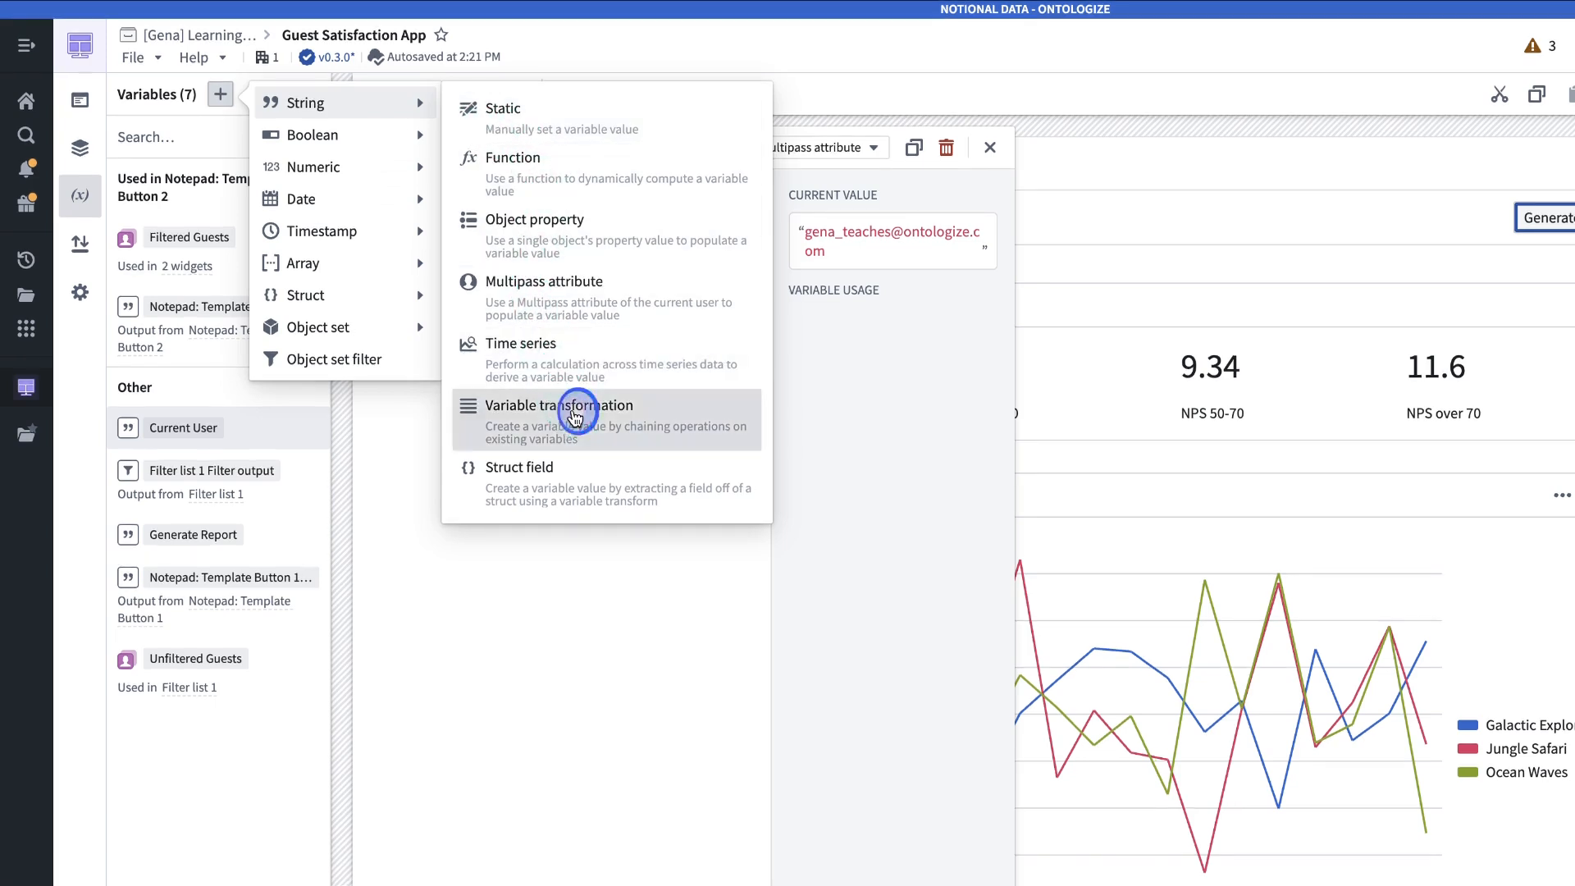
{"action": "left_click", "coordinate": [532, 408]}
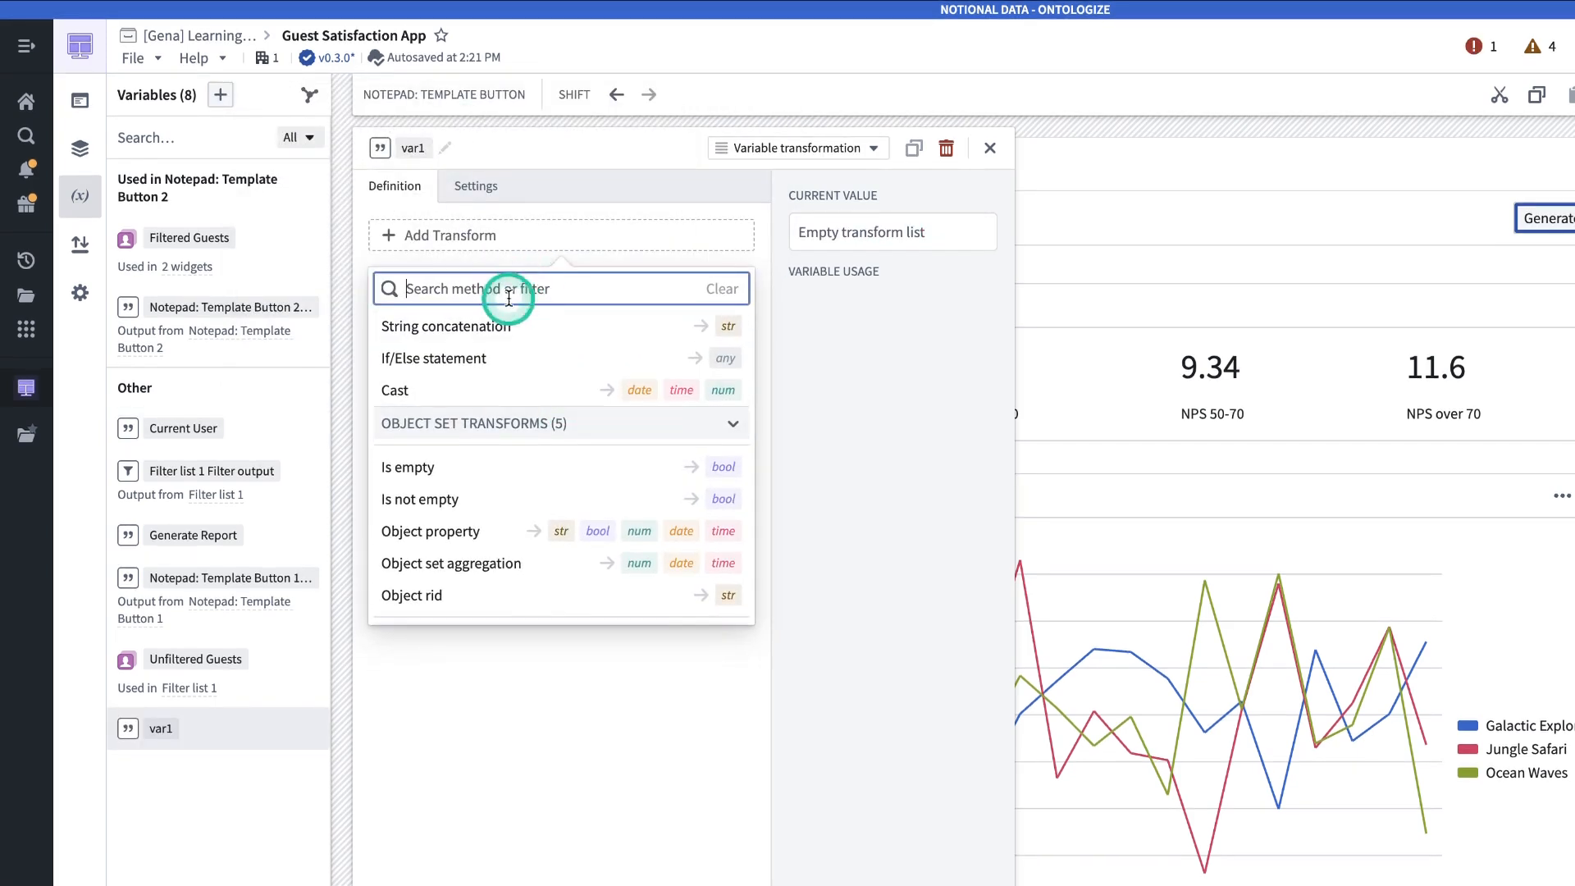
{"action": "left_click", "coordinate": [509, 324]}
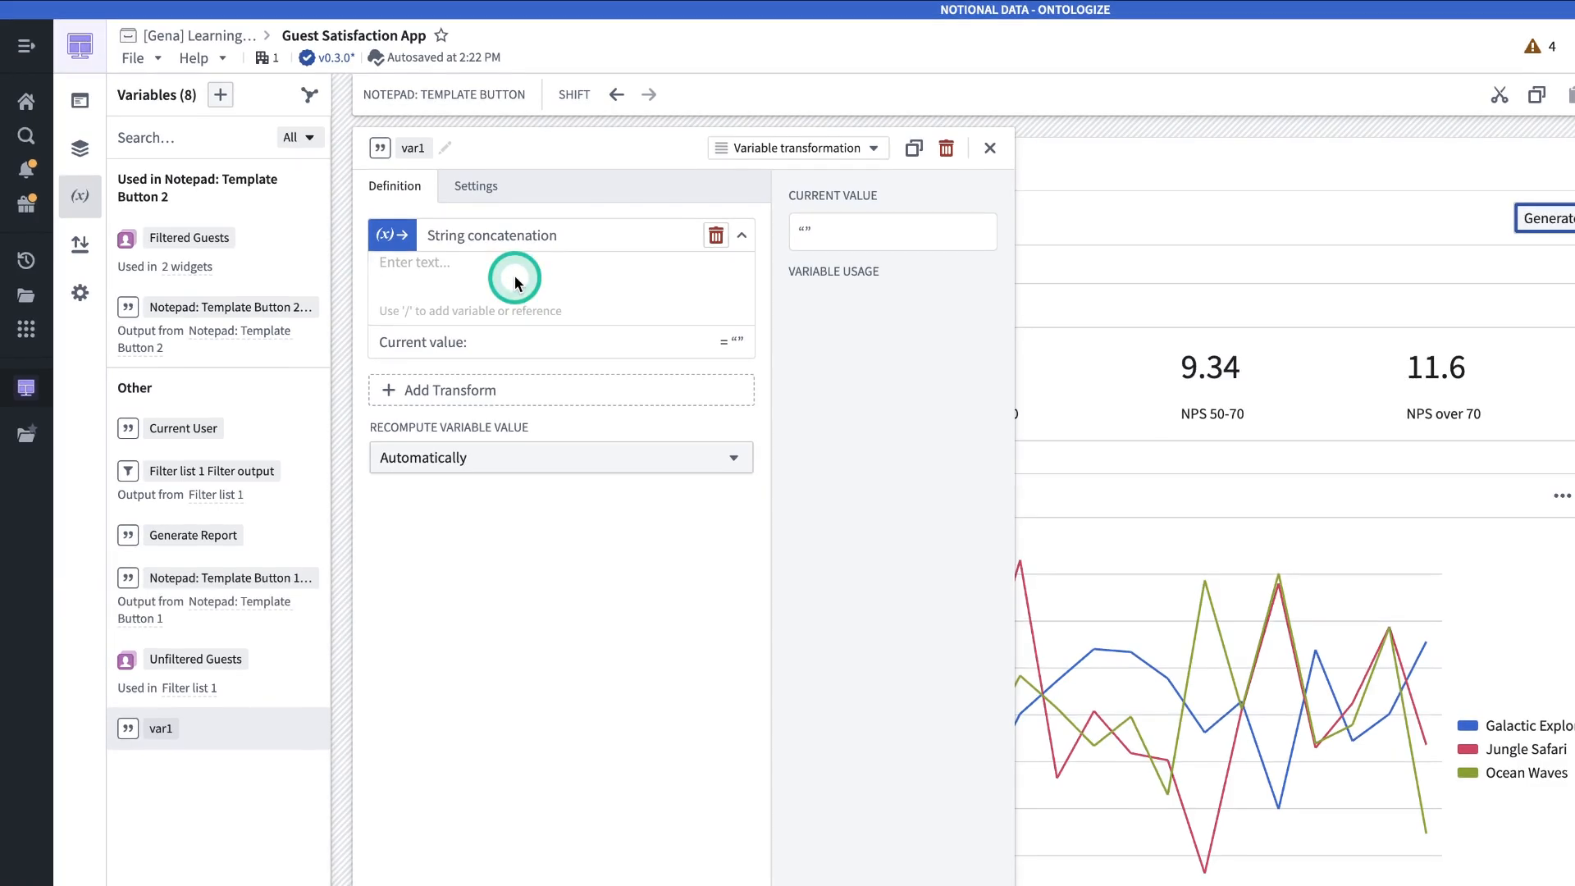
{"action": "type", "text": "Guest Satisfactio"}
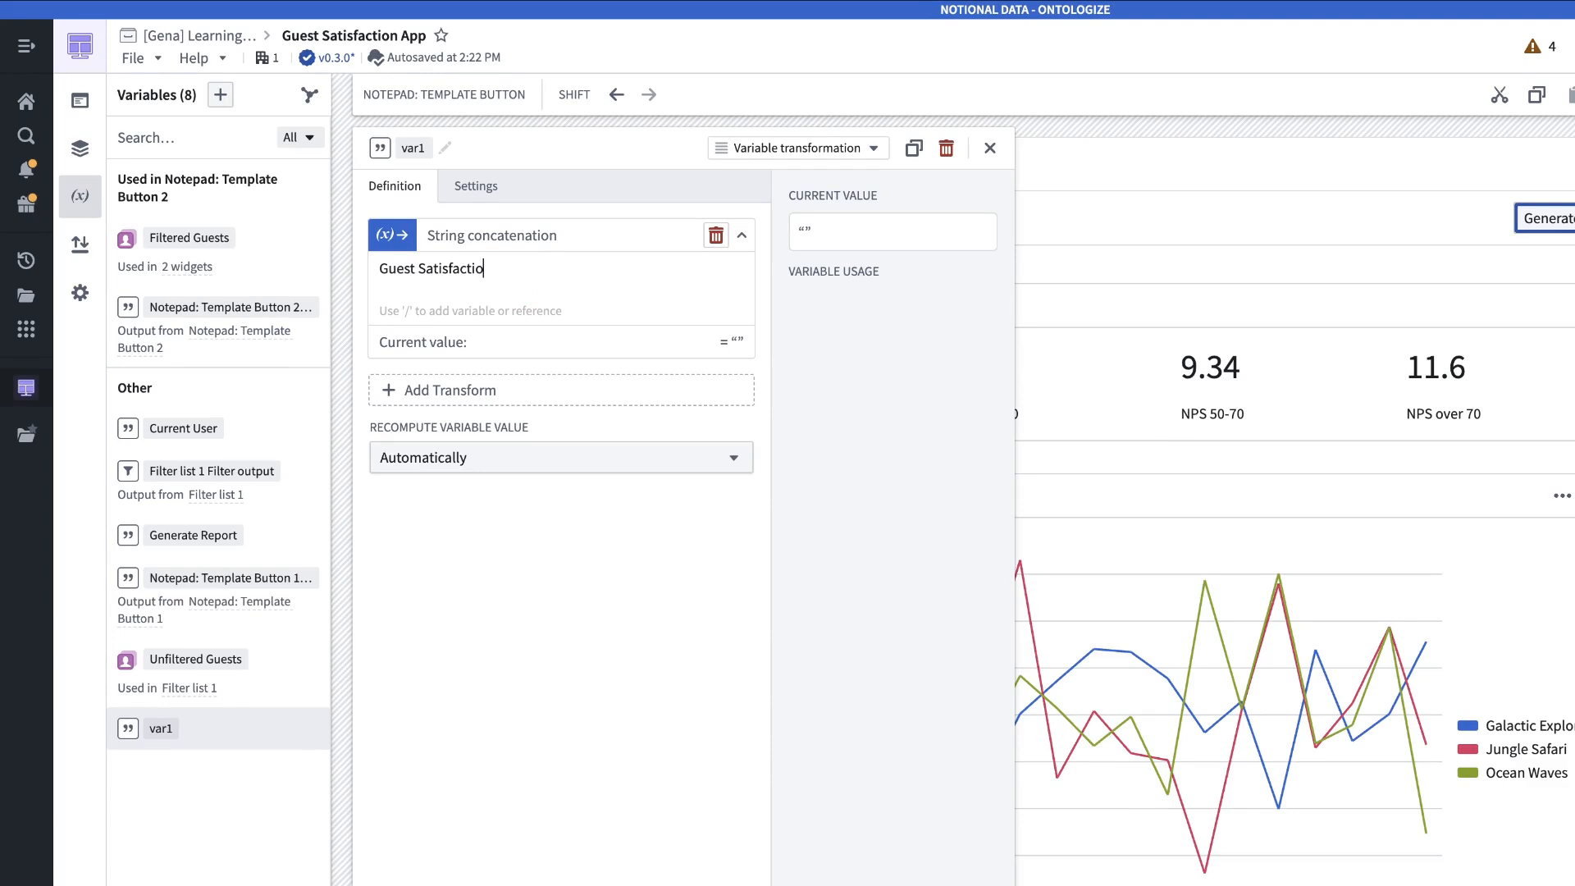
{"action": "type", "text": "n Report Generat"}
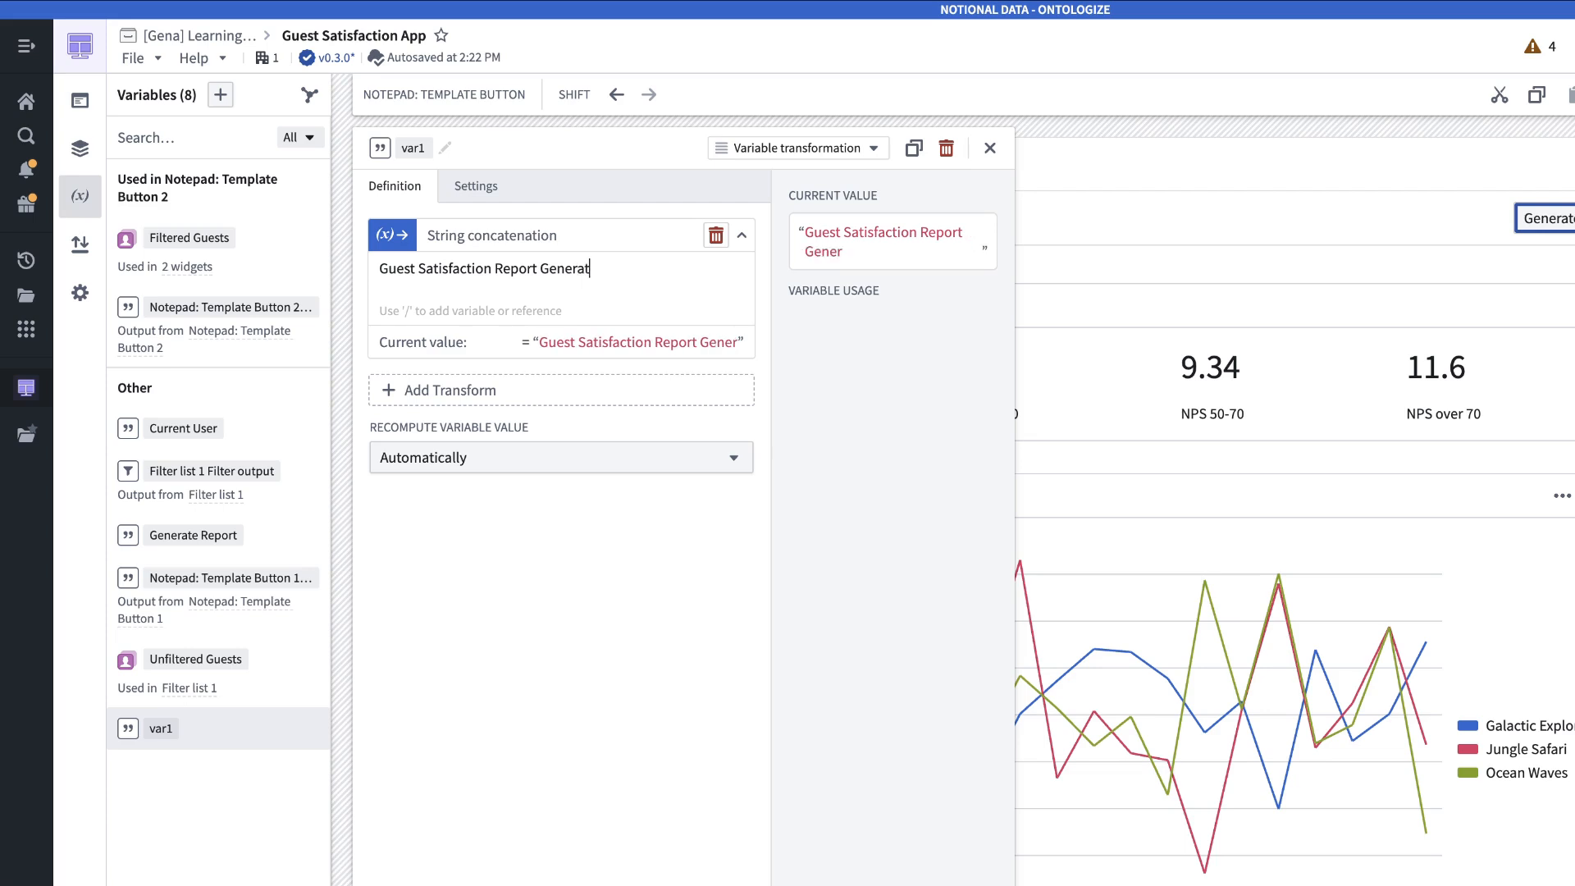
{"action": "type", "text": "ed by /"}
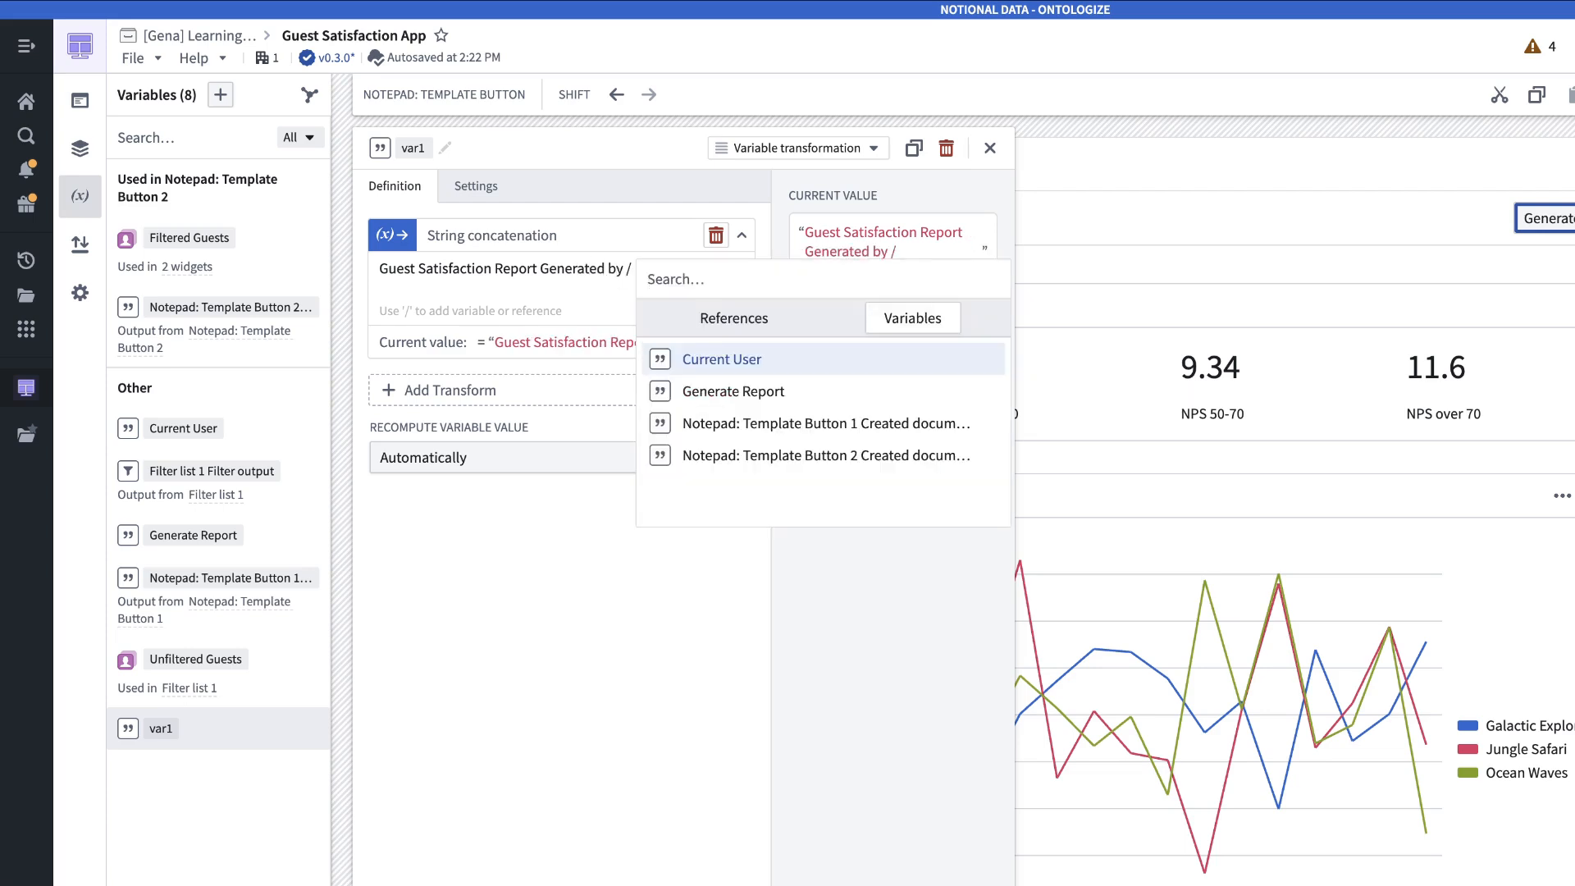
{"action": "left_click", "coordinate": [738, 361]}
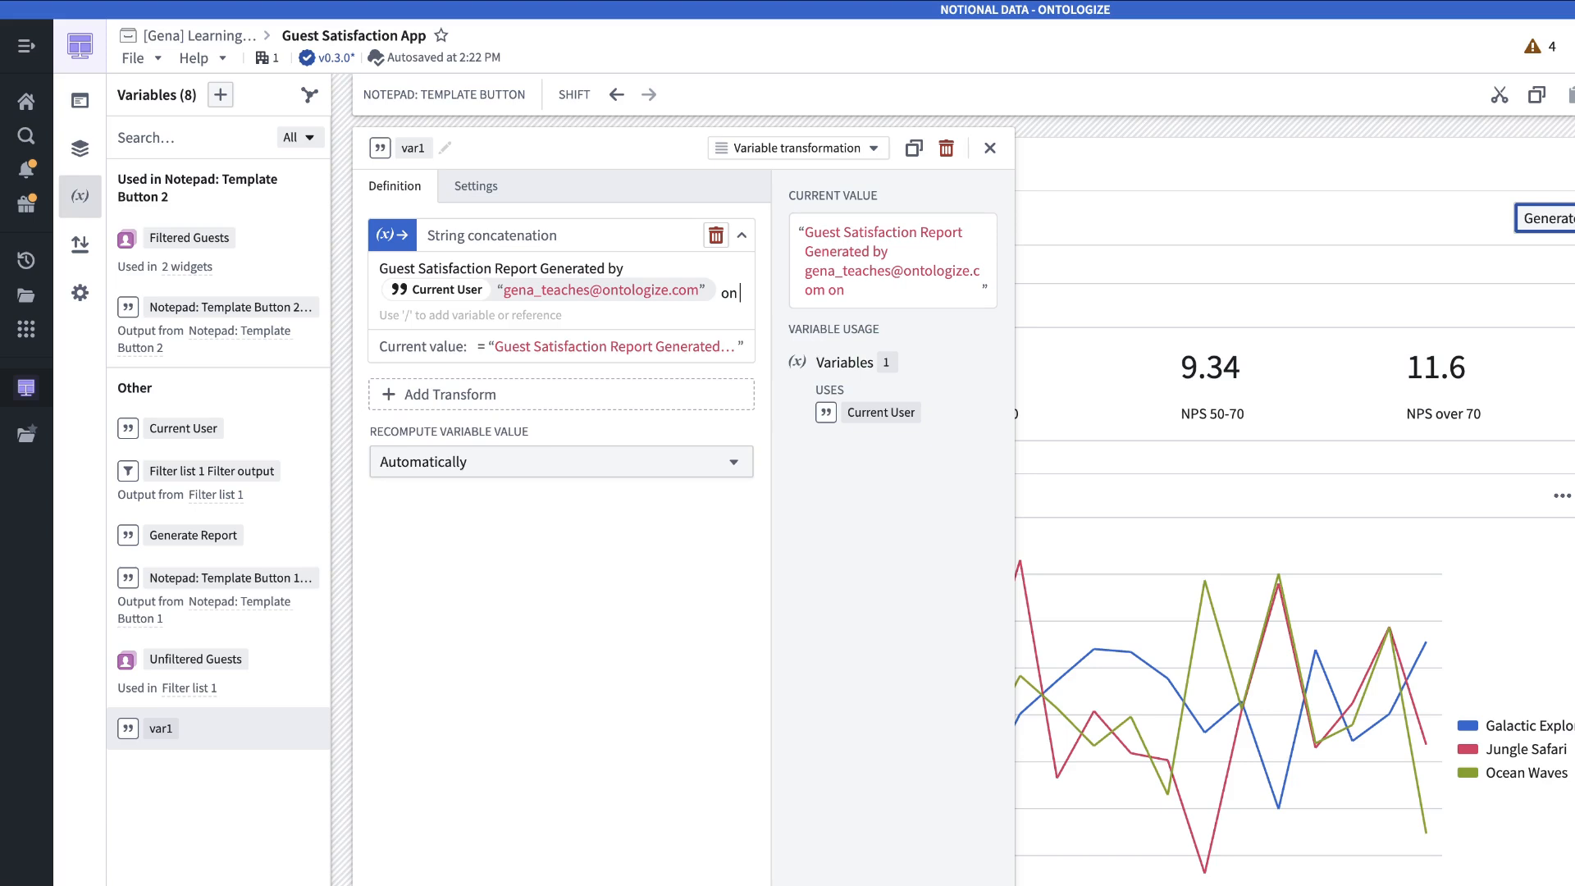
- Extend the concatenation with "on" followed by a new Current date transform reference
{"action": "type", "text": "/"}
{"action": "left_click", "coordinate": [496, 362]}
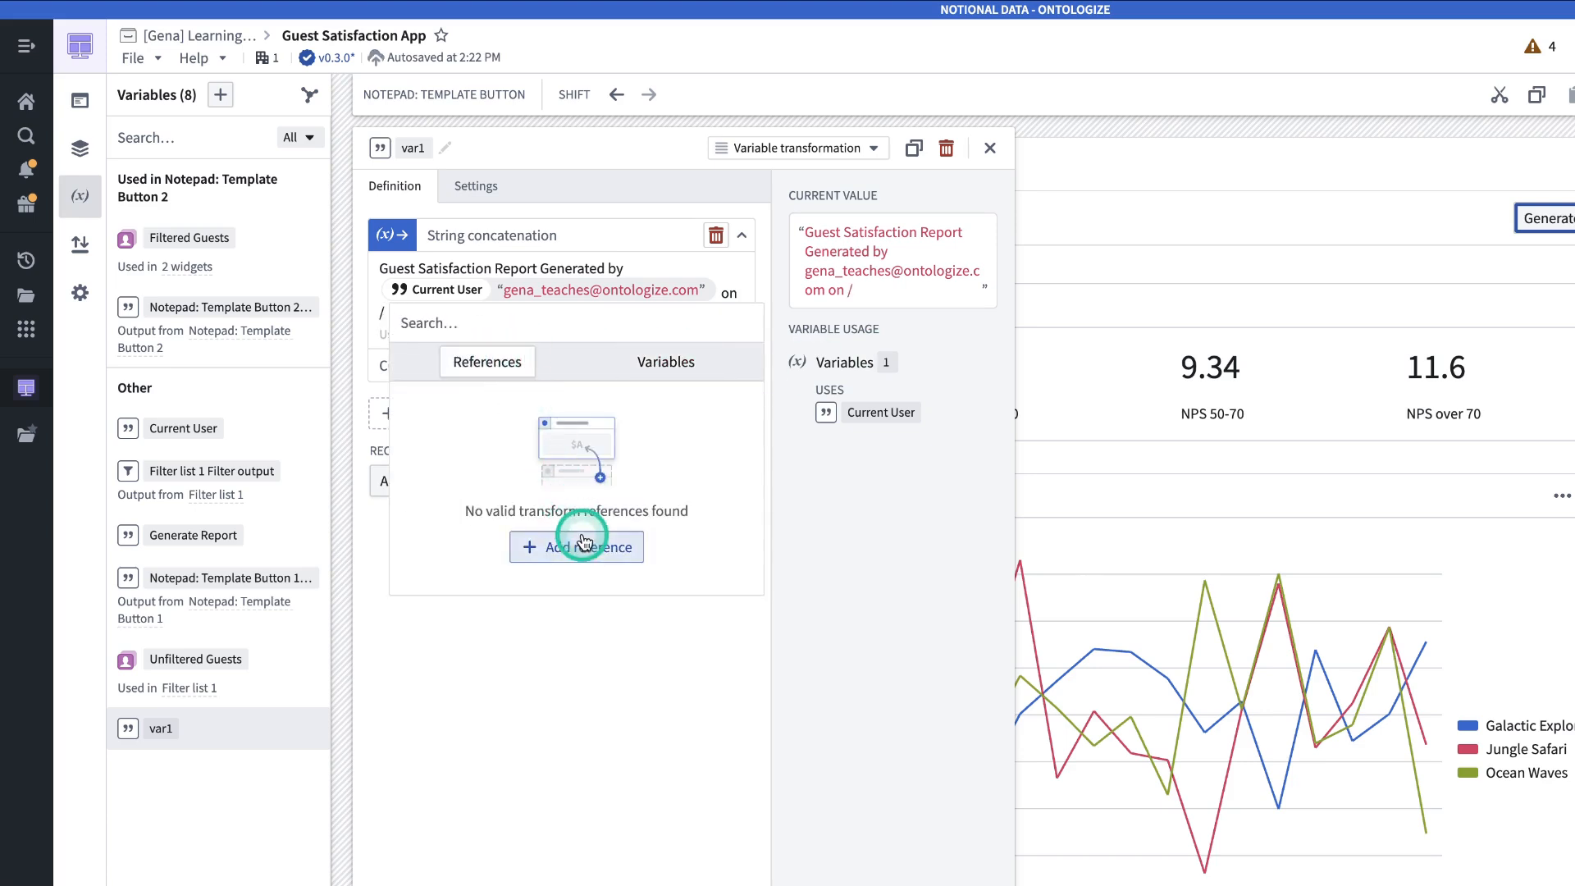
{"action": "left_click", "coordinate": [578, 545]}
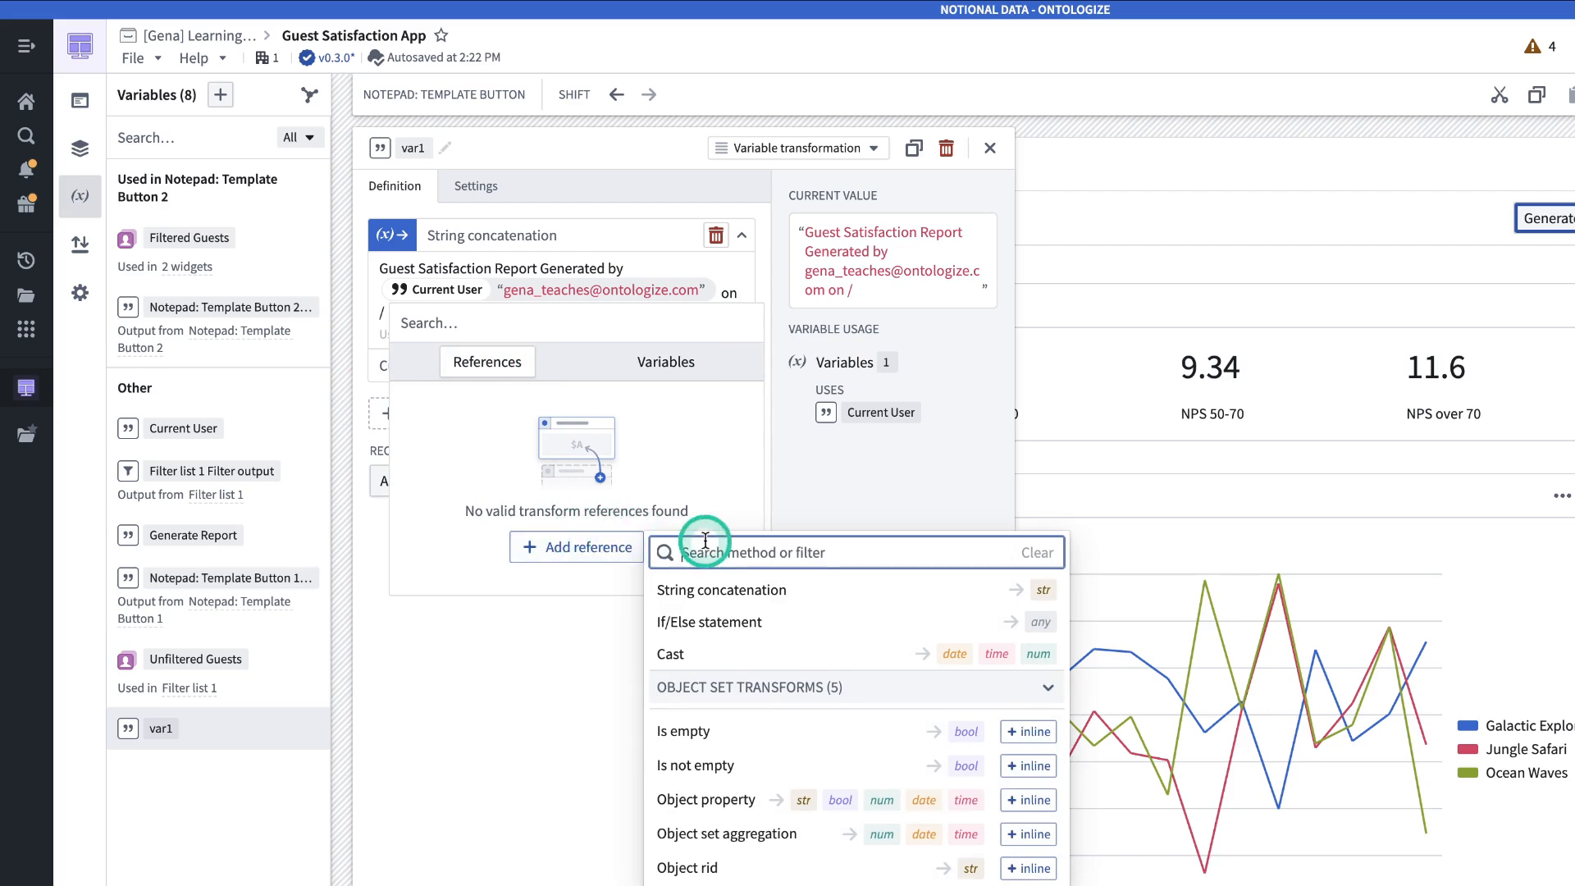
{"action": "type", "text": "curren"}
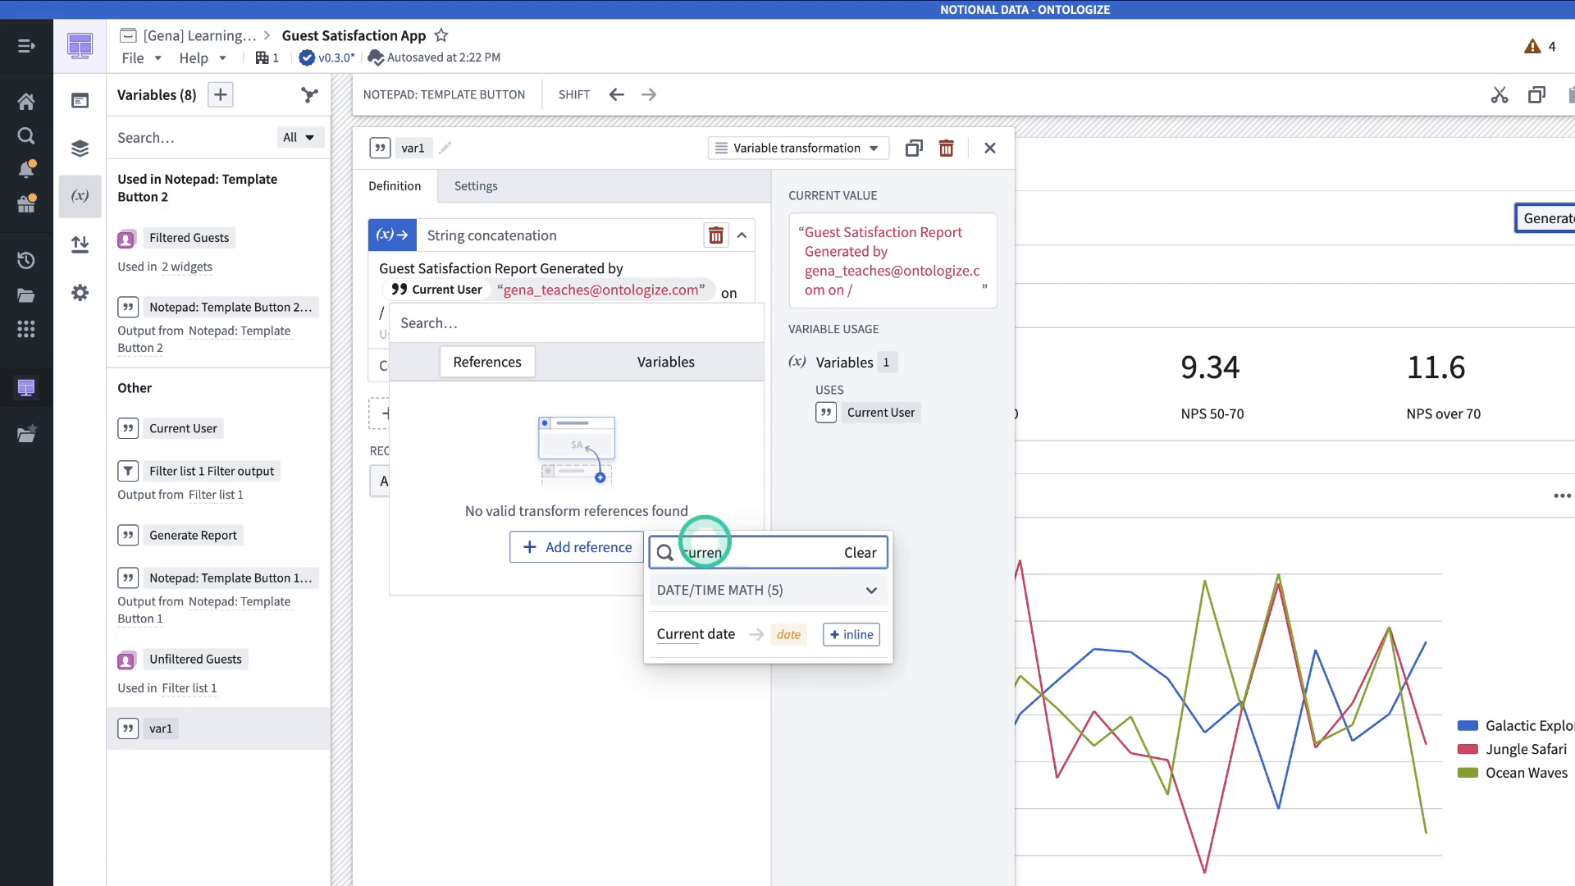
{"action": "left_click", "coordinate": [699, 633]}
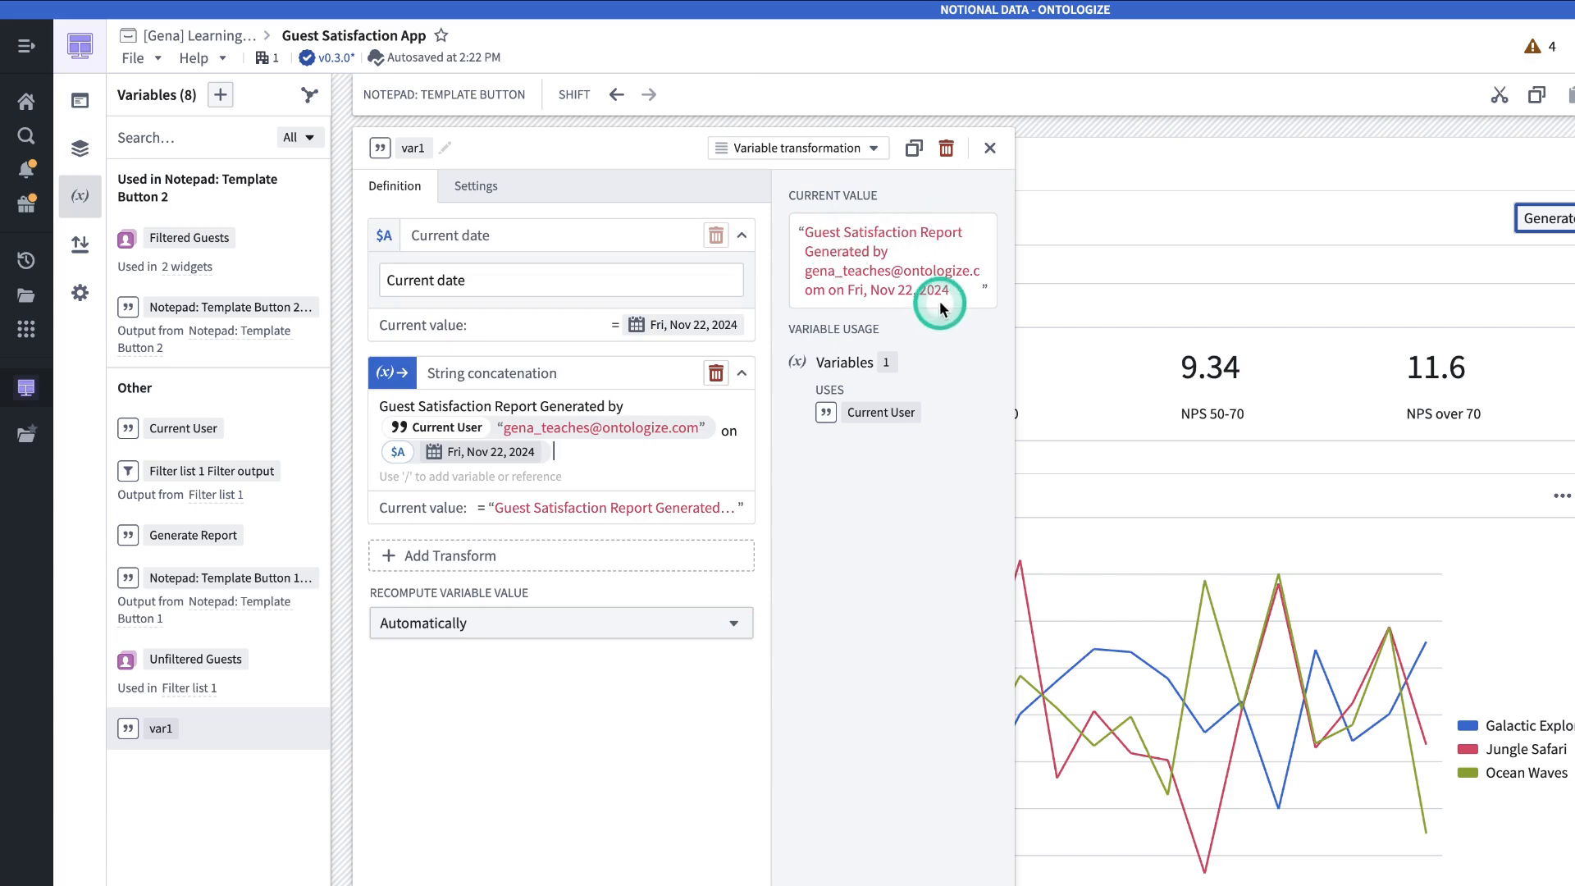
- Rename the concatenated variable "Notepad Save Name" and assign it as the template's default save name
{"action": "left_click", "coordinate": [412, 148]}
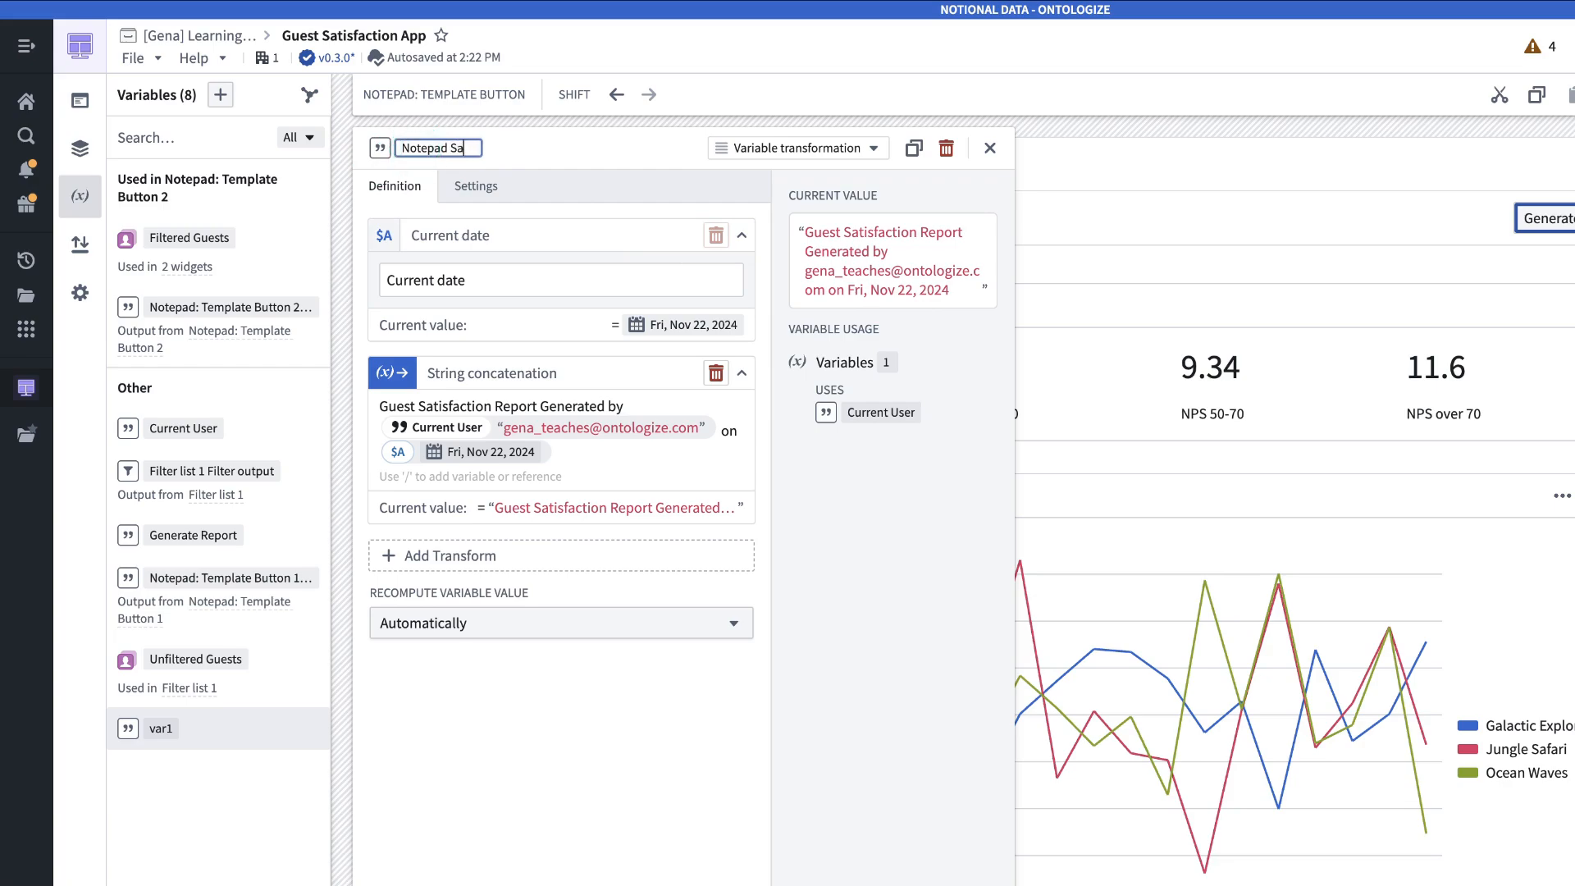
{"action": "key", "text": "Return"}
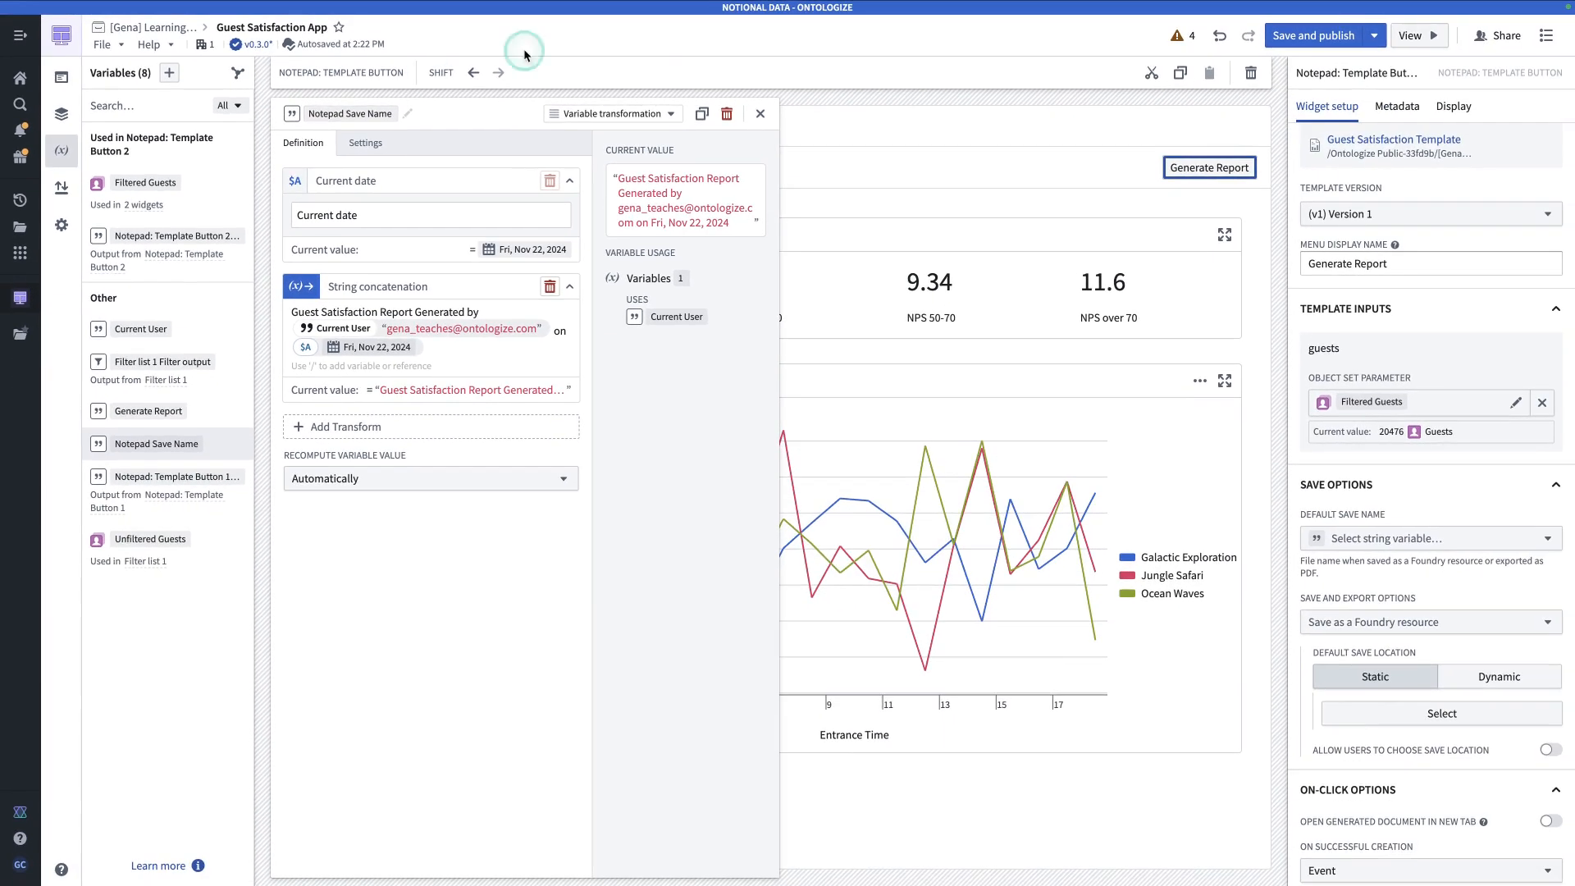
{"action": "left_click", "coordinate": [1392, 532]}
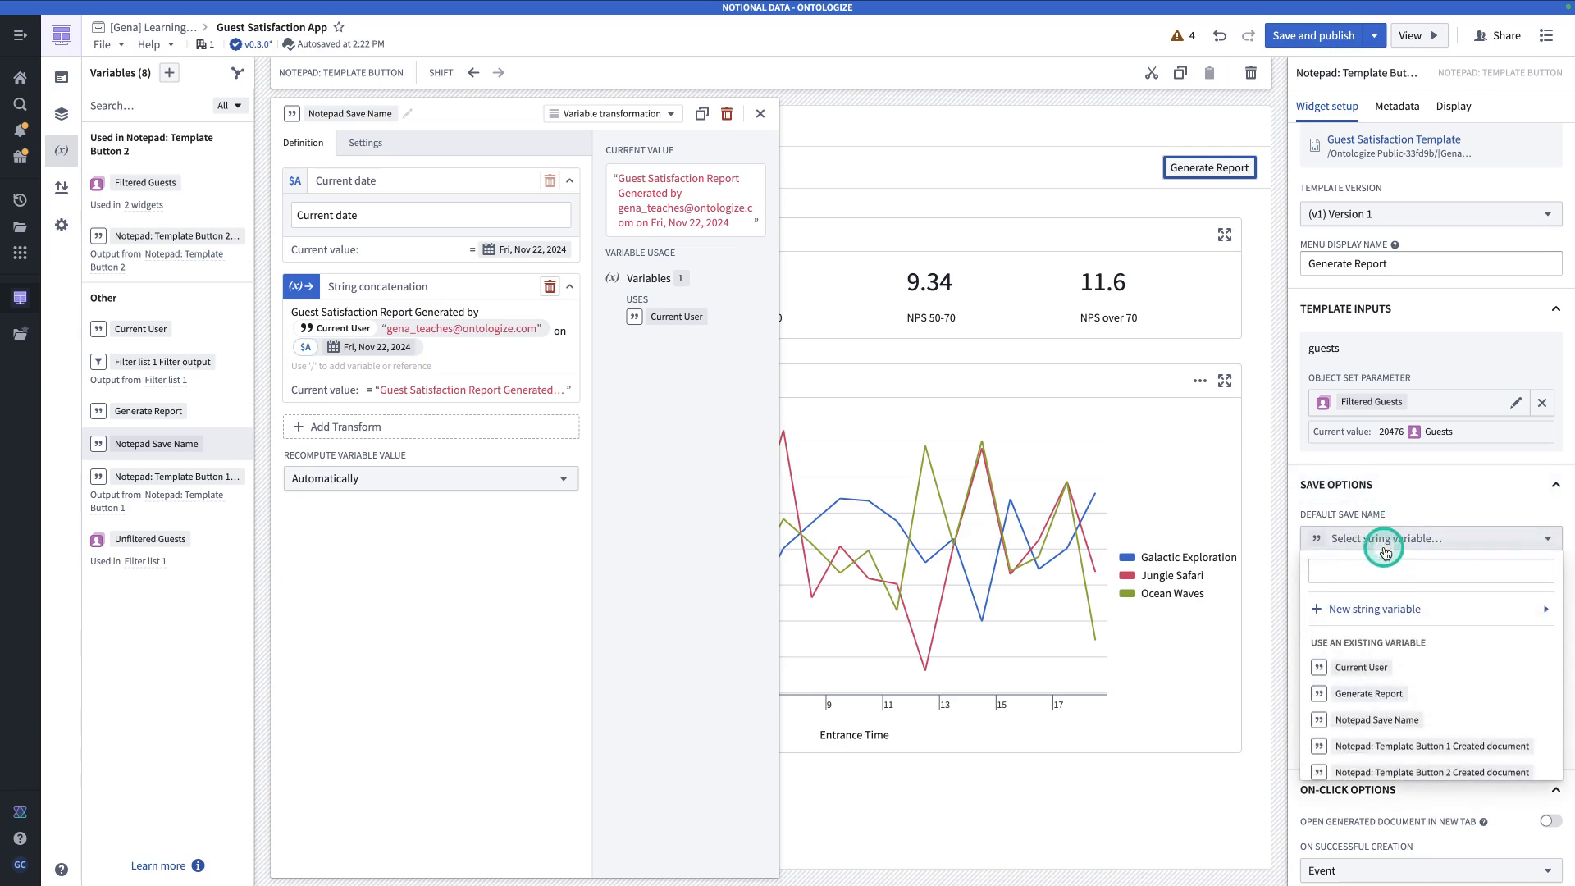
{"action": "left_click", "coordinate": [1401, 720]}
- Give the Generate Report button the SUCCESS intent and the Panel stats icon, and close the variable editor
{"action": "scroll", "coordinate": [1381, 341], "scroll_direction": "up", "scroll_amount": 1}
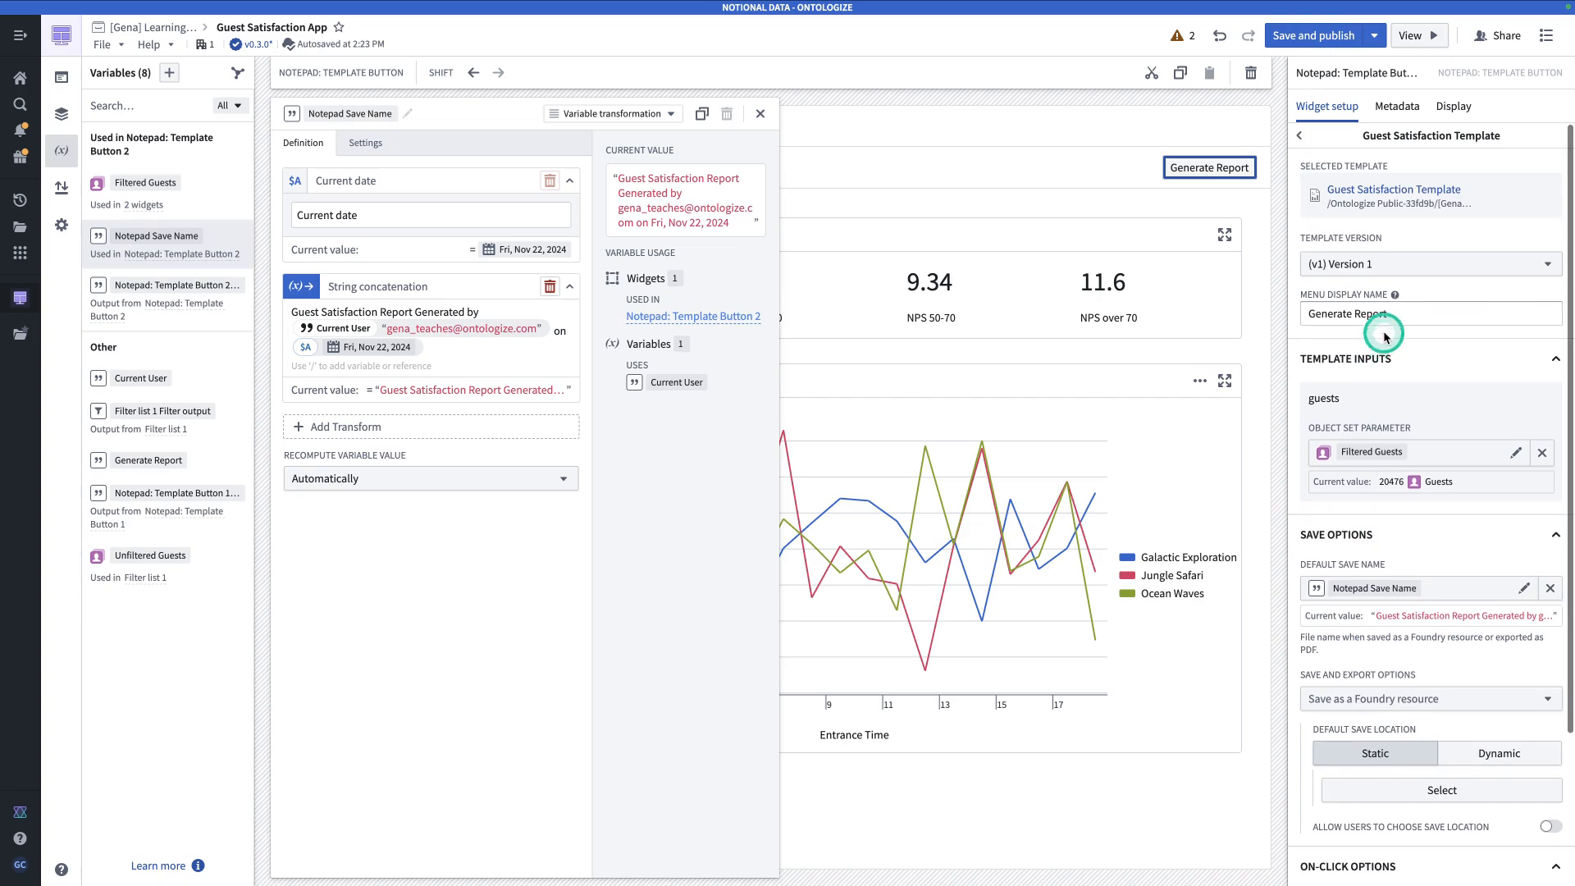
{"action": "left_click", "coordinate": [1303, 136]}
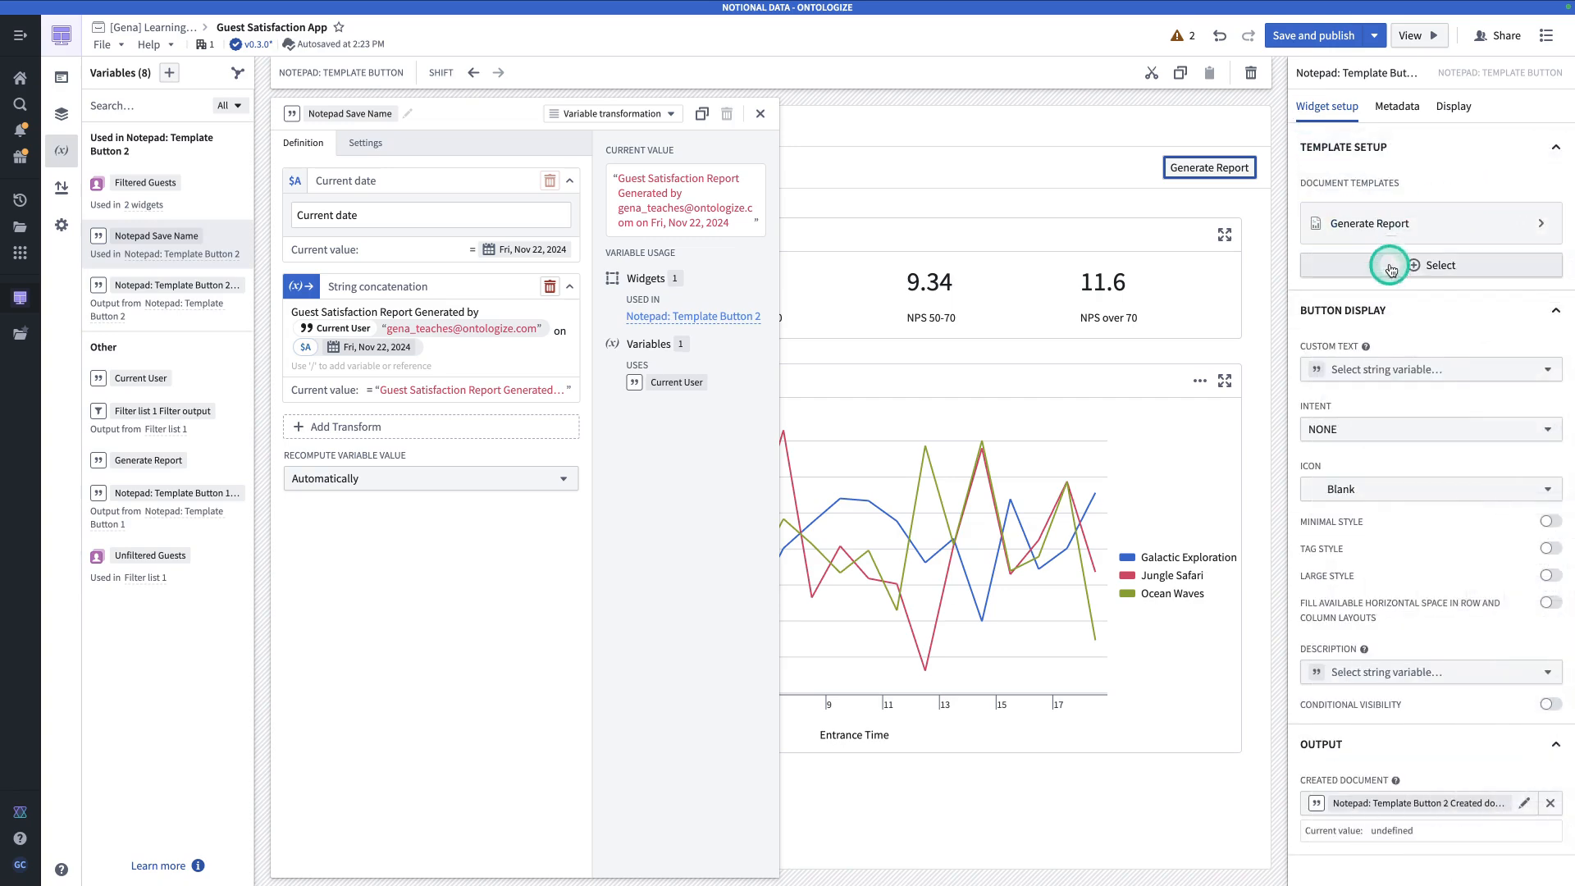
{"action": "left_click", "coordinate": [1381, 428]}
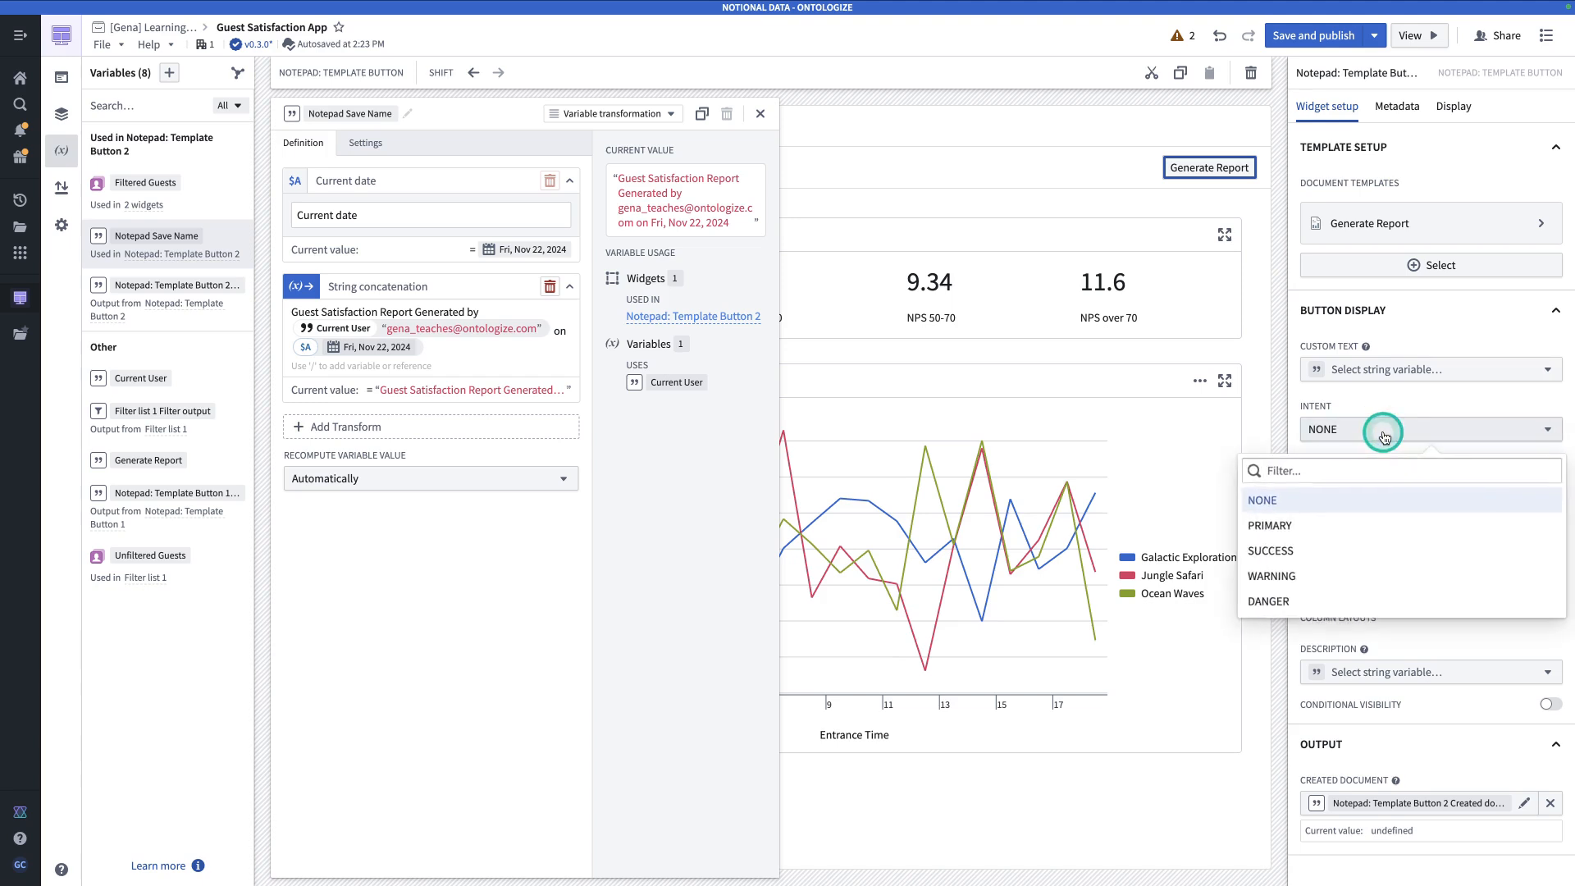
{"action": "left_click", "coordinate": [1324, 547]}
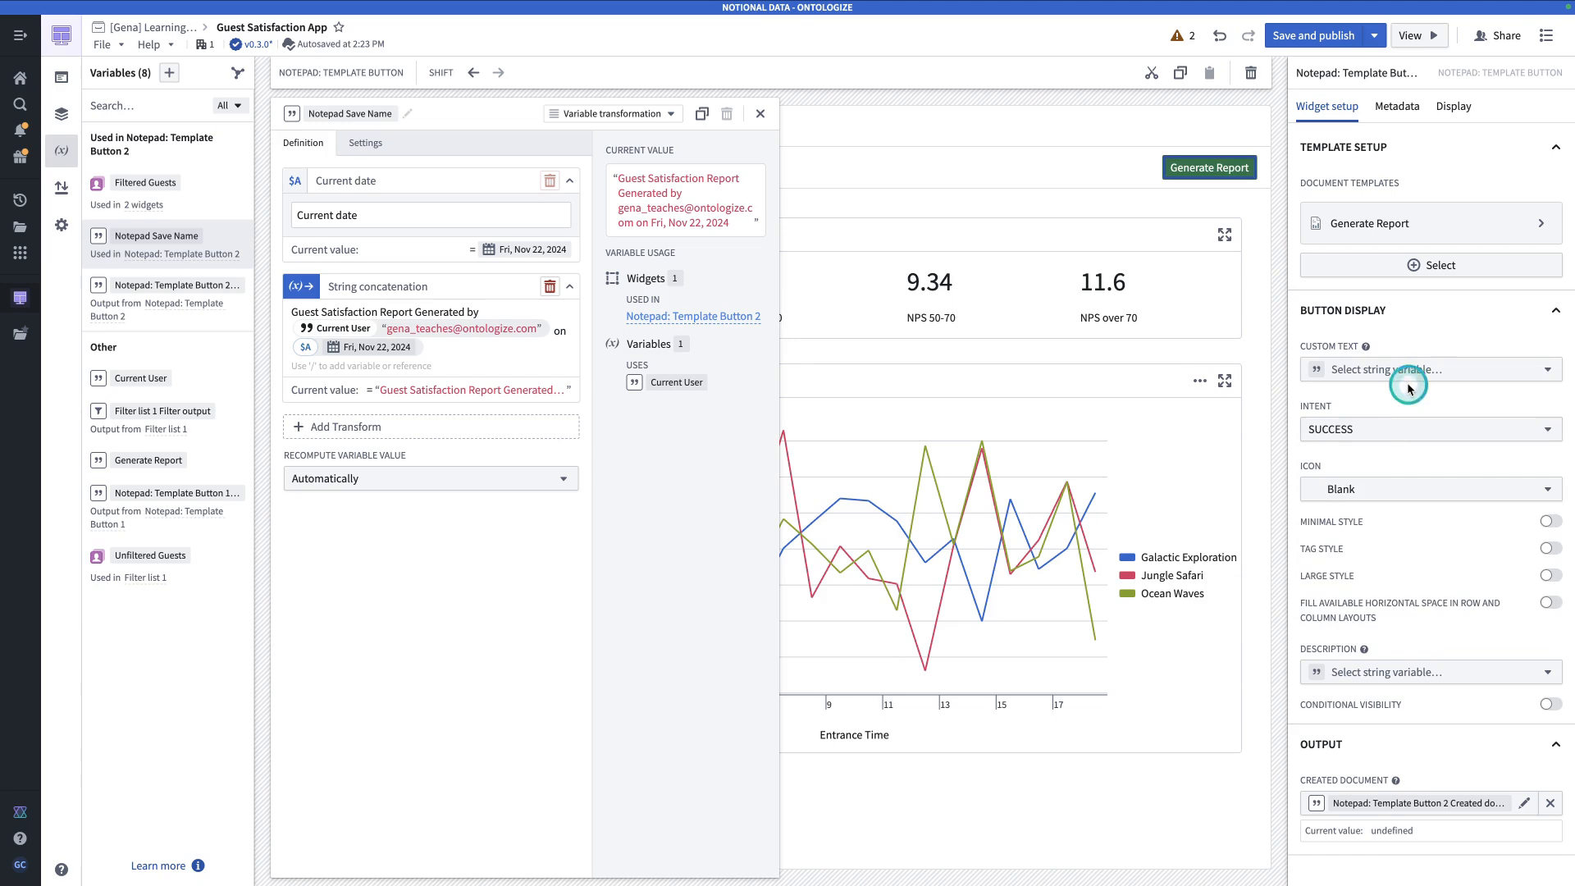
{"action": "left_click", "coordinate": [1349, 490]}
{"action": "type", "text": "report"}
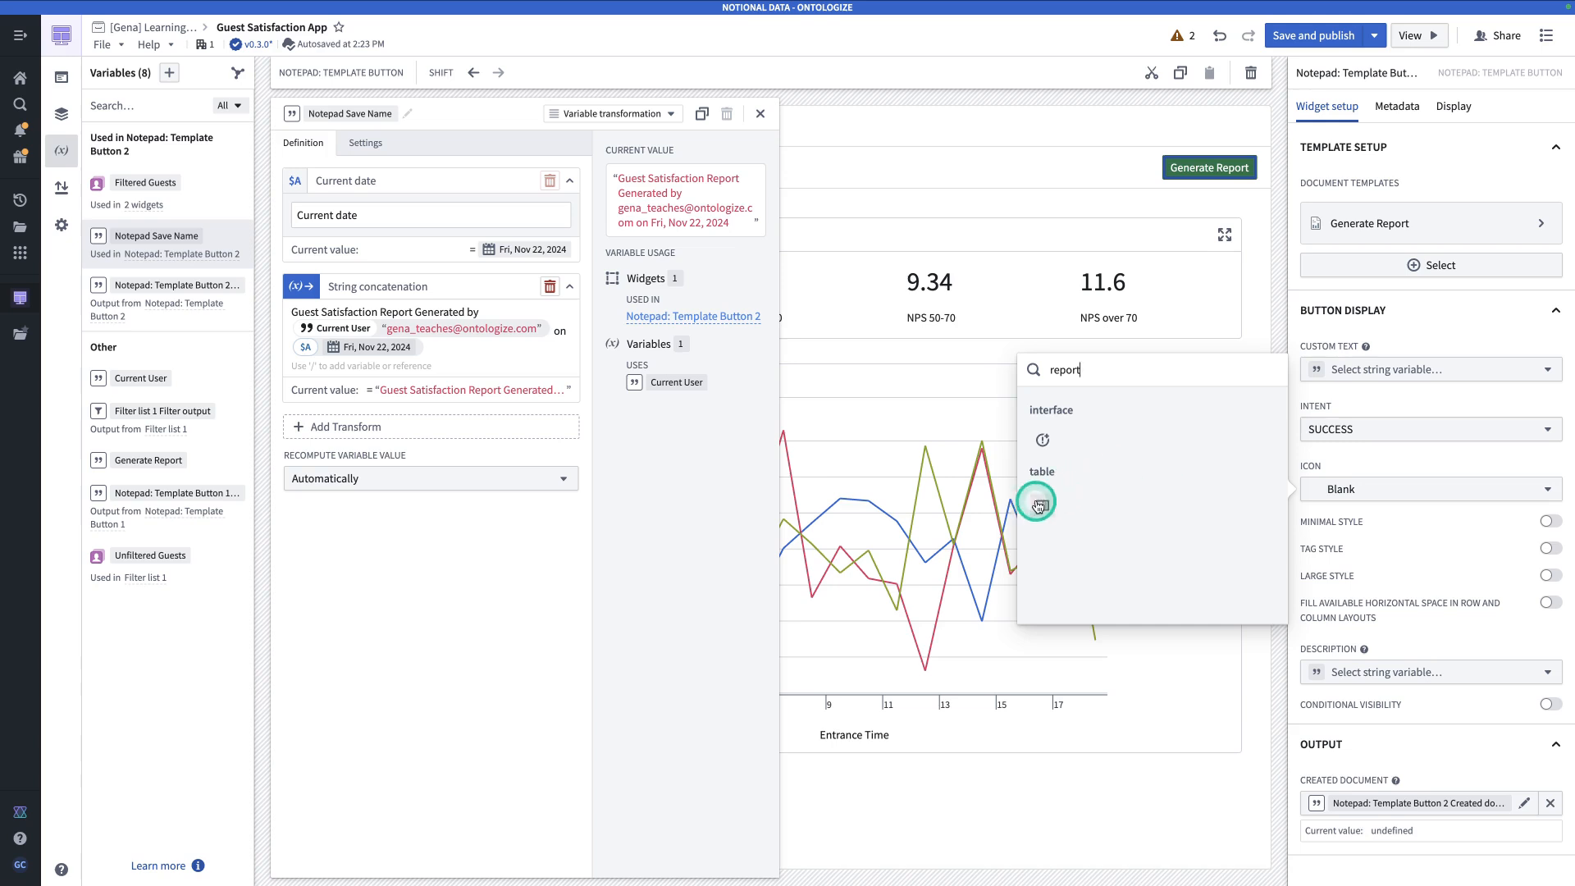
{"action": "left_click", "coordinate": [1040, 505]}
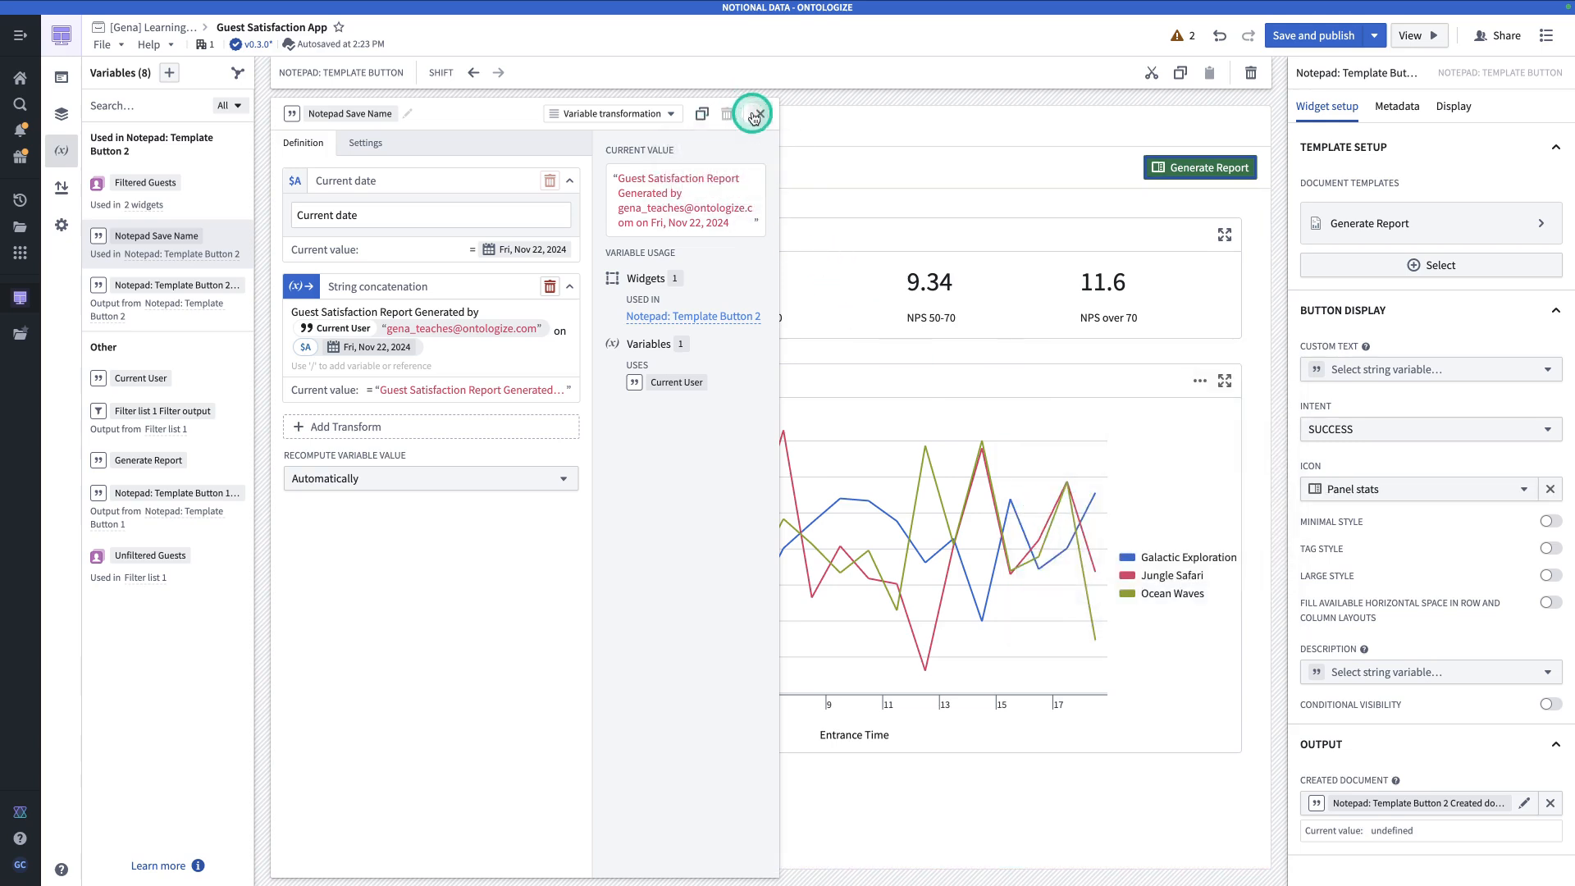
{"action": "left_click", "coordinate": [755, 115]}
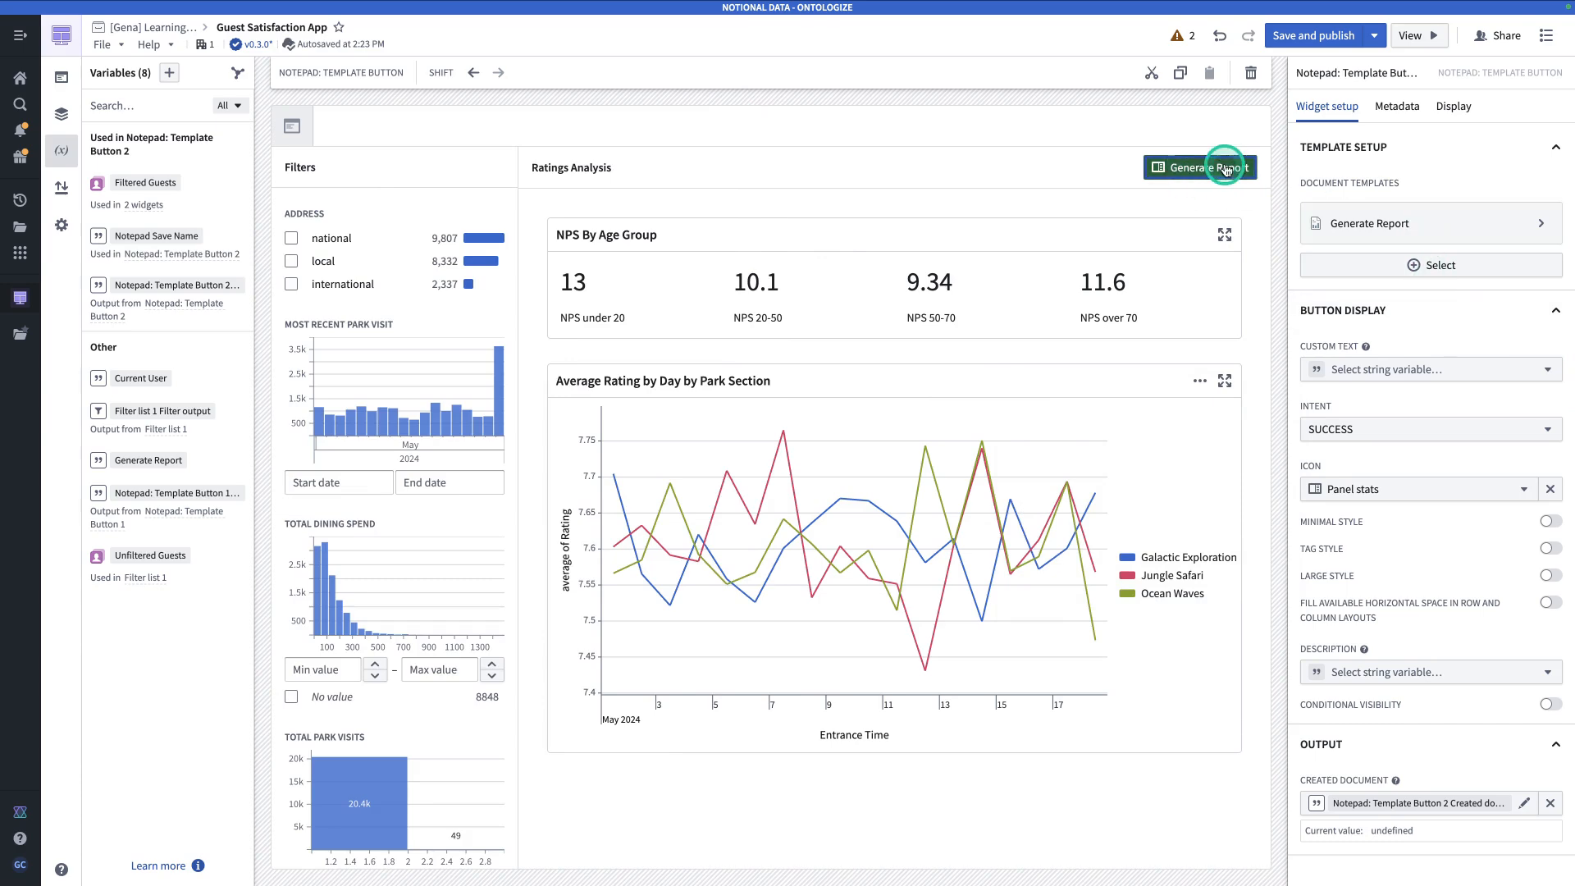
- Generate a report with the Generate Report button, open the created document and check its full title
{"action": "left_click", "coordinate": [1225, 171]}
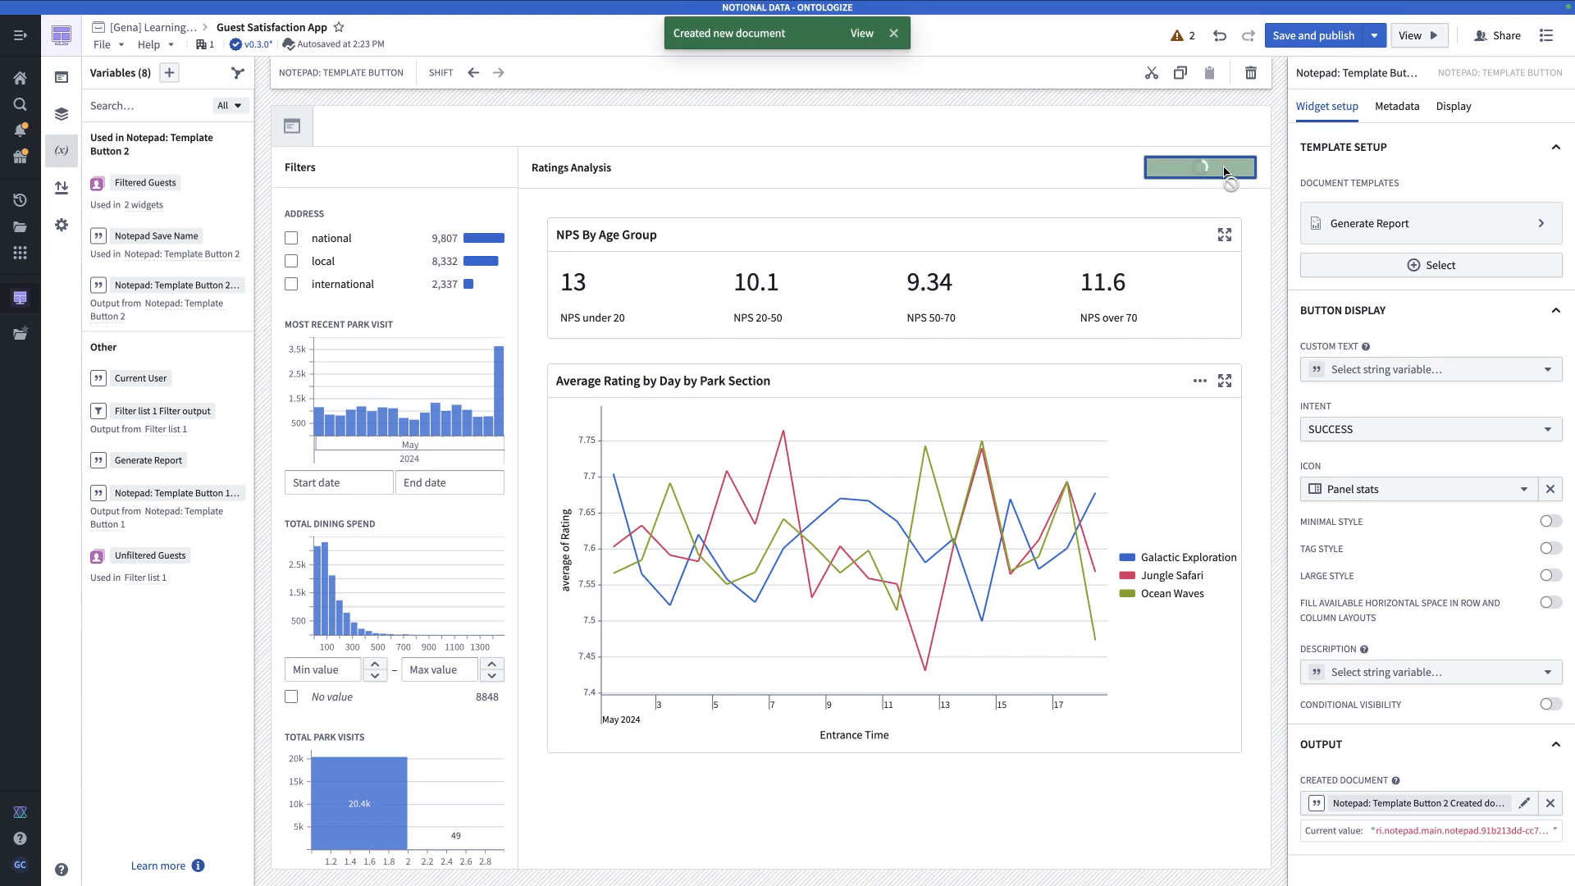
{"action": "left_click", "coordinate": [905, 85]}
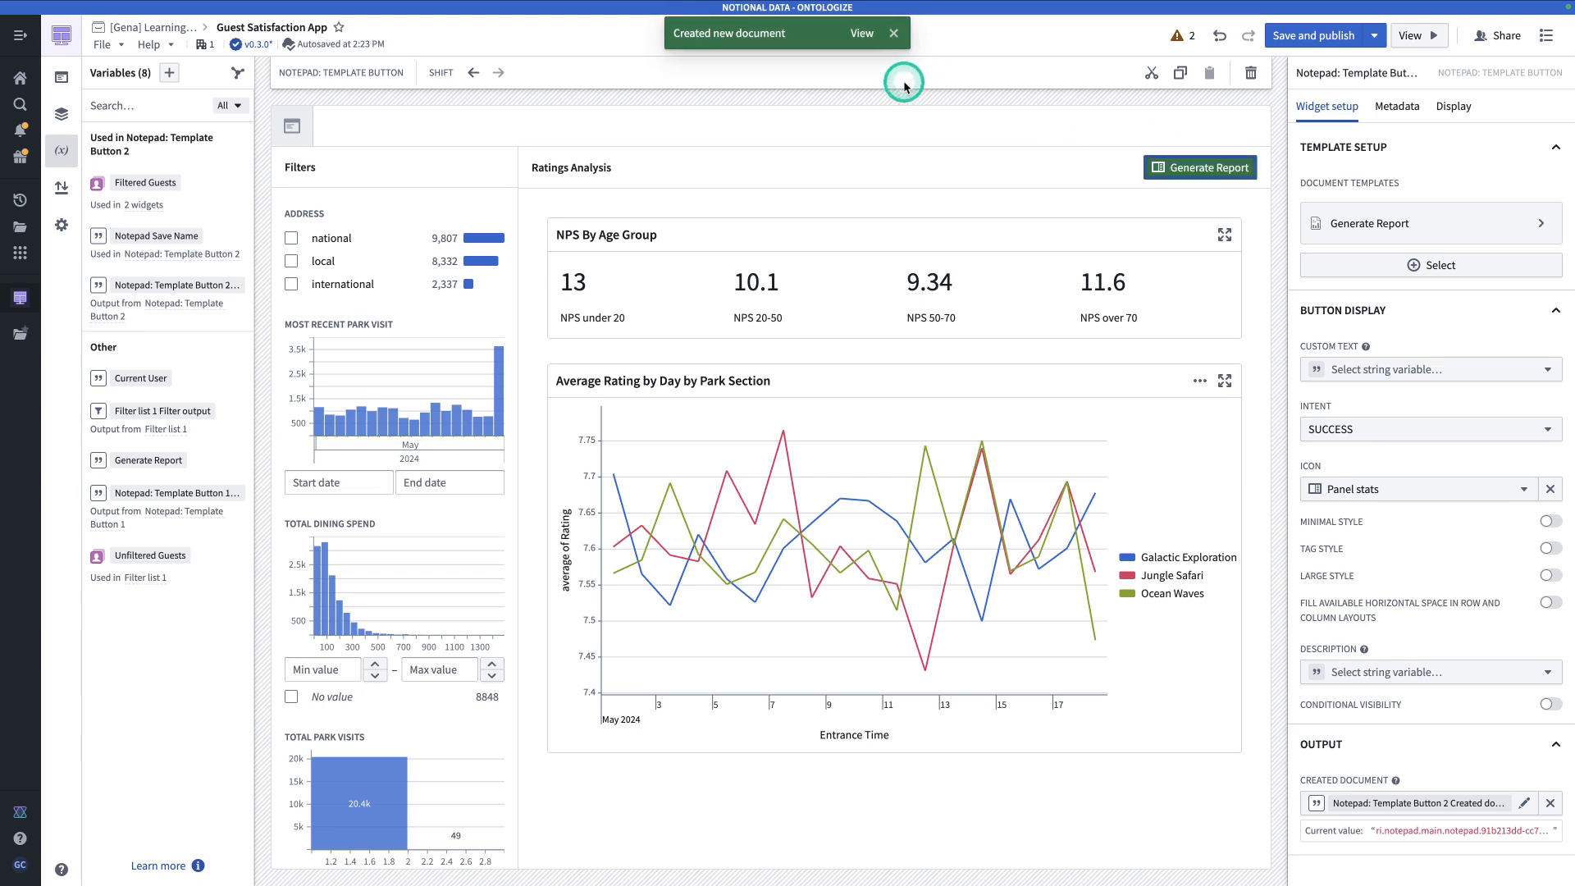
{"action": "left_click", "coordinate": [864, 36]}
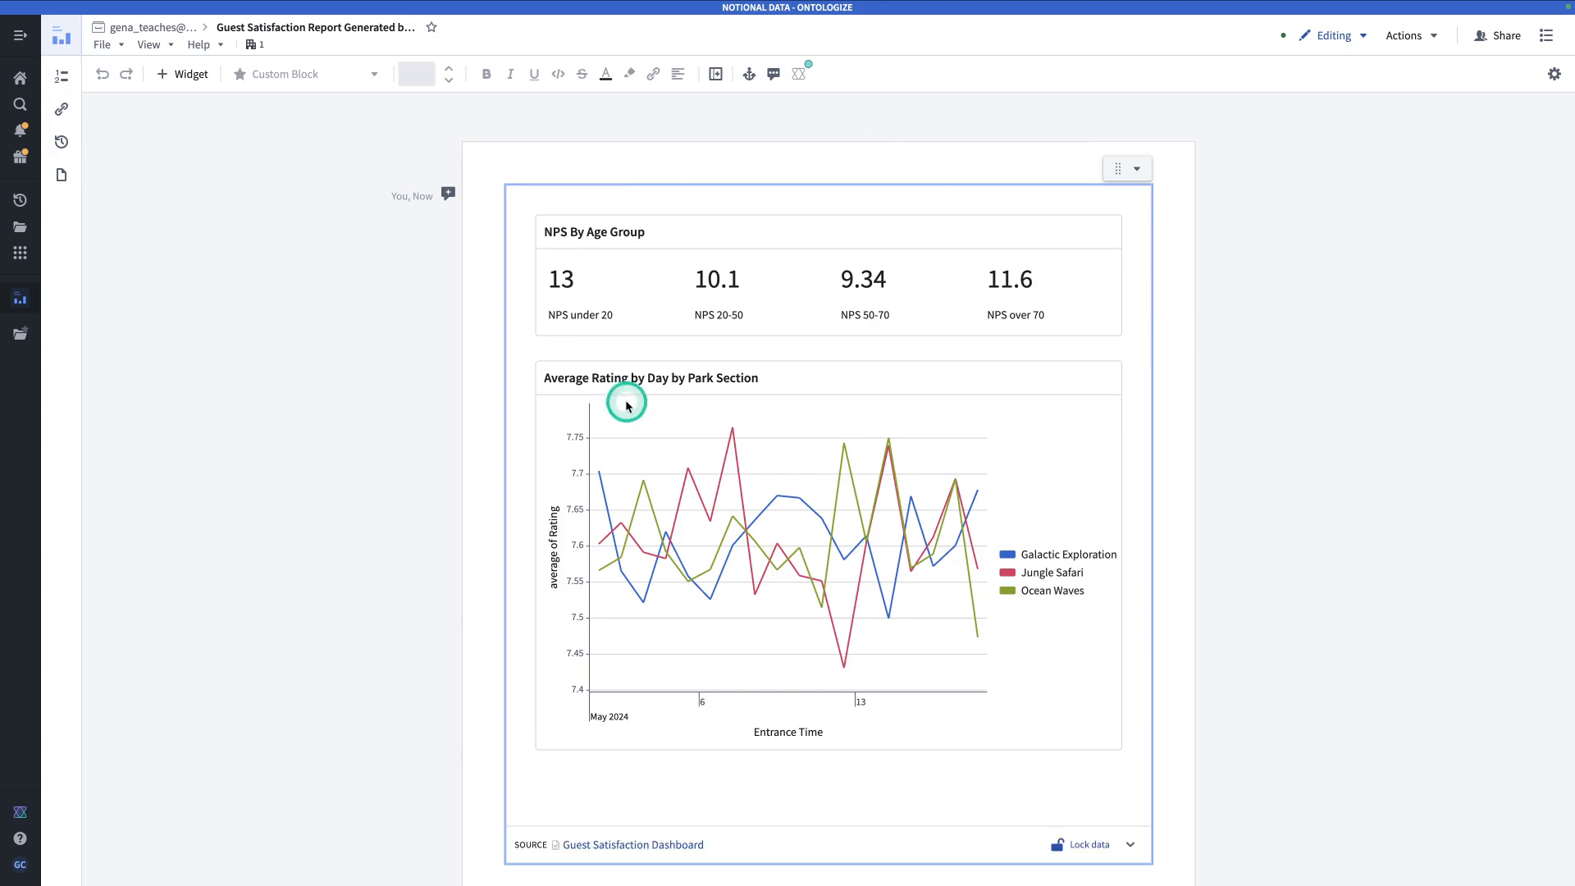
{"action": "left_click", "coordinate": [303, 27]}
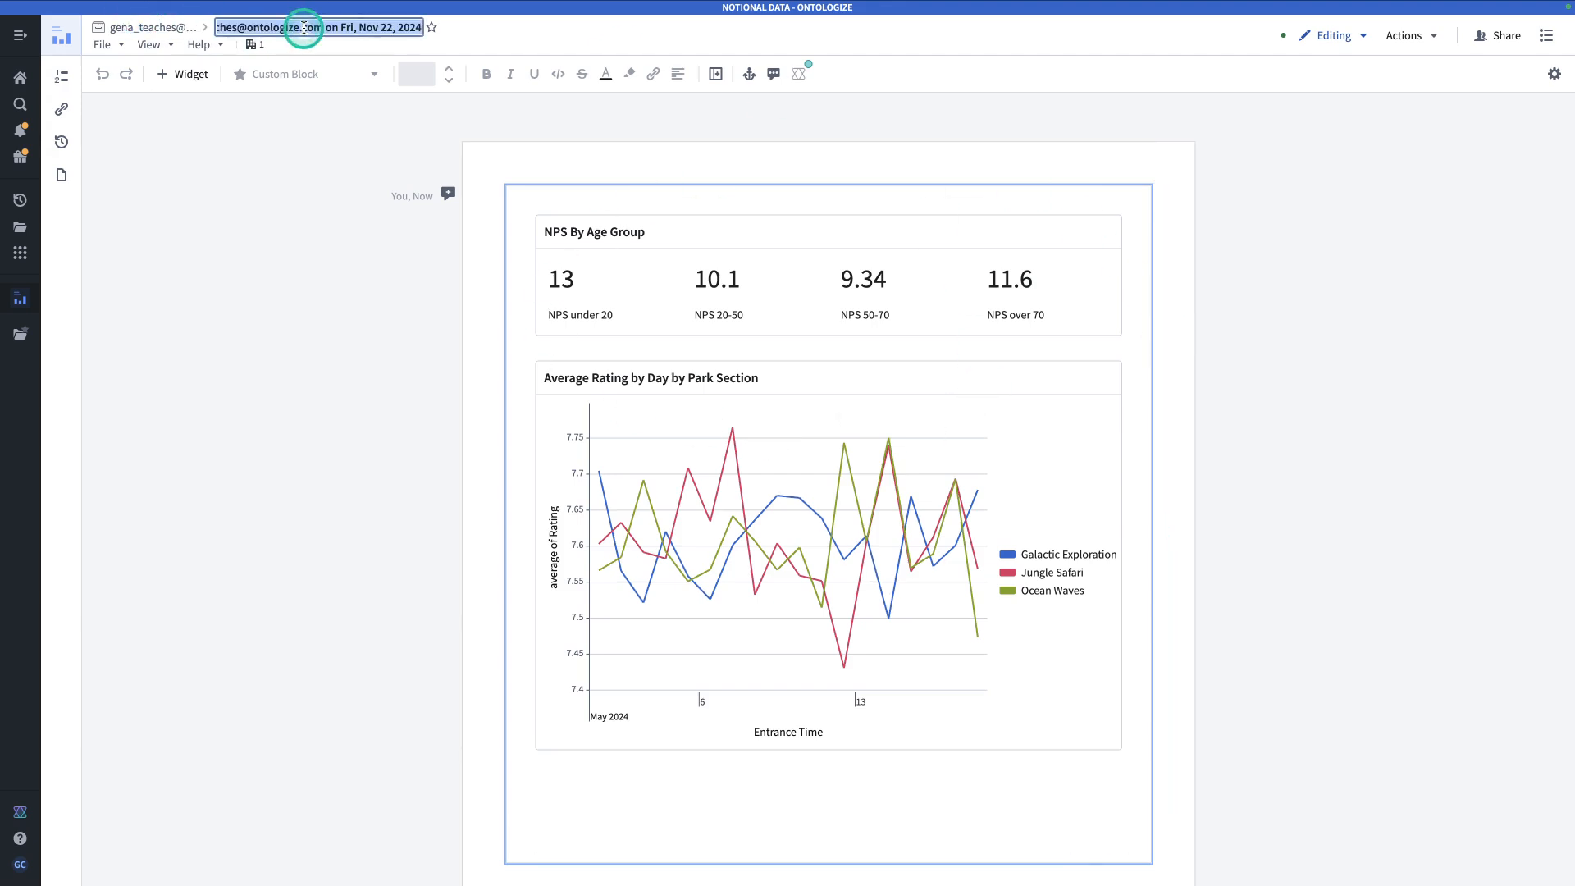
{"action": "left_click", "coordinate": [346, 253]}
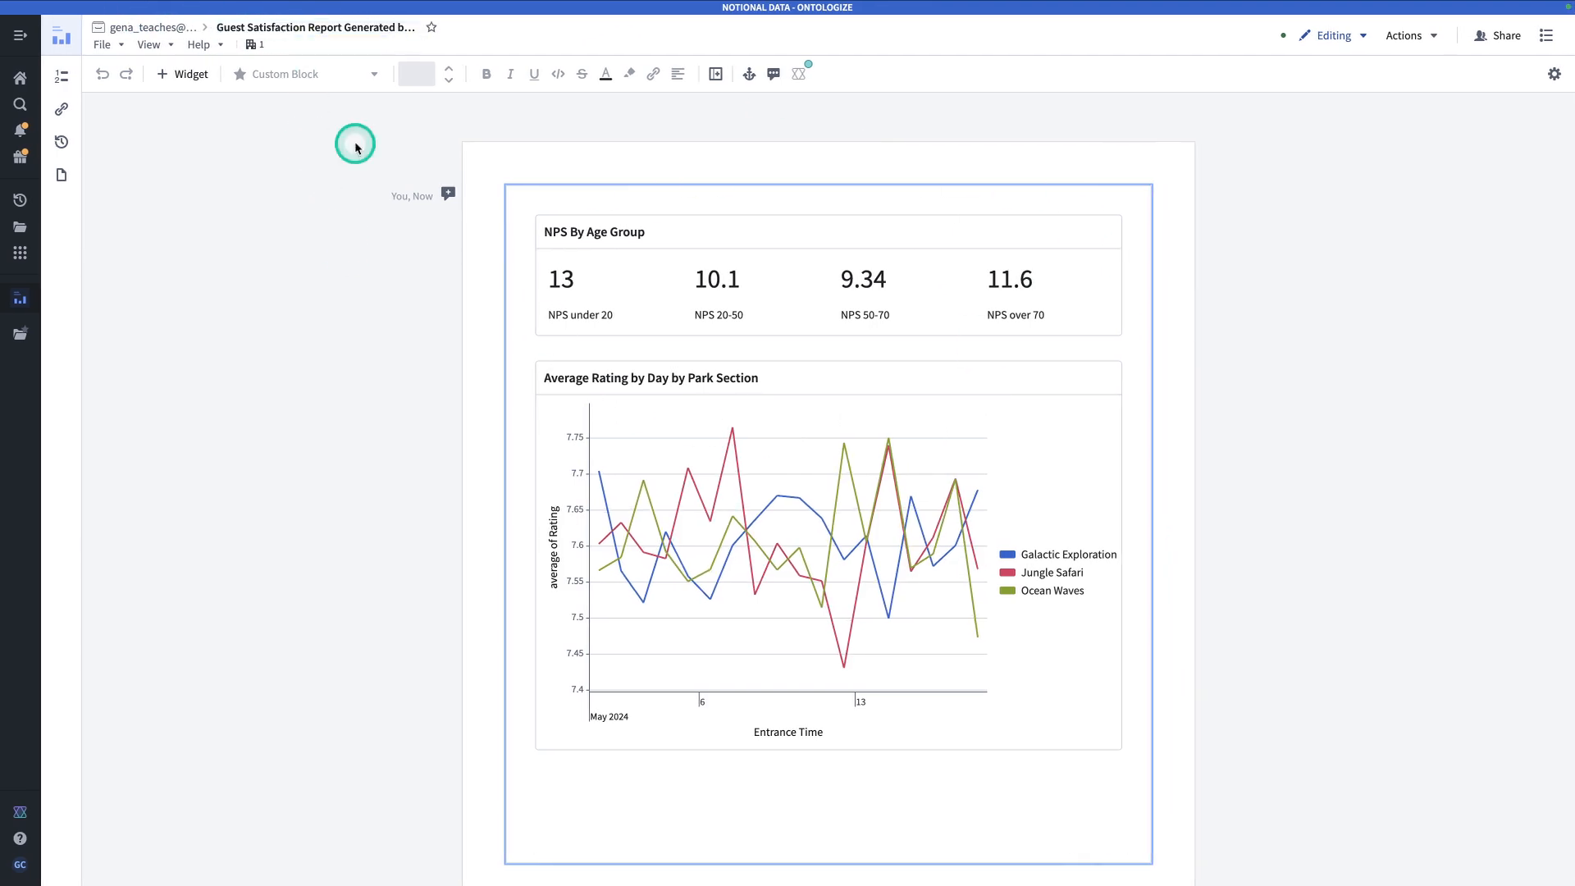
- Return to the Guest Satisfaction App, and switch to Guest Satisfaction Quiver to review the source dashboard's Average Rating by Day by Park Section chart
{"action": "left_click", "coordinate": [529, 37]}
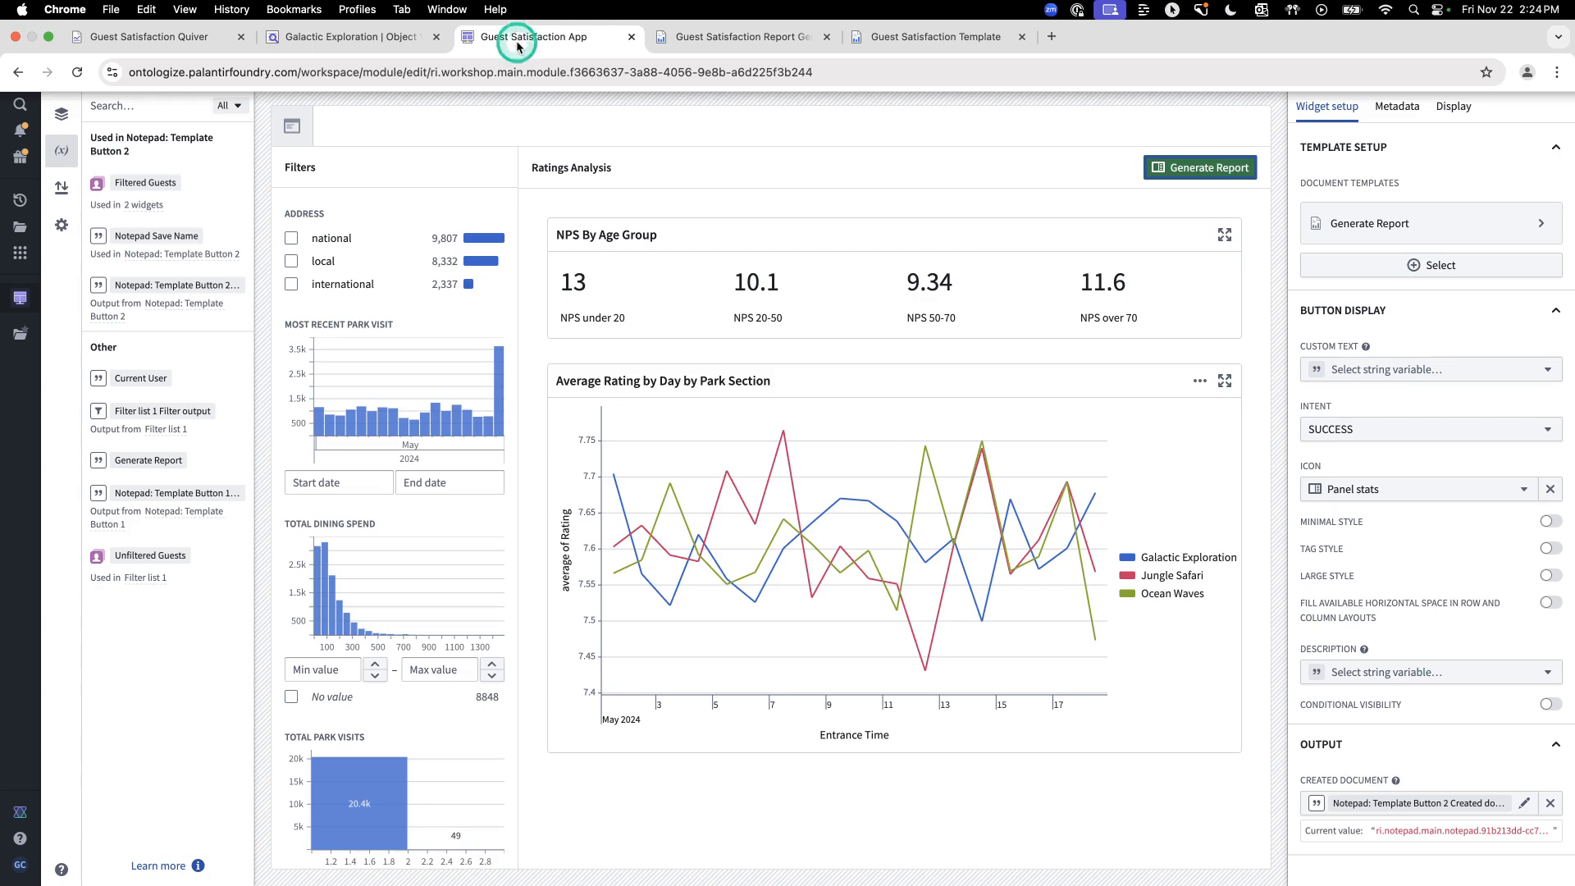
{"action": "left_click", "coordinate": [859, 736]}
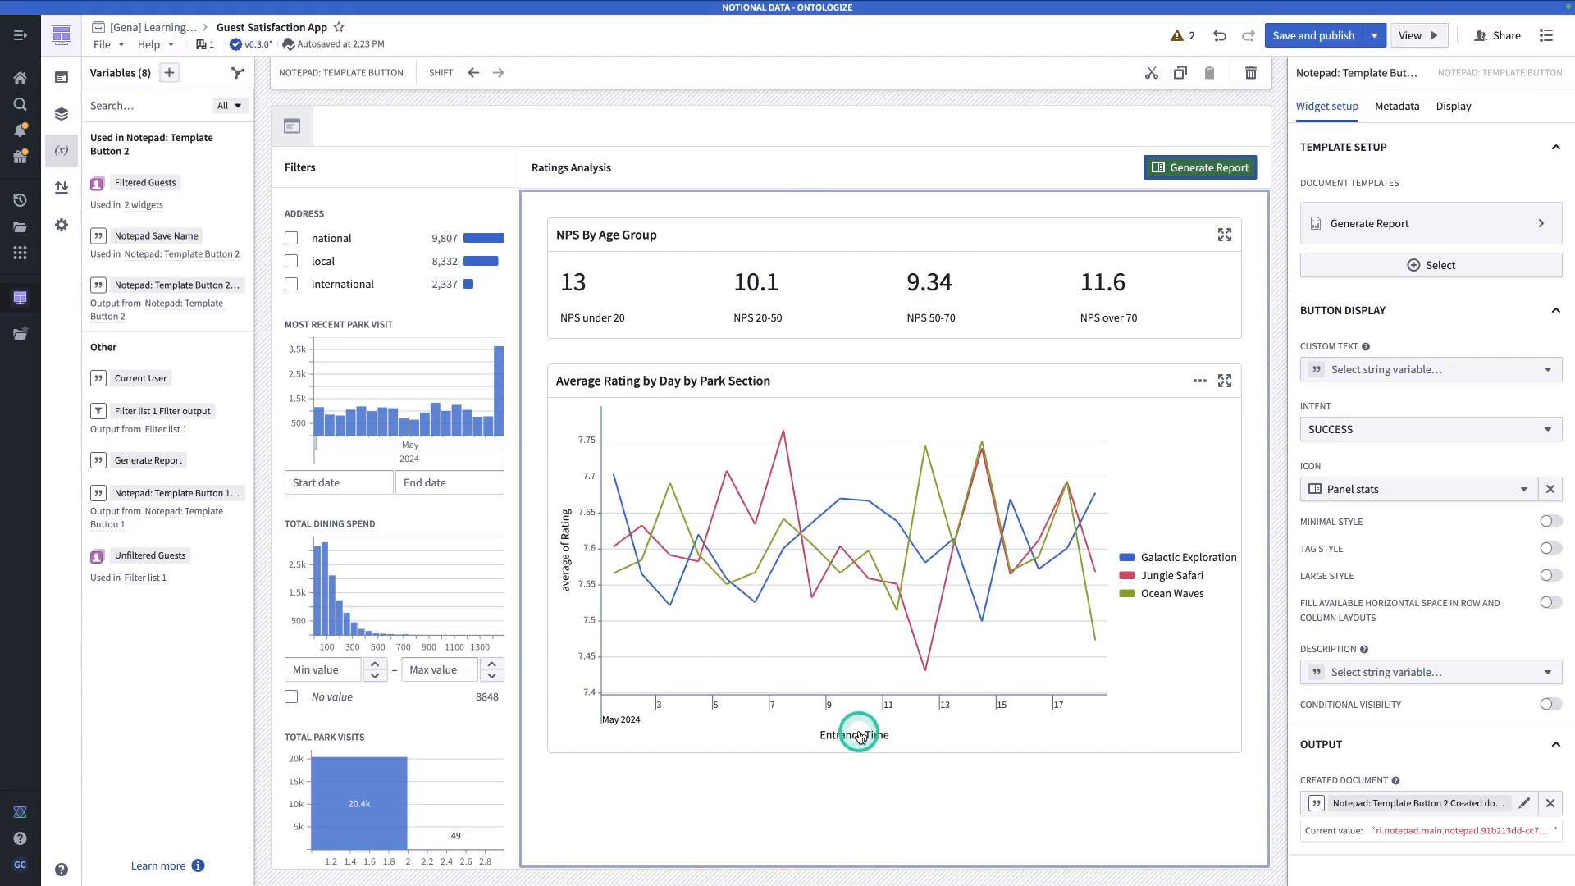
{"action": "key", "text": "super+1"}
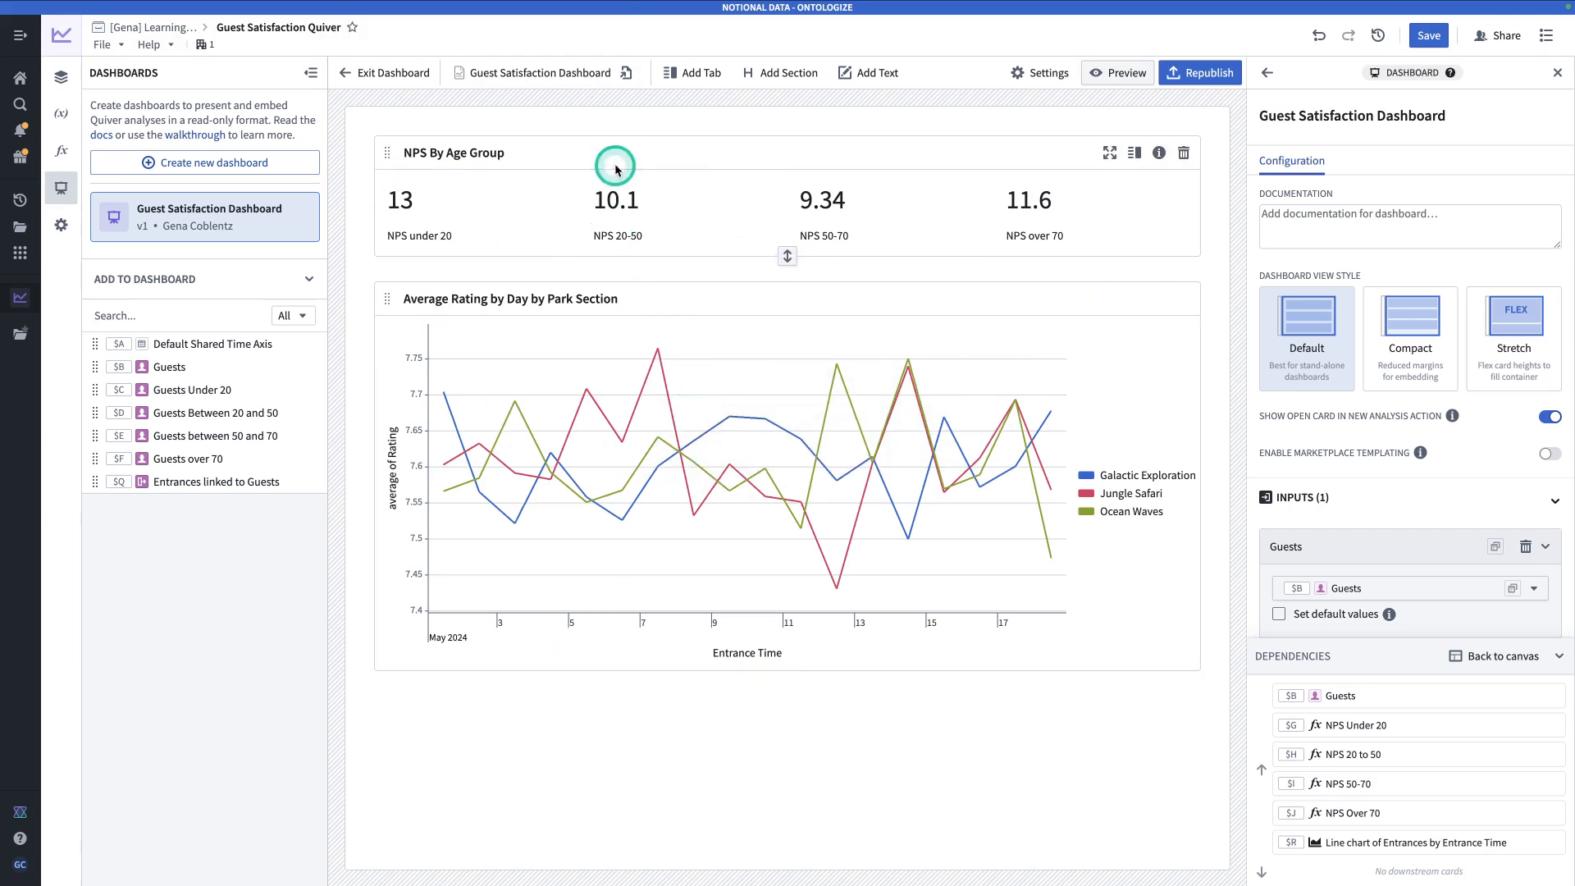
{"action": "mouse_move", "coordinate": [631, 444]}
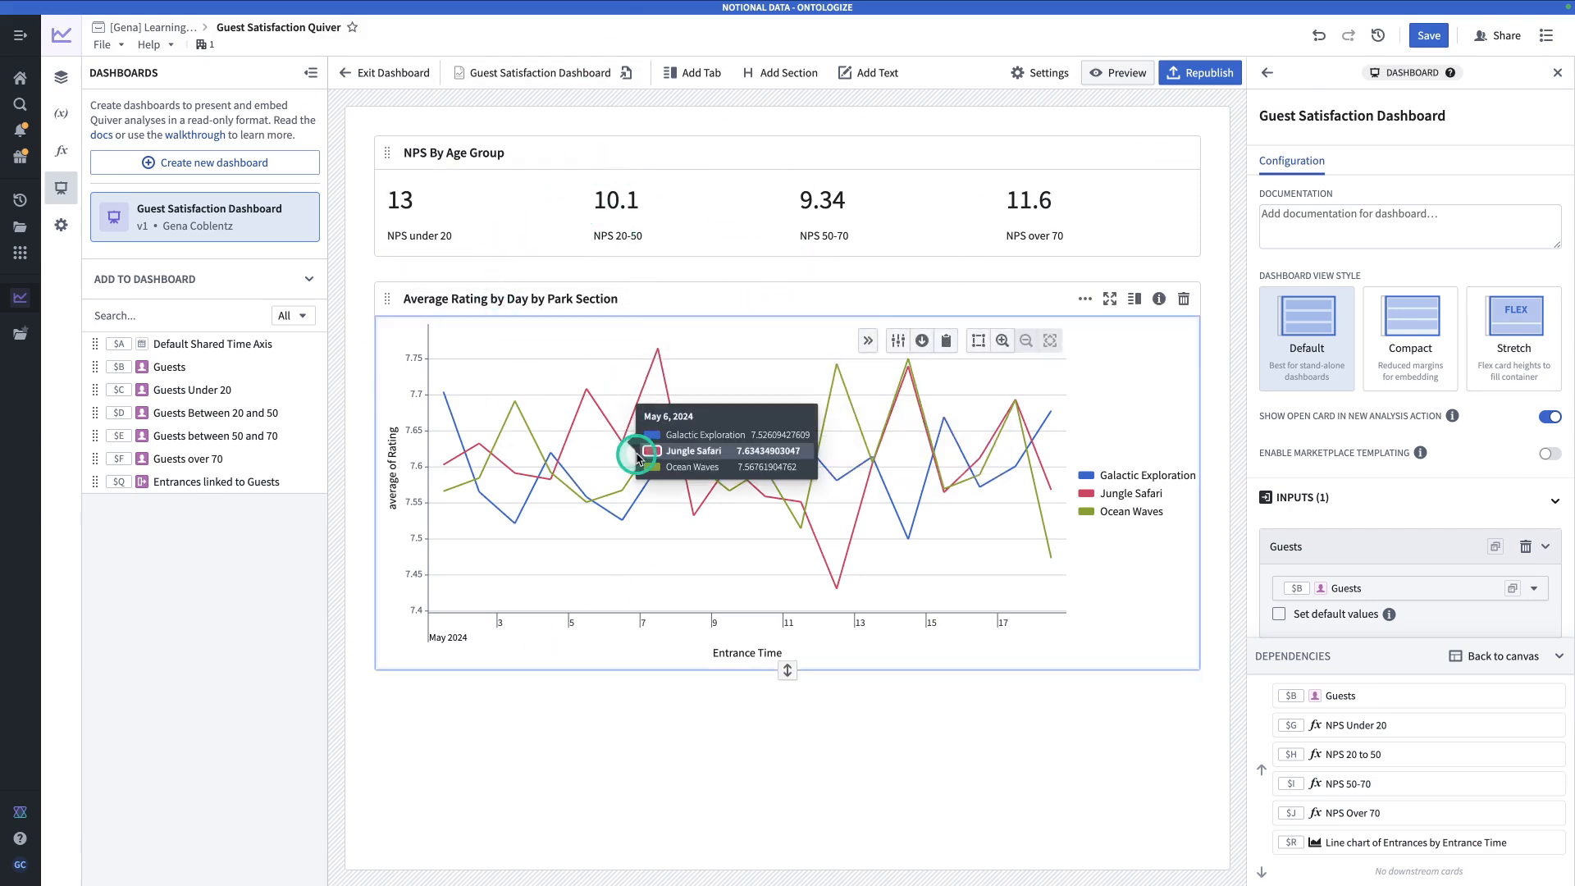